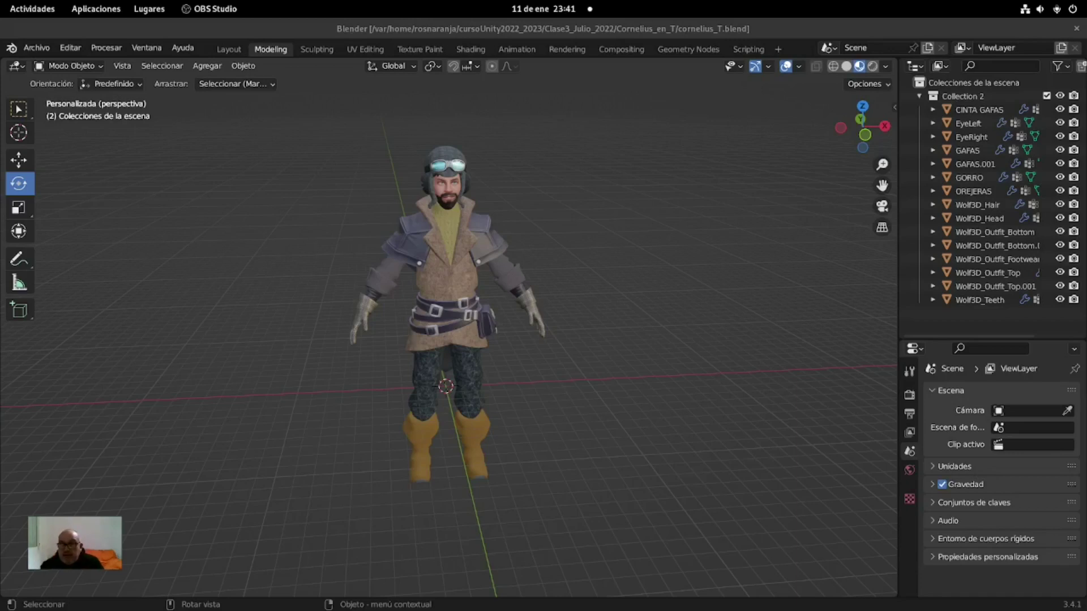
Orbit the view around Cornelius in Blender, then show all open windows in the Activities overview.
{"action": "mouse_move", "coordinate": [447, 317]}
{"action": "middle_mouse_down"}
{"action": "mouse_move", "coordinate": [391, 317]}
{"action": "mouse_move", "coordinate": [453, 317]}
{"action": "middle_mouse_up"}
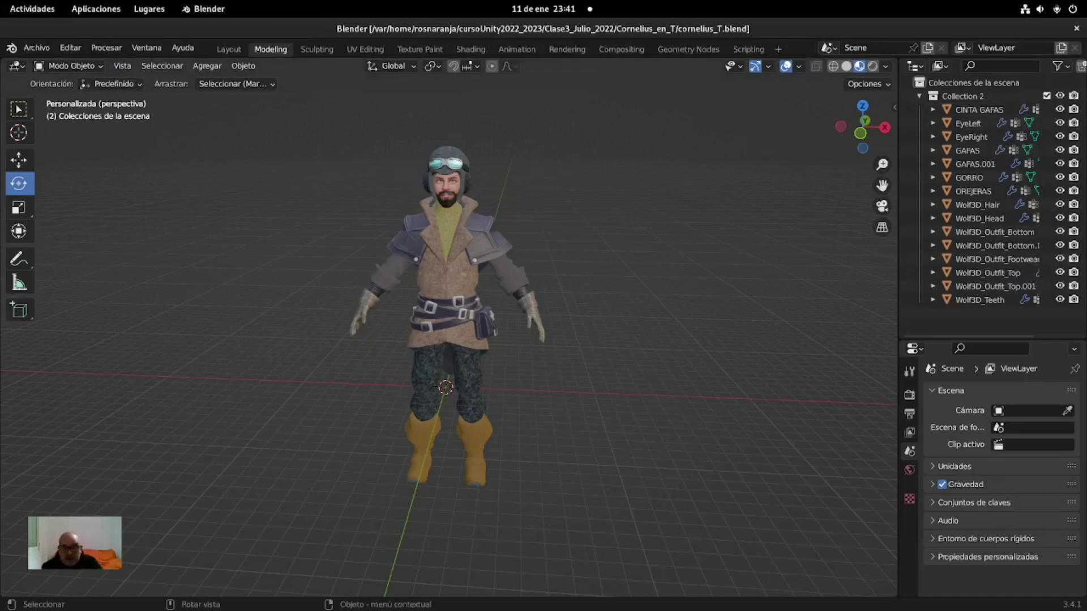
{"action": "key", "text": "super"}
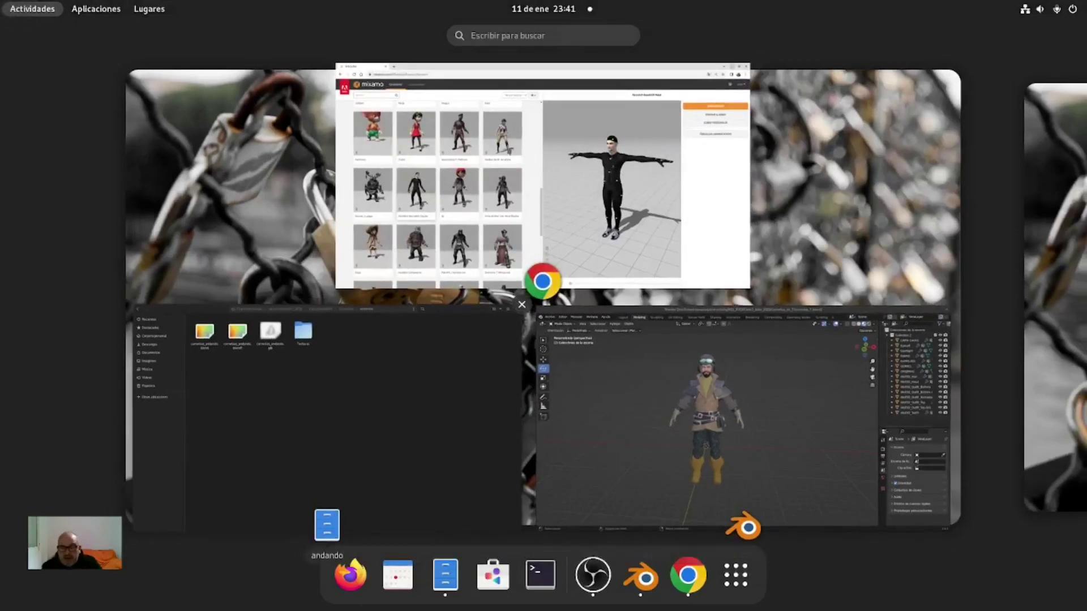
Bring the andando Files window forward and close it to return to Blender.
{"action": "left_click", "coordinate": [329, 419]}
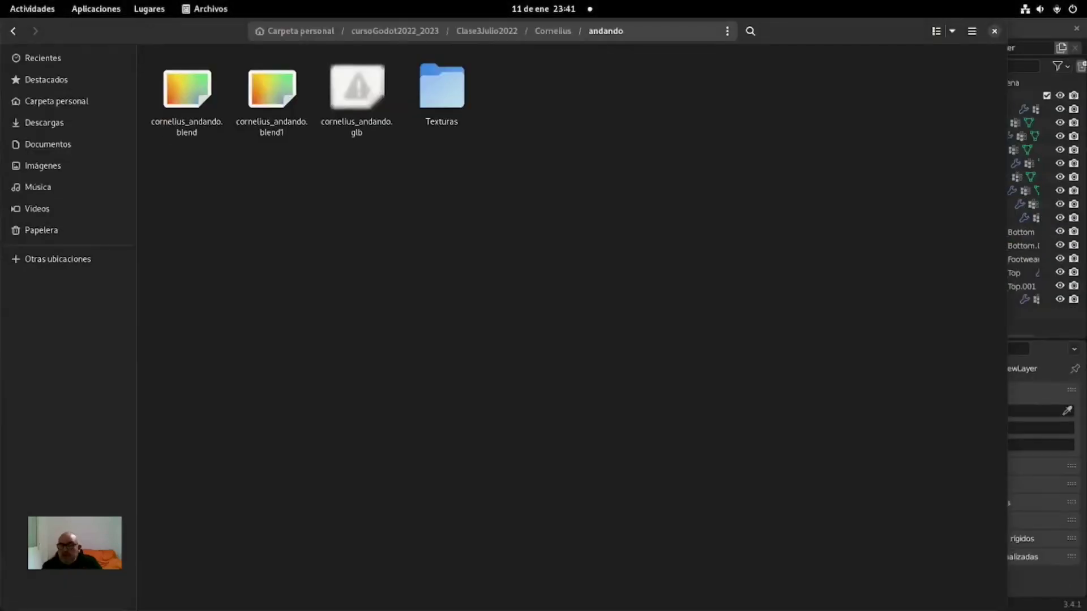
{"action": "key", "text": "alt+Tab"}
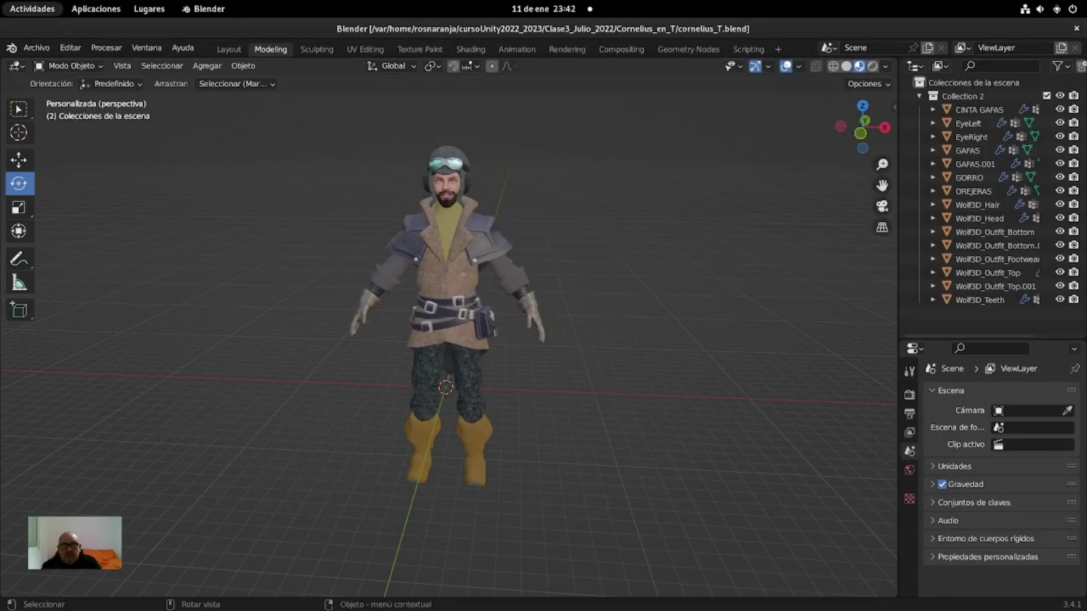
Launch Unity Hub from Aplicaciones > Programación and open the clase1 project.
{"action": "left_click", "coordinate": [95, 8]}
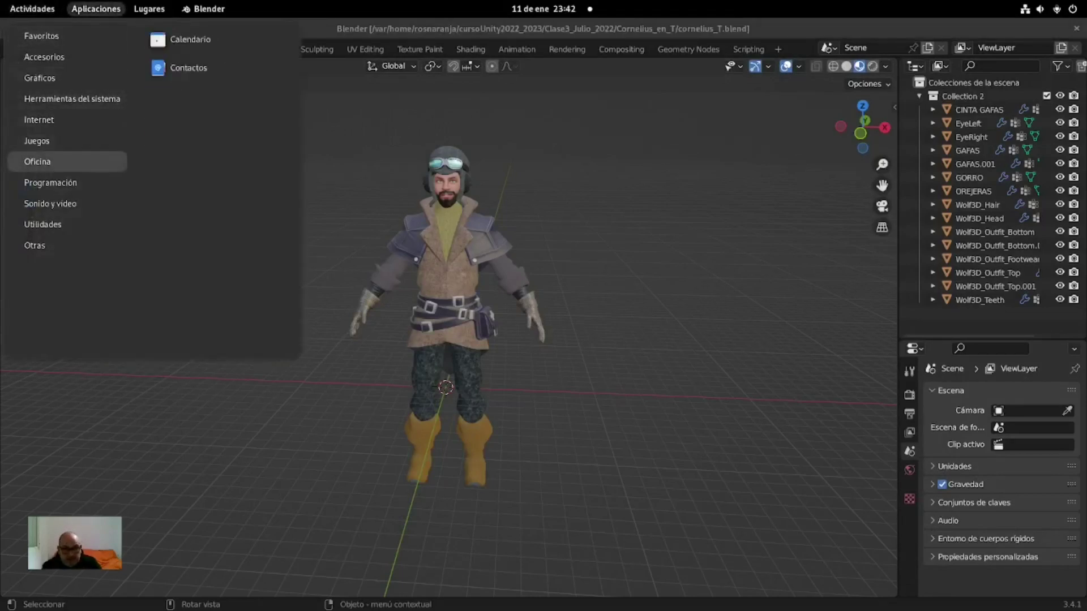
{"action": "mouse_move", "coordinate": [50, 182]}
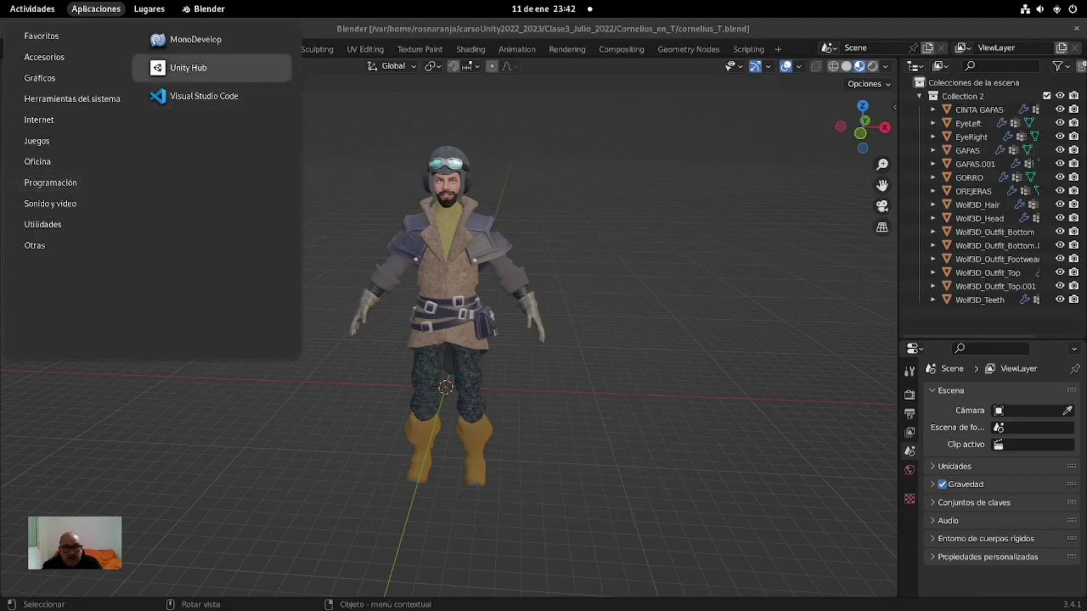
{"action": "left_click", "coordinate": [188, 67]}
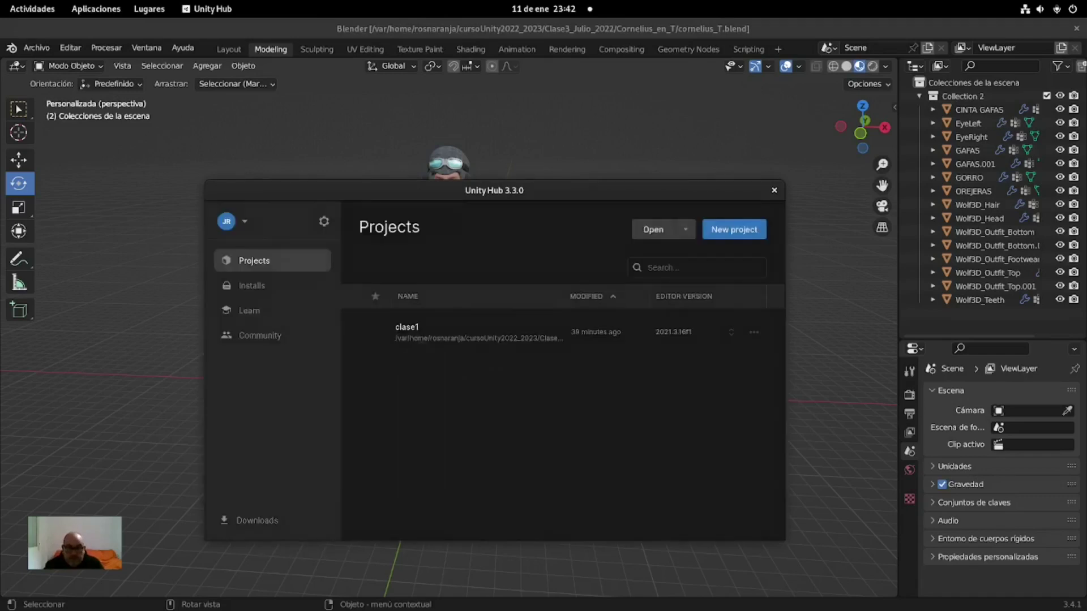
{"action": "left_click", "coordinate": [481, 332]}
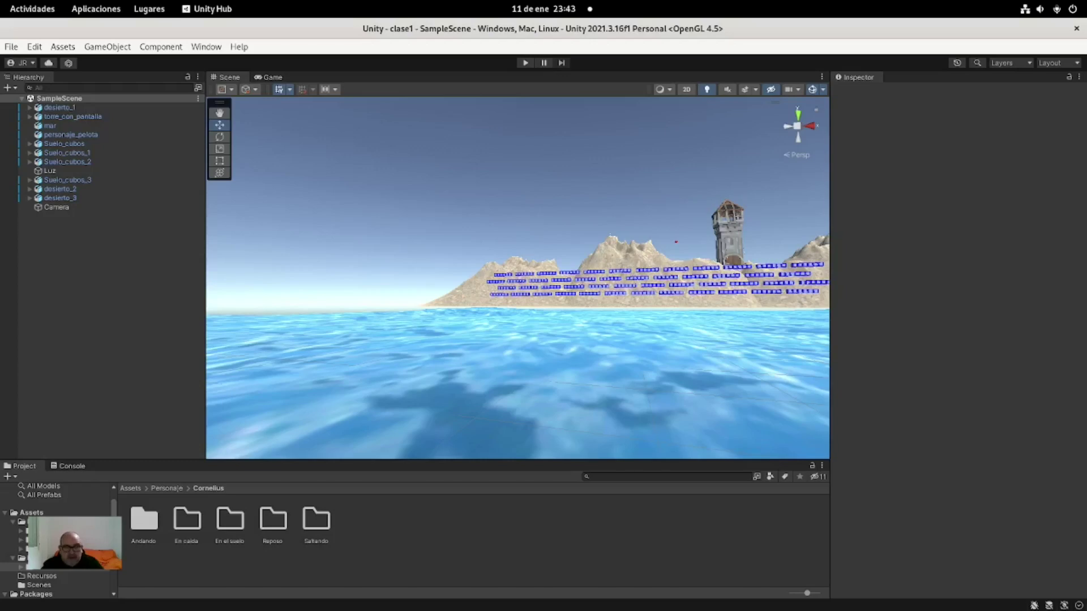
Browse the Project panel from Assets into Personaje > Cornelius > Andando to view the walking assets.
{"action": "left_click", "coordinate": [166, 488]}
{"action": "left_click", "coordinate": [130, 488]}
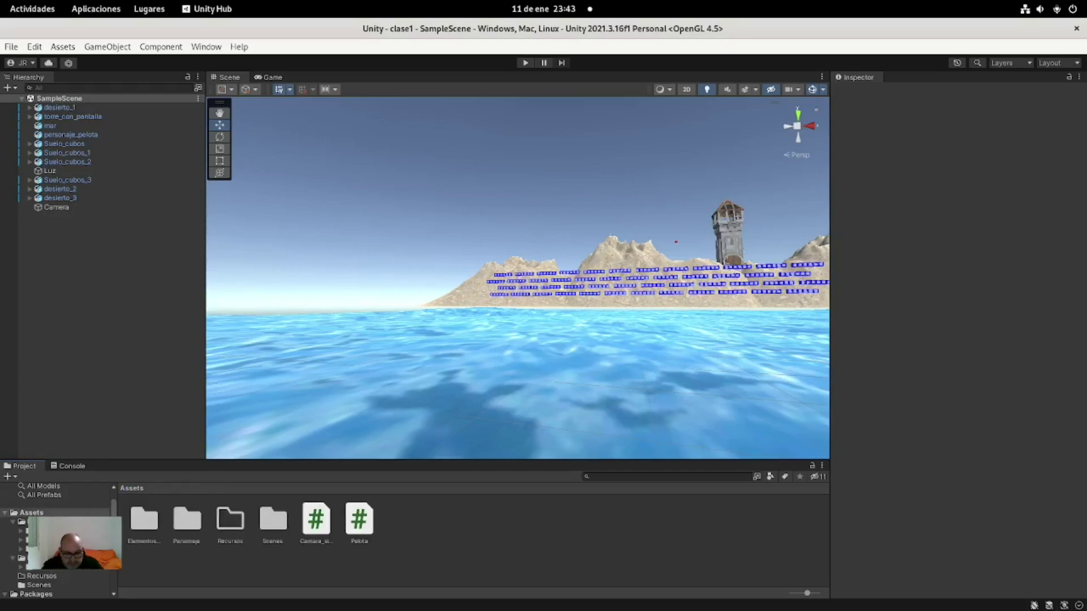
{"action": "double_click", "coordinate": [144, 519]}
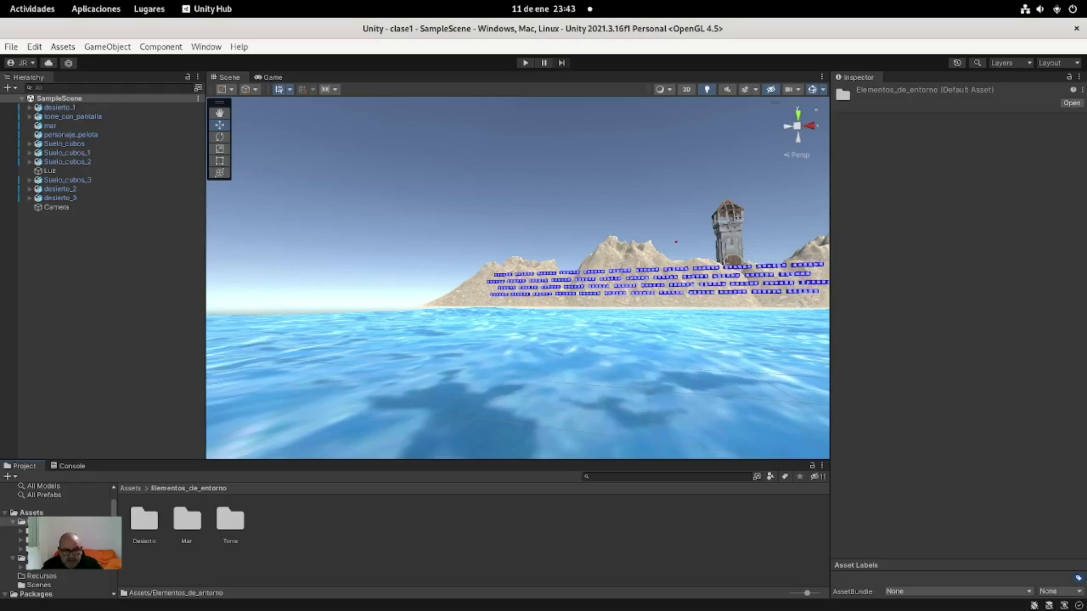
{"action": "left_click", "coordinate": [131, 488]}
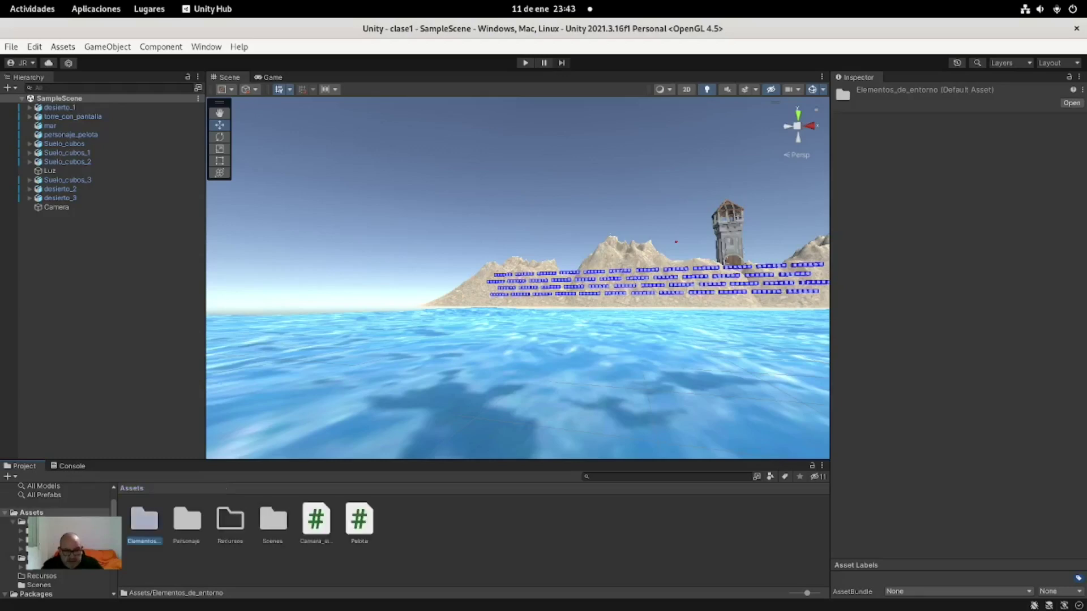
{"action": "double_click", "coordinate": [186, 520]}
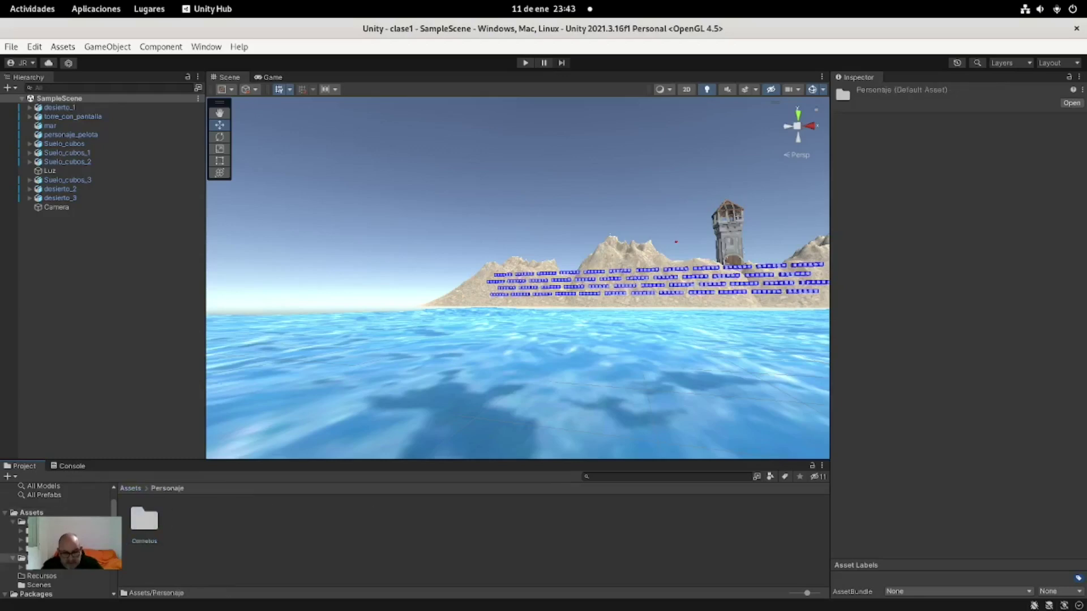
{"action": "double_click", "coordinate": [145, 519]}
{"action": "double_click", "coordinate": [144, 519]}
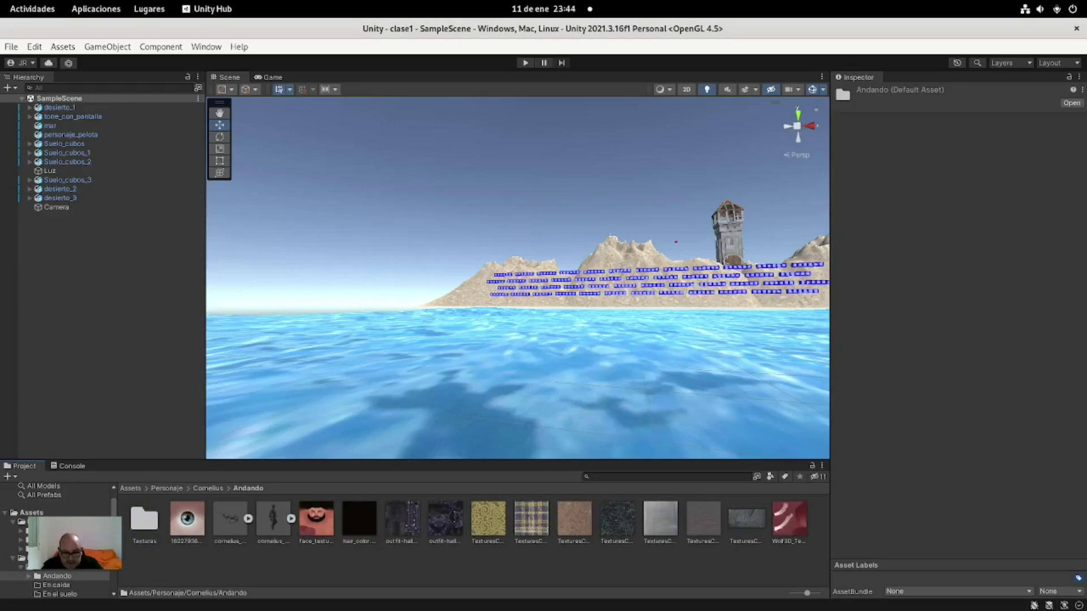
{"action": "scroll", "coordinate": [470, 540], "scroll_direction": "down", "scroll_amount": 2}
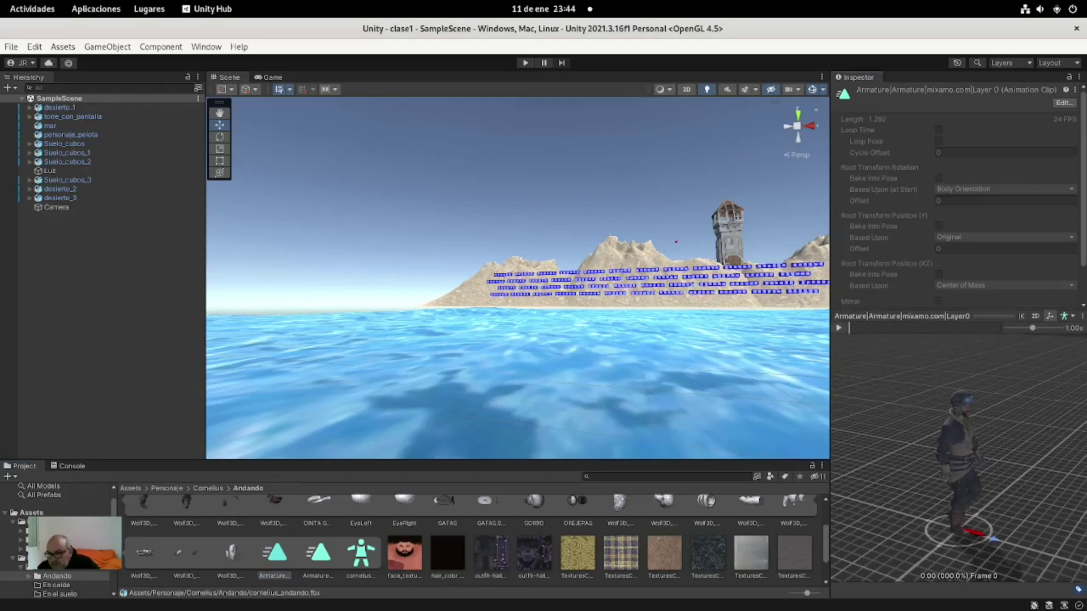
Play the cornelius_andando walking clip preview in the Inspector.
{"action": "left_click", "coordinate": [838, 328]}
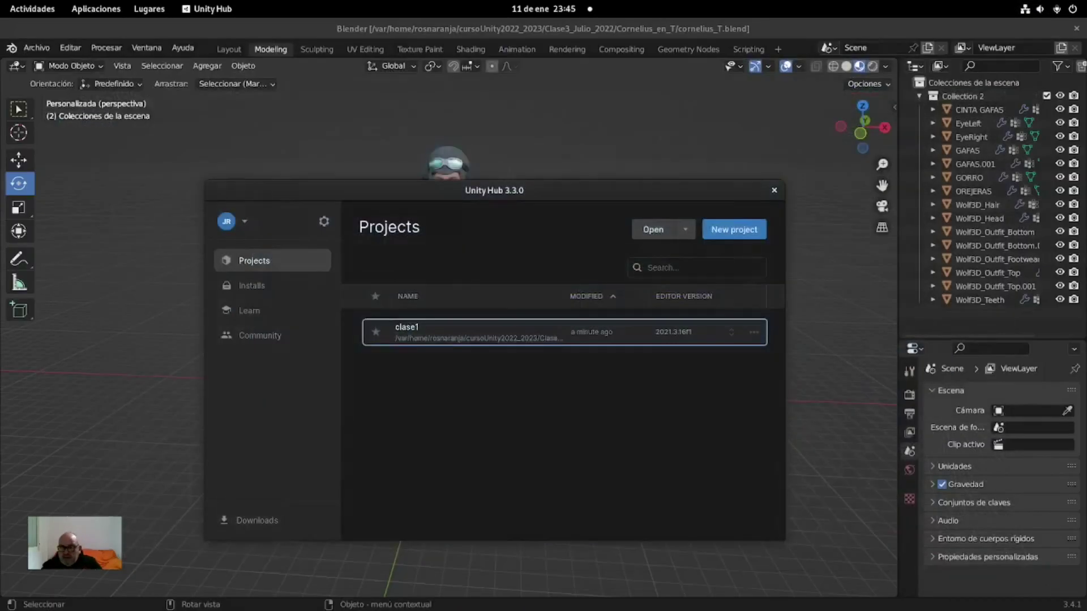
Export the Blender Cornelius scene as FBX to cornelius_T.fbx in the Cornelius_en_T folder.
{"action": "left_click", "coordinate": [617, 113]}
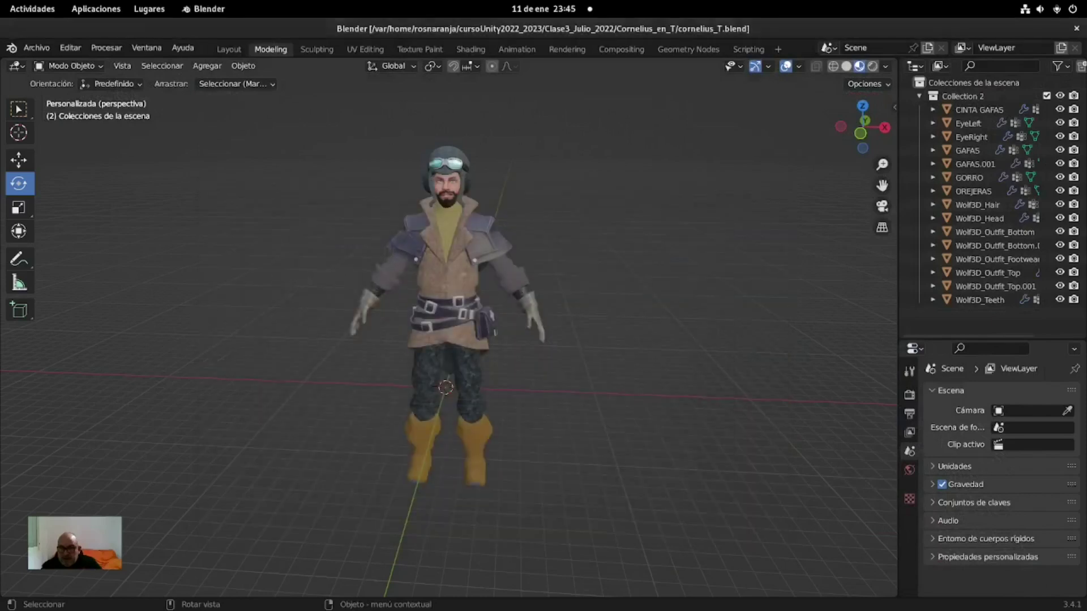
{"action": "mouse_move", "coordinate": [510, 283]}
{"action": "middle_mouse_down"}
{"action": "mouse_move", "coordinate": [611, 294]}
{"action": "mouse_move", "coordinate": [589, 295]}
{"action": "middle_mouse_up"}
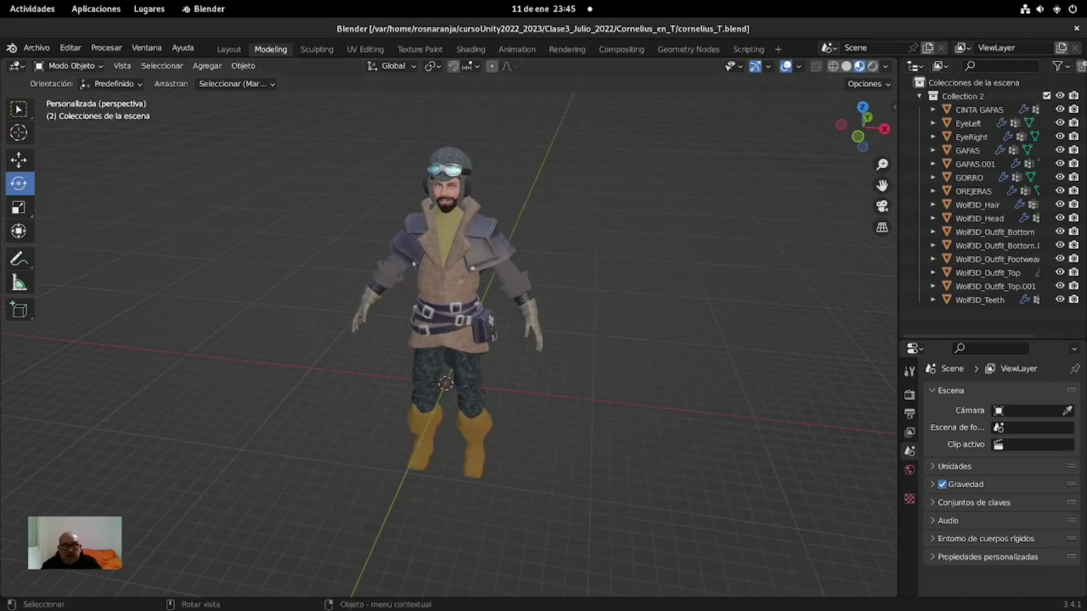
{"action": "left_click", "coordinate": [37, 48]}
{"action": "mouse_move", "coordinate": [85, 243]}
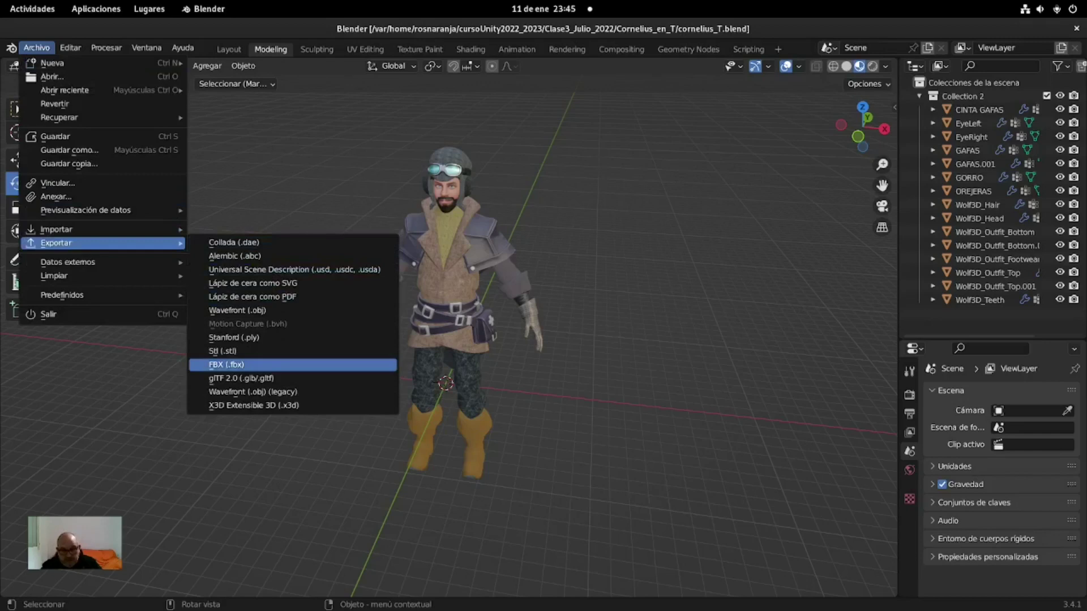
{"action": "left_click", "coordinate": [226, 364]}
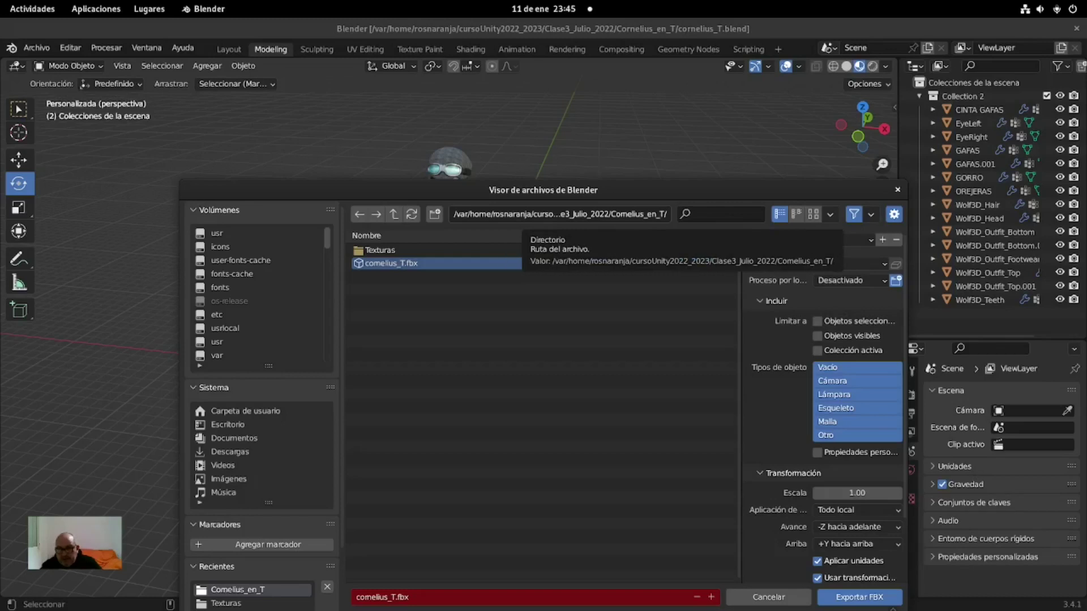
{"action": "left_click", "coordinate": [859, 598]}
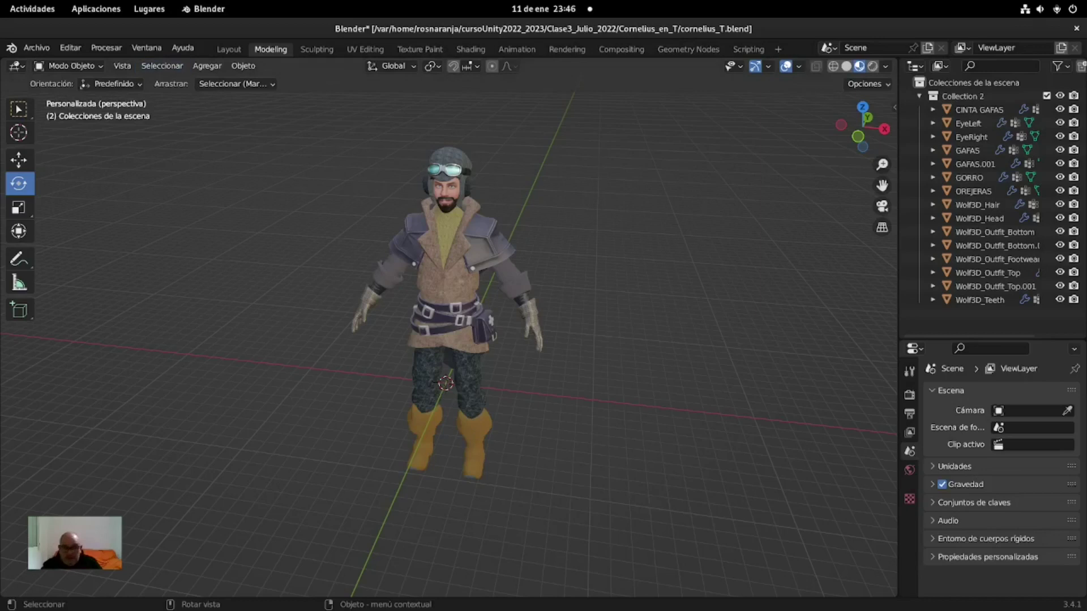
In Mixamo's animations library, preview the Reacción animation and start the Subir personaje upload.
{"action": "mouse_move", "coordinate": [1, 1]}
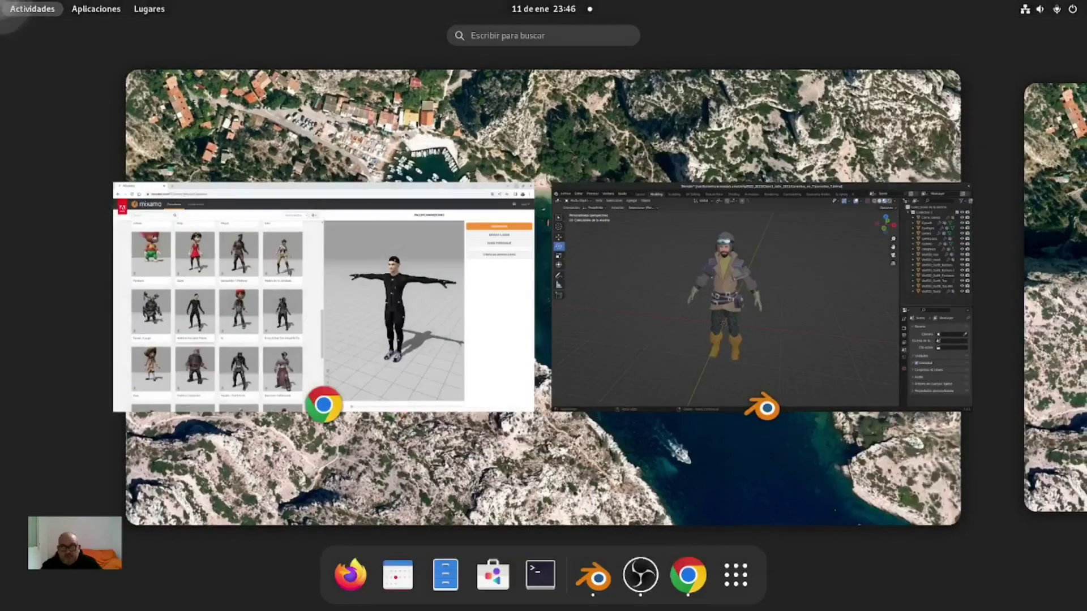
{"action": "left_click", "coordinate": [334, 277]}
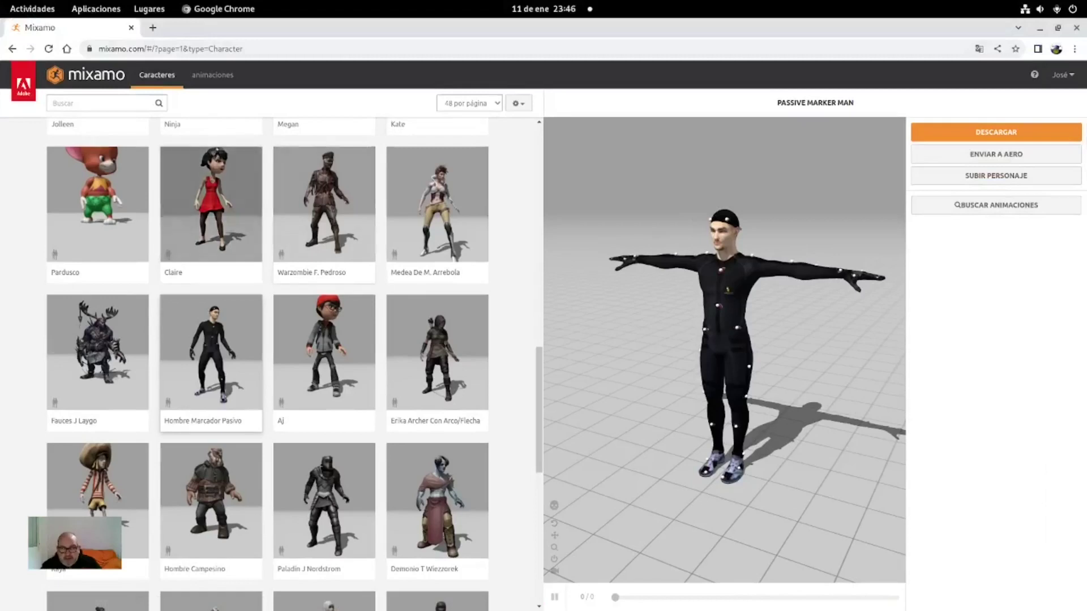
{"action": "scroll", "coordinate": [266, 362], "scroll_direction": "down", "scroll_amount": 2}
{"action": "scroll", "coordinate": [266, 363], "scroll_direction": "down", "scroll_amount": 2}
{"action": "scroll", "coordinate": [266, 363], "scroll_direction": "up", "scroll_amount": 2}
{"action": "scroll", "coordinate": [266, 362], "scroll_direction": "up", "scroll_amount": 4}
{"action": "scroll", "coordinate": [266, 363], "scroll_direction": "up", "scroll_amount": 3}
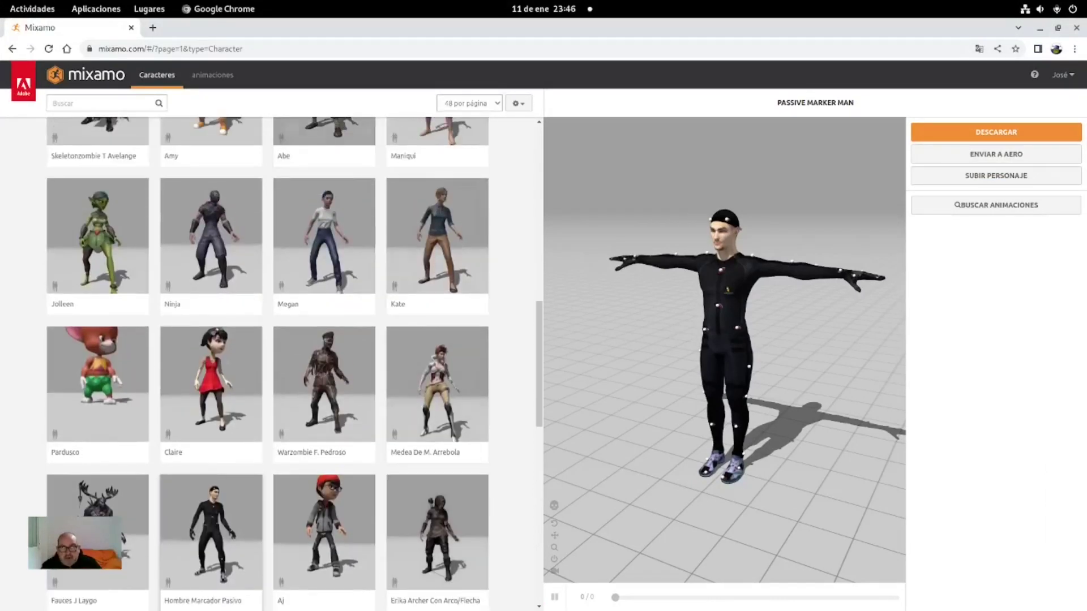
{"action": "left_click", "coordinate": [212, 75]}
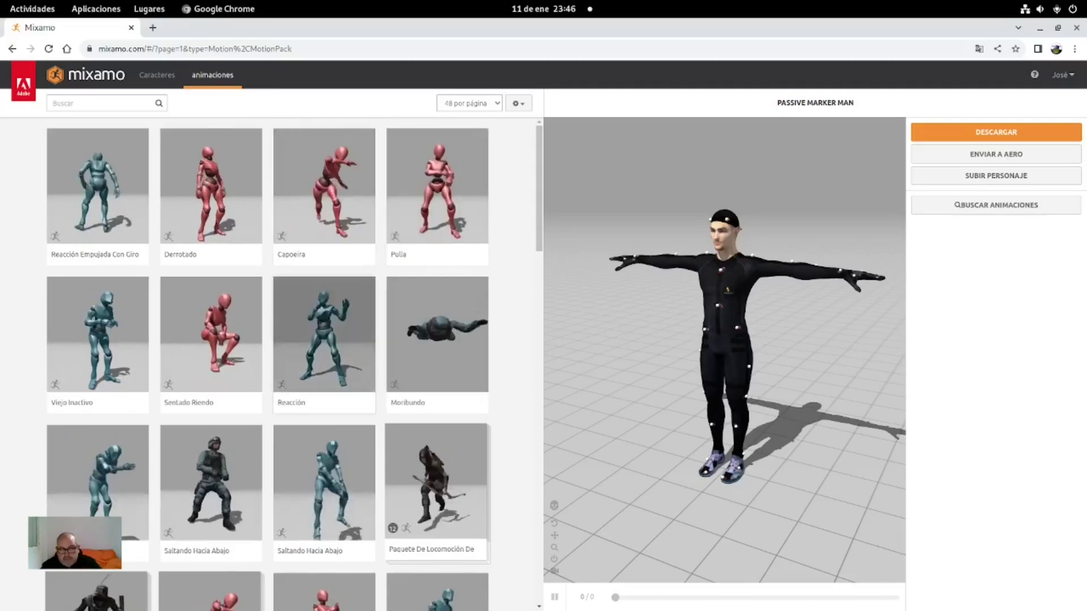
{"action": "left_click", "coordinate": [323, 340]}
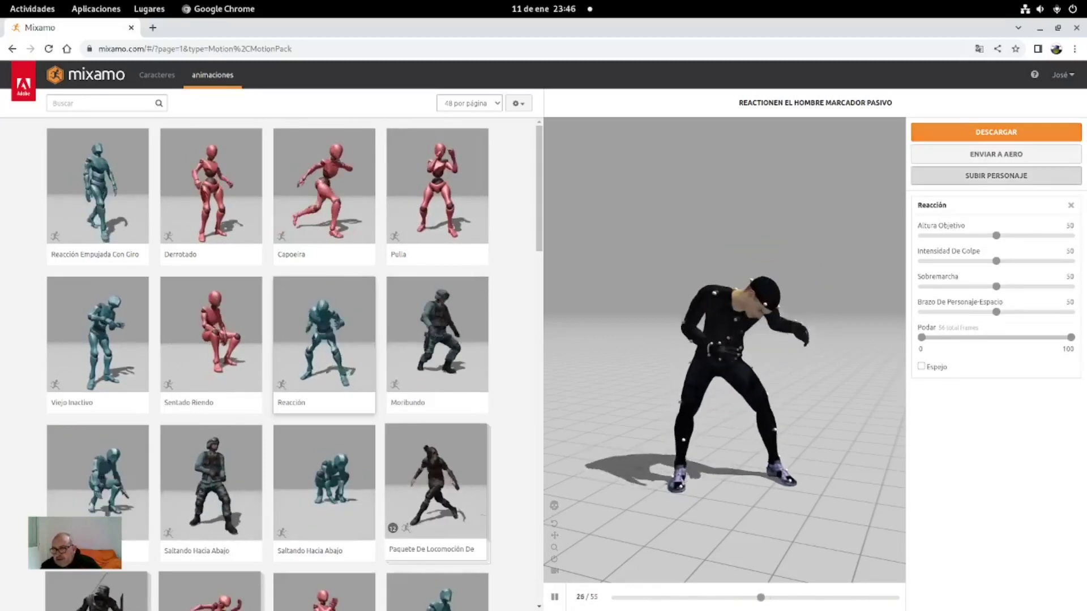
{"action": "left_click", "coordinate": [996, 176]}
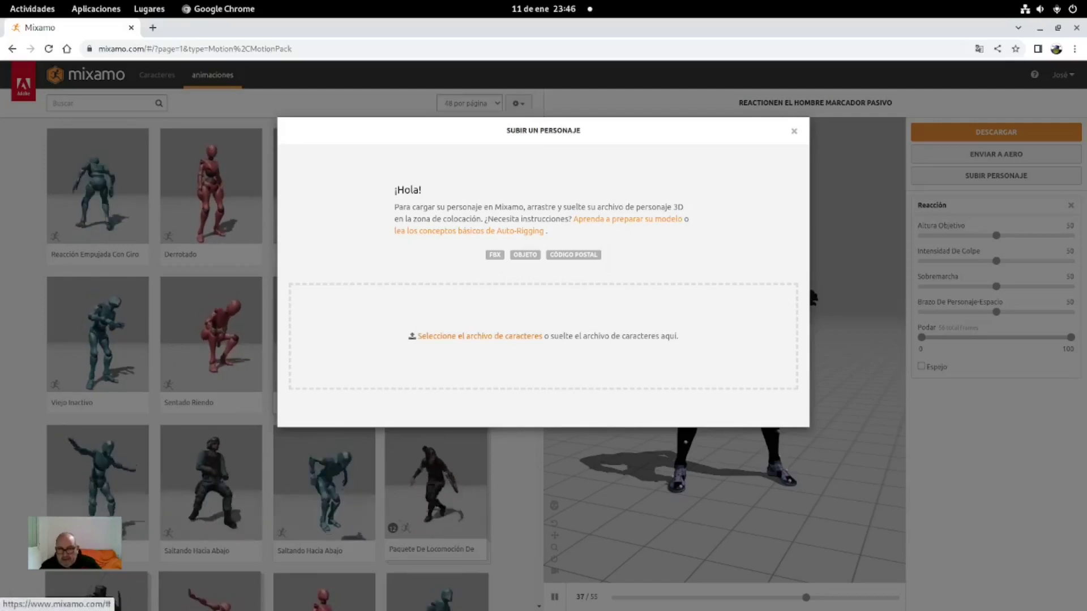
Pick cornelius_T.fbx as the character file and upload it to Mixamo.
{"action": "left_click", "coordinate": [479, 335]}
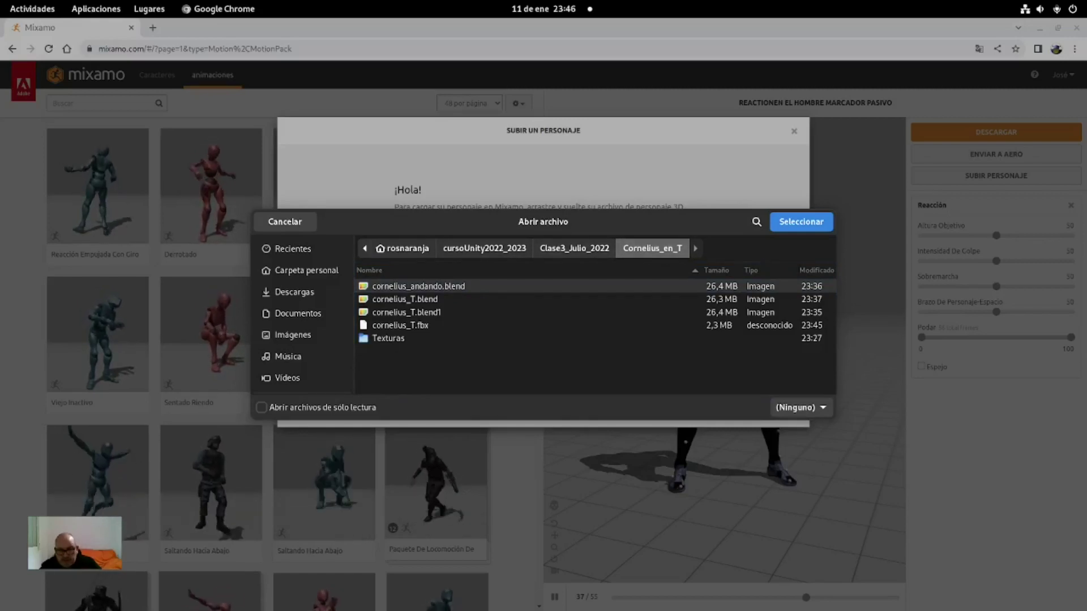
{"action": "left_click", "coordinate": [400, 325]}
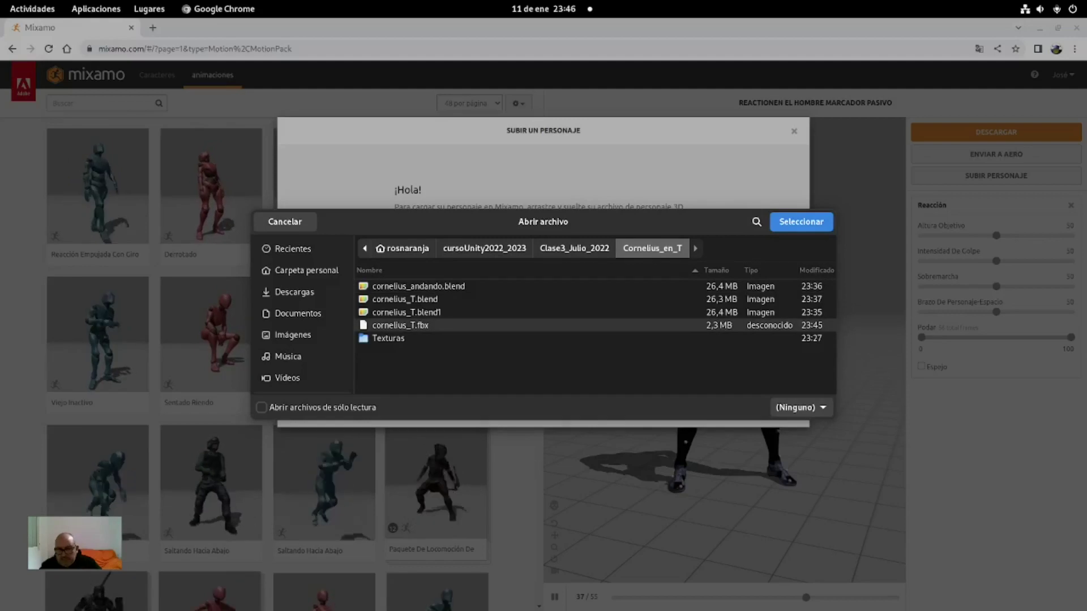
{"action": "left_click", "coordinate": [824, 223]}
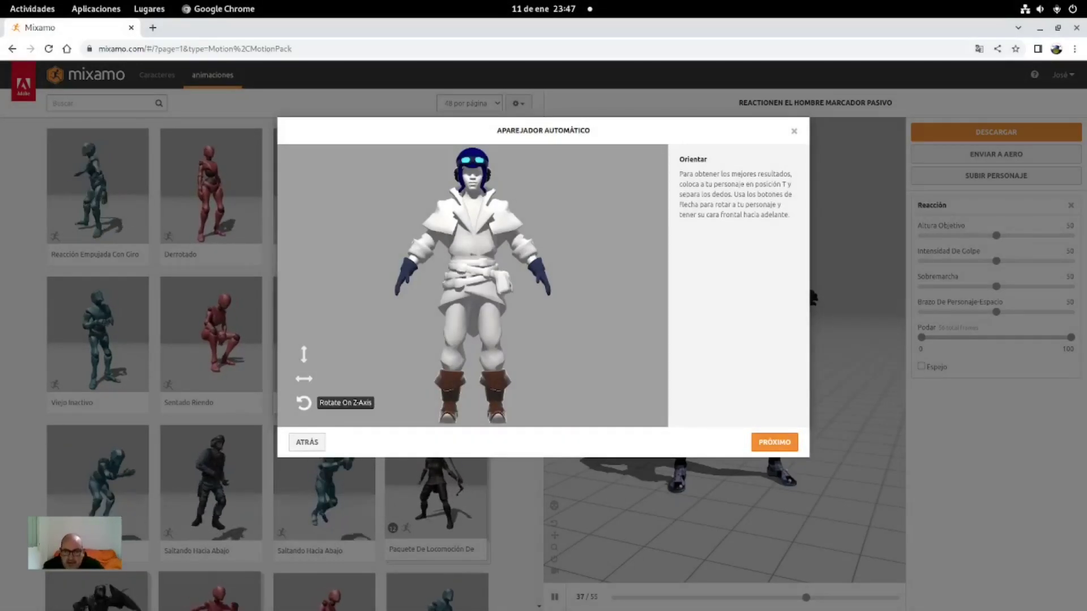
Rotate the uploaded character through a full turn to check its orientation, then proceed to marker placement.
{"action": "left_click", "coordinate": [304, 378]}
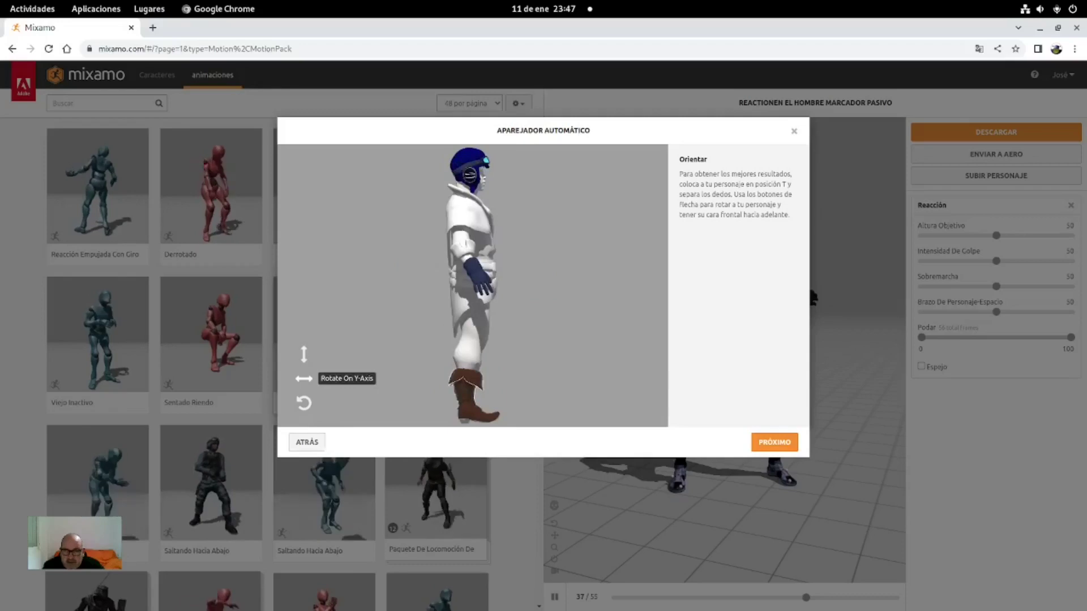
{"action": "left_click", "coordinate": [304, 378]}
{"action": "left_click", "coordinate": [304, 379]}
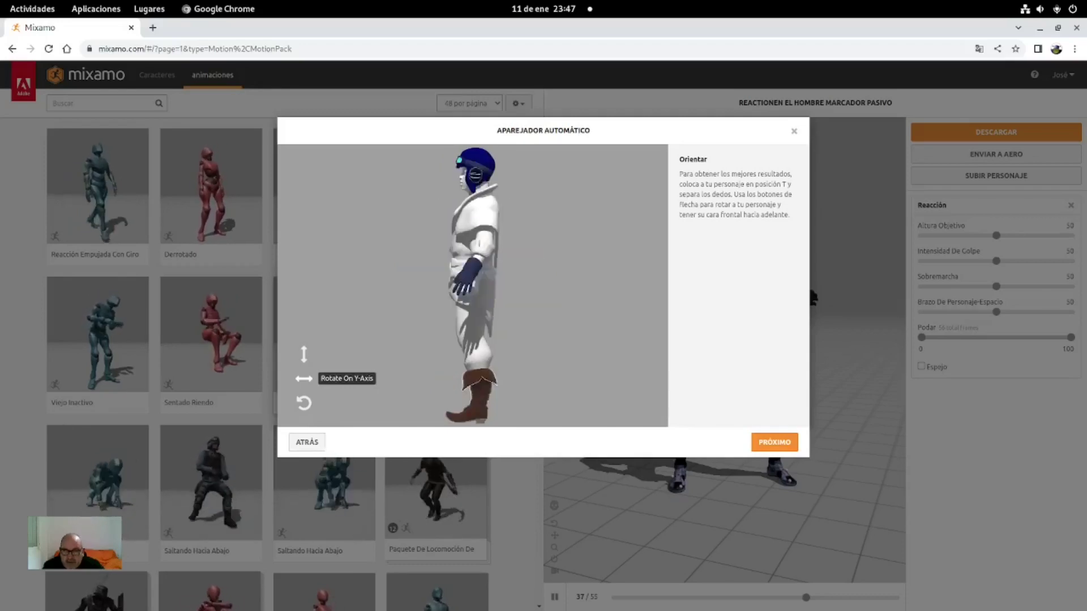
{"action": "left_click", "coordinate": [304, 378]}
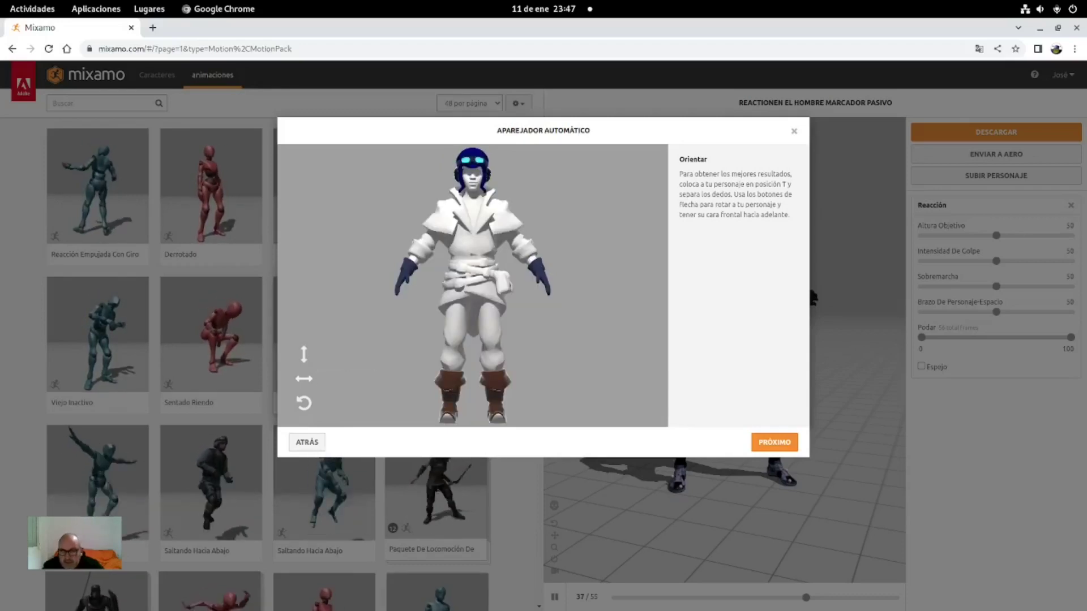
{"action": "left_click", "coordinate": [775, 442]}
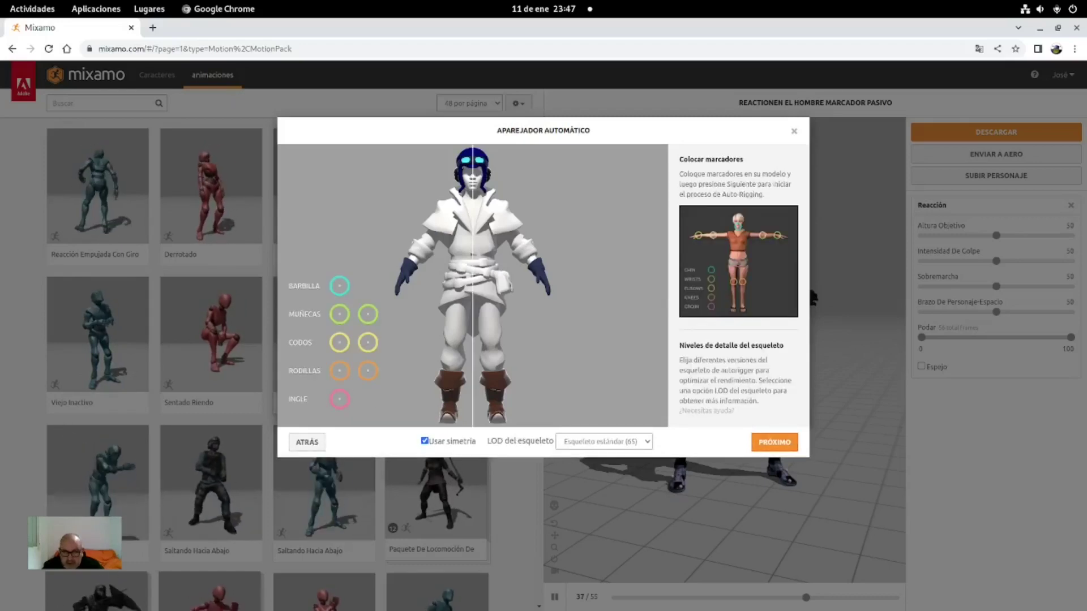
Place the groin, chin, wrist, elbow and knee markers on Cornelius and start auto-rigging.
{"action": "left_click_drag", "start_coordinate": [339, 399], "coordinate": [473, 286]}
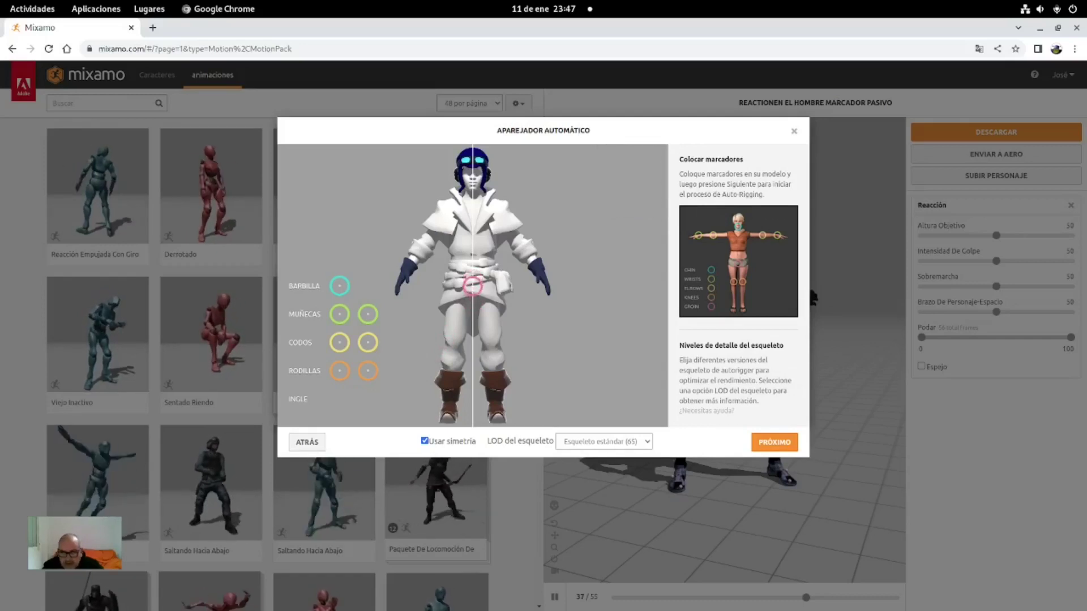
{"action": "left_click_drag", "start_coordinate": [406, 252], "coordinate": [472, 185]}
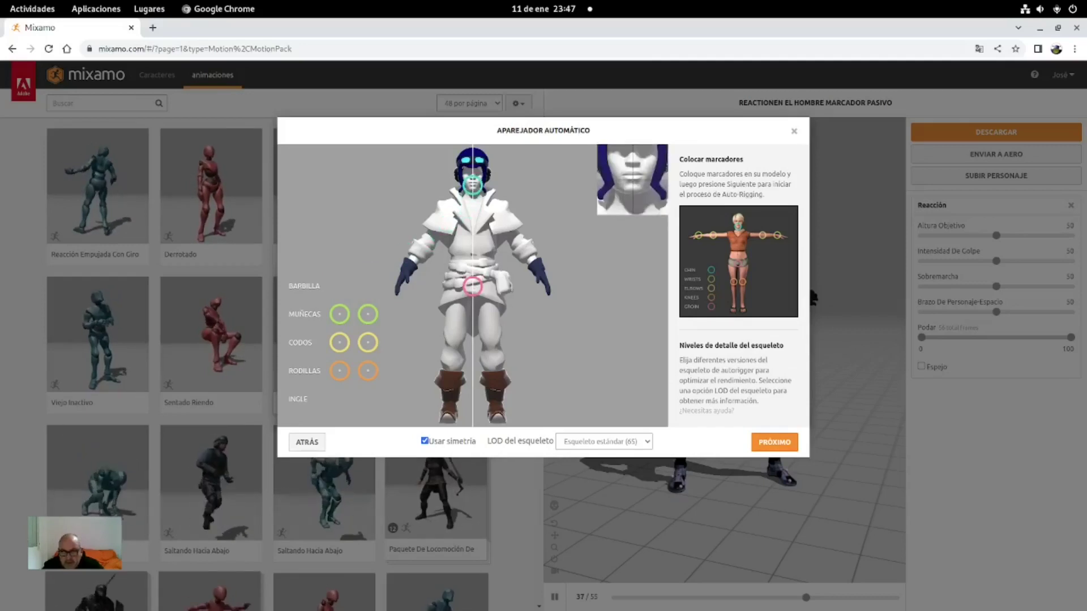
{"action": "left_click_drag", "start_coordinate": [340, 314], "coordinate": [410, 265]}
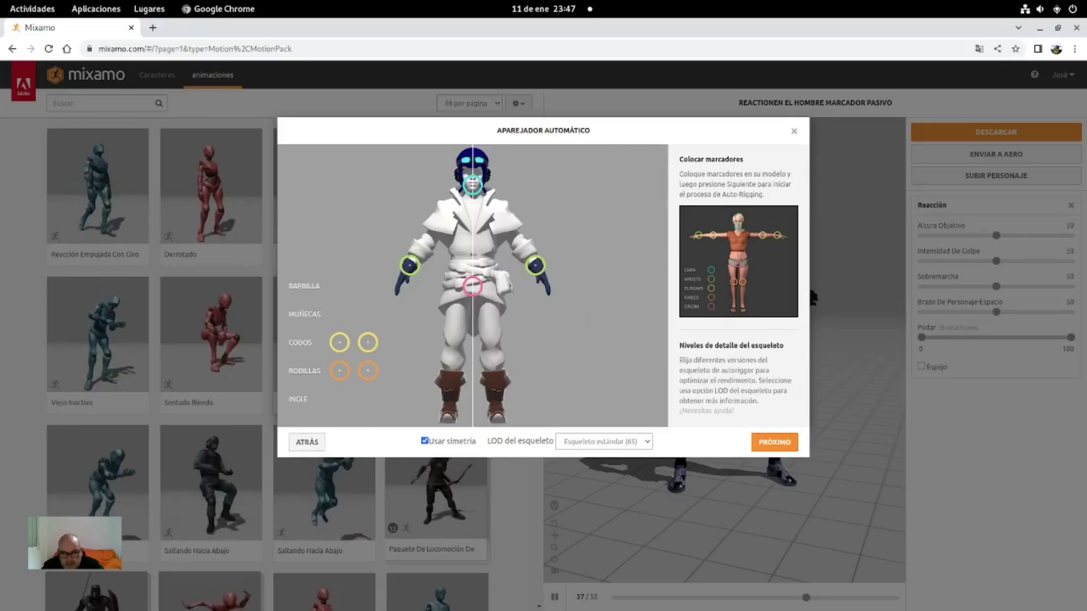
{"action": "mouse_move", "coordinate": [368, 342]}
{"action": "left_mouse_down"}
{"action": "mouse_move", "coordinate": [514, 355]}
{"action": "mouse_move", "coordinate": [491, 346]}
{"action": "left_mouse_up"}
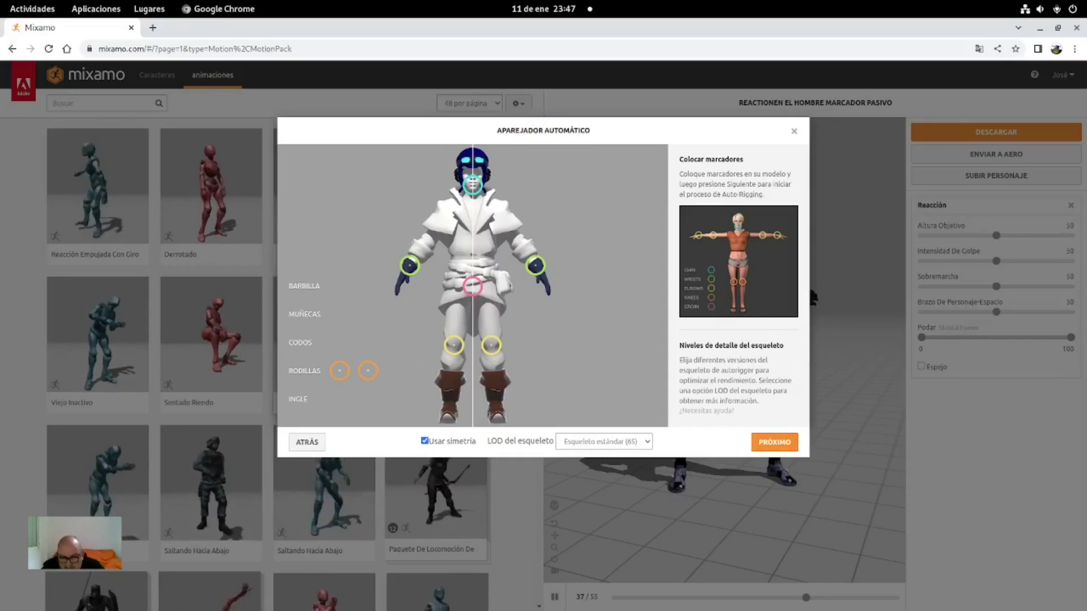
{"action": "mouse_move", "coordinate": [492, 344]}
{"action": "left_mouse_down"}
{"action": "mouse_move", "coordinate": [482, 273]}
{"action": "mouse_move", "coordinate": [513, 236]}
{"action": "left_mouse_up"}
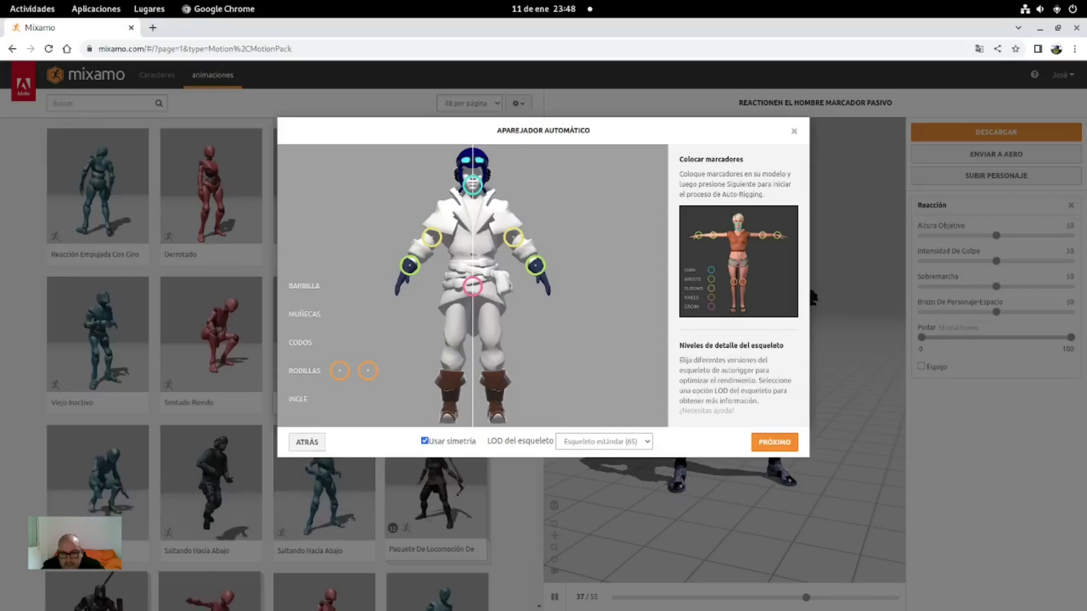
{"action": "left_click_drag", "start_coordinate": [340, 371], "coordinate": [452, 344]}
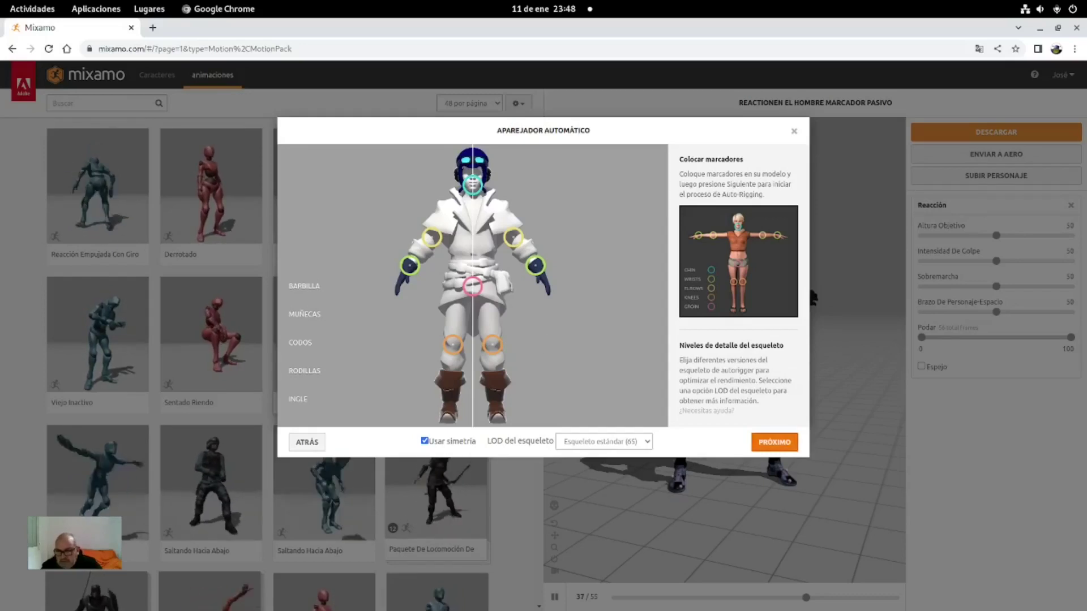
{"action": "left_click", "coordinate": [774, 442]}
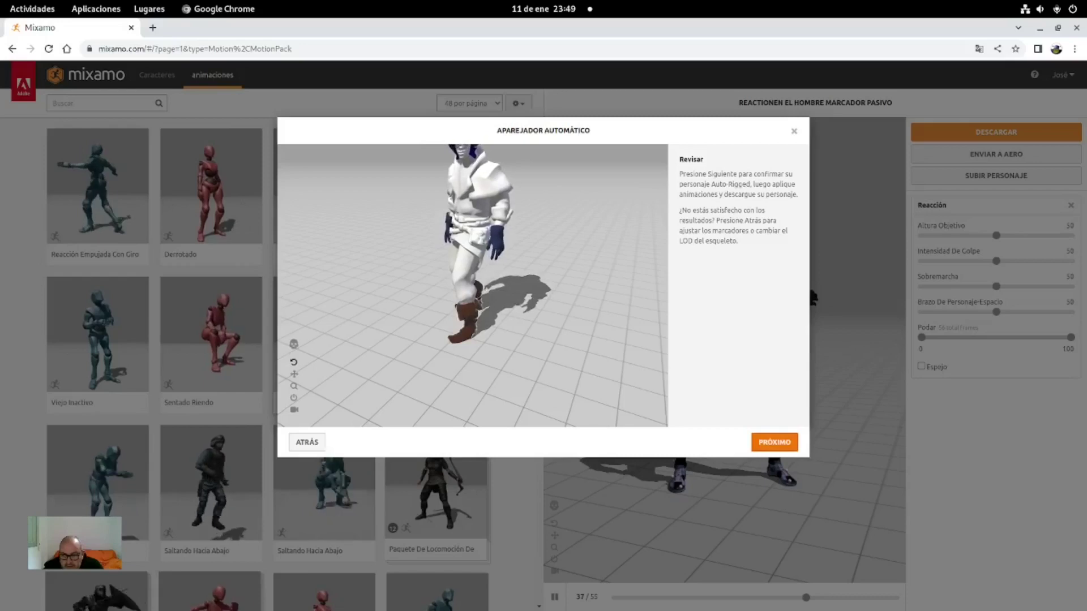
Accept the rigged Cornelius character and confirm it replaces the current Mixamo character.
{"action": "left_click", "coordinate": [774, 442]}
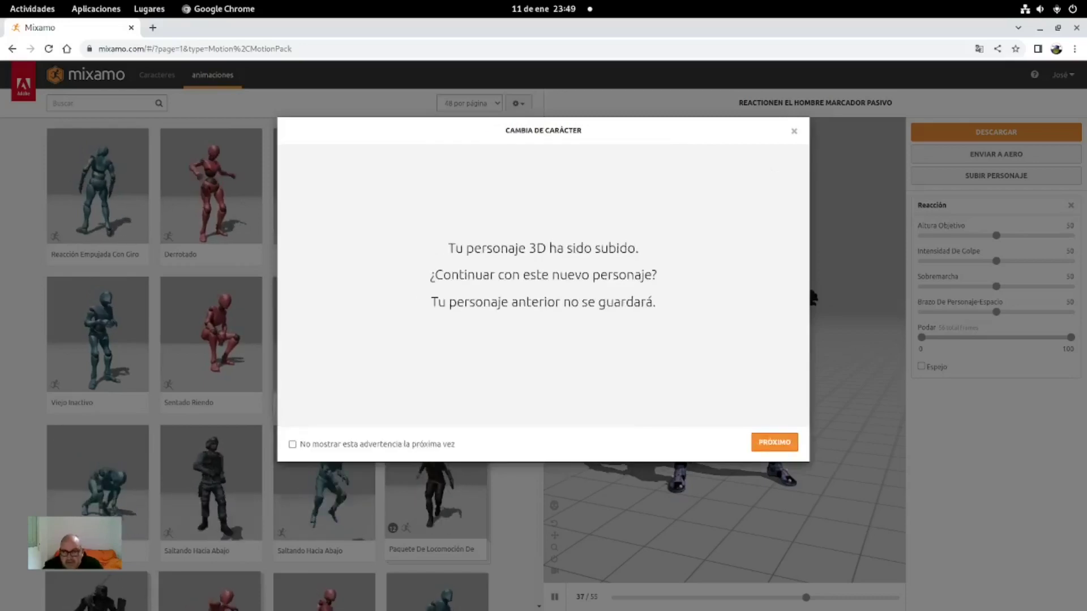
{"action": "left_click", "coordinate": [775, 442]}
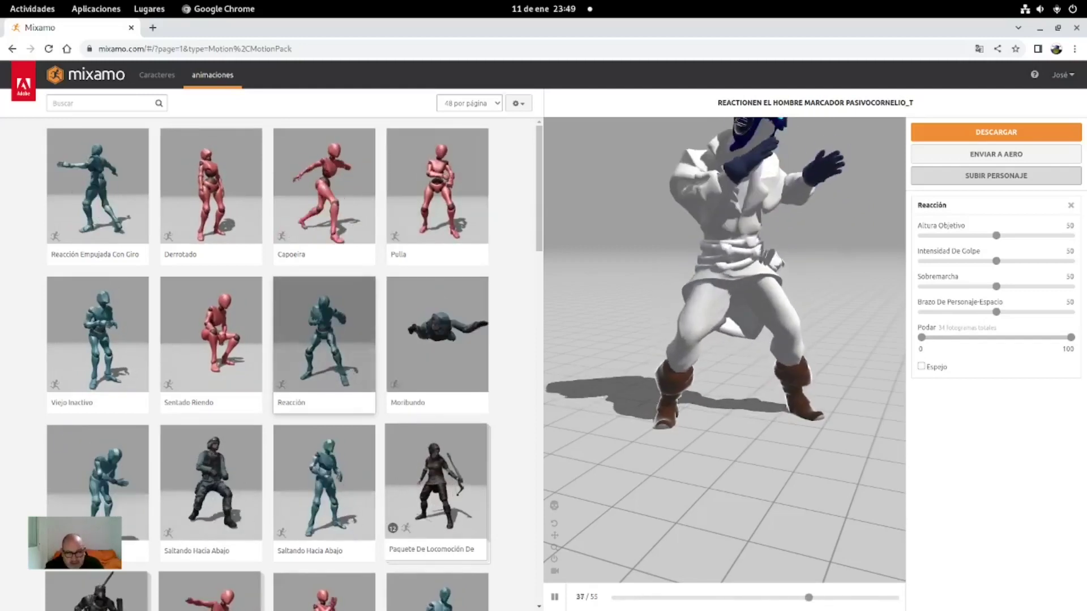
Search Mixamo animations for 'look' and preview Buscando on the Cornelius character.
{"action": "scroll", "coordinate": [266, 363], "scroll_direction": "down", "scroll_amount": 2}
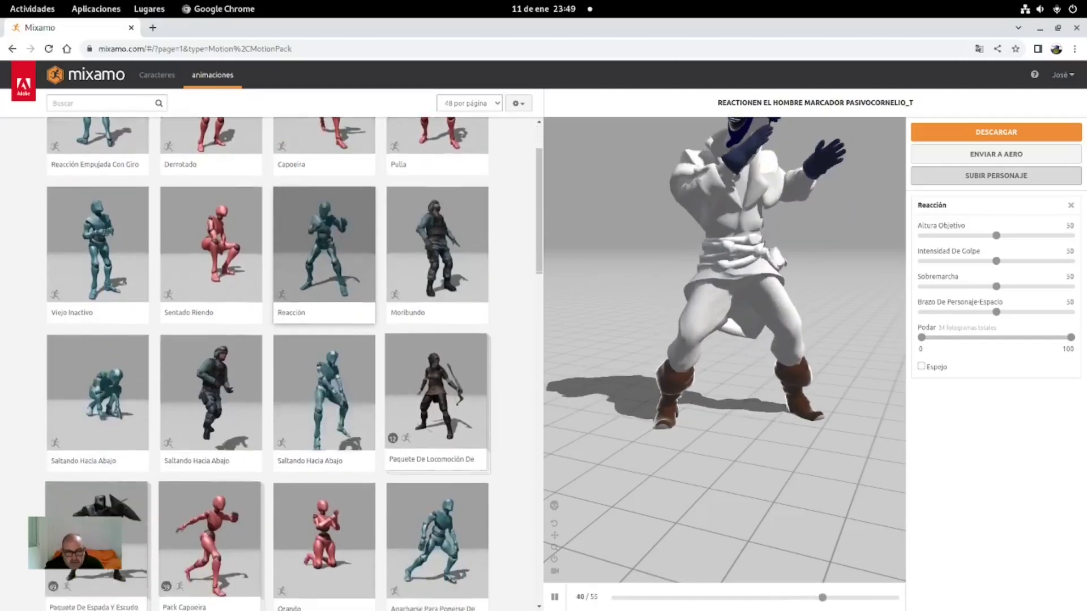
{"action": "scroll", "coordinate": [266, 362], "scroll_direction": "up", "scroll_amount": 2}
{"action": "left_click", "coordinate": [102, 103]}
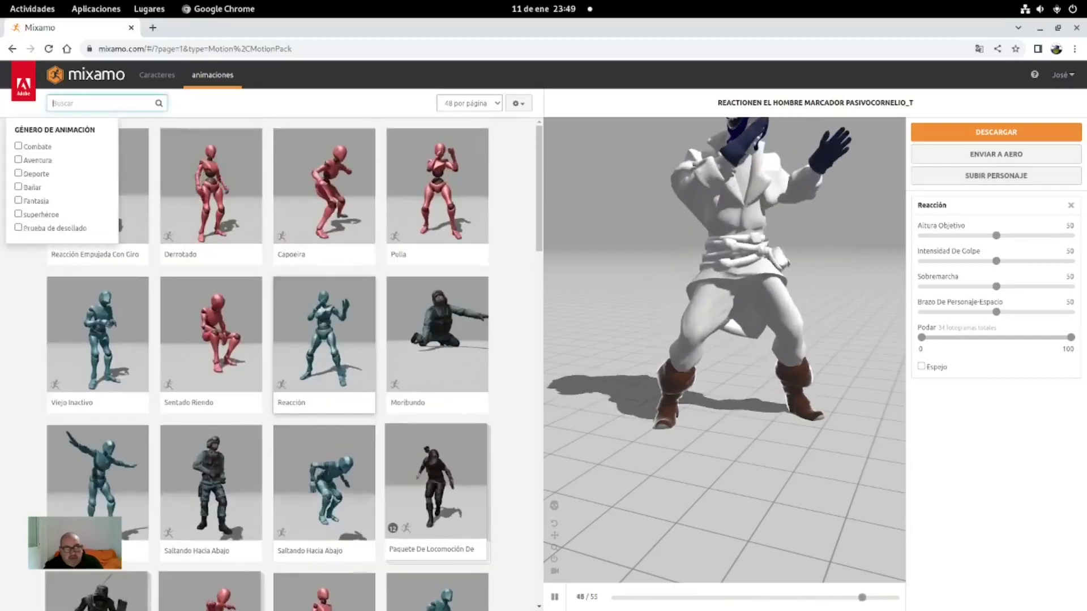
{"action": "type", "text": "look"}
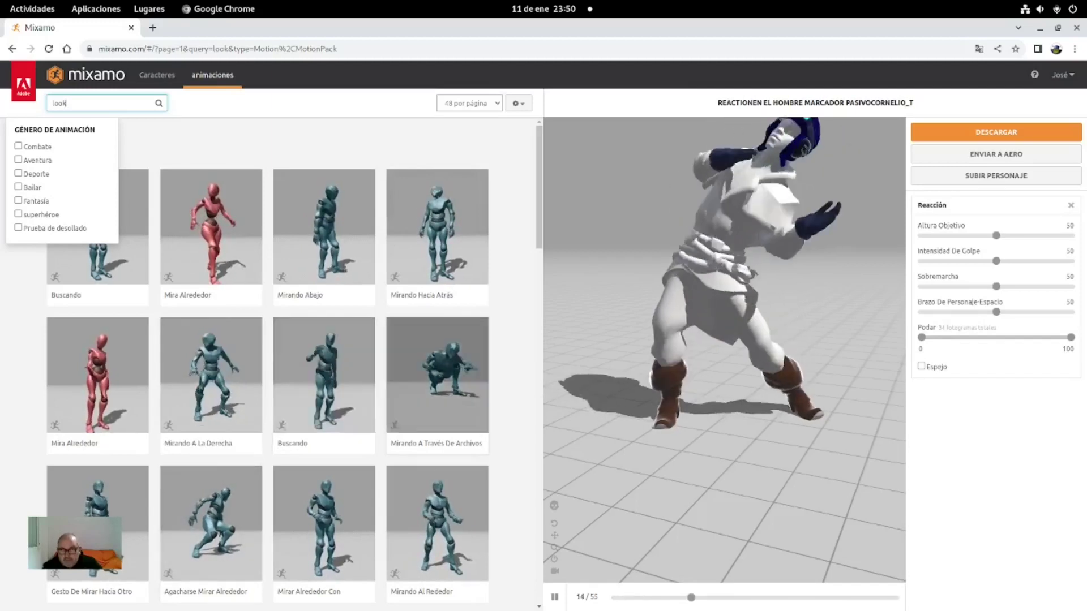
{"action": "left_click", "coordinate": [323, 374]}
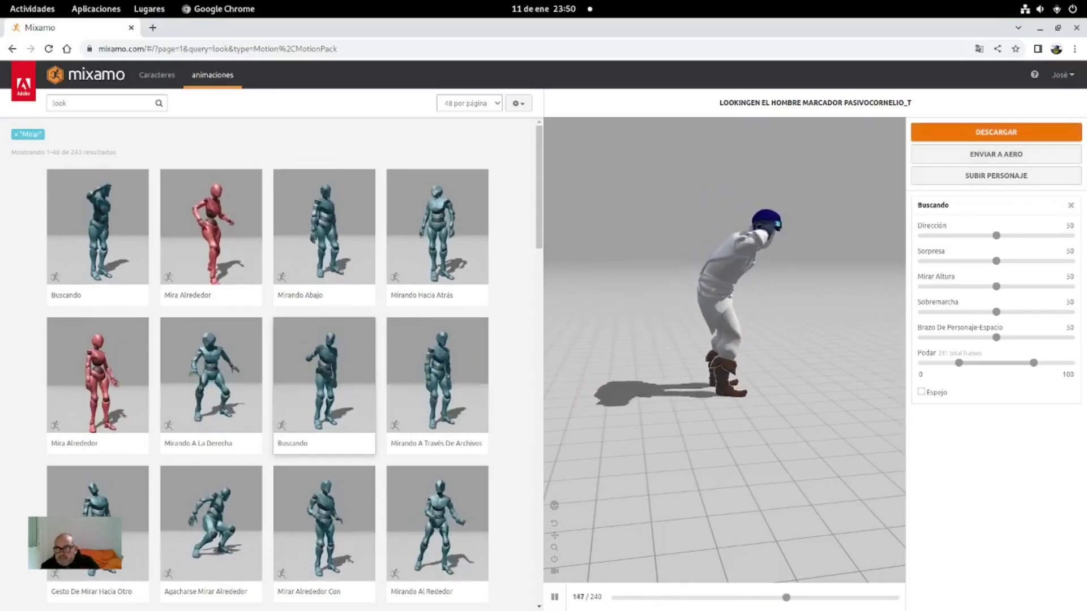
Download the Buscando animation as Looking.fbx in Binario FBX, con piel, 30 fps.
{"action": "left_click", "coordinate": [996, 132]}
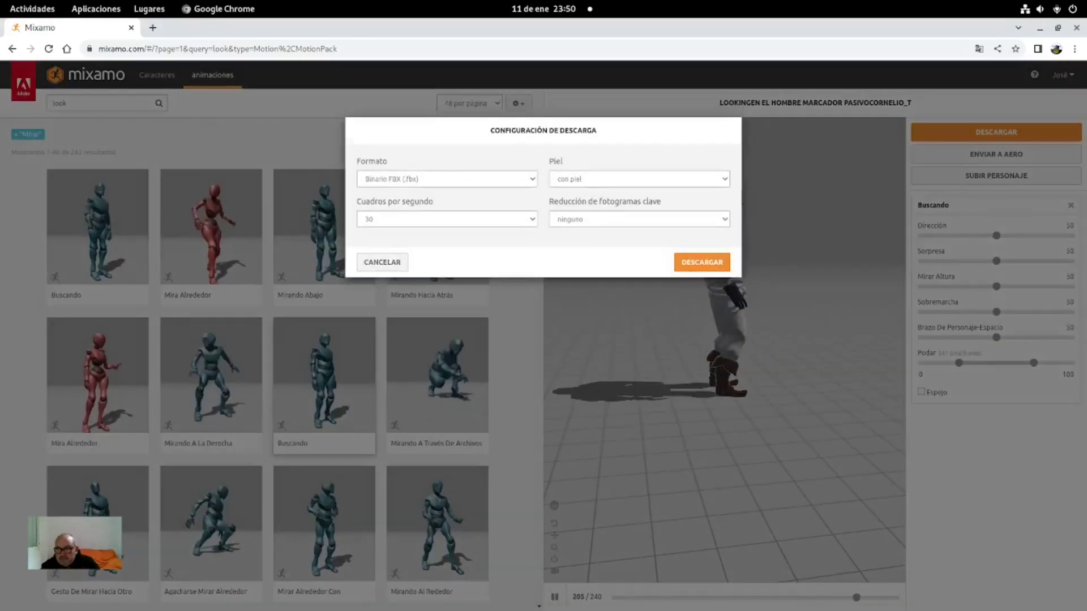
{"action": "left_click", "coordinate": [701, 262]}
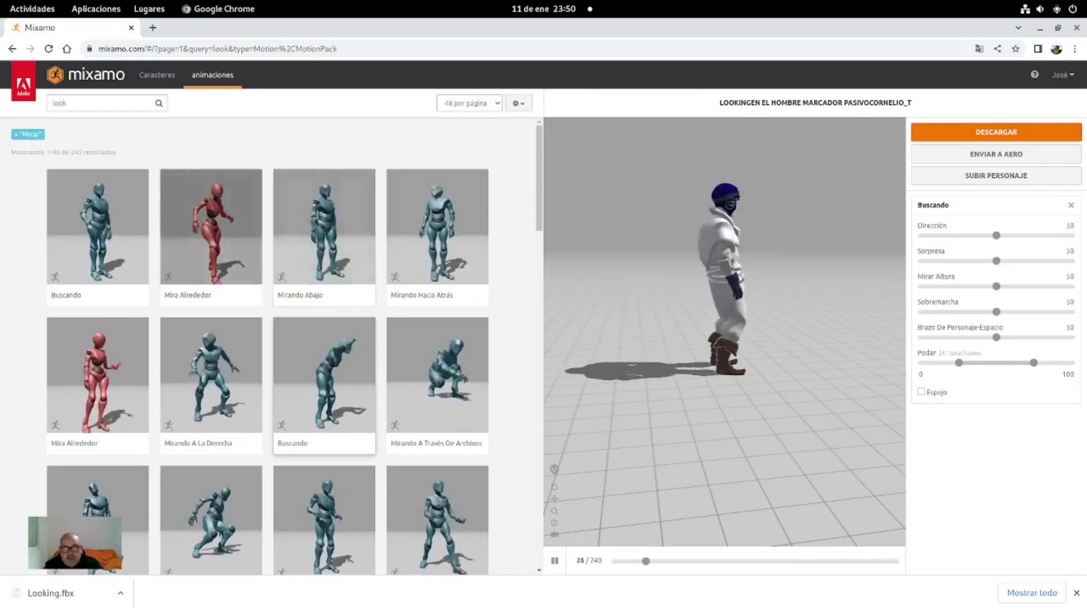
{"action": "left_click", "coordinate": [96, 104]}
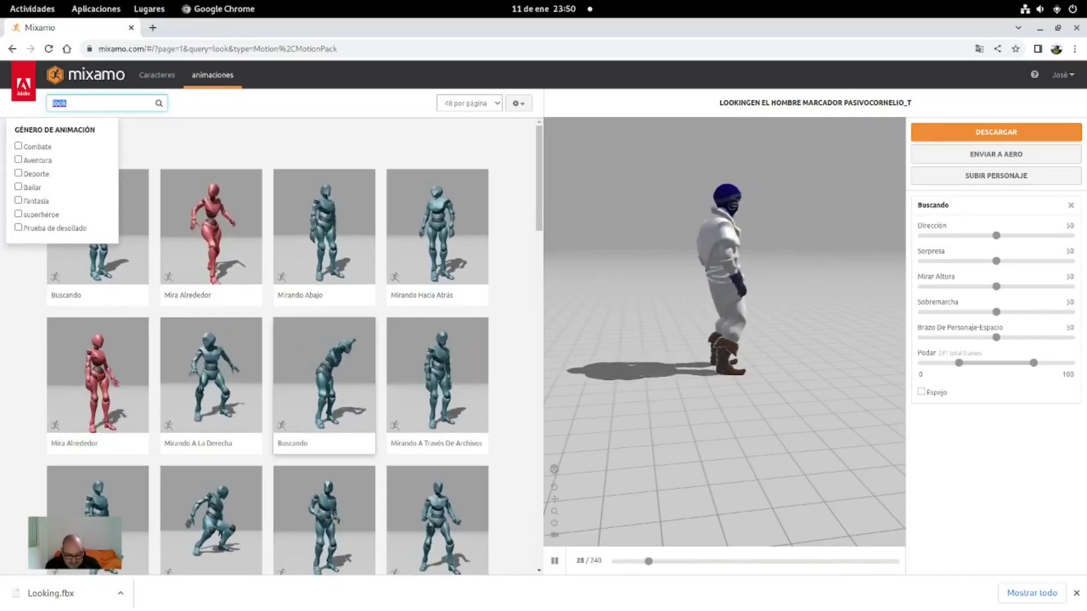
Search for jump animations and preview Saltar Hacia Atrás, then Saltar.
{"action": "type", "text": "l"}
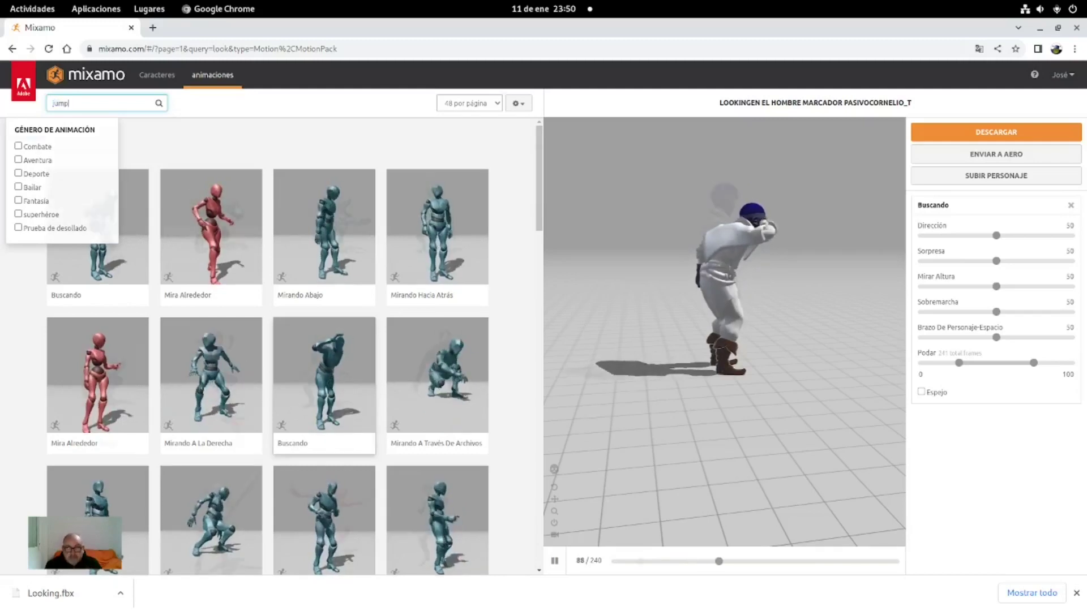
{"action": "key", "text": "Return"}
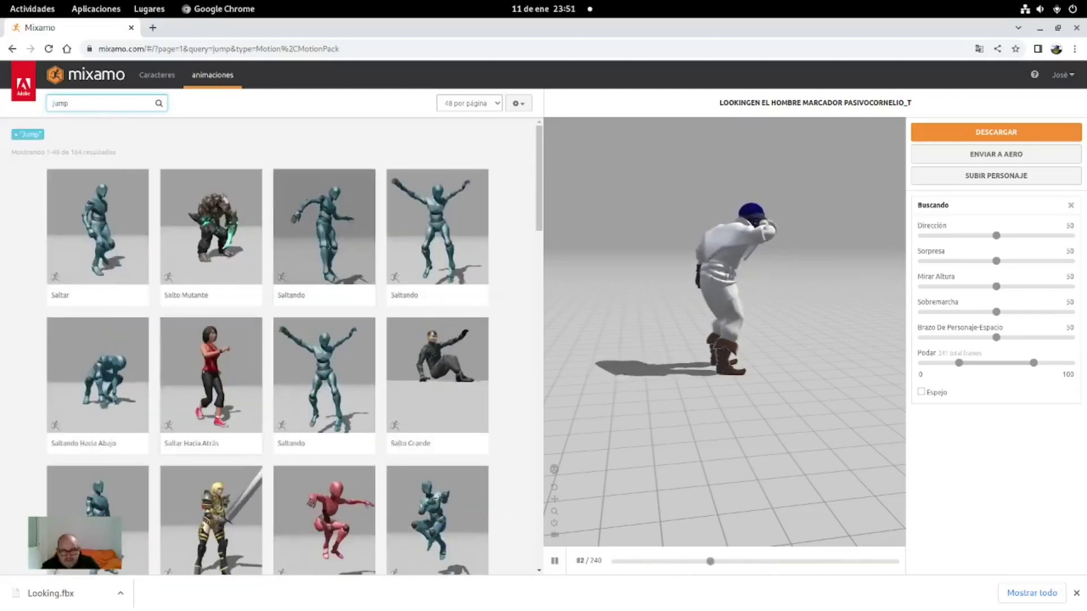
{"action": "left_click", "coordinate": [211, 385]}
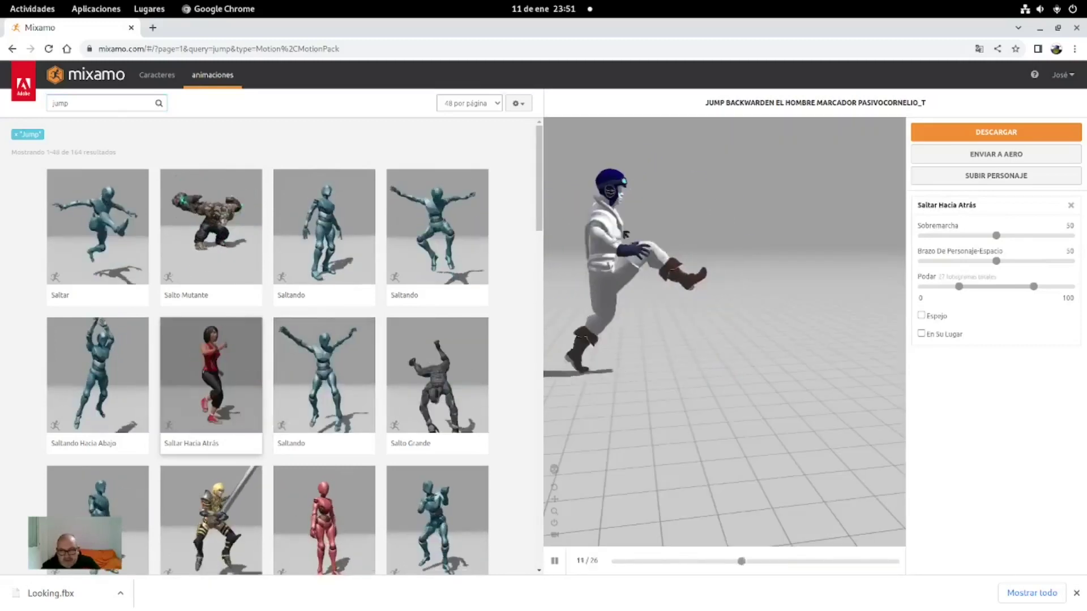
{"action": "scroll", "coordinate": [267, 346], "scroll_direction": "down", "scroll_amount": 2}
{"action": "scroll", "coordinate": [266, 345], "scroll_direction": "down", "scroll_amount": 1}
{"action": "scroll", "coordinate": [266, 345], "scroll_direction": "down", "scroll_amount": 2}
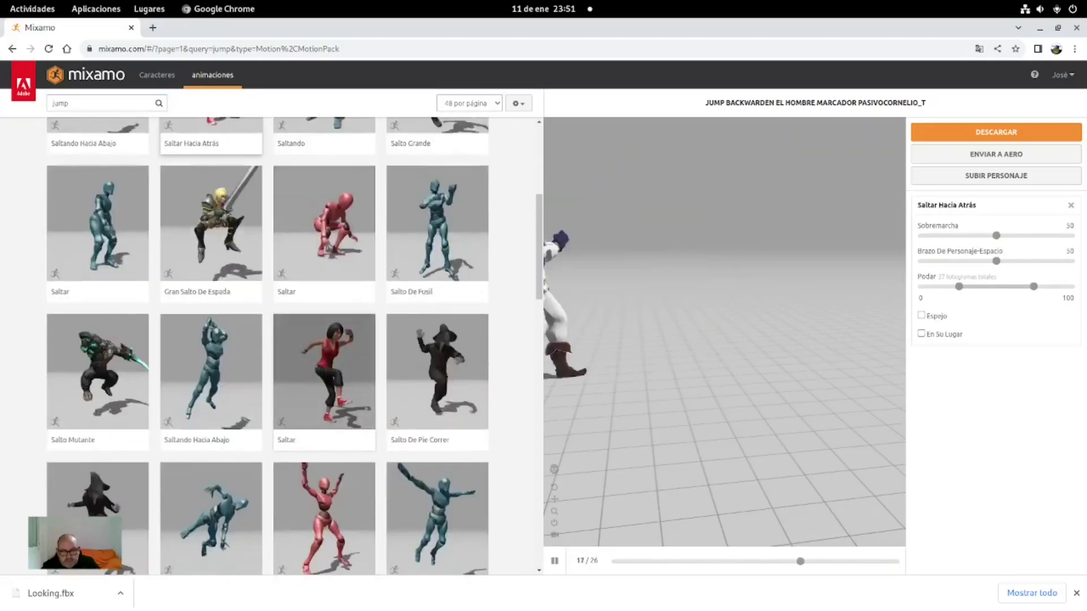
{"action": "left_click", "coordinate": [323, 373]}
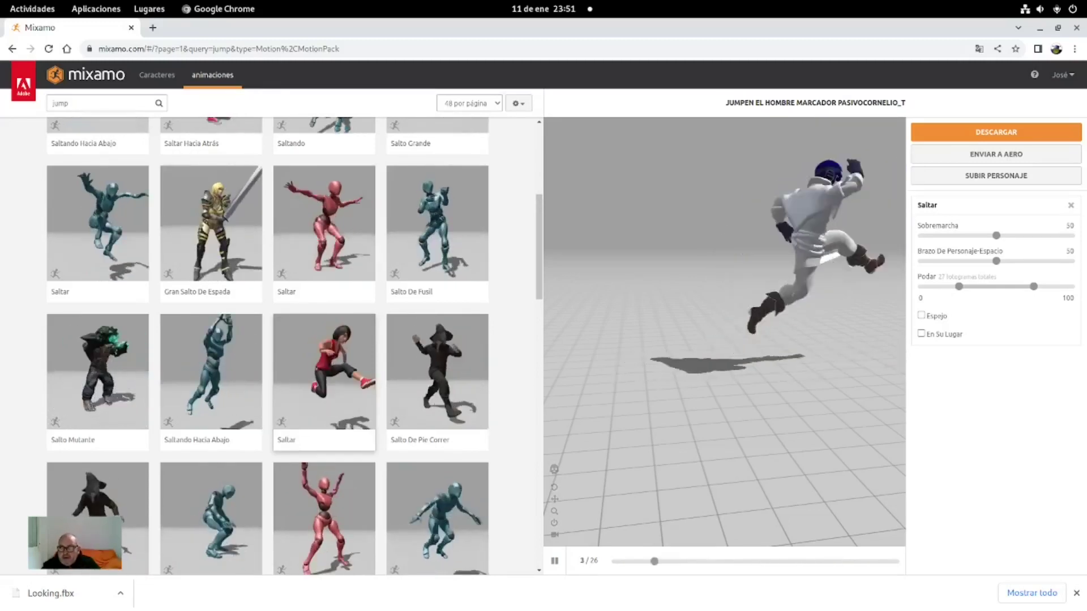
Set Saltar to En Su Lugar and download it as Jump.fbx.
{"action": "left_click", "coordinate": [921, 333]}
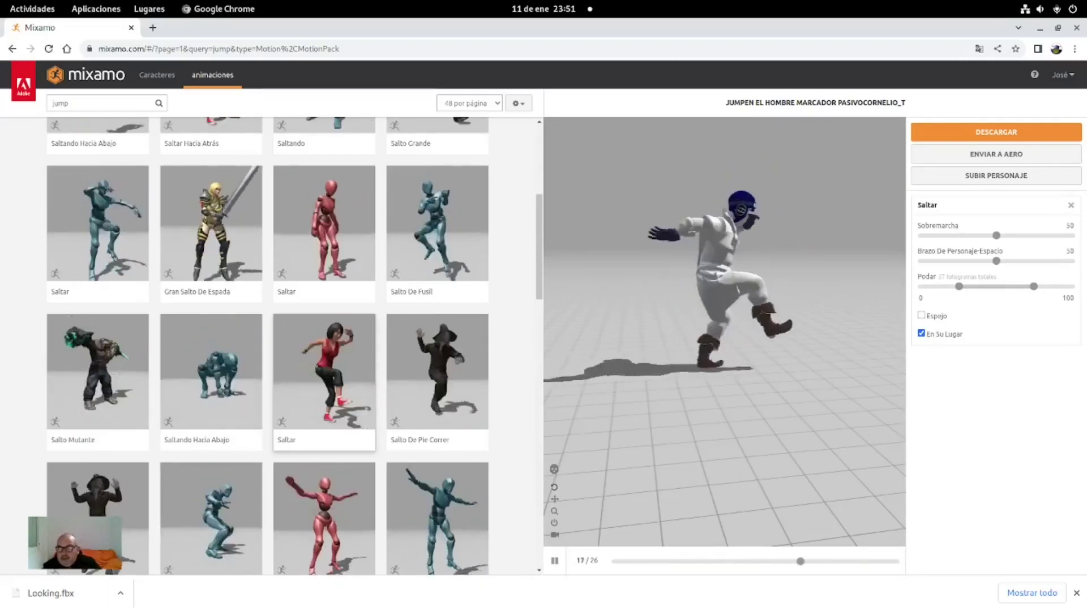
{"action": "left_click", "coordinate": [996, 132]}
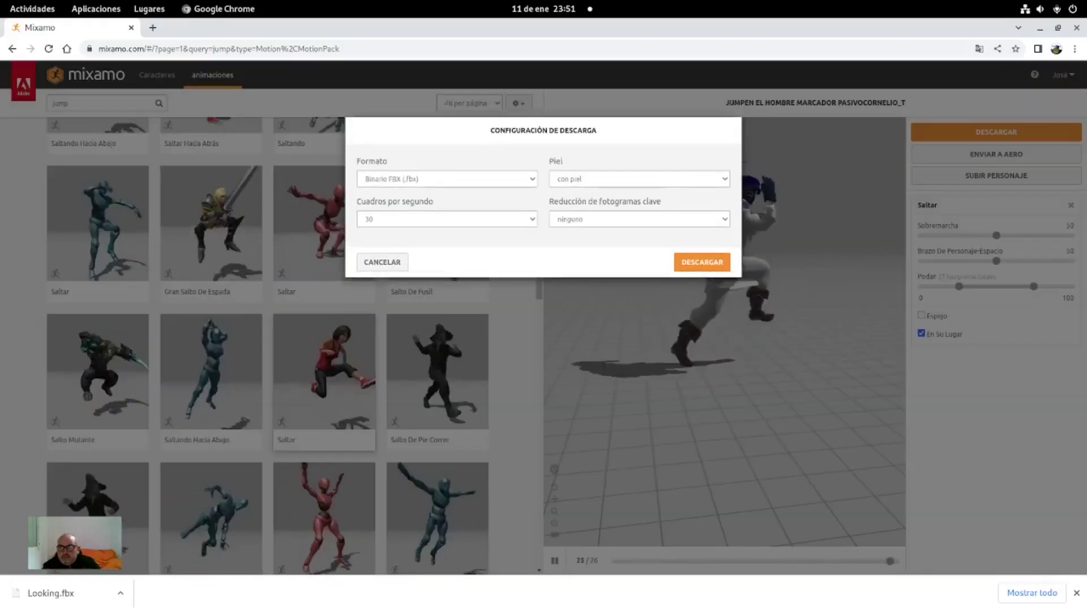
{"action": "left_click", "coordinate": [702, 262]}
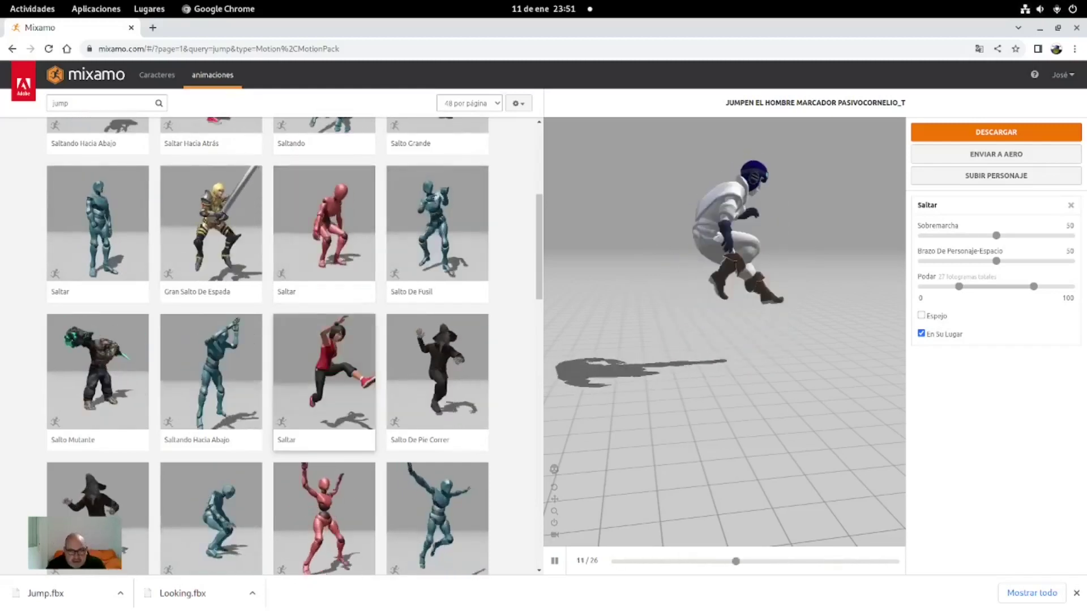
Preview several jump animations: Saltando Hacia Abajo, both Saltar variants, Salto De Pie and Saltando.
{"action": "left_click", "coordinate": [211, 374]}
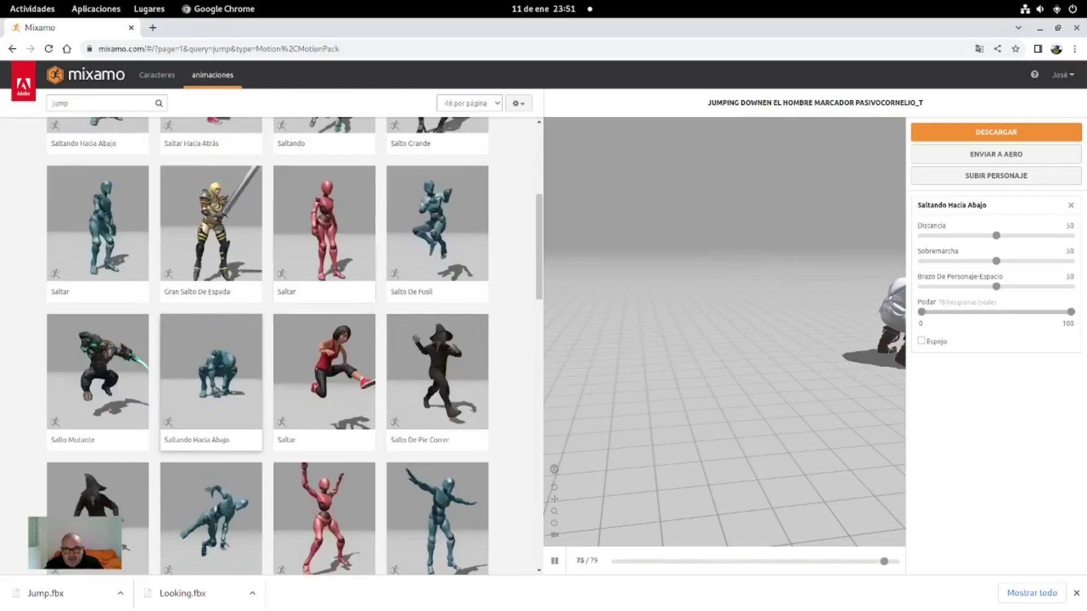
{"action": "left_click", "coordinate": [324, 232]}
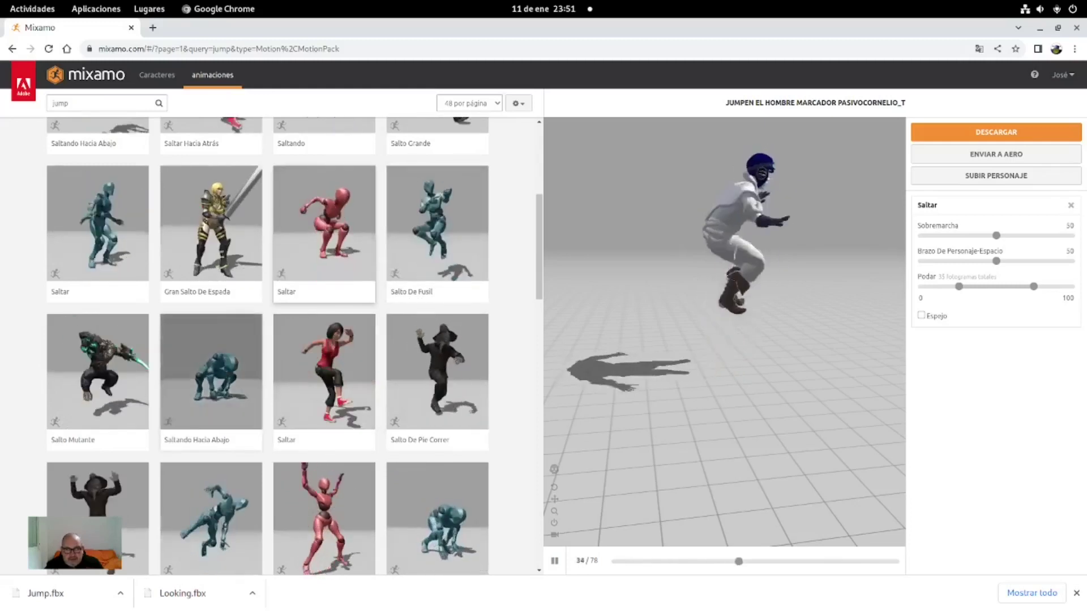
{"action": "left_click", "coordinate": [98, 226]}
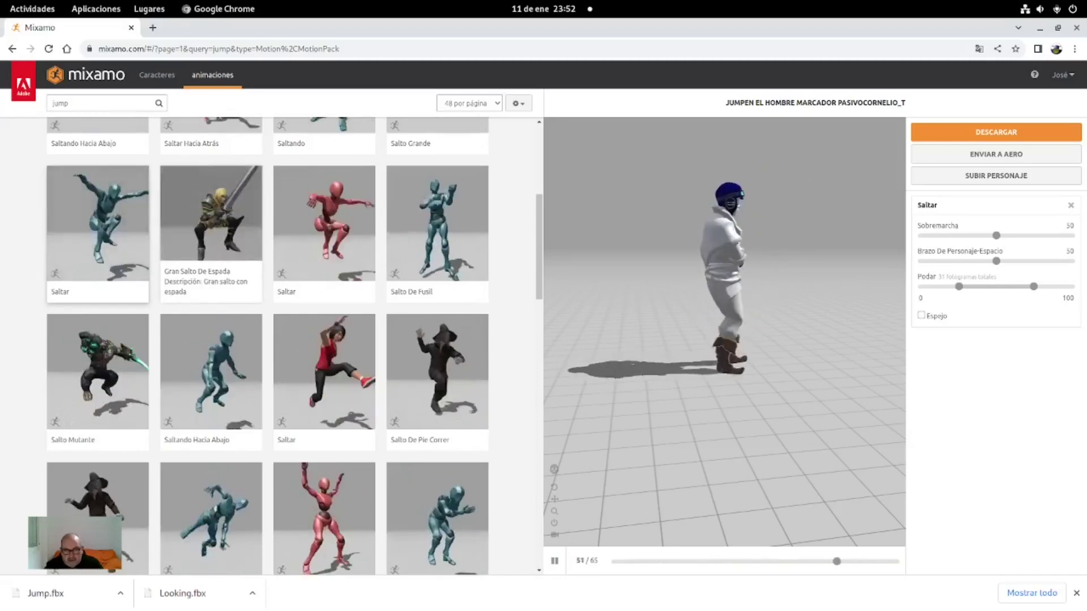
{"action": "scroll", "coordinate": [266, 345], "scroll_direction": "down", "scroll_amount": 3}
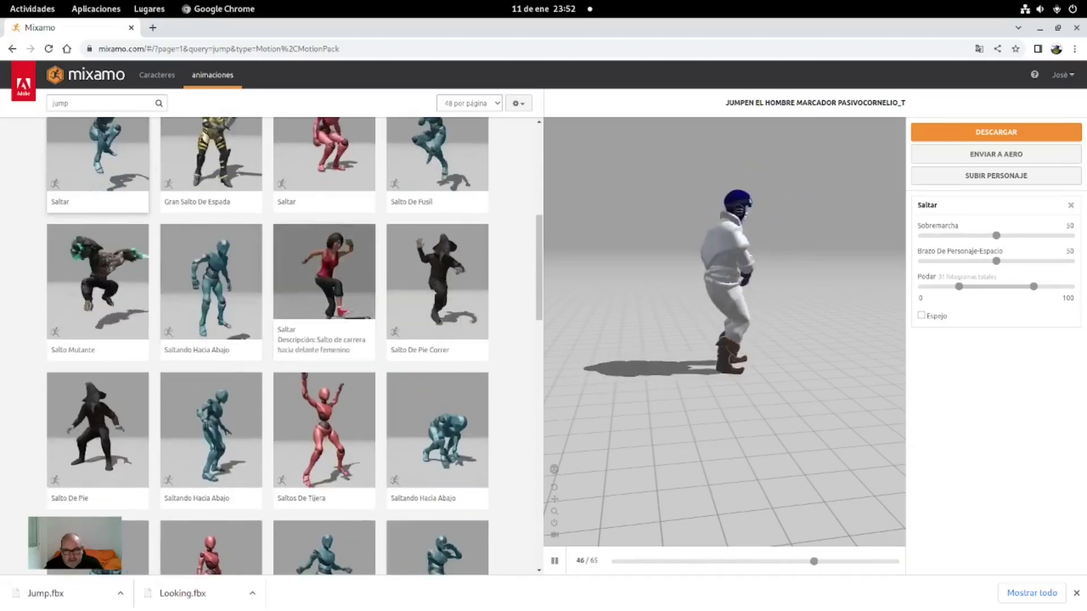
{"action": "scroll", "coordinate": [266, 345], "scroll_direction": "down", "scroll_amount": 2}
{"action": "scroll", "coordinate": [266, 345], "scroll_direction": "down", "scroll_amount": 6}
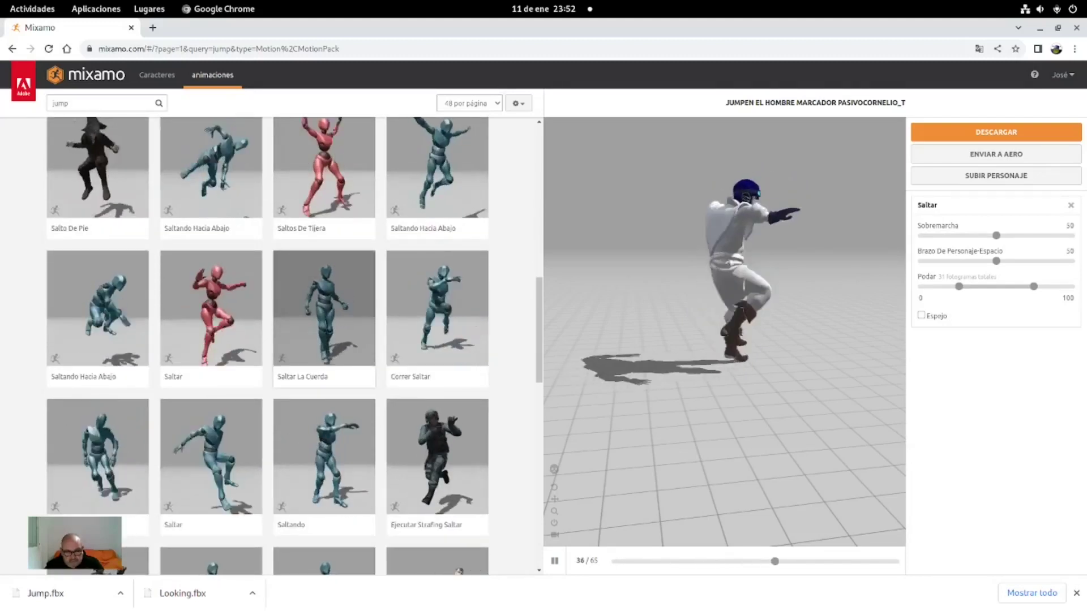
{"action": "scroll", "coordinate": [323, 317], "scroll_direction": "down", "scroll_amount": 2}
{"action": "scroll", "coordinate": [324, 340], "scroll_direction": "down", "scroll_amount": 3}
{"action": "scroll", "coordinate": [324, 339], "scroll_direction": "down", "scroll_amount": 2}
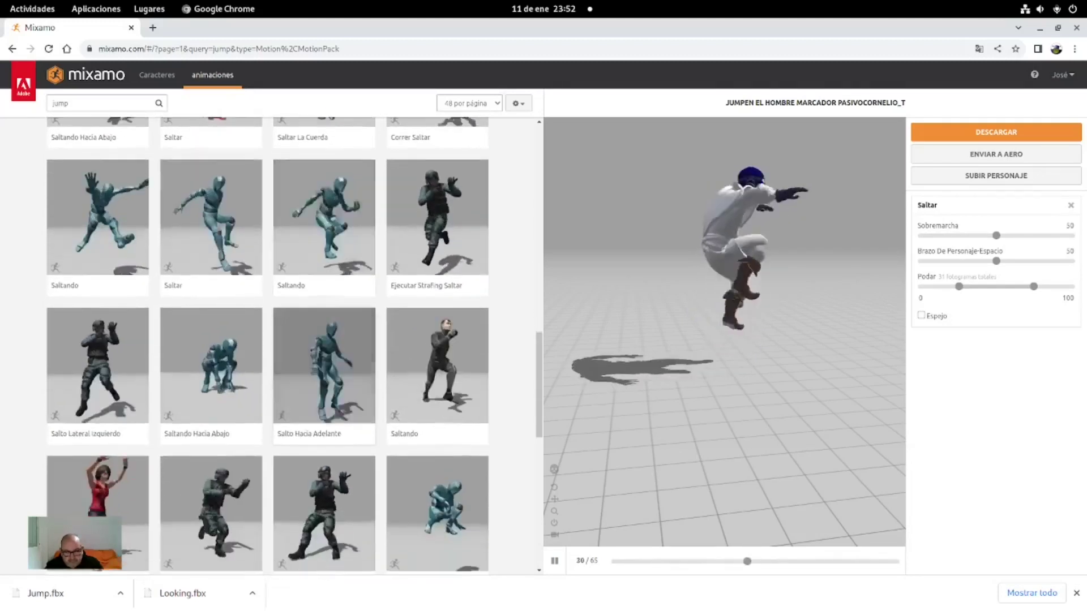
{"action": "scroll", "coordinate": [323, 368], "scroll_direction": "down", "scroll_amount": 2}
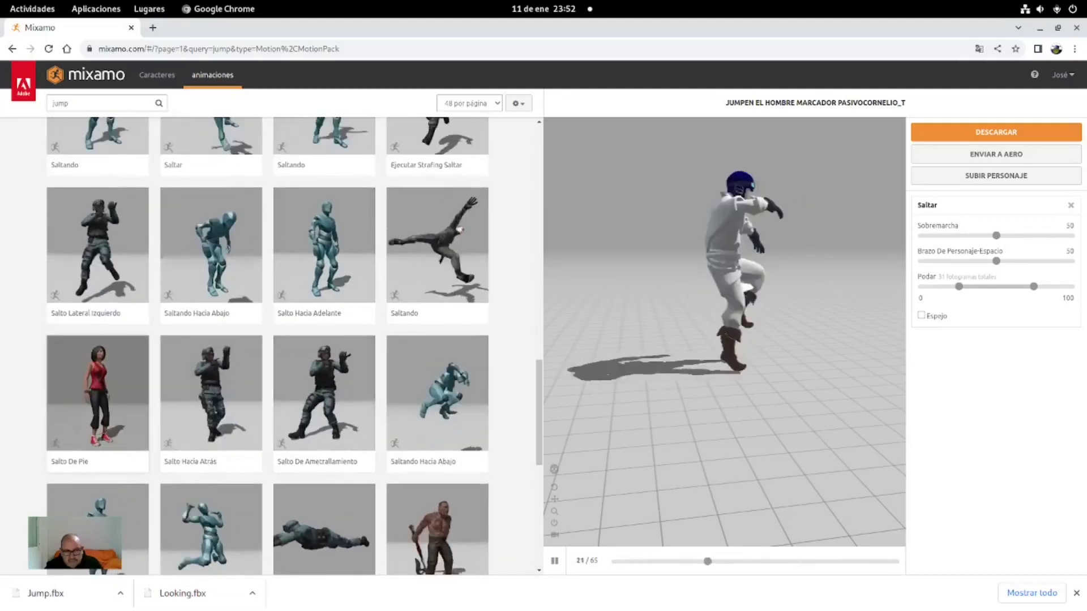
{"action": "left_click", "coordinate": [98, 396]}
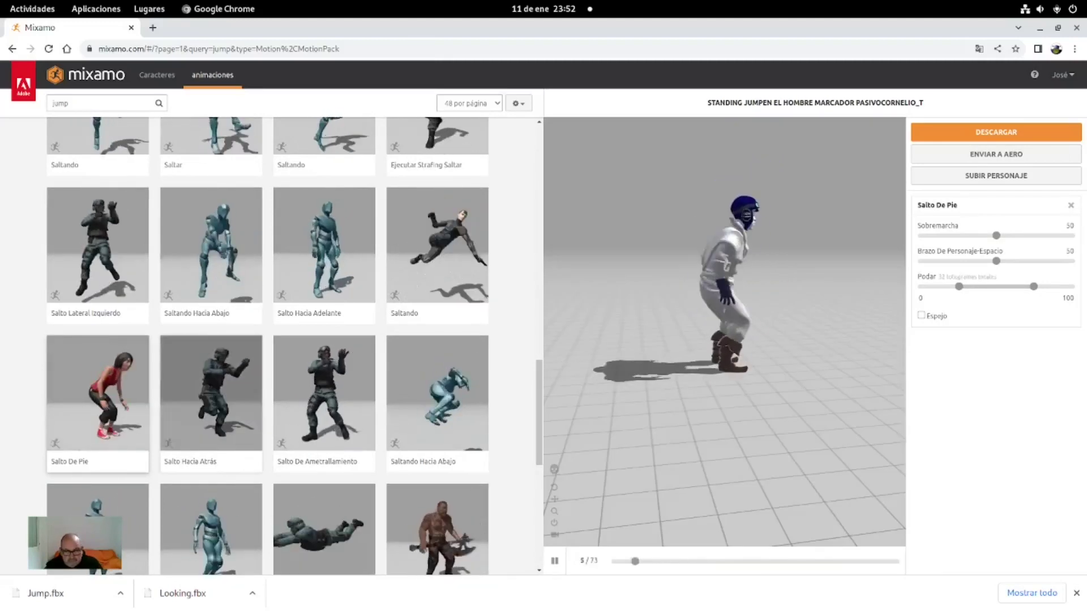
{"action": "scroll", "coordinate": [267, 345], "scroll_direction": "down", "scroll_amount": 2}
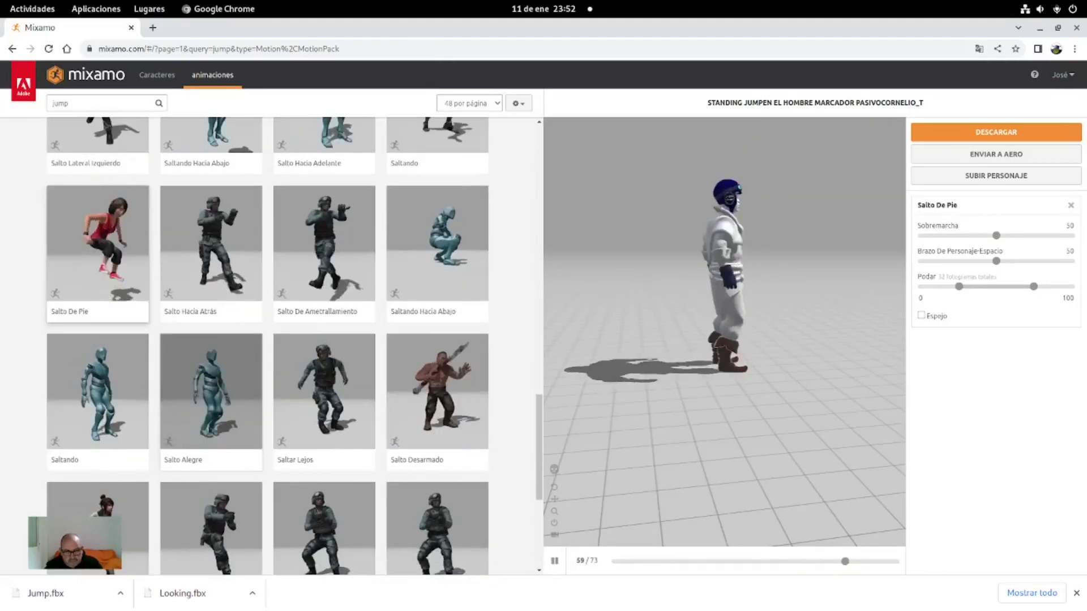
{"action": "left_click", "coordinate": [98, 396]}
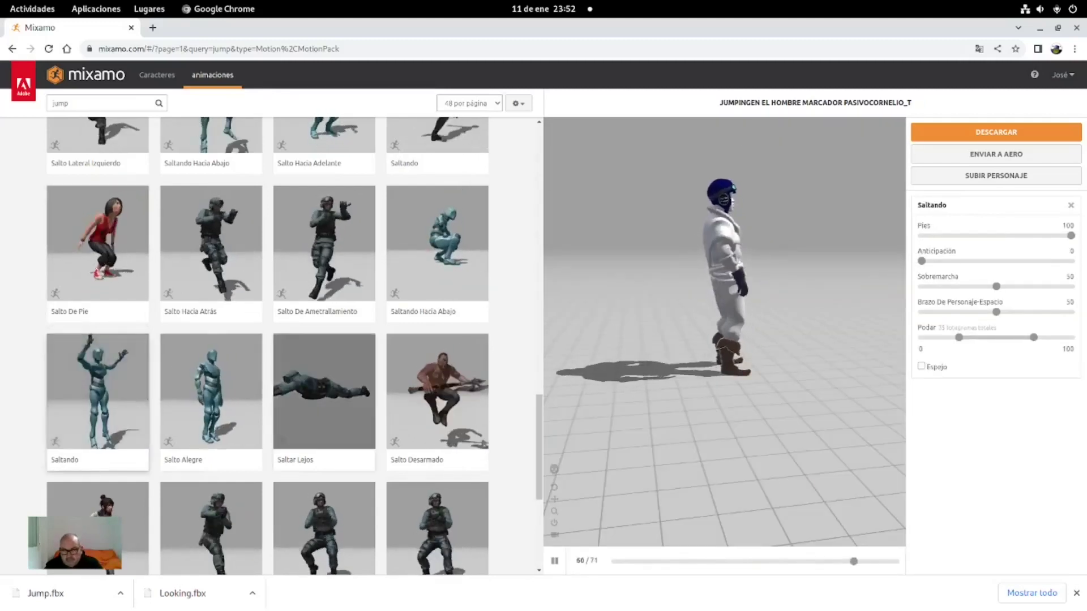
{"action": "scroll", "coordinate": [268, 345], "scroll_direction": "down", "scroll_amount": 2}
{"action": "scroll", "coordinate": [268, 345], "scroll_direction": "down", "scroll_amount": 1}
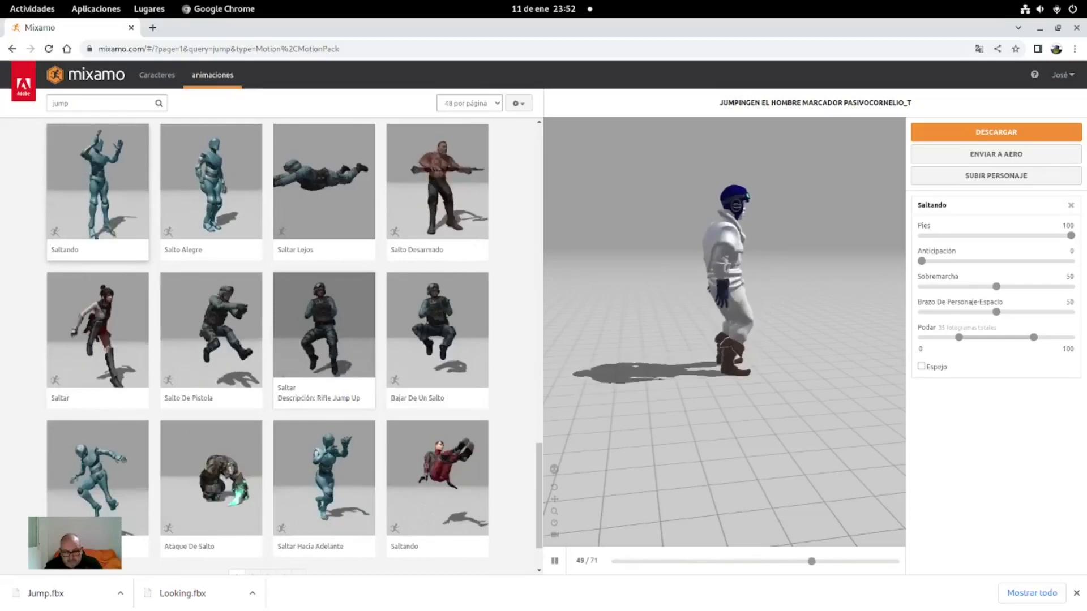
{"action": "scroll", "coordinate": [267, 345], "scroll_direction": "down", "scroll_amount": 1}
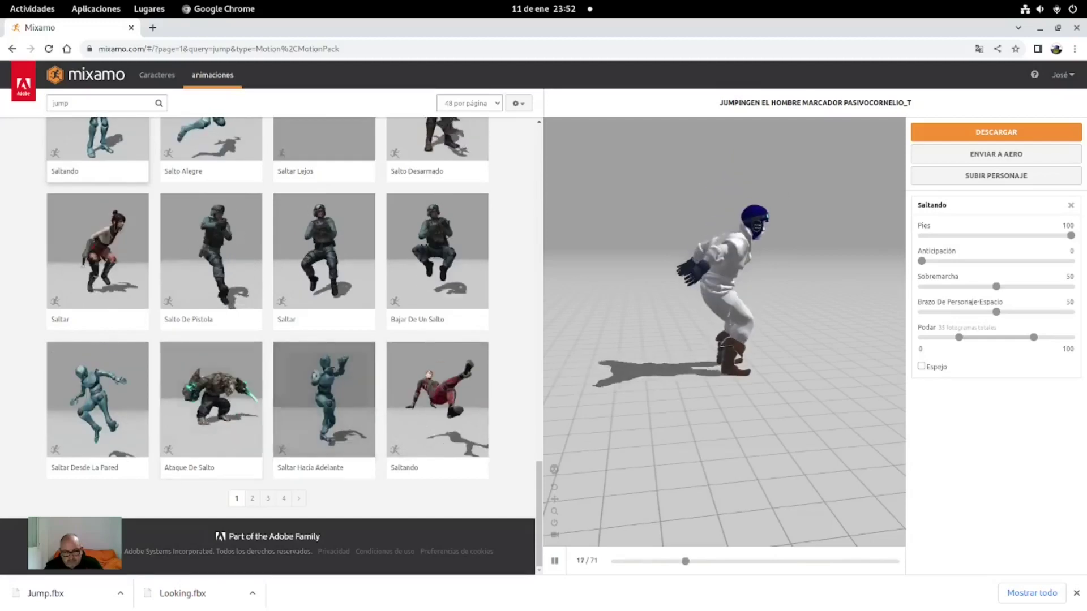
On page 2 of the jump results, preview Saltando Hacia Abajo and raise its Sobremarcha setting.
{"action": "left_click", "coordinate": [253, 498]}
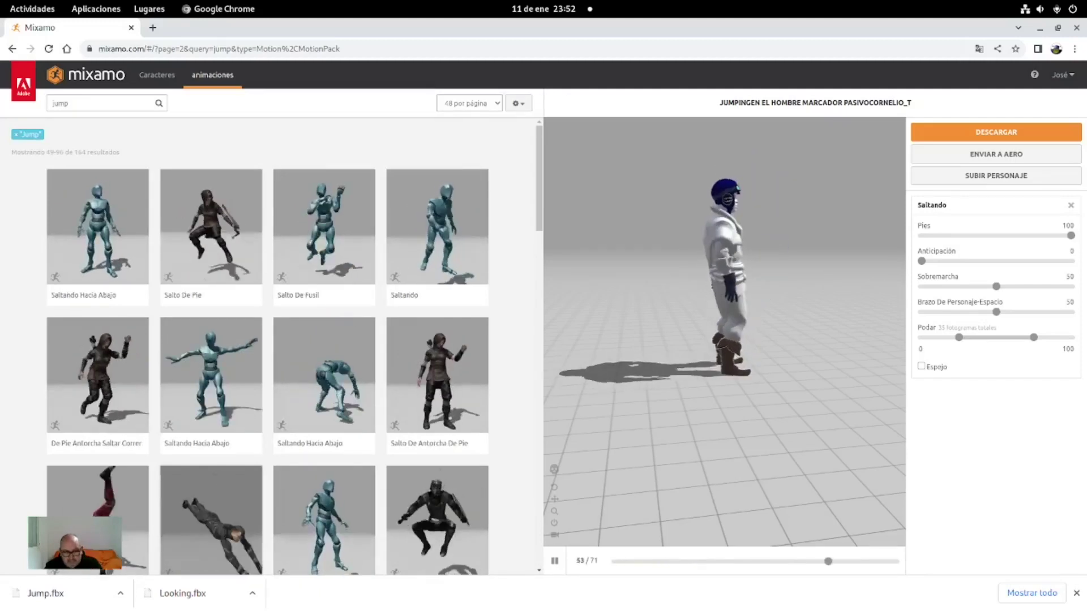
{"action": "left_click", "coordinate": [210, 374]}
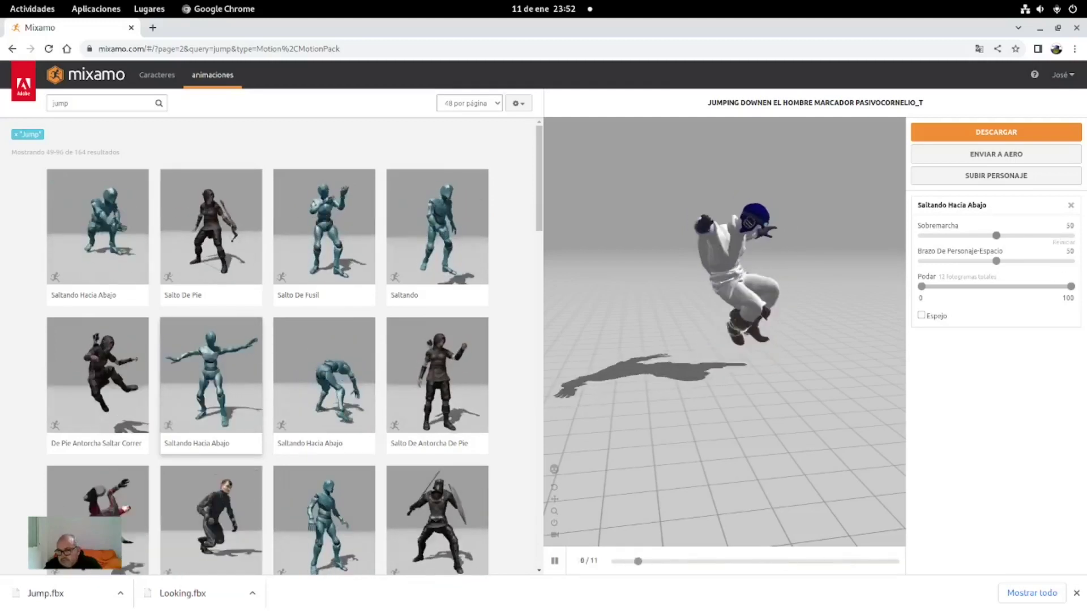
{"action": "left_click_drag", "start_coordinate": [1041, 236], "coordinate": [1071, 235]}
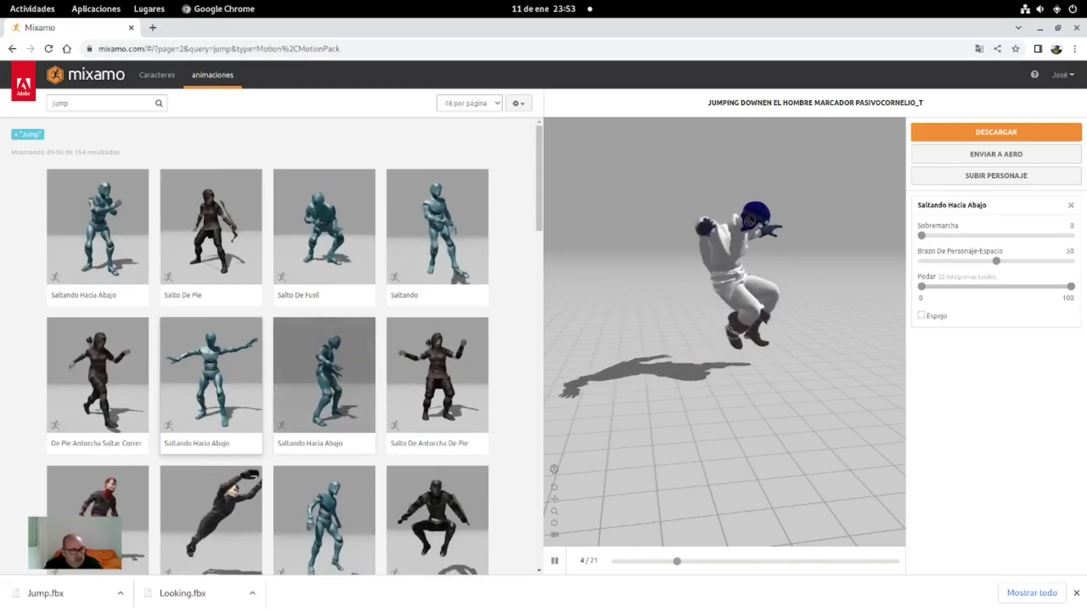
{"action": "scroll", "coordinate": [266, 346], "scroll_direction": "down", "scroll_amount": 4}
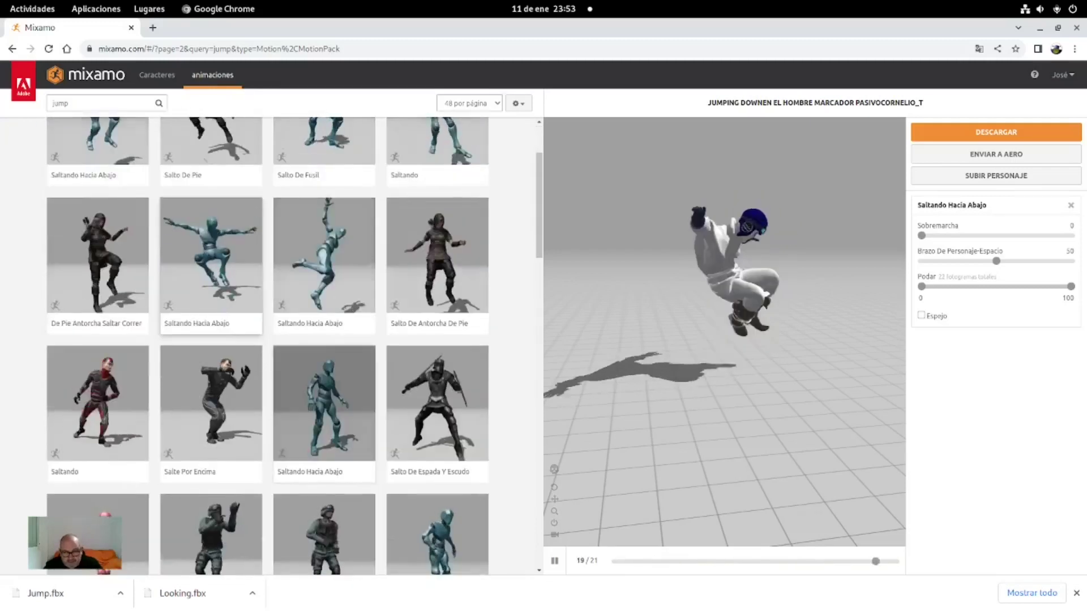
{"action": "scroll", "coordinate": [324, 340], "scroll_direction": "down", "scroll_amount": 3}
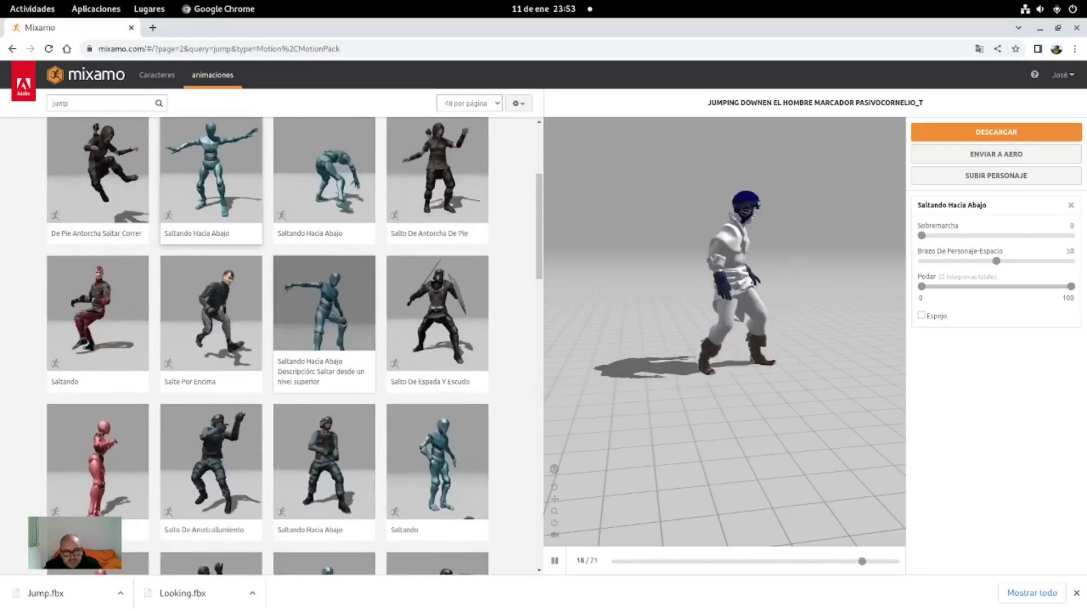
{"action": "scroll", "coordinate": [324, 339], "scroll_direction": "down", "scroll_amount": 4}
{"action": "scroll", "coordinate": [324, 339], "scroll_direction": "down", "scroll_amount": 5}
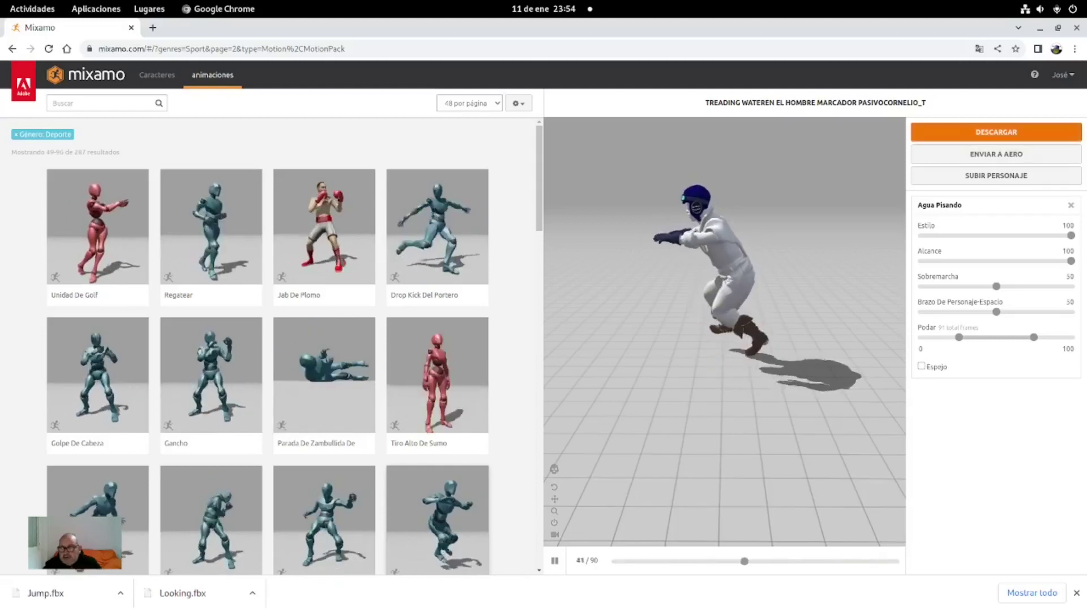
Download Agua Pisando as Binario FBX with skin at 30 fps.
{"action": "left_click", "coordinate": [995, 132]}
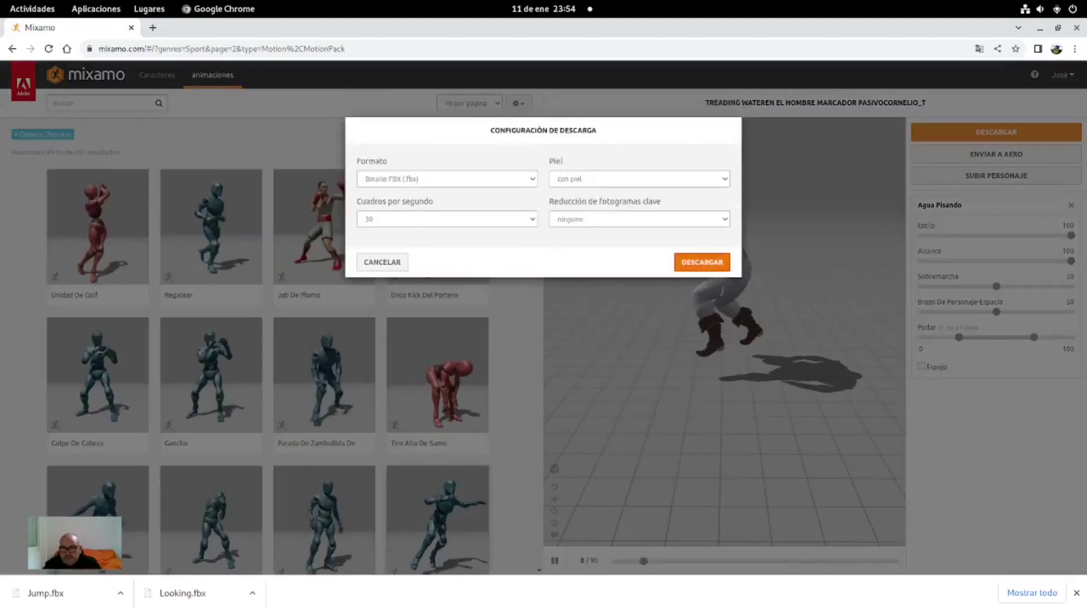
{"action": "left_click", "coordinate": [702, 262]}
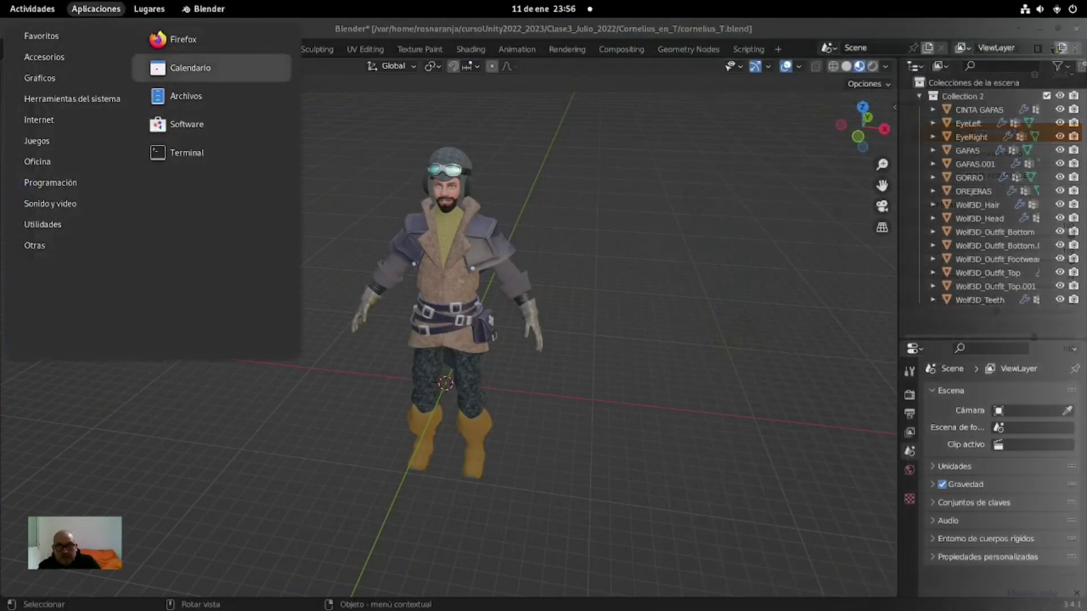
Cut the four downloaded .fbx files from the Descargas folder.
{"action": "left_click", "coordinate": [211, 94]}
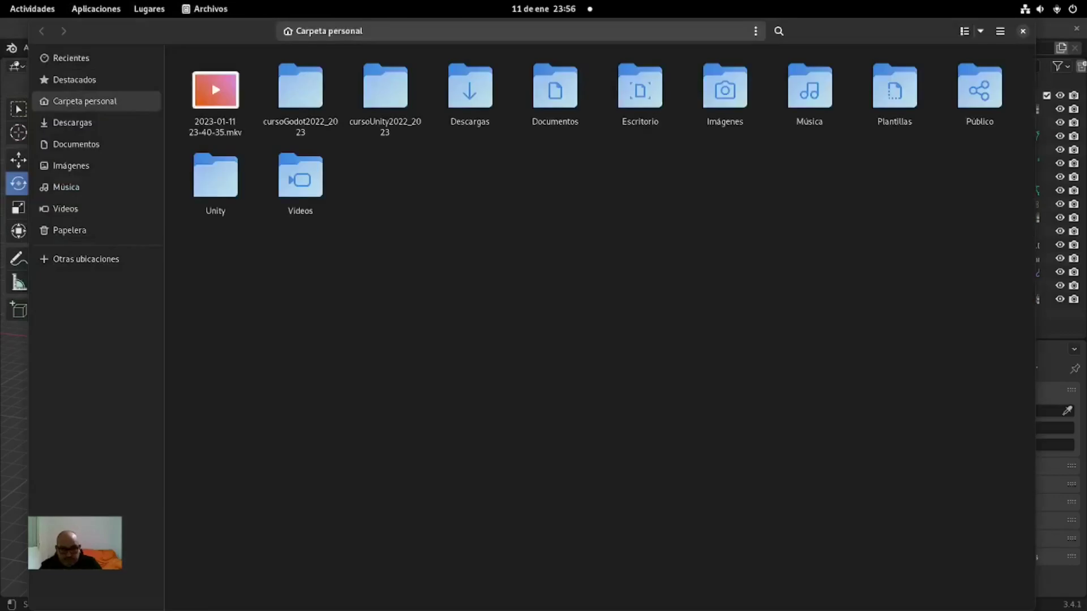
{"action": "left_click", "coordinate": [72, 122]}
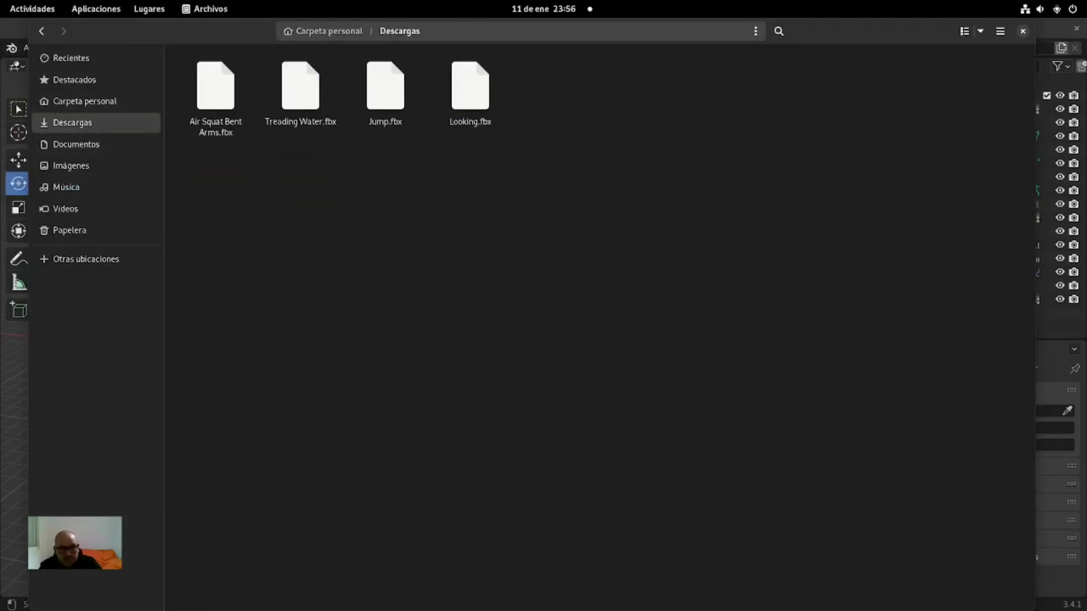
{"action": "left_click_drag", "start_coordinate": [493, 178], "coordinate": [218, 95]}
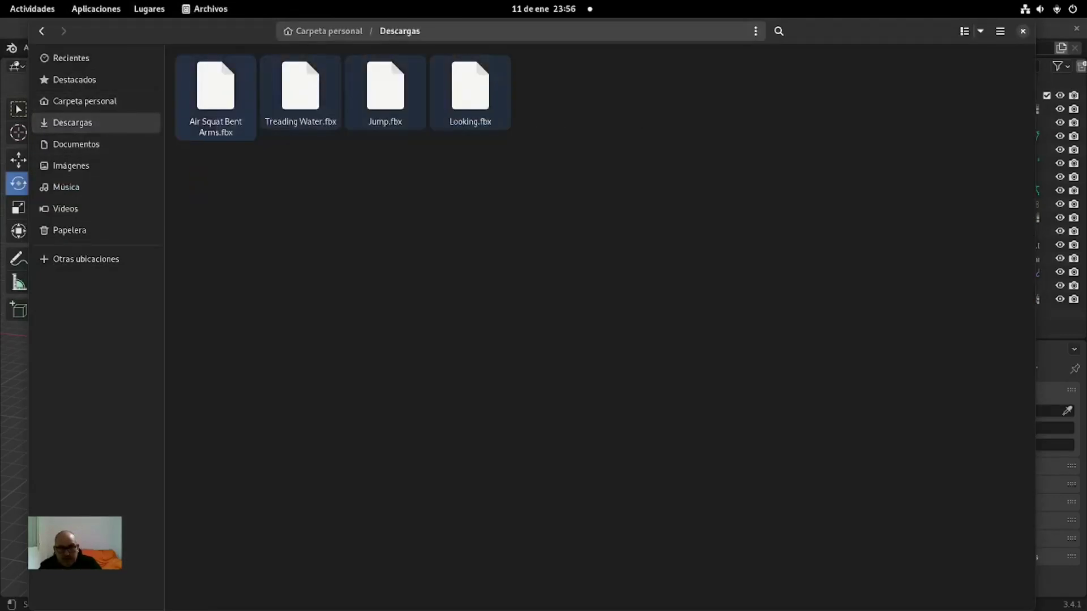
{"action": "right_click", "coordinate": [218, 97]}
{"action": "left_click", "coordinate": [240, 176]}
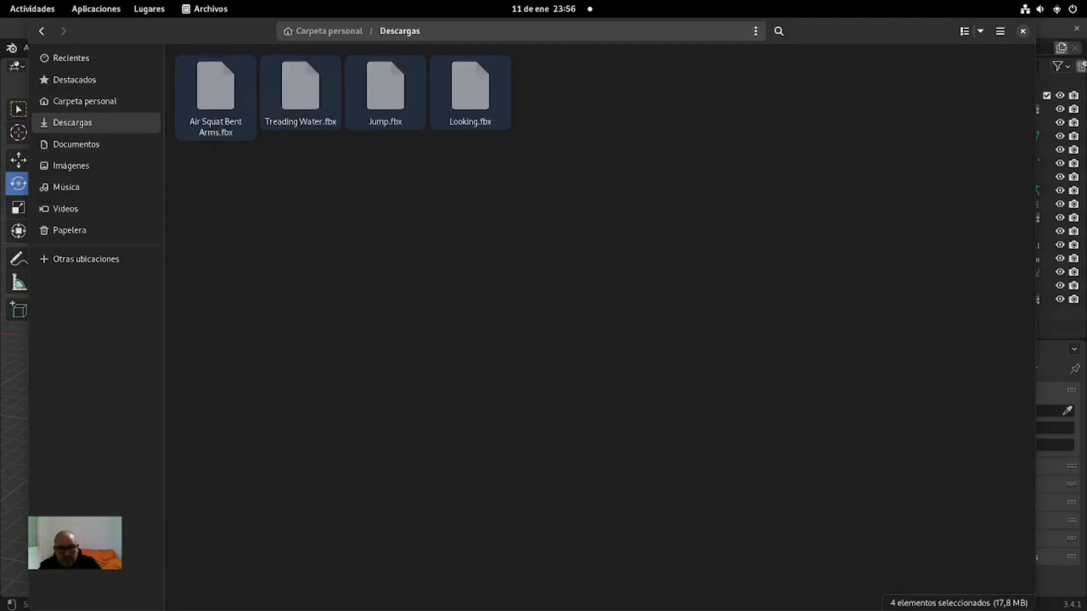
Paste them into cursoUnity2022_2023/Clase3_Julio_2022/Cornelius_en_T and close the file manager.
{"action": "left_click", "coordinate": [85, 101]}
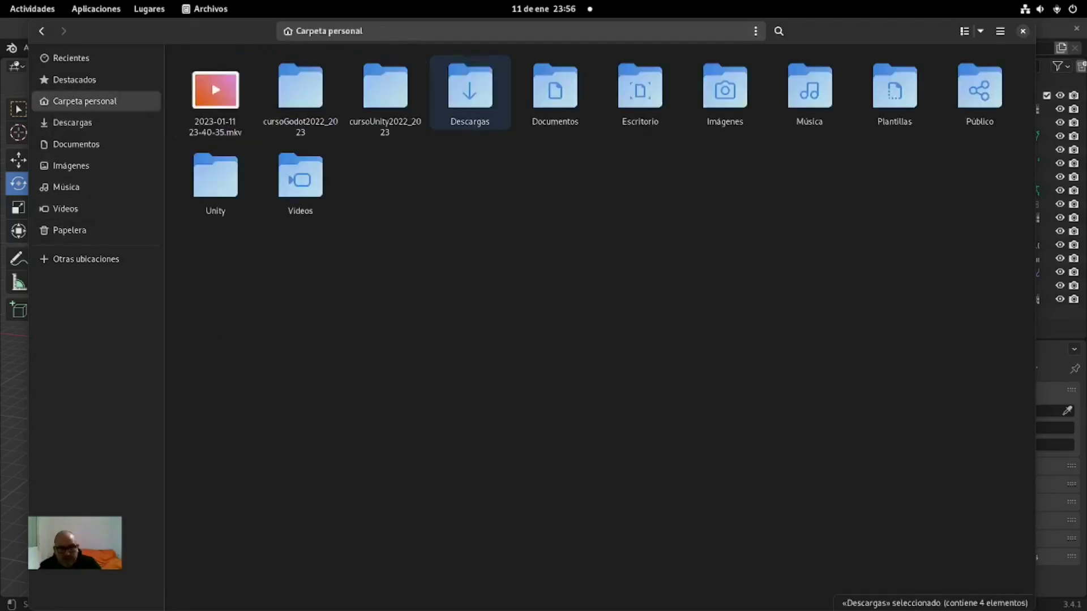
{"action": "double_click", "coordinate": [385, 91]}
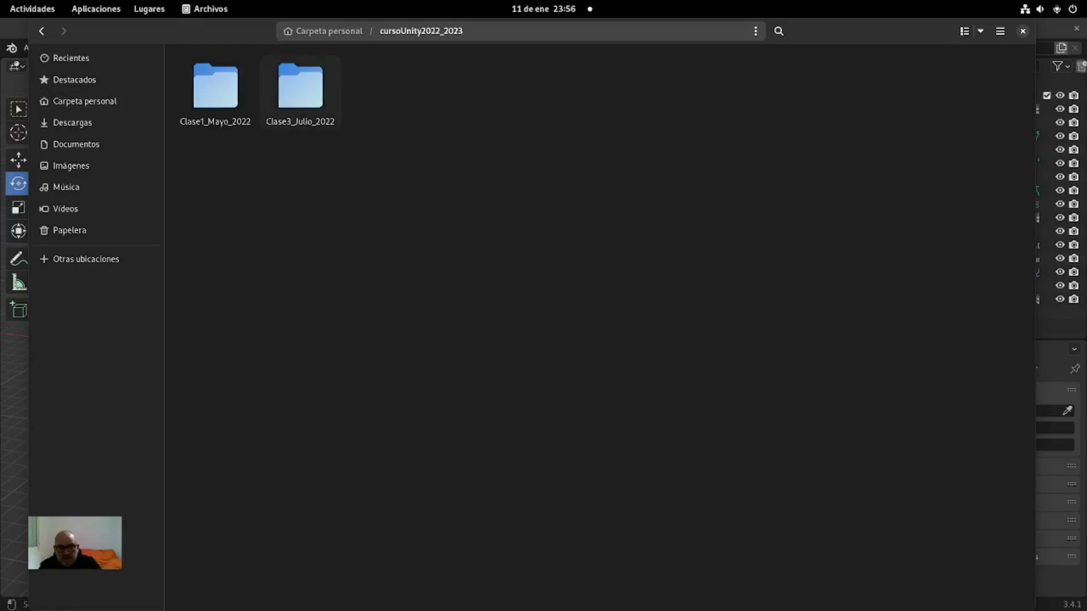
{"action": "double_click", "coordinate": [300, 91]}
{"action": "double_click", "coordinate": [215, 88]}
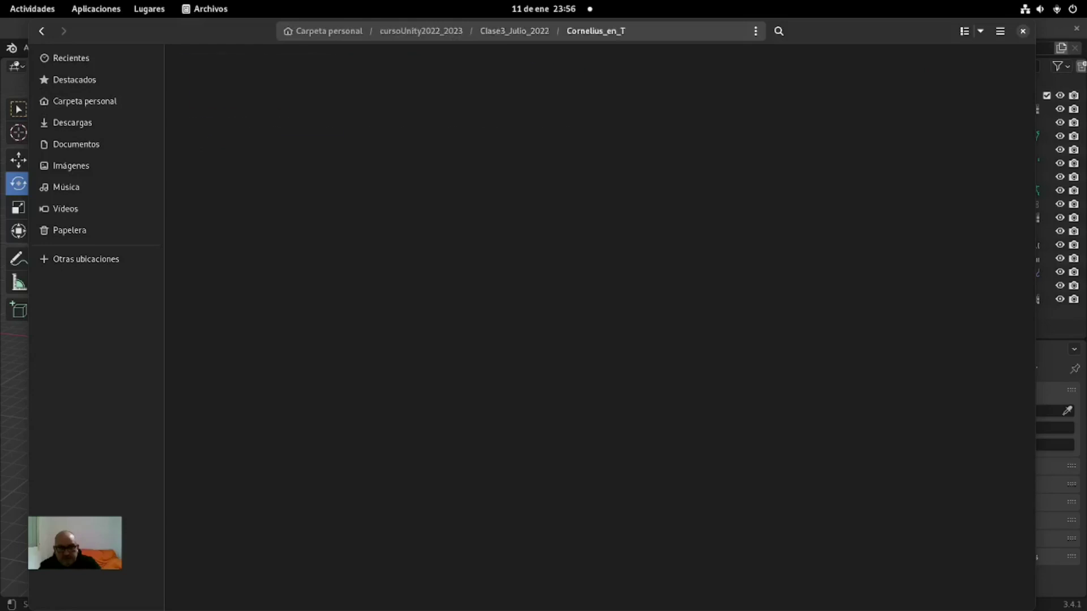
{"action": "right_click", "coordinate": [385, 217]}
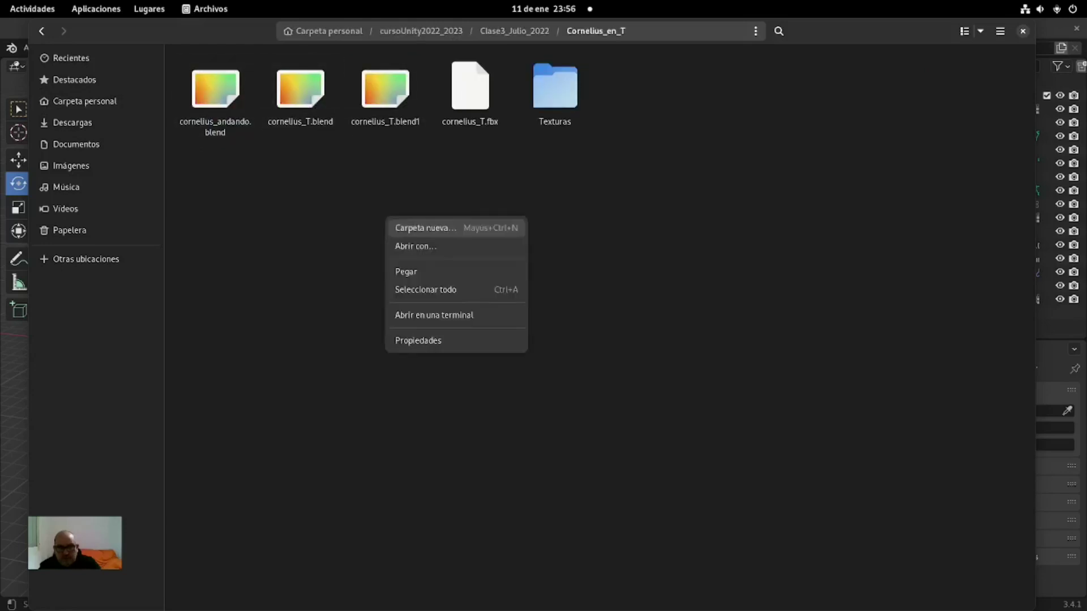
{"action": "left_click", "coordinate": [406, 271]}
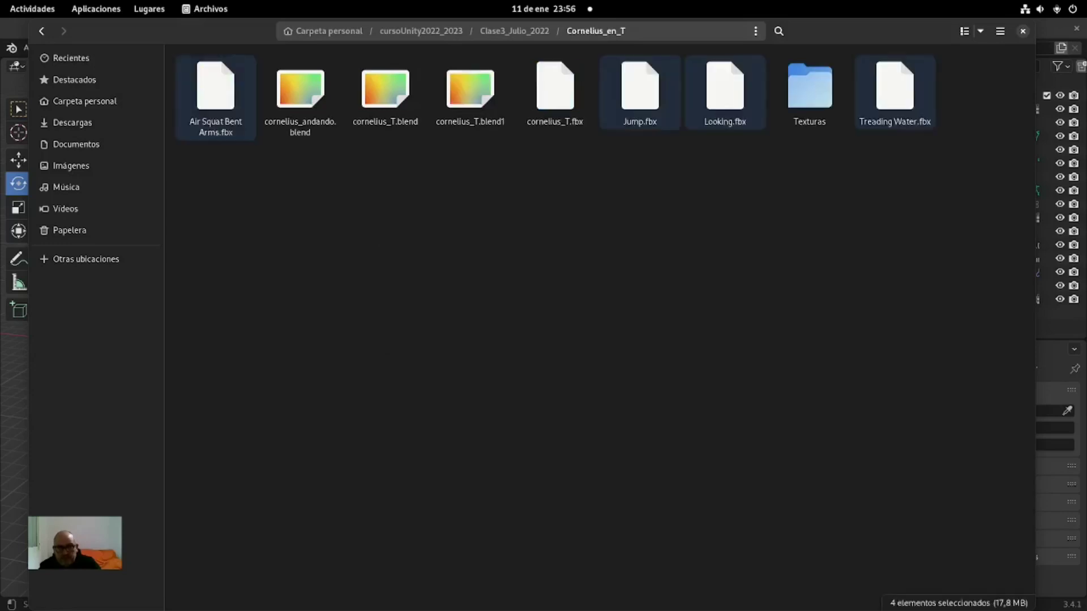
{"action": "key", "text": "ctrl+w"}
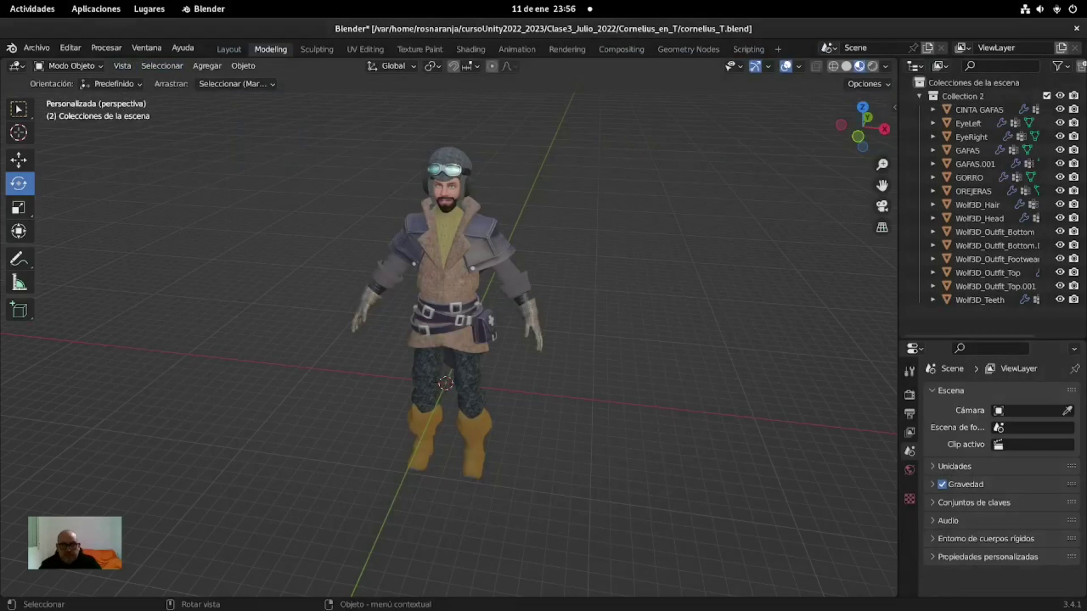
Save cornelius_T.blend.
{"action": "scroll", "coordinate": [447, 317], "scroll_direction": "down", "scroll_amount": 3}
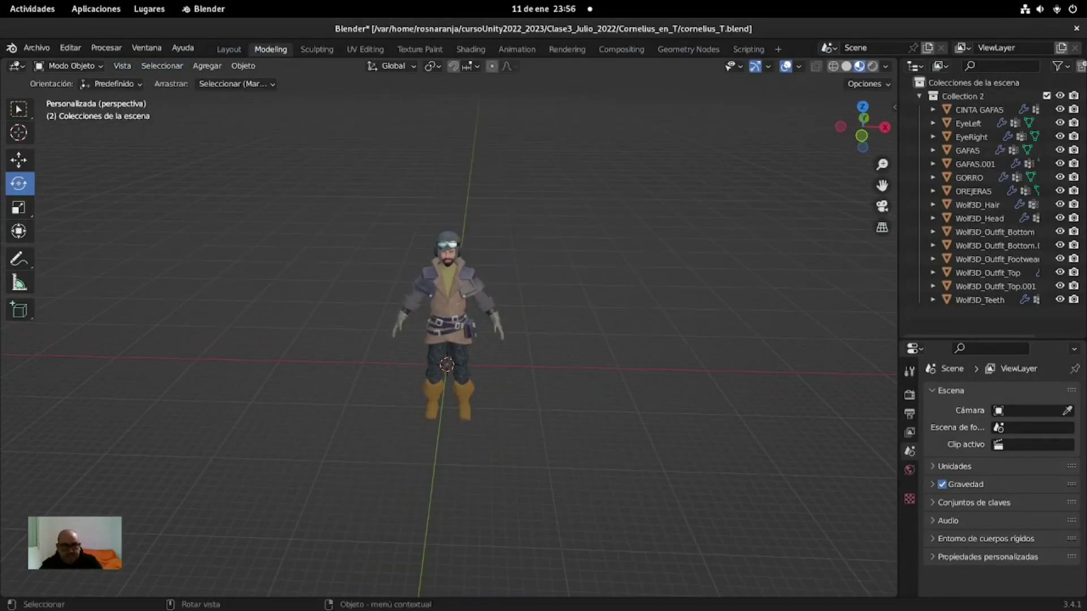
{"action": "left_click", "coordinate": [37, 48]}
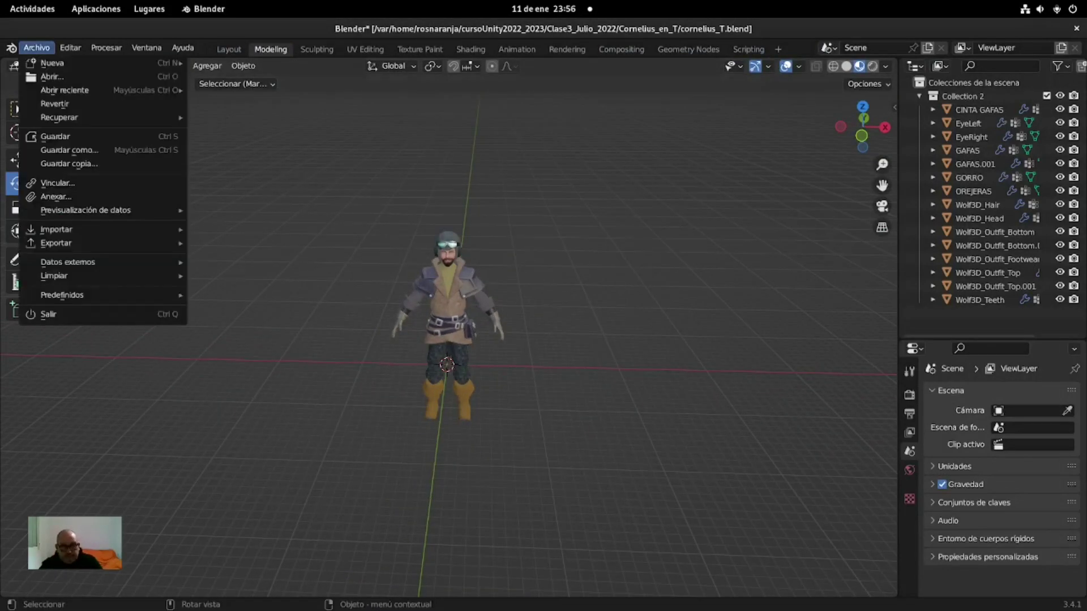
{"action": "left_click", "coordinate": [51, 138]}
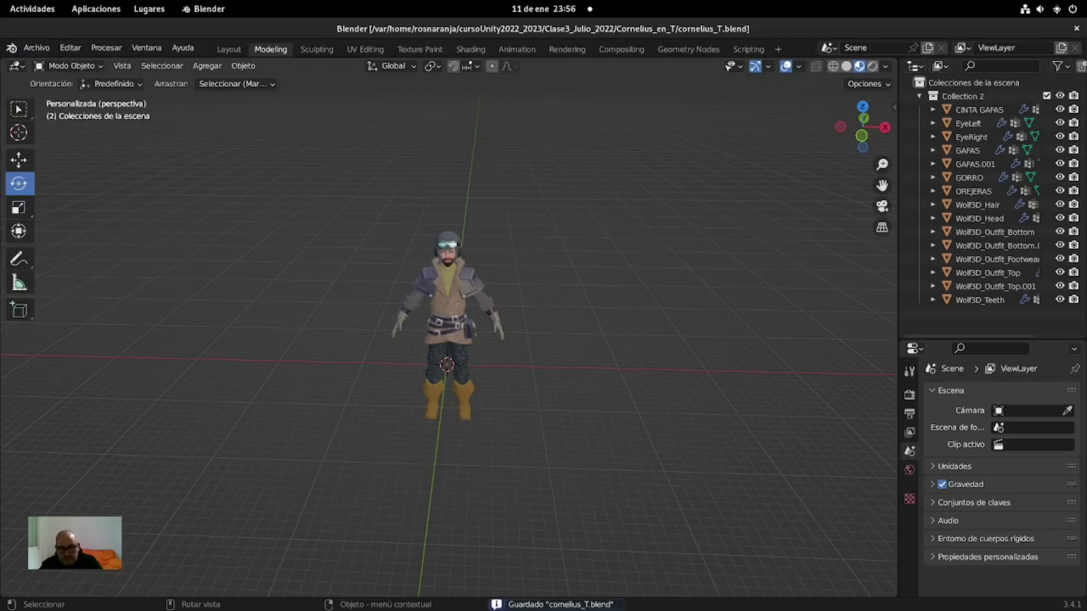
Start a new General file and delete its default cube, camera and light.
{"action": "left_click", "coordinate": [37, 47]}
{"action": "mouse_move", "coordinate": [51, 63]}
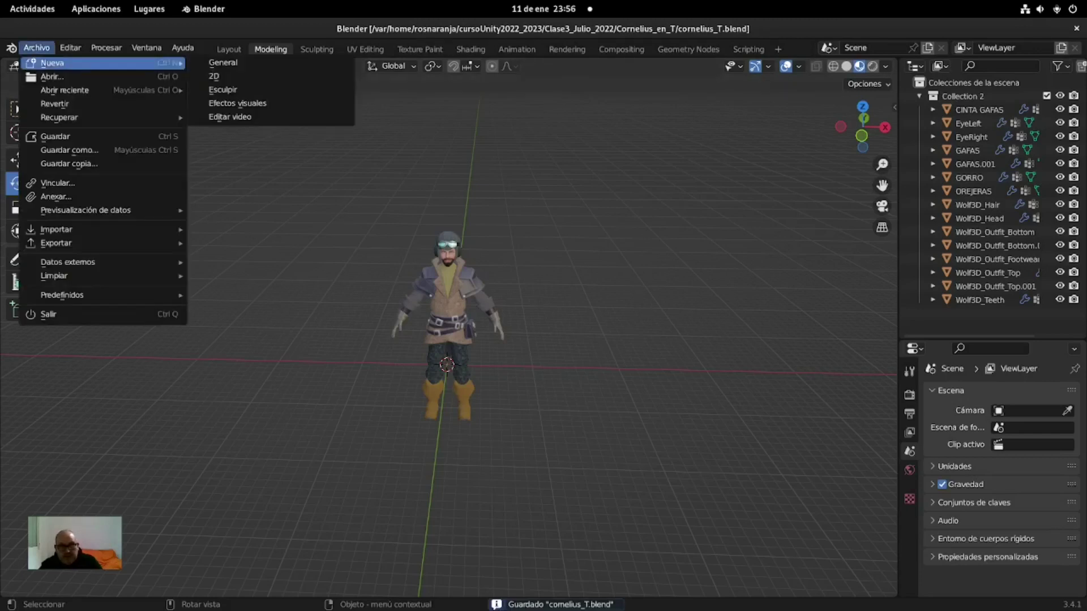
{"action": "left_click", "coordinate": [223, 62]}
{"action": "scroll", "coordinate": [447, 317], "scroll_direction": "down", "scroll_amount": 4}
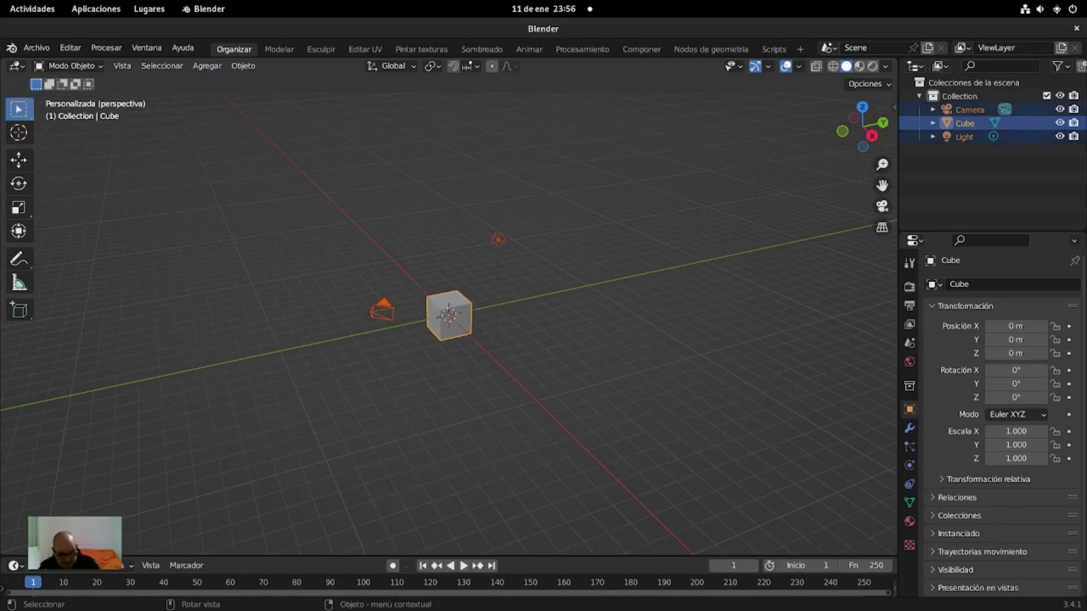
{"action": "key", "text": "x"}
{"action": "left_click", "coordinate": [447, 308]}
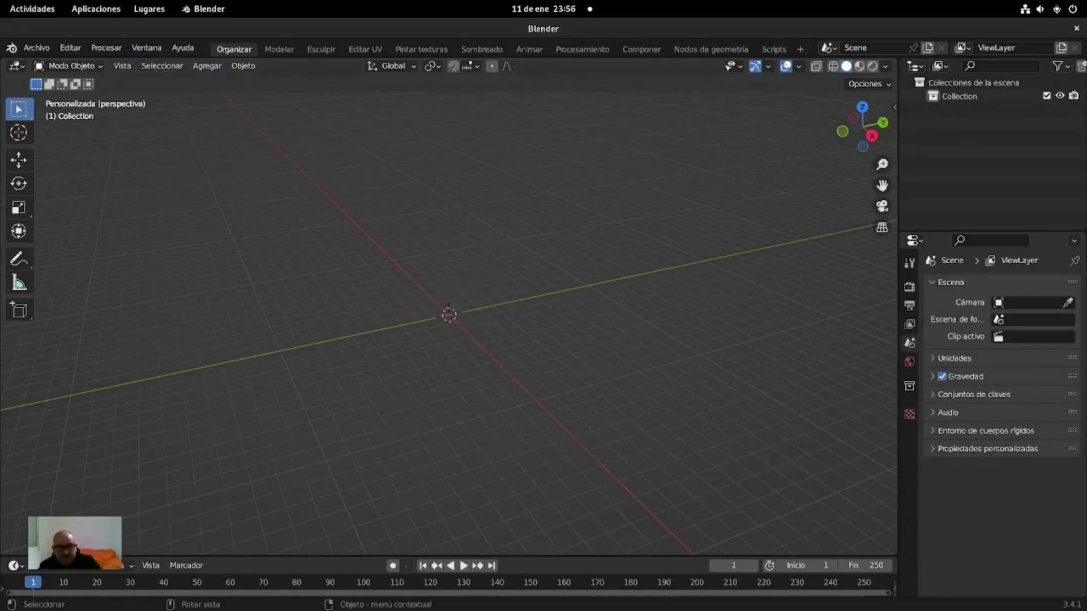
Import Looking.fbx from cursoUnity2022_2023/Clase3_Julio_2022/Cornelius_en_T via the FBX importer.
{"action": "left_click", "coordinate": [37, 48]}
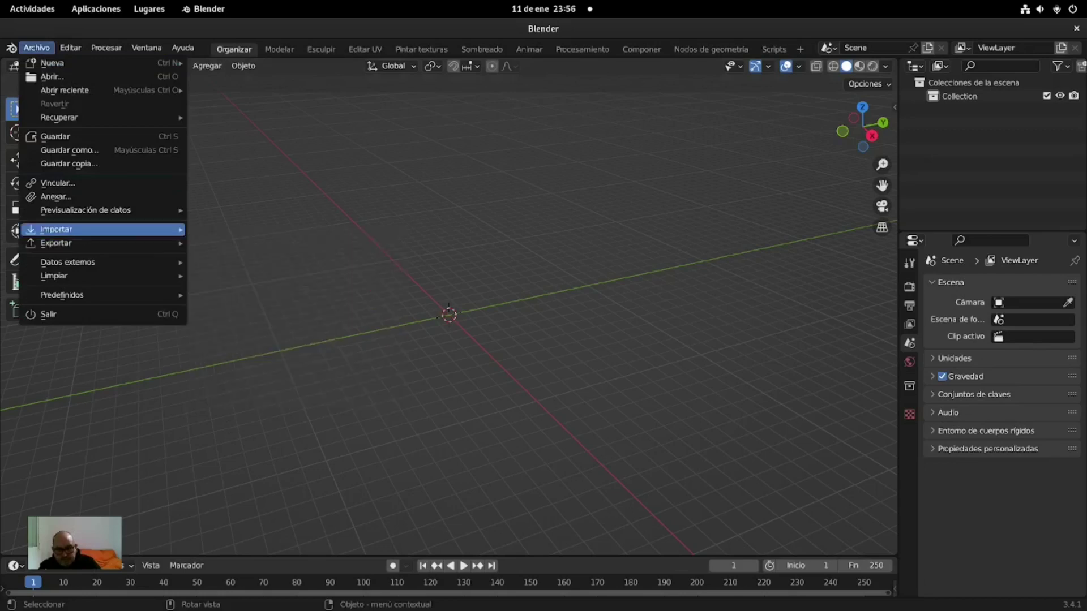
{"action": "mouse_move", "coordinate": [57, 230]}
{"action": "left_click", "coordinate": [227, 364]}
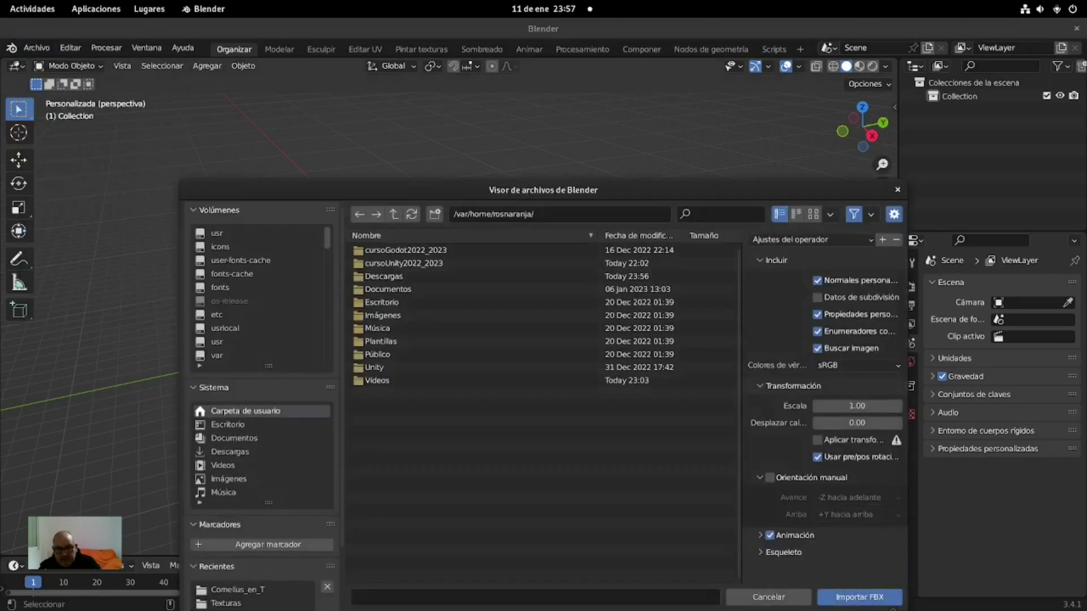
{"action": "double_click", "coordinate": [403, 263]}
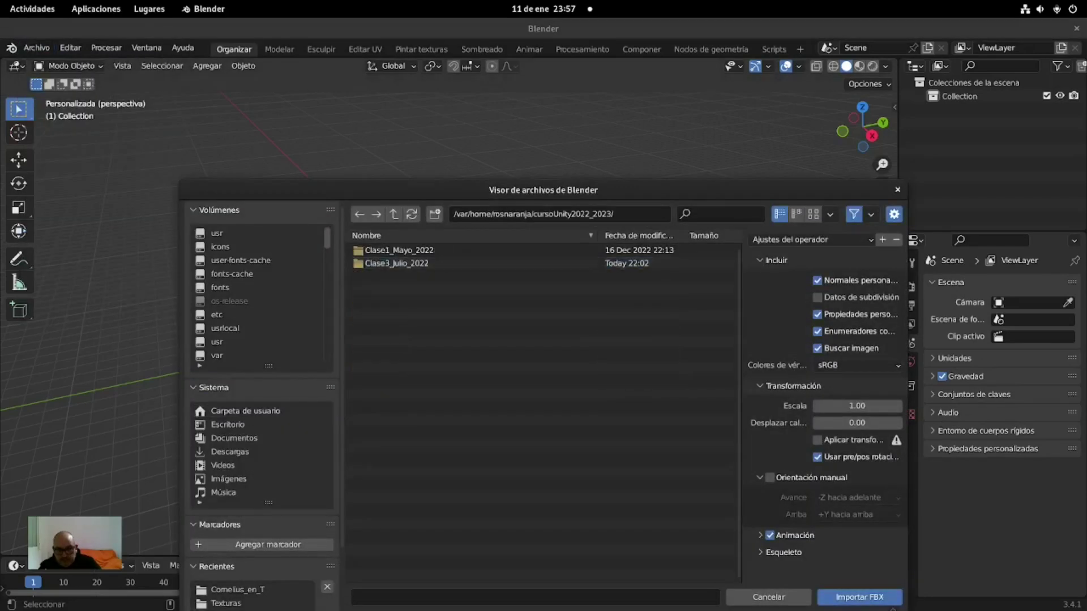
{"action": "double_click", "coordinate": [396, 264]}
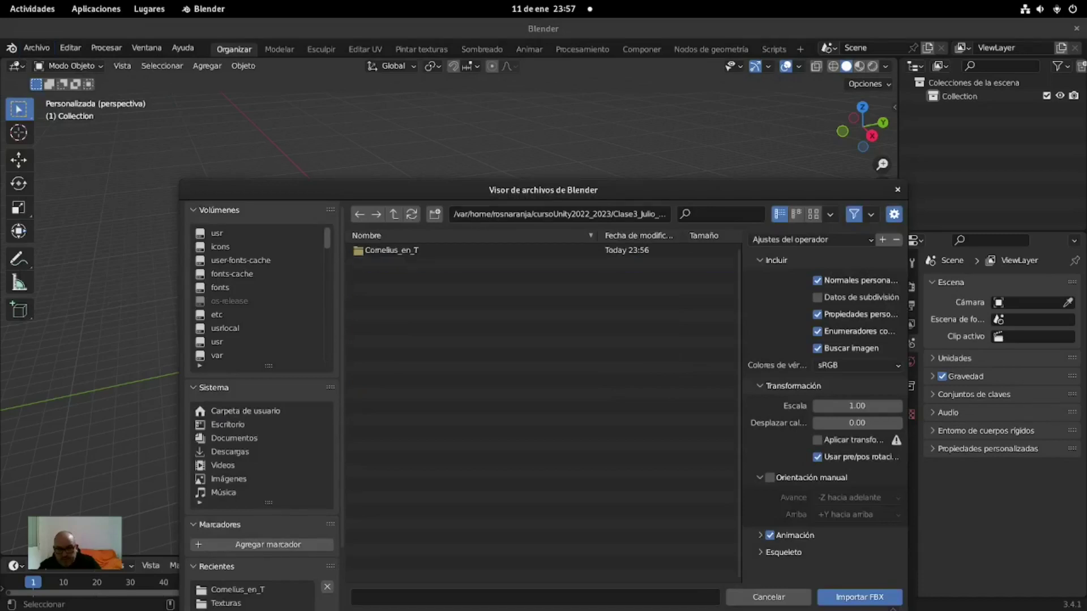
{"action": "double_click", "coordinate": [385, 250]}
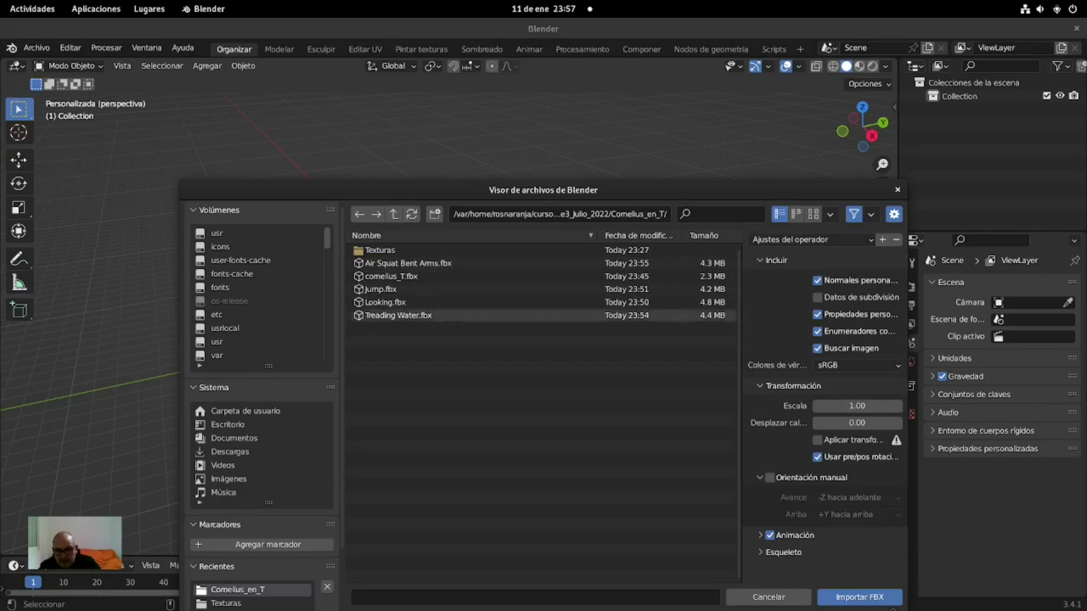
{"action": "left_click", "coordinate": [385, 302]}
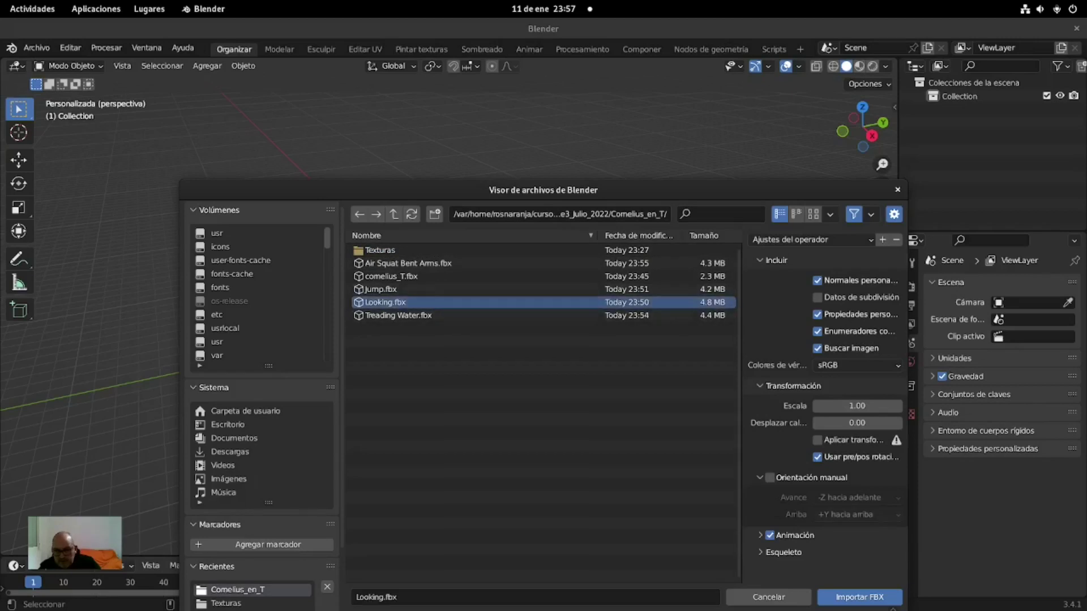
{"action": "key", "text": "Return"}
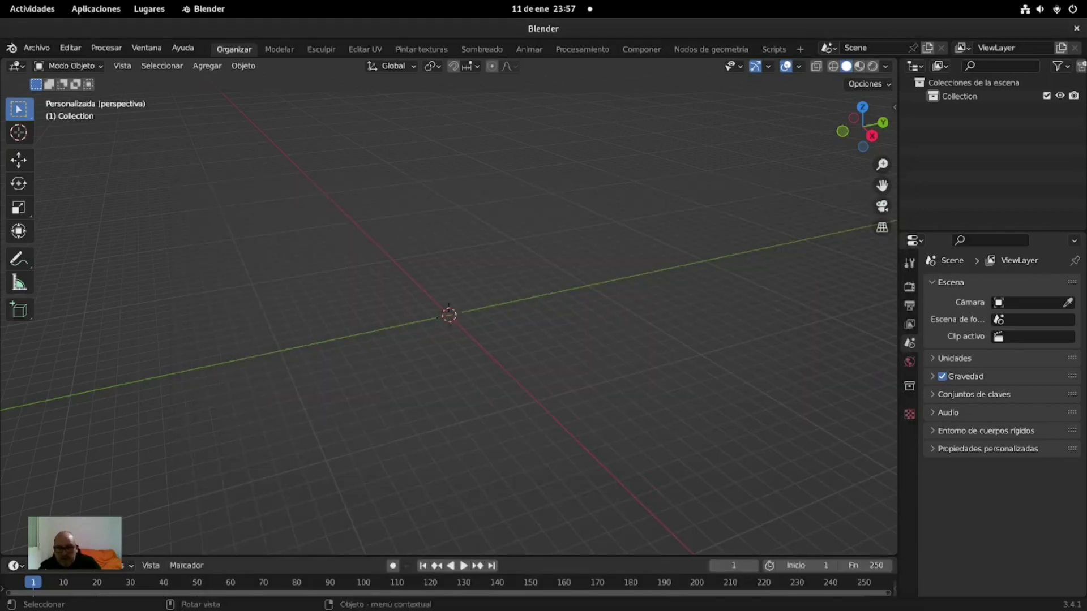
Orbit to face the imported character and set the timeline end frame to 241.
{"action": "scroll", "coordinate": [450, 317], "scroll_direction": "down", "scroll_amount": 5}
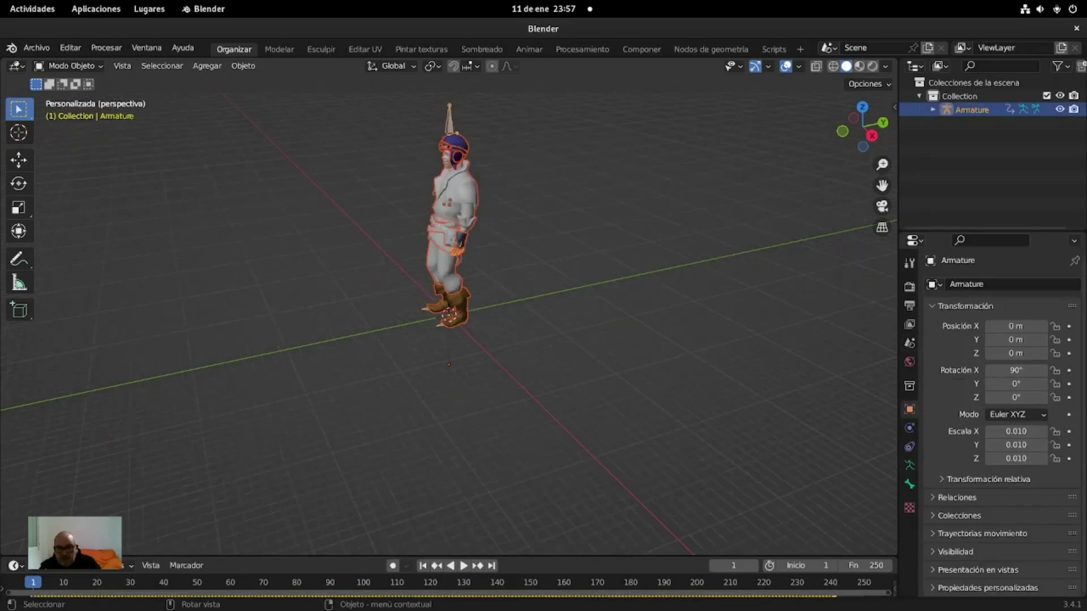
{"action": "middle_click_drag", "start_coordinate": [449, 317], "coordinate": [470, 317]}
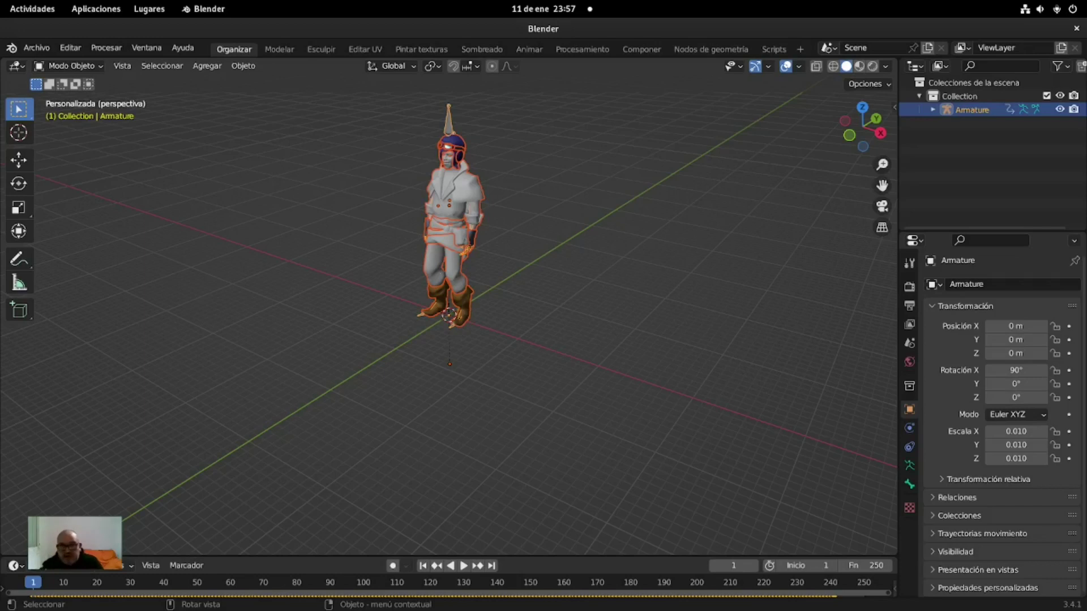
{"action": "middle_click_drag", "start_coordinate": [509, 283], "coordinate": [475, 283]}
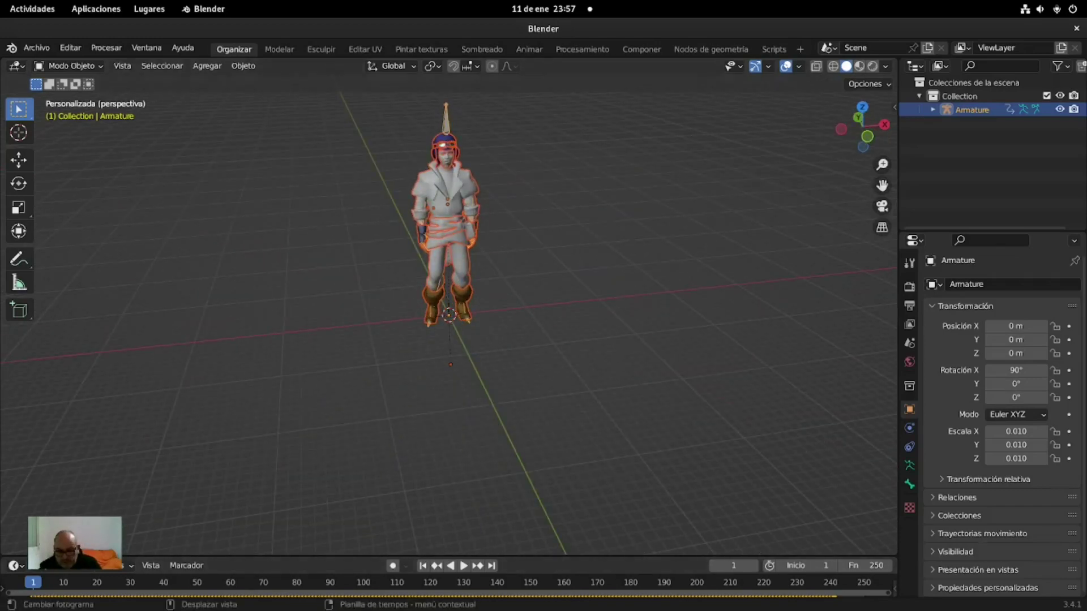
{"action": "left_click_drag", "start_coordinate": [453, 557], "coordinate": [453, 476]}
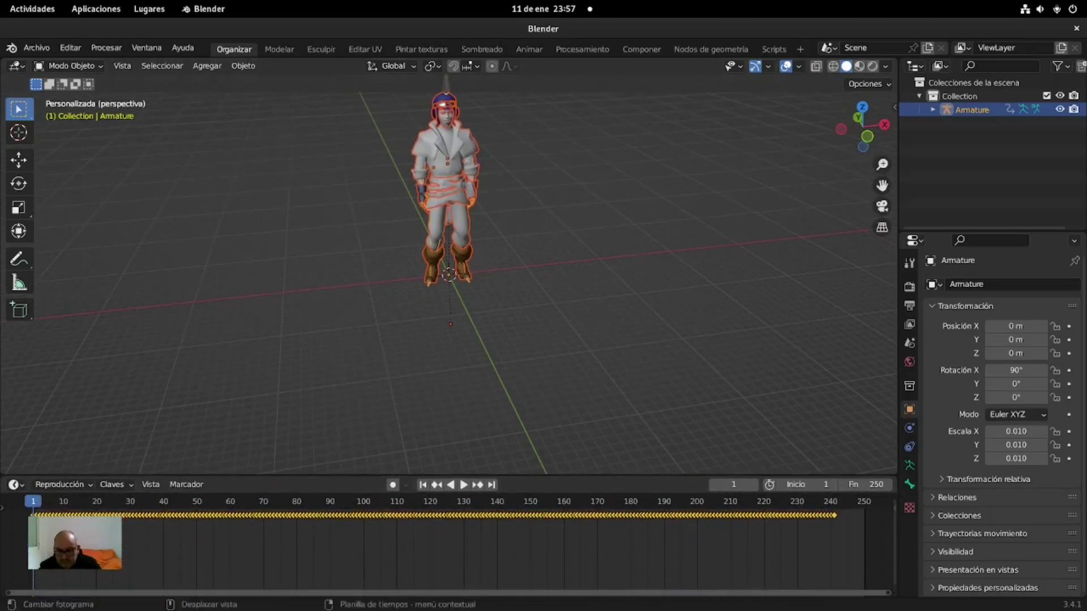
{"action": "left_click", "coordinate": [834, 538]}
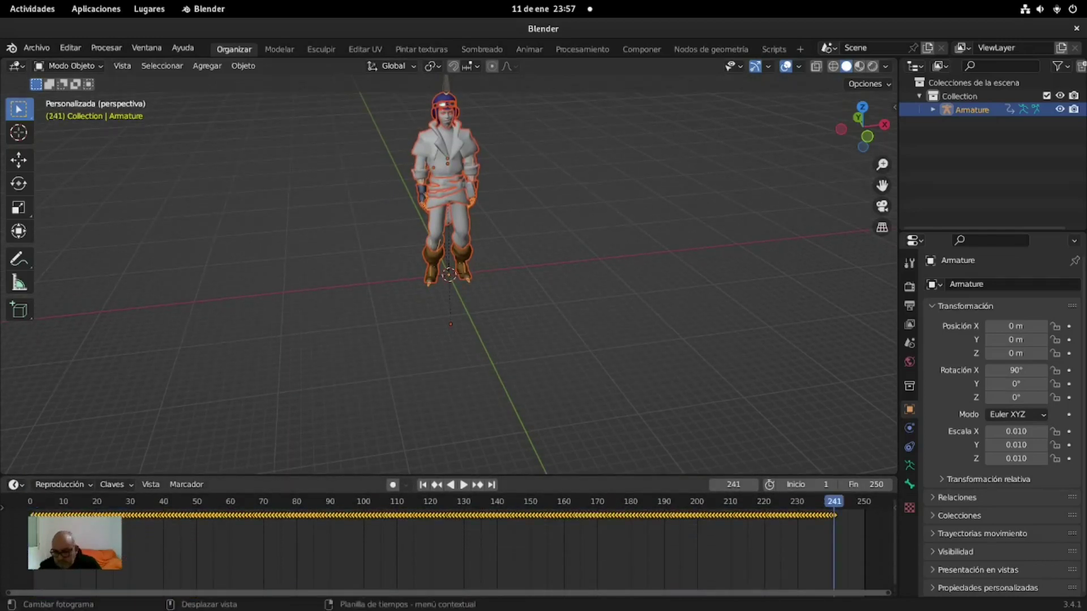
{"action": "left_click", "coordinate": [865, 484]}
{"action": "type", "text": "241"}
{"action": "key", "text": "Return"}
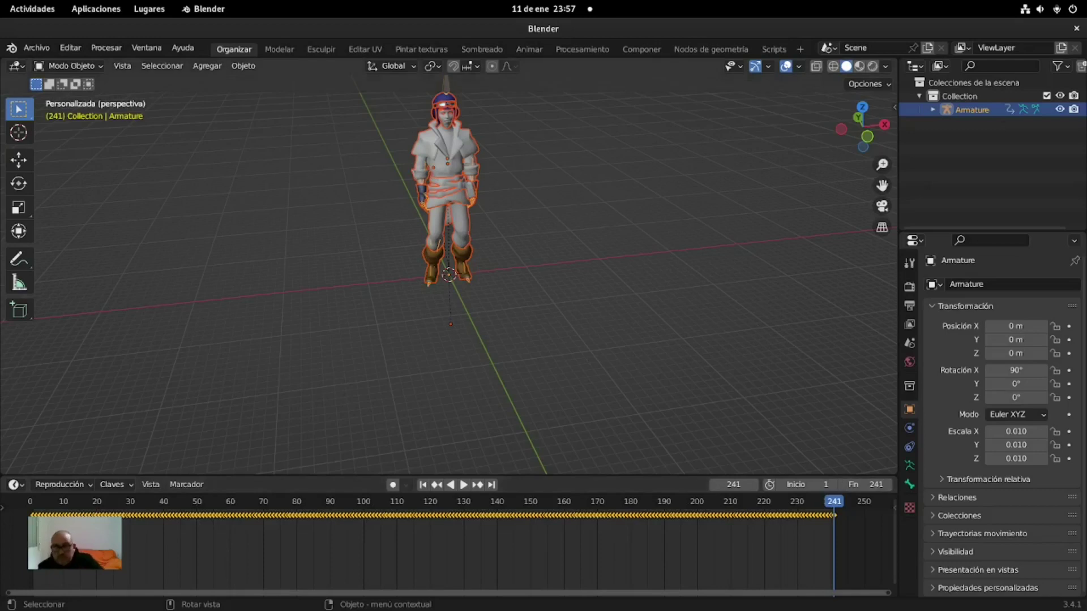
Play and stop the animation, then switch the viewport to Material Preview.
{"action": "key", "text": "space"}
{"action": "mouse_move", "coordinate": [566, 255]}
{"action": "middle_mouse_down"}
{"action": "mouse_move", "coordinate": [509, 261]}
{"action": "mouse_move", "coordinate": [571, 257]}
{"action": "middle_mouse_up"}
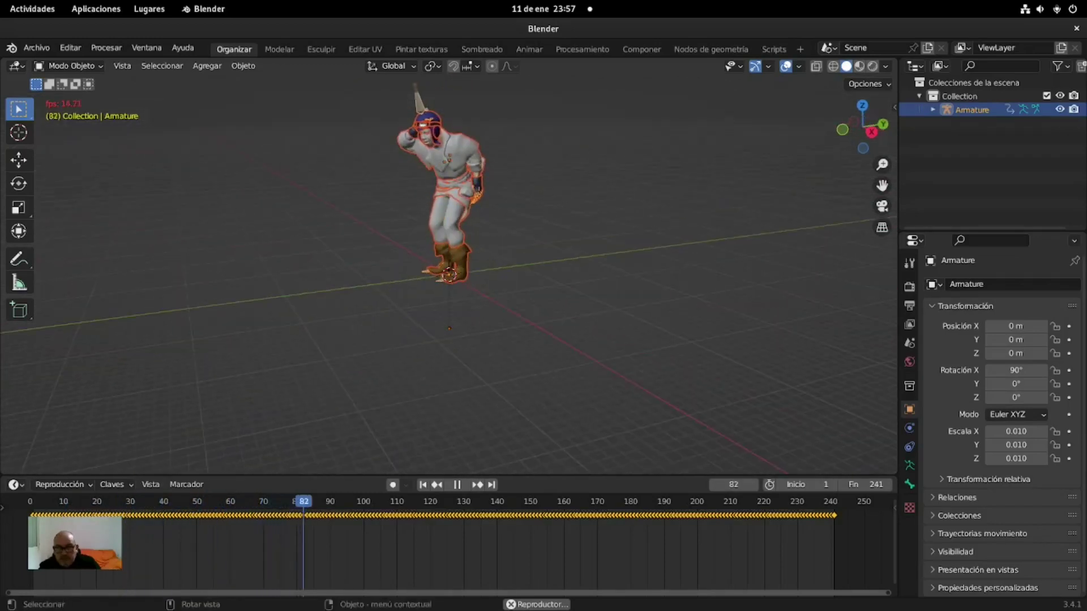
{"action": "key", "text": "Escape"}
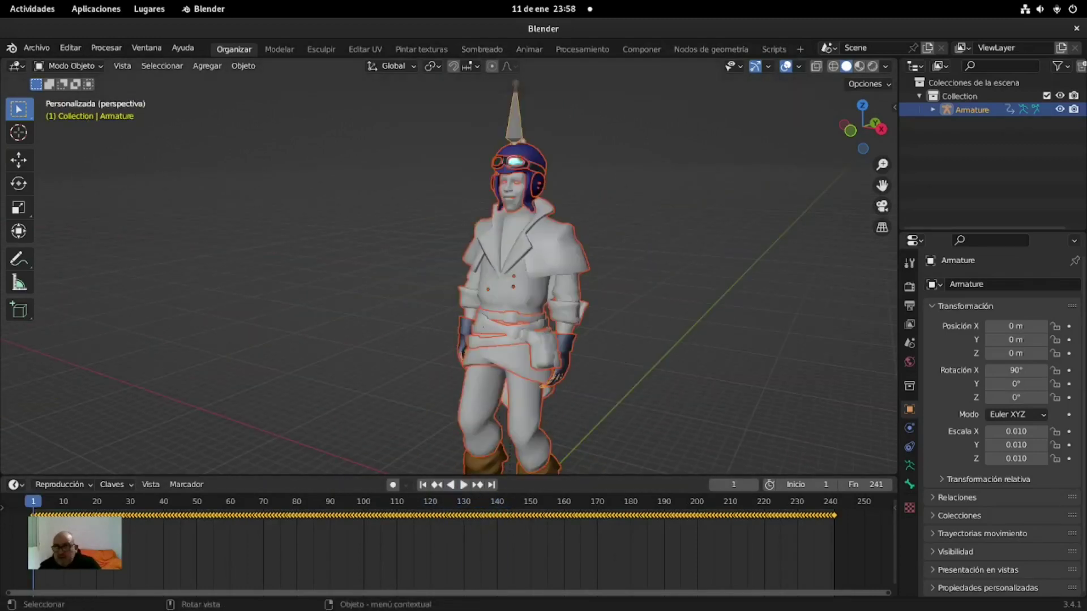
{"action": "left_click", "coordinate": [859, 66]}
{"action": "mouse_move", "coordinate": [566, 254]}
{"action": "middle_mouse_down"}
{"action": "mouse_move", "coordinate": [509, 255]}
{"action": "mouse_move", "coordinate": [600, 255]}
{"action": "mouse_move", "coordinate": [526, 255]}
{"action": "middle_mouse_up"}
Select the Wolf3D_Head mesh and switch to the Sombreado shading workspace.
{"action": "scroll", "coordinate": [543, 255], "scroll_direction": "up", "scroll_amount": 3}
{"action": "scroll", "coordinate": [526, 272], "scroll_direction": "down", "scroll_amount": 4}
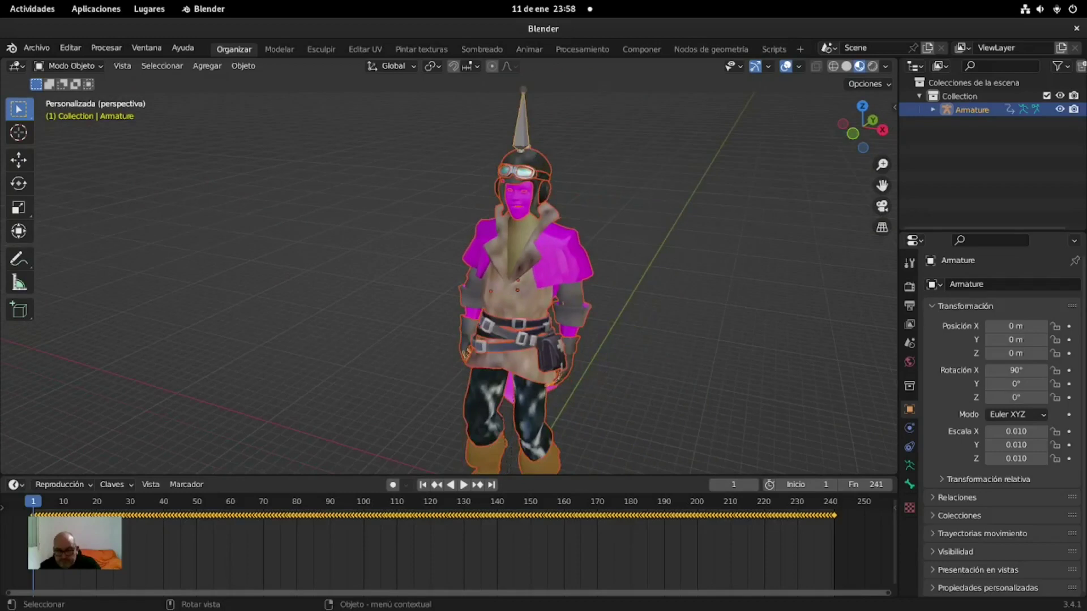
{"action": "mouse_move", "coordinate": [543, 255]}
{"action": "middle_mouse_down"}
{"action": "mouse_move", "coordinate": [589, 255]}
{"action": "mouse_move", "coordinate": [526, 255]}
{"action": "middle_mouse_up"}
{"action": "scroll", "coordinate": [543, 255], "scroll_direction": "up", "scroll_amount": 4}
{"action": "left_click", "coordinate": [535, 186]}
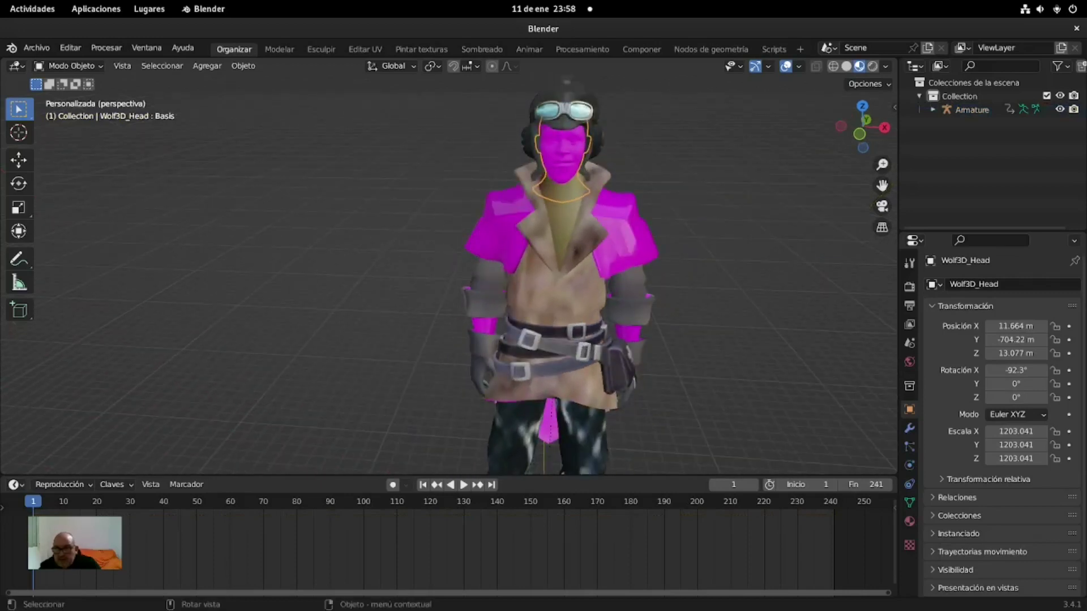
{"action": "left_click", "coordinate": [482, 50]}
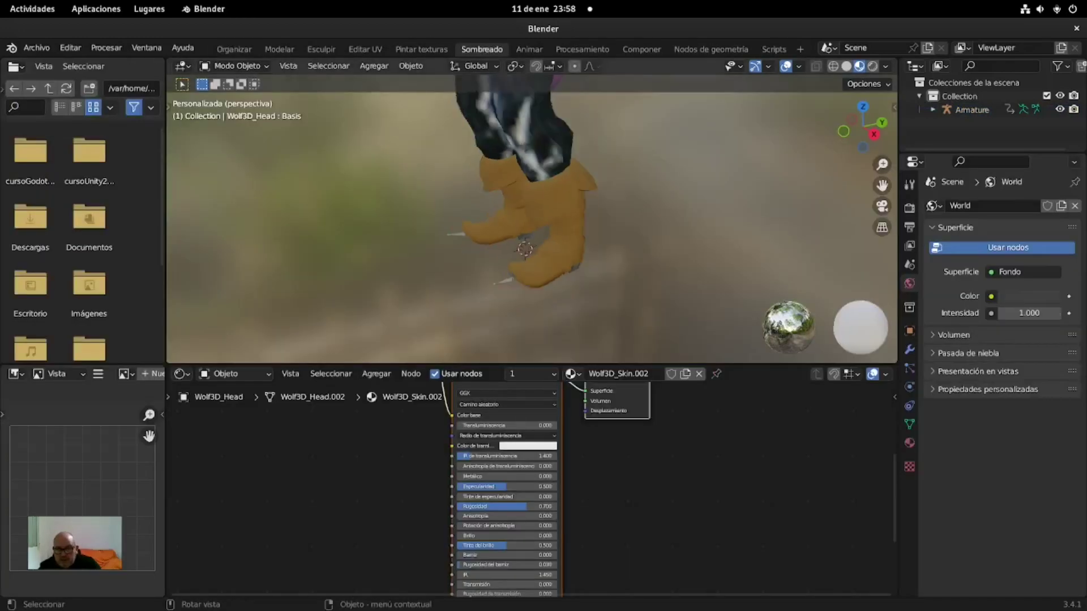
Show the head's Wolf3D_Skin.002 material and browse for a new face_texture.002 image.
{"action": "scroll", "coordinate": [532, 226], "scroll_direction": "down", "scroll_amount": 8}
{"action": "scroll", "coordinate": [532, 170], "scroll_direction": "up", "scroll_amount": 2}
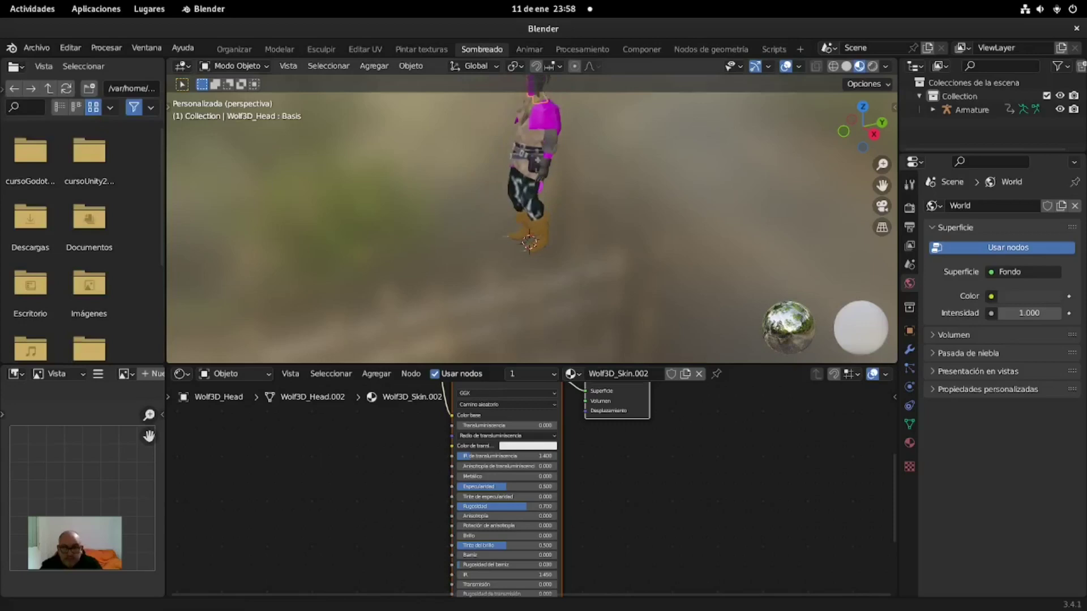
{"action": "middle_click_drag", "start_coordinate": [532, 170], "coordinate": [543, 255], "text": "shift"}
{"action": "left_click", "coordinate": [910, 444]}
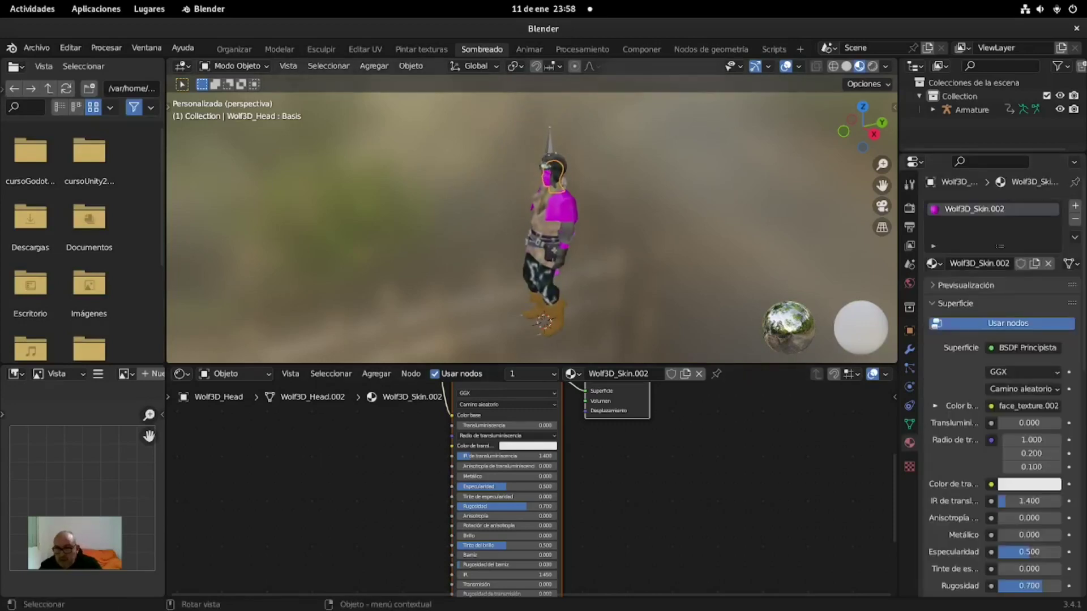
{"action": "middle_click_drag", "start_coordinate": [509, 226], "coordinate": [595, 232]}
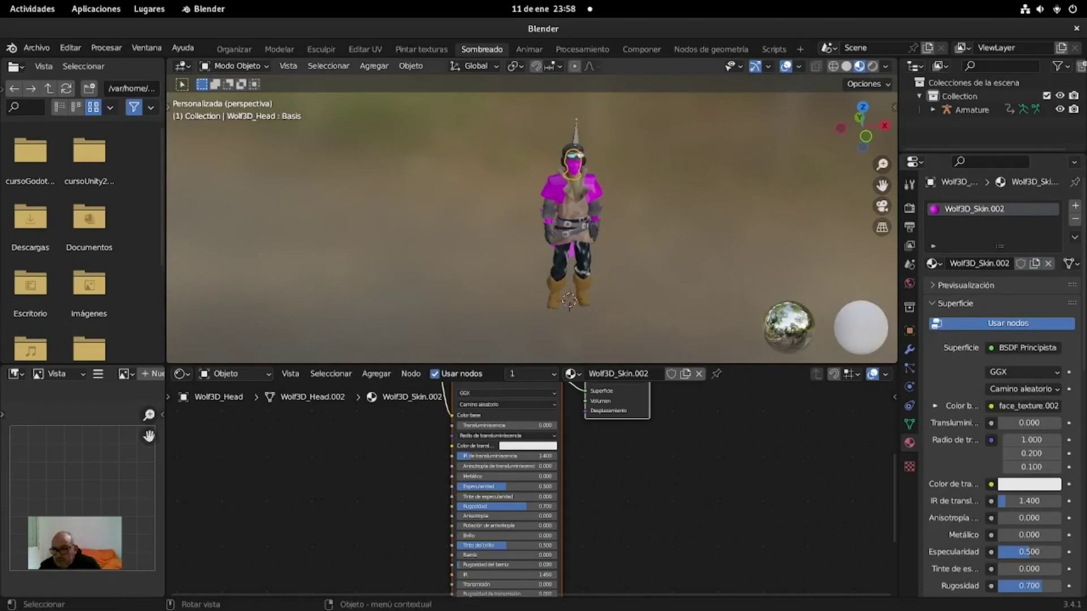
{"action": "scroll", "coordinate": [572, 227], "scroll_direction": "up", "scroll_amount": 2}
{"action": "scroll", "coordinate": [571, 226], "scroll_direction": "up", "scroll_amount": 2}
{"action": "scroll", "coordinate": [572, 226], "scroll_direction": "up", "scroll_amount": 2}
{"action": "scroll", "coordinate": [572, 226], "scroll_direction": "up", "scroll_amount": 1}
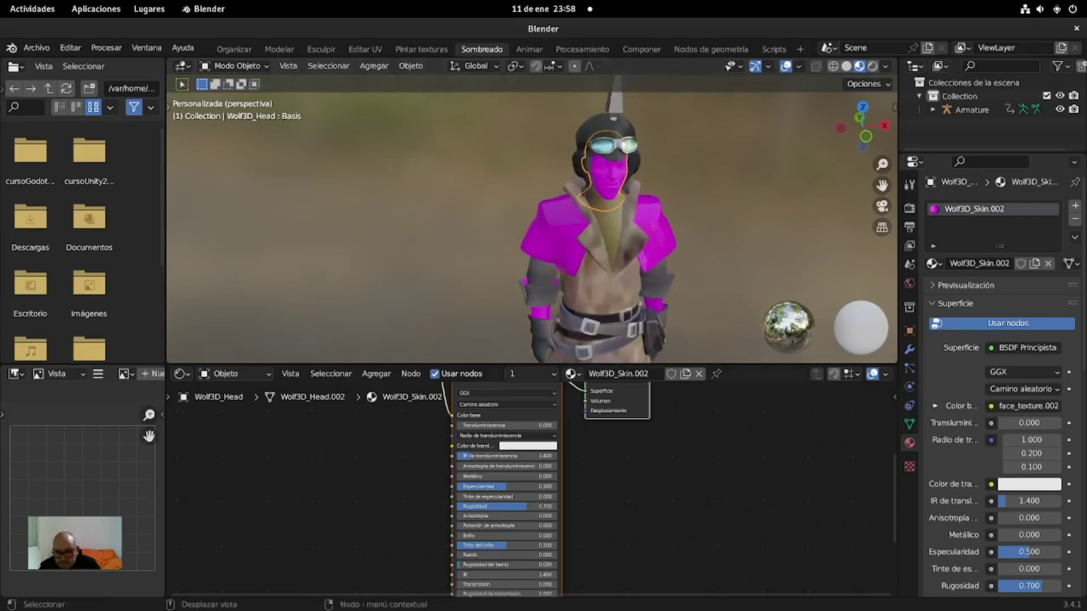
{"action": "scroll", "coordinate": [529, 487], "scroll_direction": "up", "scroll_amount": 2, "text": "shift"}
{"action": "scroll", "coordinate": [530, 487], "scroll_direction": "up", "scroll_amount": 2, "text": "shift"}
{"action": "scroll", "coordinate": [529, 487], "scroll_direction": "up", "scroll_amount": 2, "text": "shift"}
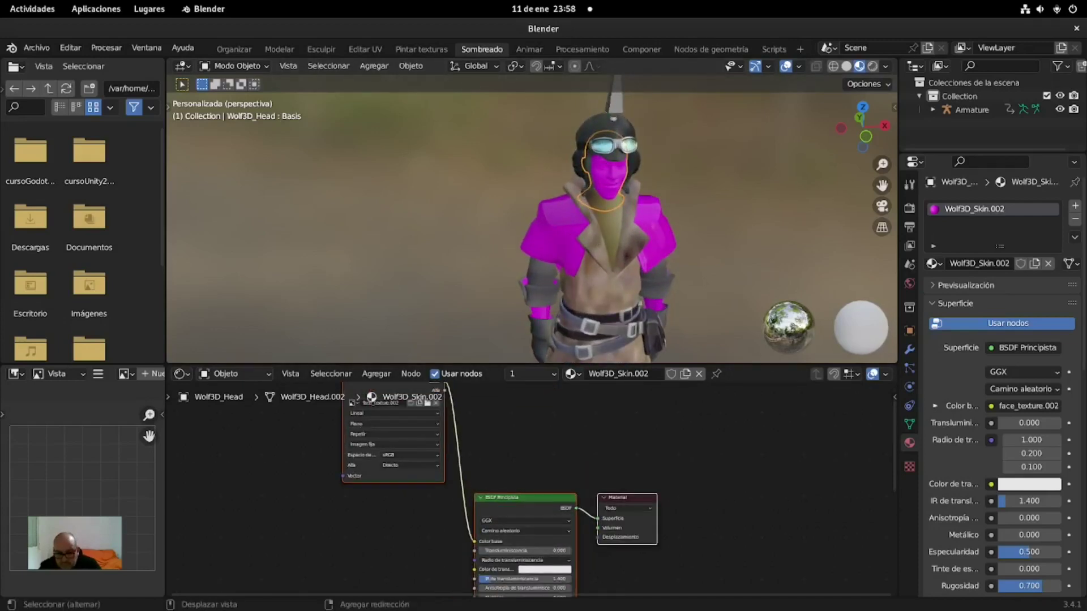
{"action": "scroll", "coordinate": [530, 486], "scroll_direction": "up", "scroll_amount": 2, "text": "shift"}
{"action": "scroll", "coordinate": [538, 498], "scroll_direction": "up", "scroll_amount": 2}
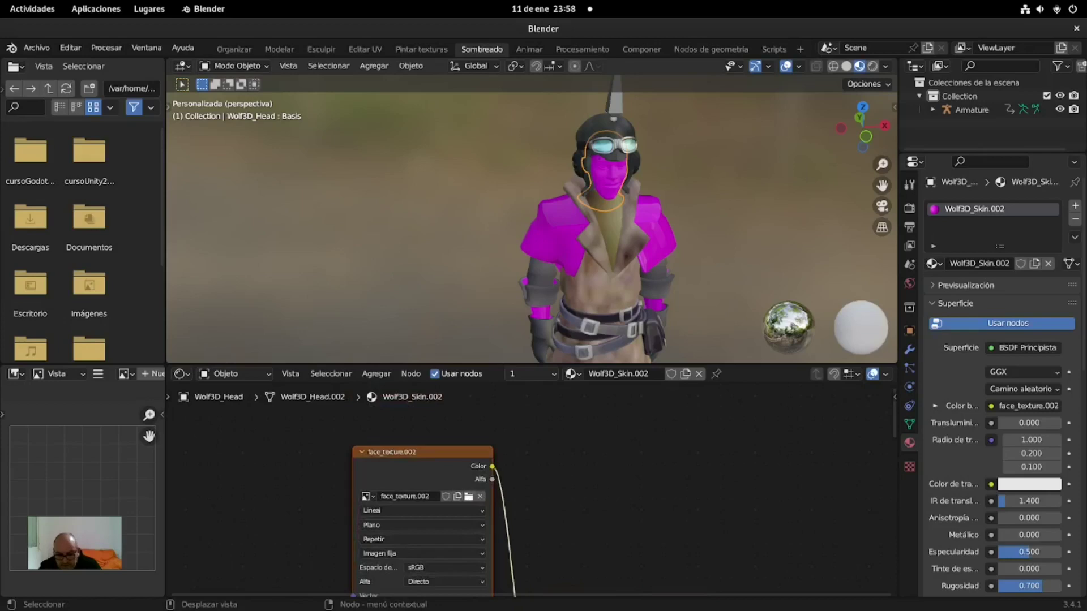
{"action": "left_click", "coordinate": [468, 497]}
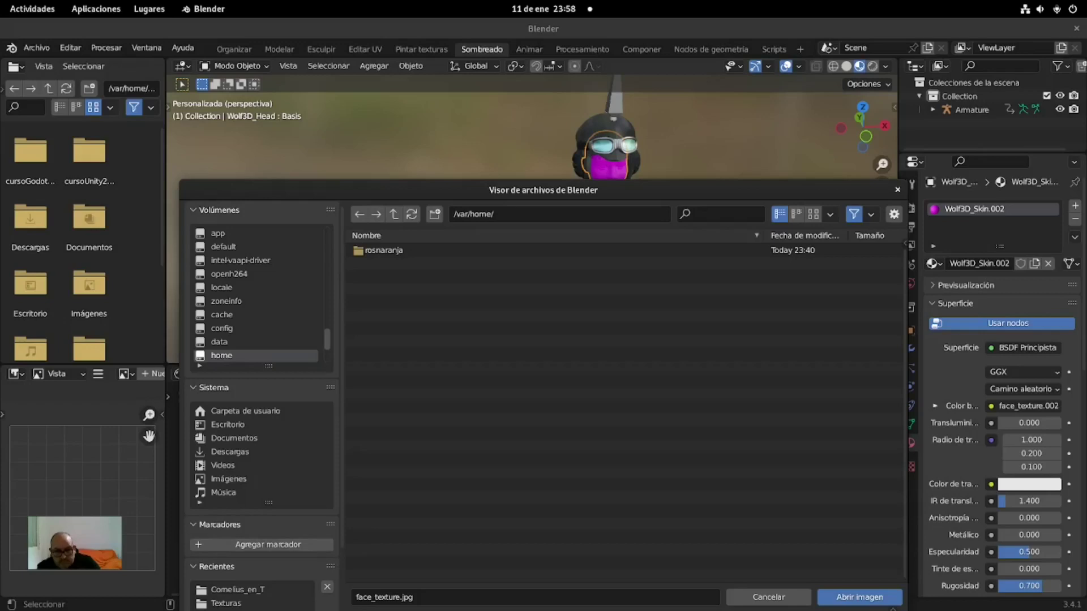
Load face_texture.002.jpg from the Cornelius_en_T Texturas folder as the face texture.
{"action": "left_click", "coordinate": [245, 411]}
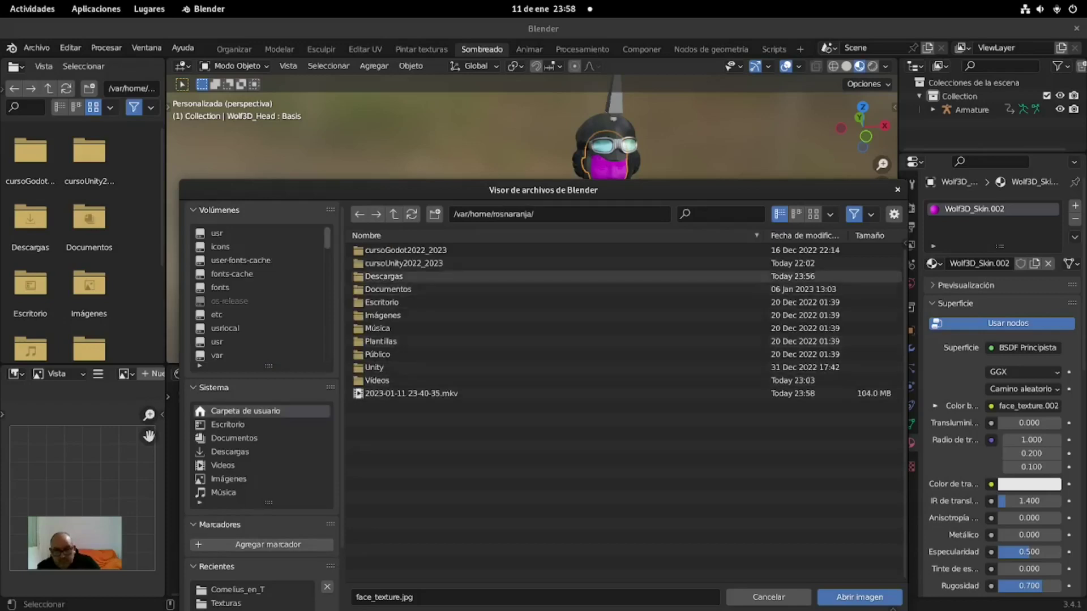
{"action": "double_click", "coordinate": [403, 263]}
{"action": "double_click", "coordinate": [404, 263]}
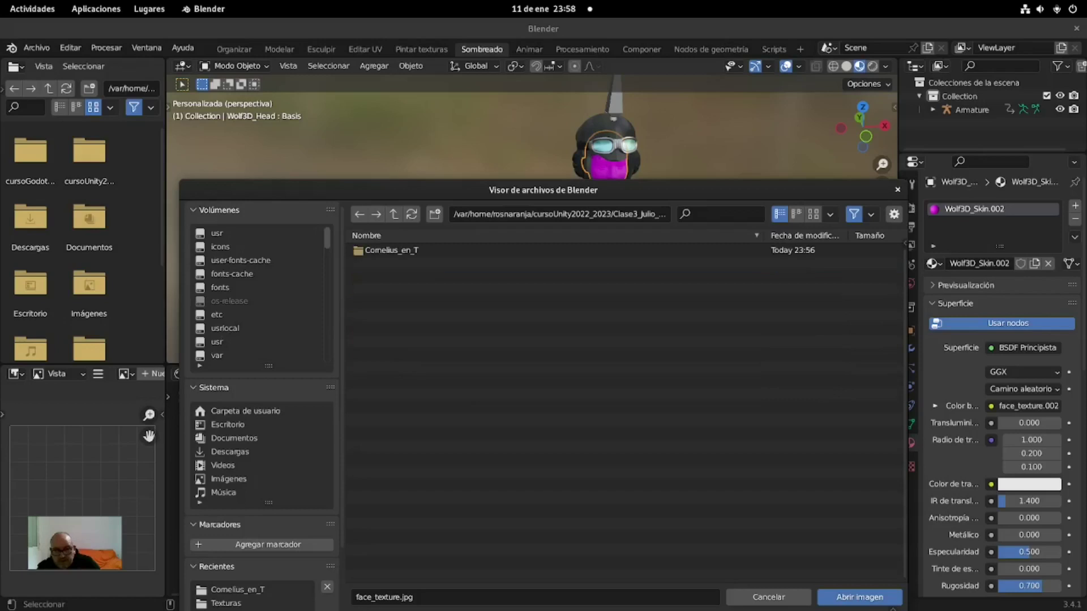
{"action": "double_click", "coordinate": [391, 250]}
{"action": "double_click", "coordinate": [390, 250]}
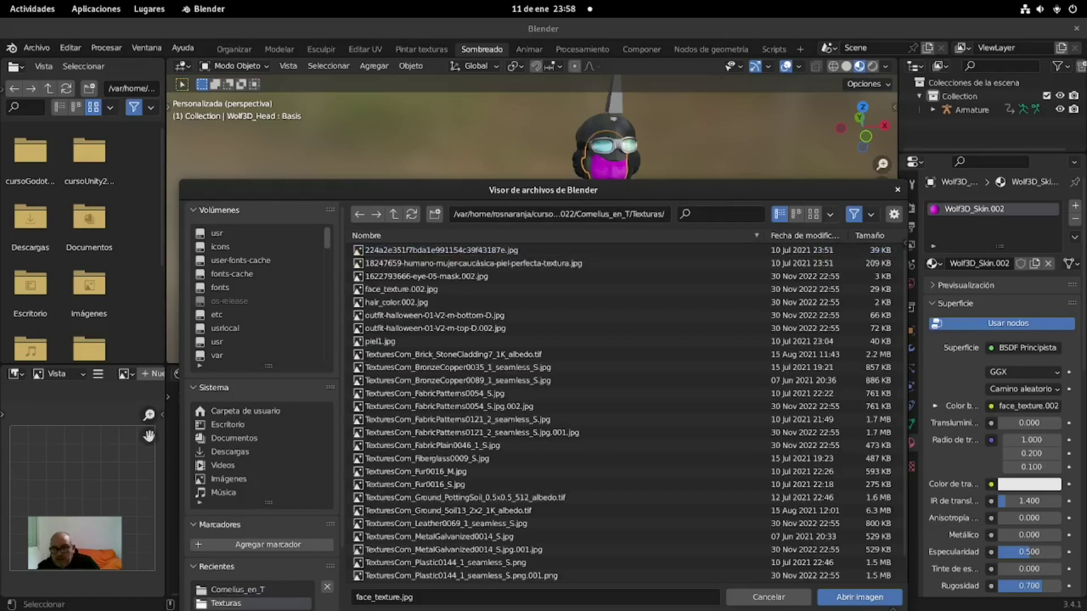
{"action": "left_click", "coordinate": [814, 214]}
{"action": "left_click", "coordinate": [705, 277]}
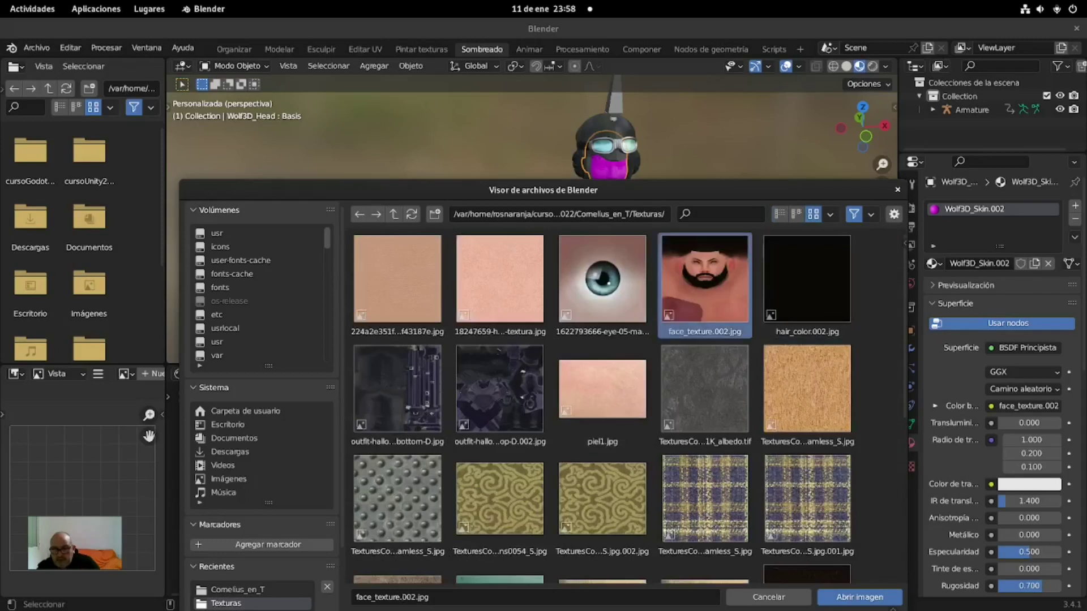
{"action": "left_click", "coordinate": [859, 597]}
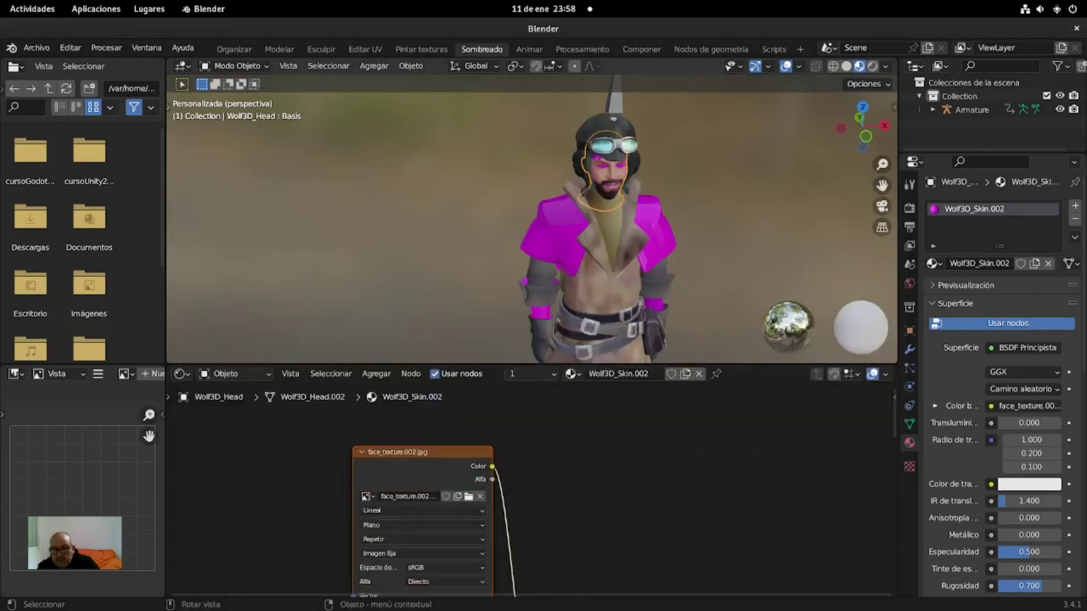
Load the eye texture from Texturas into EyeRight's Image Texture node, then select the hair.
{"action": "scroll", "coordinate": [609, 169], "scroll_direction": "up", "scroll_amount": 2}
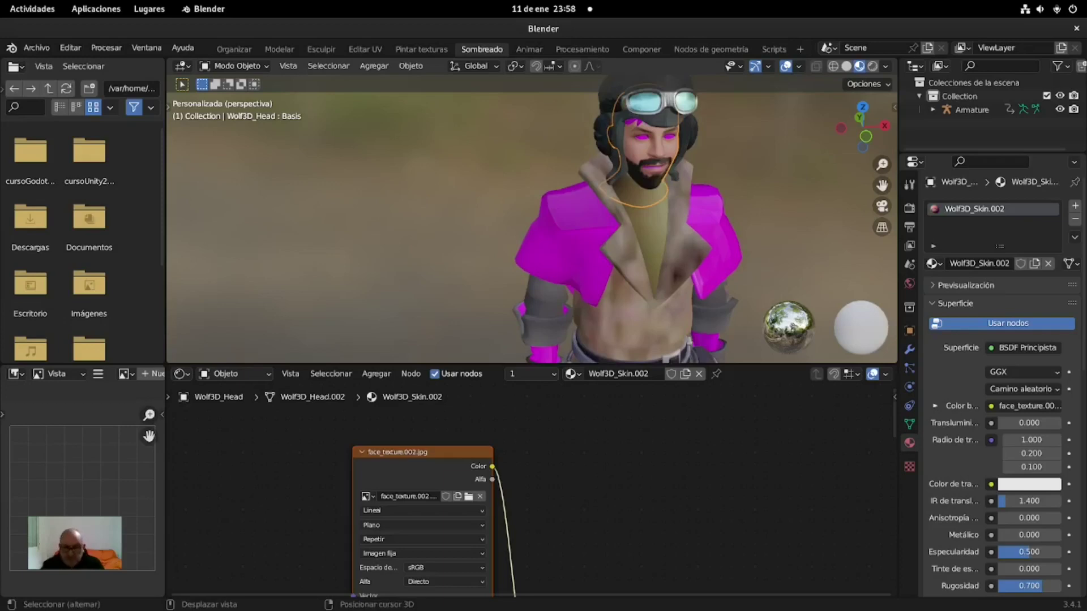
{"action": "scroll", "coordinate": [532, 221], "scroll_direction": "up", "scroll_amount": 2}
{"action": "scroll", "coordinate": [532, 221], "scroll_direction": "up", "scroll_amount": 1}
{"action": "scroll", "coordinate": [532, 221], "scroll_direction": "up", "scroll_amount": 1}
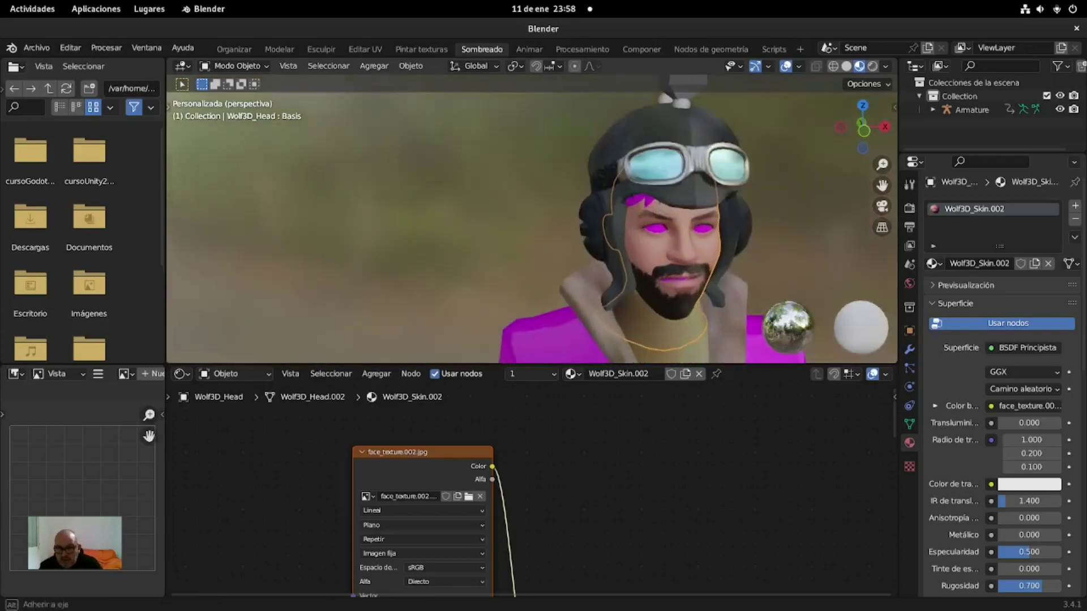
{"action": "left_click", "coordinate": [654, 226]}
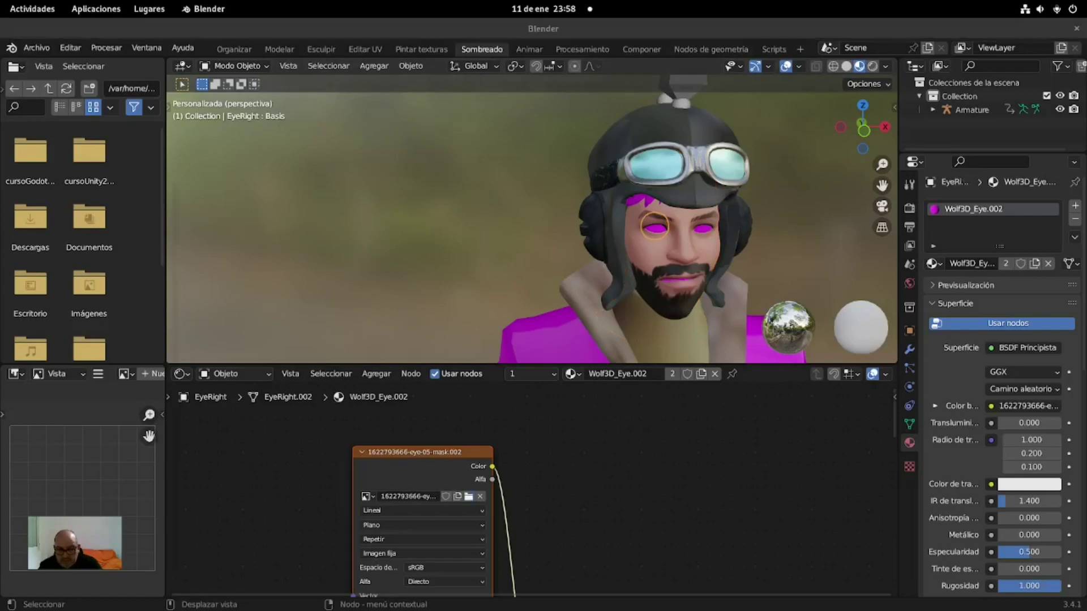
{"action": "left_click", "coordinate": [469, 497]}
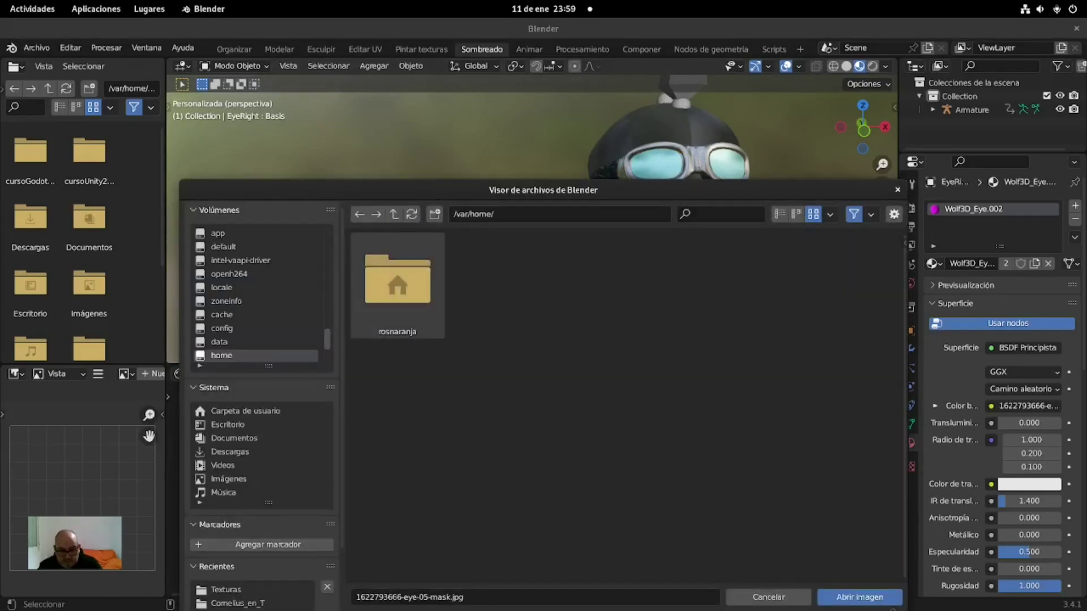
{"action": "left_click", "coordinate": [225, 589]}
{"action": "left_click", "coordinate": [602, 278]}
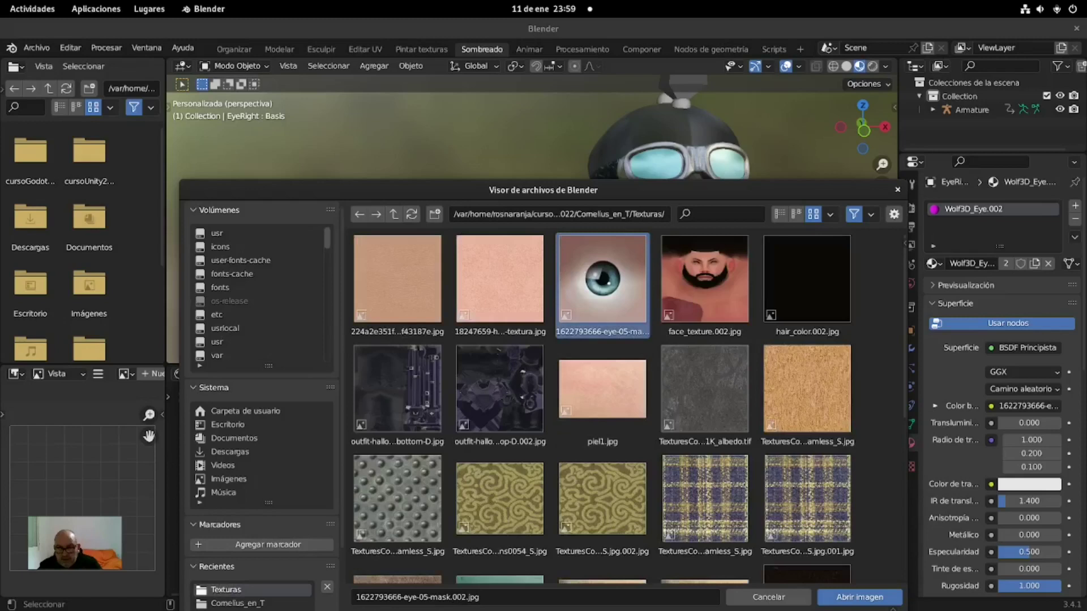
{"action": "left_click", "coordinate": [860, 597]}
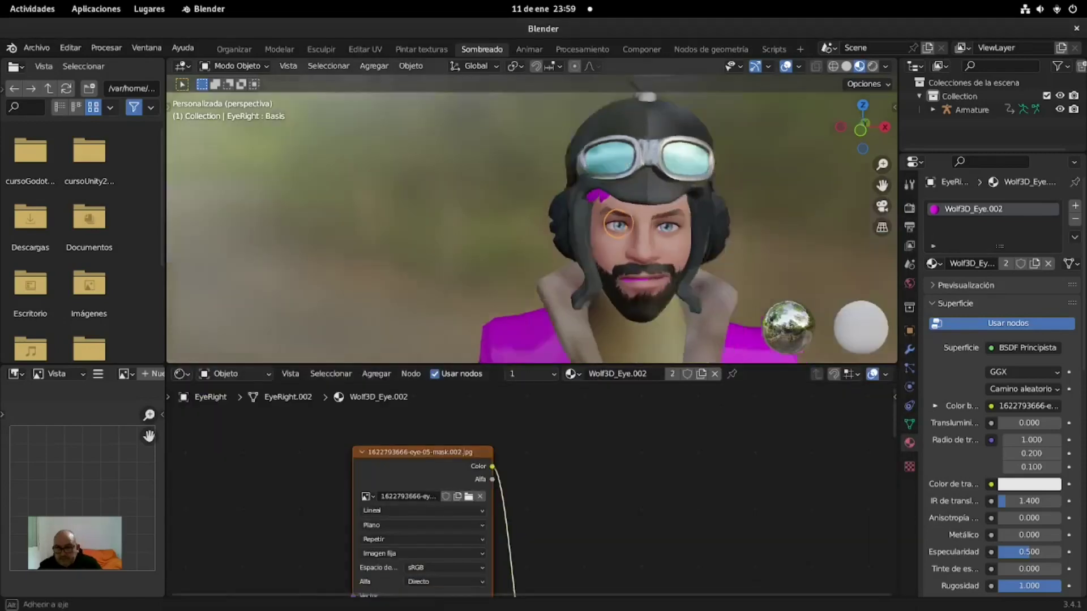
{"action": "middle_click_drag", "start_coordinate": [566, 226], "coordinate": [634, 226]}
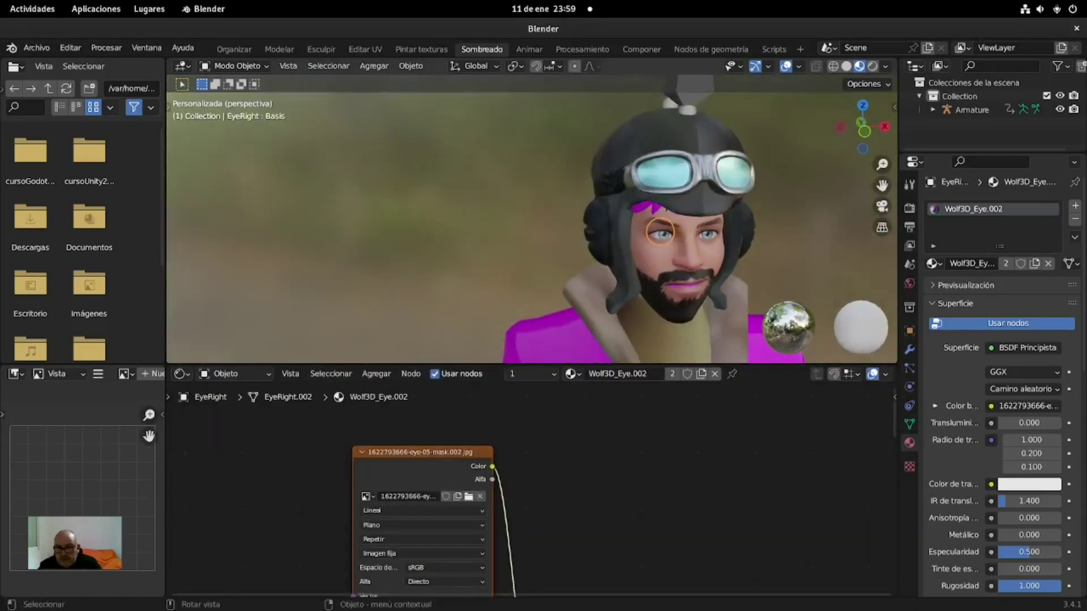
{"action": "left_click", "coordinate": [642, 208]}
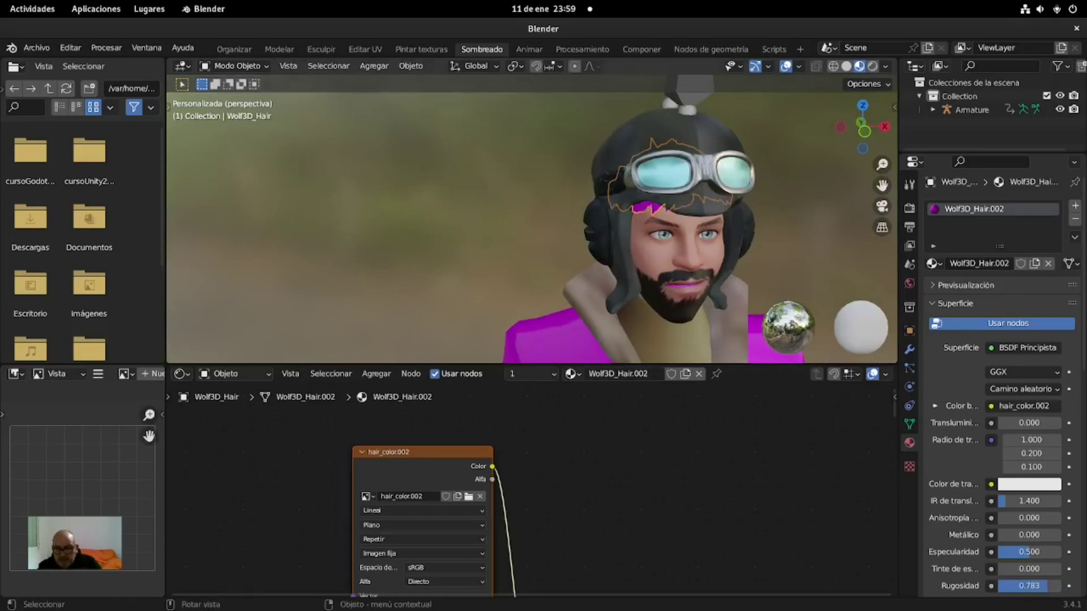
Load hair_color.002.jpg from the recent Texturas folder into the hair's image texture.
{"action": "left_click", "coordinate": [469, 497]}
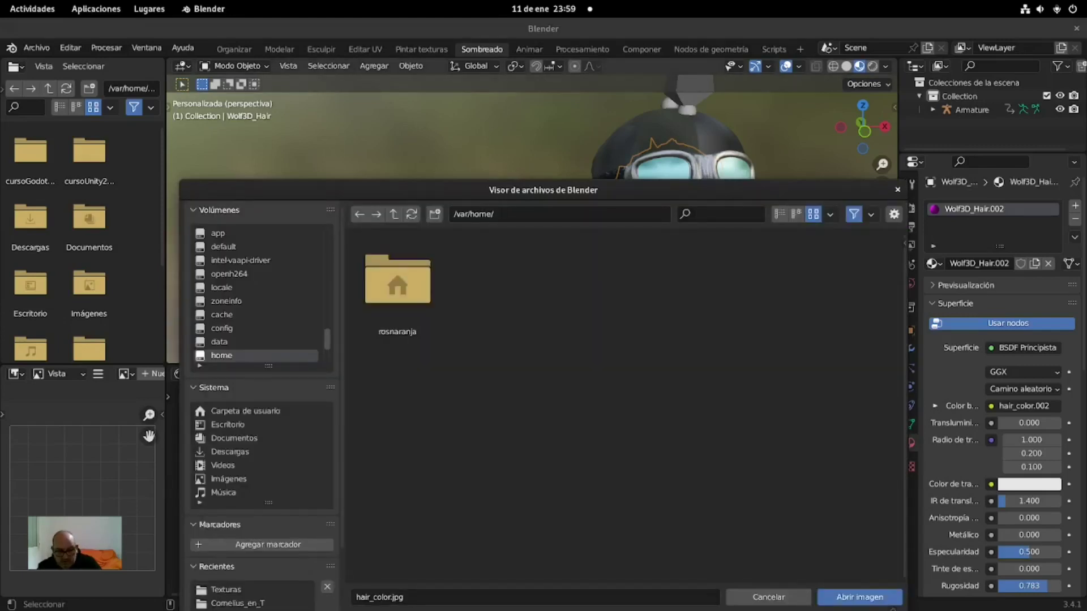
{"action": "left_click", "coordinate": [226, 590]}
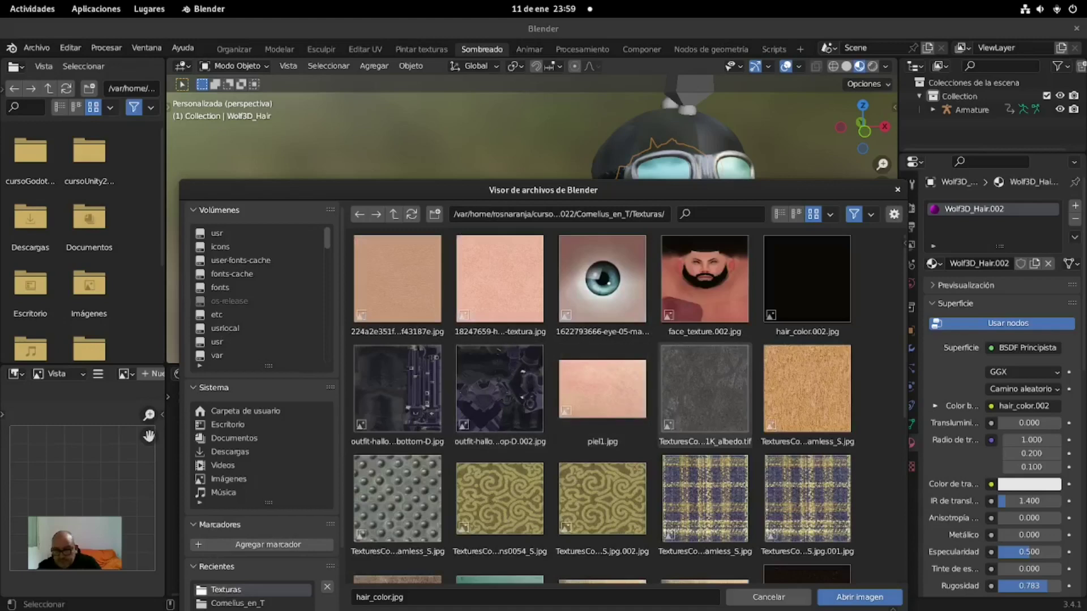
{"action": "scroll", "coordinate": [705, 345], "scroll_direction": "down", "scroll_amount": 2}
{"action": "scroll", "coordinate": [628, 405], "scroll_direction": "down", "scroll_amount": 2}
{"action": "scroll", "coordinate": [629, 405], "scroll_direction": "down", "scroll_amount": 1}
{"action": "scroll", "coordinate": [628, 405], "scroll_direction": "up", "scroll_amount": 1}
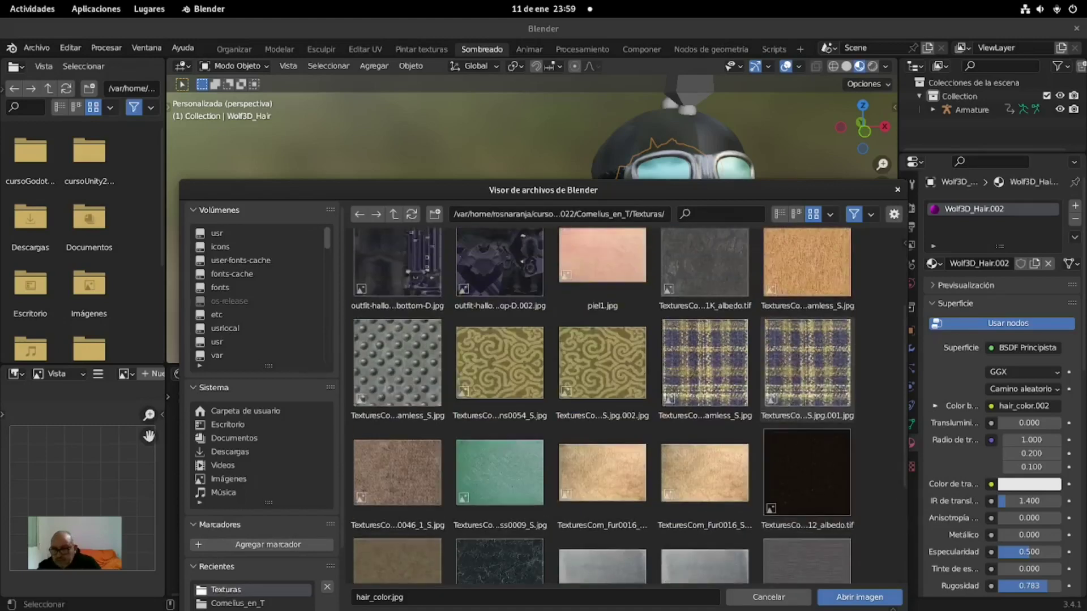
{"action": "scroll", "coordinate": [628, 405], "scroll_direction": "up", "scroll_amount": 2}
{"action": "scroll", "coordinate": [628, 405], "scroll_direction": "up", "scroll_amount": 1}
{"action": "double_click", "coordinate": [807, 283]}
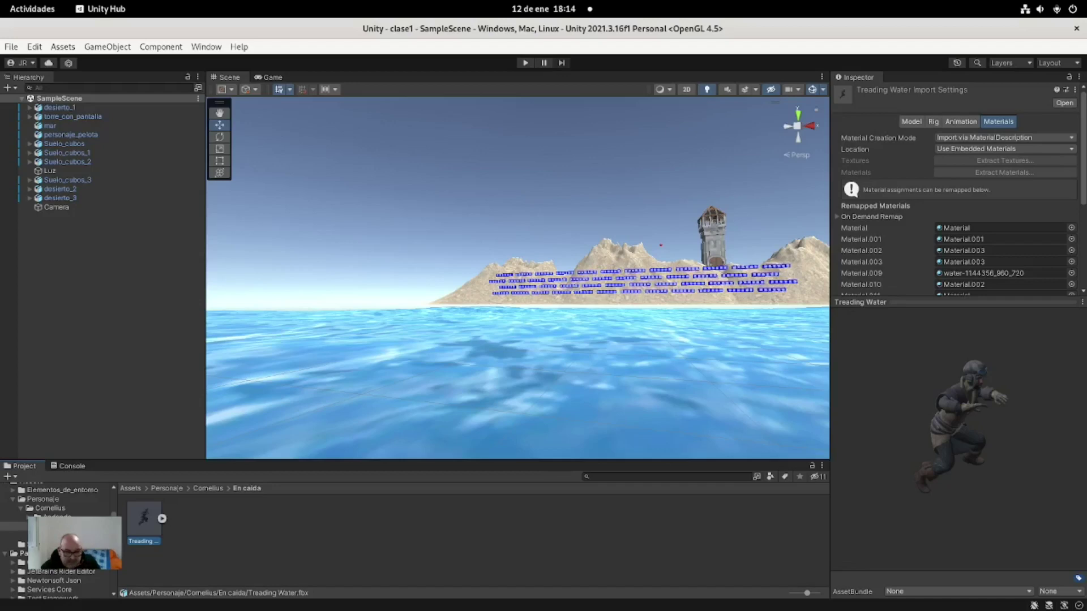
Preview the Treading Water mixamo.com animation clip, then open the Reposo folder.
{"action": "left_click", "coordinate": [162, 519]}
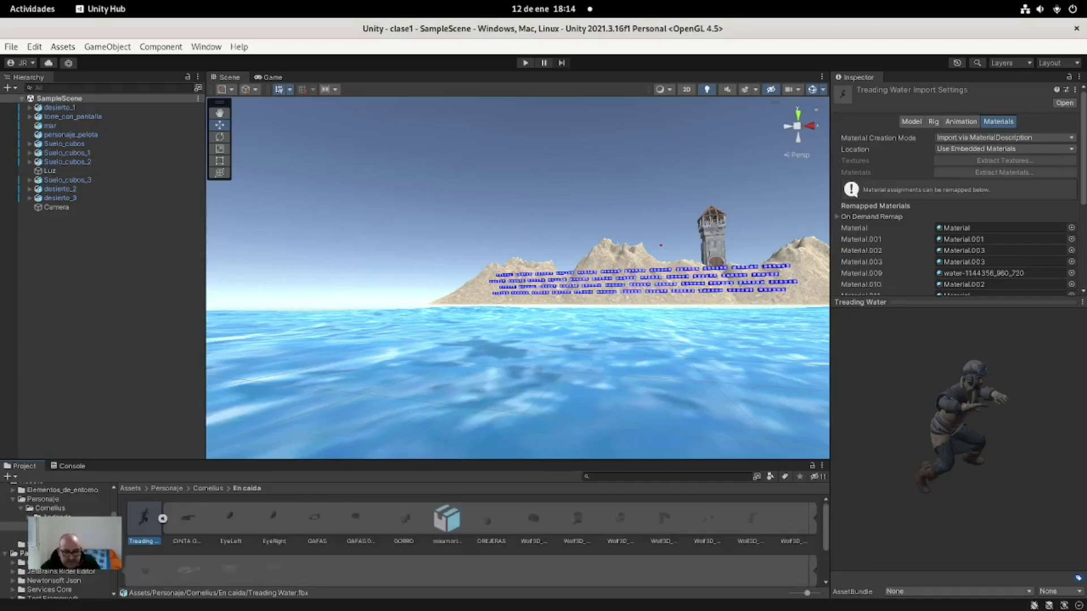
{"action": "scroll", "coordinate": [475, 540], "scroll_direction": "down", "scroll_amount": 1}
{"action": "left_click", "coordinate": [144, 556]}
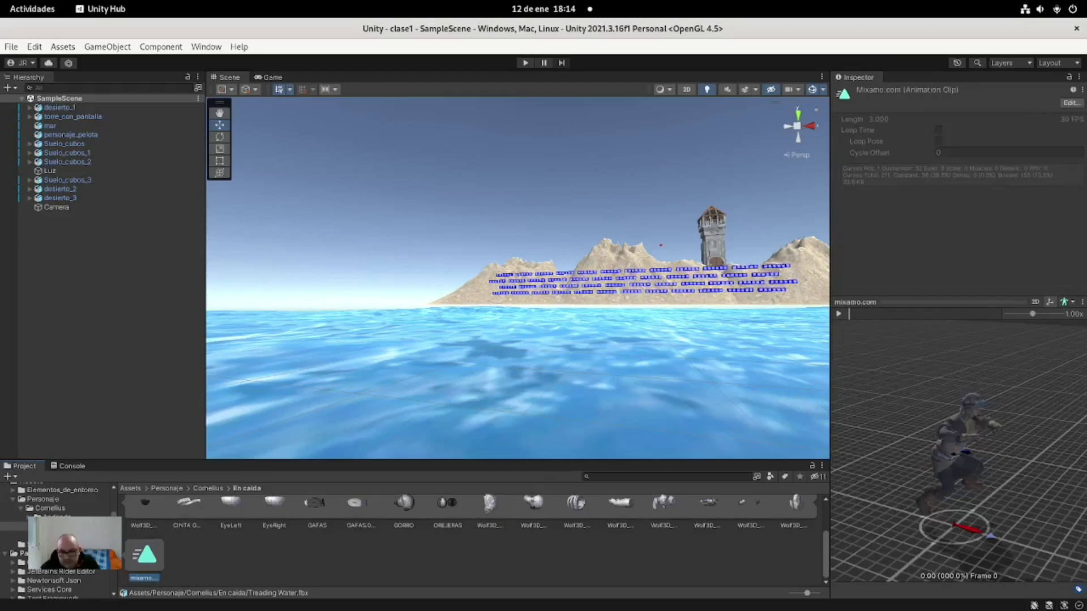
{"action": "left_click", "coordinate": [838, 313]}
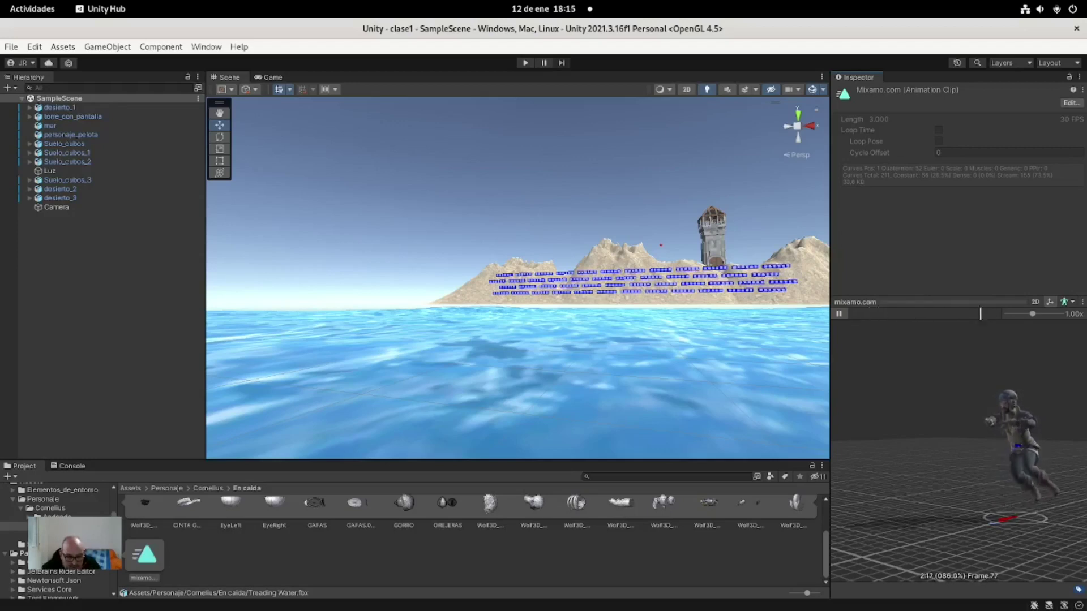
{"action": "left_click", "coordinate": [17, 535]}
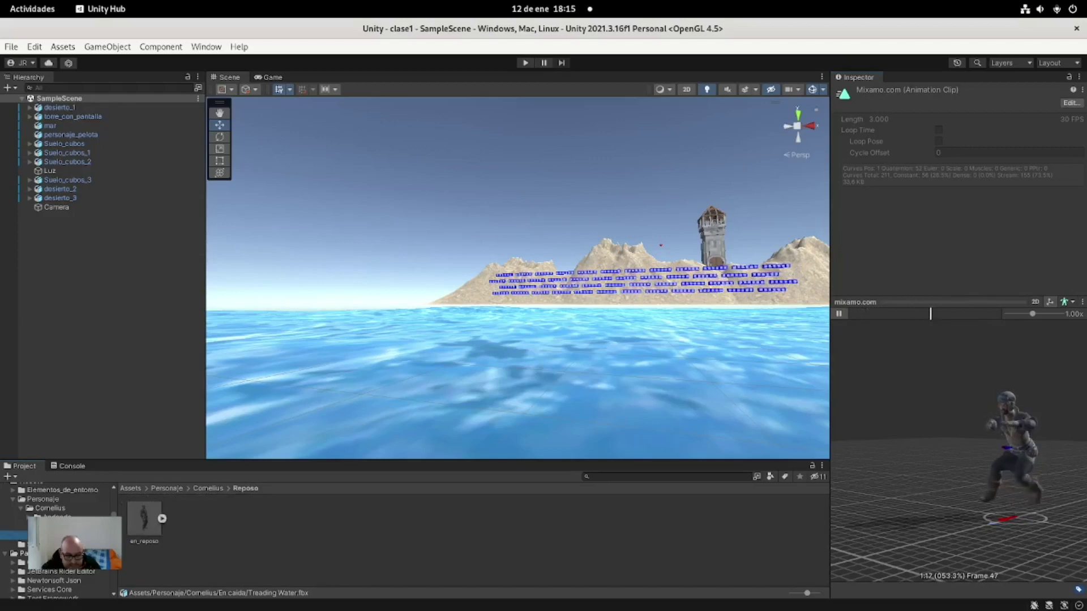
Play the en_reposo idle clip preview, then return to the Cornelius folder.
{"action": "left_click", "coordinate": [144, 520]}
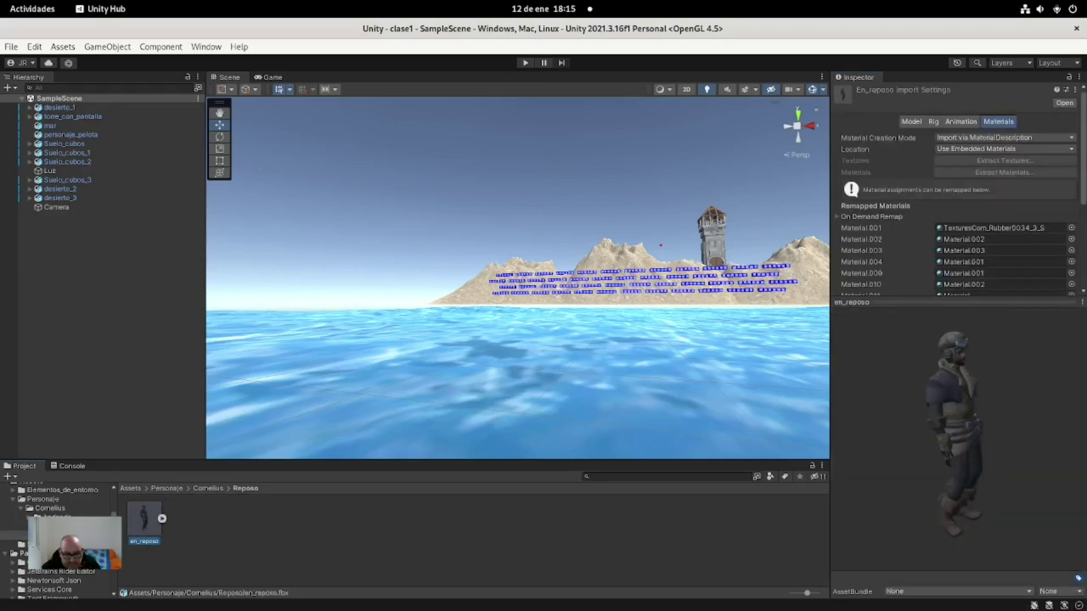
{"action": "left_click", "coordinate": [162, 518]}
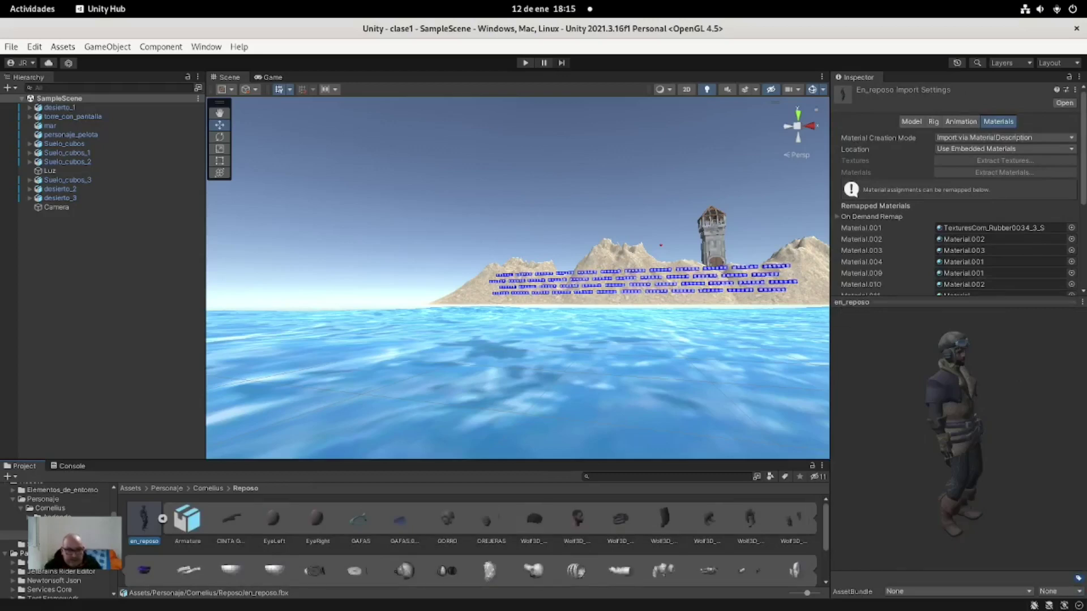
{"action": "scroll", "coordinate": [470, 541], "scroll_direction": "down", "scroll_amount": 1}
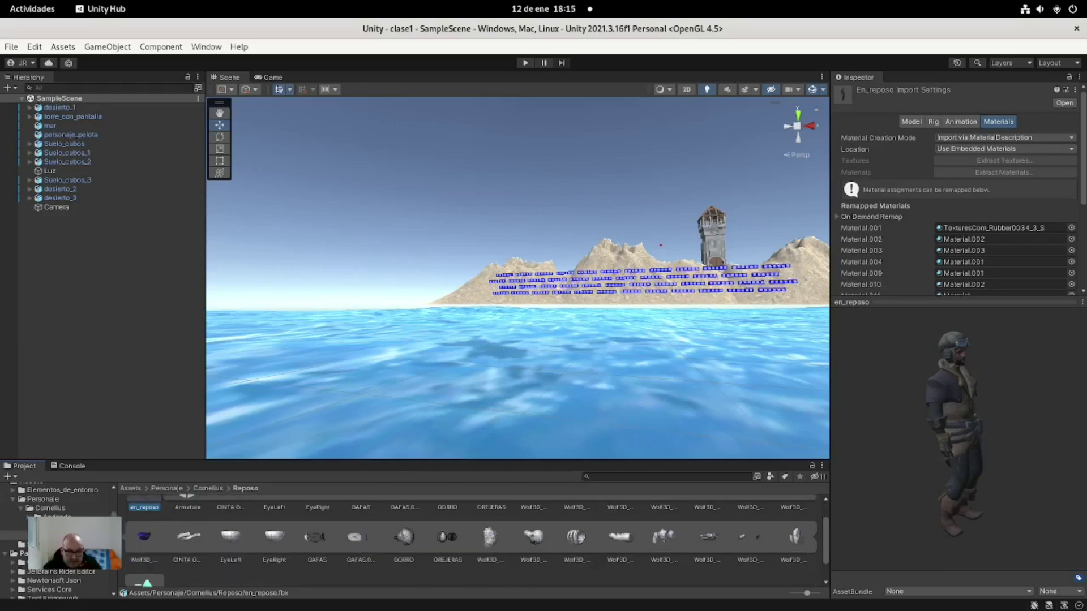
{"action": "scroll", "coordinate": [470, 541], "scroll_direction": "down", "scroll_amount": 1}
{"action": "left_click", "coordinate": [144, 555]}
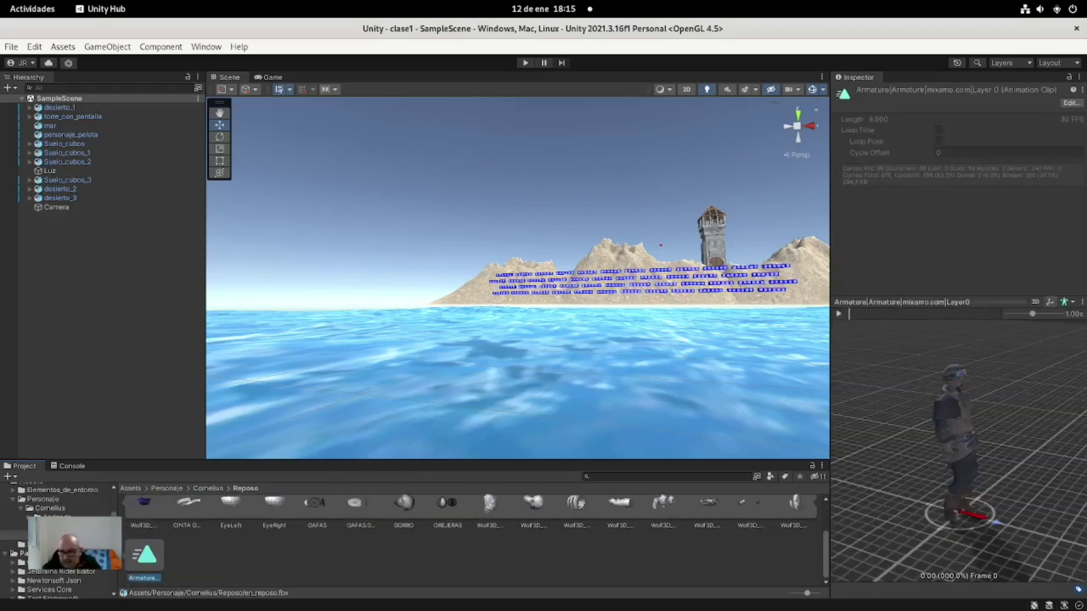
{"action": "left_click", "coordinate": [838, 313]}
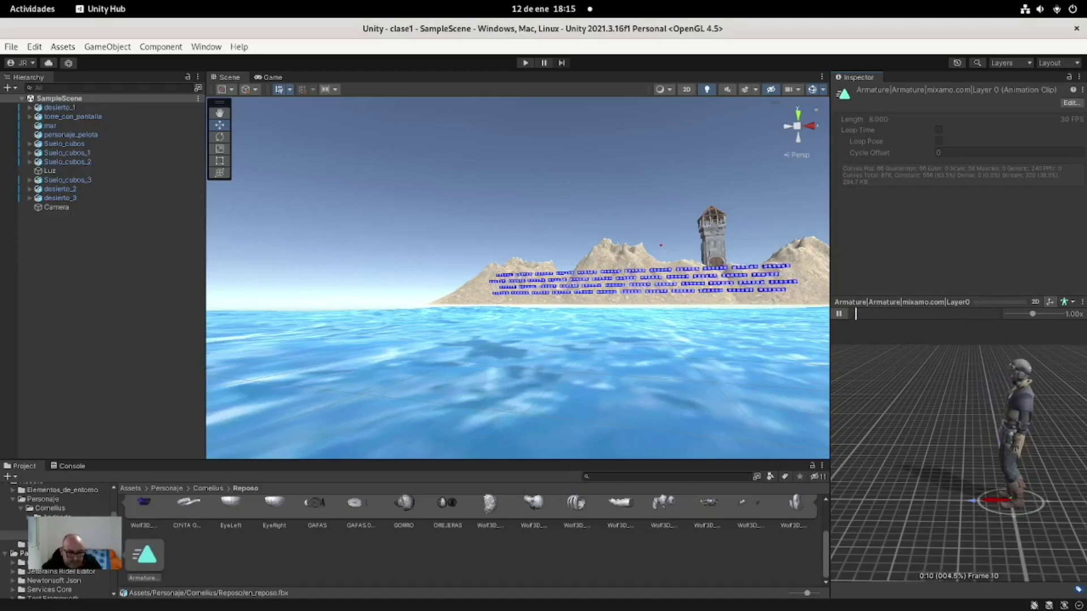
{"action": "left_click", "coordinate": [50, 509]}
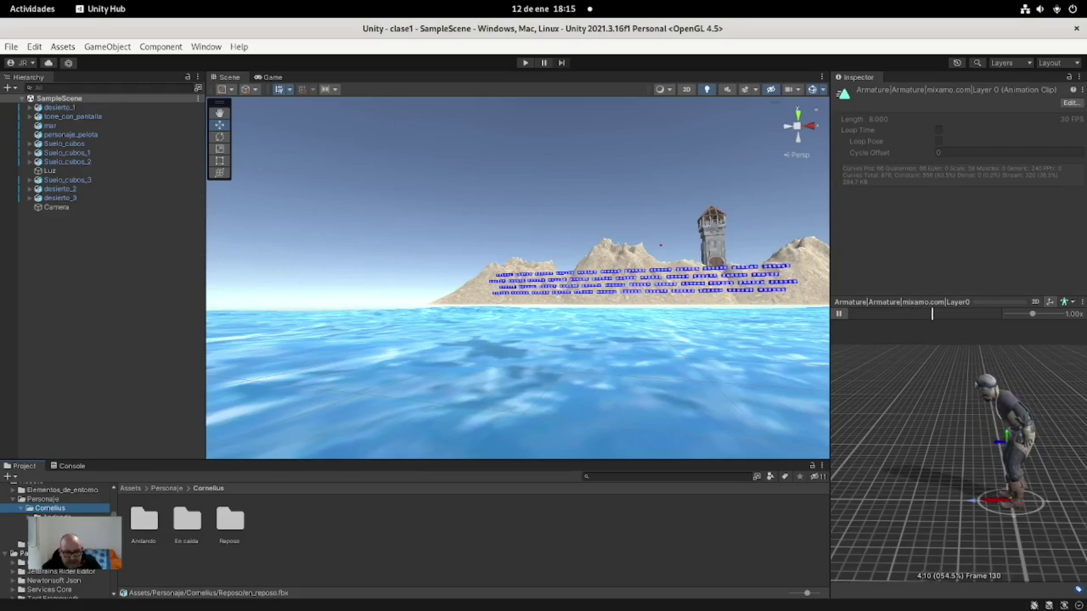
Create a Salto folder in Cornelius and switch to the Files window containing Jump.fbx.
{"action": "right_click", "coordinate": [314, 527]}
{"action": "mouse_move", "coordinate": [351, 203]}
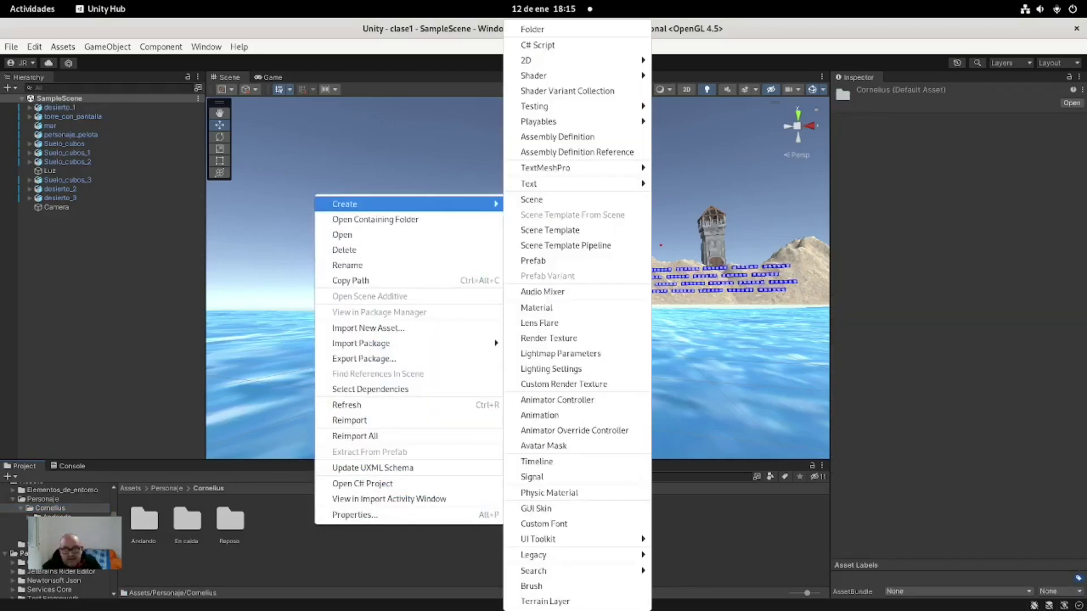
{"action": "left_click", "coordinate": [533, 29]}
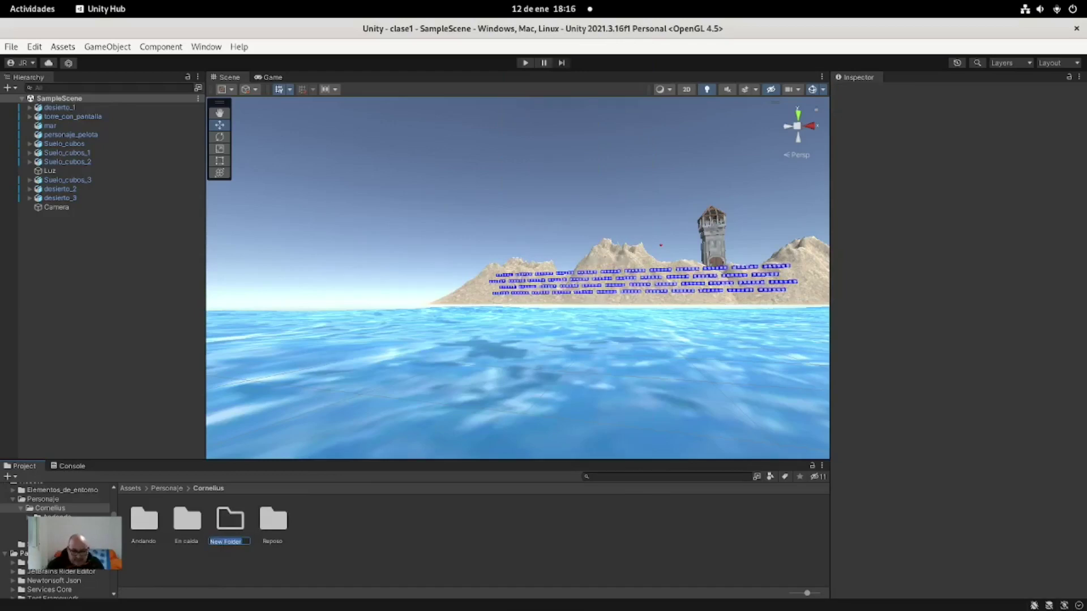
{"action": "type", "text": "s"}
{"action": "type", "text": "to"}
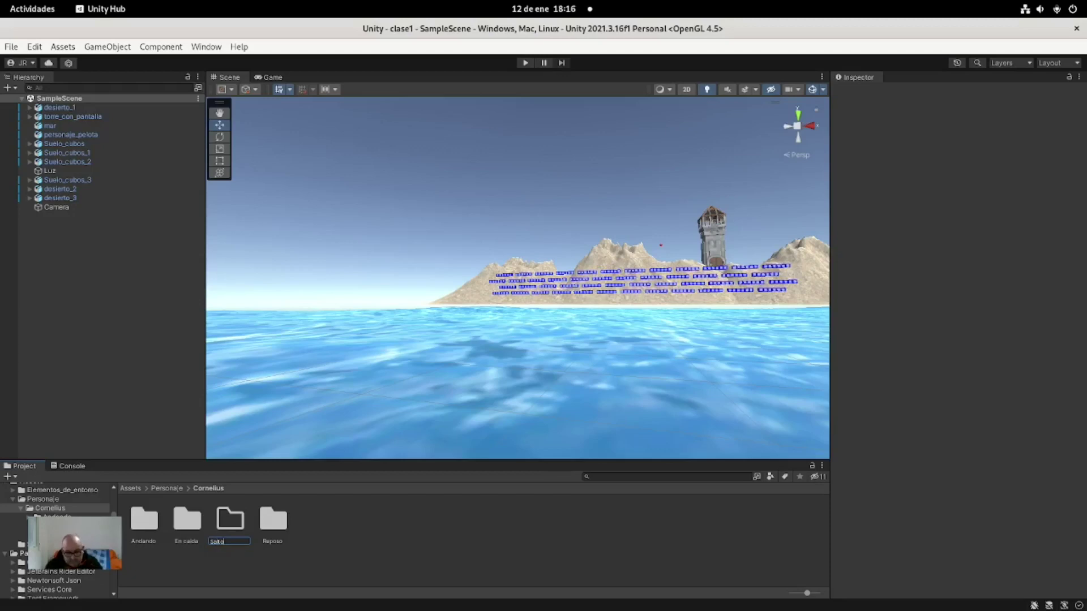
{"action": "key", "text": "Return"}
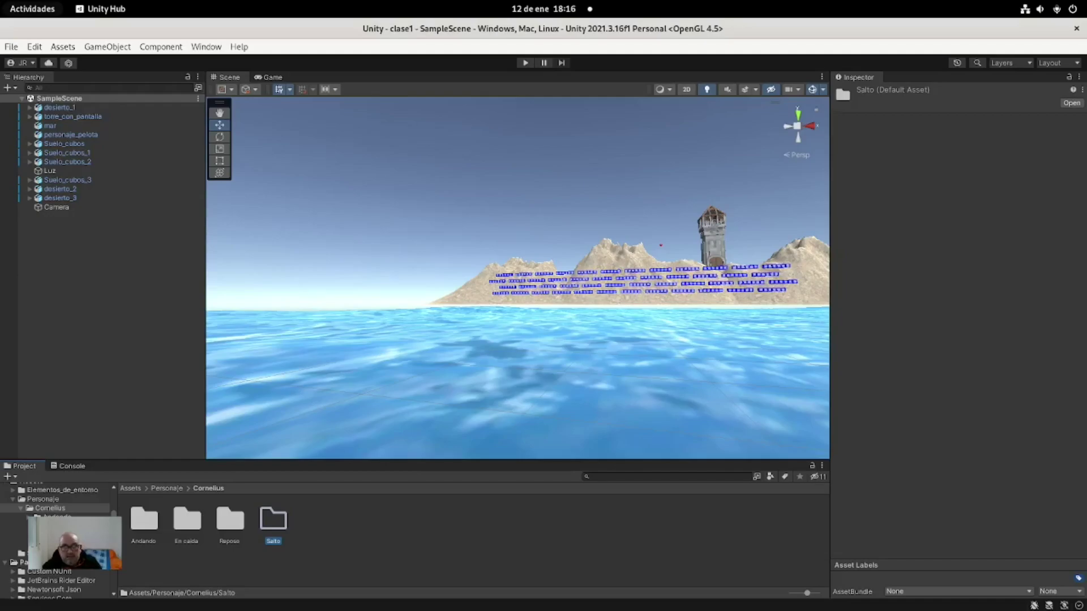
{"action": "left_click", "coordinate": [33, 8]}
{"action": "left_click", "coordinate": [680, 419]}
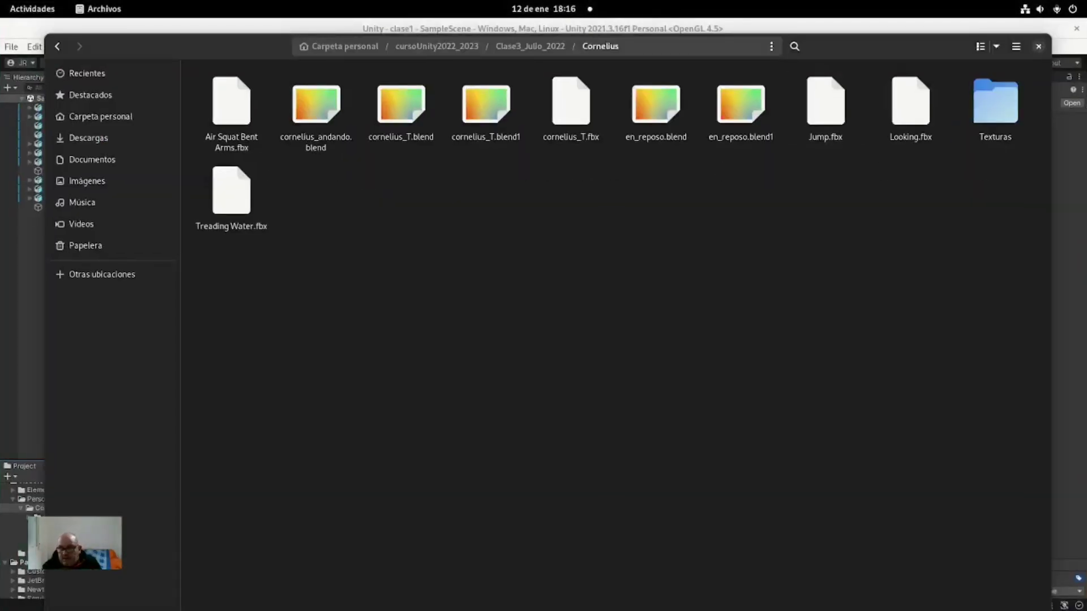
Copy Jump.fbx and navigate to the clase1 project's Assets/Personaje/Cornelius/Salto folder.
{"action": "right_click", "coordinate": [835, 120]}
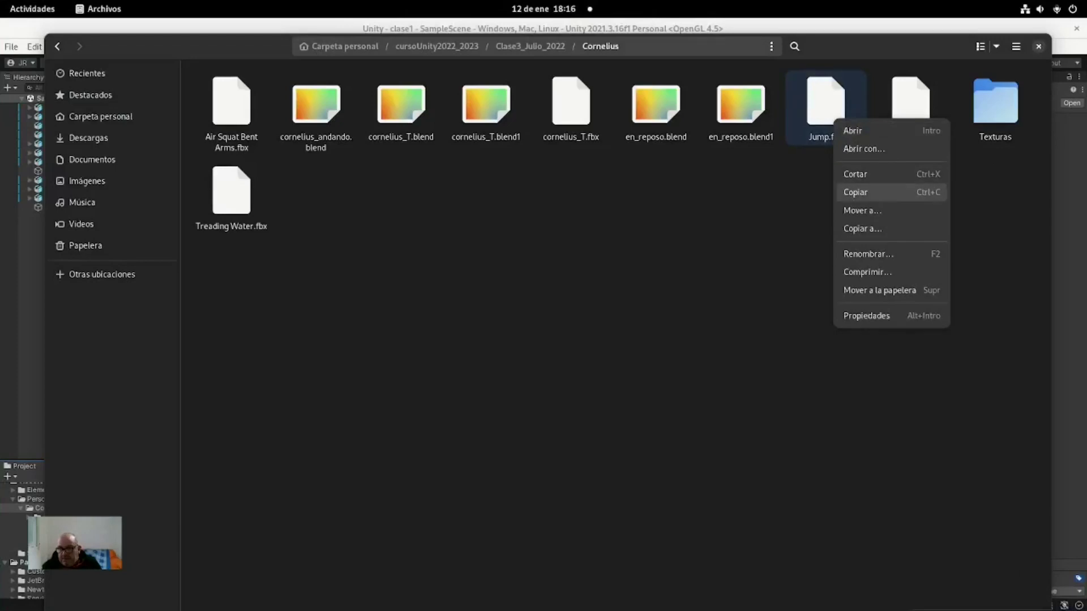
{"action": "left_click", "coordinate": [860, 191]}
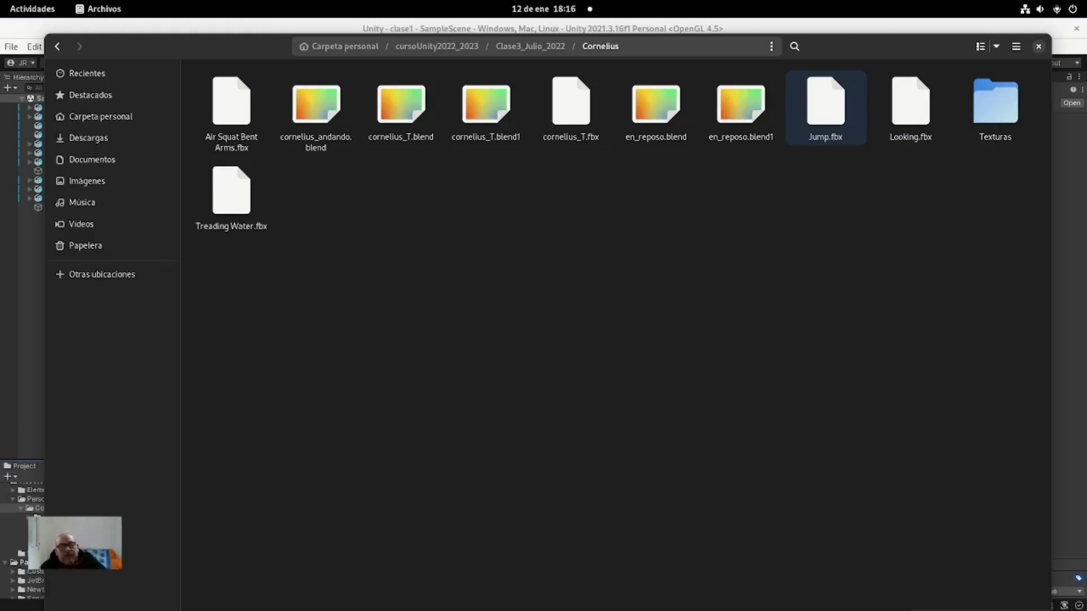
{"action": "left_click", "coordinate": [436, 46]}
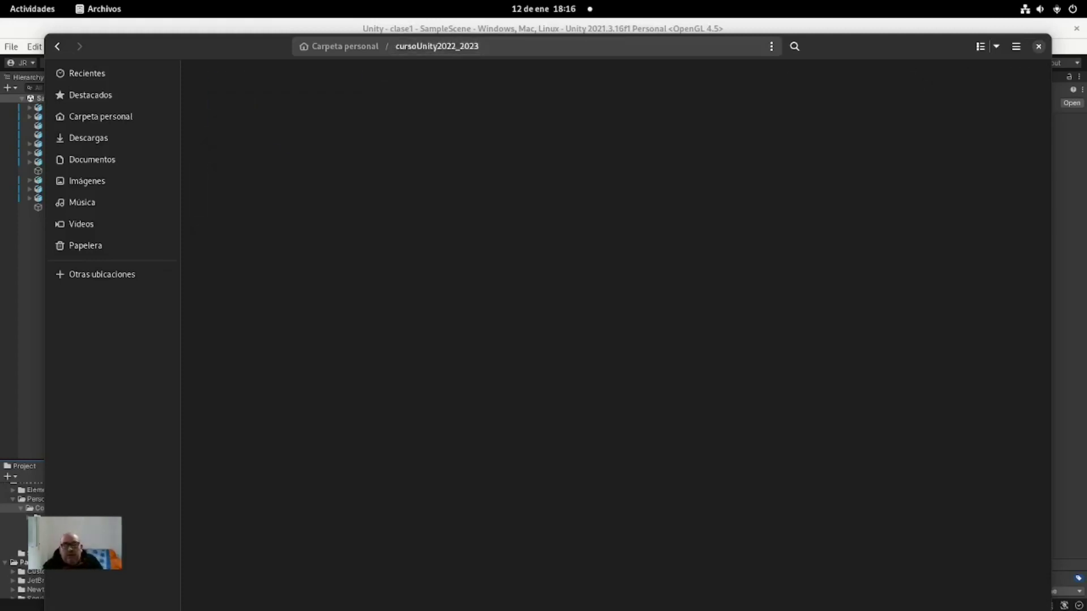
{"action": "double_click", "coordinate": [231, 101]}
{"action": "double_click", "coordinate": [231, 100]}
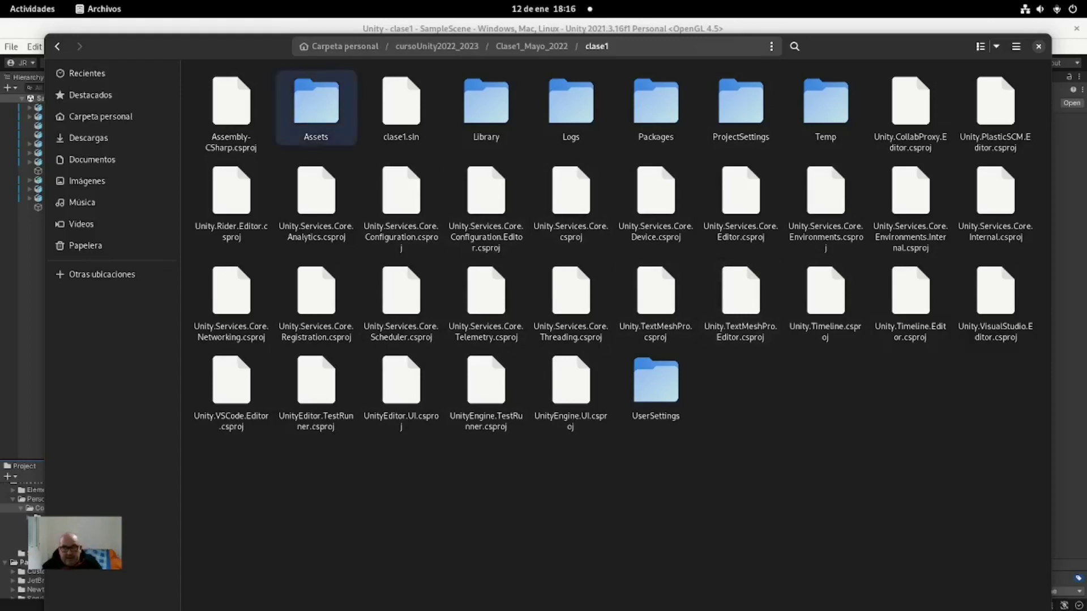
{"action": "double_click", "coordinate": [316, 102]}
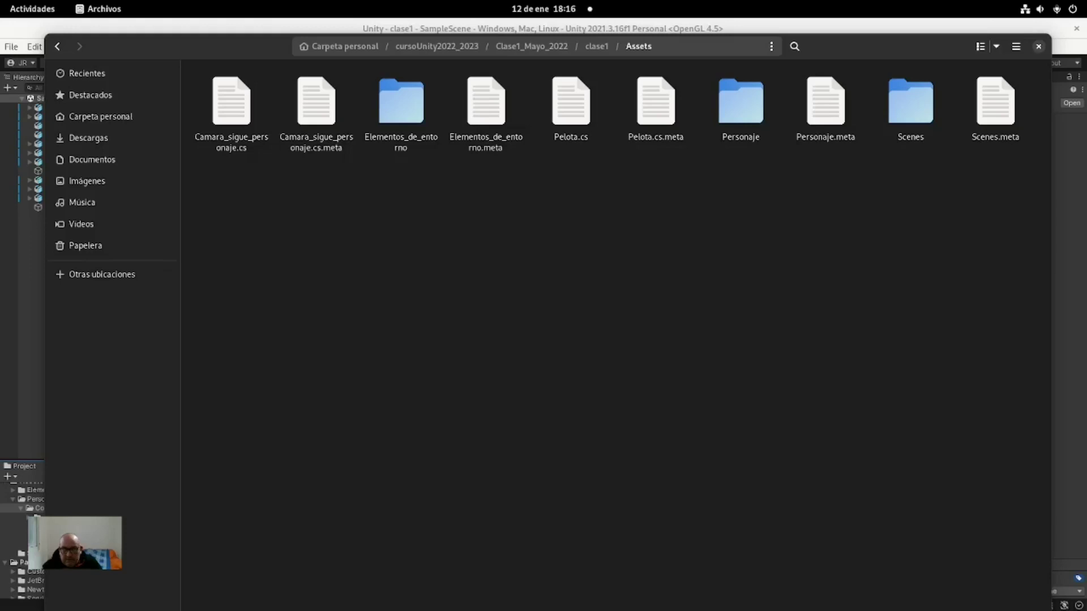
{"action": "double_click", "coordinate": [401, 102]}
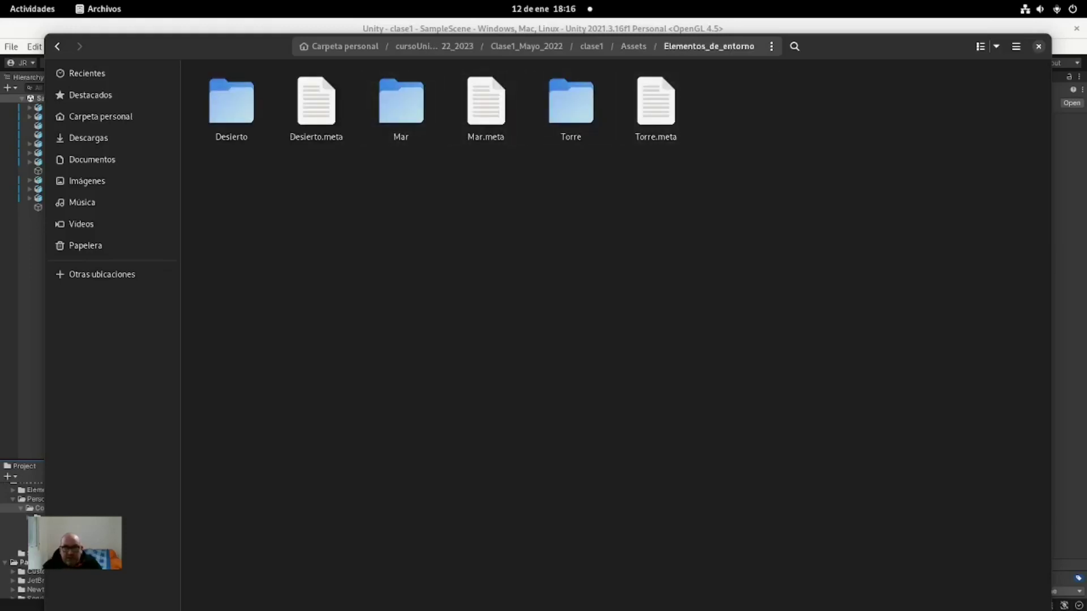
{"action": "left_click", "coordinate": [634, 46]}
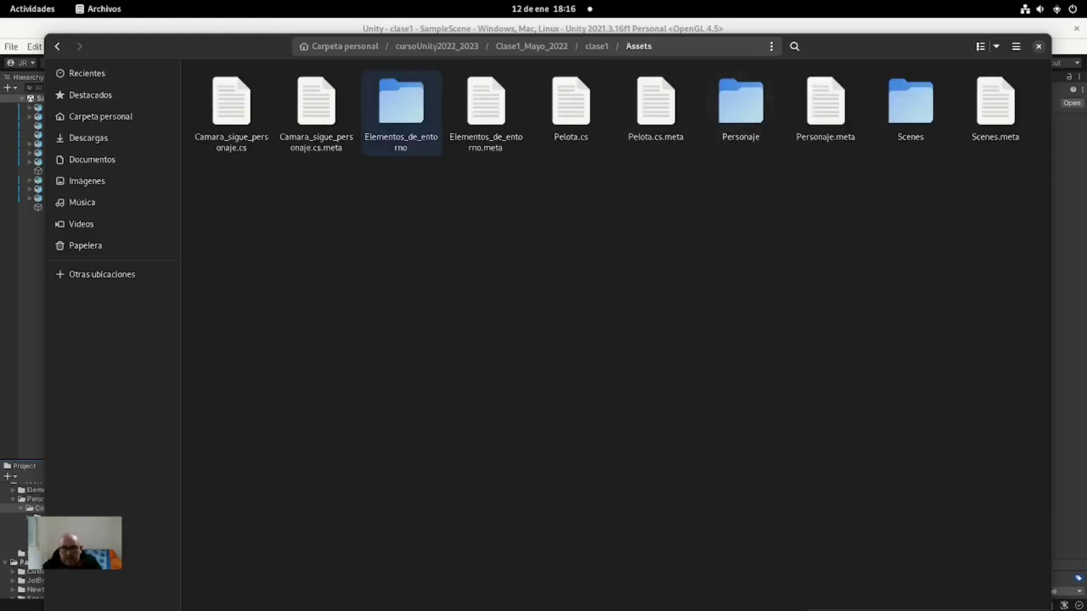
{"action": "double_click", "coordinate": [740, 102]}
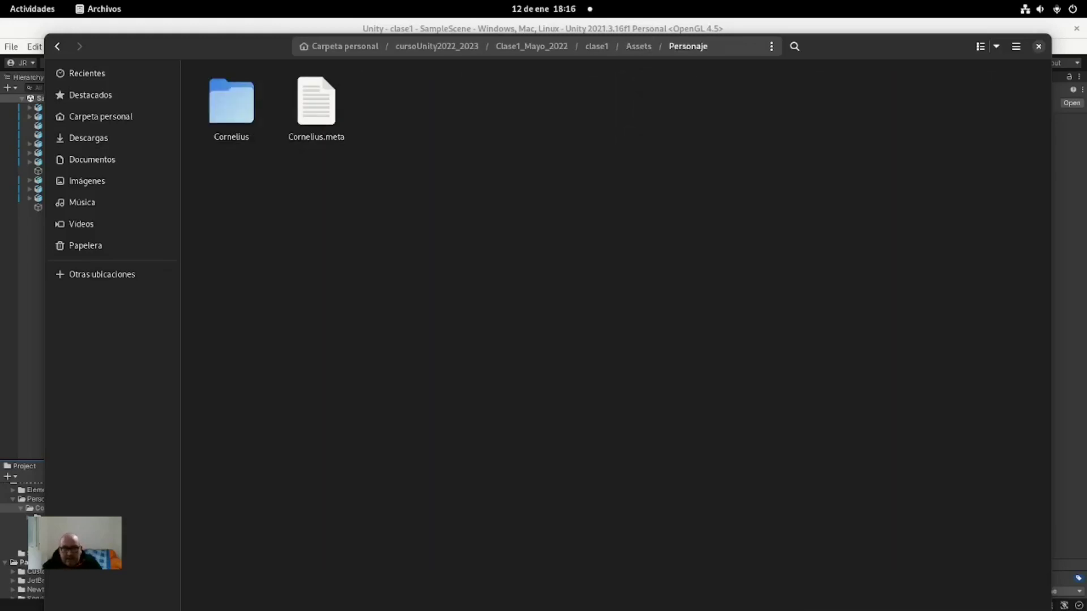
{"action": "double_click", "coordinate": [231, 101]}
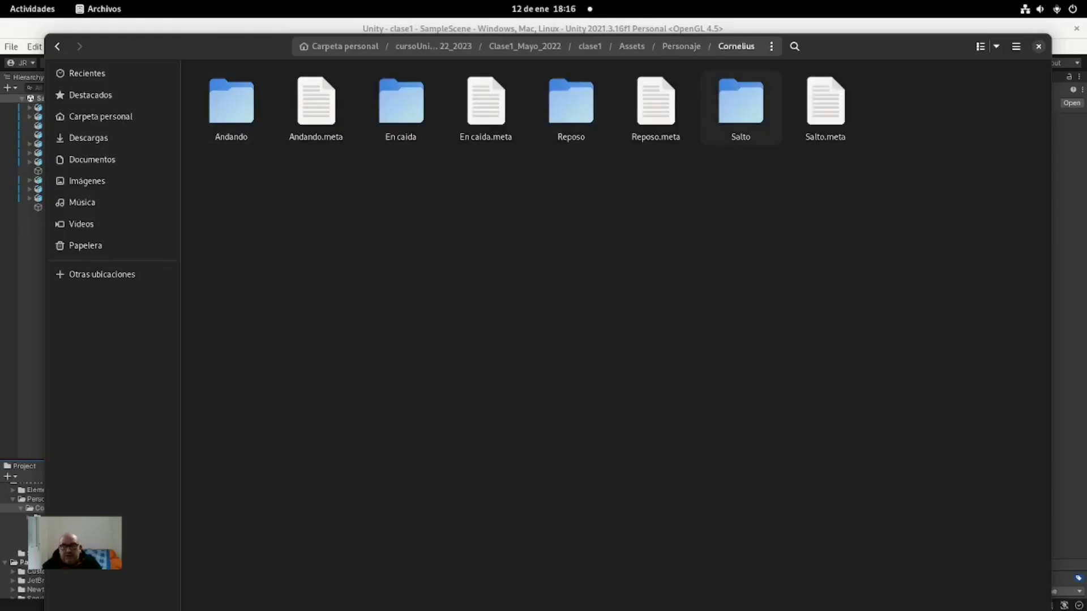
{"action": "double_click", "coordinate": [740, 102]}
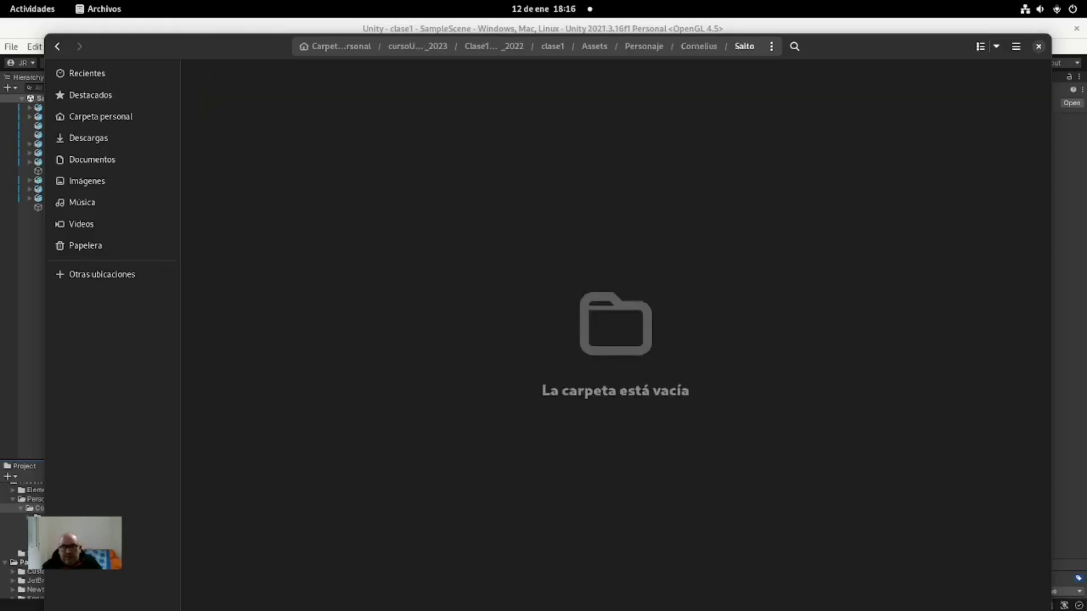
Paste Jump.fbx into Salto, go back to Cornelius, and close the file manager.
{"action": "right_click", "coordinate": [649, 157]}
{"action": "left_click", "coordinate": [680, 213]}
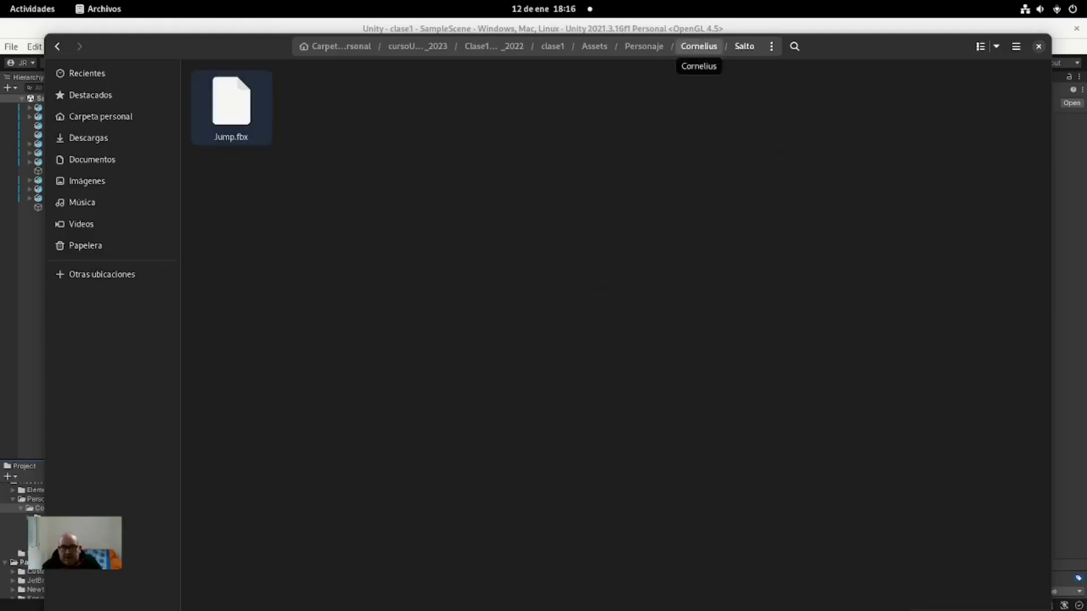
{"action": "left_click", "coordinate": [698, 45]}
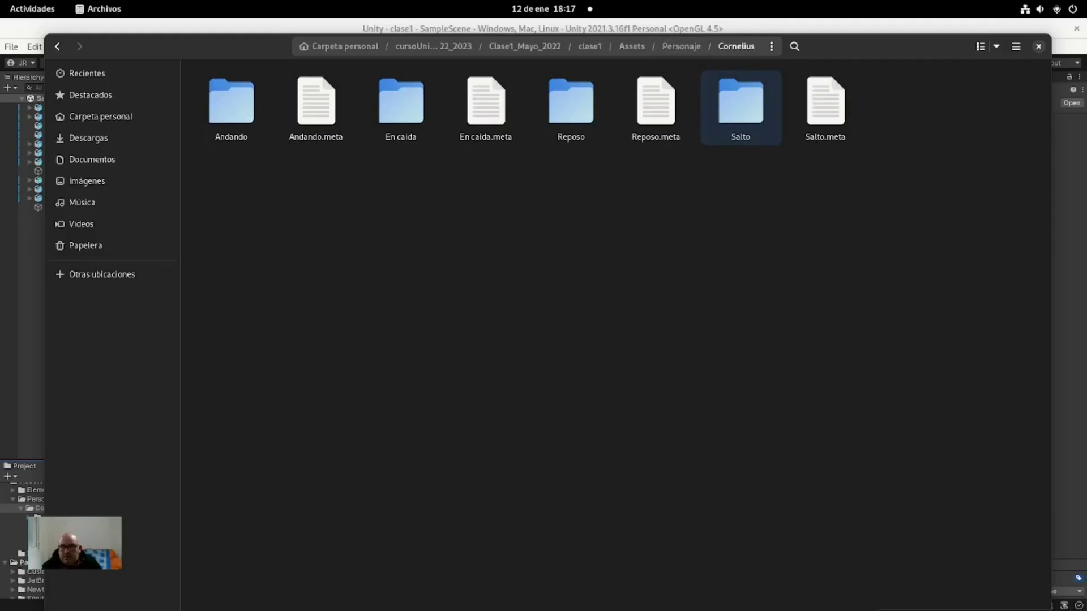
{"action": "left_click", "coordinate": [996, 45]}
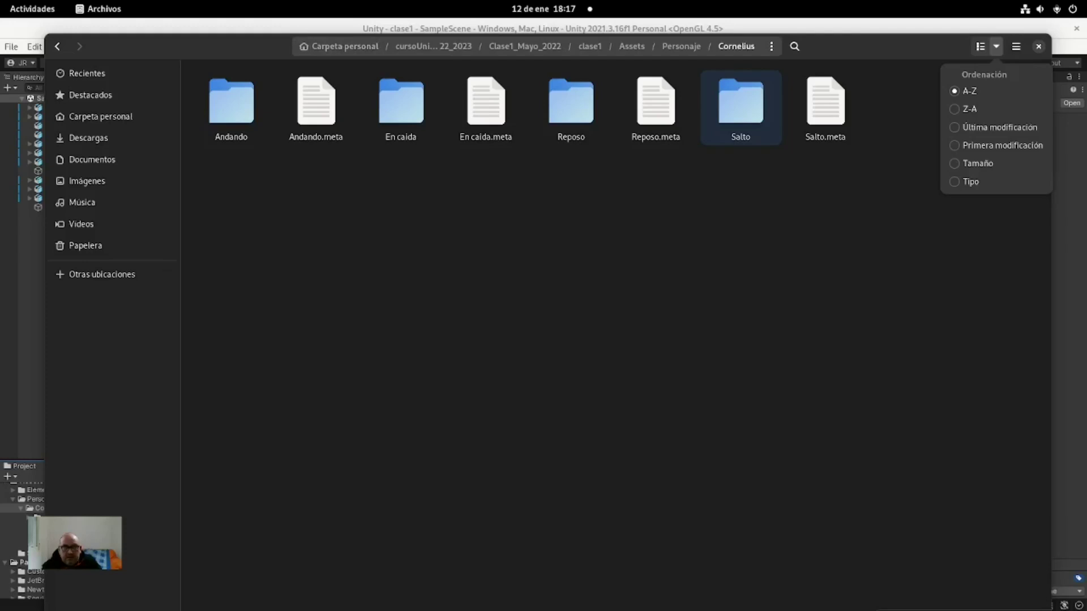
{"action": "key", "text": "Escape"}
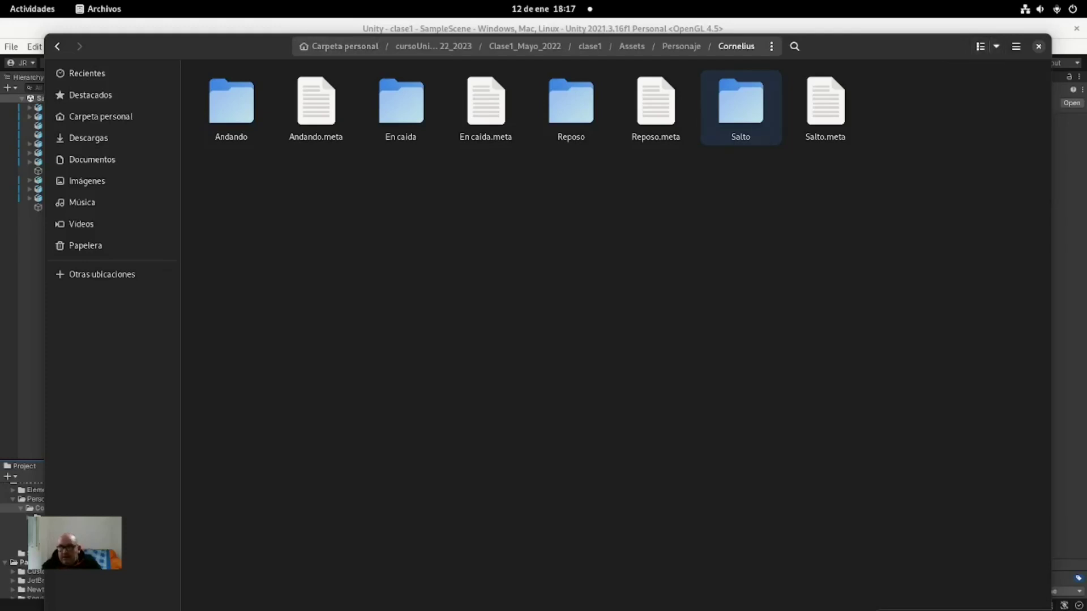
{"action": "key", "text": "ctrl+w"}
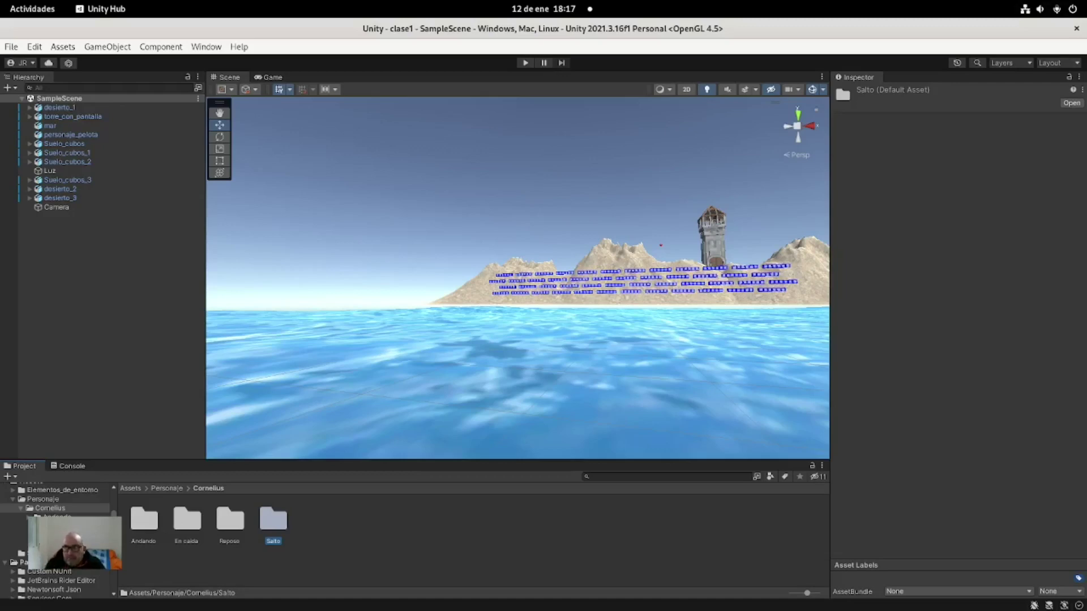
Open the Salto folder in Unity's Project panel to reveal the imported Jump asset.
{"action": "key", "text": "alt+space"}
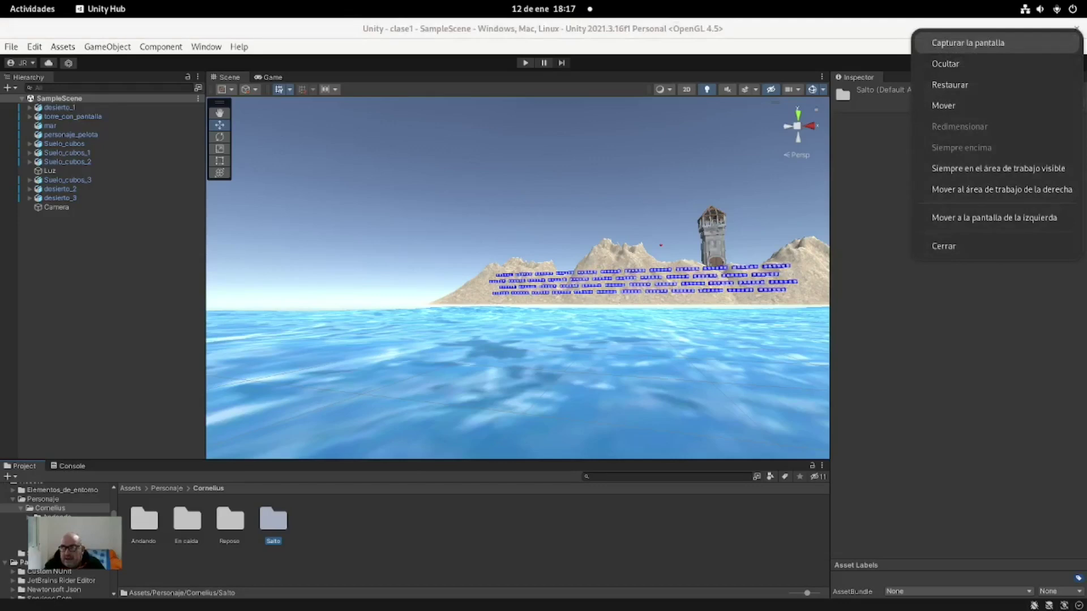
{"action": "key", "text": "Escape"}
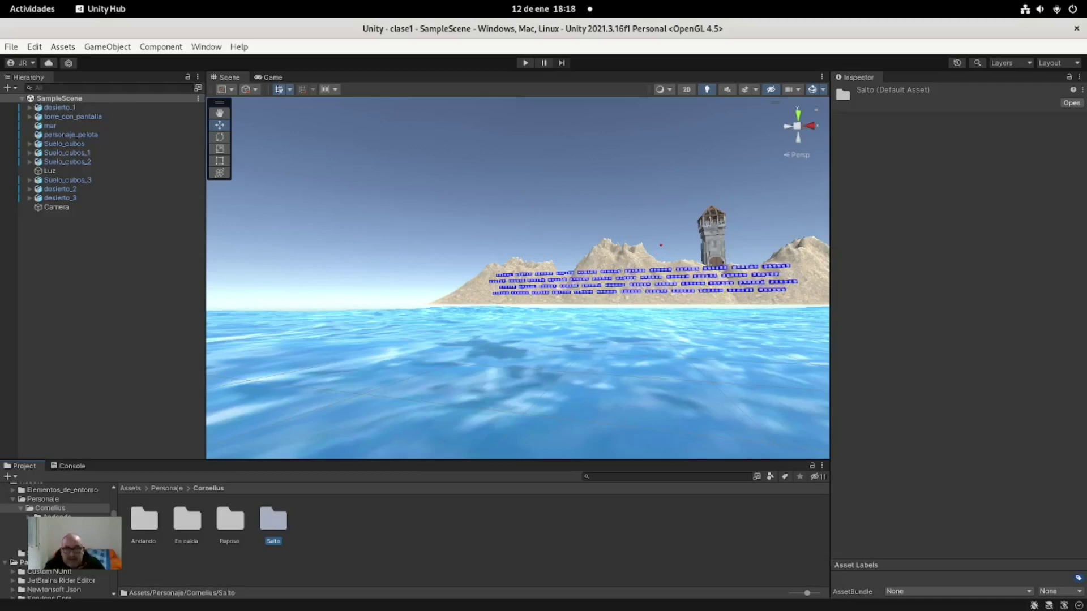
{"action": "key", "text": "Return"}
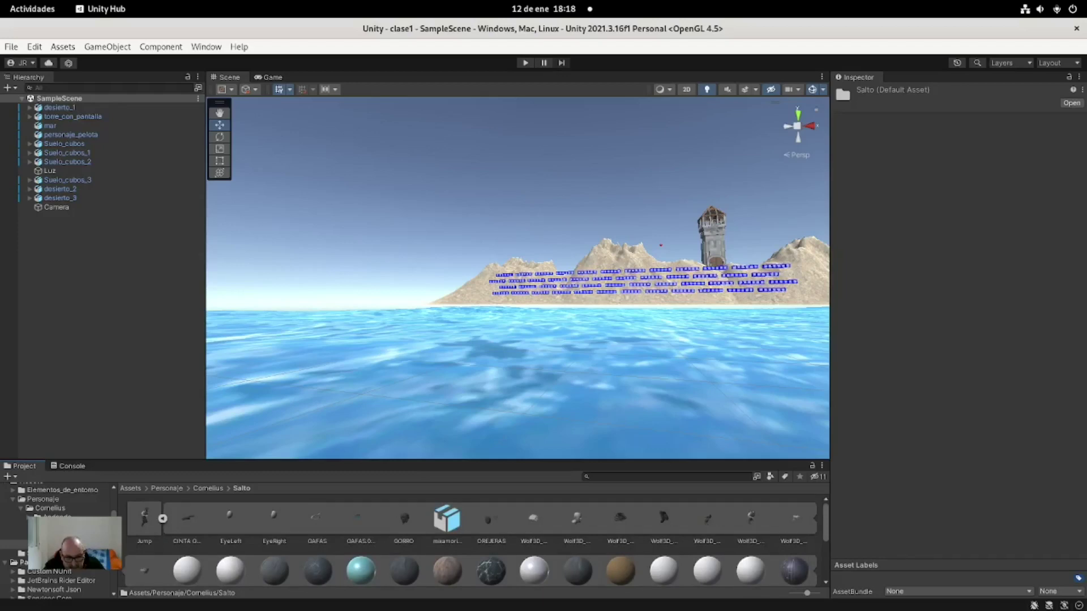
Select Jump.fbx and scroll its Inspector to the Remapped Materials list.
{"action": "left_click", "coordinate": [144, 518]}
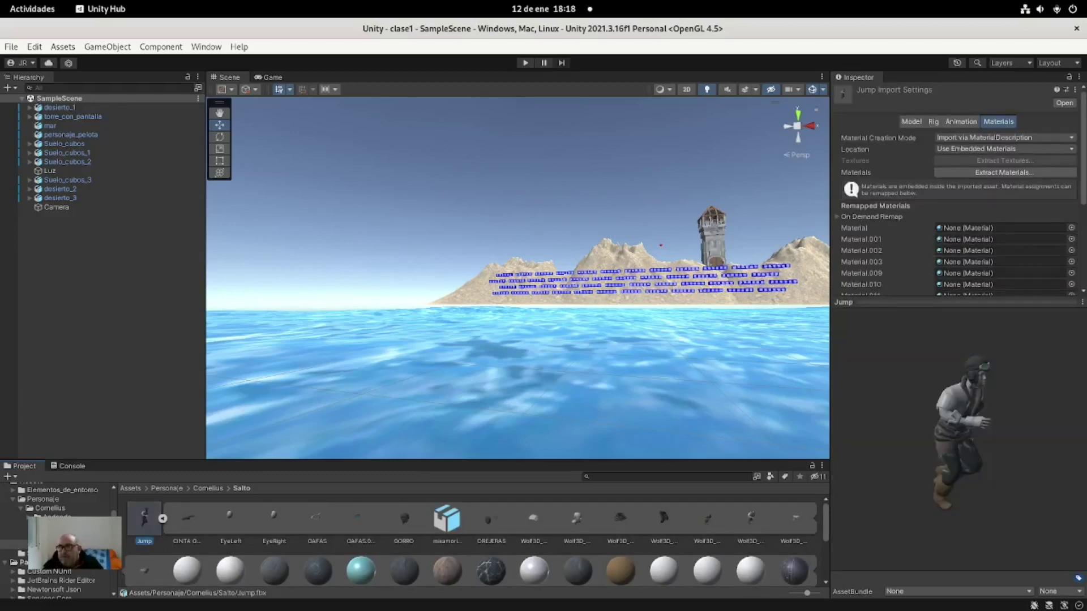
{"action": "scroll", "coordinate": [956, 193], "scroll_direction": "down", "scroll_amount": 2}
{"action": "scroll", "coordinate": [956, 192], "scroll_direction": "down", "scroll_amount": 2}
{"action": "scroll", "coordinate": [957, 192], "scroll_direction": "down", "scroll_amount": 1}
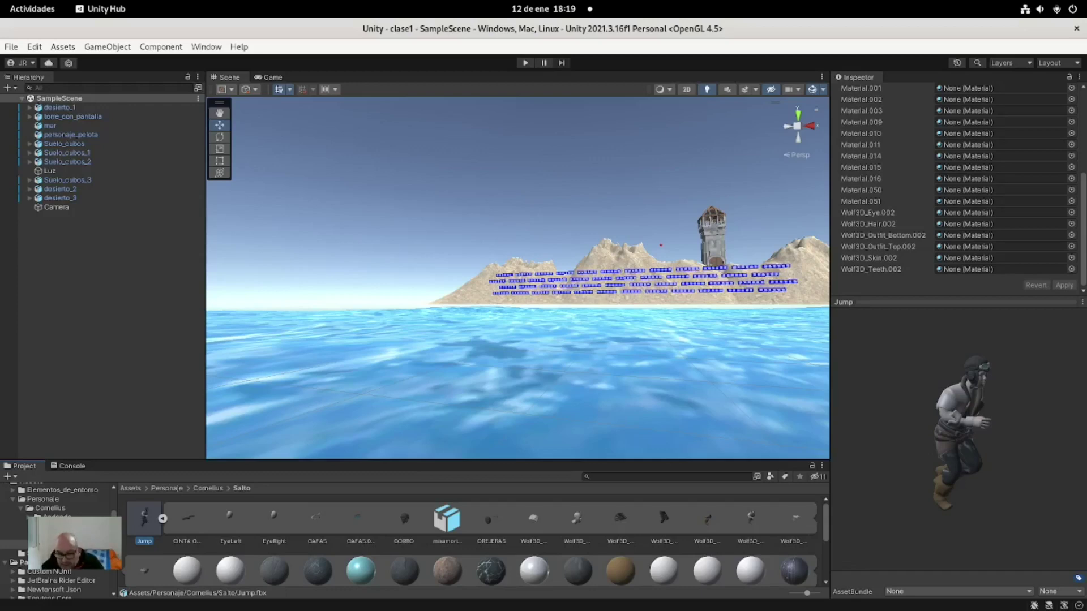
{"action": "scroll", "coordinate": [470, 538], "scroll_direction": "down", "scroll_amount": 2}
{"action": "scroll", "coordinate": [470, 537], "scroll_direction": "down", "scroll_amount": 2}
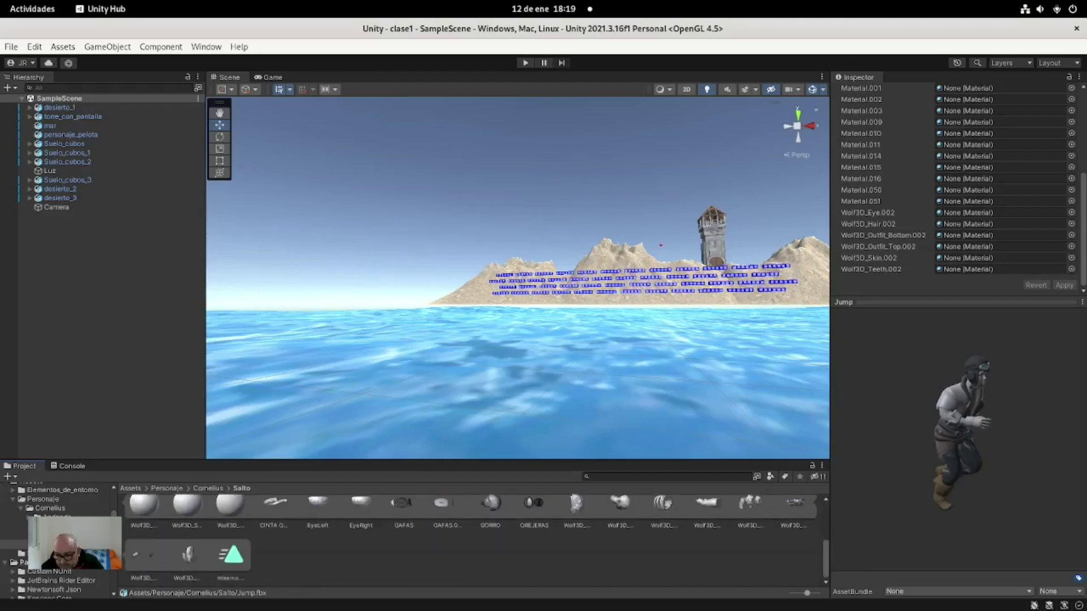
{"action": "scroll", "coordinate": [470, 538], "scroll_direction": "up", "scroll_amount": 5}
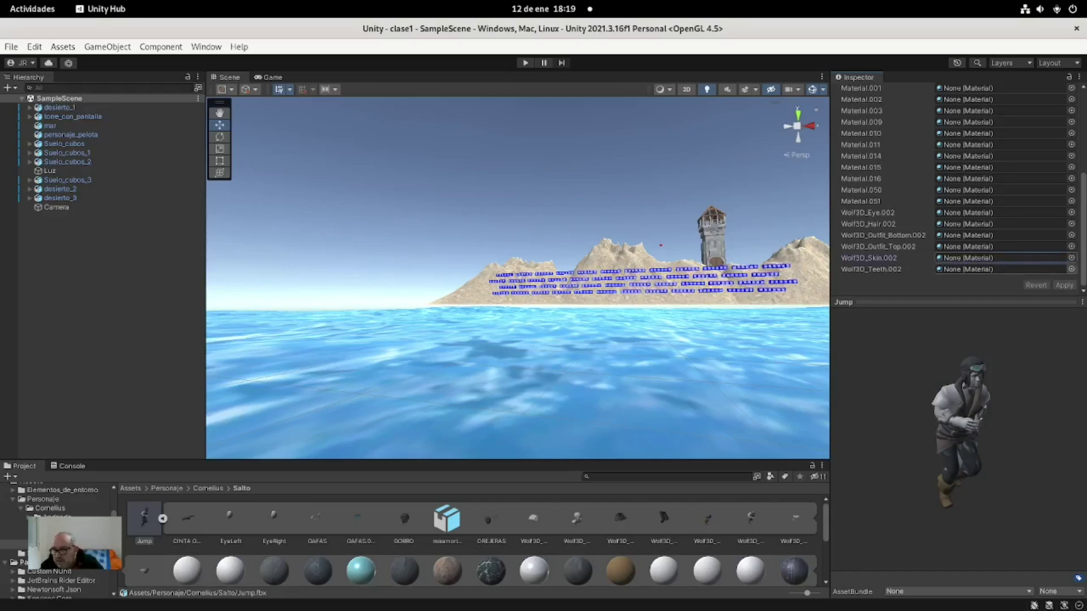
Assign the Wolf3D_Skin.002 material to Jump's Wolf3D_Skin.002 slot.
{"action": "left_click", "coordinate": [1071, 257]}
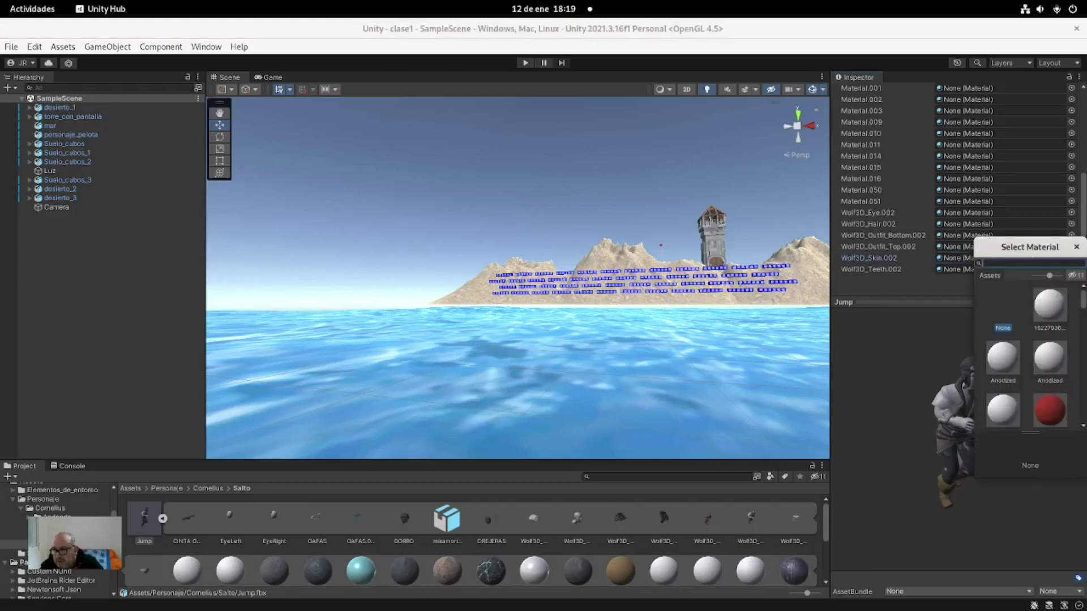
{"action": "scroll", "coordinate": [1027, 357], "scroll_direction": "down", "scroll_amount": 2}
{"action": "scroll", "coordinate": [1026, 356], "scroll_direction": "down", "scroll_amount": 2}
{"action": "scroll", "coordinate": [1027, 356], "scroll_direction": "down", "scroll_amount": 2}
{"action": "scroll", "coordinate": [1026, 356], "scroll_direction": "down", "scroll_amount": 2}
{"action": "scroll", "coordinate": [1027, 357], "scroll_direction": "down", "scroll_amount": 2}
{"action": "scroll", "coordinate": [1026, 357], "scroll_direction": "down", "scroll_amount": 2}
{"action": "scroll", "coordinate": [1026, 356], "scroll_direction": "down", "scroll_amount": 2}
{"action": "scroll", "coordinate": [1026, 357], "scroll_direction": "down", "scroll_amount": 2}
{"action": "scroll", "coordinate": [1026, 357], "scroll_direction": "down", "scroll_amount": 2}
{"action": "scroll", "coordinate": [1027, 357], "scroll_direction": "down", "scroll_amount": 2}
{"action": "scroll", "coordinate": [1026, 356], "scroll_direction": "down", "scroll_amount": 2}
{"action": "scroll", "coordinate": [1026, 357], "scroll_direction": "down", "scroll_amount": 2}
{"action": "scroll", "coordinate": [1026, 357], "scroll_direction": "down", "scroll_amount": 2}
{"action": "scroll", "coordinate": [1026, 356], "scroll_direction": "down", "scroll_amount": 2}
{"action": "scroll", "coordinate": [1027, 357], "scroll_direction": "down", "scroll_amount": 2}
{"action": "scroll", "coordinate": [1027, 356], "scroll_direction": "down", "scroll_amount": 2}
{"action": "scroll", "coordinate": [1027, 356], "scroll_direction": "down", "scroll_amount": 2}
{"action": "scroll", "coordinate": [1027, 357], "scroll_direction": "down", "scroll_amount": 2}
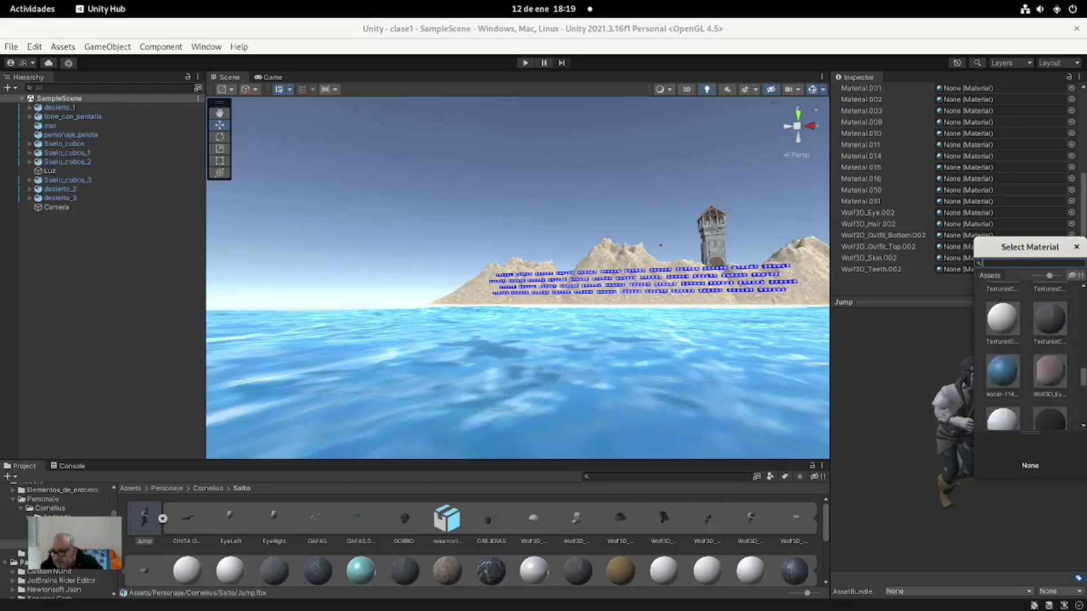
{"action": "scroll", "coordinate": [1027, 356], "scroll_direction": "down", "scroll_amount": 2}
{"action": "scroll", "coordinate": [1027, 357], "scroll_direction": "down", "scroll_amount": 1}
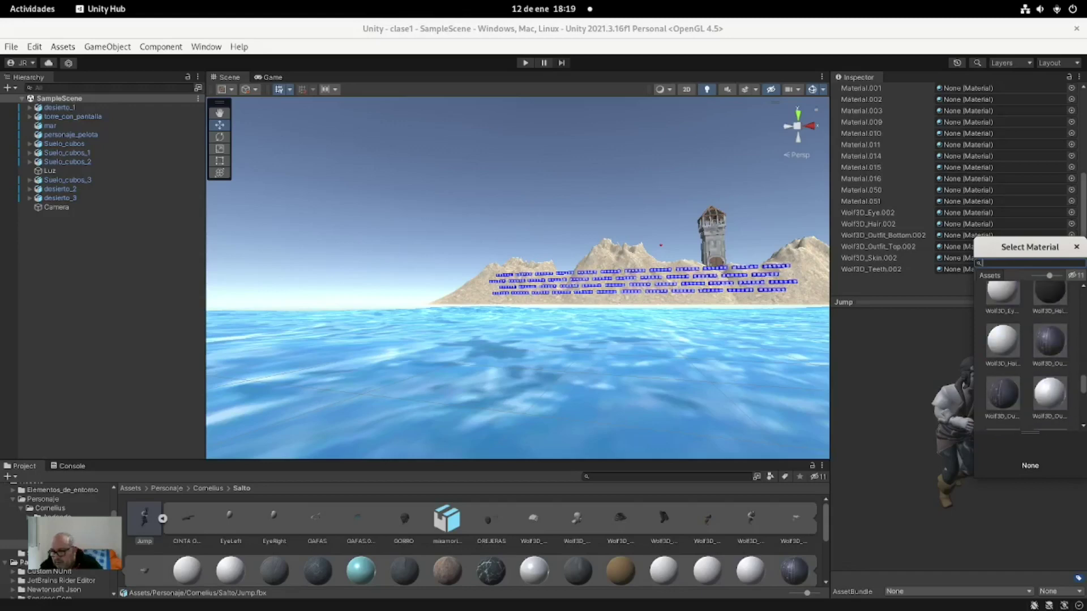
{"action": "scroll", "coordinate": [1026, 356], "scroll_direction": "down", "scroll_amount": 1}
{"action": "scroll", "coordinate": [1026, 357], "scroll_direction": "up", "scroll_amount": 1}
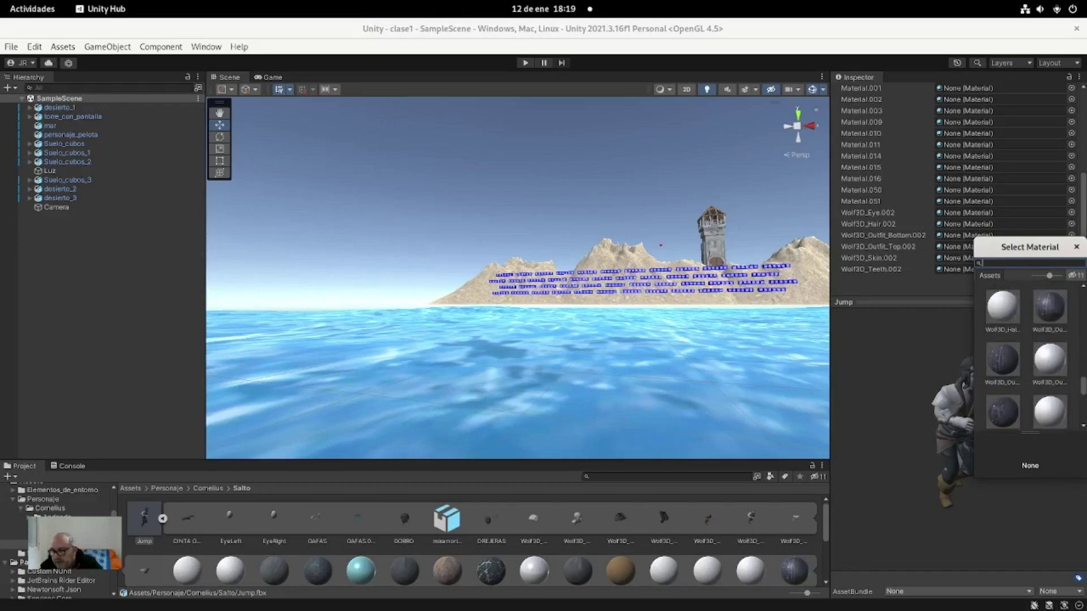
{"action": "scroll", "coordinate": [1026, 357], "scroll_direction": "down", "scroll_amount": 1}
{"action": "scroll", "coordinate": [1026, 357], "scroll_direction": "down", "scroll_amount": 2}
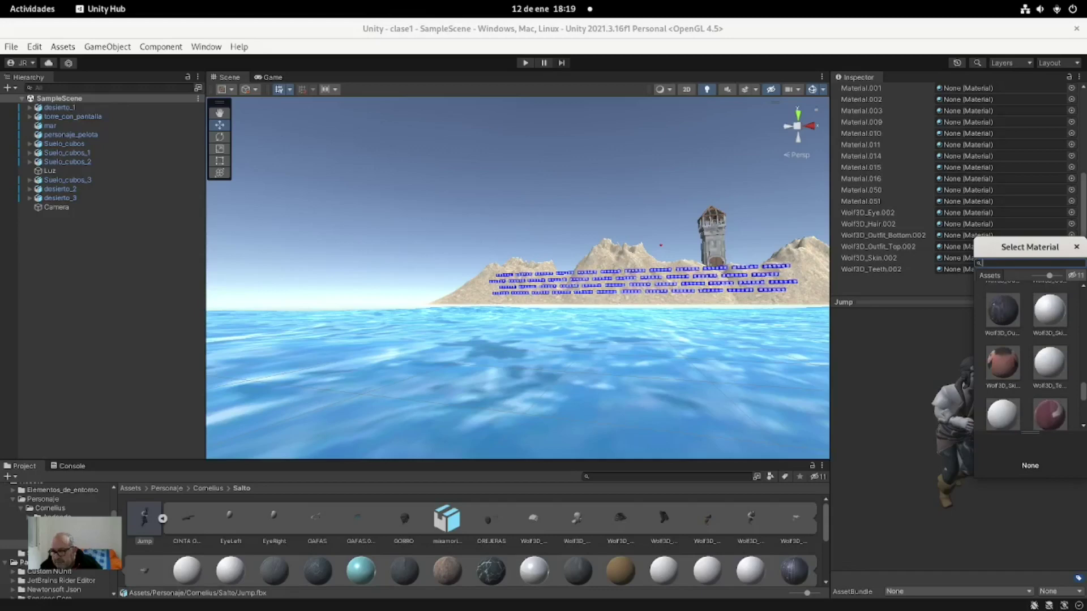
{"action": "double_click", "coordinate": [1003, 364]}
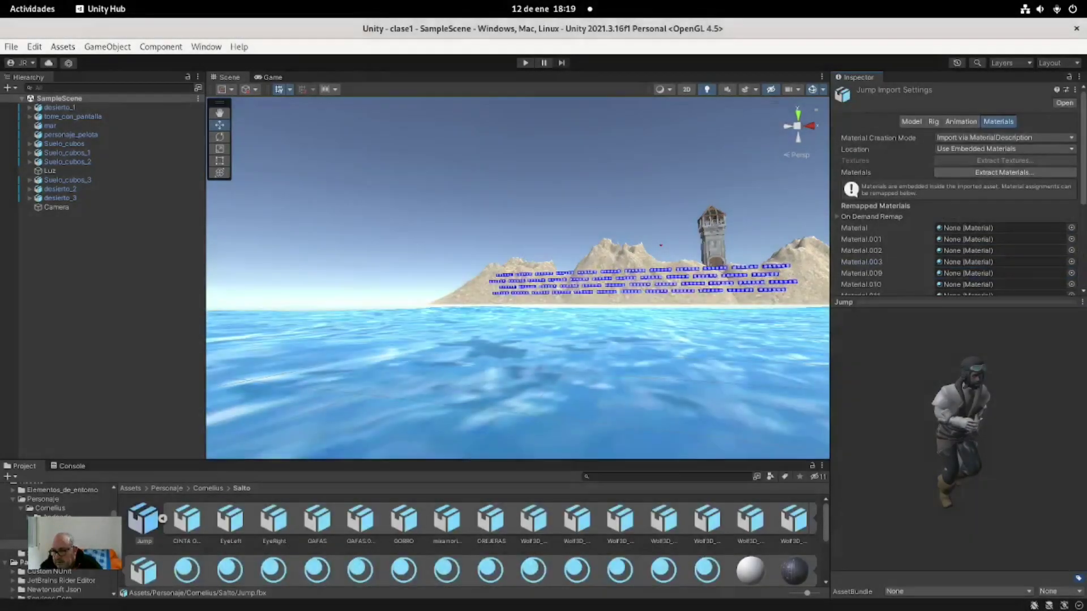
Assign the Wolf3D_Eye.002 material to Jump's Wolf3D_Eye.002 slot.
{"action": "scroll", "coordinate": [956, 186], "scroll_direction": "down", "scroll_amount": 3}
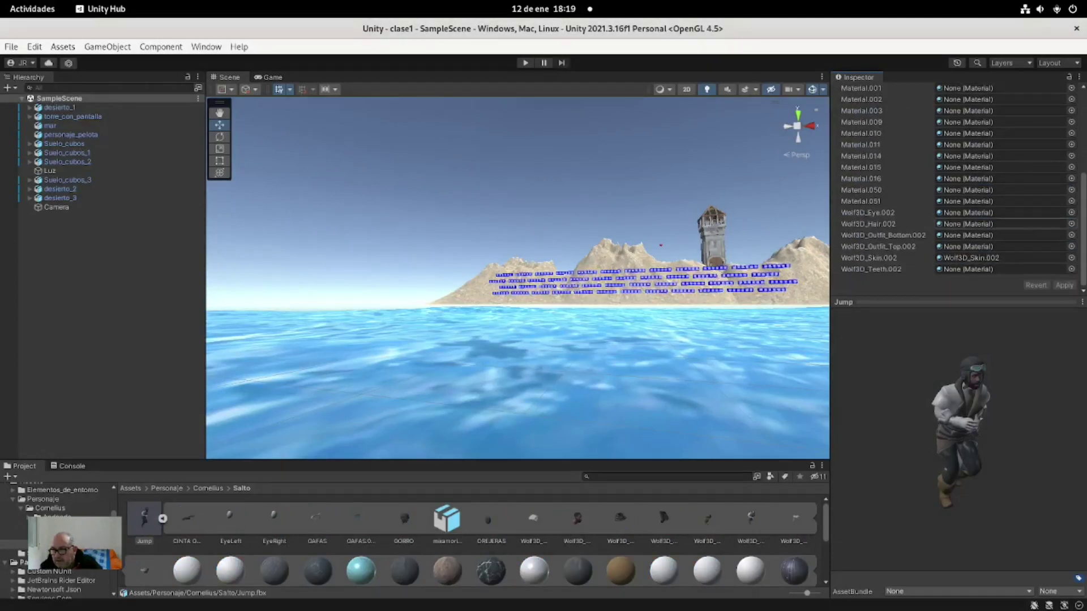
{"action": "left_click", "coordinate": [1071, 213]}
{"action": "scroll", "coordinate": [1025, 312], "scroll_direction": "down", "scroll_amount": 2}
{"action": "scroll", "coordinate": [1026, 311], "scroll_direction": "down", "scroll_amount": 2}
{"action": "scroll", "coordinate": [1025, 311], "scroll_direction": "down", "scroll_amount": 2}
{"action": "scroll", "coordinate": [1026, 311], "scroll_direction": "down", "scroll_amount": 2}
{"action": "scroll", "coordinate": [1026, 311], "scroll_direction": "down", "scroll_amount": 1}
{"action": "scroll", "coordinate": [1026, 311], "scroll_direction": "down", "scroll_amount": 2}
{"action": "scroll", "coordinate": [1026, 312], "scroll_direction": "down", "scroll_amount": 1}
{"action": "scroll", "coordinate": [1026, 311], "scroll_direction": "down", "scroll_amount": 1}
{"action": "scroll", "coordinate": [1026, 312], "scroll_direction": "down", "scroll_amount": 2}
{"action": "scroll", "coordinate": [1025, 312], "scroll_direction": "down", "scroll_amount": 2}
{"action": "scroll", "coordinate": [1026, 311], "scroll_direction": "down", "scroll_amount": 2}
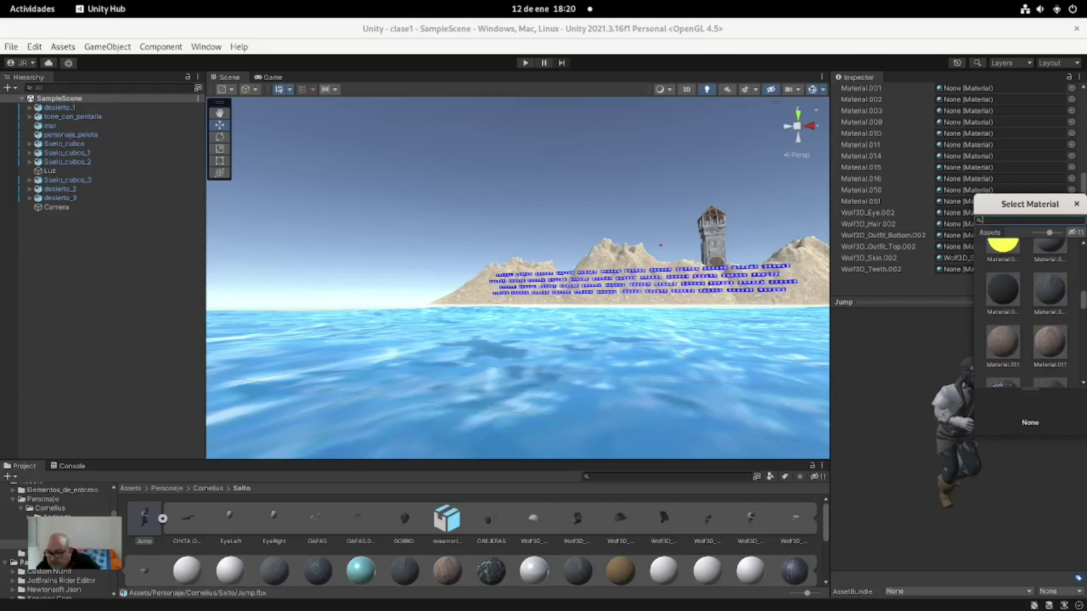
{"action": "scroll", "coordinate": [1026, 312], "scroll_direction": "up", "scroll_amount": 1}
{"action": "scroll", "coordinate": [1026, 311], "scroll_direction": "up", "scroll_amount": 1}
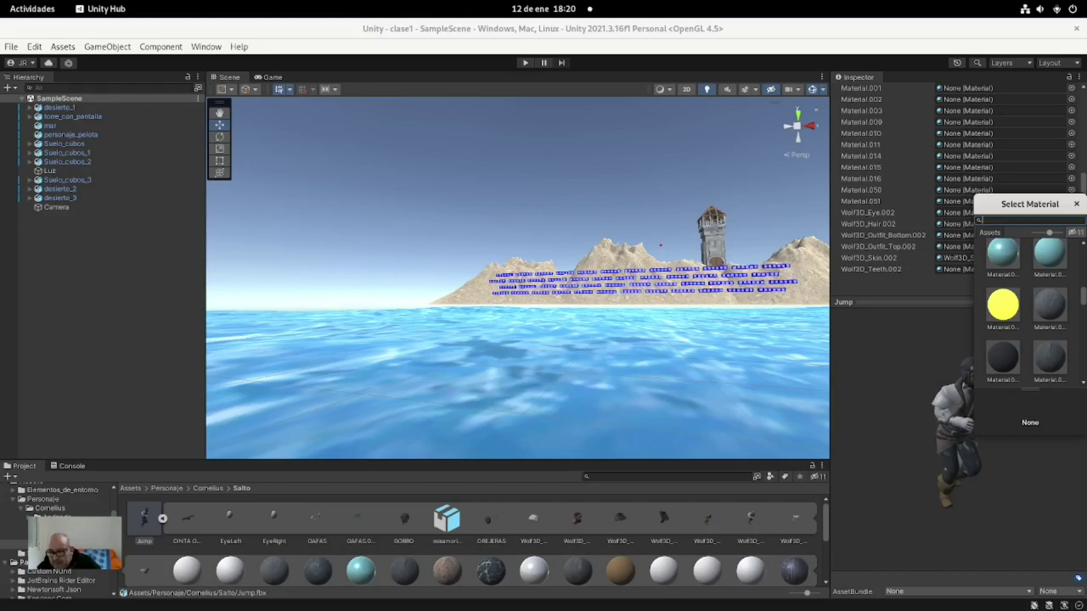
{"action": "scroll", "coordinate": [1026, 312], "scroll_direction": "down", "scroll_amount": 1}
{"action": "scroll", "coordinate": [1026, 312], "scroll_direction": "down", "scroll_amount": 1}
{"action": "scroll", "coordinate": [1025, 311], "scroll_direction": "down", "scroll_amount": 1}
{"action": "scroll", "coordinate": [1026, 311], "scroll_direction": "down", "scroll_amount": 1}
{"action": "scroll", "coordinate": [1026, 312], "scroll_direction": "down", "scroll_amount": 1}
{"action": "scroll", "coordinate": [1026, 312], "scroll_direction": "down", "scroll_amount": 1}
{"action": "scroll", "coordinate": [1026, 311], "scroll_direction": "down", "scroll_amount": 1}
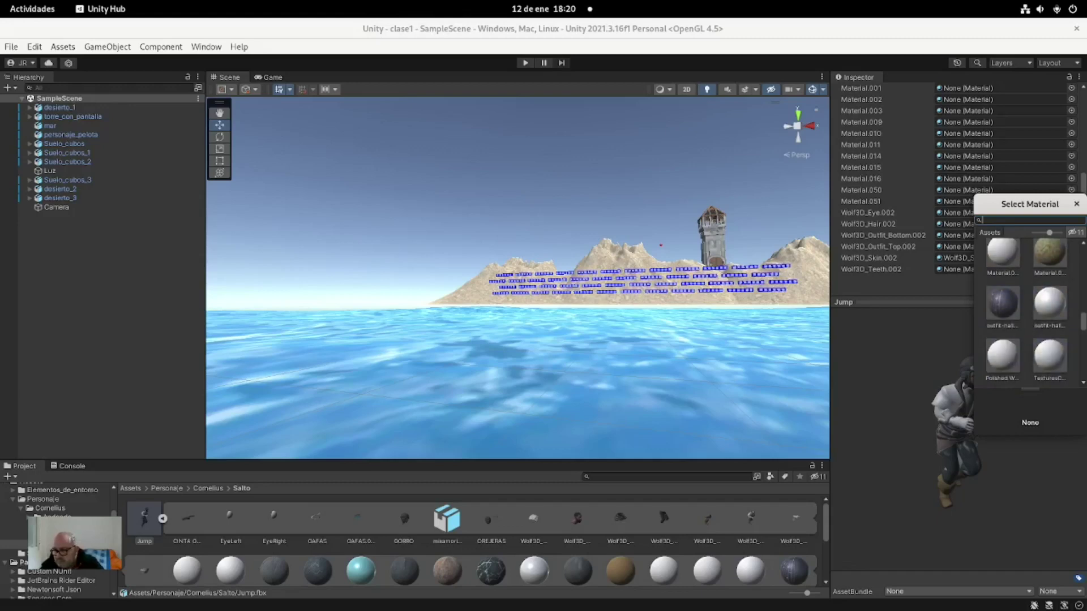
{"action": "scroll", "coordinate": [1026, 312], "scroll_direction": "down", "scroll_amount": 1}
{"action": "scroll", "coordinate": [1026, 311], "scroll_direction": "down", "scroll_amount": 2}
{"action": "scroll", "coordinate": [1025, 311], "scroll_direction": "down", "scroll_amount": 1}
{"action": "scroll", "coordinate": [1026, 312], "scroll_direction": "down", "scroll_amount": 1}
{"action": "double_click", "coordinate": [1003, 346]}
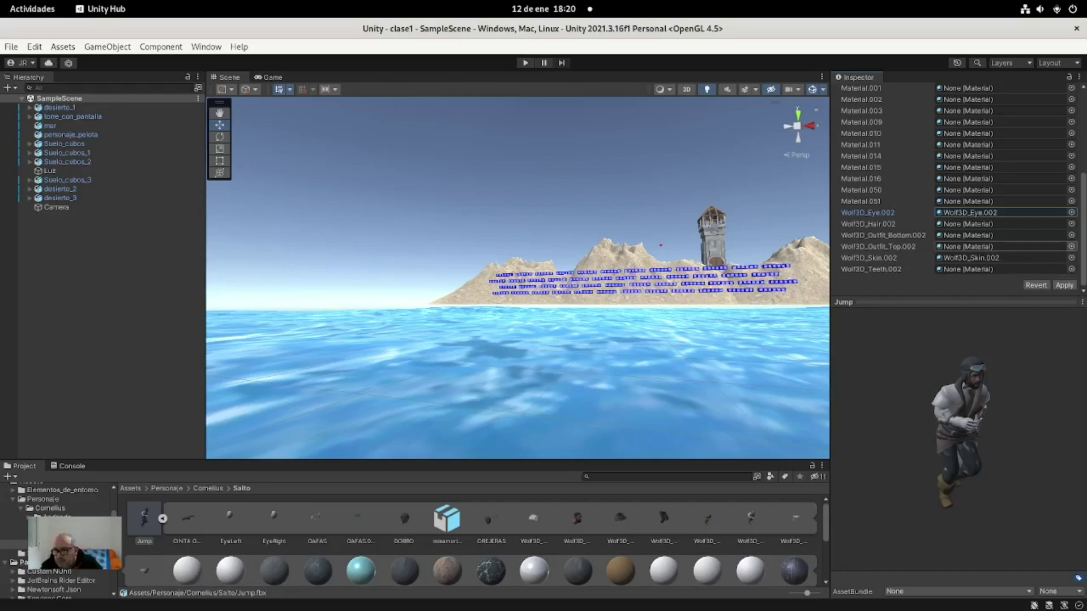
Assign the material named Material to the Wolf3D_Outfit_Top.002 slot and apply the remapping.
{"action": "left_click", "coordinate": [1072, 246]}
{"action": "scroll", "coordinate": [1025, 345], "scroll_direction": "down", "scroll_amount": 2}
{"action": "scroll", "coordinate": [1026, 346], "scroll_direction": "down", "scroll_amount": 2}
{"action": "scroll", "coordinate": [1025, 345], "scroll_direction": "down", "scroll_amount": 2}
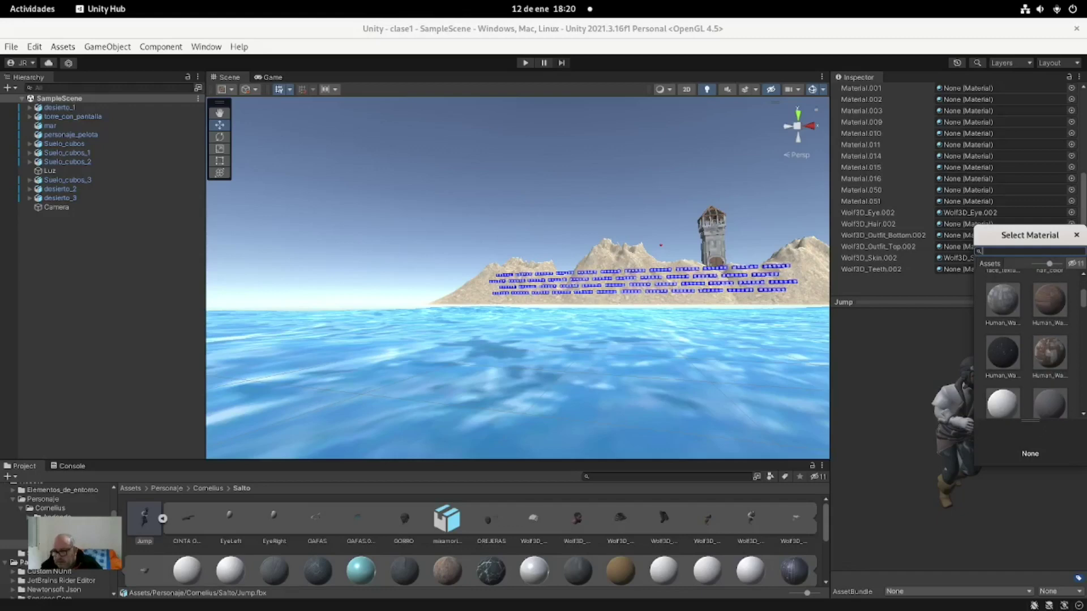
{"action": "scroll", "coordinate": [1025, 345], "scroll_direction": "down", "scroll_amount": 1}
{"action": "double_click", "coordinate": [1002, 351]}
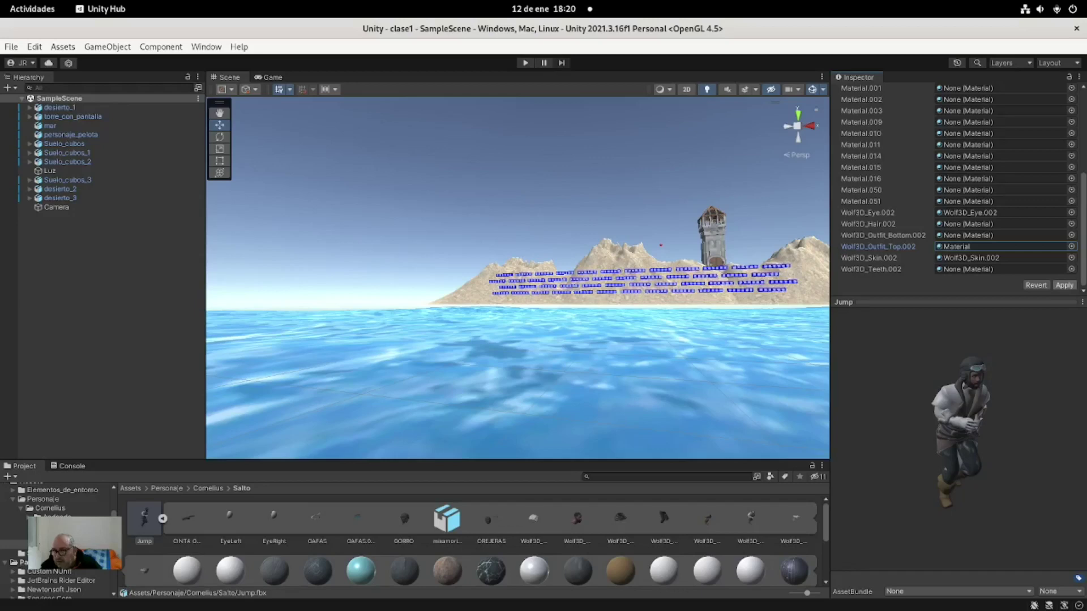
{"action": "left_click", "coordinate": [1064, 285]}
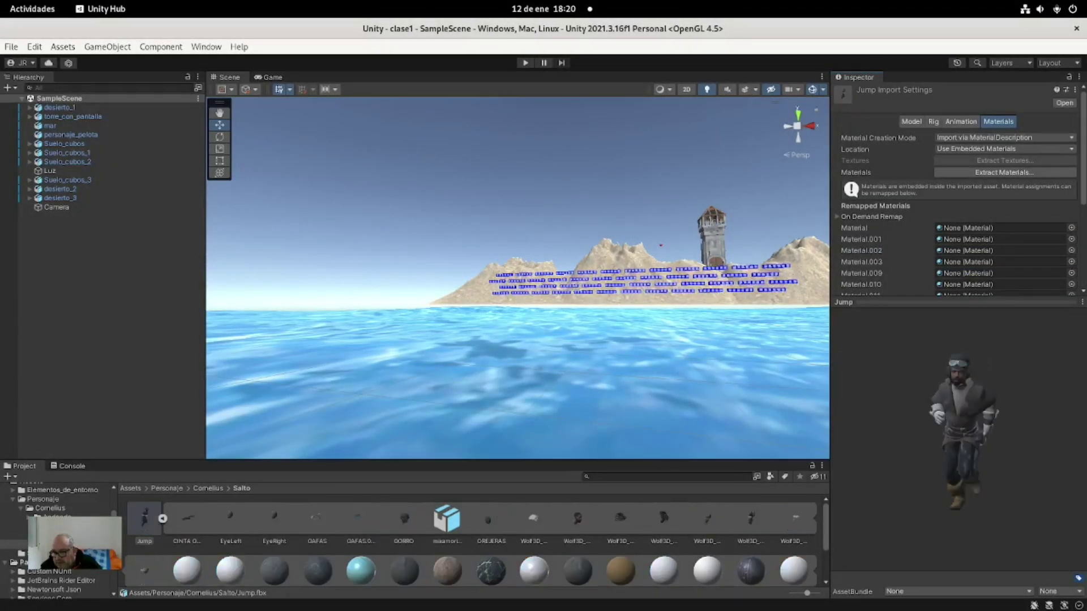
Replace it with the Wolf3D_Outfit_Top.002 material and apply the corrected remapping.
{"action": "scroll", "coordinate": [990, 238], "scroll_direction": "down", "scroll_amount": 2}
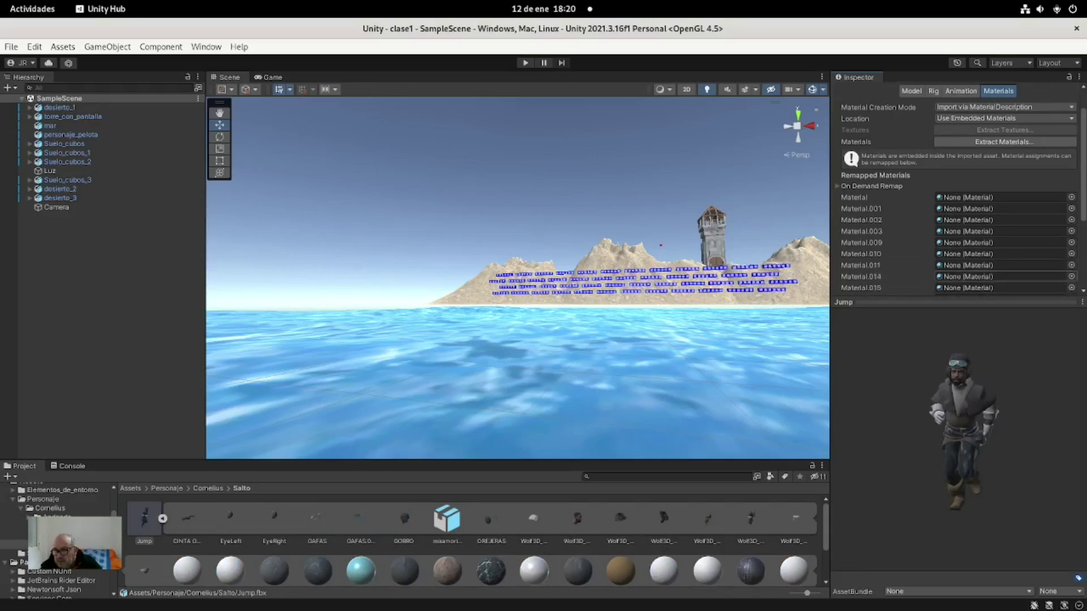
{"action": "scroll", "coordinate": [991, 266], "scroll_direction": "down", "scroll_amount": 4}
{"action": "scroll", "coordinate": [990, 266], "scroll_direction": "down", "scroll_amount": 4}
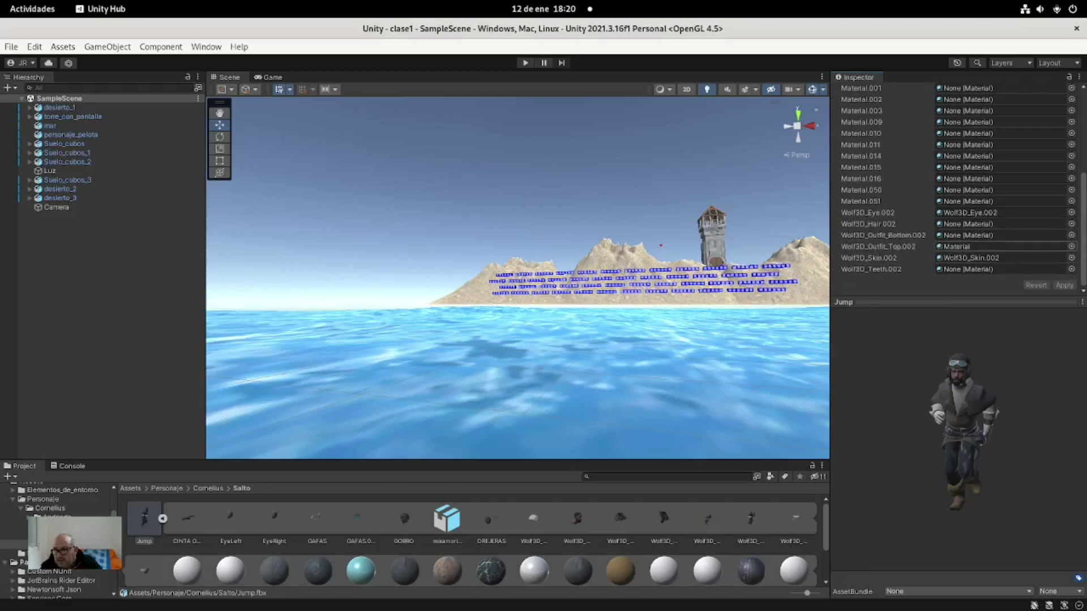
{"action": "left_click", "coordinate": [1071, 246]}
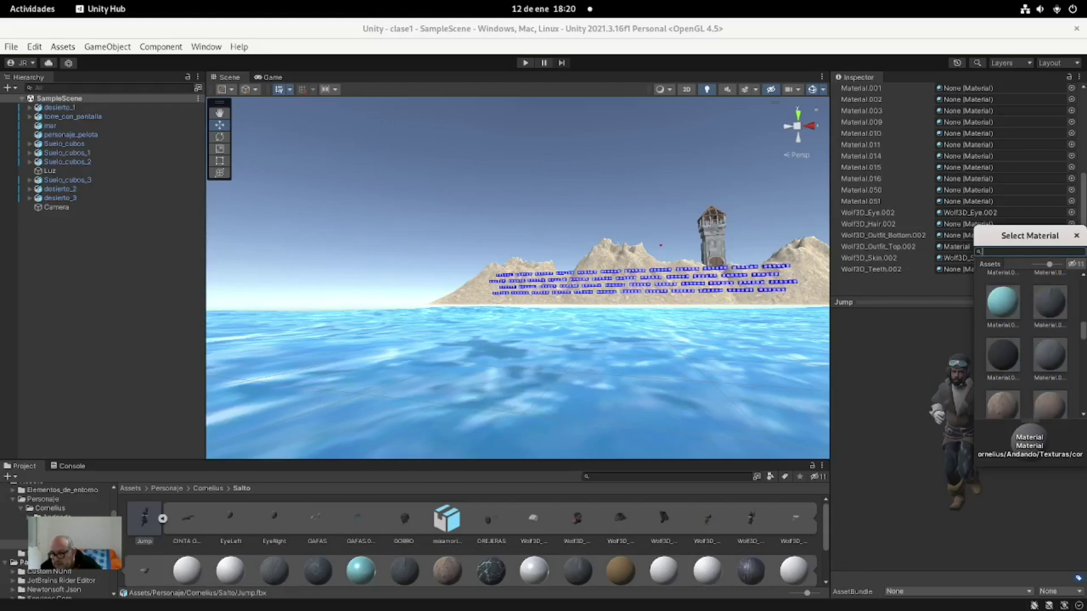
{"action": "scroll", "coordinate": [1025, 346], "scroll_direction": "down", "scroll_amount": 1}
{"action": "scroll", "coordinate": [1026, 346], "scroll_direction": "down", "scroll_amount": 1}
{"action": "scroll", "coordinate": [1025, 345], "scroll_direction": "down", "scroll_amount": 1}
{"action": "scroll", "coordinate": [1026, 345], "scroll_direction": "down", "scroll_amount": 1}
{"action": "scroll", "coordinate": [1026, 346], "scroll_direction": "down", "scroll_amount": 1}
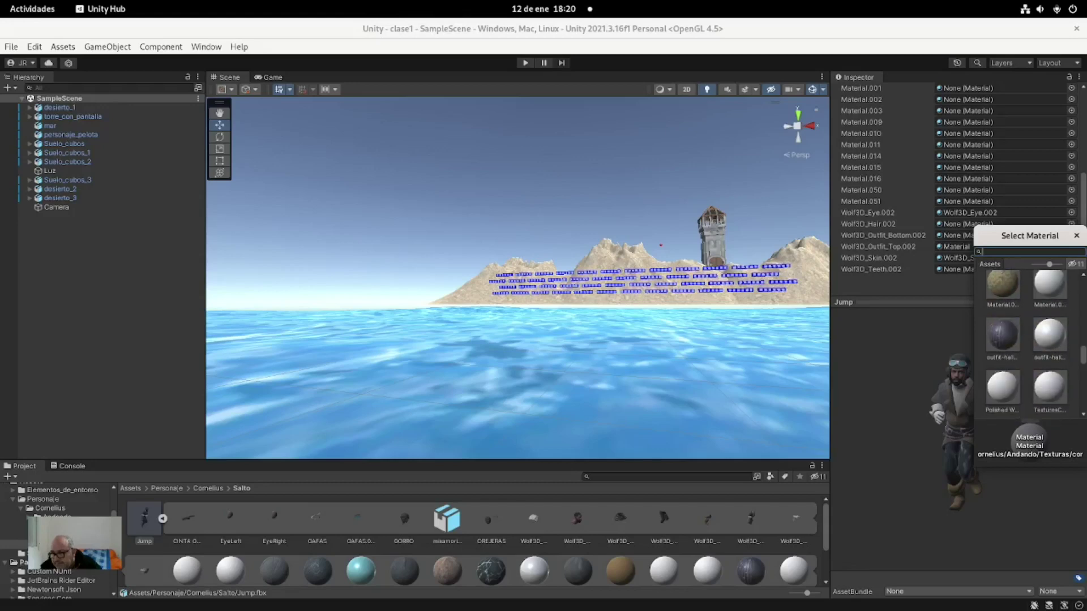
{"action": "scroll", "coordinate": [1026, 345], "scroll_direction": "down", "scroll_amount": 1}
{"action": "scroll", "coordinate": [1025, 345], "scroll_direction": "up", "scroll_amount": 1}
{"action": "scroll", "coordinate": [1026, 345], "scroll_direction": "down", "scroll_amount": 1}
{"action": "scroll", "coordinate": [1026, 346], "scroll_direction": "down", "scroll_amount": 1}
{"action": "scroll", "coordinate": [1026, 346], "scroll_direction": "down", "scroll_amount": 1}
{"action": "scroll", "coordinate": [1026, 346], "scroll_direction": "down", "scroll_amount": 1}
{"action": "scroll", "coordinate": [1025, 346], "scroll_direction": "down", "scroll_amount": 2}
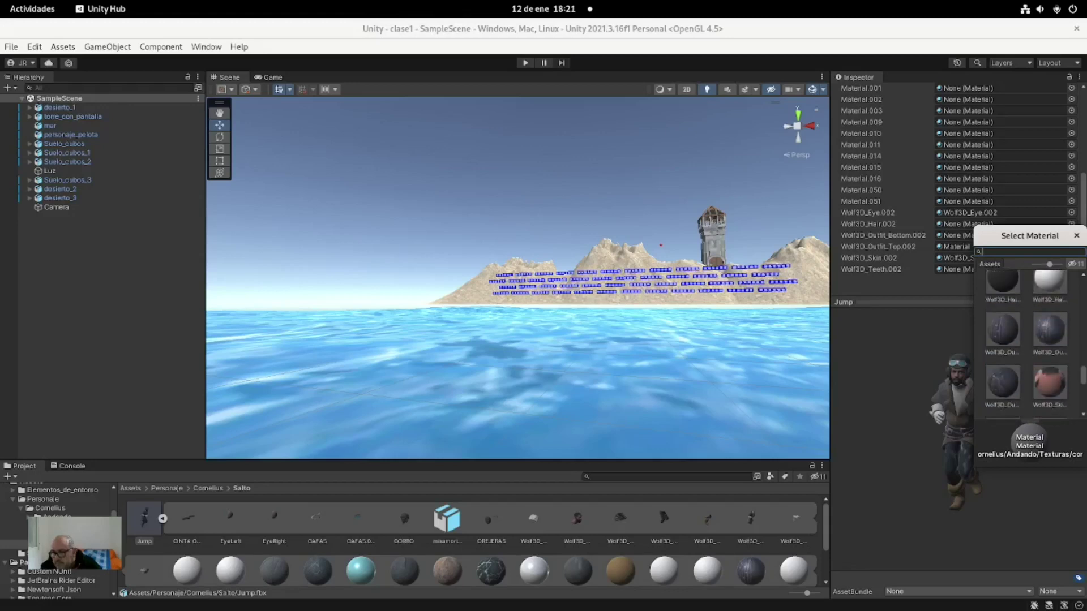
{"action": "double_click", "coordinate": [1003, 382]}
{"action": "left_click", "coordinate": [1065, 286]}
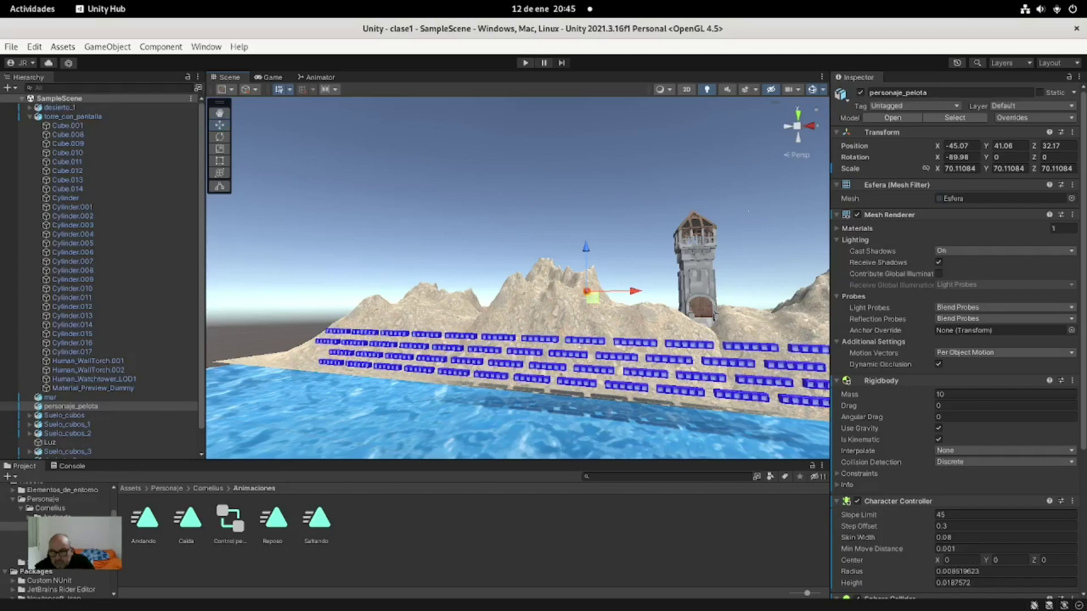
{"action": "key", "text": "shift+d"}
{"action": "left_click", "coordinate": [70, 406]}
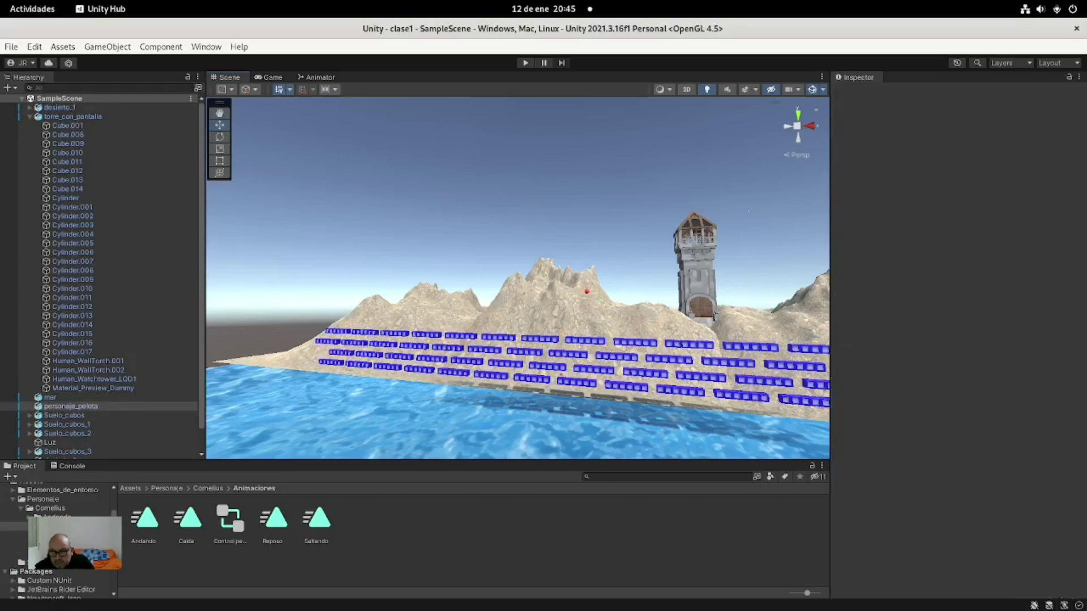
{"action": "double_click", "coordinate": [71, 406]}
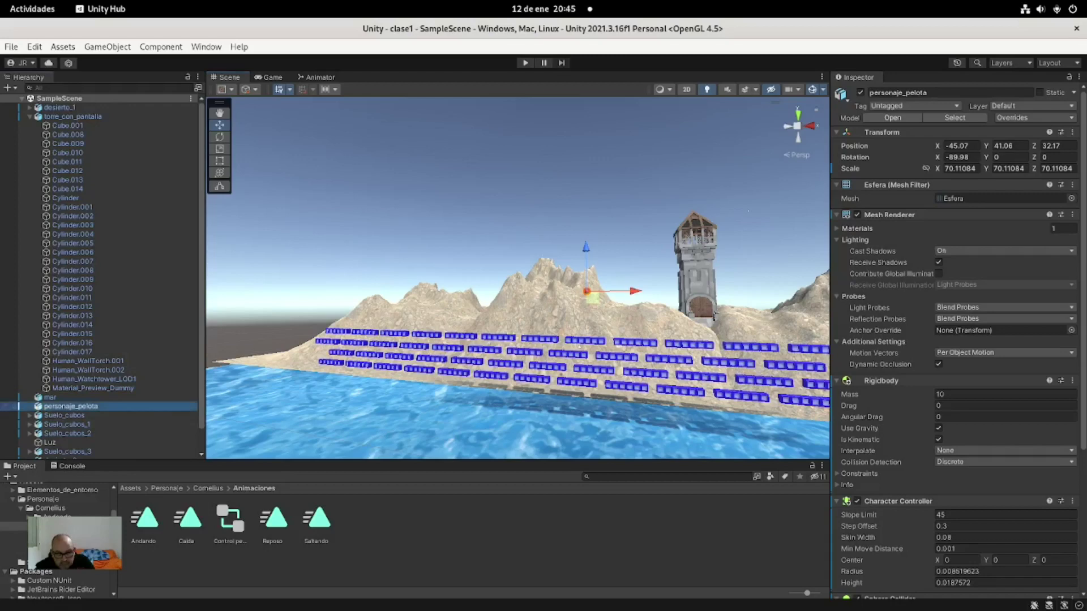
{"action": "scroll", "coordinate": [517, 278], "scroll_direction": "down", "scroll_amount": 5}
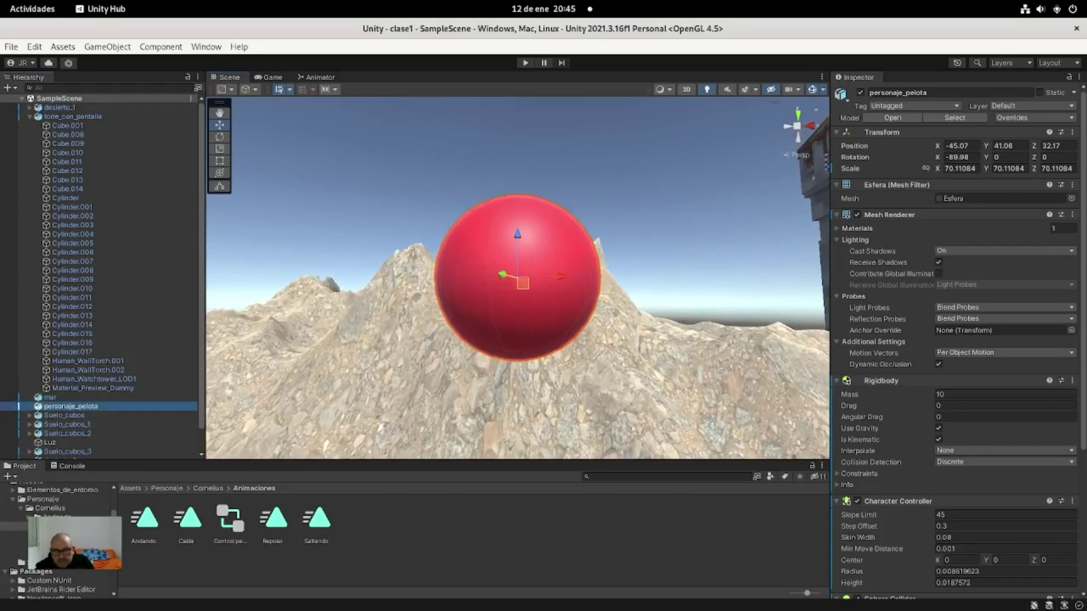
{"action": "scroll", "coordinate": [518, 277], "scroll_direction": "down", "scroll_amount": 2}
{"action": "scroll", "coordinate": [517, 277], "scroll_direction": "down", "scroll_amount": 1}
{"action": "scroll", "coordinate": [517, 278], "scroll_direction": "down", "scroll_amount": 3}
{"action": "scroll", "coordinate": [518, 277], "scroll_direction": "down", "scroll_amount": 2}
{"action": "scroll", "coordinate": [517, 278], "scroll_direction": "down", "scroll_amount": 1}
{"action": "scroll", "coordinate": [518, 278], "scroll_direction": "down", "scroll_amount": 1}
{"action": "scroll", "coordinate": [518, 278], "scroll_direction": "down", "scroll_amount": 1}
{"action": "scroll", "coordinate": [517, 277], "scroll_direction": "down", "scroll_amount": 1}
{"action": "scroll", "coordinate": [517, 277], "scroll_direction": "down", "scroll_amount": 1}
{"action": "scroll", "coordinate": [517, 277], "scroll_direction": "down", "scroll_amount": 1}
{"action": "scroll", "coordinate": [517, 277], "scroll_direction": "down", "scroll_amount": 1}
{"action": "scroll", "coordinate": [518, 277], "scroll_direction": "down", "scroll_amount": 1}
{"action": "scroll", "coordinate": [517, 278], "scroll_direction": "down", "scroll_amount": 1}
{"action": "scroll", "coordinate": [517, 277], "scroll_direction": "down", "scroll_amount": 1}
{"action": "scroll", "coordinate": [518, 278], "scroll_direction": "down", "scroll_amount": 1}
{"action": "scroll", "coordinate": [518, 277], "scroll_direction": "down", "scroll_amount": 1}
{"action": "scroll", "coordinate": [517, 277], "scroll_direction": "down", "scroll_amount": 1}
{"action": "scroll", "coordinate": [517, 278], "scroll_direction": "down", "scroll_amount": 1}
{"action": "scroll", "coordinate": [517, 278], "scroll_direction": "down", "scroll_amount": 1}
{"action": "scroll", "coordinate": [517, 277], "scroll_direction": "down", "scroll_amount": 1}
{"action": "scroll", "coordinate": [517, 278], "scroll_direction": "down", "scroll_amount": 1}
{"action": "scroll", "coordinate": [517, 277], "scroll_direction": "down", "scroll_amount": 1}
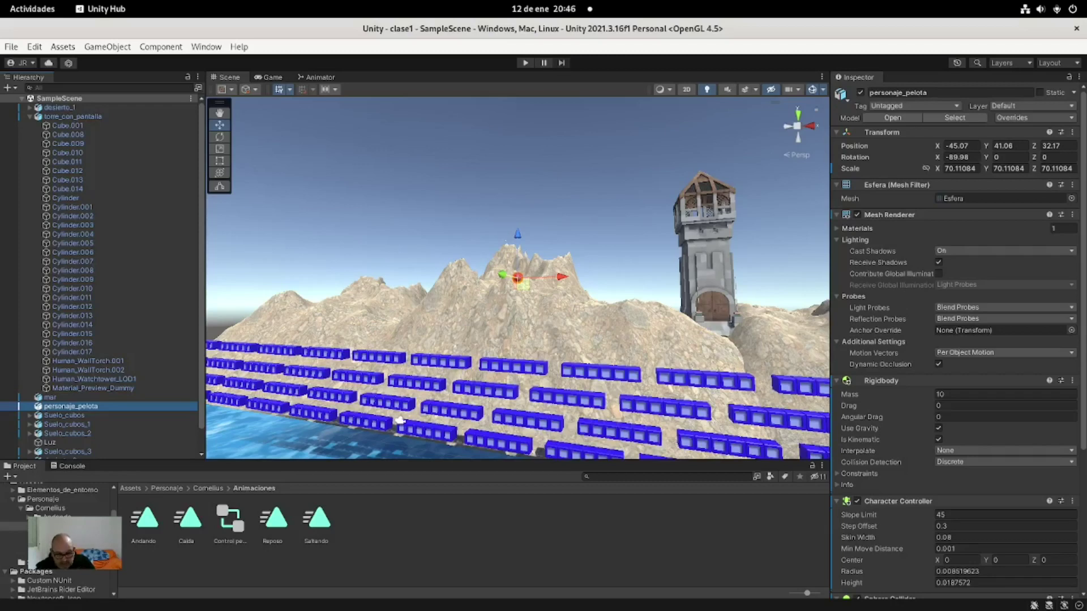
Open Cornelius > Reposo in the Project window and select the en_reposo model.
{"action": "left_click", "coordinate": [29, 517]}
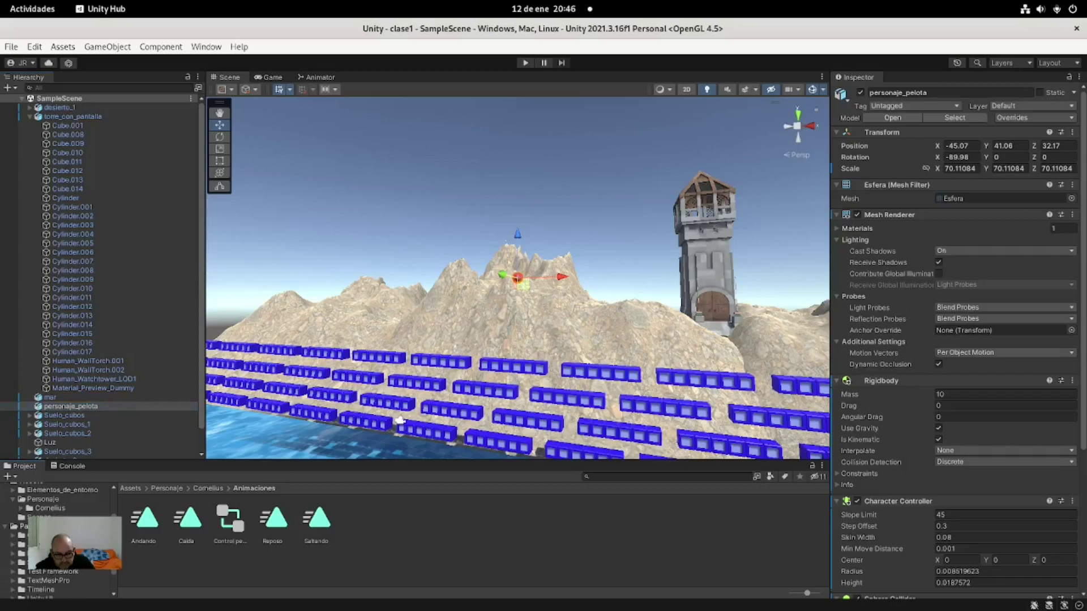
{"action": "left_click", "coordinate": [49, 508]}
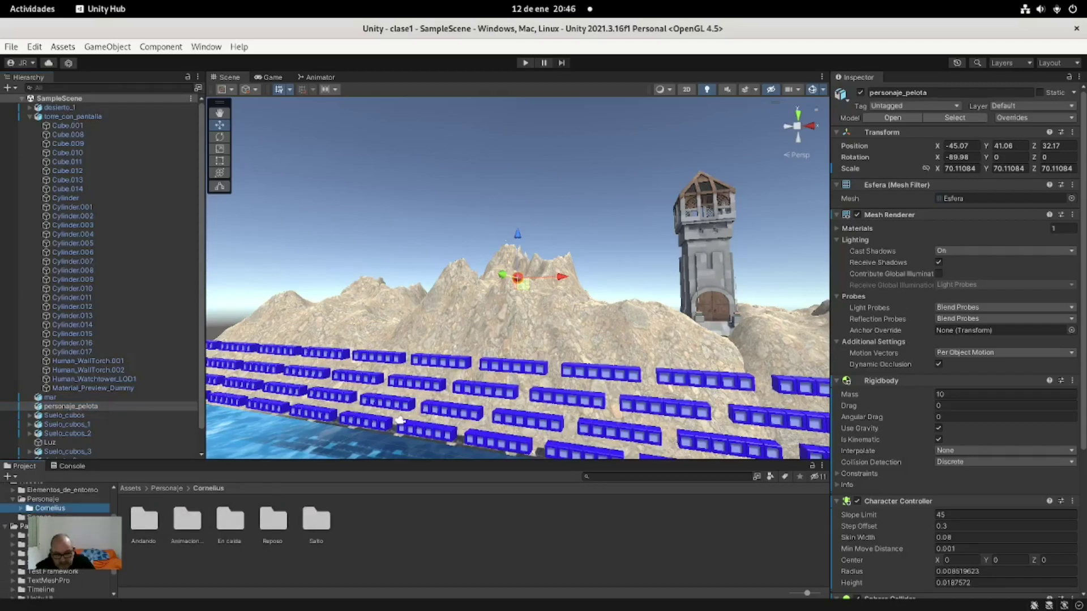
{"action": "left_click", "coordinate": [273, 519]}
{"action": "double_click", "coordinate": [273, 519]}
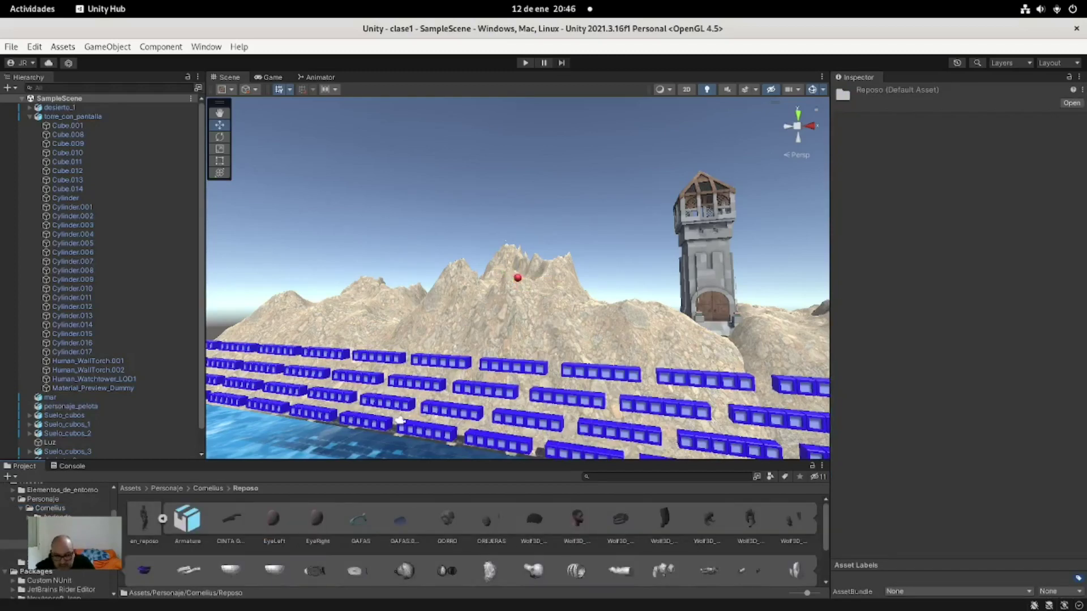
{"action": "left_click", "coordinate": [143, 520]}
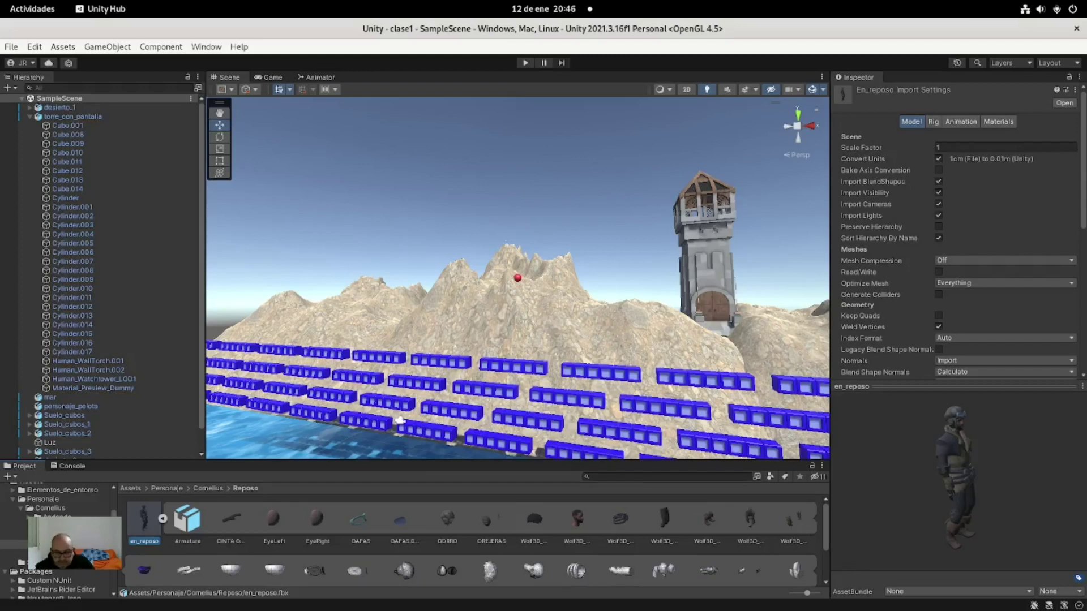
Drag the en_reposo model from the Project into the scene.
{"action": "left_click_drag", "start_coordinate": [216, 486], "coordinate": [376, 332]}
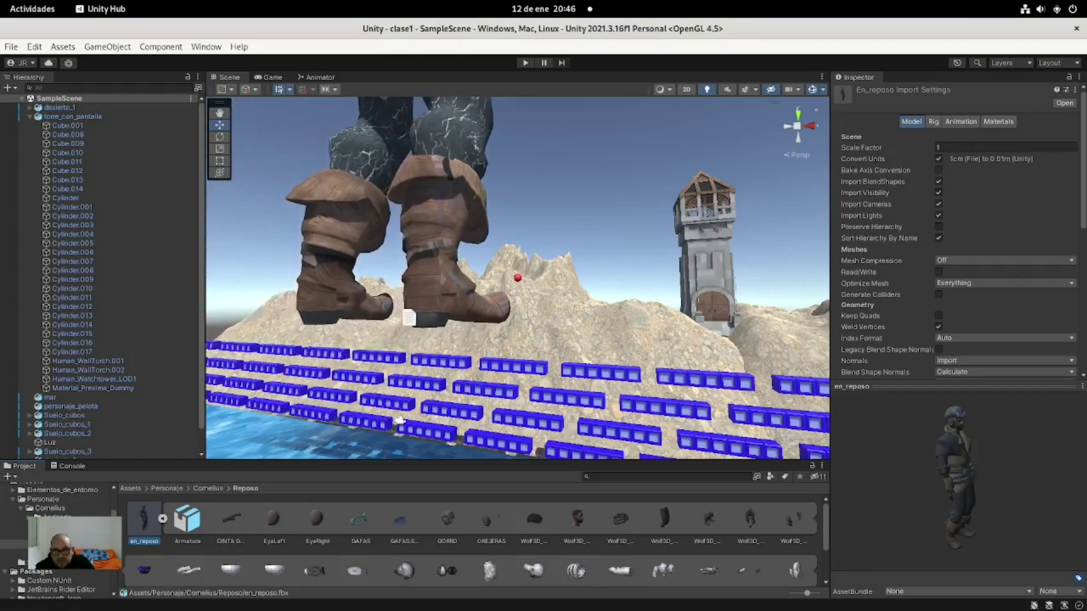
{"action": "left_click_drag", "start_coordinate": [376, 333], "coordinate": [461, 297]}
{"action": "scroll", "coordinate": [411, 406], "scroll_direction": "down", "scroll_amount": 2}
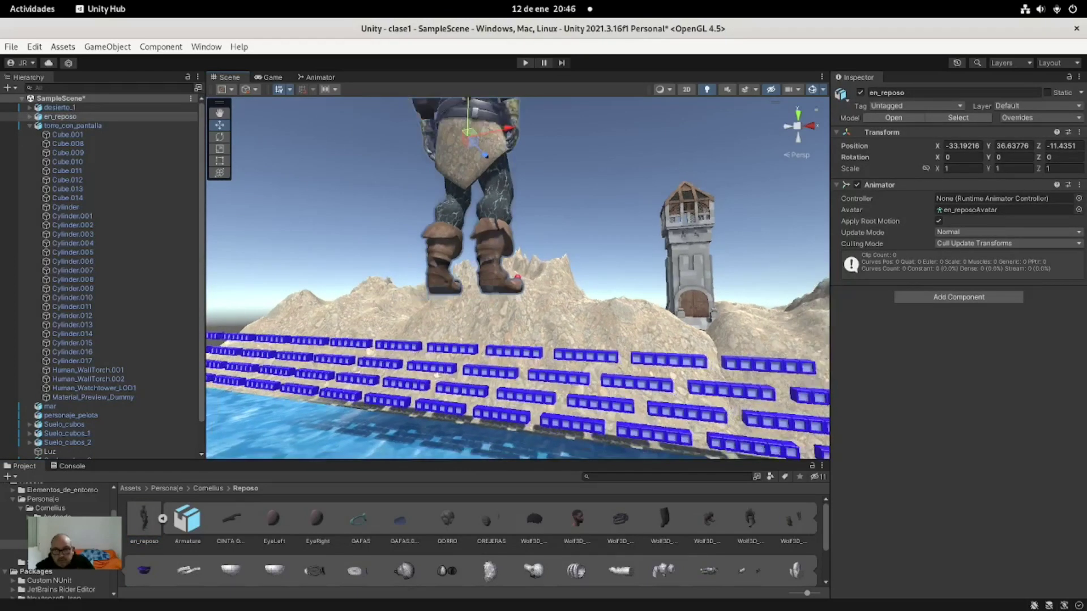
{"action": "scroll", "coordinate": [412, 405], "scroll_direction": "down", "scroll_amount": 2}
{"action": "scroll", "coordinate": [412, 406], "scroll_direction": "down", "scroll_amount": 2}
{"action": "scroll", "coordinate": [412, 405], "scroll_direction": "down", "scroll_amount": 1}
{"action": "mouse_move", "coordinate": [518, 278]}
{"action": "right_mouse_down"}
{"action": "mouse_move", "coordinate": [552, 249]}
{"action": "mouse_move", "coordinate": [498, 252]}
{"action": "mouse_move", "coordinate": [561, 252]}
{"action": "right_mouse_up"}
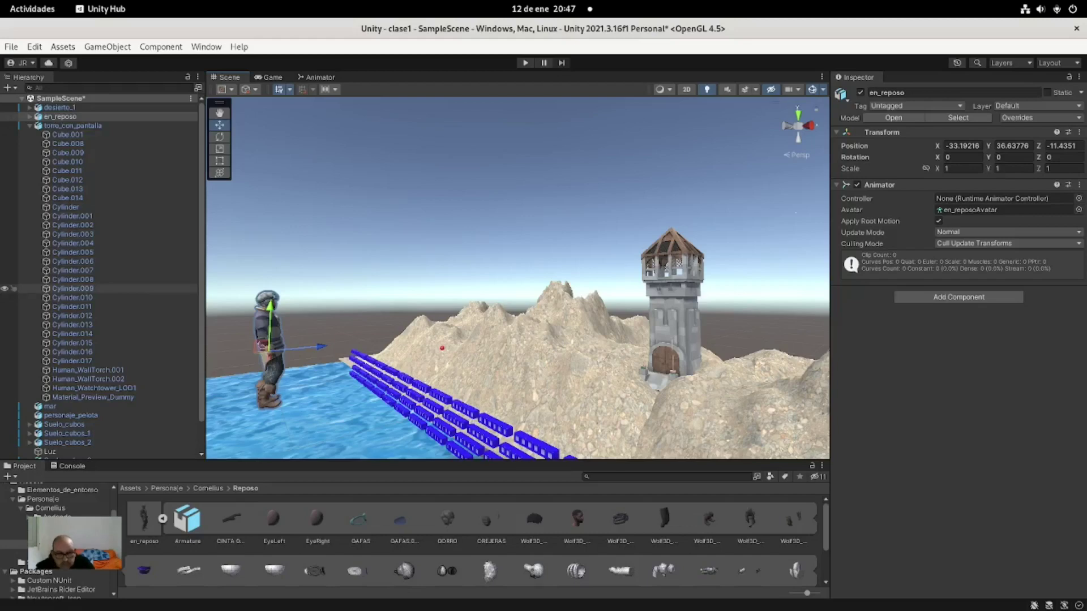
Scale en_reposo down to 0.30777.
{"action": "key", "text": "r"}
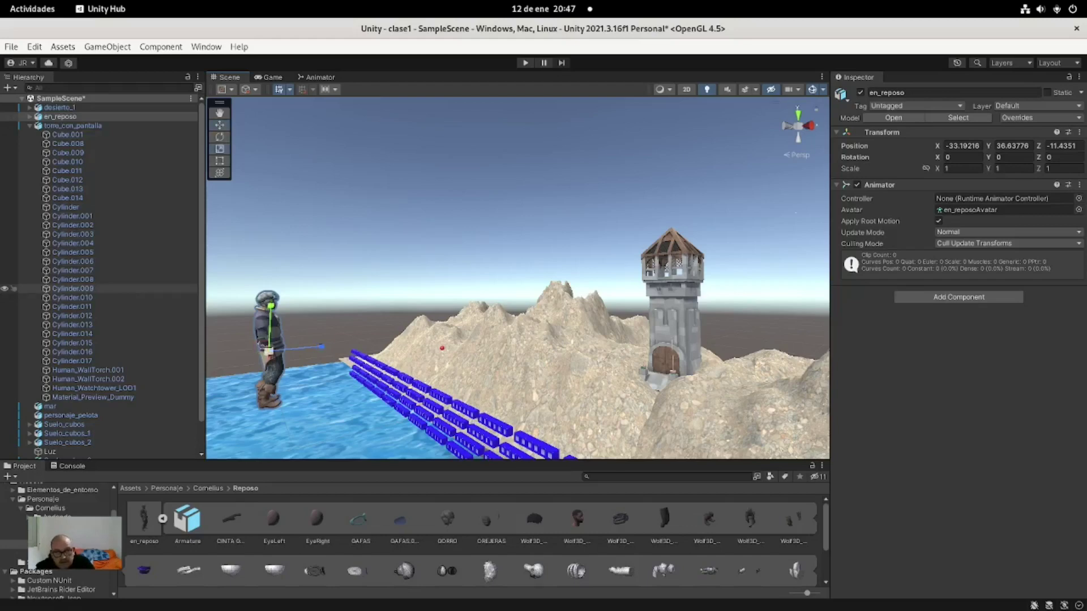
{"action": "left_click_drag", "start_coordinate": [269, 351], "coordinate": [264, 356]}
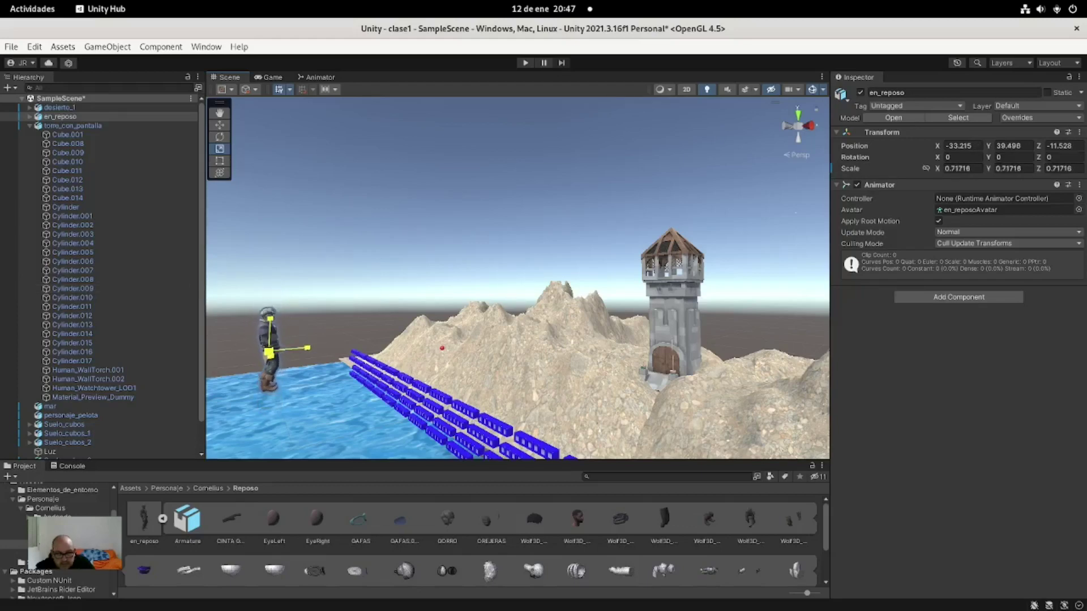
{"action": "key", "text": "f"}
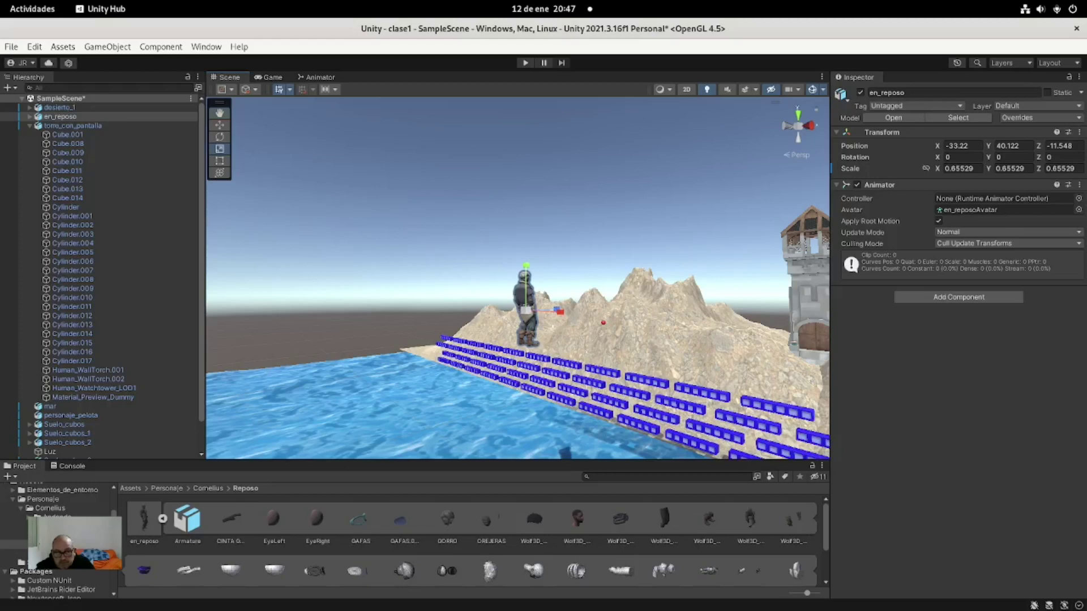
{"action": "mouse_move", "coordinate": [527, 311]}
{"action": "left_mouse_down"}
{"action": "mouse_move", "coordinate": [487, 345]}
{"action": "mouse_move", "coordinate": [436, 348]}
{"action": "left_mouse_up"}
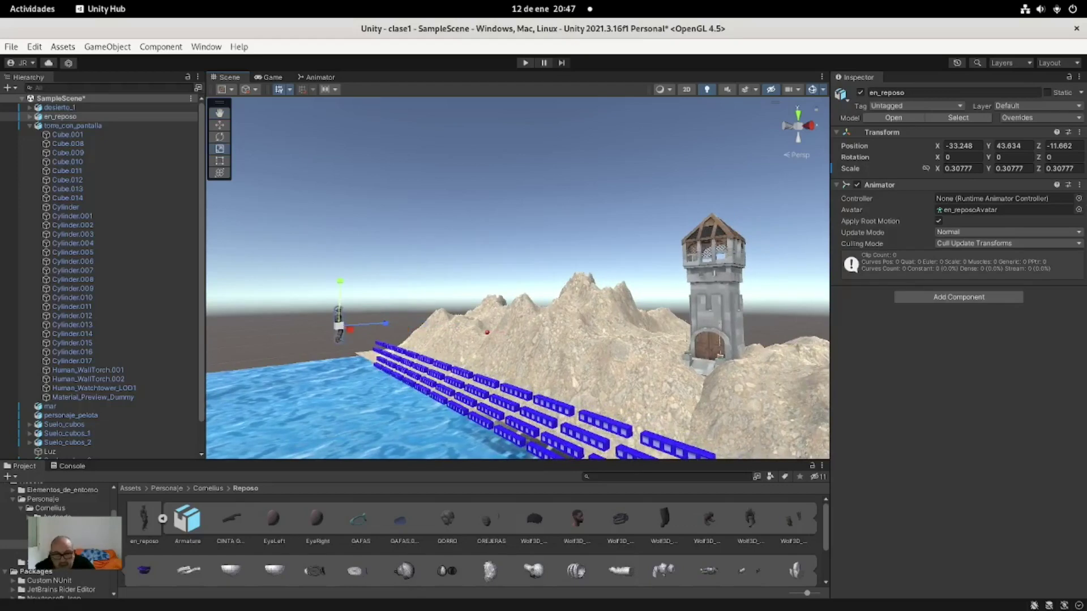
Move en_reposo to the ground beside the tower door, at -10.3, 30.4, 86.7.
{"action": "key", "text": "w"}
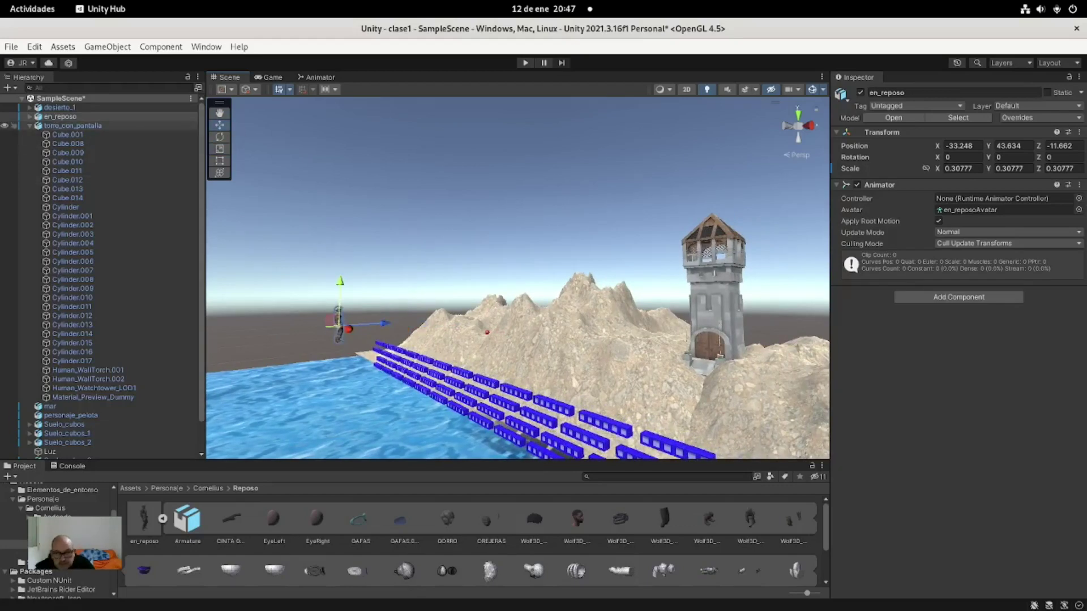
{"action": "left_click_drag", "start_coordinate": [373, 324], "coordinate": [764, 311]}
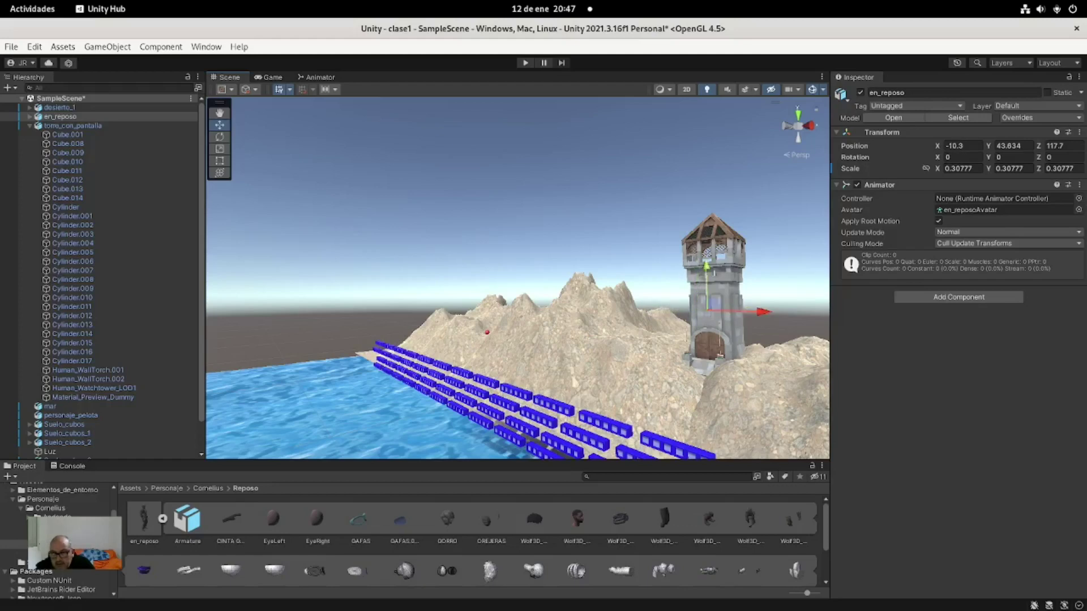
{"action": "left_click_drag", "start_coordinate": [706, 272], "coordinate": [709, 353]}
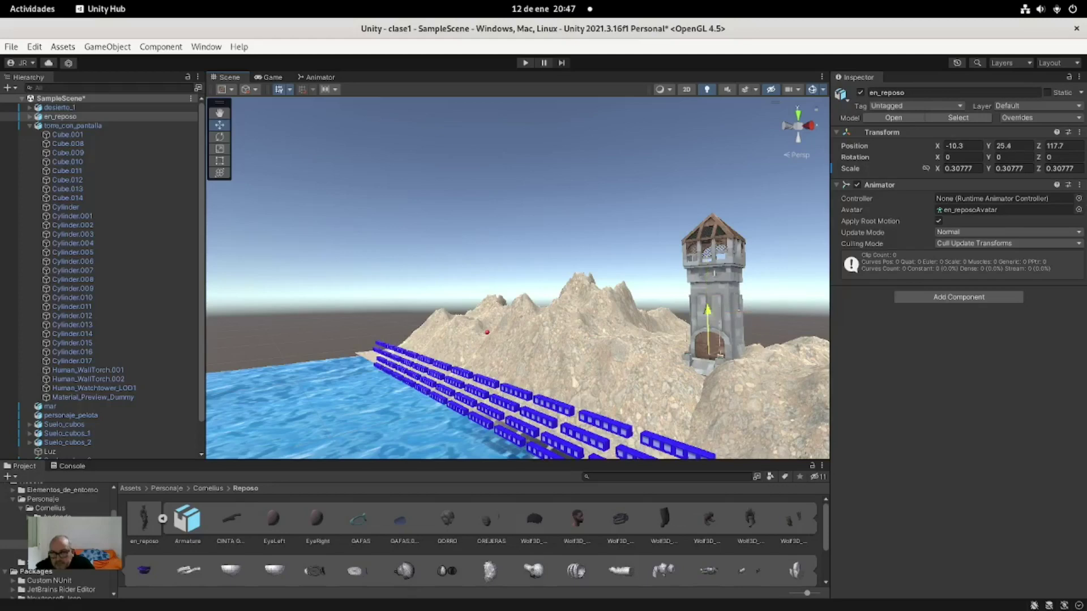
{"action": "key", "text": "shift+d"}
{"action": "mouse_move", "coordinate": [518, 277]}
{"action": "right_mouse_down"}
{"action": "mouse_move", "coordinate": [651, 272]}
{"action": "mouse_move", "coordinate": [673, 260]}
{"action": "right_mouse_up"}
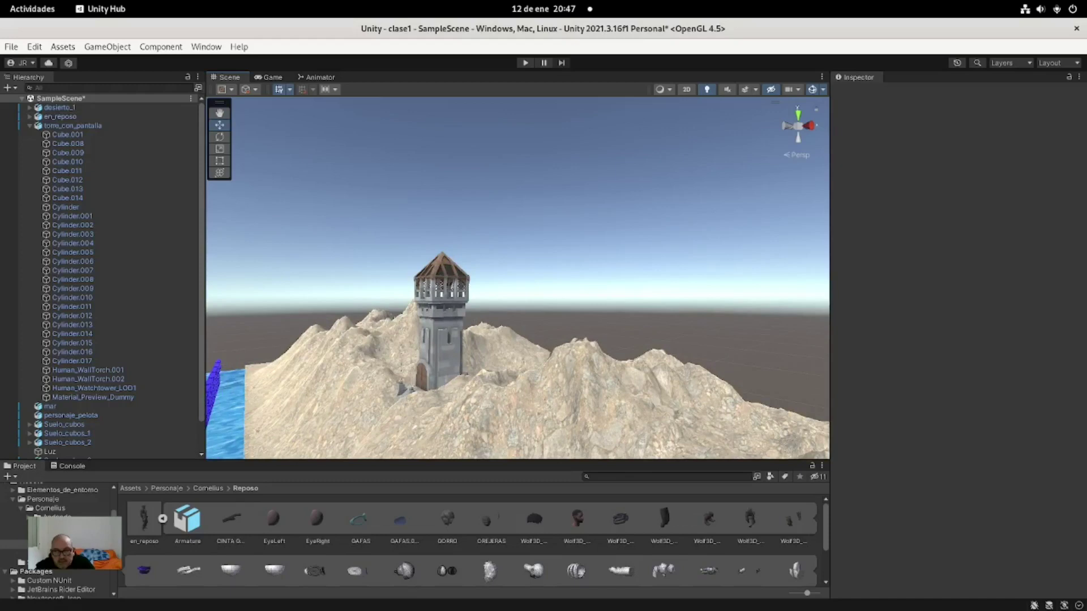
{"action": "key", "text": "a"}
{"action": "key", "text": "a"}
{"action": "left_click", "coordinate": [60, 116]}
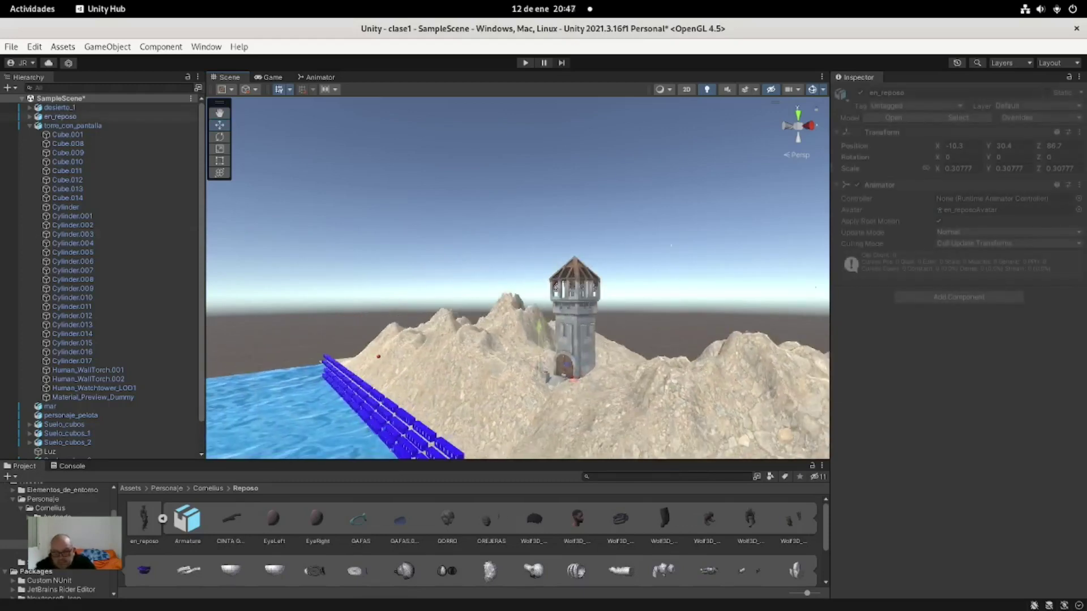
{"action": "key", "text": "w"}
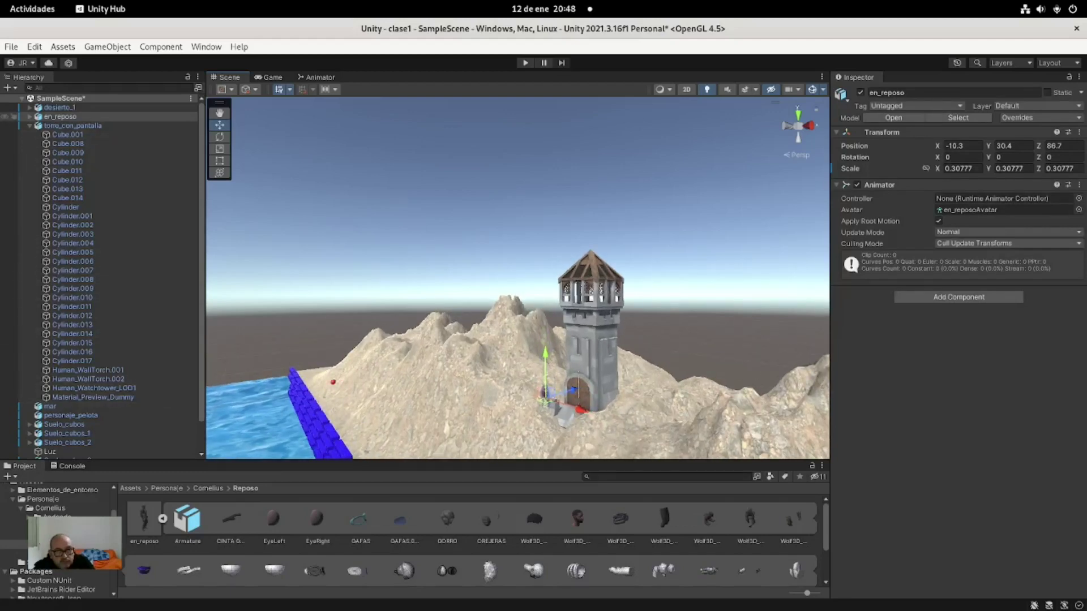
{"action": "double_click", "coordinate": [60, 117]}
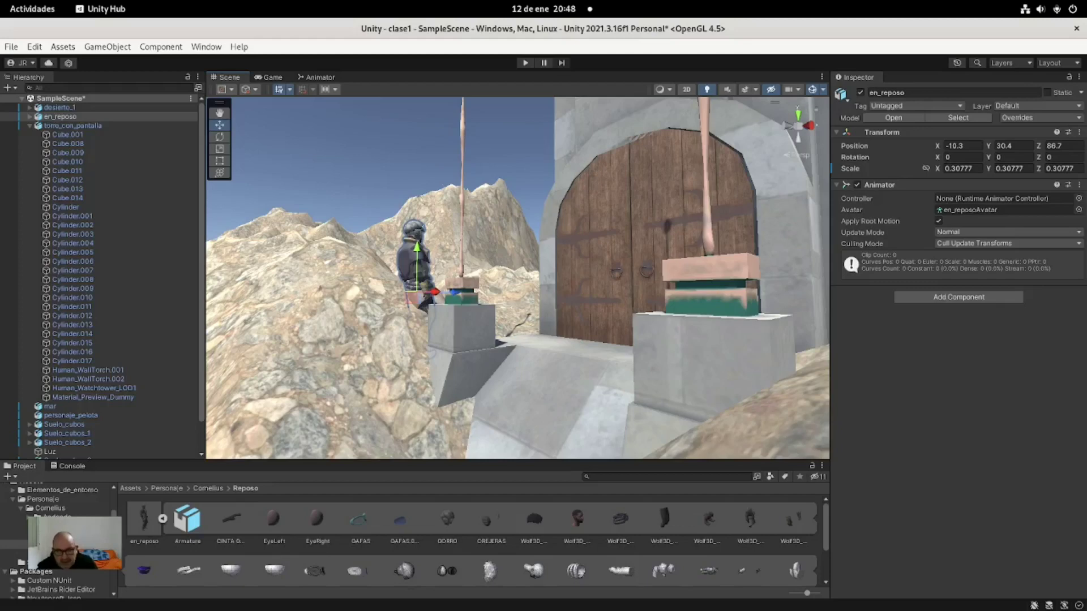
Slide en_reposo closer to the tower door and raise it slightly.
{"action": "left_click_drag", "start_coordinate": [435, 292], "coordinate": [537, 289]}
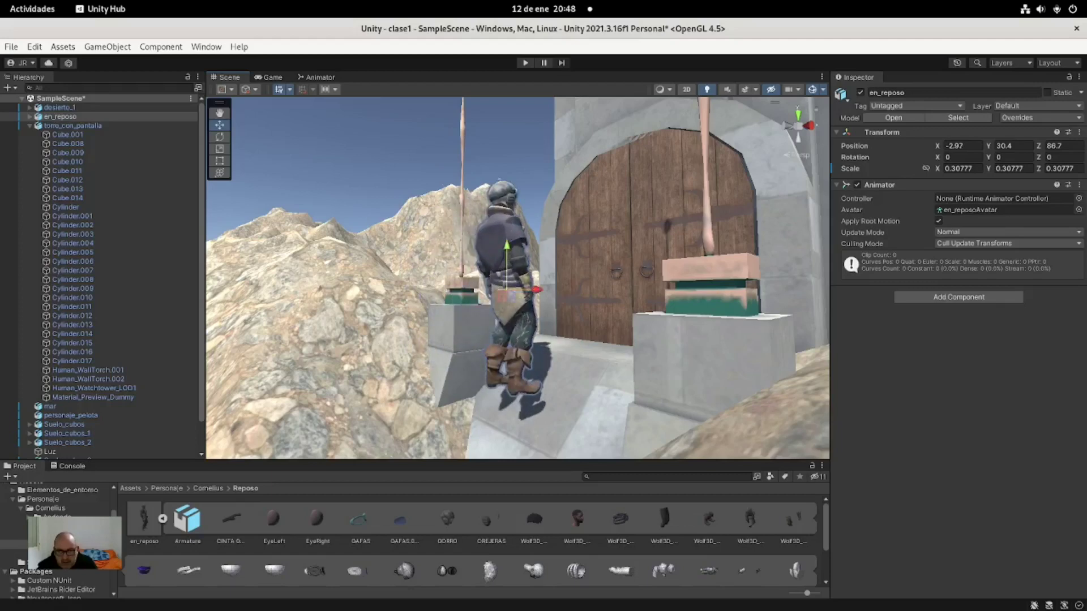
{"action": "left_click_drag", "start_coordinate": [509, 283], "coordinate": [441, 283], "text": "alt"}
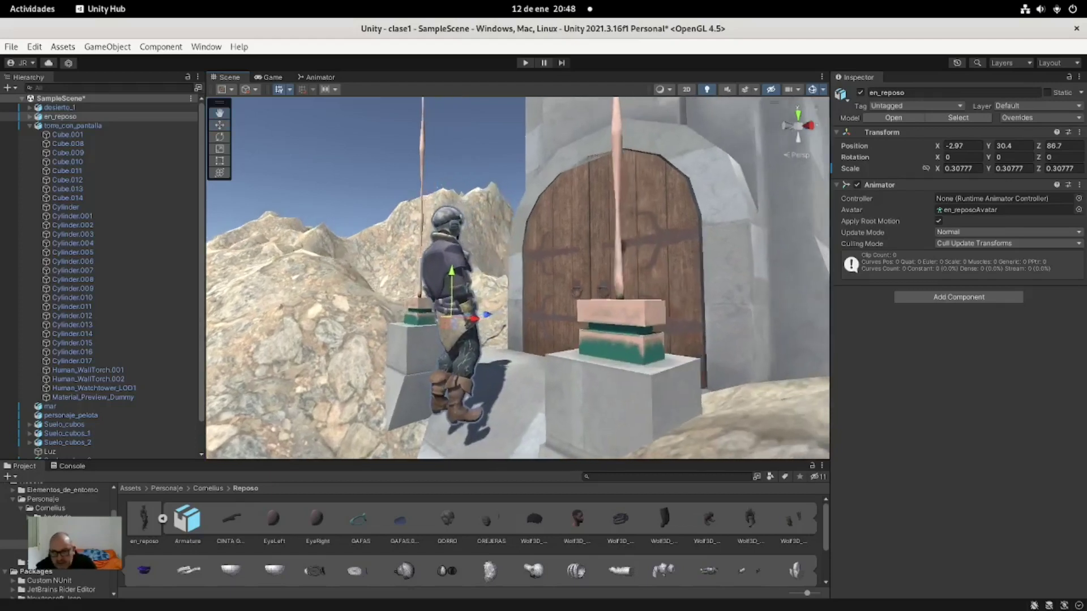
{"action": "left_click_drag", "start_coordinate": [471, 316], "coordinate": [566, 315]}
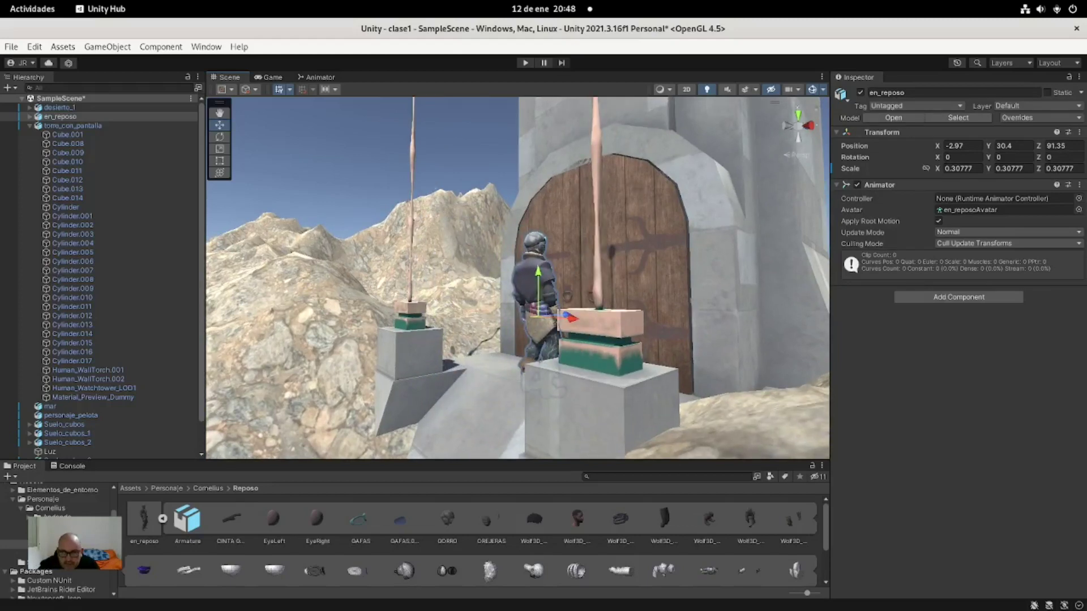
{"action": "left_click_drag", "start_coordinate": [539, 283], "coordinate": [538, 270]}
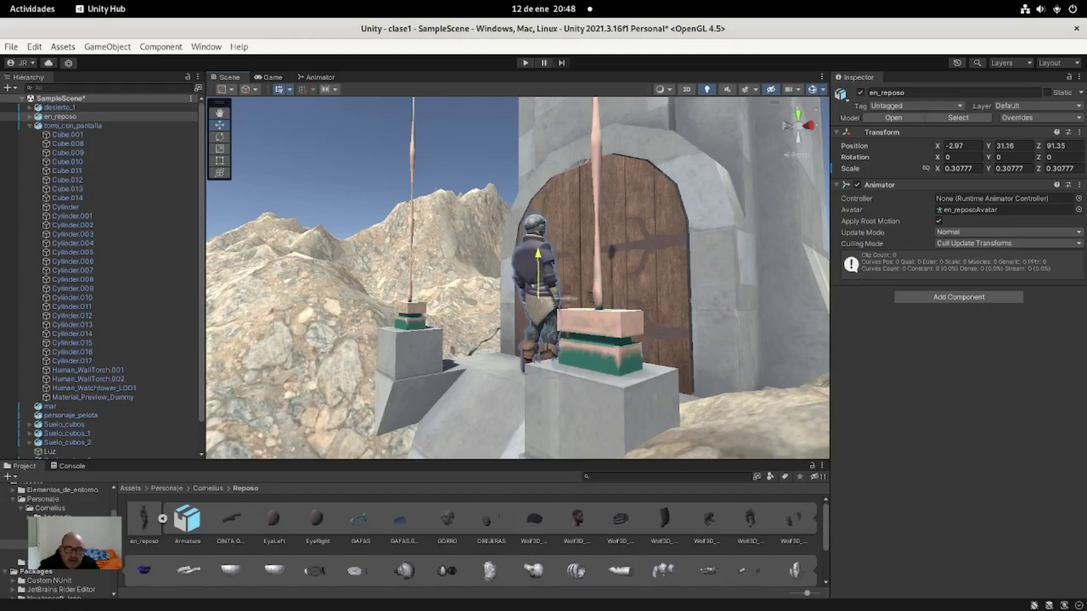
{"action": "left_click_drag", "start_coordinate": [538, 271], "coordinate": [538, 270]}
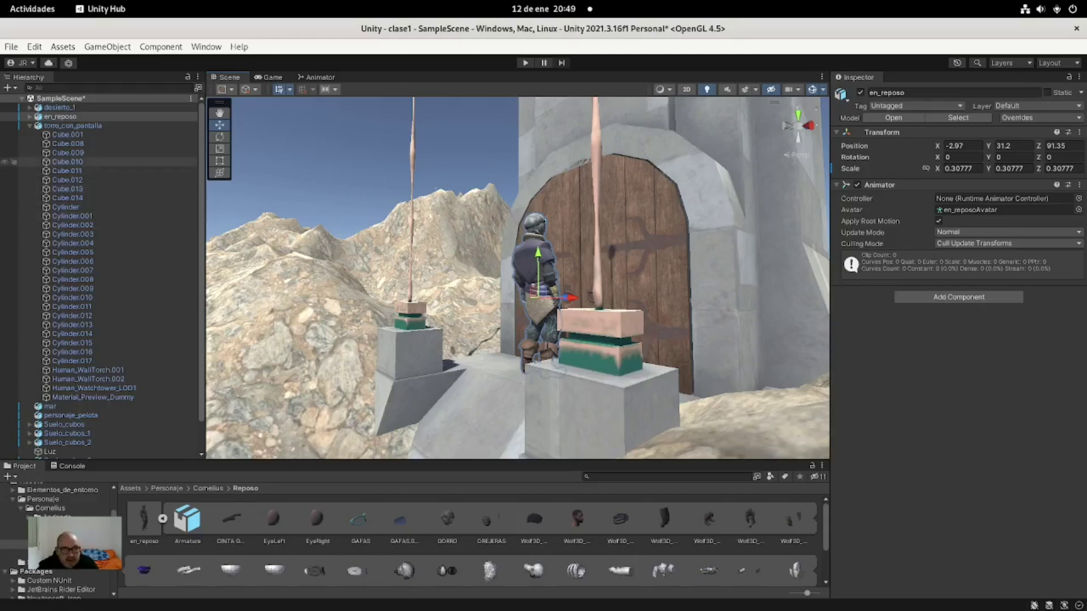
Shrink en_reposo to 0.2397621 and set it on the ground at -2.9756, 31.12, 91.328.
{"action": "left_click", "coordinate": [220, 148]}
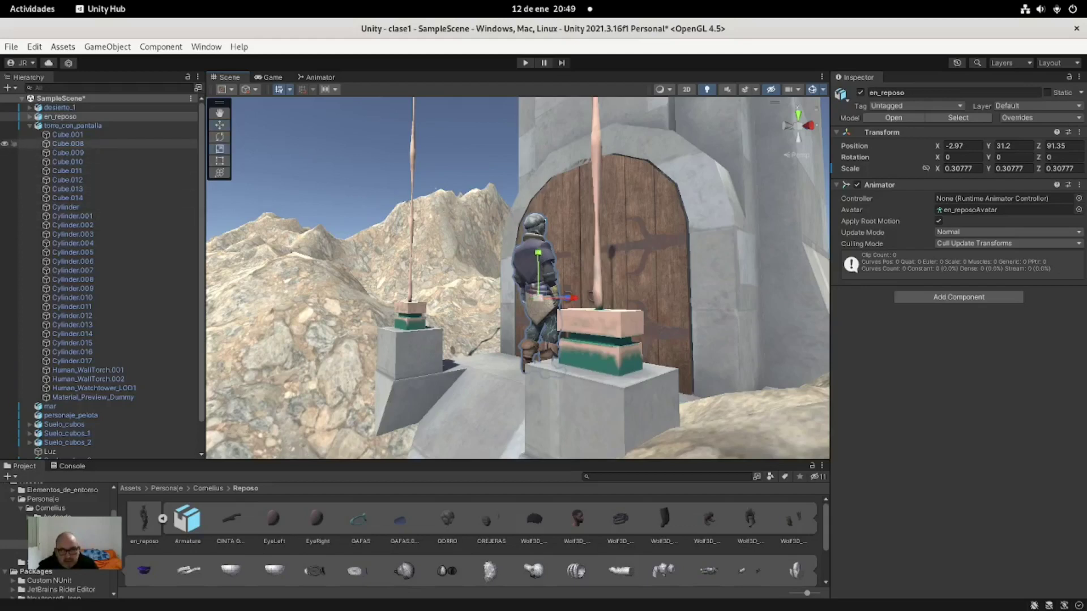
{"action": "left_click_drag", "start_coordinate": [538, 297], "coordinate": [514, 300]}
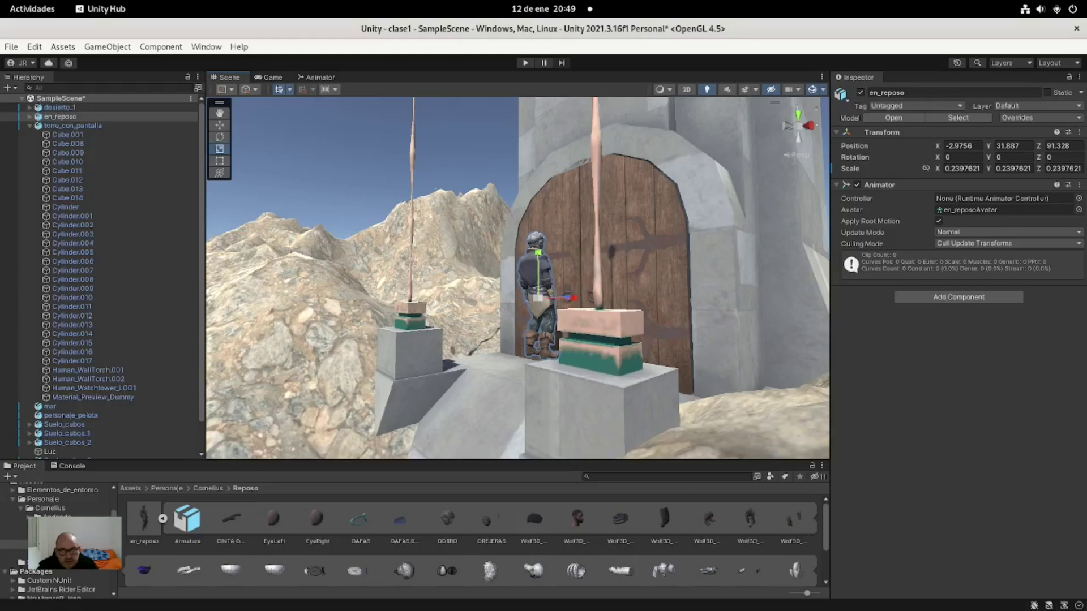
{"action": "left_click", "coordinate": [220, 125]}
{"action": "mouse_move", "coordinate": [539, 272]}
{"action": "left_mouse_down"}
{"action": "mouse_move", "coordinate": [538, 284]}
{"action": "mouse_move", "coordinate": [396, 257]}
{"action": "left_mouse_up"}
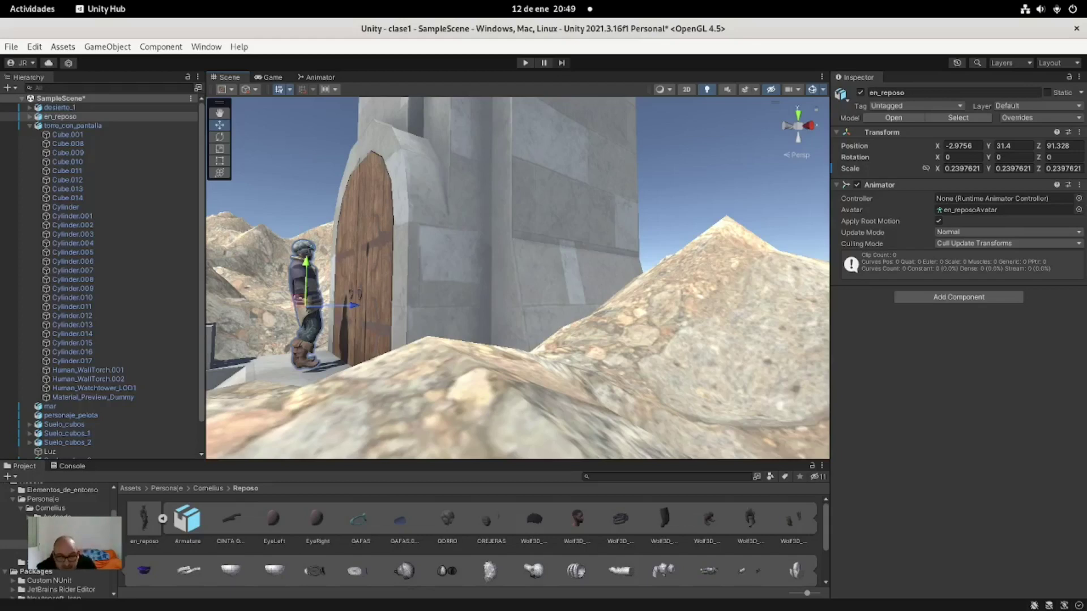
{"action": "left_click_drag", "start_coordinate": [306, 270], "coordinate": [306, 275]}
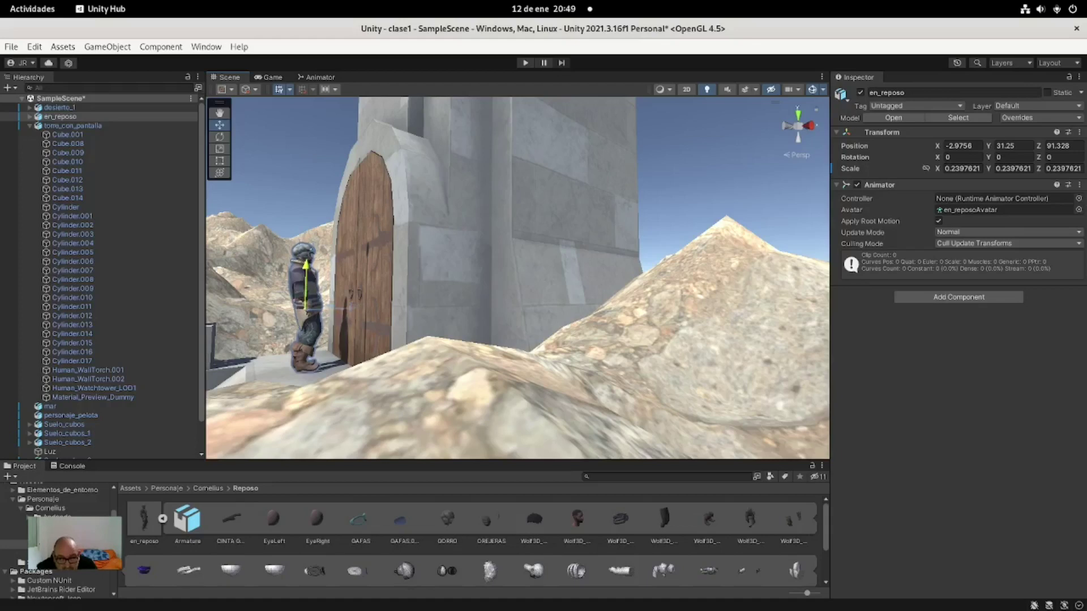
{"action": "left_click_drag", "start_coordinate": [306, 283], "coordinate": [305, 284]}
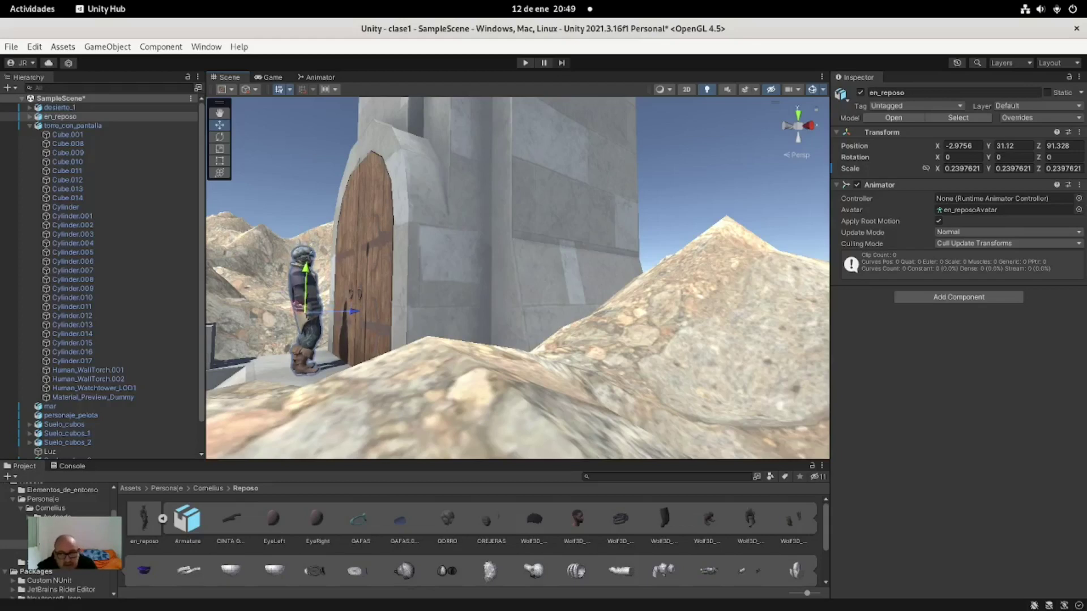
{"action": "scroll", "coordinate": [517, 277], "scroll_direction": "down", "scroll_amount": 5}
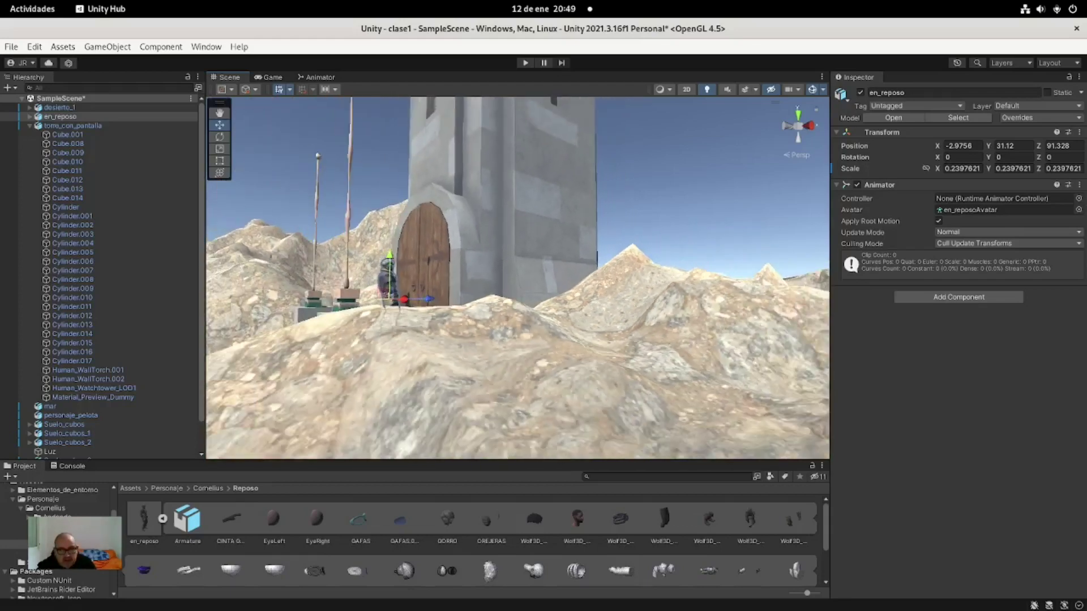
Slide en_reposo along Z away from the tower door to Z 31.
{"action": "left_click_drag", "start_coordinate": [509, 283], "coordinate": [622, 317], "text": "alt"}
{"action": "mouse_move", "coordinate": [518, 277]}
{"action": "left_mouse_down", "text": "alt"}
{"action": "mouse_move", "coordinate": [567, 266]}
{"action": "mouse_move", "coordinate": [538, 271]}
{"action": "left_mouse_up", "text": "alt"}
{"action": "left_click_drag", "start_coordinate": [473, 325], "coordinate": [294, 335]}
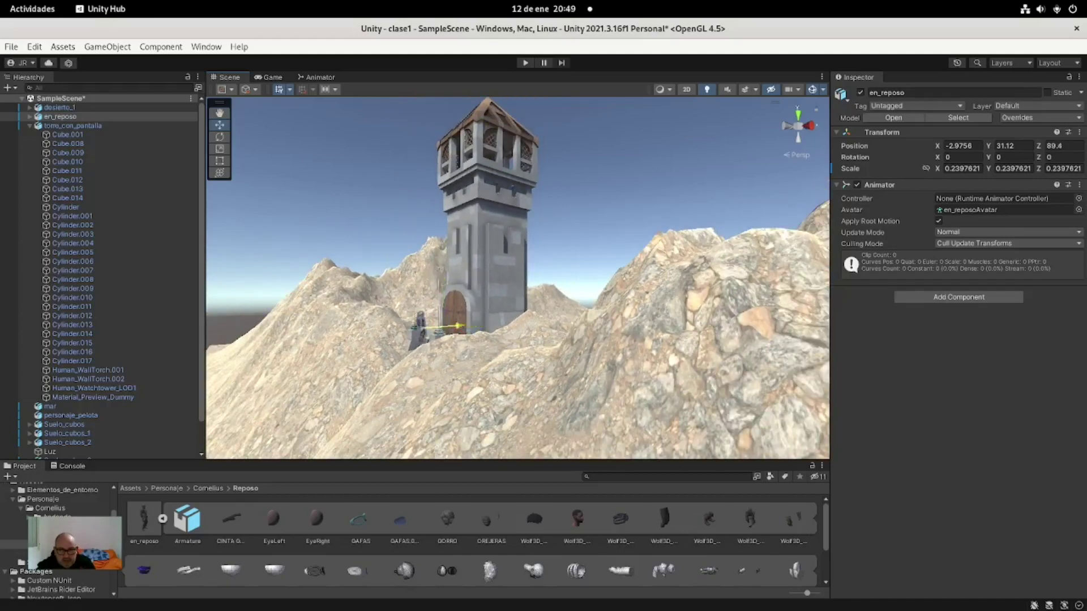
{"action": "left_click_drag", "start_coordinate": [517, 278], "coordinate": [552, 272], "text": "alt"}
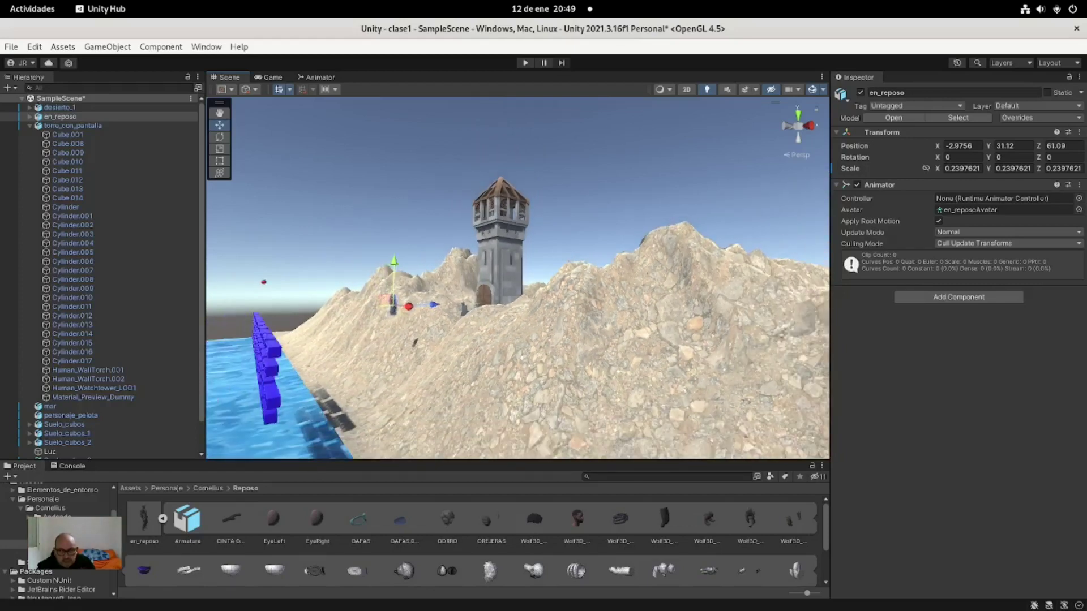
{"action": "left_click_drag", "start_coordinate": [427, 305], "coordinate": [305, 307]}
{"action": "left_click_drag", "start_coordinate": [510, 283], "coordinate": [368, 283], "text": "alt"}
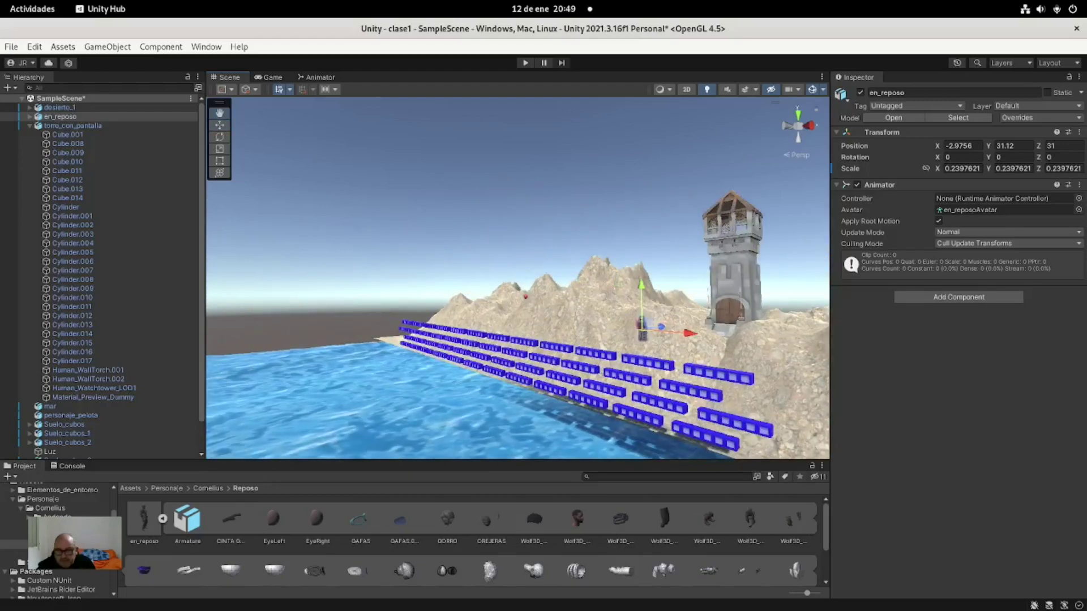
Move en_reposo along X to -43.8 beside the blue cube rows and frame it.
{"action": "left_click_drag", "start_coordinate": [688, 333], "coordinate": [557, 322]}
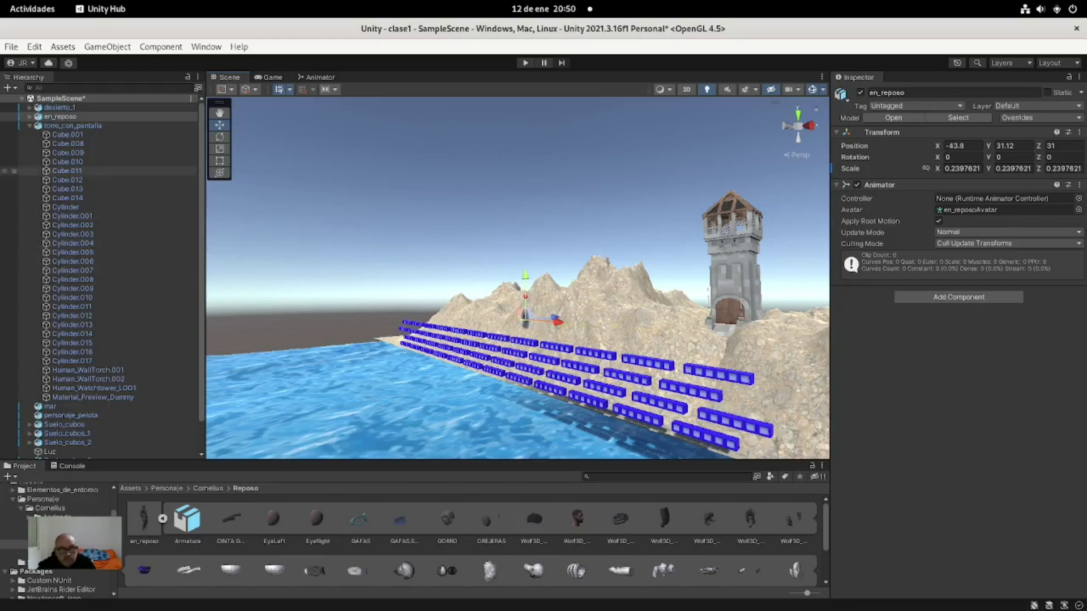
{"action": "double_click", "coordinate": [60, 116]}
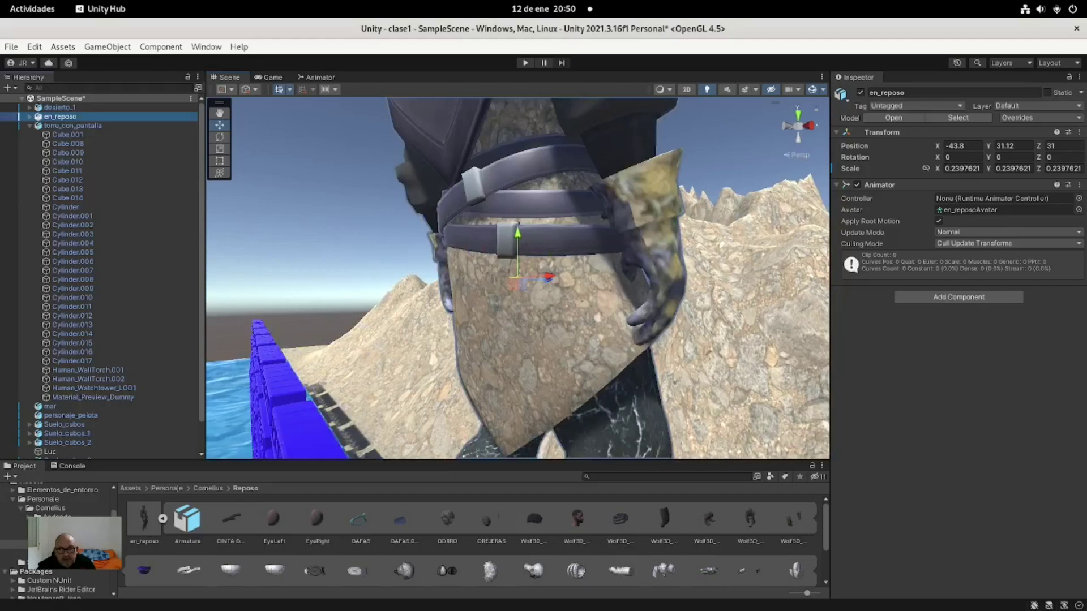
{"action": "scroll", "coordinate": [518, 277], "scroll_direction": "down", "scroll_amount": 2}
{"action": "scroll", "coordinate": [517, 277], "scroll_direction": "down", "scroll_amount": 2}
{"action": "scroll", "coordinate": [517, 278], "scroll_direction": "down", "scroll_amount": 2}
{"action": "scroll", "coordinate": [517, 277], "scroll_direction": "down", "scroll_amount": 1}
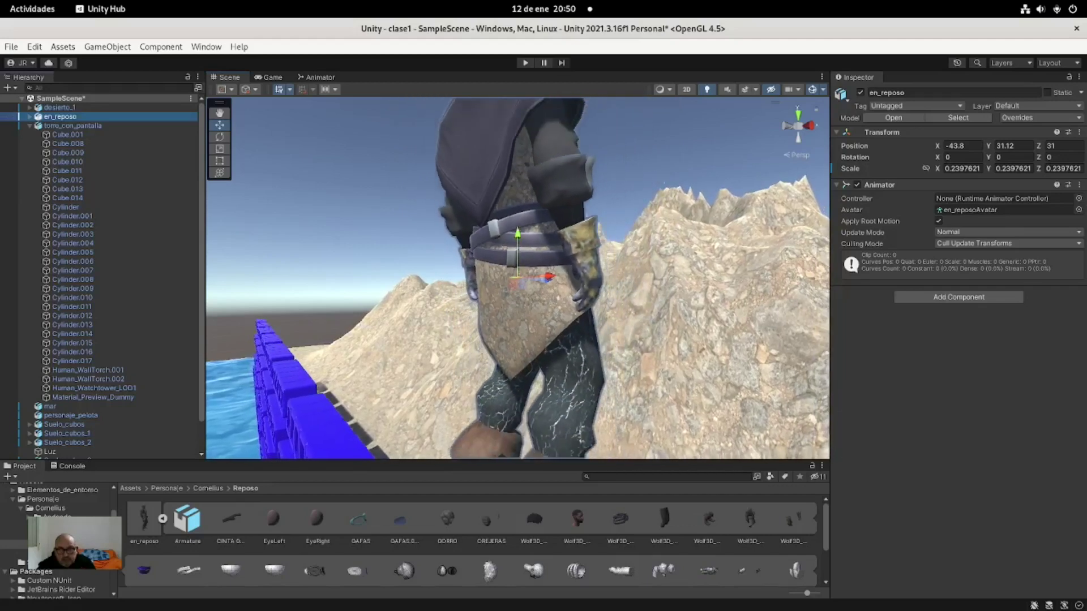
{"action": "scroll", "coordinate": [518, 277], "scroll_direction": "down", "scroll_amount": 2}
{"action": "scroll", "coordinate": [517, 278], "scroll_direction": "down", "scroll_amount": 2}
{"action": "scroll", "coordinate": [518, 278], "scroll_direction": "down", "scroll_amount": 2}
{"action": "scroll", "coordinate": [518, 278], "scroll_direction": "down", "scroll_amount": 2}
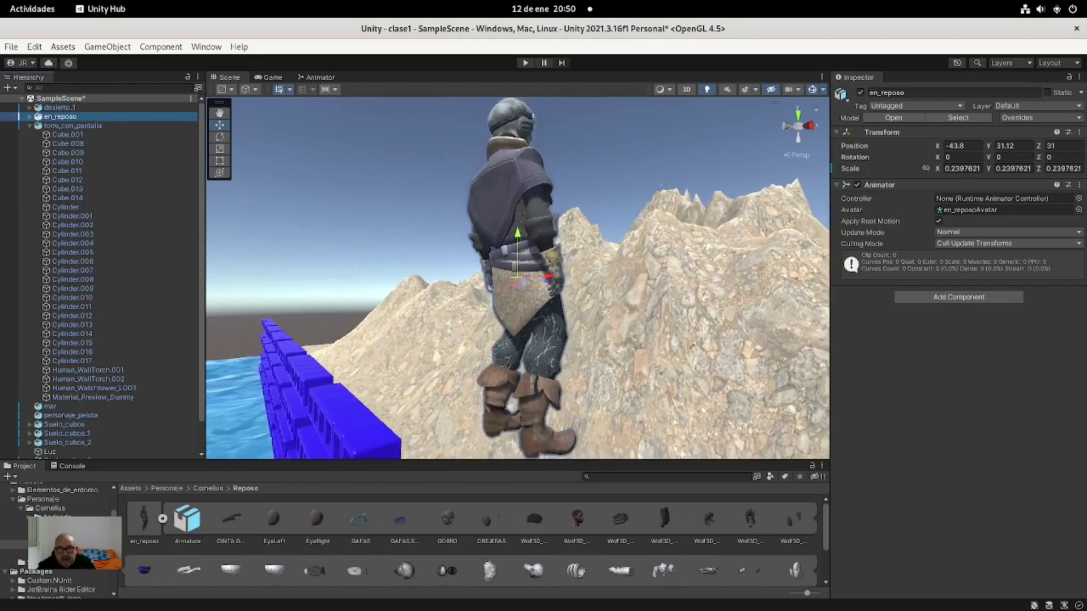
{"action": "scroll", "coordinate": [517, 277], "scroll_direction": "down", "scroll_amount": 2}
{"action": "scroll", "coordinate": [517, 278], "scroll_direction": "down", "scroll_amount": 2}
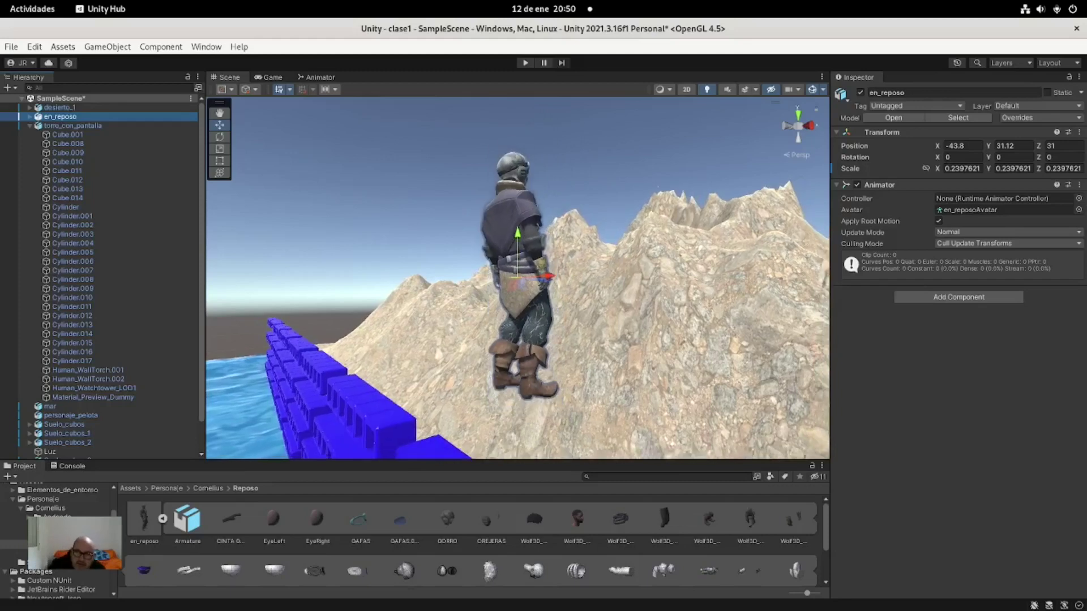
{"action": "scroll", "coordinate": [517, 278], "scroll_direction": "down", "scroll_amount": 2}
{"action": "scroll", "coordinate": [517, 278], "scroll_direction": "down", "scroll_amount": 2}
{"action": "scroll", "coordinate": [517, 277], "scroll_direction": "down", "scroll_amount": 2}
{"action": "scroll", "coordinate": [518, 277], "scroll_direction": "down", "scroll_amount": 2}
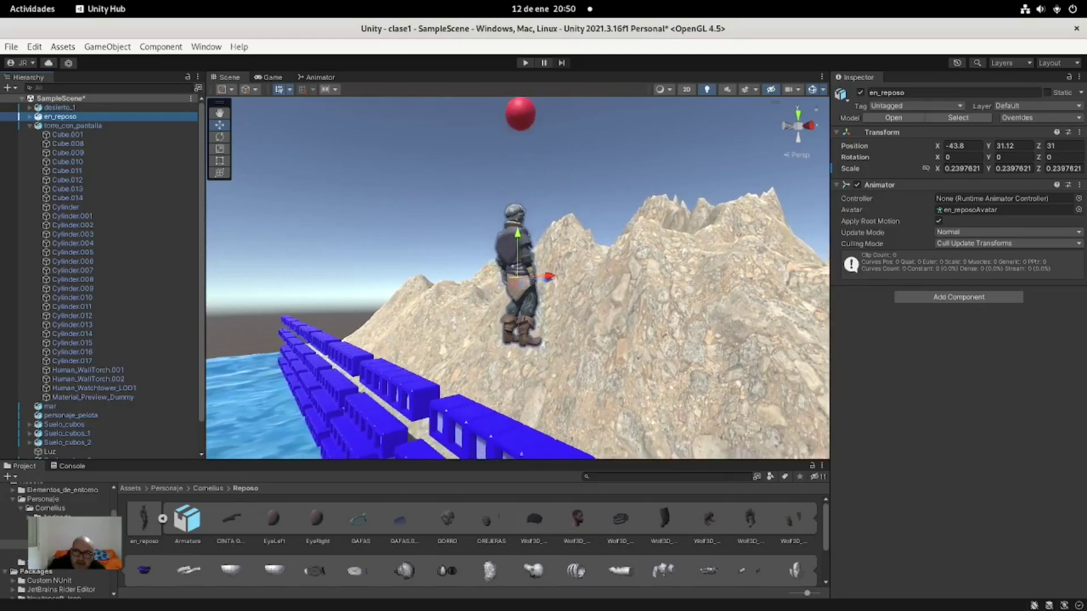
Lift en_reposo onto the top of the red ball at -45.03, 40.54, 32.24.
{"action": "right_click_drag", "start_coordinate": [517, 277], "coordinate": [623, 277]}
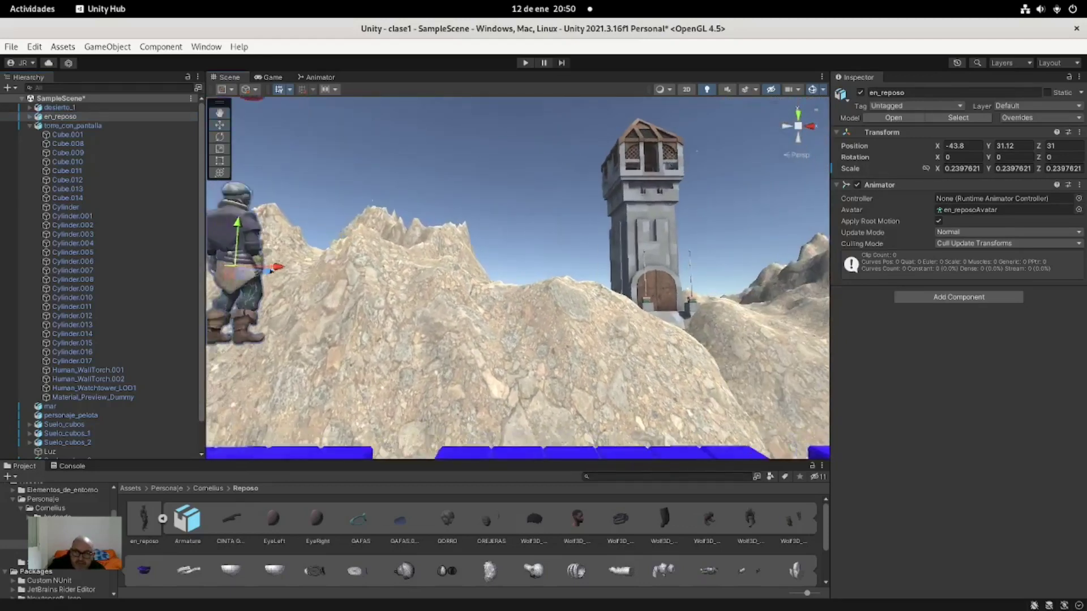
{"action": "right_click_drag", "start_coordinate": [623, 277], "coordinate": [549, 280]}
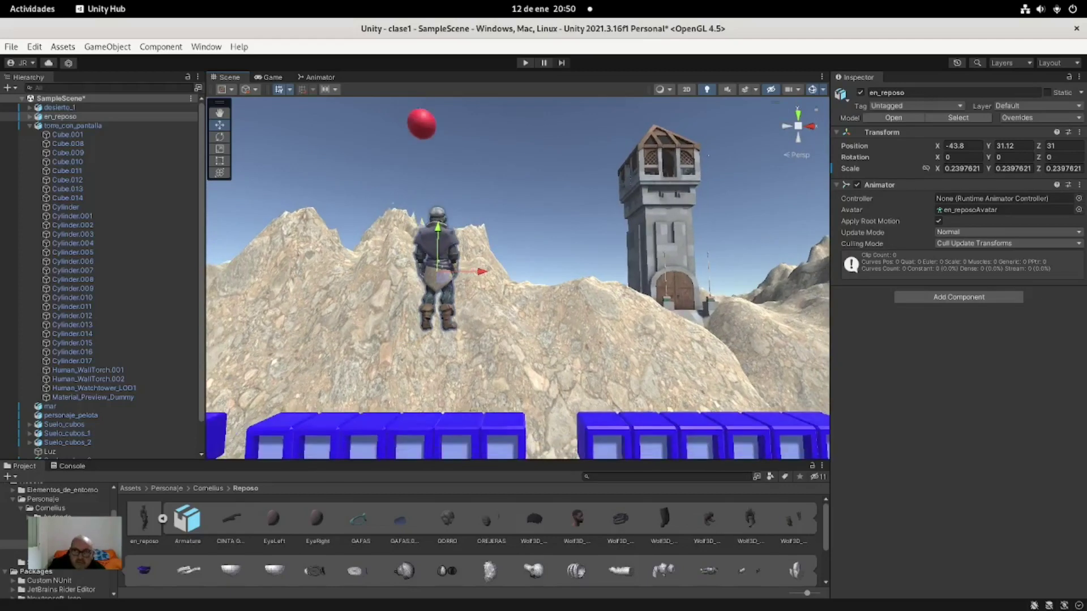
{"action": "left_click_drag", "start_coordinate": [479, 272], "coordinate": [463, 272]}
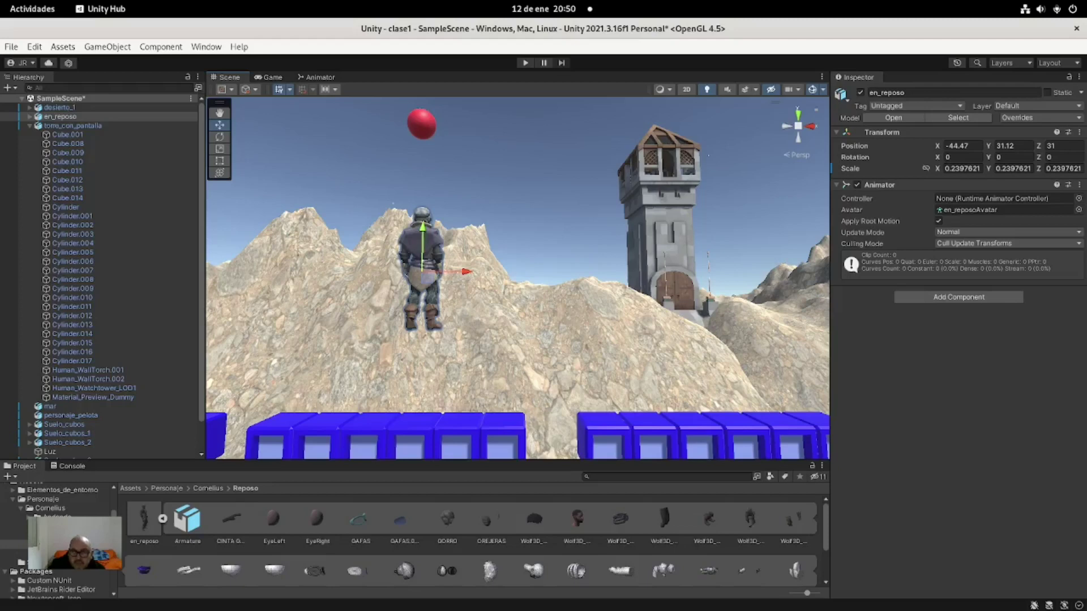
{"action": "mouse_move", "coordinate": [423, 243]}
{"action": "left_mouse_down"}
{"action": "mouse_move", "coordinate": [425, 141]}
{"action": "mouse_move", "coordinate": [436, 136]}
{"action": "left_mouse_up"}
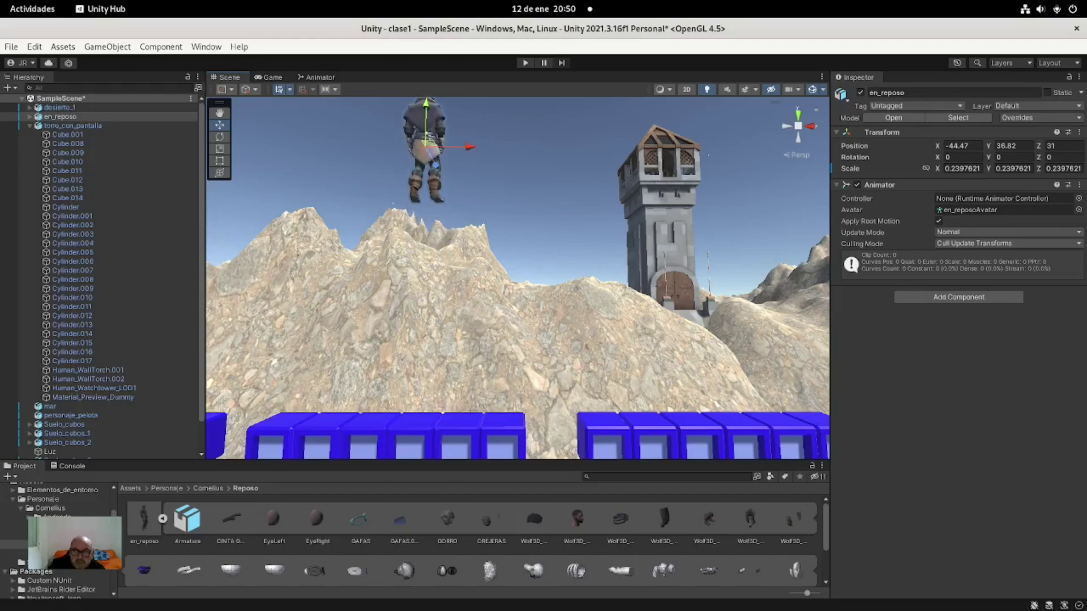
{"action": "scroll", "coordinate": [436, 164], "scroll_direction": "down", "scroll_amount": 2}
{"action": "mouse_move", "coordinate": [510, 277]}
{"action": "left_mouse_down", "text": "alt"}
{"action": "mouse_move", "coordinate": [340, 272]}
{"action": "mouse_move", "coordinate": [566, 284]}
{"action": "left_mouse_up", "text": "alt"}
{"action": "mouse_move", "coordinate": [657, 317]}
{"action": "left_mouse_down"}
{"action": "mouse_move", "coordinate": [535, 317]}
{"action": "mouse_move", "coordinate": [565, 336]}
{"action": "left_mouse_up"}
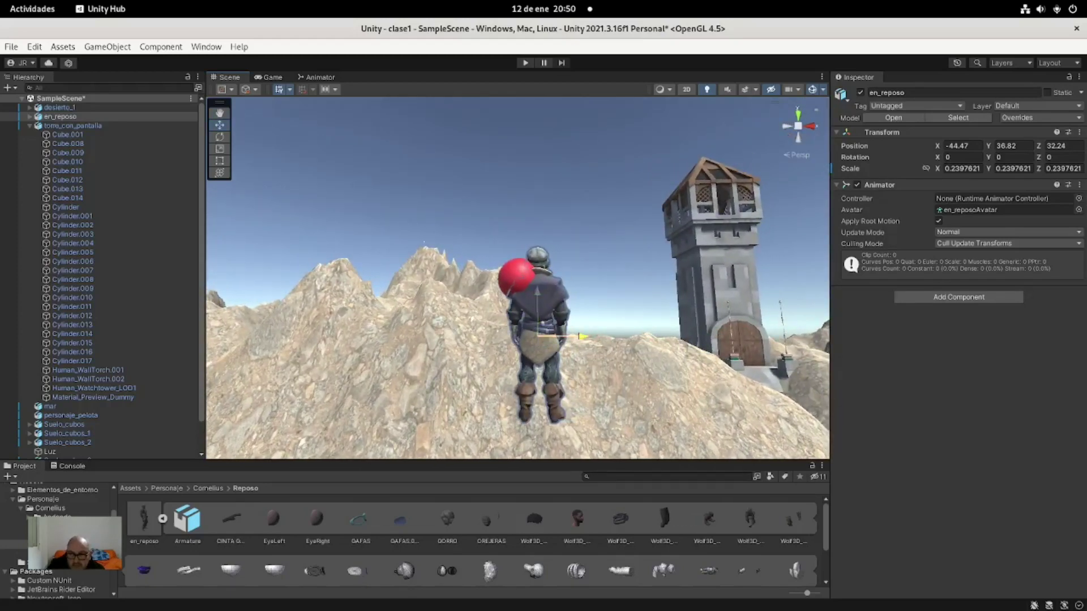
{"action": "left_click_drag", "start_coordinate": [520, 305], "coordinate": [520, 194]}
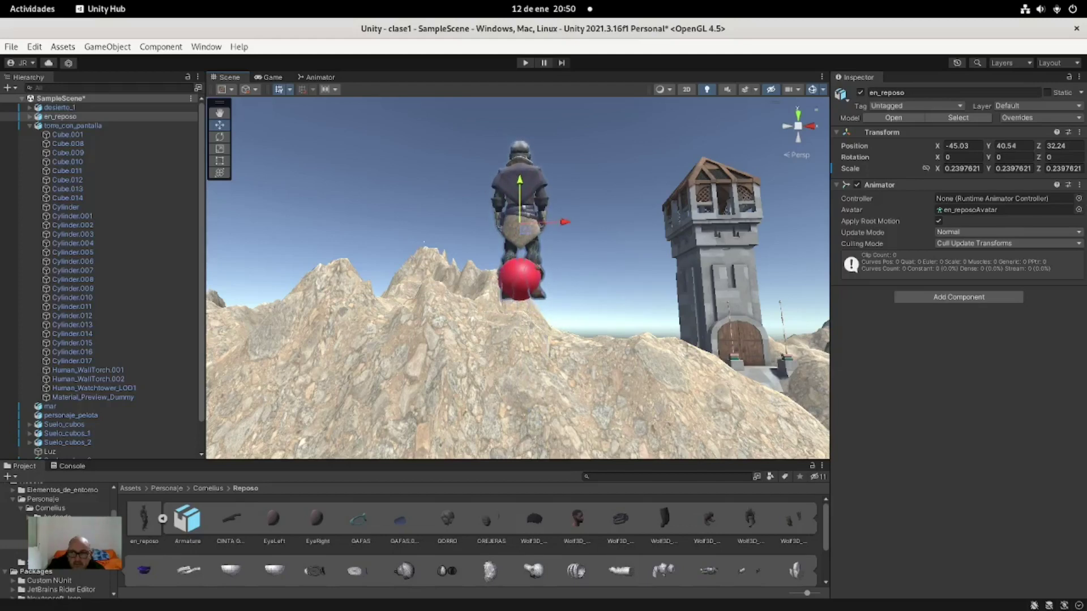
{"action": "right_click_drag", "start_coordinate": [518, 277], "coordinate": [390, 281]}
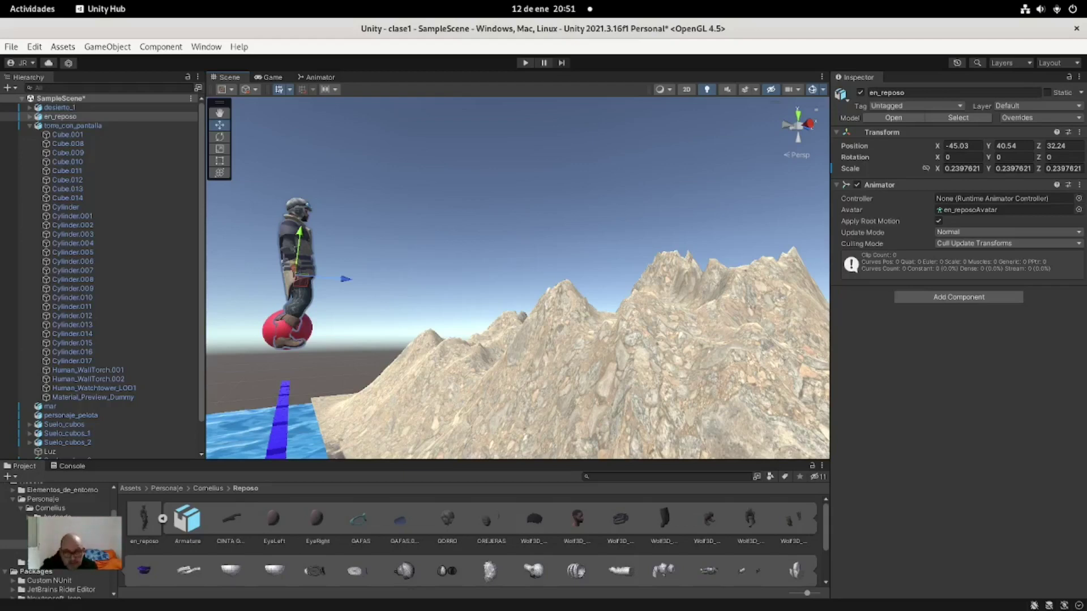
Rotate en_reposo to Y -80 via the Inspector's Rotation Y field, then enter Play mode.
{"action": "left_click_drag", "start_coordinate": [345, 279], "coordinate": [342, 279]}
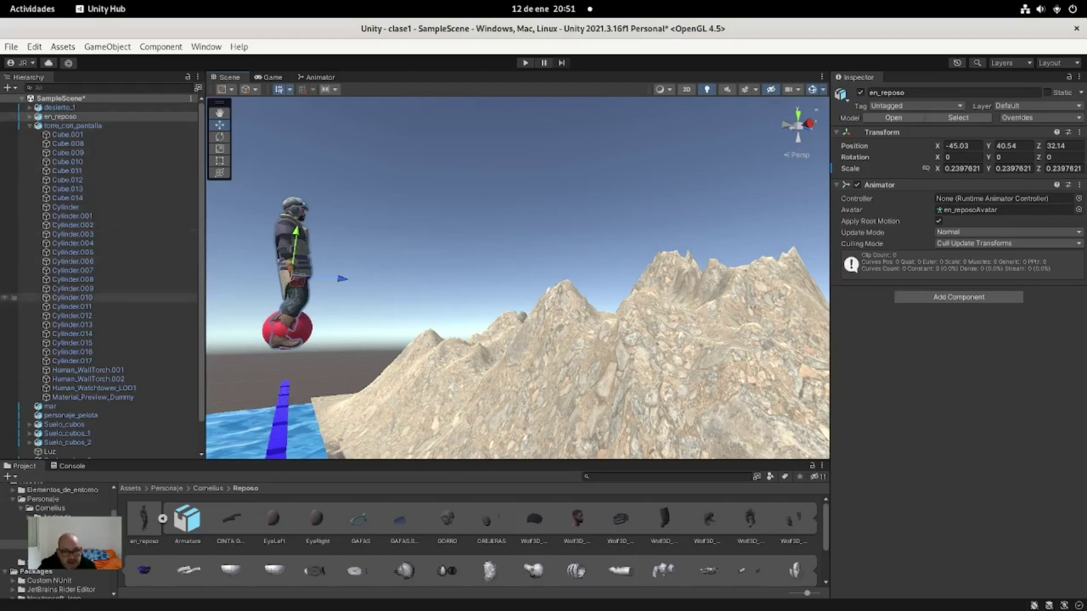
{"action": "key", "text": "e"}
{"action": "left_click_drag", "start_coordinate": [331, 274], "coordinate": [210, 281]}
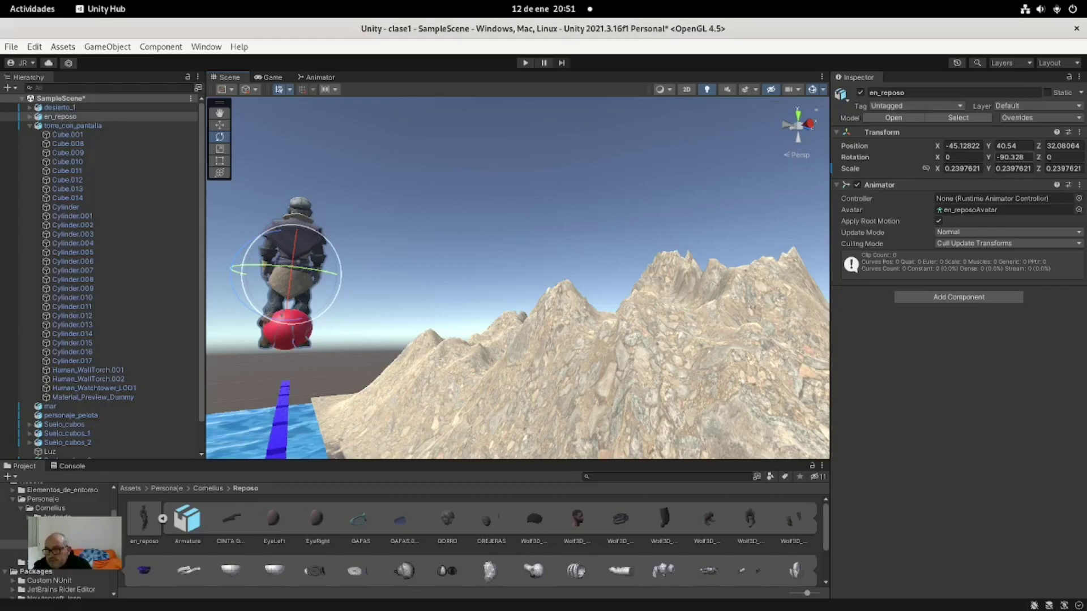
{"action": "left_click_drag", "start_coordinate": [311, 281], "coordinate": [318, 281]}
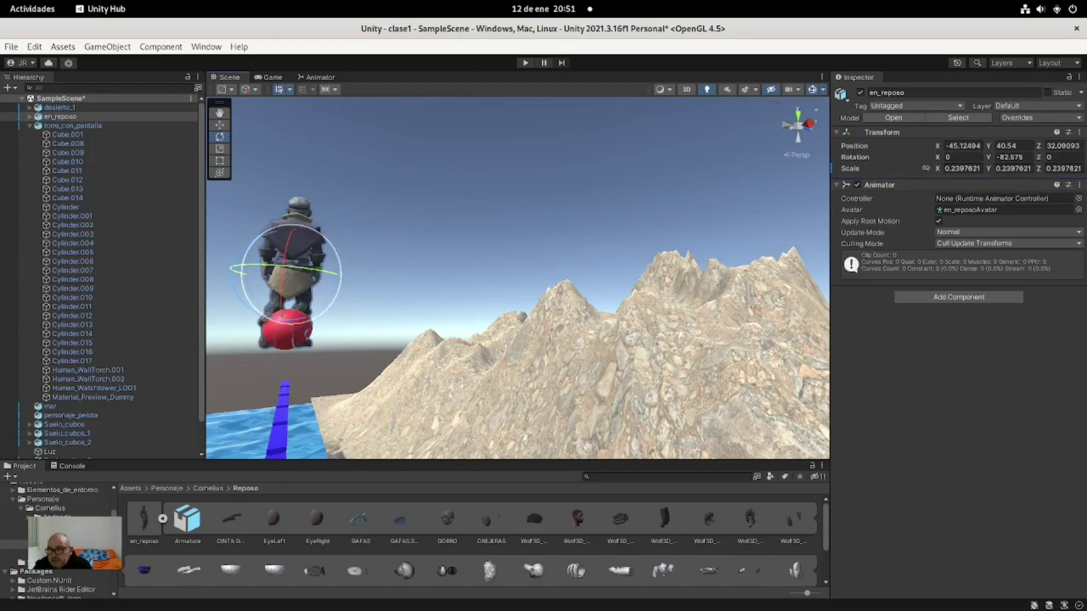
{"action": "left_click_drag", "start_coordinate": [1024, 156], "coordinate": [996, 157]}
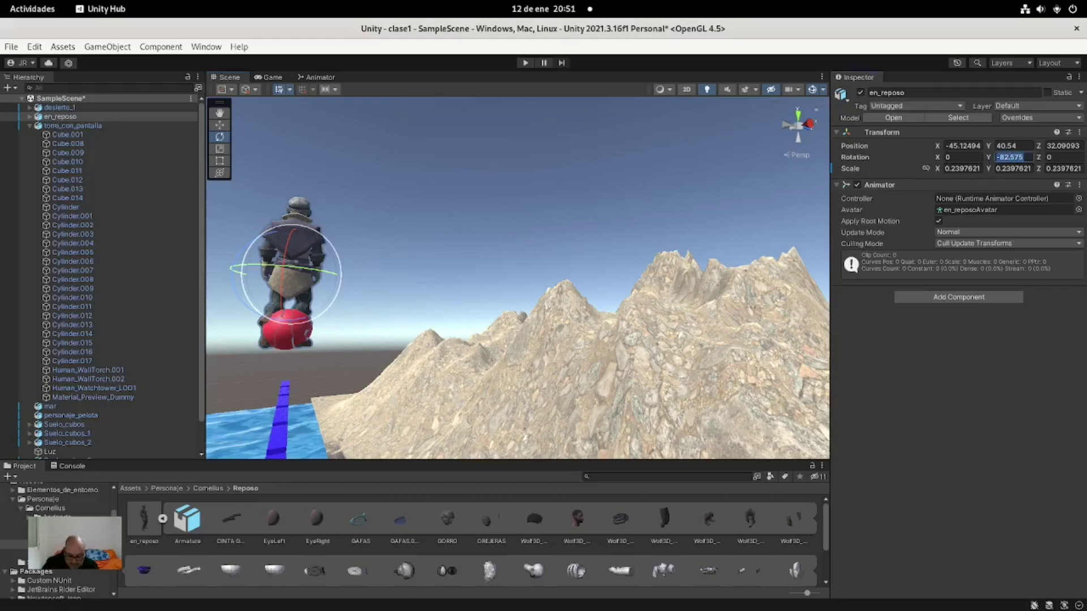
{"action": "type", "text": "-90"}
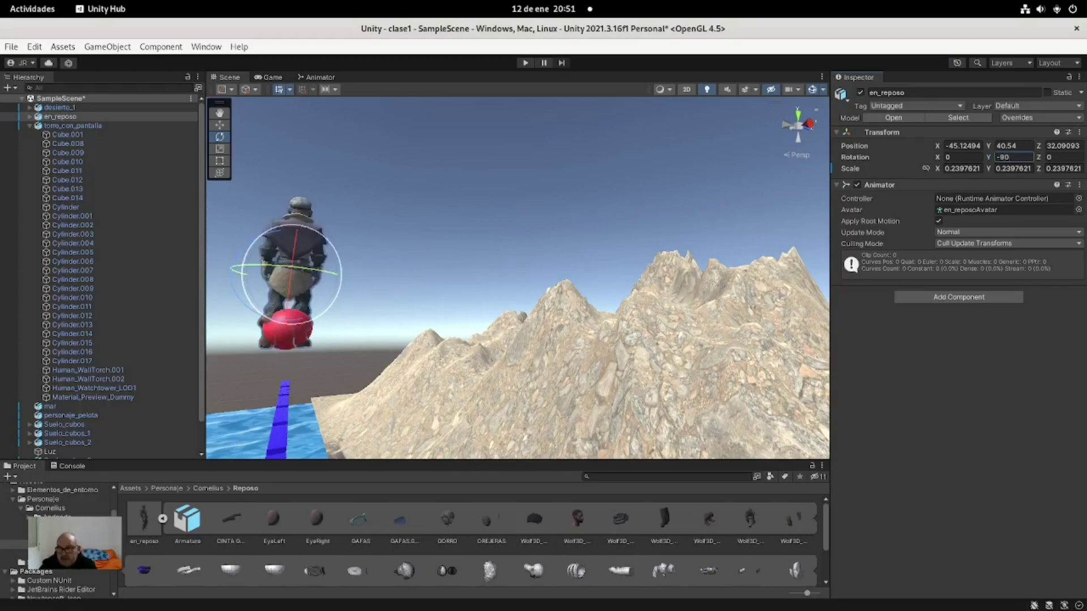
{"action": "type", "text": "f"}
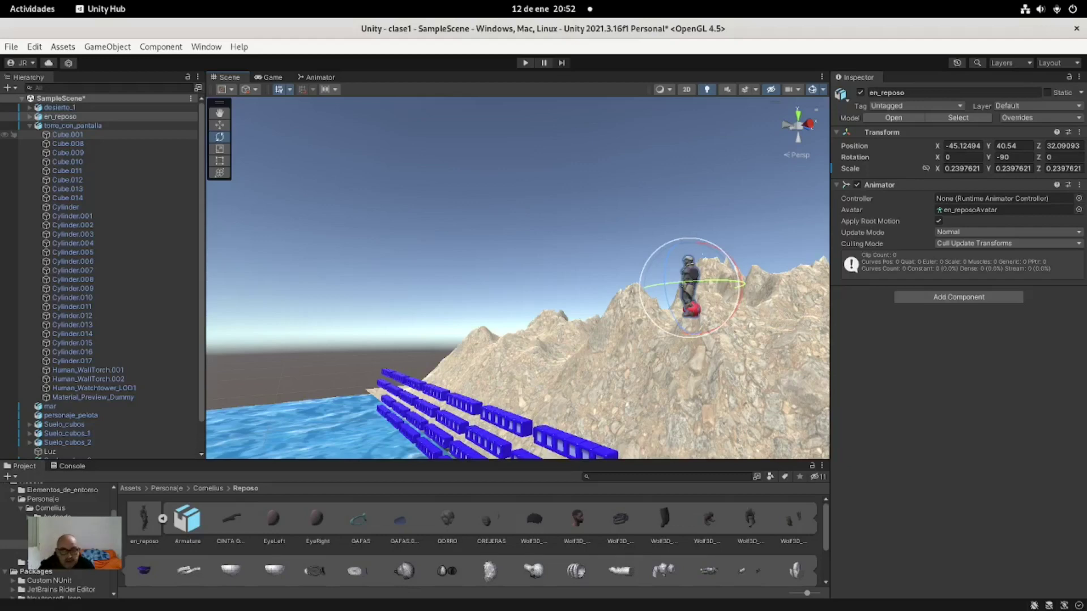
{"action": "key", "text": "ctrl+p"}
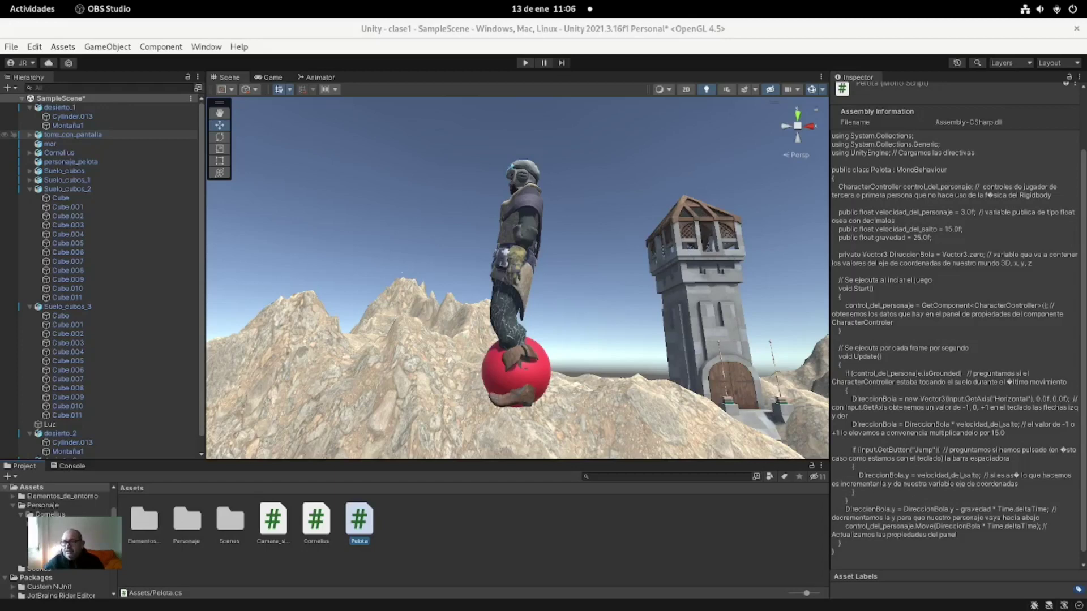
Scroll through the Pelota script's code in the Inspector.
{"action": "scroll", "coordinate": [956, 327], "scroll_direction": "up", "scroll_amount": 1}
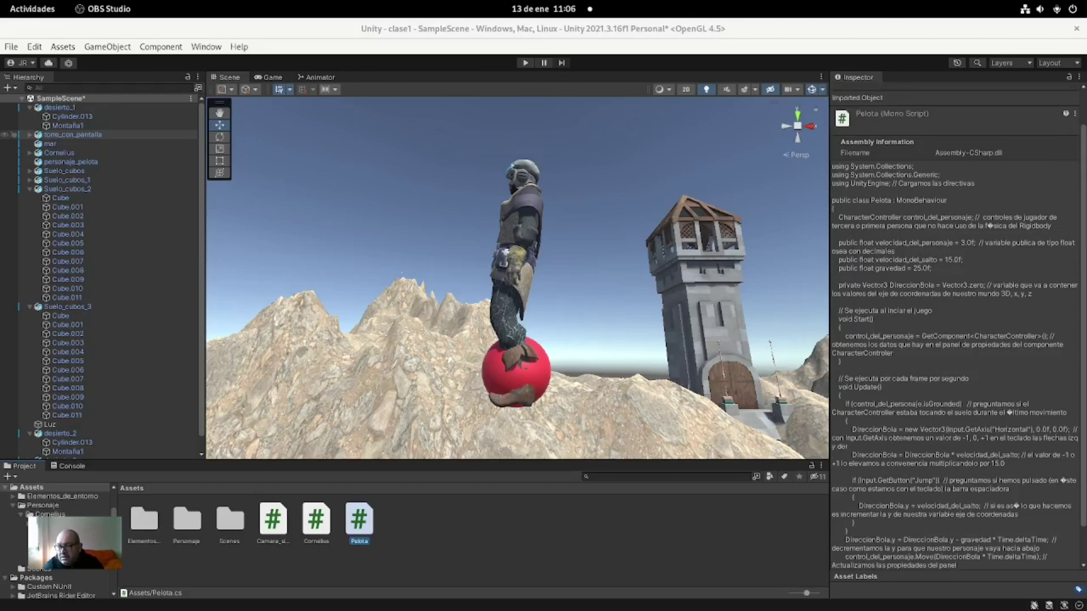
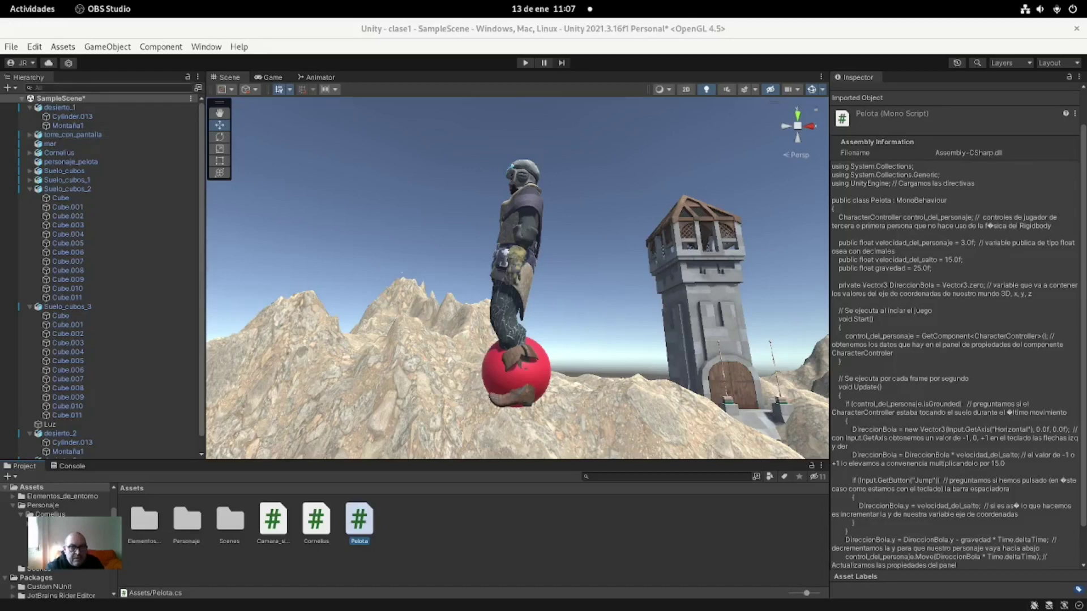
Review the External Script Editor options under Preferences > External Tools.
{"action": "left_click", "coordinate": [11, 47]}
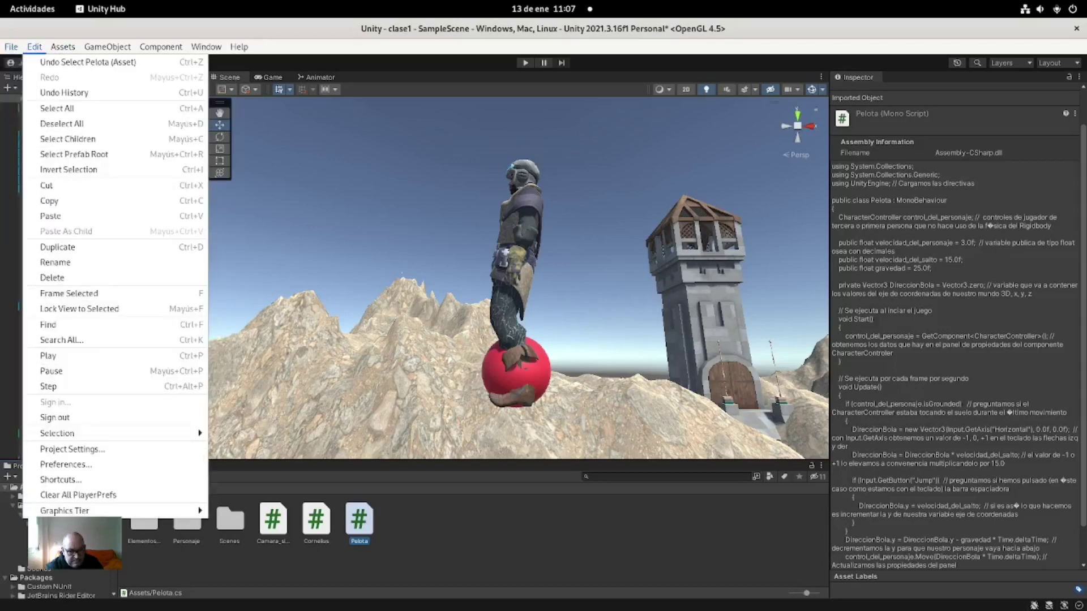
{"action": "left_click", "coordinate": [66, 465]}
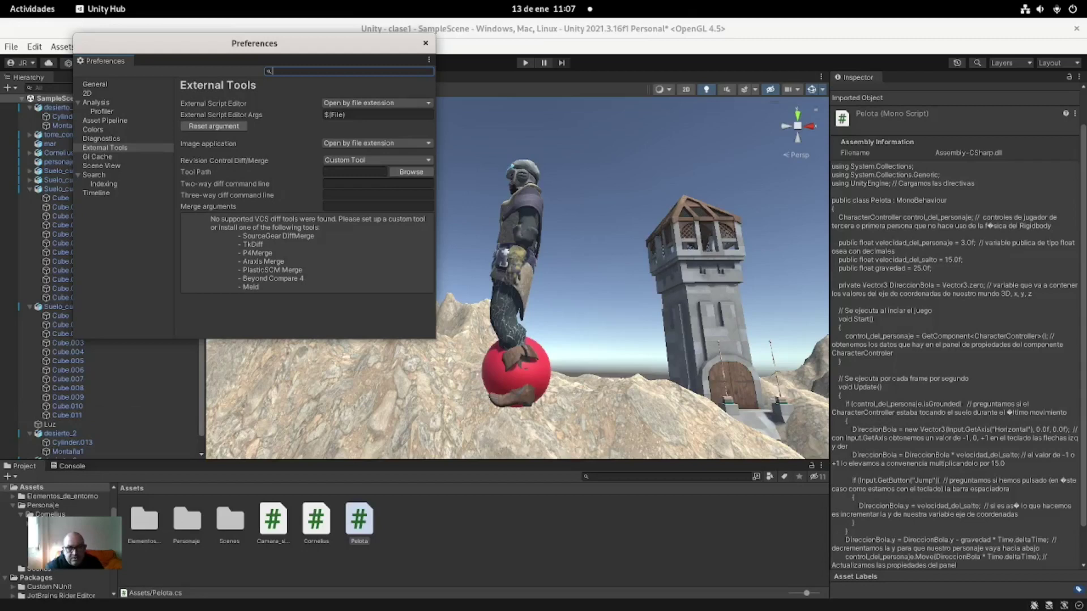
{"action": "left_click", "coordinate": [377, 102]}
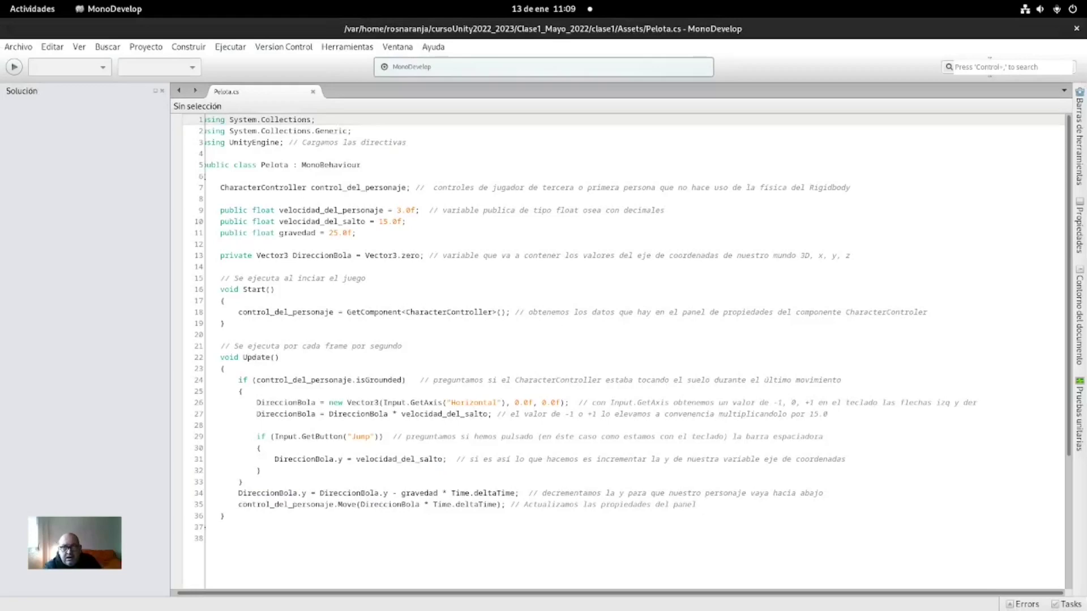
Select the Cornelius script in Unity's Project panel and switch to MonoDevelop.
{"action": "key", "text": "super"}
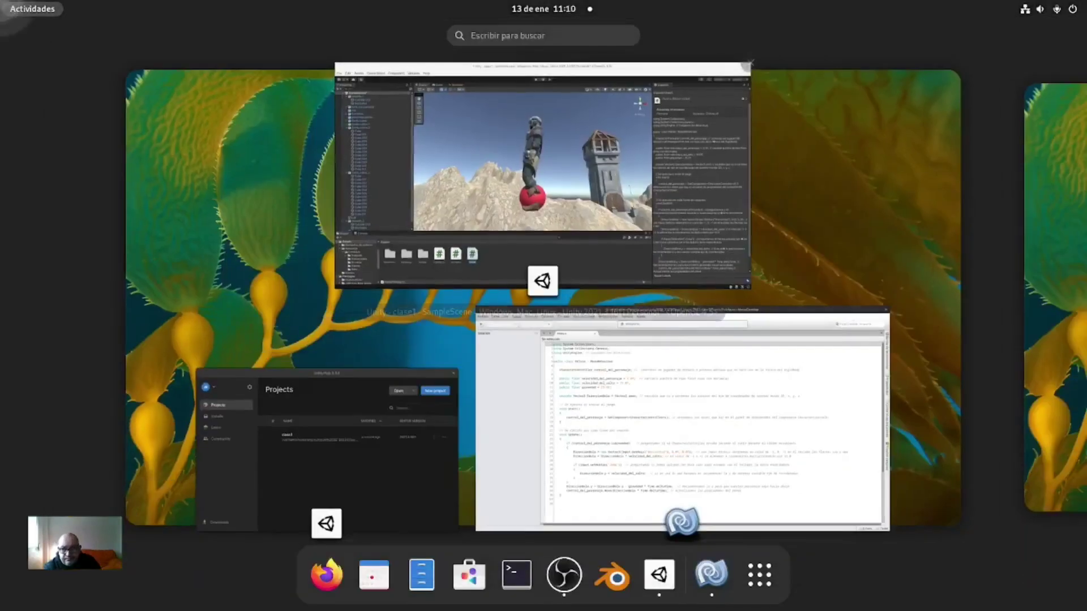
{"action": "left_click", "coordinate": [542, 175]}
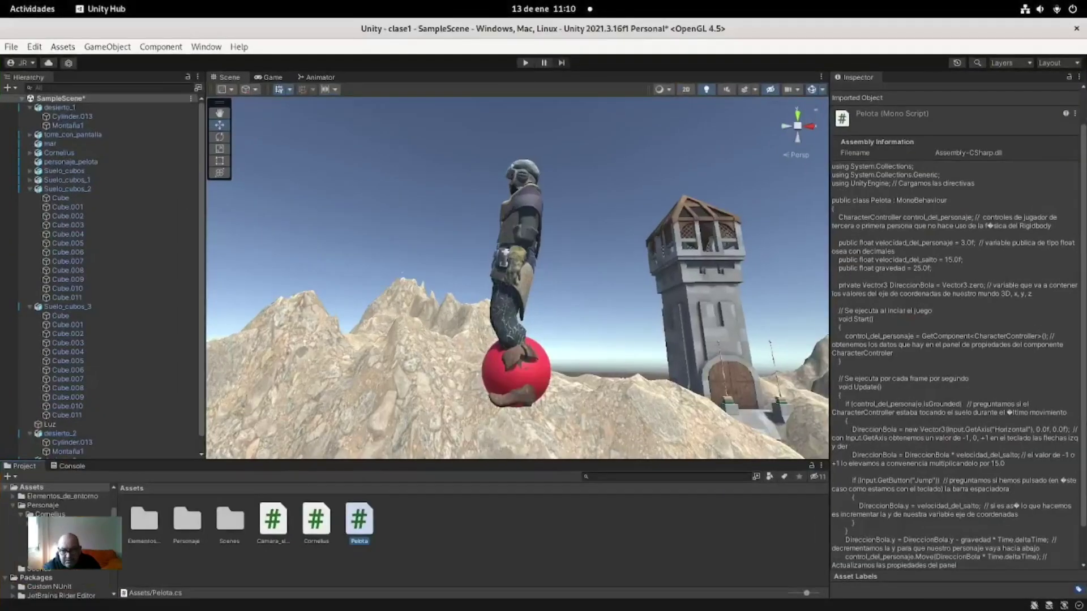
{"action": "left_click", "coordinate": [316, 519]}
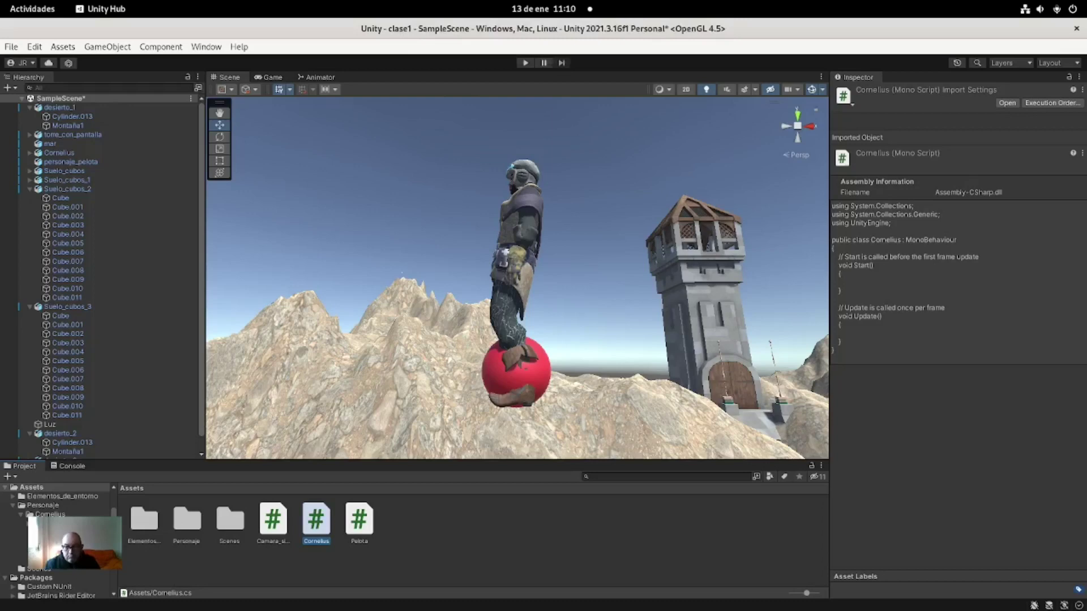
{"action": "key", "text": "alt"}
{"action": "key", "text": "alt+Tab"}
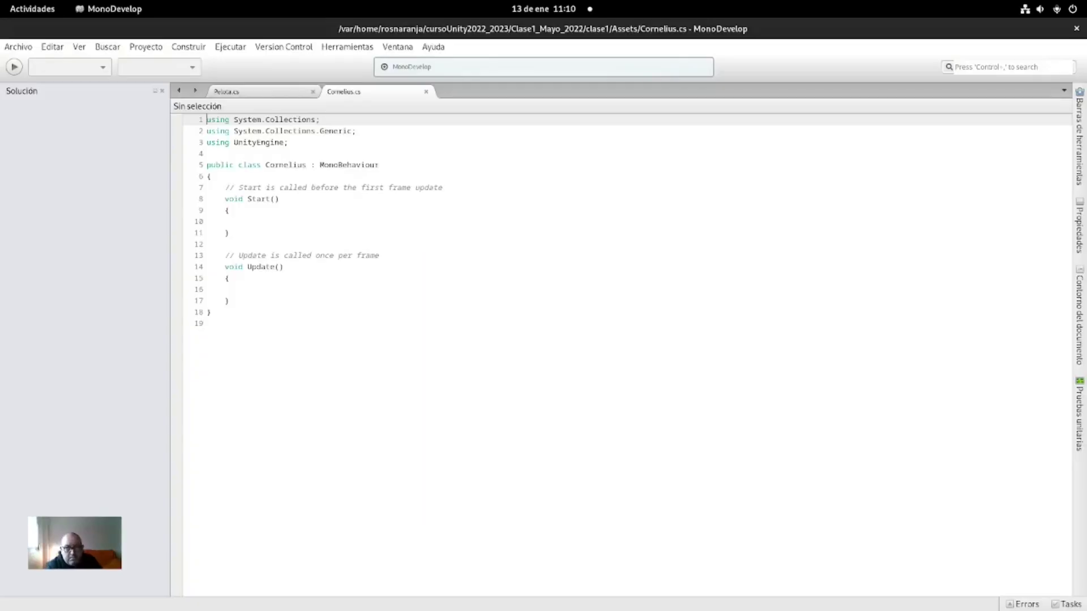
Compare both files and select Cornelius's default Start and Update methods.
{"action": "key", "text": "ctrl+Tab"}
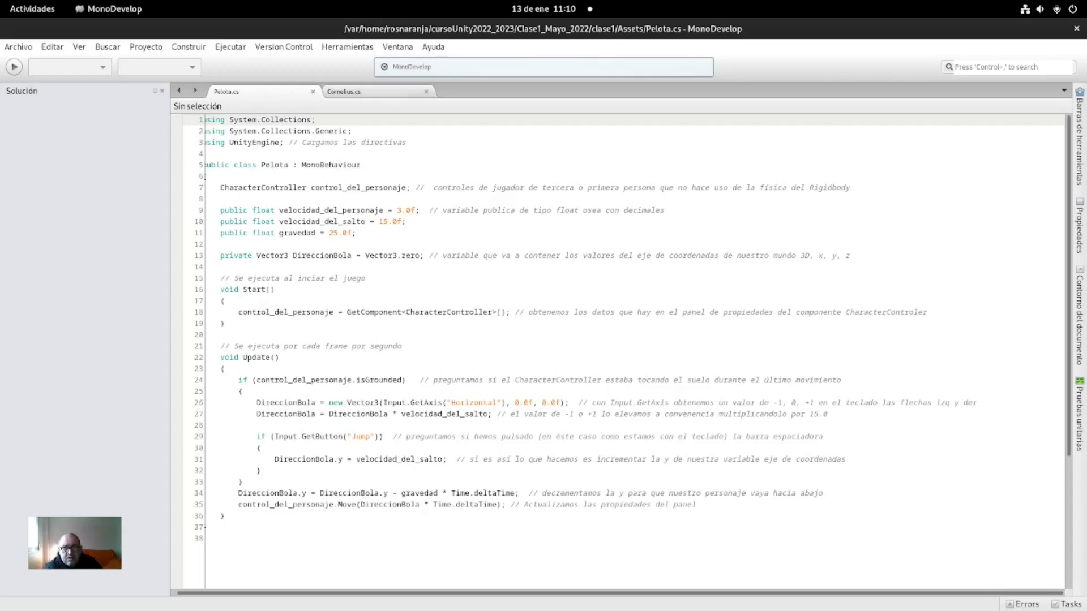
{"action": "key", "text": "ctrl+Page_Down"}
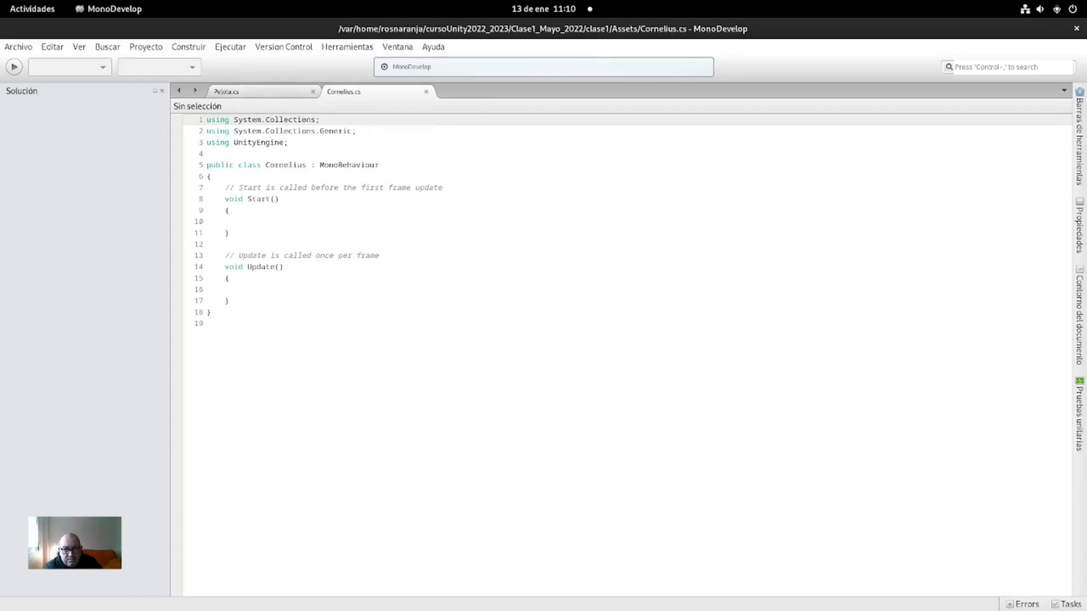
{"action": "left_click", "coordinate": [200, 165]}
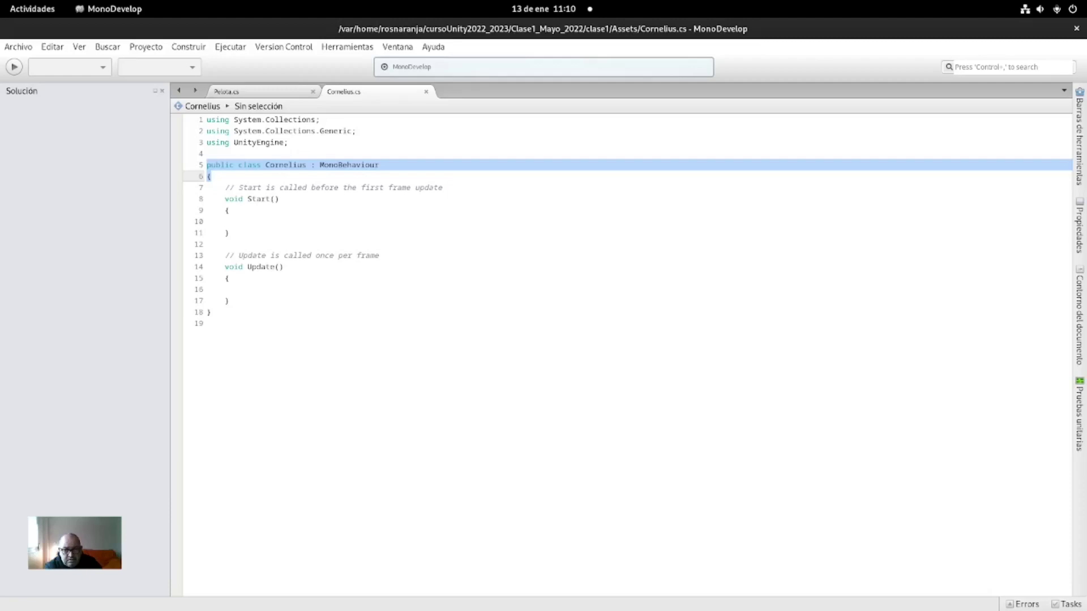
{"action": "left_click", "coordinate": [211, 312]}
{"action": "left_click", "coordinate": [225, 187]}
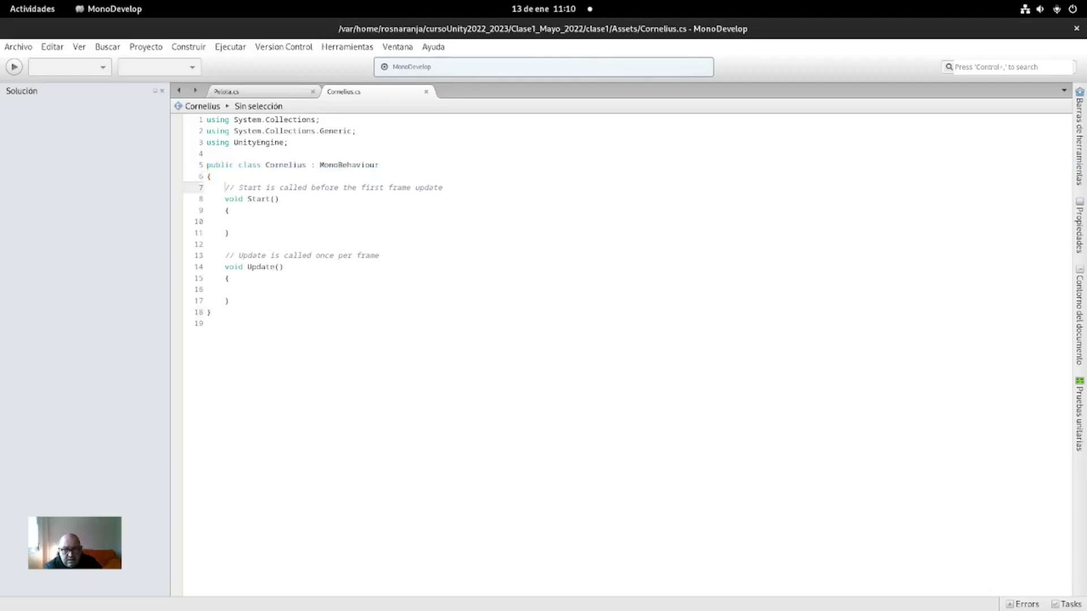
{"action": "left_click_drag", "start_coordinate": [225, 188], "coordinate": [230, 301]}
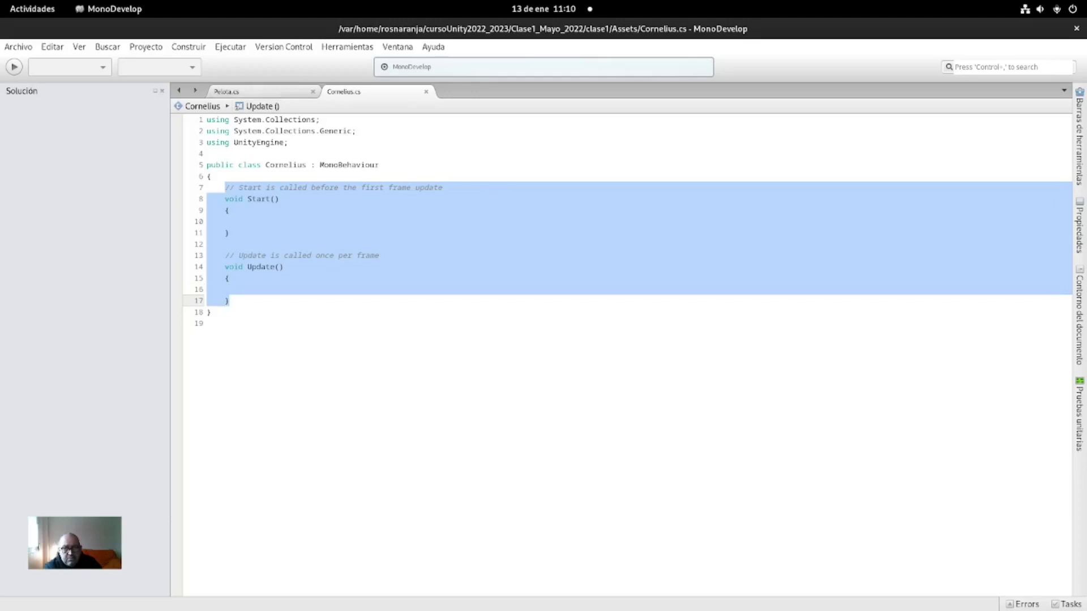
Copy Pelota's fields, Start and Update methods with Copiar.
{"action": "key", "text": "ctrl+Tab"}
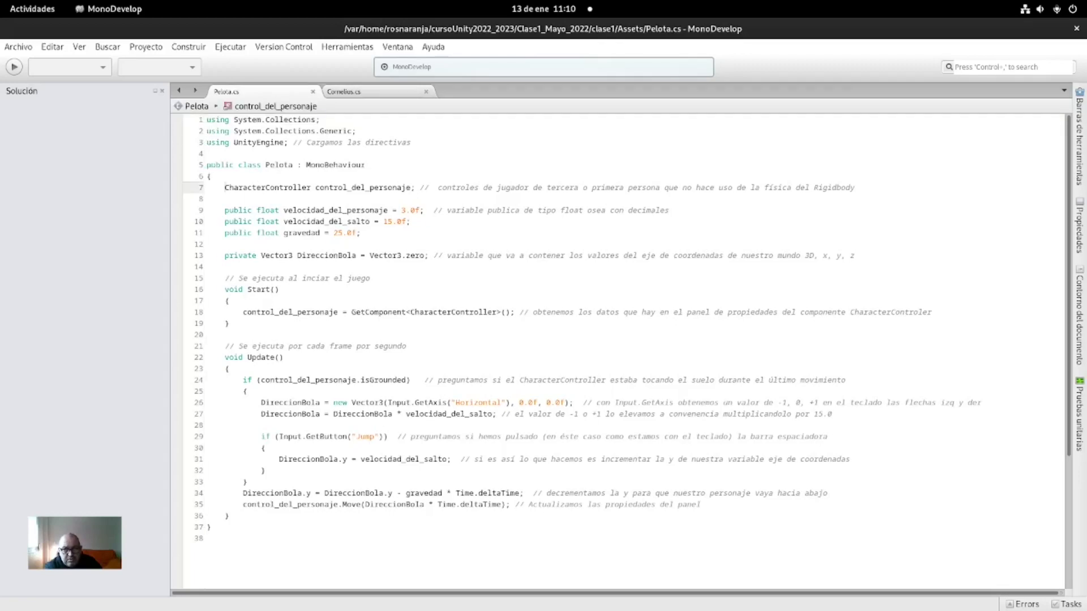
{"action": "left_click_drag", "start_coordinate": [225, 188], "coordinate": [229, 324]}
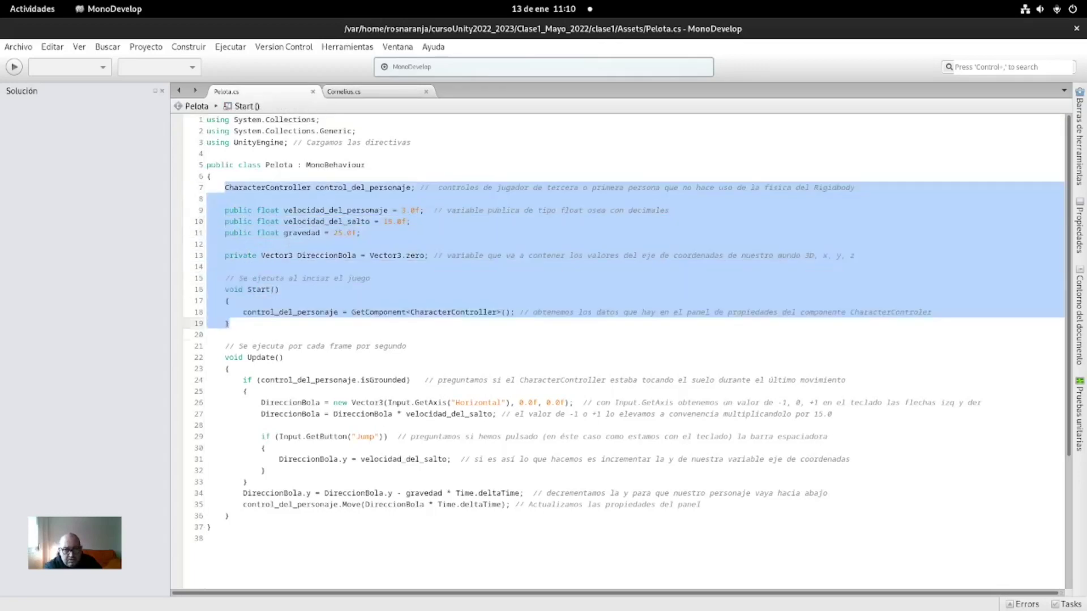
{"action": "mouse_move", "coordinate": [229, 323]}
{"action": "left_mouse_down"}
{"action": "mouse_move", "coordinate": [265, 470]}
{"action": "mouse_move", "coordinate": [229, 516]}
{"action": "left_mouse_up"}
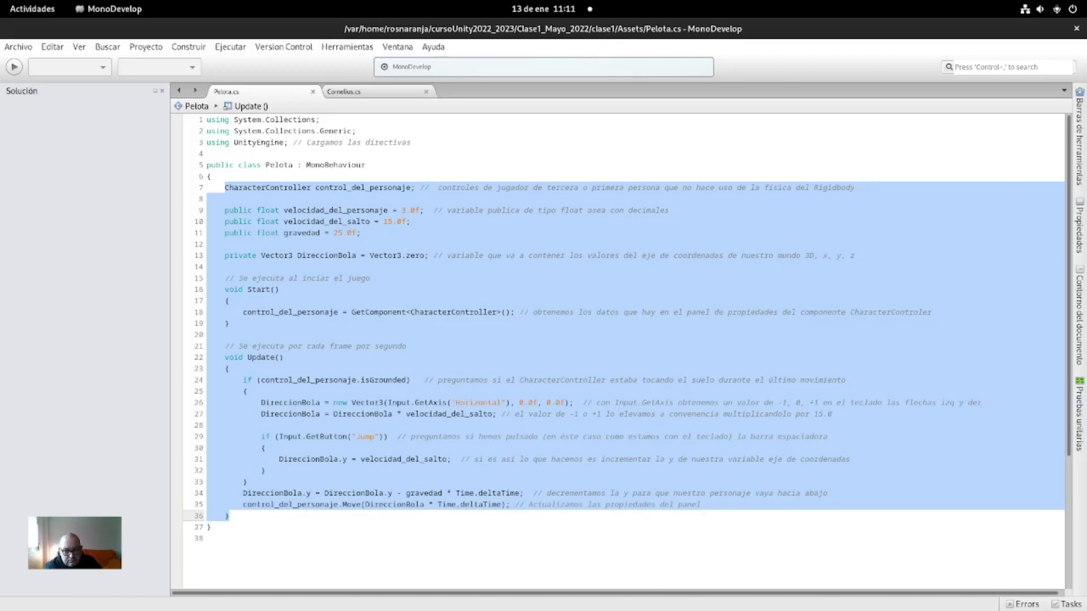
{"action": "right_click", "coordinate": [299, 209]}
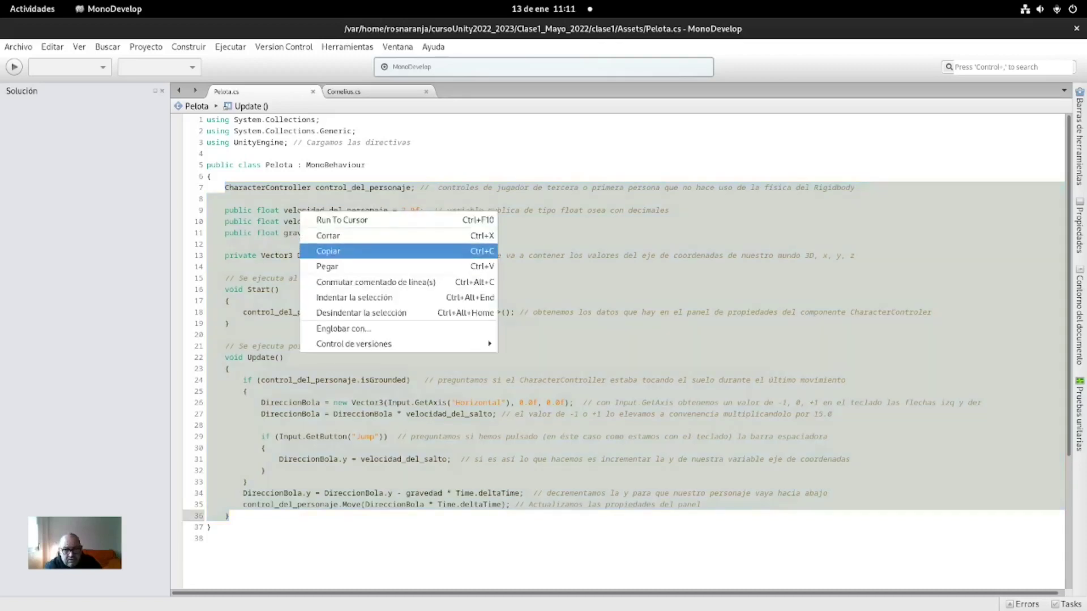
{"action": "left_click", "coordinate": [340, 253]}
Replace Cornelius's default methods with the pasted Pelota code and save all files.
{"action": "left_click", "coordinate": [344, 91]}
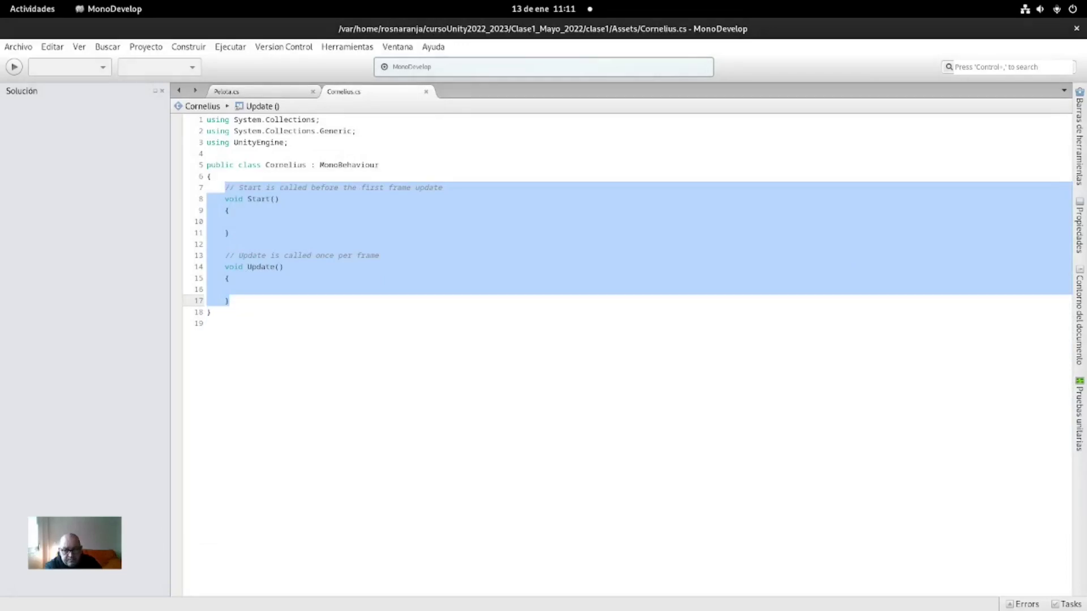
{"action": "key", "text": "Delete"}
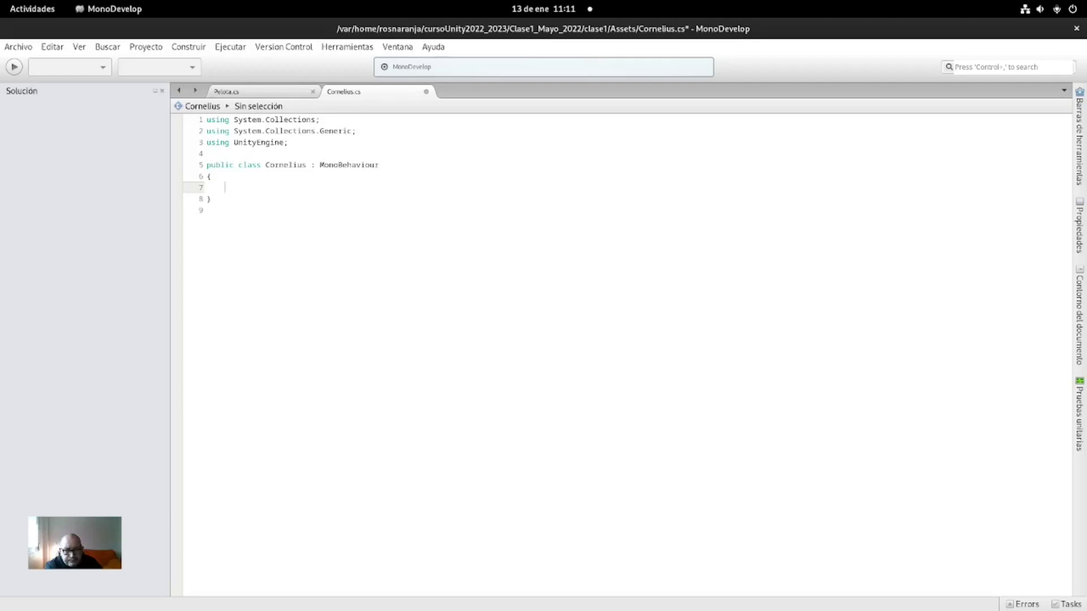
{"action": "right_click", "coordinate": [225, 184]}
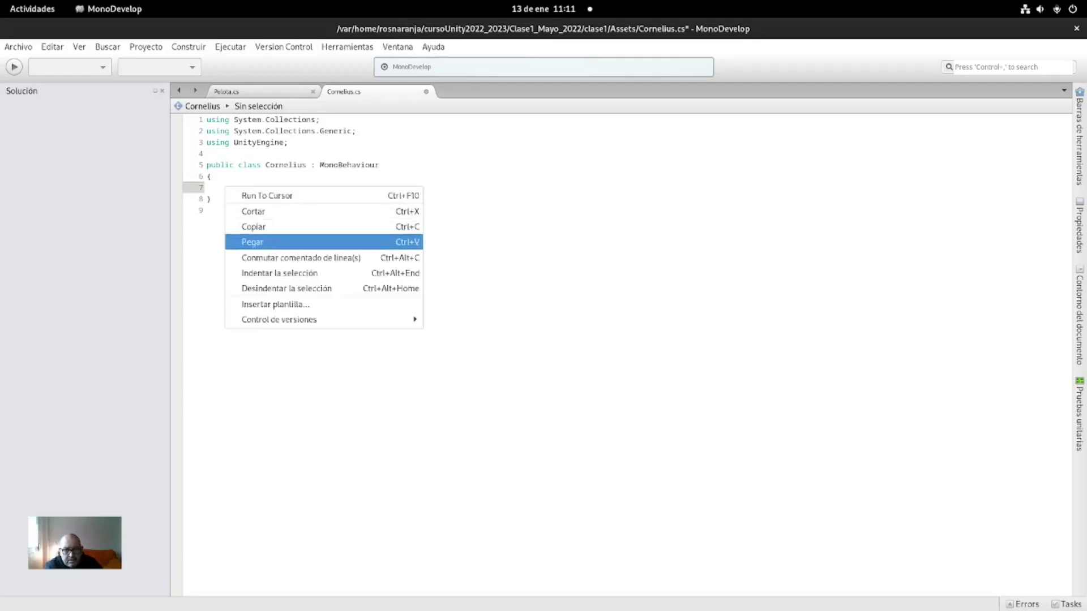
{"action": "left_click", "coordinate": [244, 240]}
{"action": "left_click", "coordinate": [225, 267]}
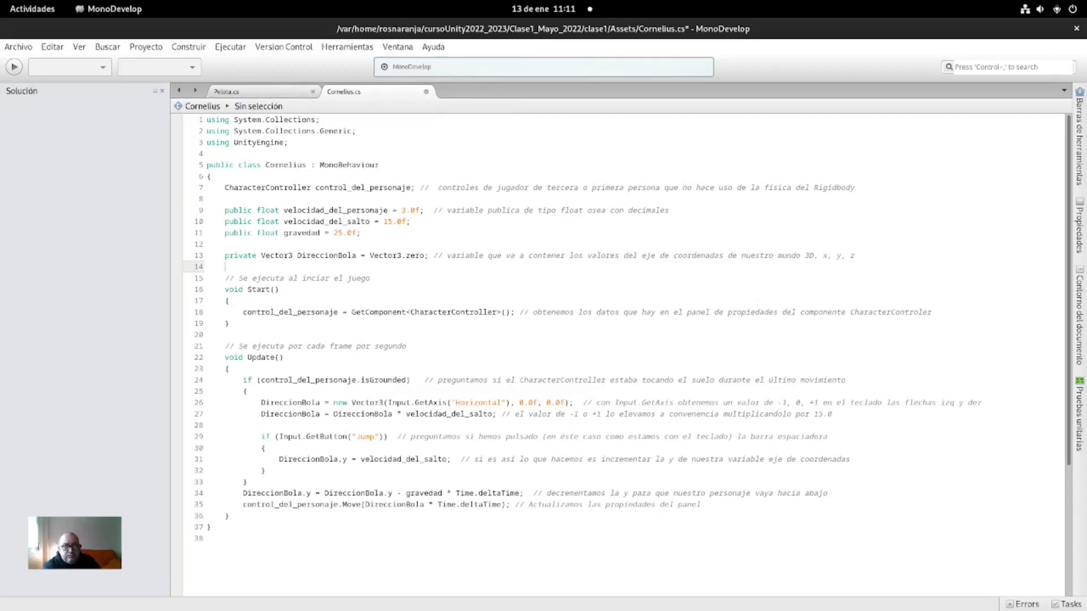
{"action": "key", "text": "alt+a"}
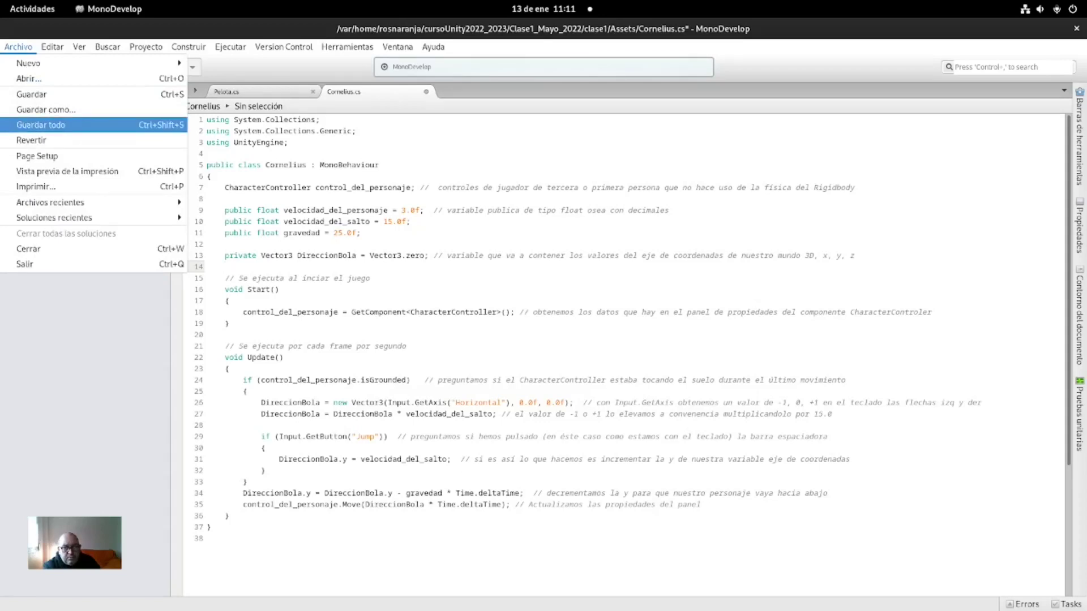
{"action": "key", "text": "Return"}
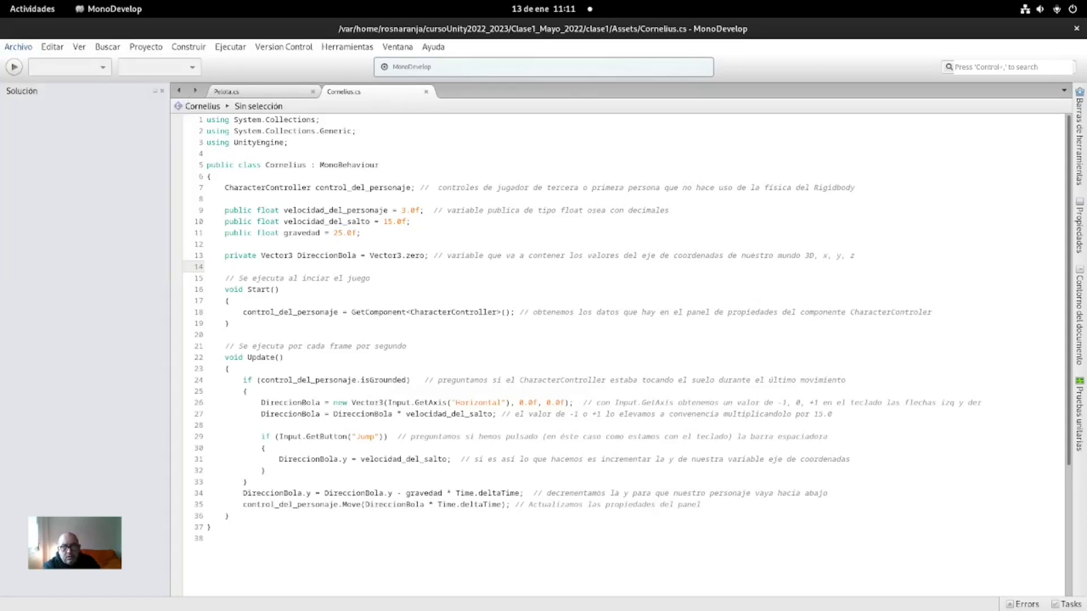
Enter Play mode and test left and right movement with the arrow keys.
{"action": "mouse_move", "coordinate": [2, 1]}
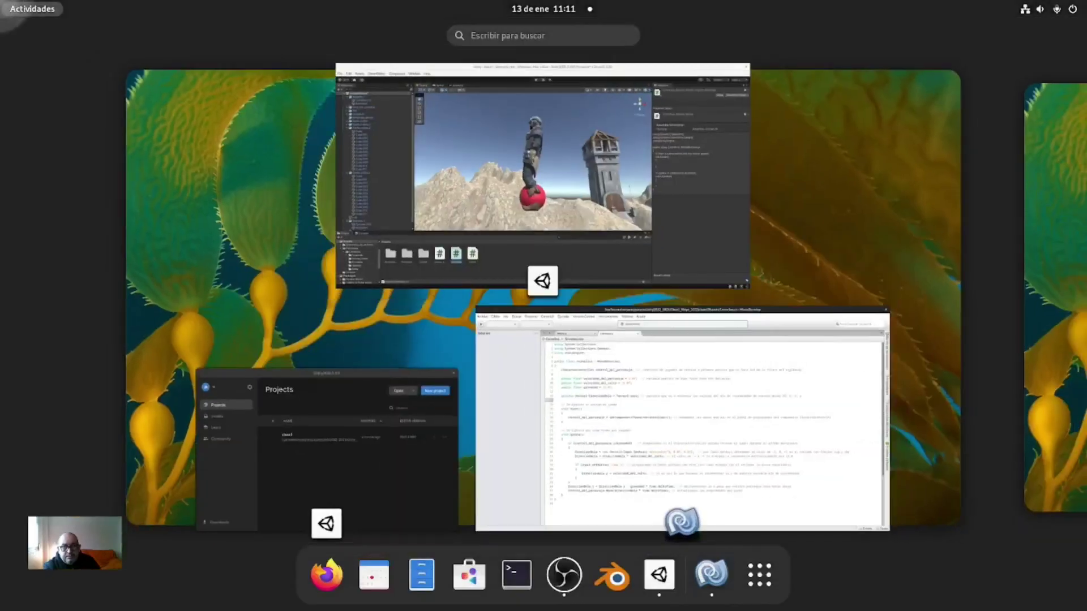
{"action": "left_click", "coordinate": [542, 175]}
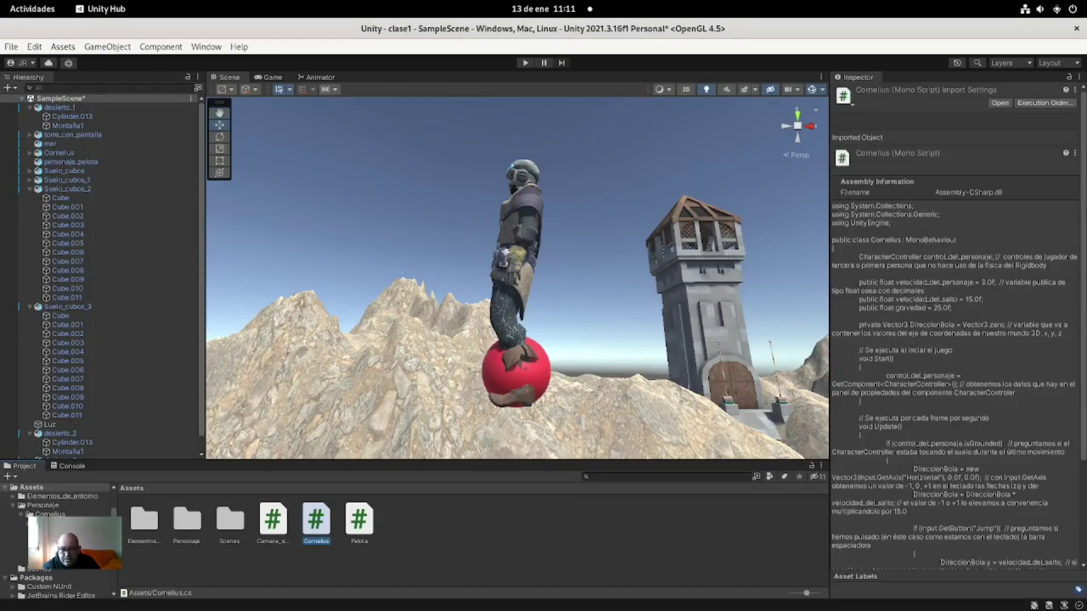
{"action": "key", "text": "ctrl+p"}
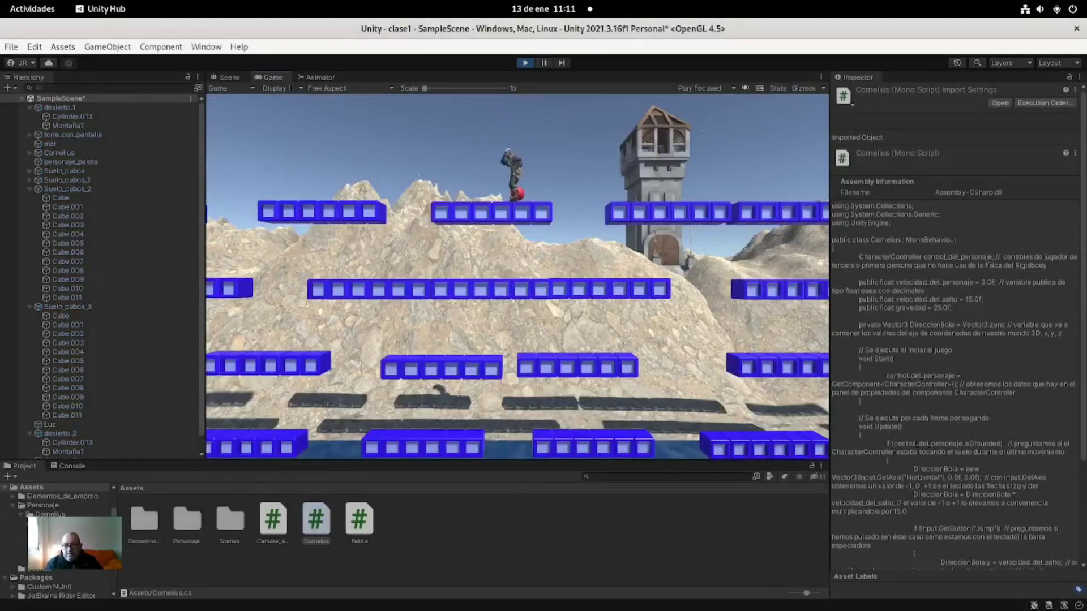
{"action": "key", "text": "Left"}
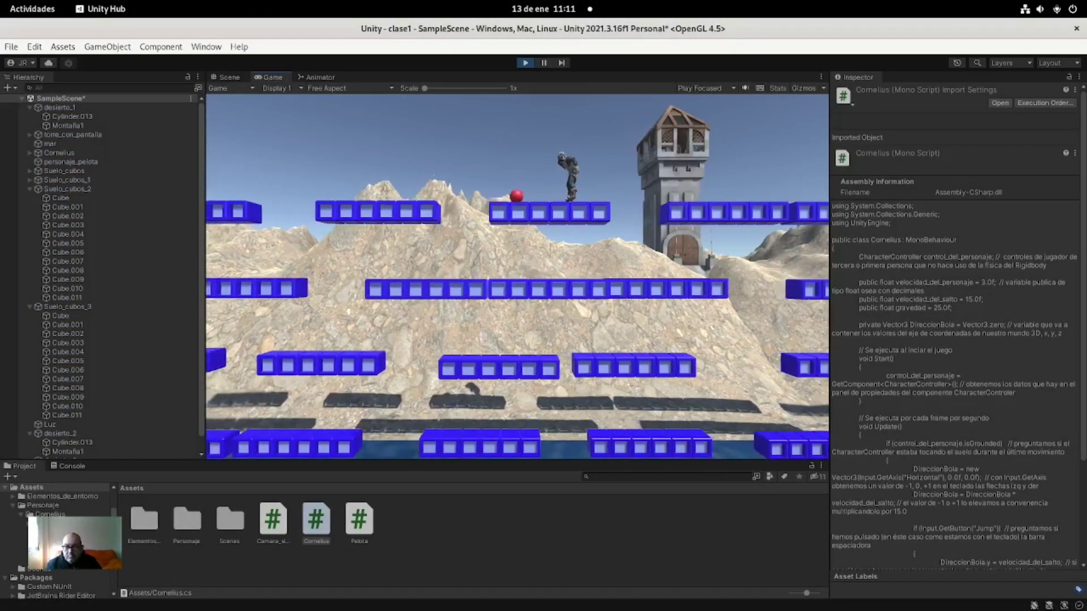
{"action": "key", "text": "Right"}
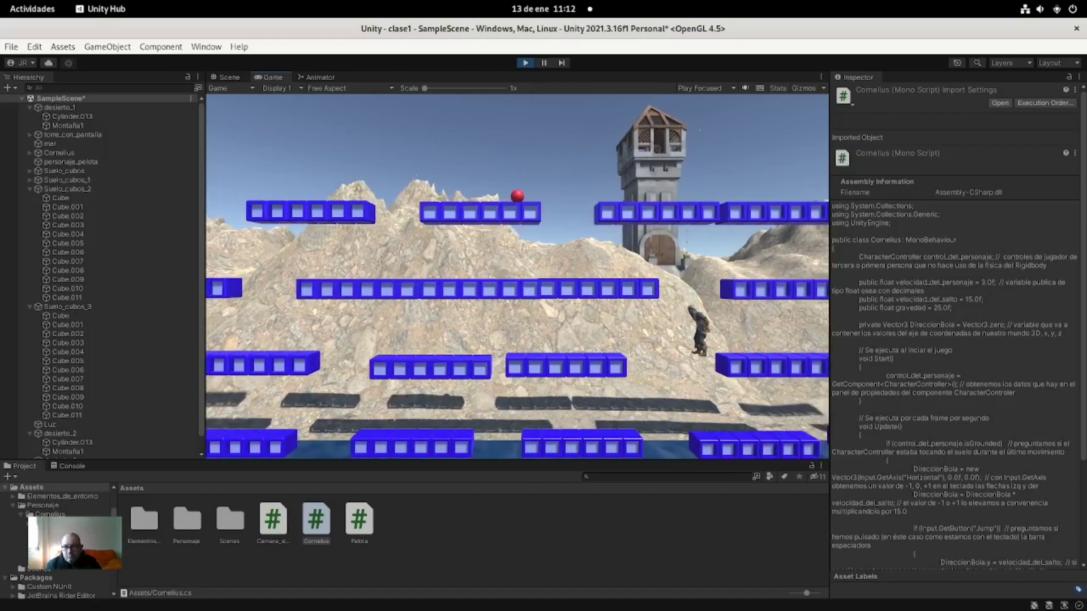
{"action": "key", "text": "Left"}
{"action": "key", "text": "Left"}
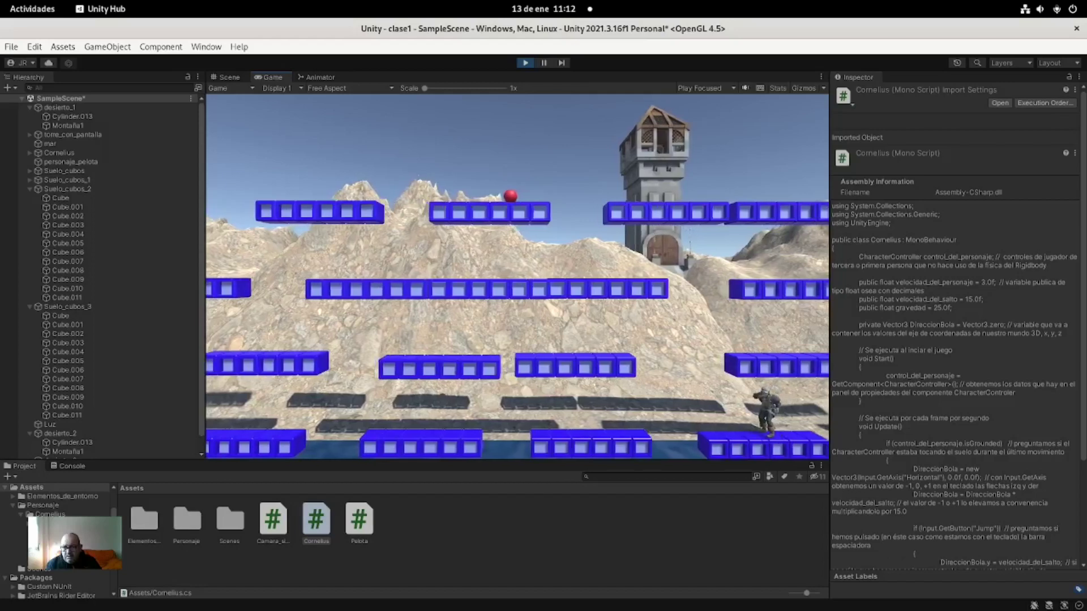
{"action": "key", "text": "Left"}
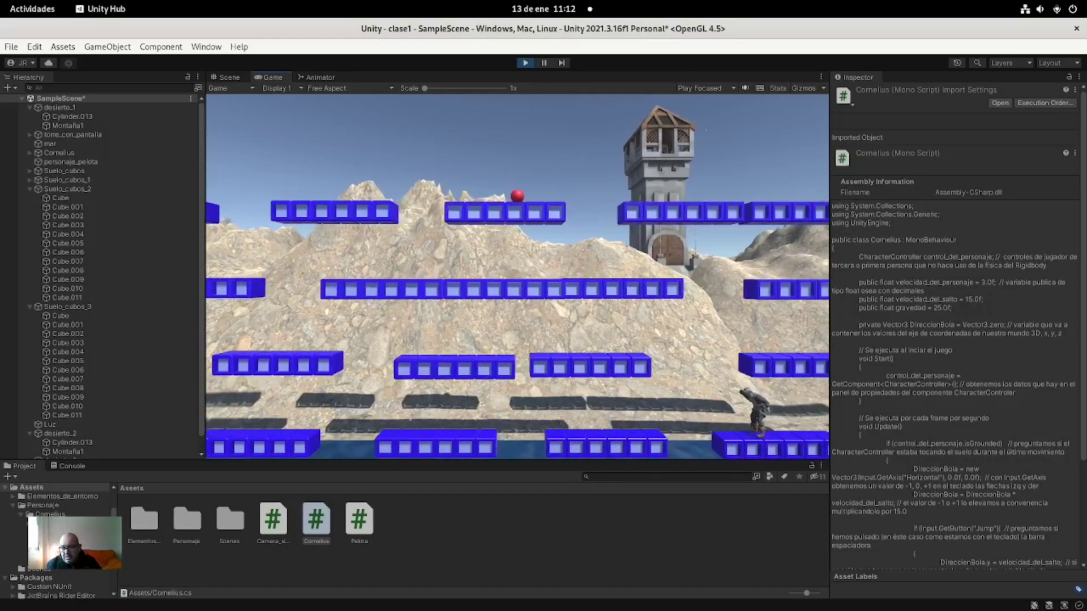
{"action": "key", "text": "Right"}
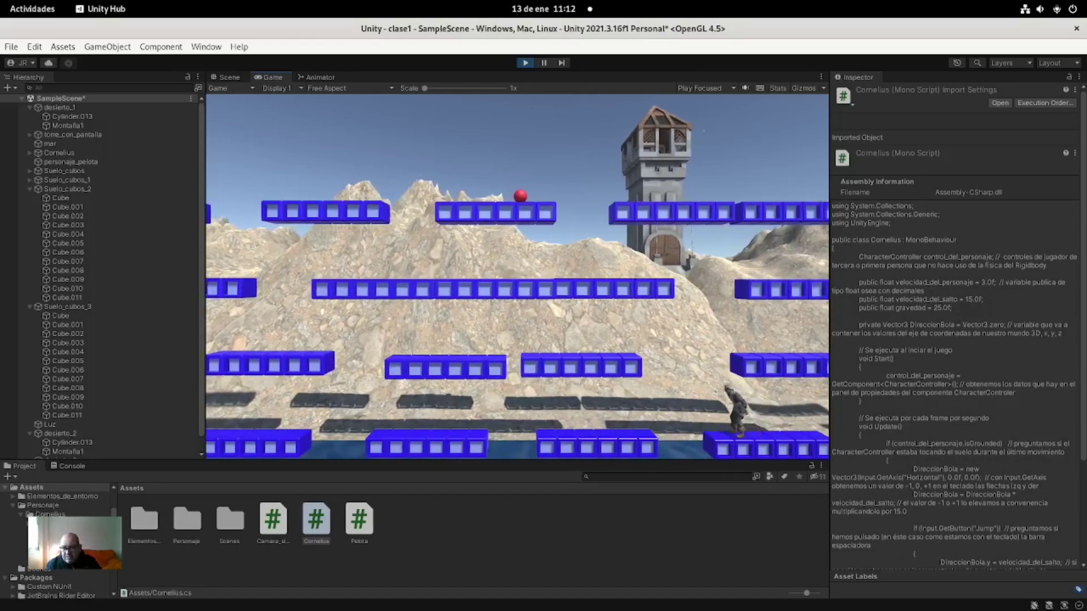
{"action": "key", "text": "Left"}
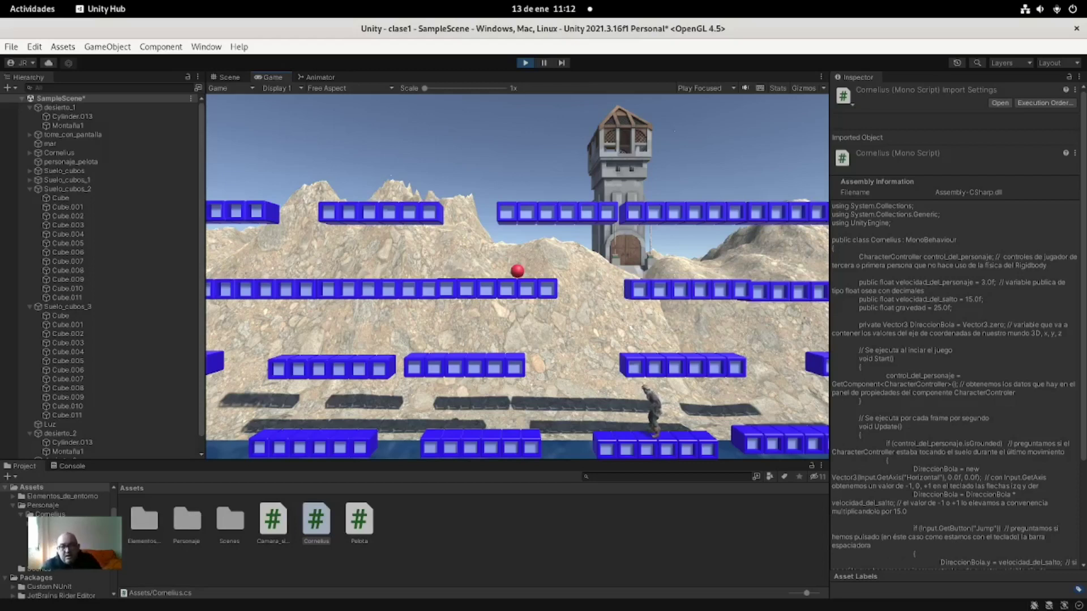
Jump three times with Space, then stop Play mode.
{"action": "key", "text": "space"}
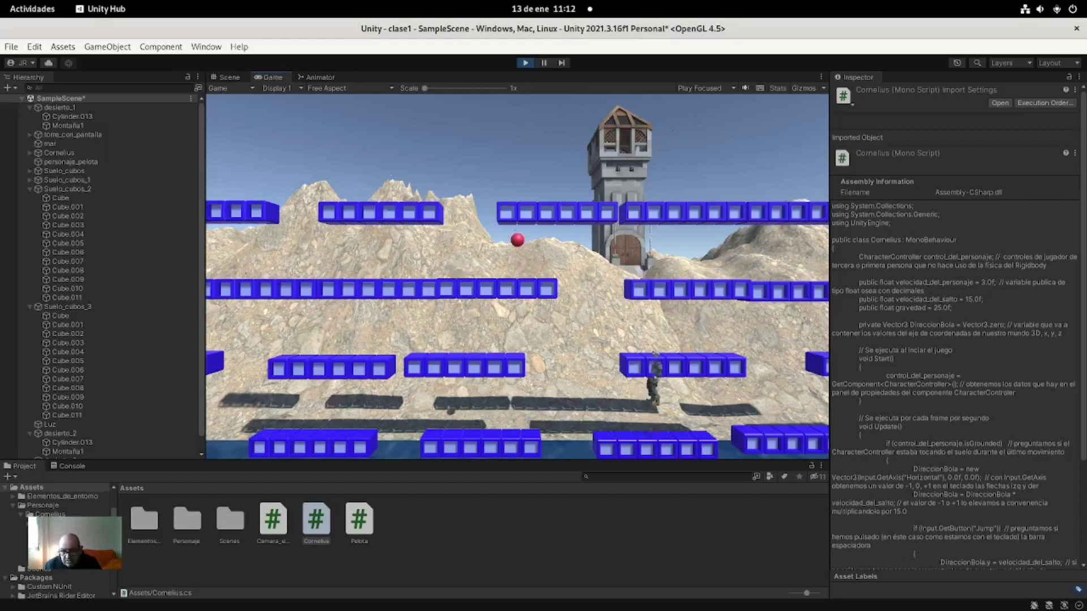
{"action": "key", "text": "space"}
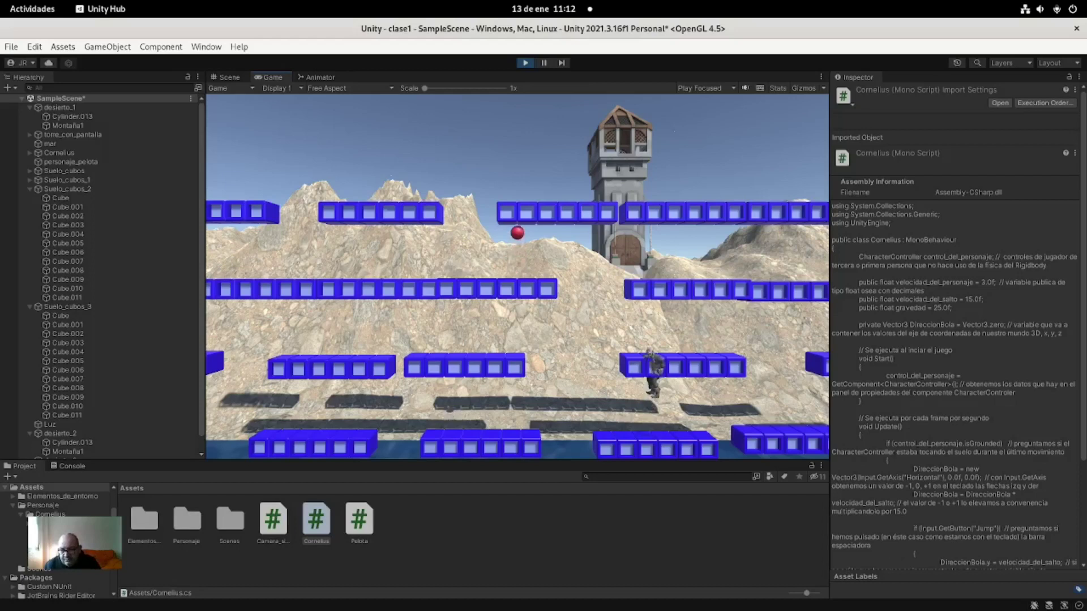
{"action": "key", "text": "space"}
{"action": "key", "text": "space"}
{"action": "key", "text": "space"}
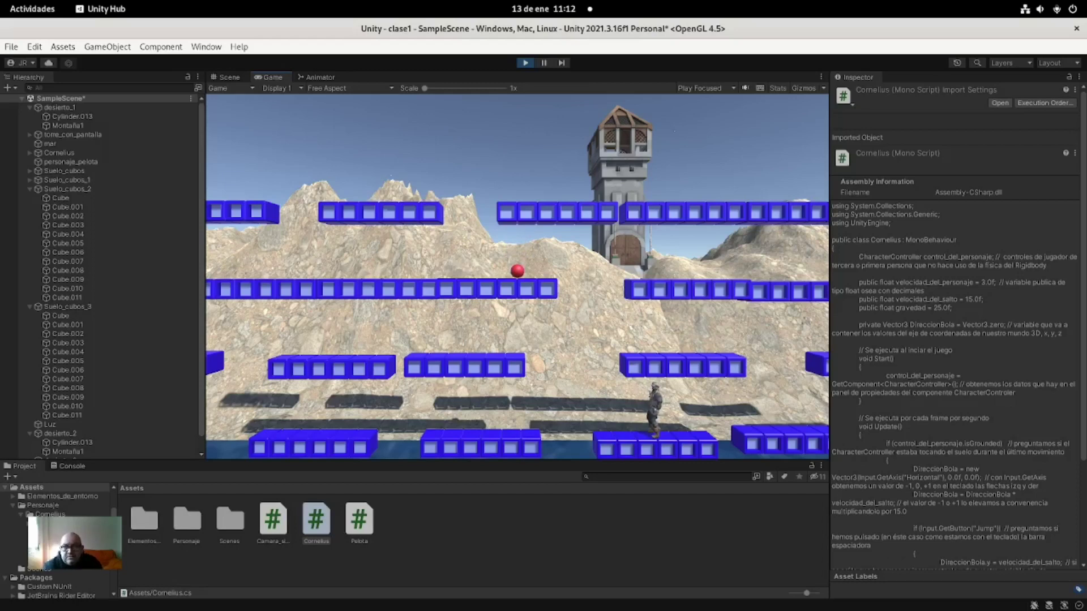
{"action": "key", "text": "ctrl+p"}
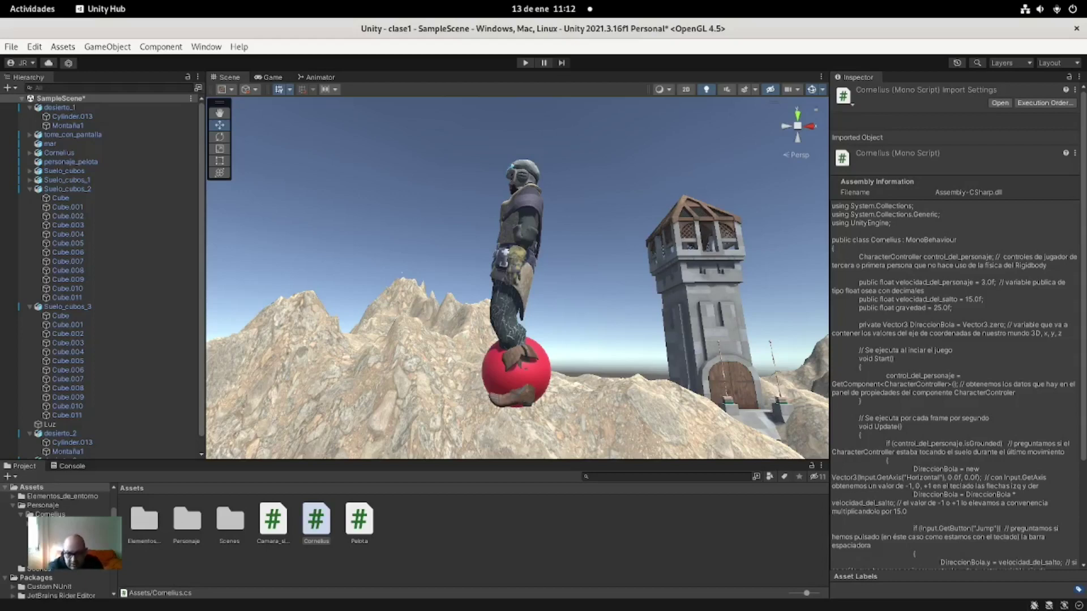
Delete personaje_pelota from the Hierarchy, then select Cornelius.
{"action": "left_click", "coordinate": [515, 368]}
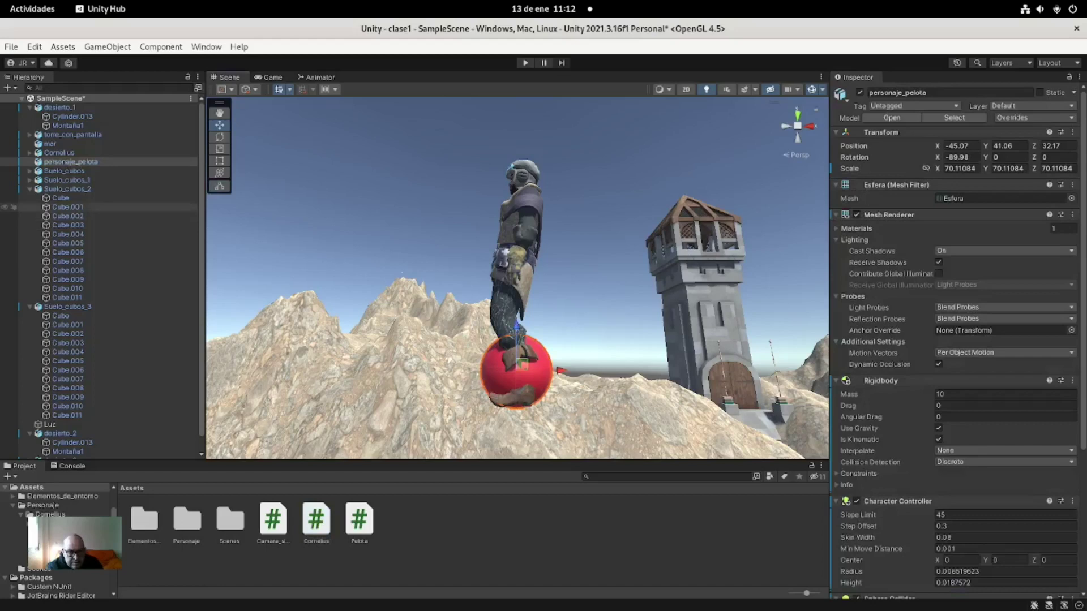
{"action": "right_click", "coordinate": [60, 162]}
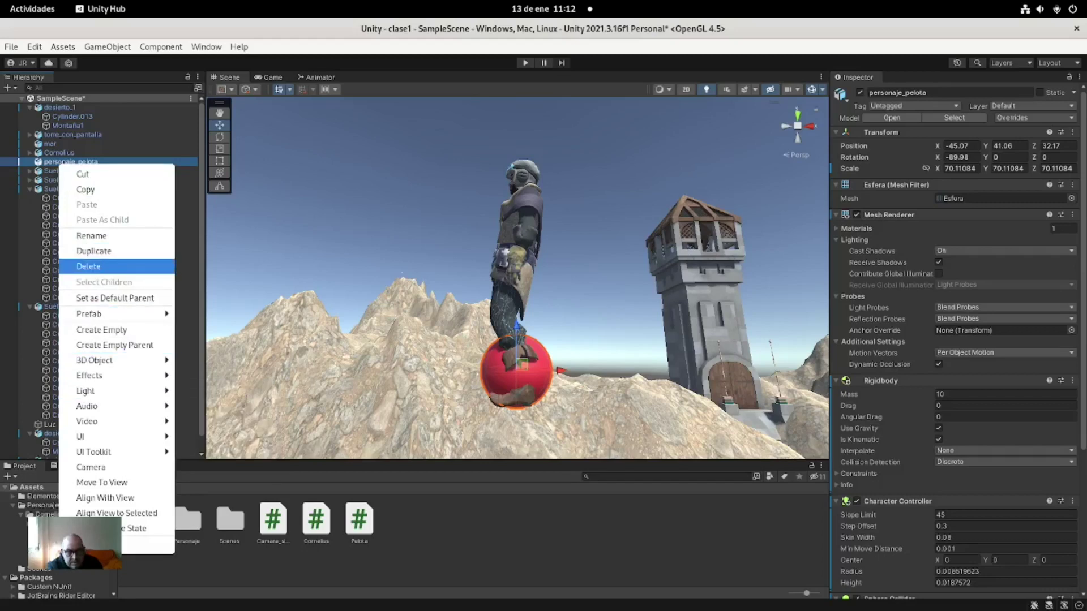
{"action": "left_click", "coordinate": [91, 266]}
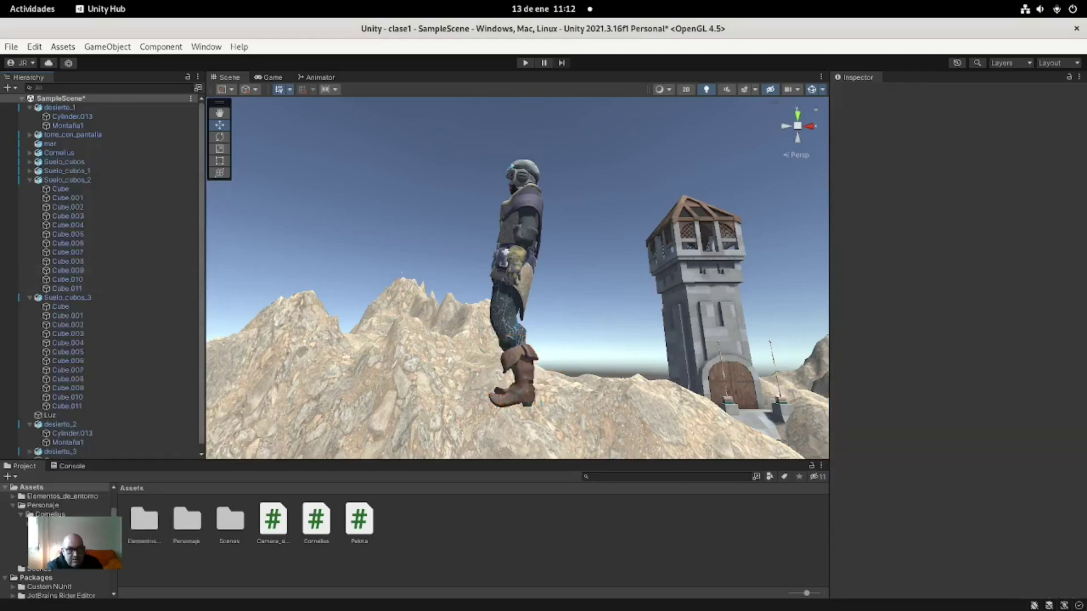
{"action": "left_click", "coordinate": [59, 153]}
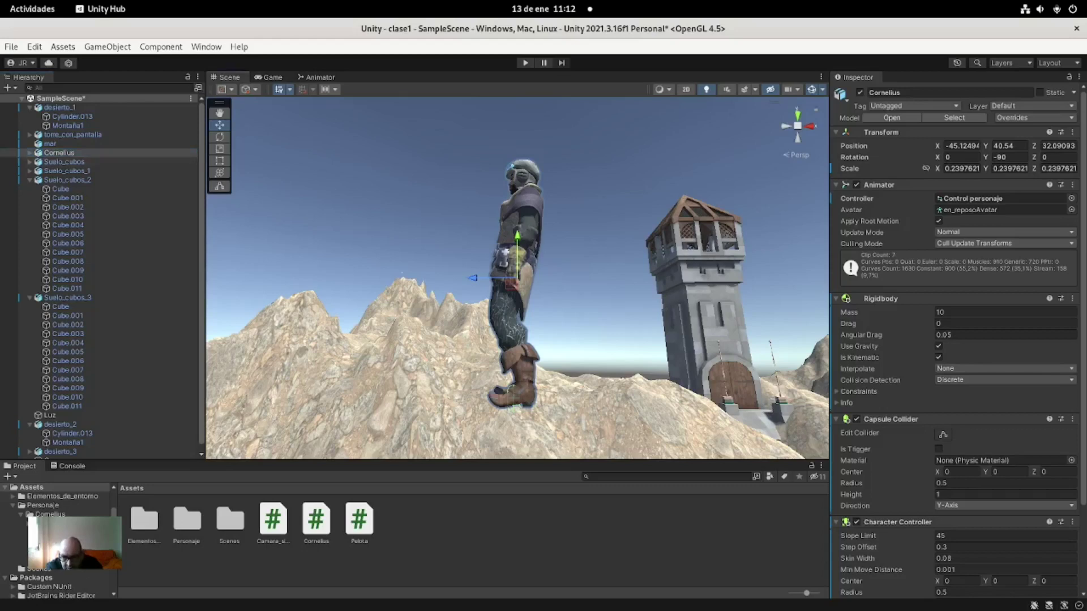
Inspect Cornelius's child parts, pan the view toward the tower and start a test run.
{"action": "left_click", "coordinate": [29, 152]}
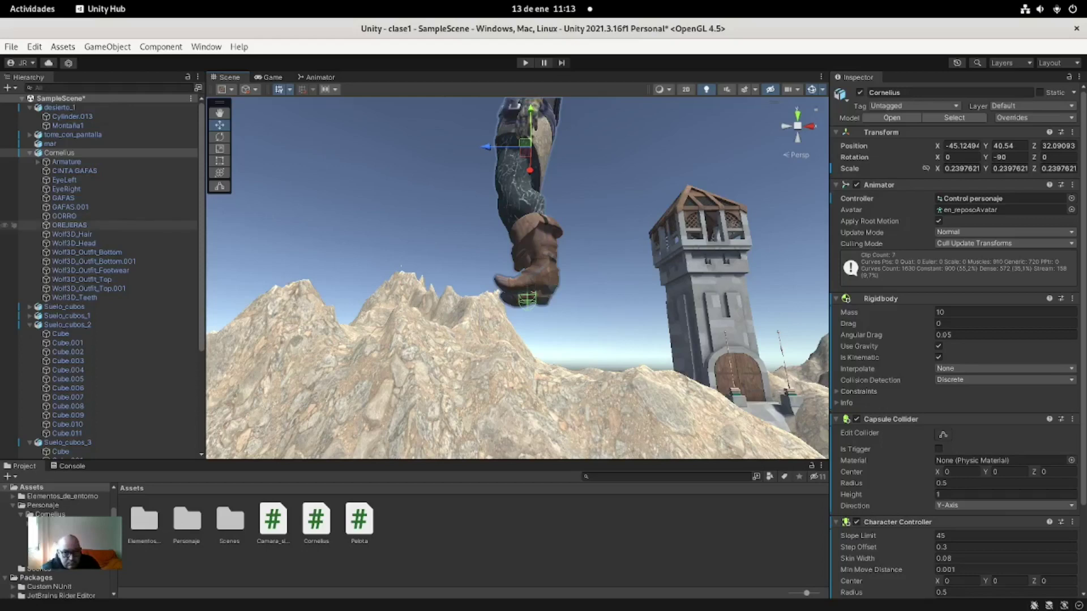
{"action": "left_click", "coordinate": [29, 153]}
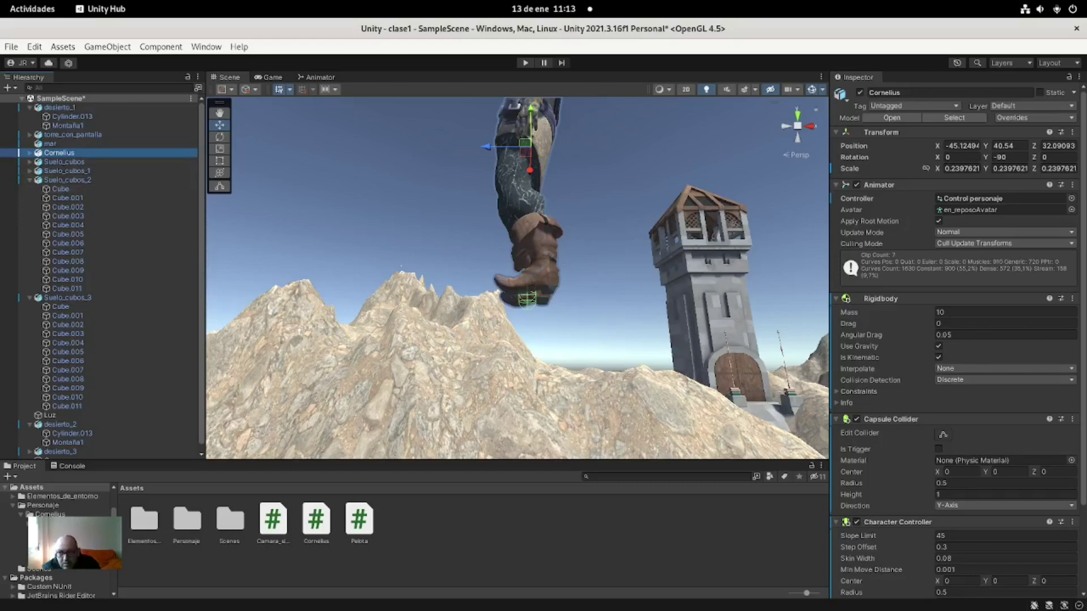
{"action": "middle_click_drag", "start_coordinate": [509, 283], "coordinate": [651, 294]}
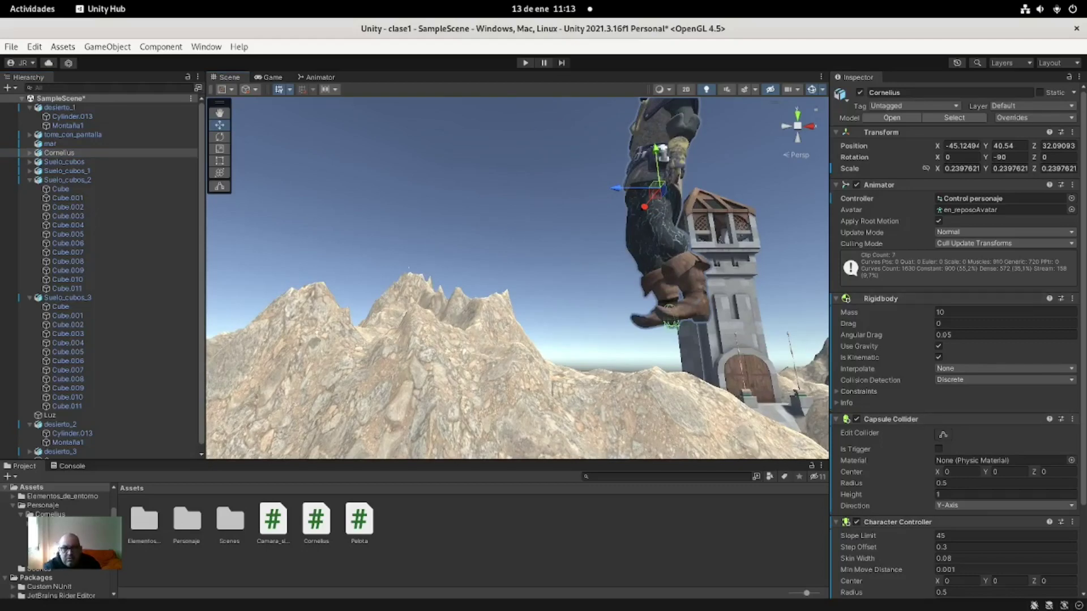
{"action": "key", "text": "ctrl+p"}
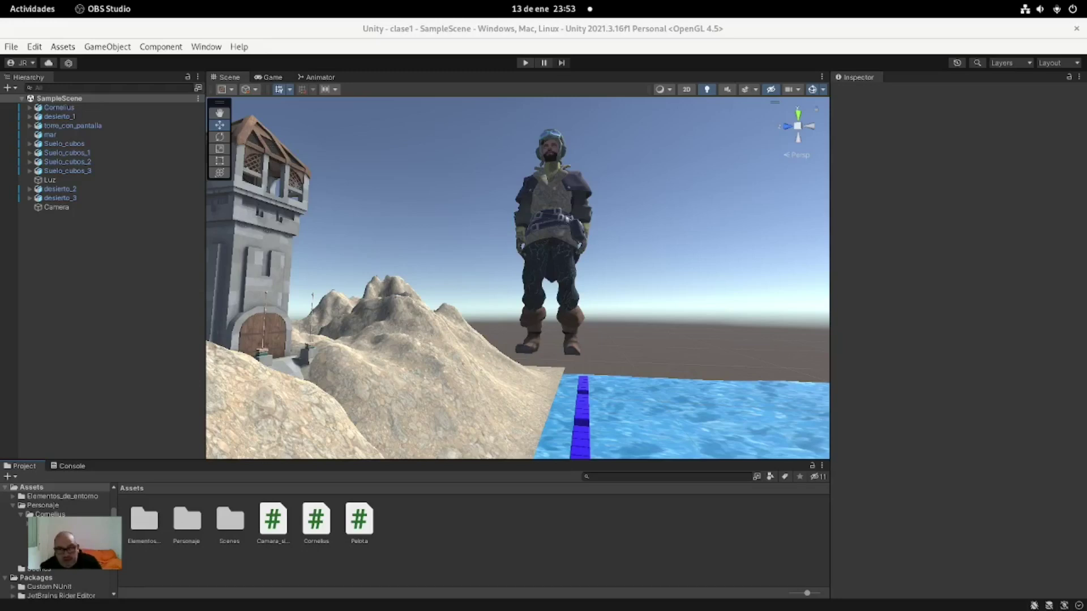
Review Cornelius's Character Controller and script settings (speed 1, jump 17, gravity 25) in the Inspector.
{"action": "left_click", "coordinate": [56, 107]}
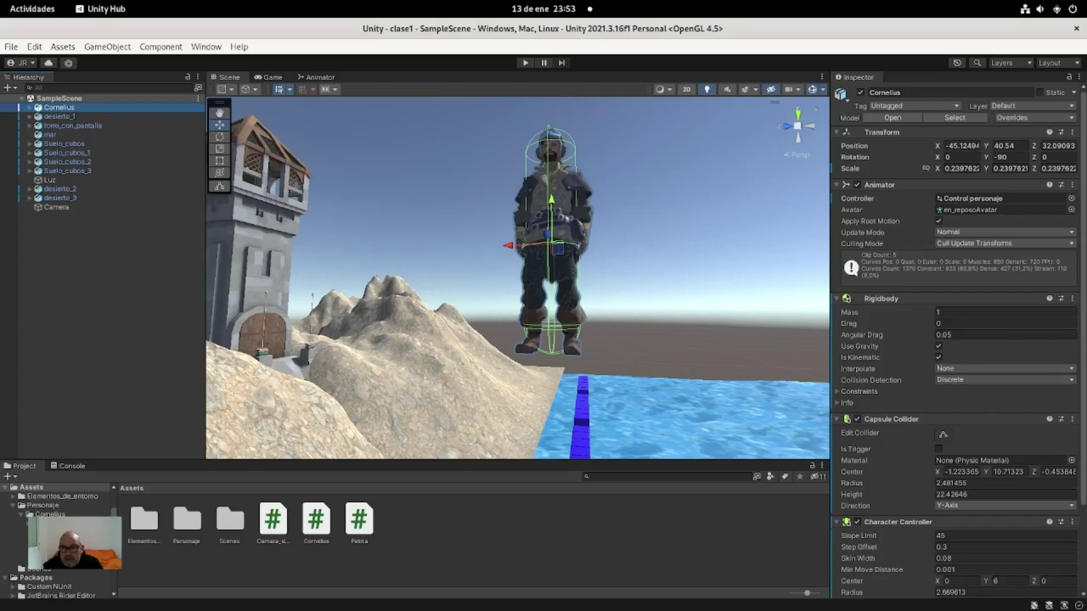
{"action": "scroll", "coordinate": [956, 340], "scroll_direction": "down", "scroll_amount": 1}
{"action": "scroll", "coordinate": [956, 339], "scroll_direction": "down", "scroll_amount": 1}
{"action": "scroll", "coordinate": [957, 340], "scroll_direction": "down", "scroll_amount": 1}
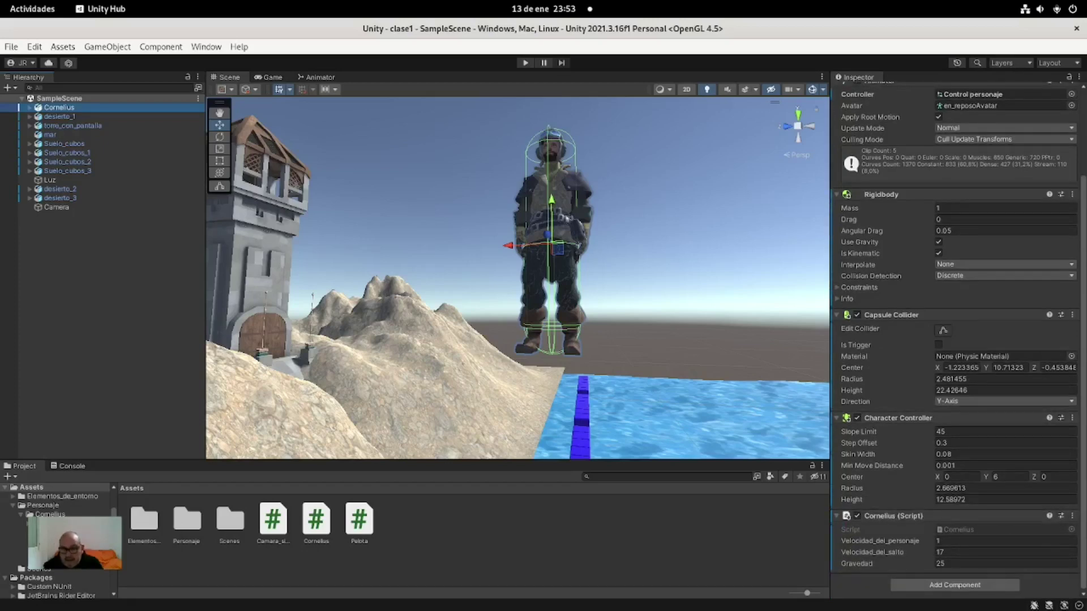
{"action": "scroll", "coordinate": [957, 340], "scroll_direction": "up", "scroll_amount": 3}
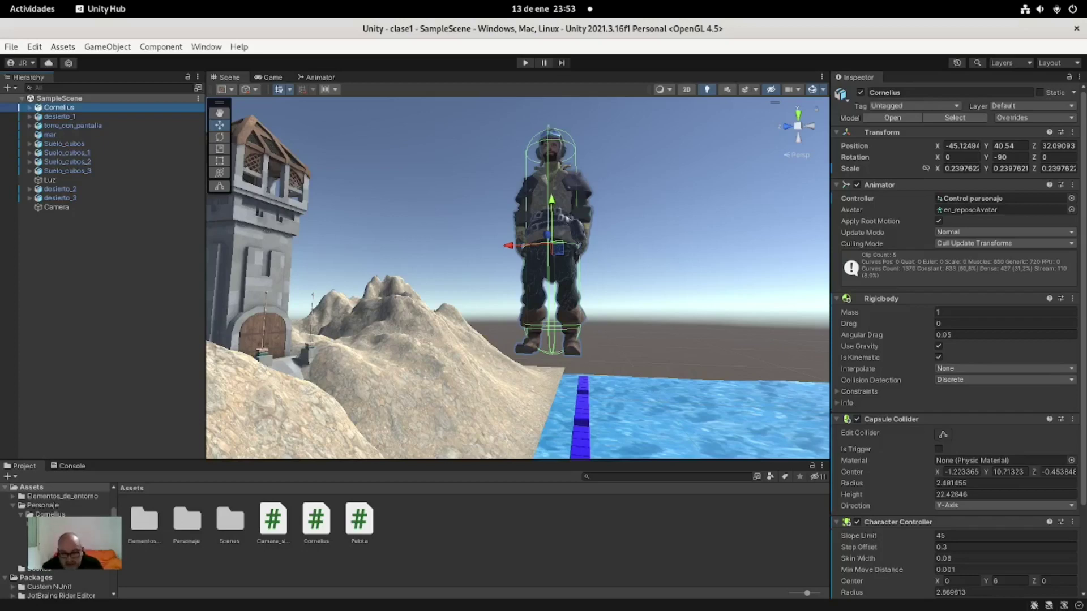
Create a C# script named ejemplo in the Project's Assets folder.
{"action": "right_click", "coordinate": [482, 532]}
{"action": "mouse_move", "coordinate": [513, 210]}
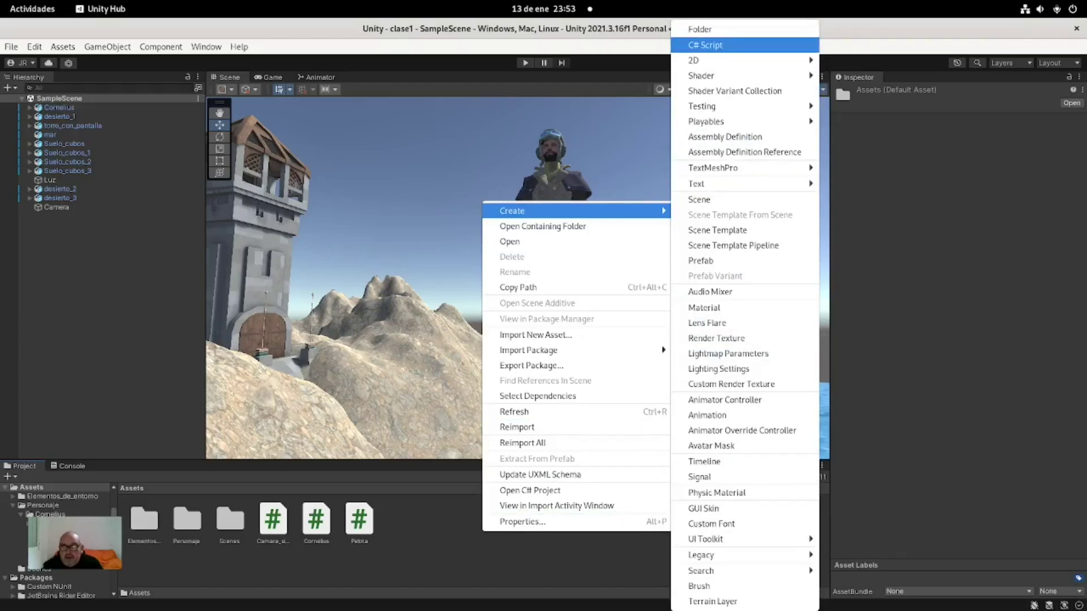
{"action": "key", "text": "Escape"}
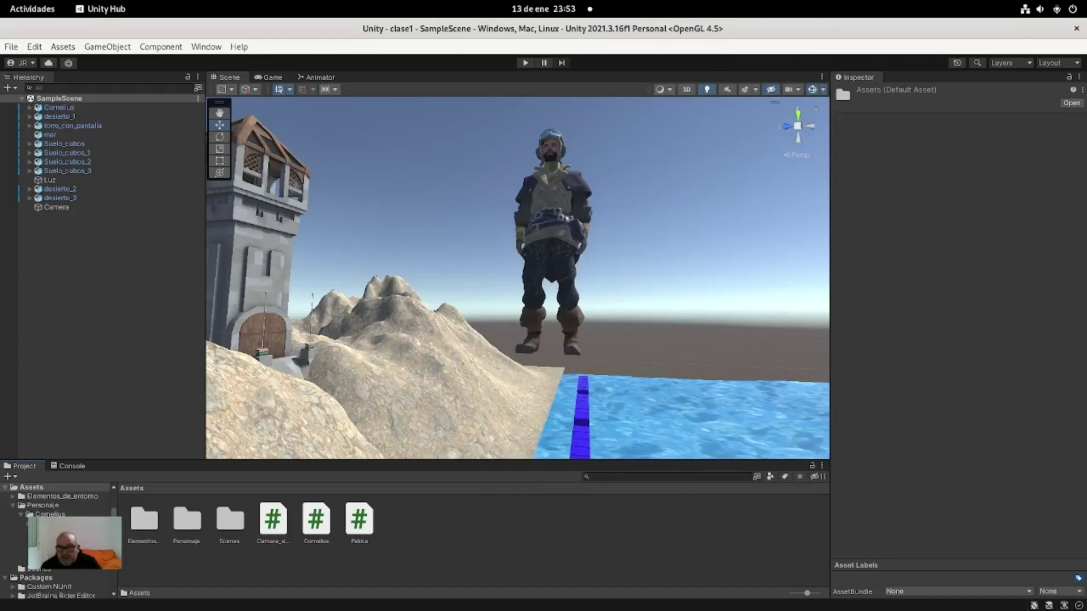
{"action": "right_click", "coordinate": [464, 521]}
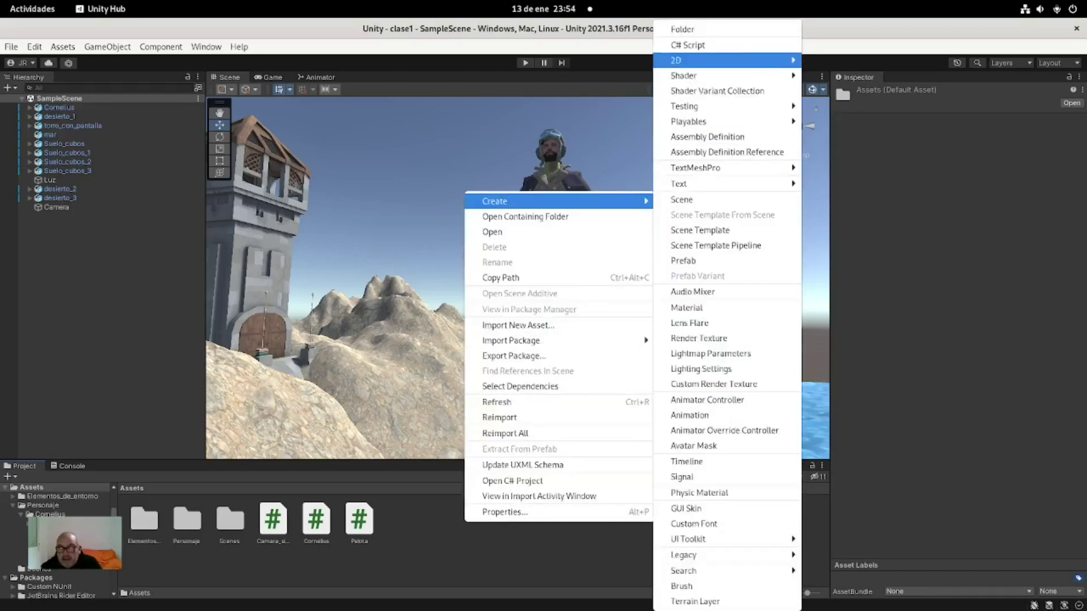
{"action": "left_click", "coordinate": [688, 45]}
{"action": "type", "text": "elemo"}
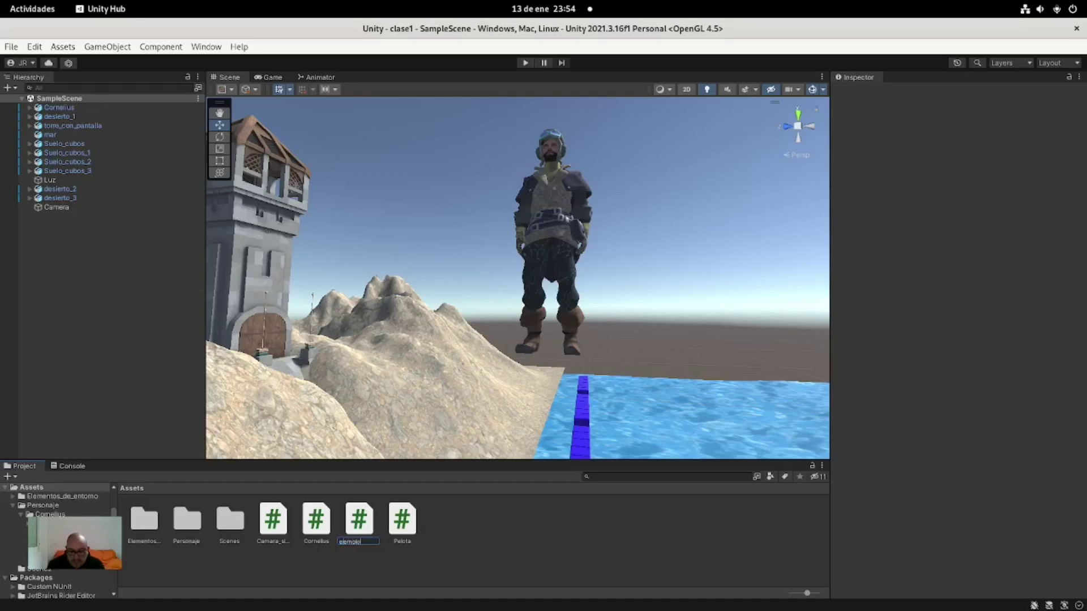
{"action": "key", "text": "Return"}
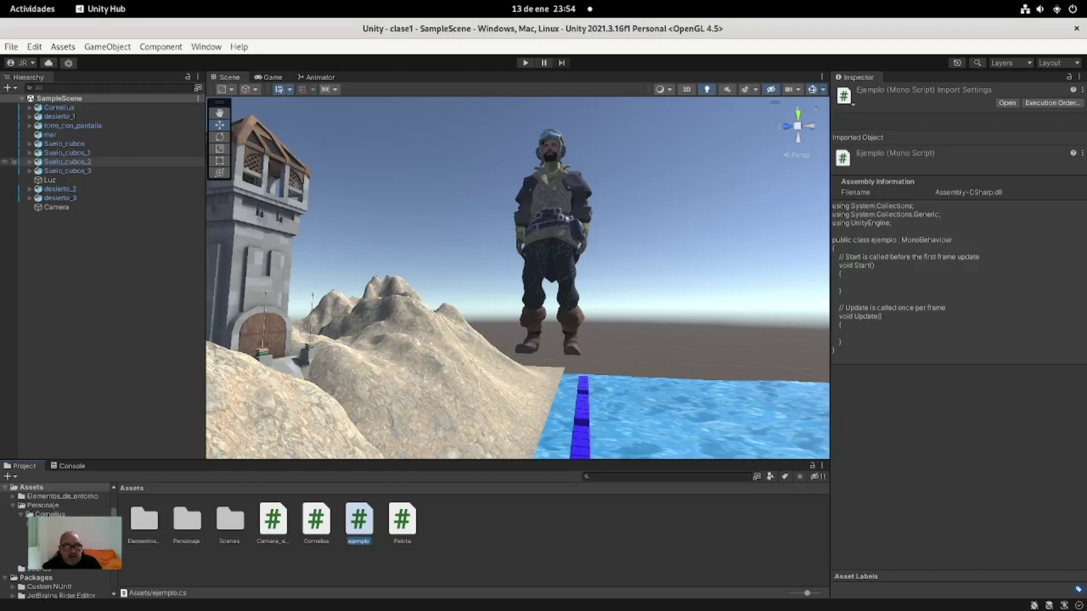
Dismiss the SDK extensions prompt.
{"action": "key", "text": "super"}
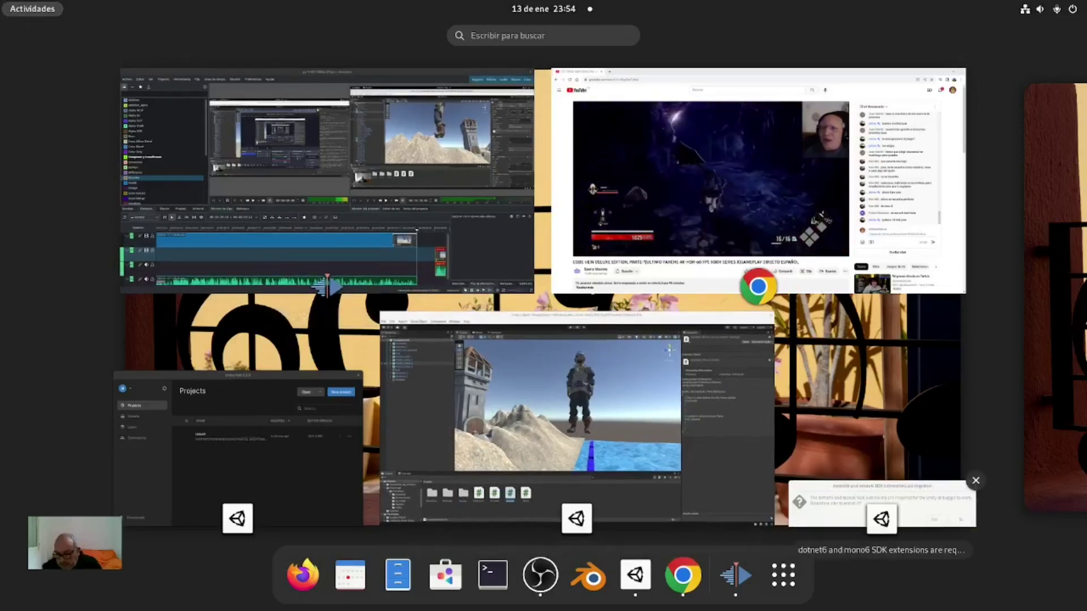
{"action": "left_click", "coordinate": [882, 503]}
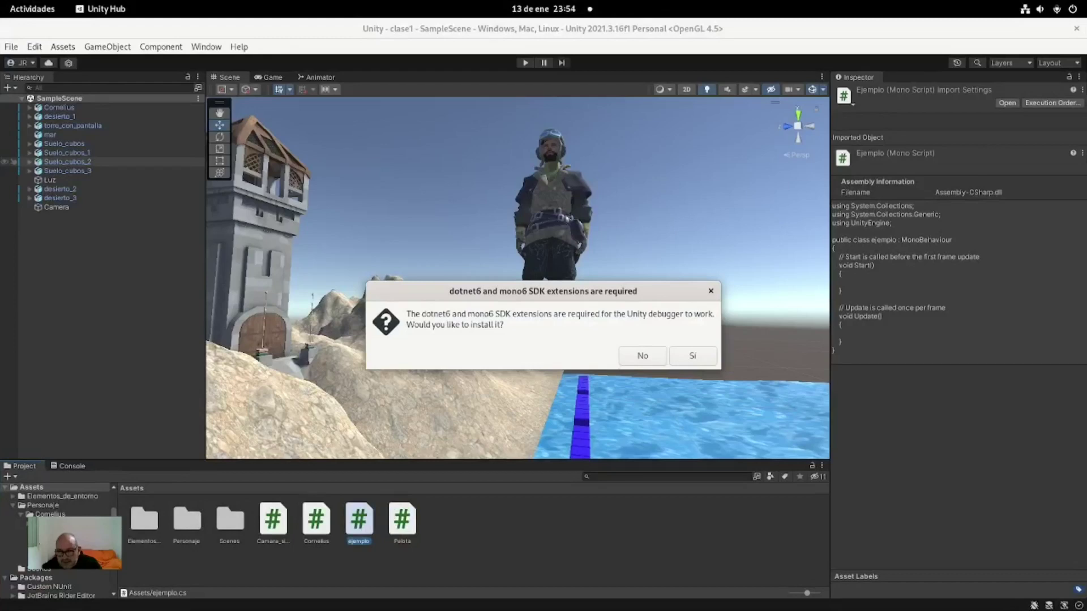
{"action": "left_click", "coordinate": [711, 291]}
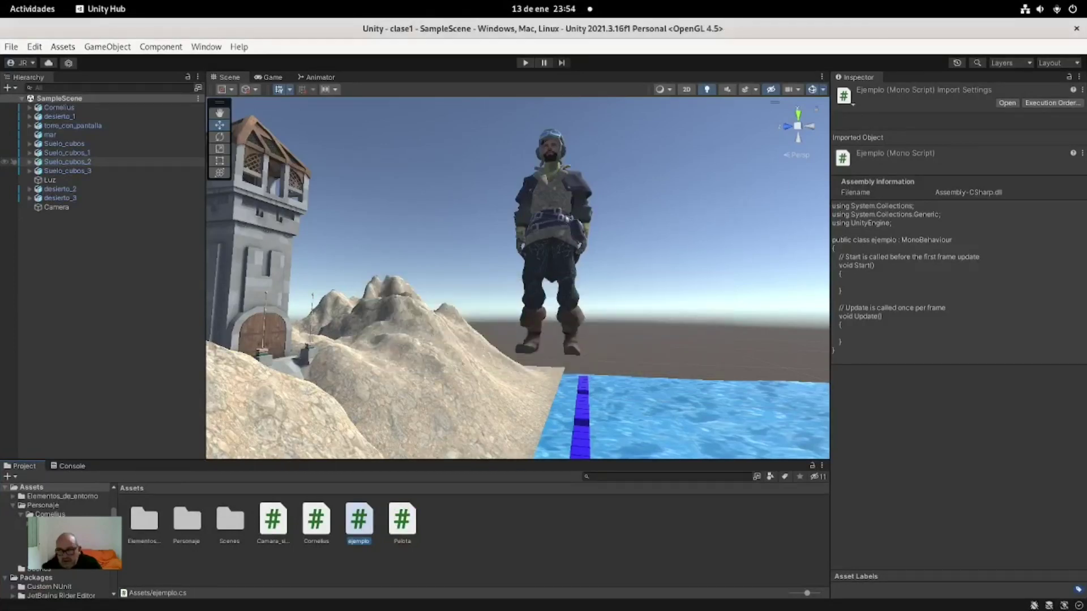
Set External Script Editor to Open by file extension and save the project.
{"action": "left_click", "coordinate": [35, 46]}
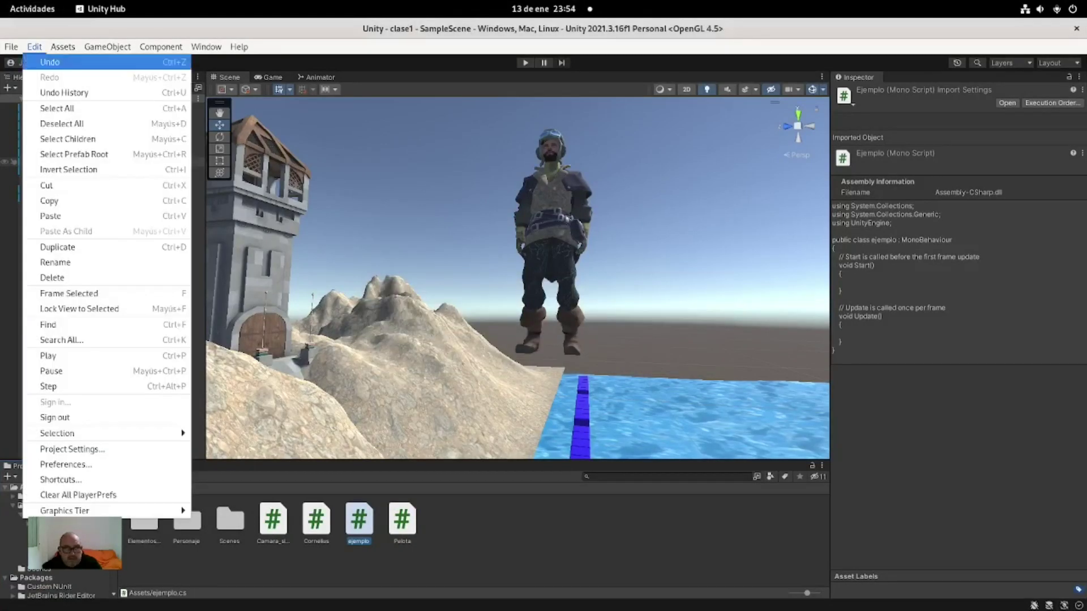
{"action": "left_click", "coordinate": [59, 461]}
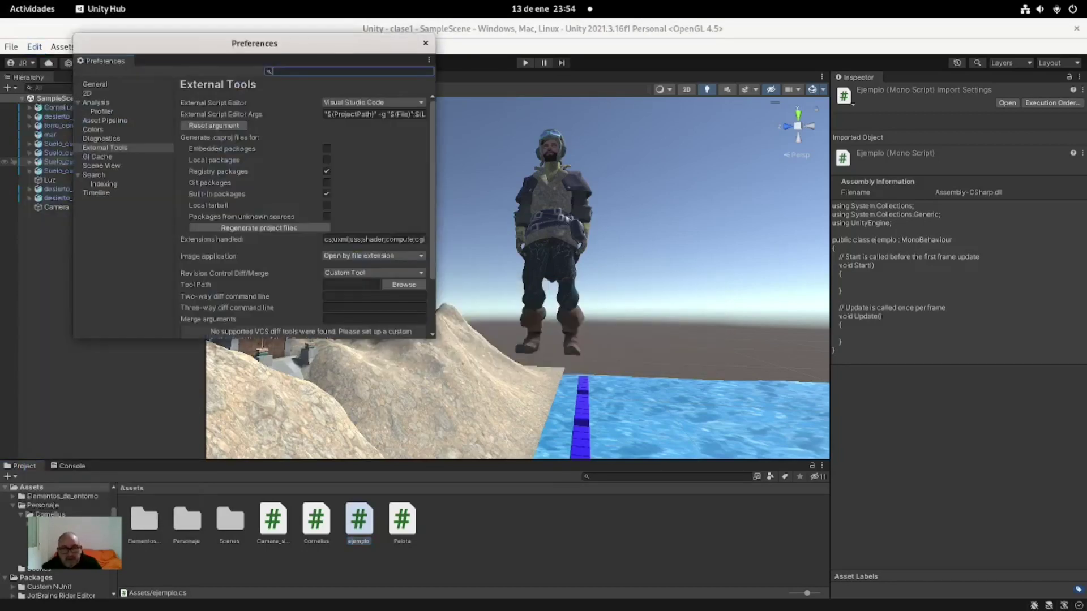
{"action": "left_click", "coordinate": [374, 102]}
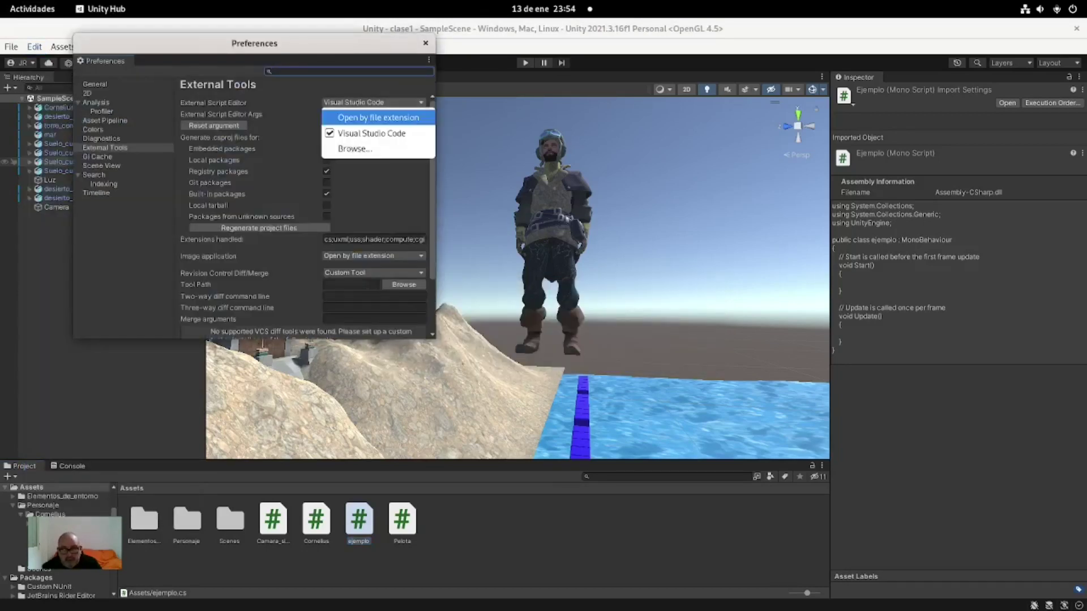
{"action": "left_click", "coordinate": [379, 117]}
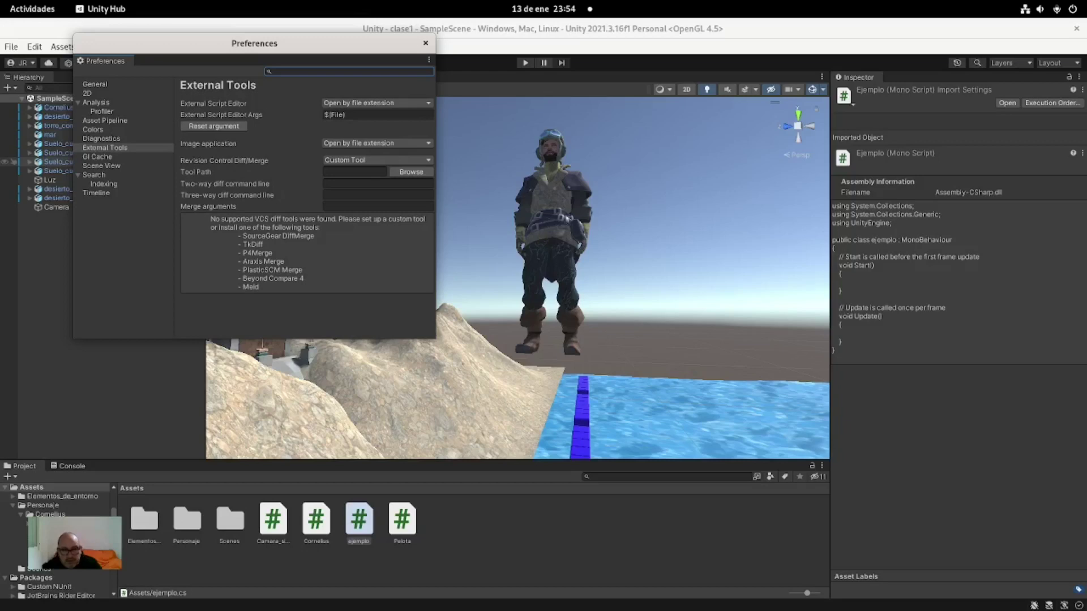
{"action": "left_click", "coordinate": [425, 43]}
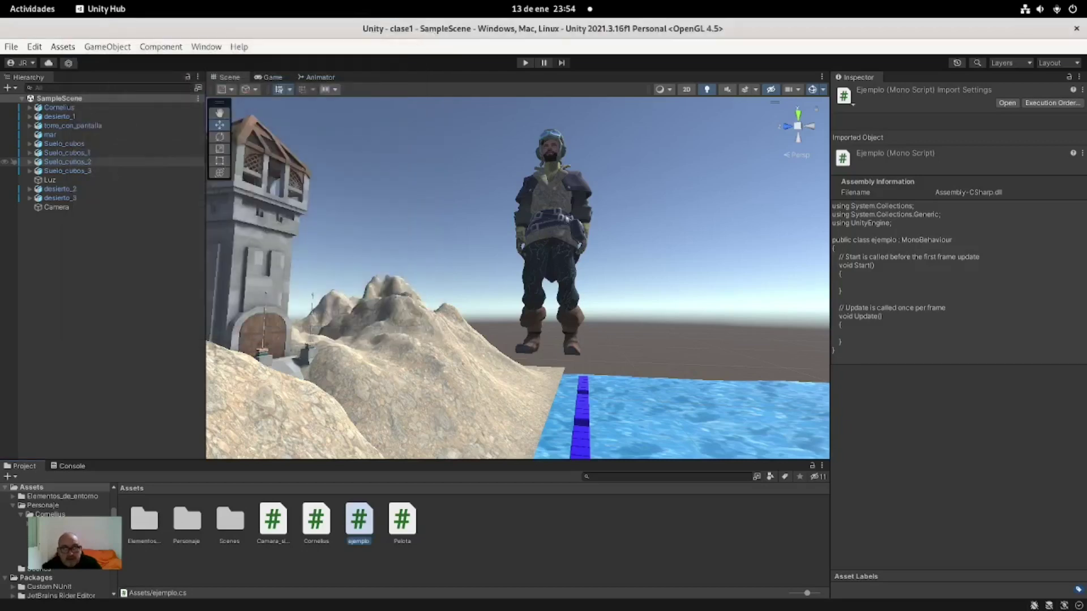
{"action": "left_click", "coordinate": [11, 46]}
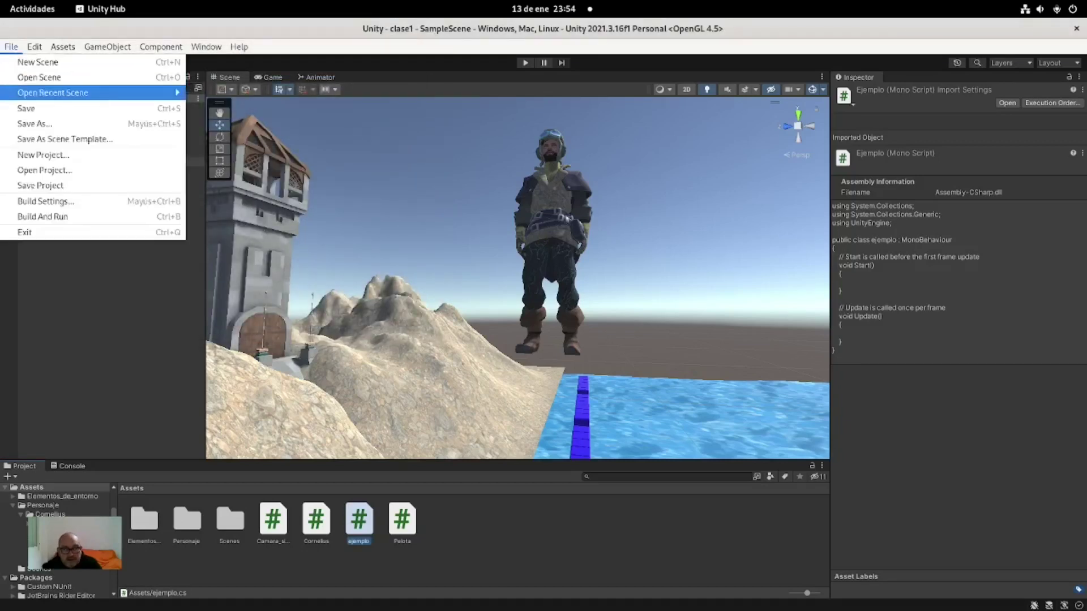
{"action": "left_click", "coordinate": [40, 185]}
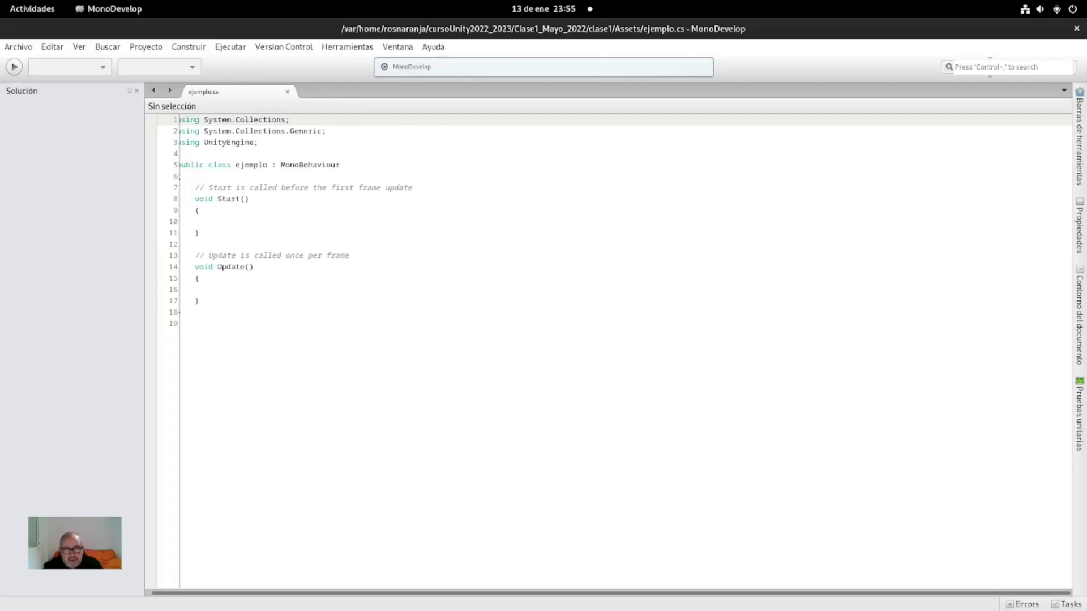
Select ejemplo's Start and Update code without editing it, then return to Unity.
{"action": "left_click_drag", "start_coordinate": [187, 176], "coordinate": [204, 301]}
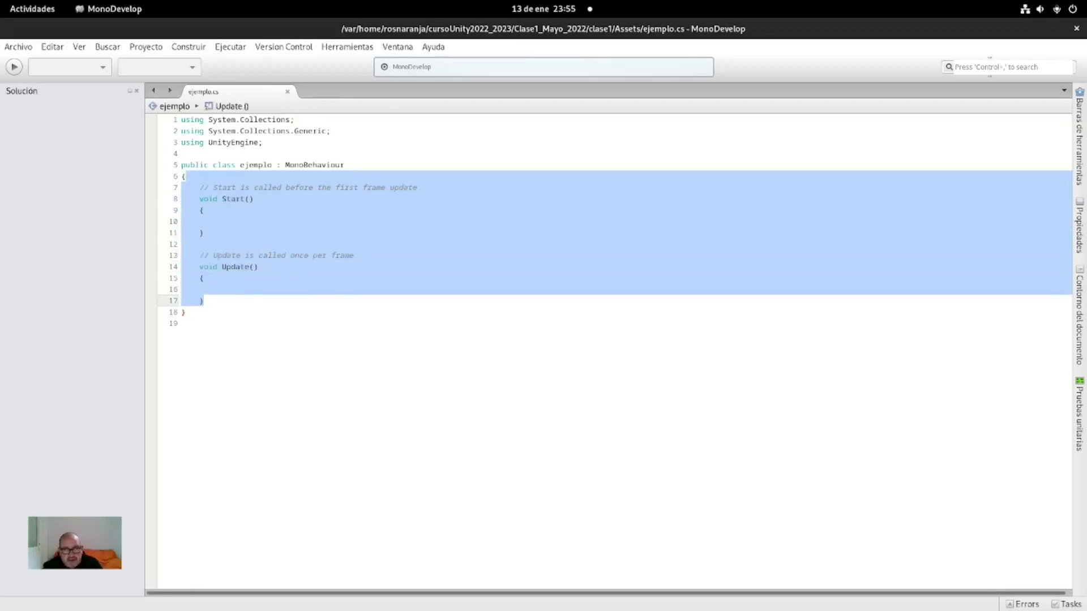
{"action": "left_click", "coordinate": [217, 221]}
{"action": "left_click_drag", "start_coordinate": [200, 188], "coordinate": [204, 301]}
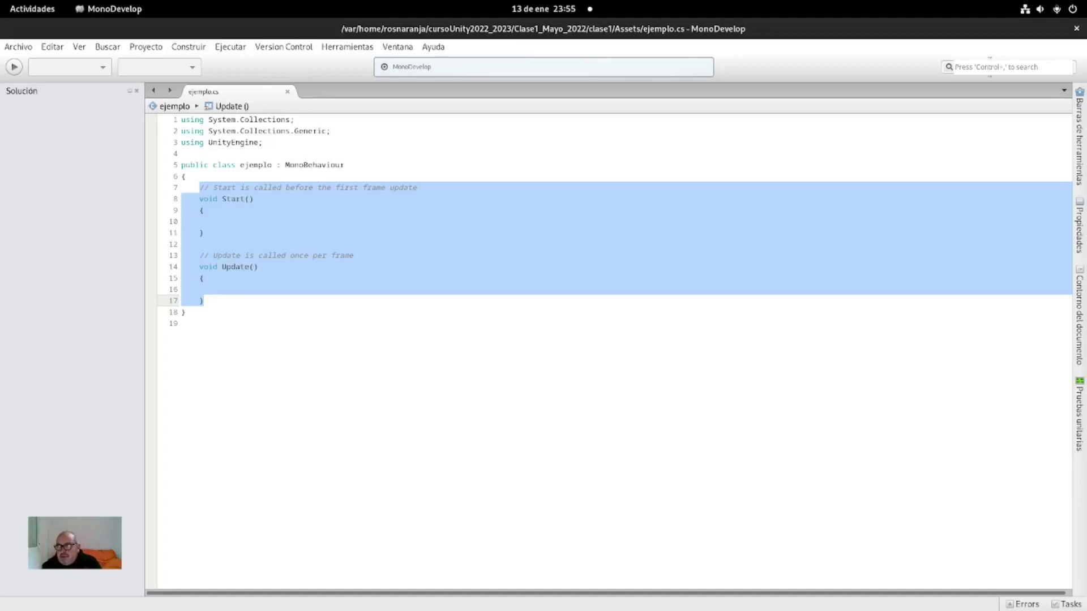
{"action": "key", "text": "alt+Tab"}
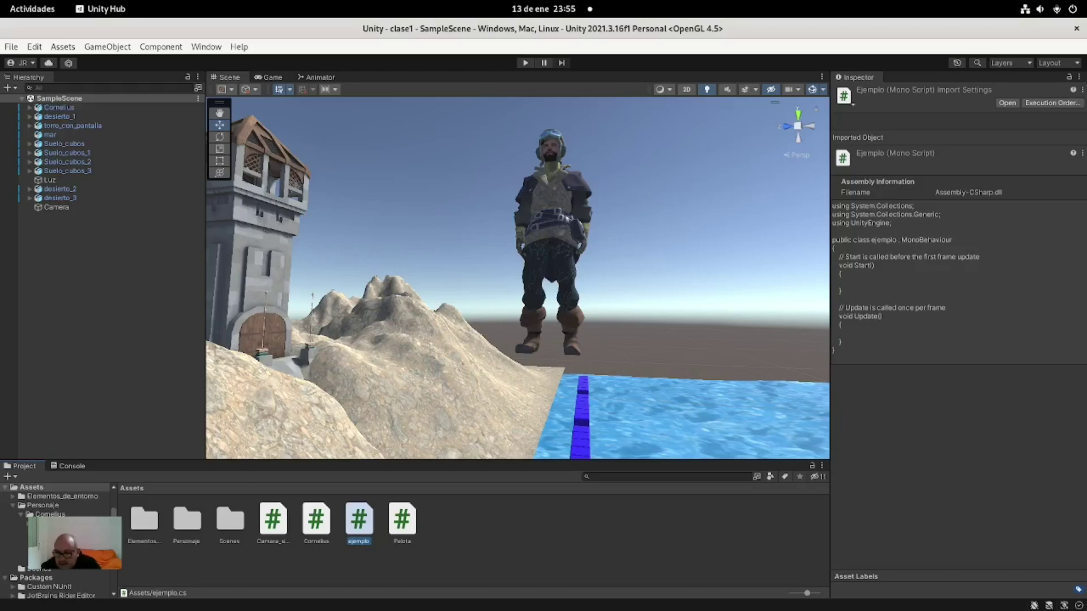
{"action": "left_click_drag", "start_coordinate": [402, 520], "coordinate": [471, 533]}
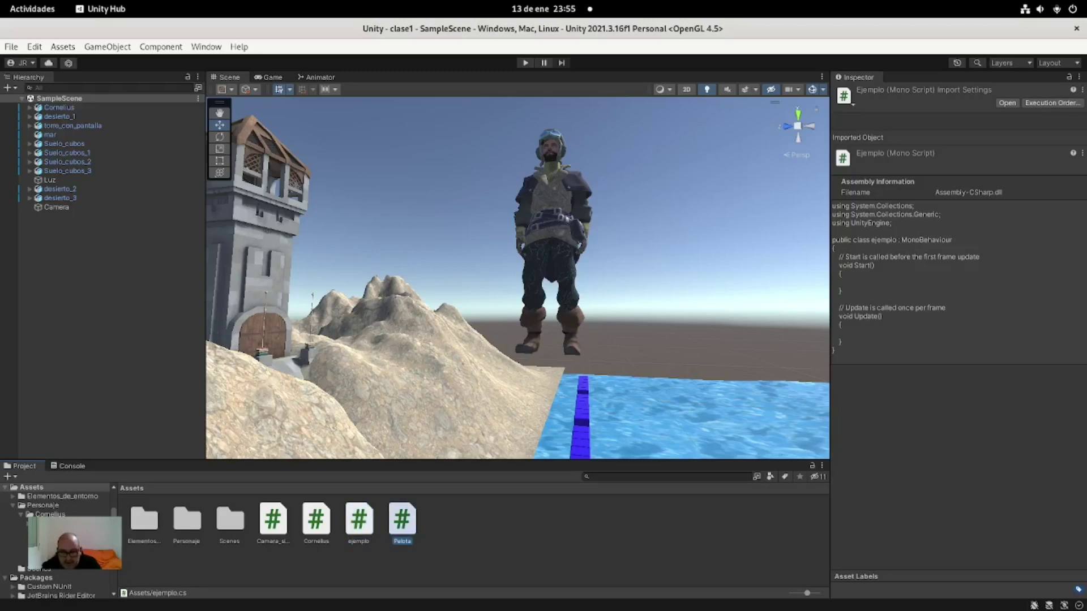
{"action": "left_click_drag", "start_coordinate": [358, 519], "coordinate": [417, 474]}
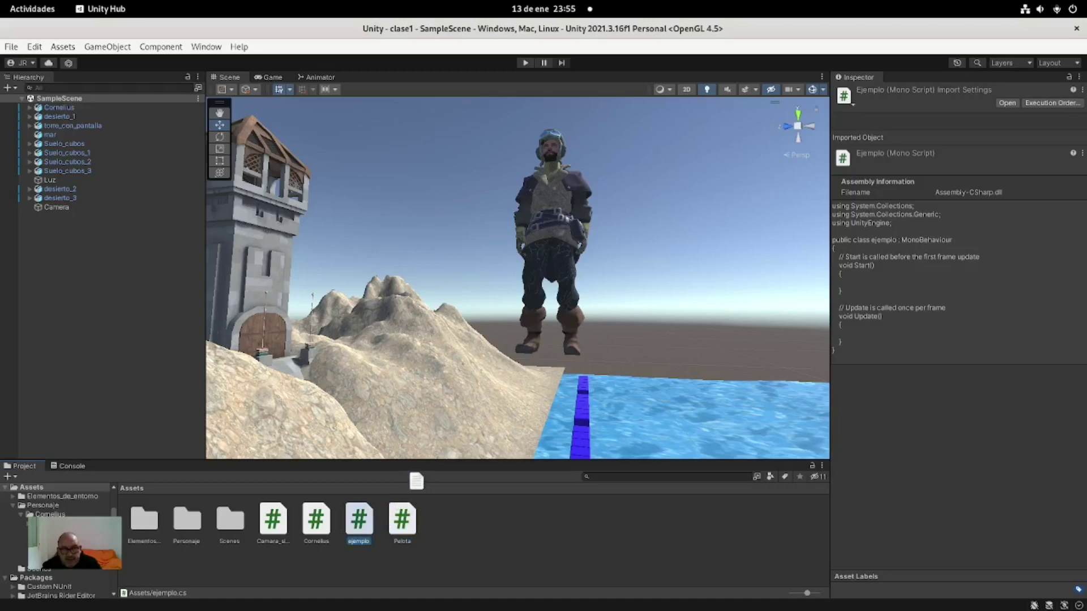
{"action": "left_click_drag", "start_coordinate": [416, 475], "coordinate": [379, 523]}
{"action": "left_click", "coordinate": [60, 107]}
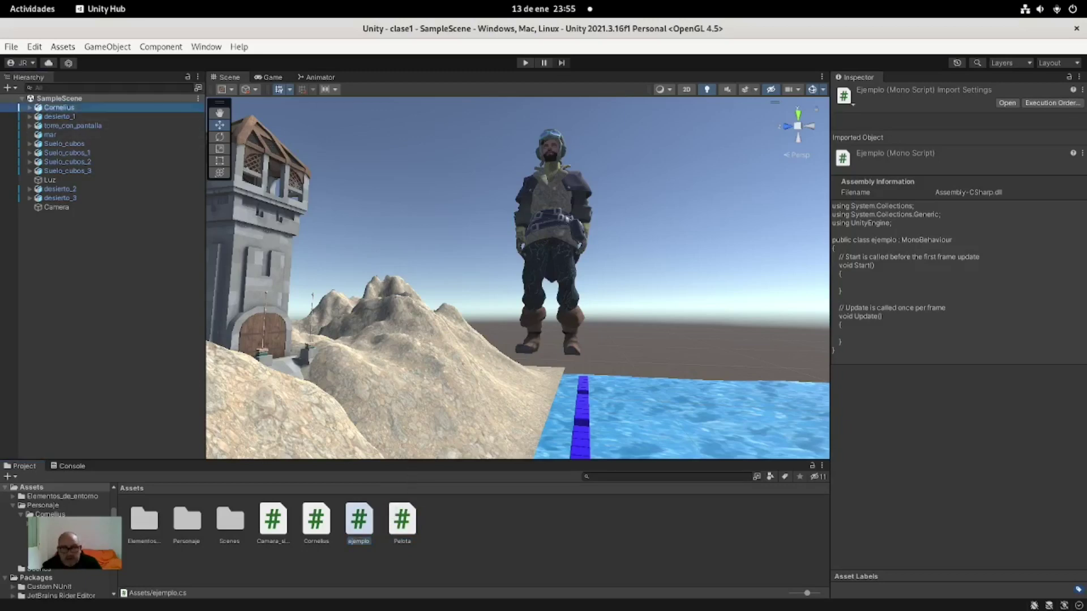
{"action": "scroll", "coordinate": [962, 334], "scroll_direction": "down", "scroll_amount": 3}
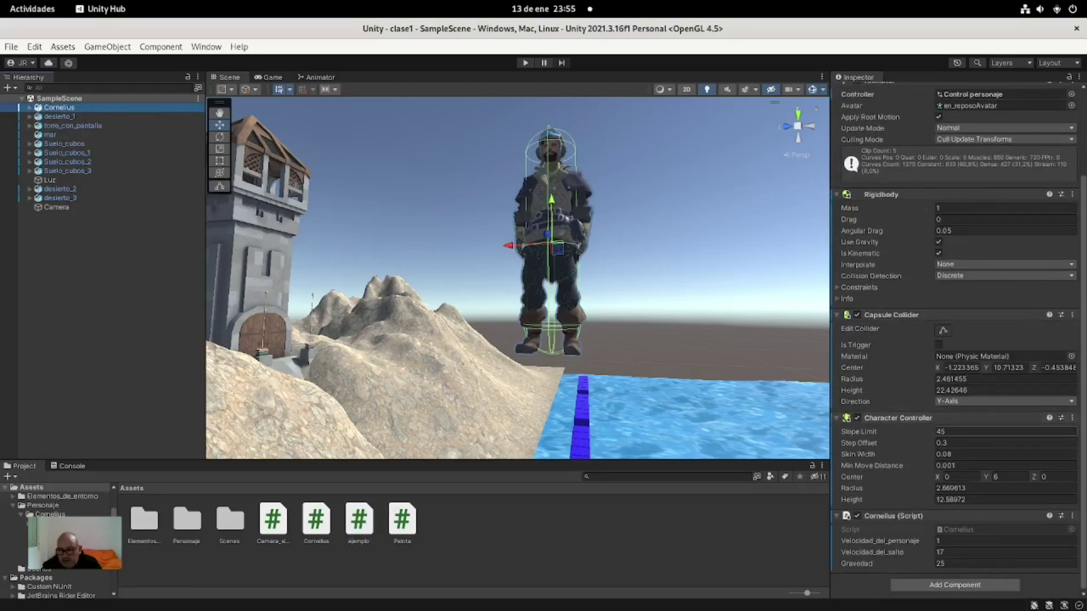
{"action": "mouse_move", "coordinate": [359, 519]}
{"action": "left_mouse_down"}
{"action": "mouse_move", "coordinate": [1044, 586]}
{"action": "mouse_move", "coordinate": [376, 530]}
{"action": "left_mouse_up"}
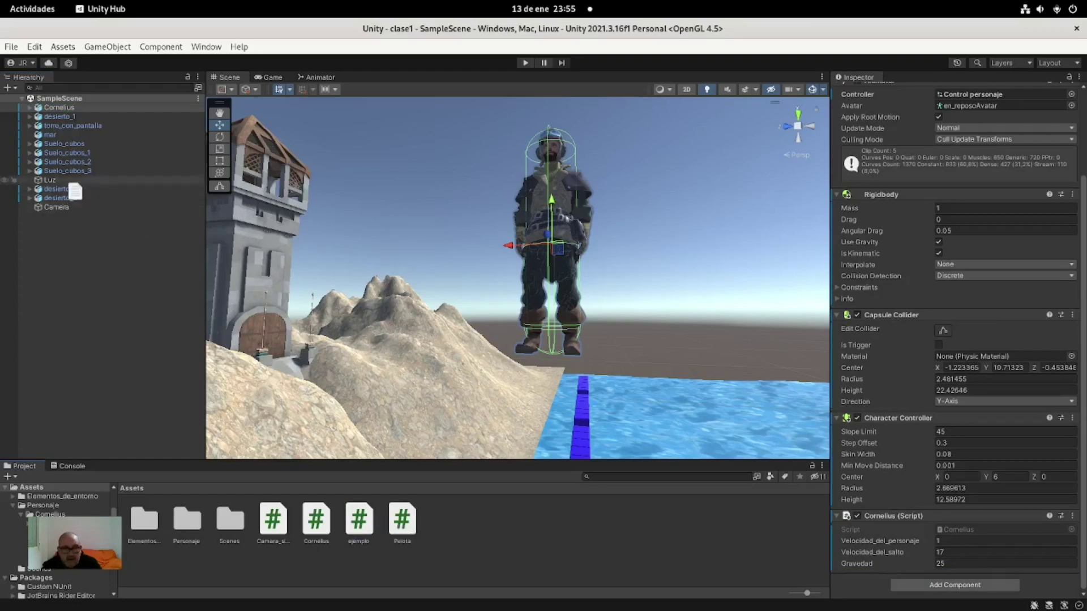
{"action": "mouse_move", "coordinate": [376, 527]}
{"action": "left_mouse_down"}
{"action": "mouse_move", "coordinate": [59, 113]}
{"action": "mouse_move", "coordinate": [464, 537]}
{"action": "left_mouse_up"}
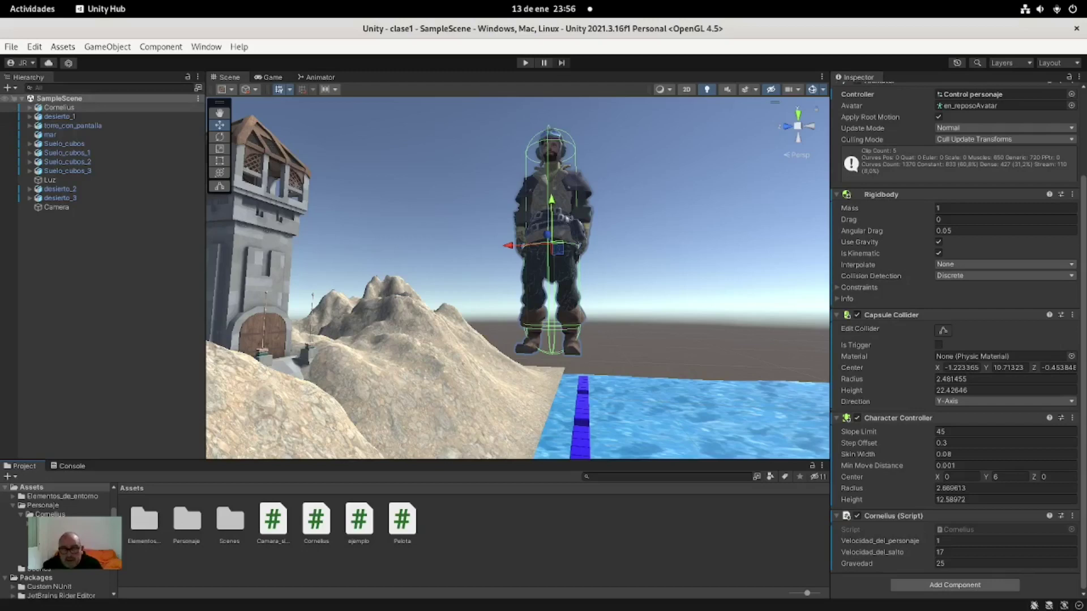
{"action": "left_click", "coordinate": [59, 97]}
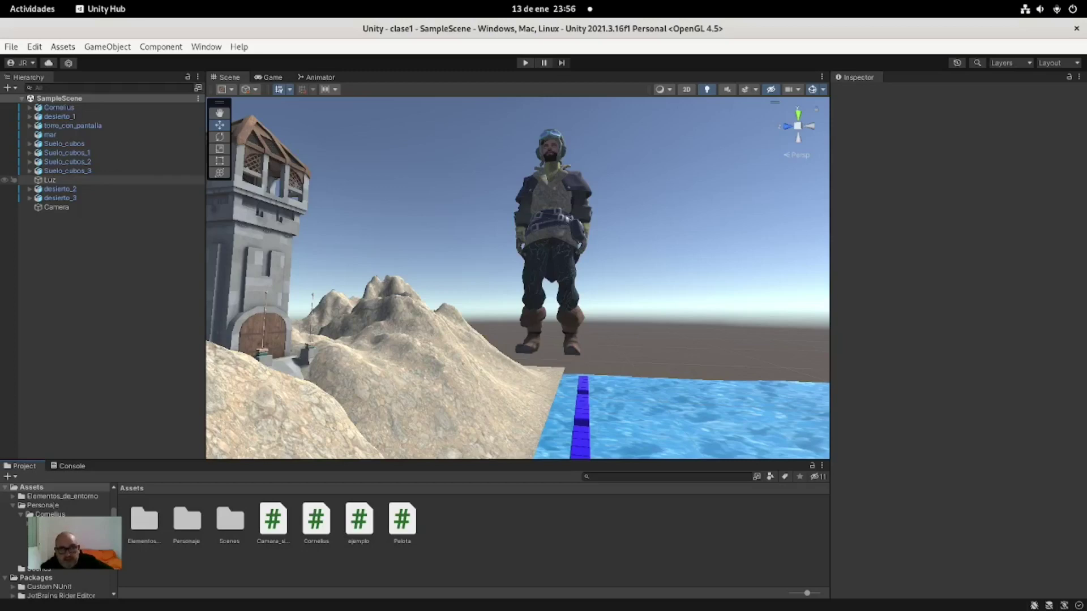
Delete the ejemplo.cs script from Assets and confirm the deletion.
{"action": "left_click", "coordinate": [402, 519]}
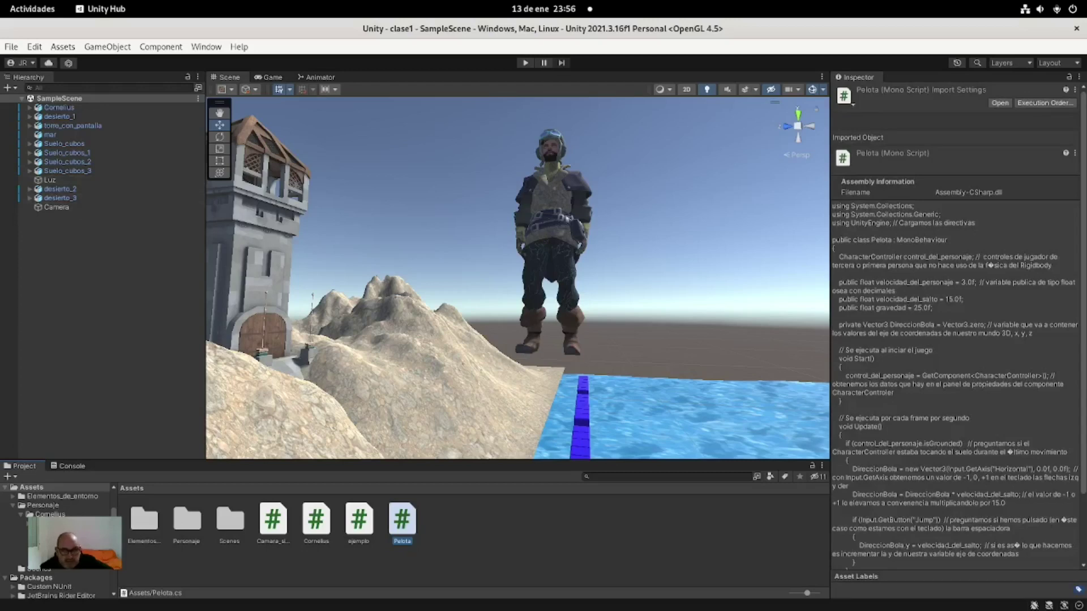
{"action": "key", "text": "Escape"}
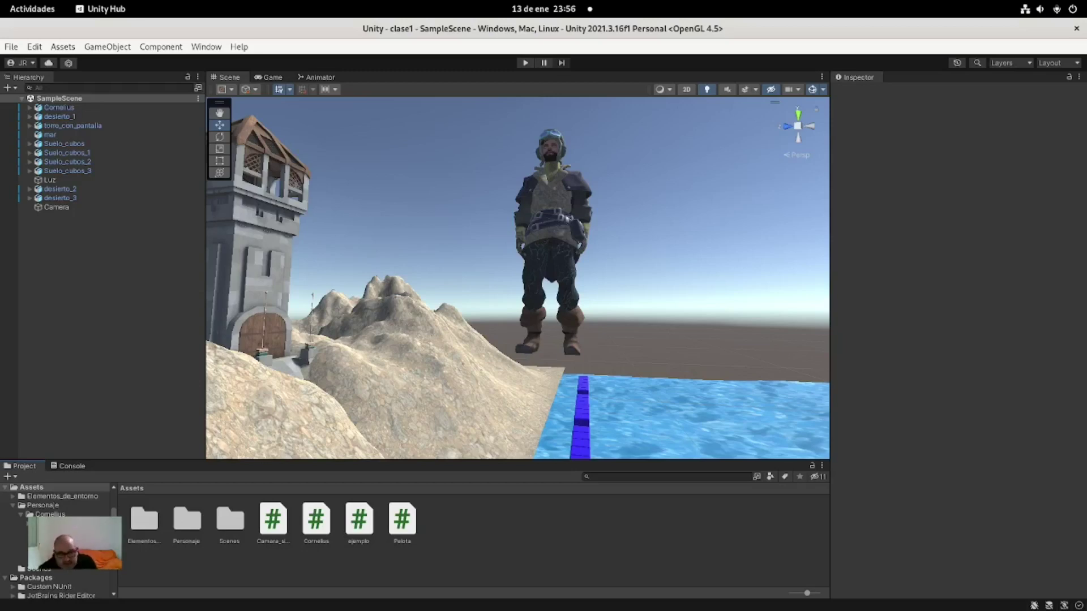
{"action": "left_click", "coordinate": [359, 520]}
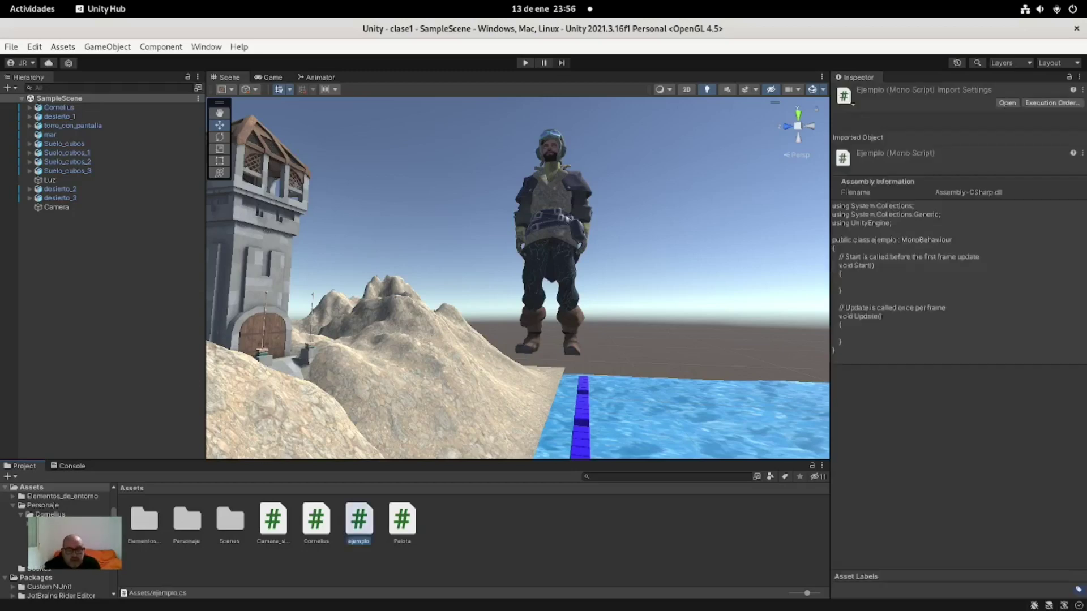
{"action": "right_click", "coordinate": [359, 518]}
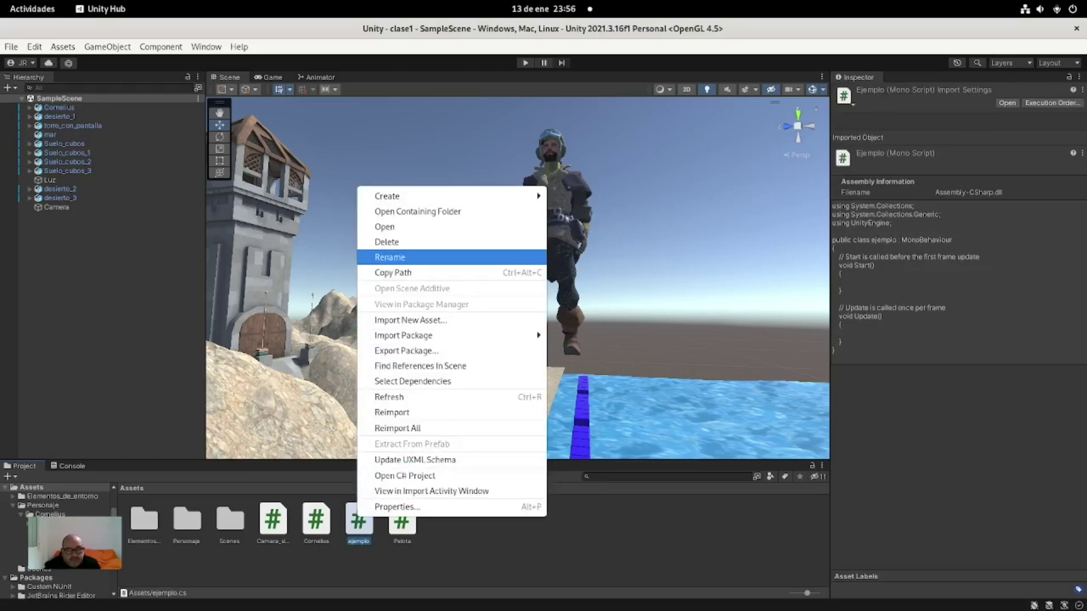
{"action": "left_click", "coordinate": [390, 242]}
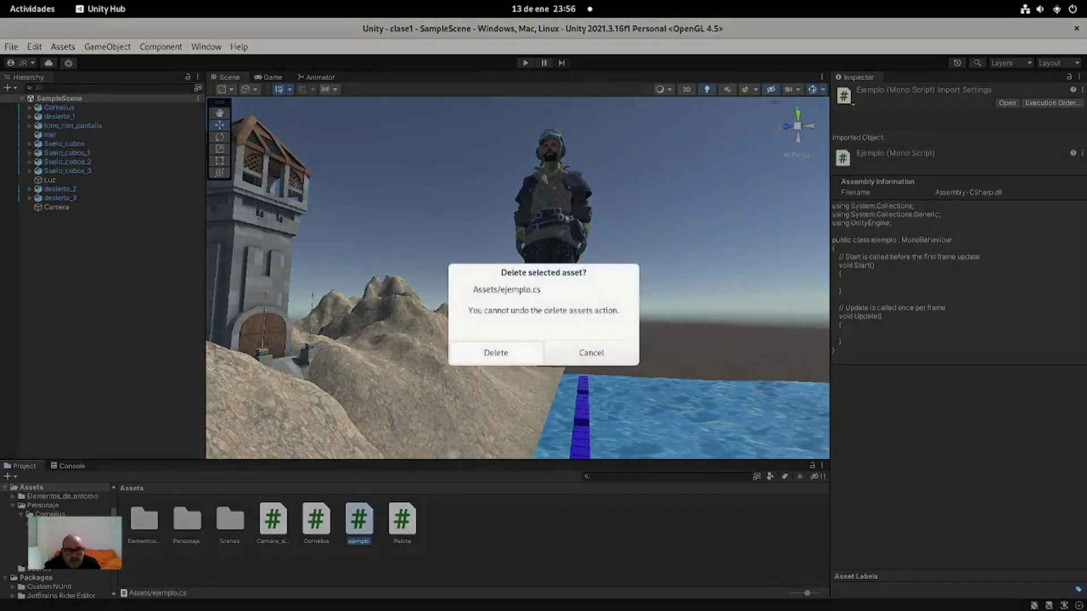
{"action": "left_click", "coordinate": [496, 353]}
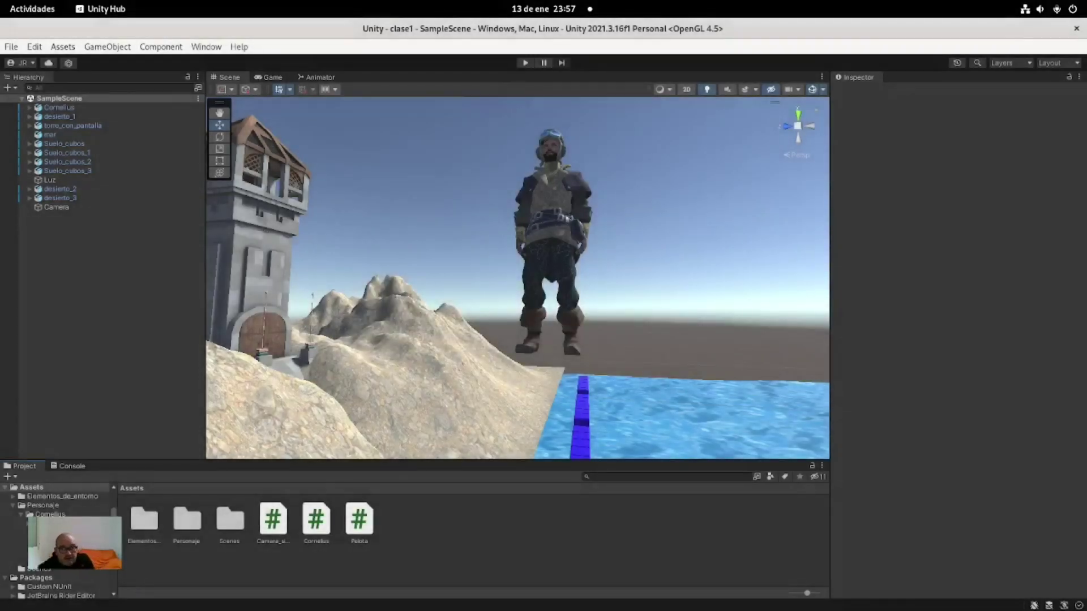
Select Cornelius and remove its Capsule Collider component.
{"action": "left_click", "coordinate": [59, 107]}
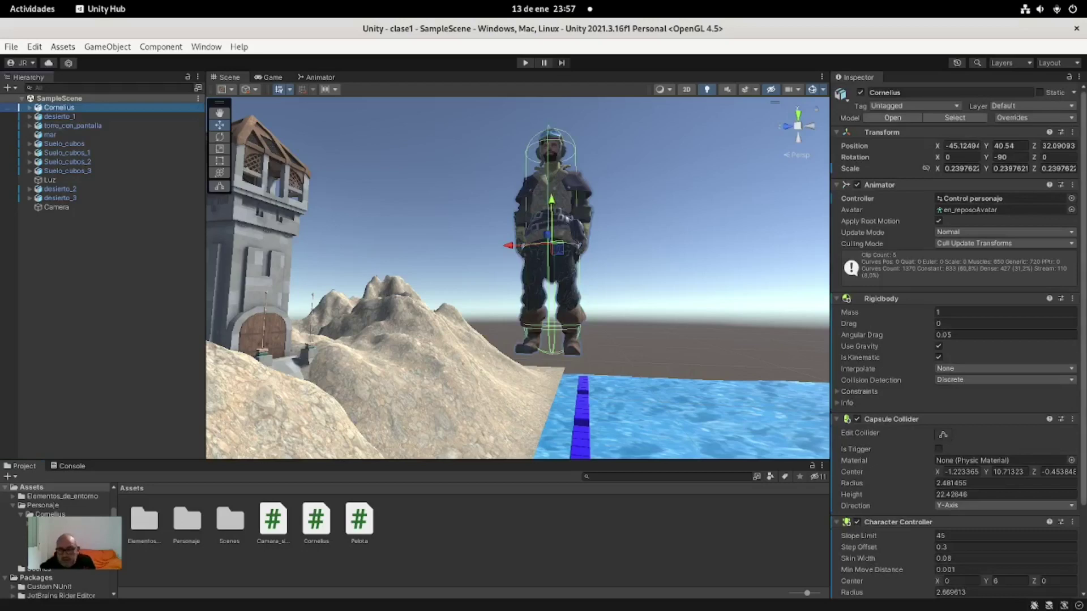
{"action": "scroll", "coordinate": [957, 340], "scroll_direction": "down", "scroll_amount": 4}
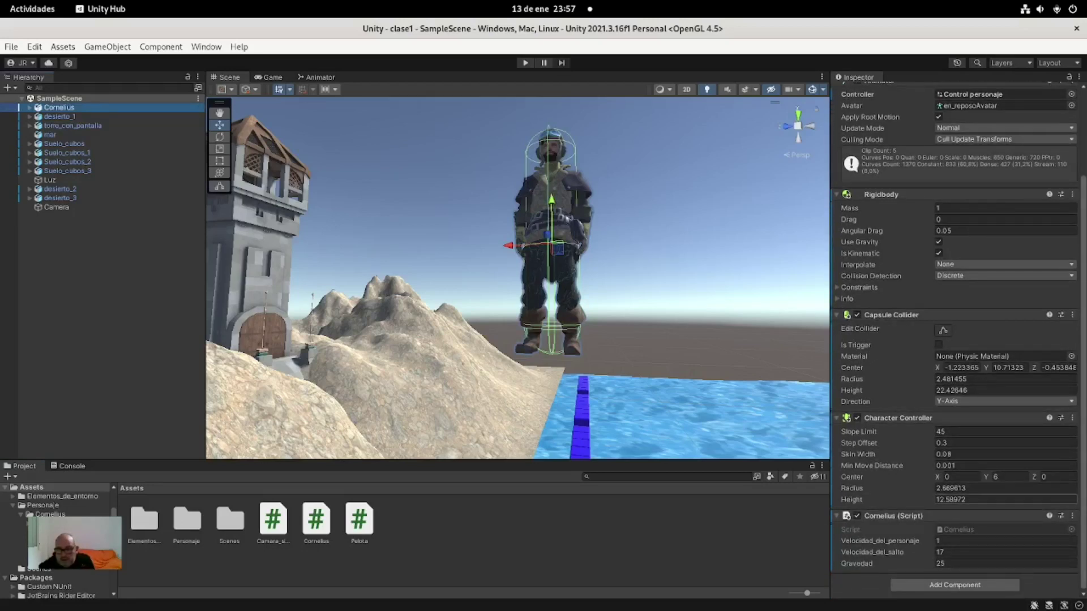
{"action": "left_click", "coordinate": [955, 584]}
{"action": "type", "text": "cap"}
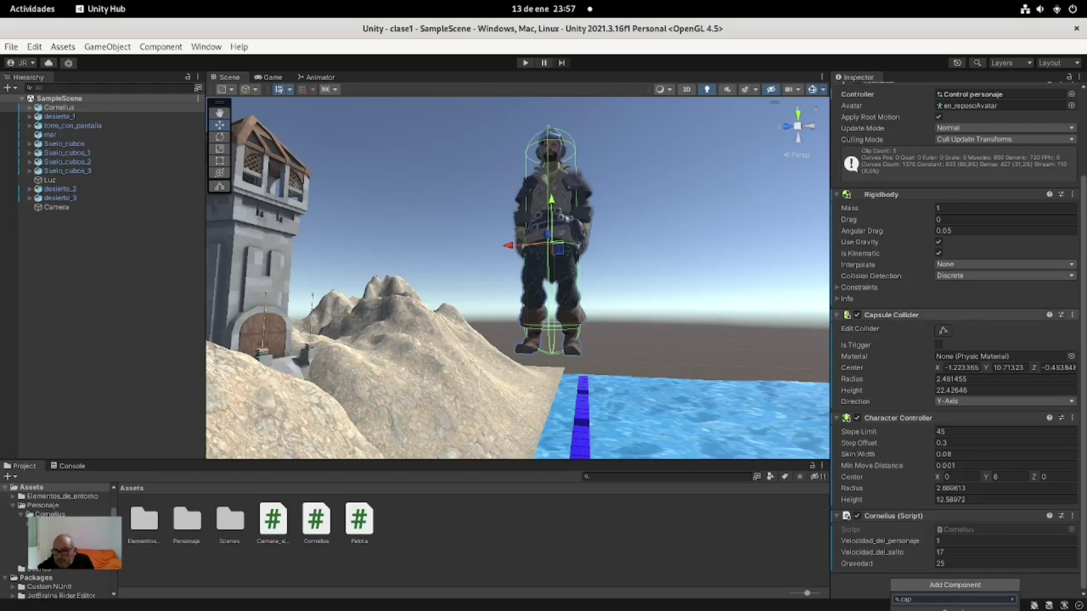
{"action": "left_click", "coordinate": [1071, 314]}
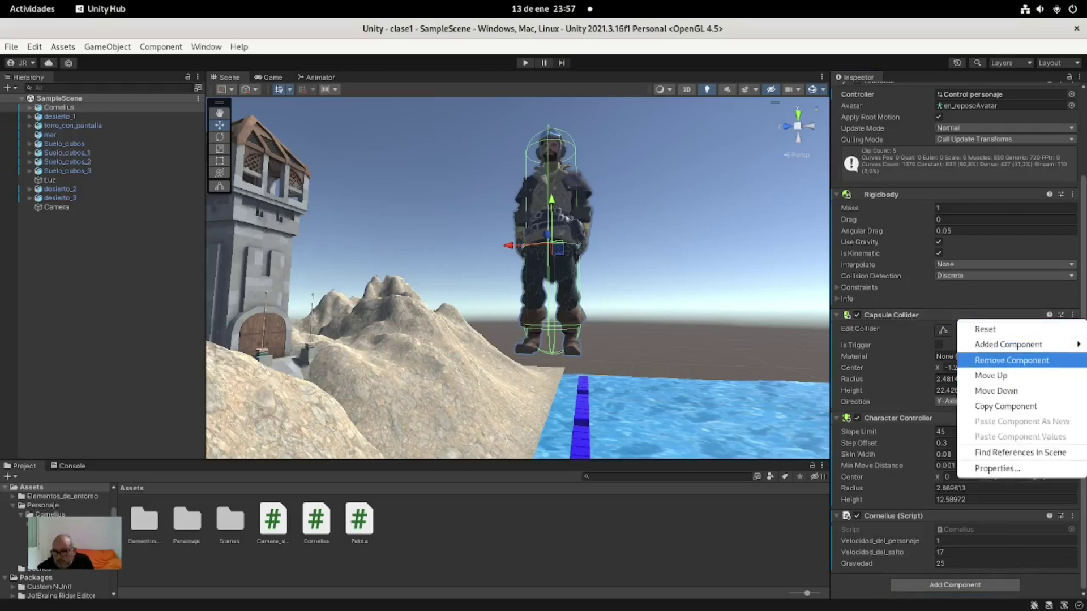
{"action": "left_click", "coordinate": [1012, 361]}
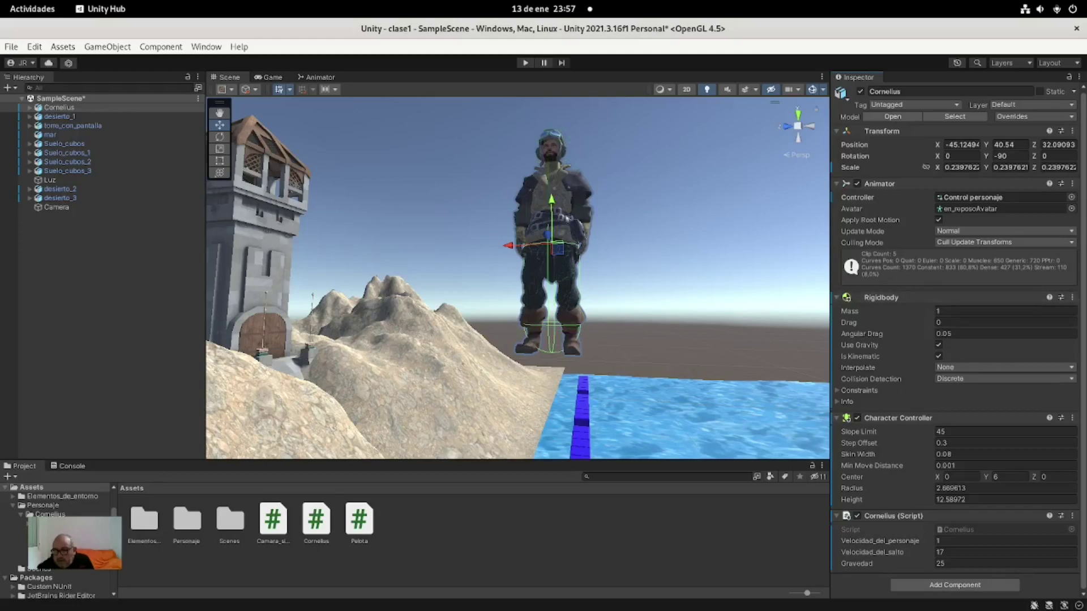
Remove the Rigidbody and Character Controller components from Cornelius.
{"action": "left_click", "coordinate": [1072, 297]}
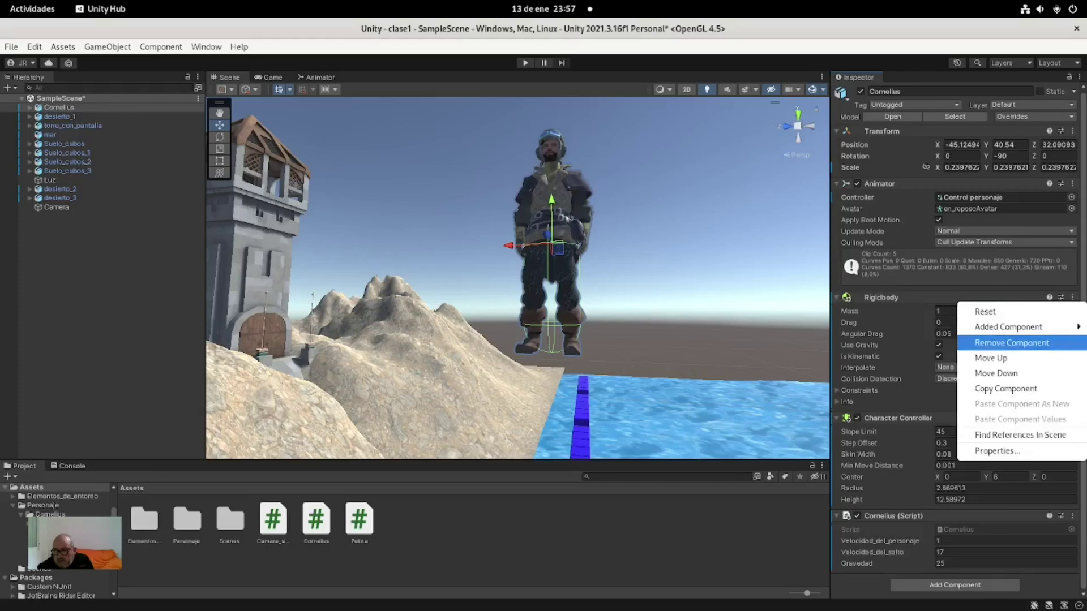
{"action": "left_click", "coordinate": [1012, 342]}
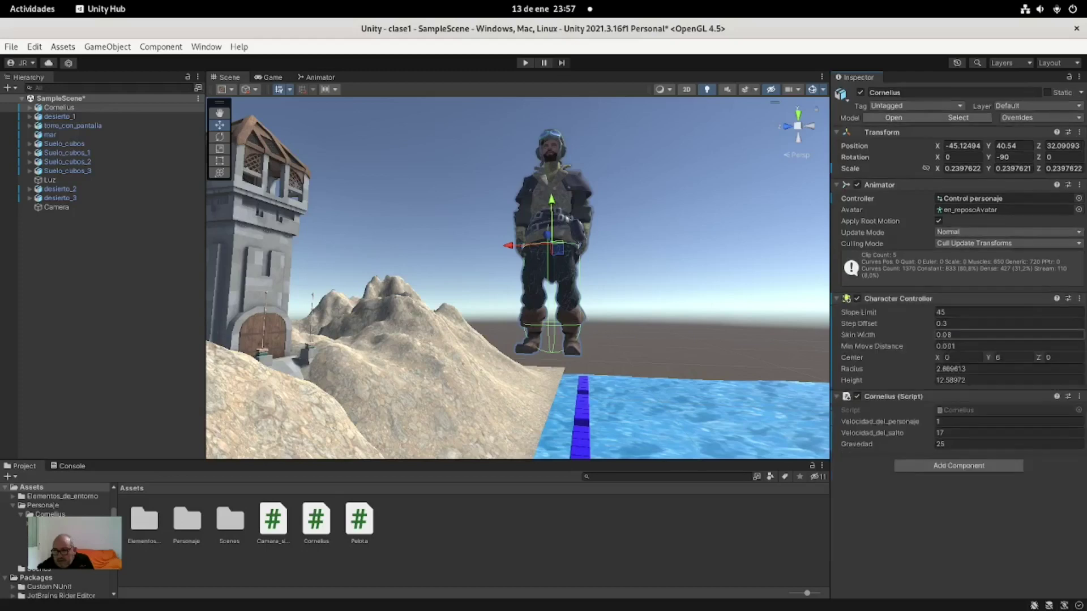
{"action": "left_click", "coordinate": [1079, 299]}
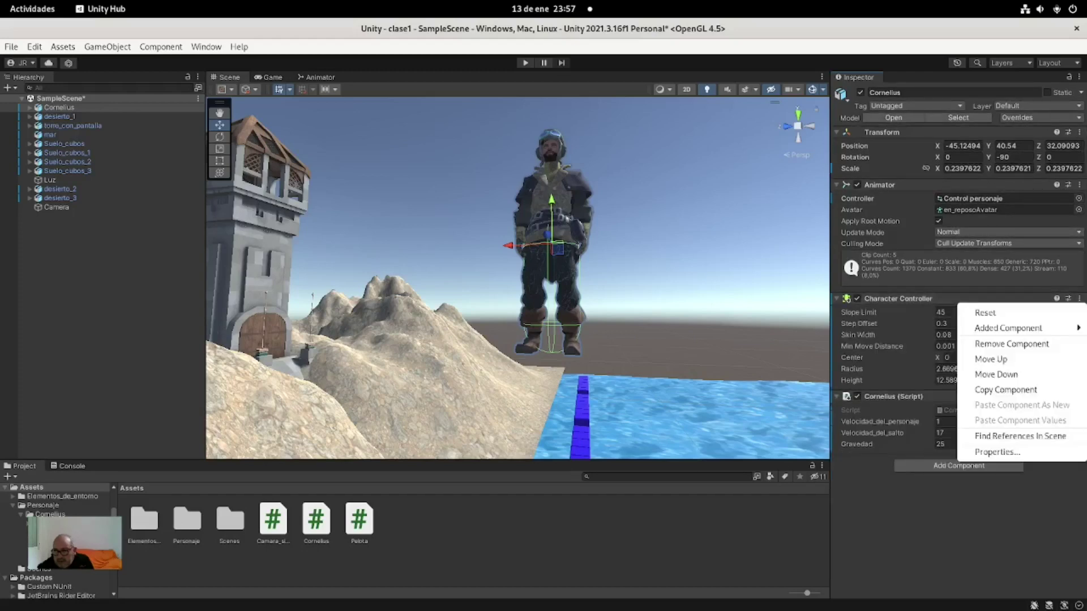
{"action": "key", "text": "Escape"}
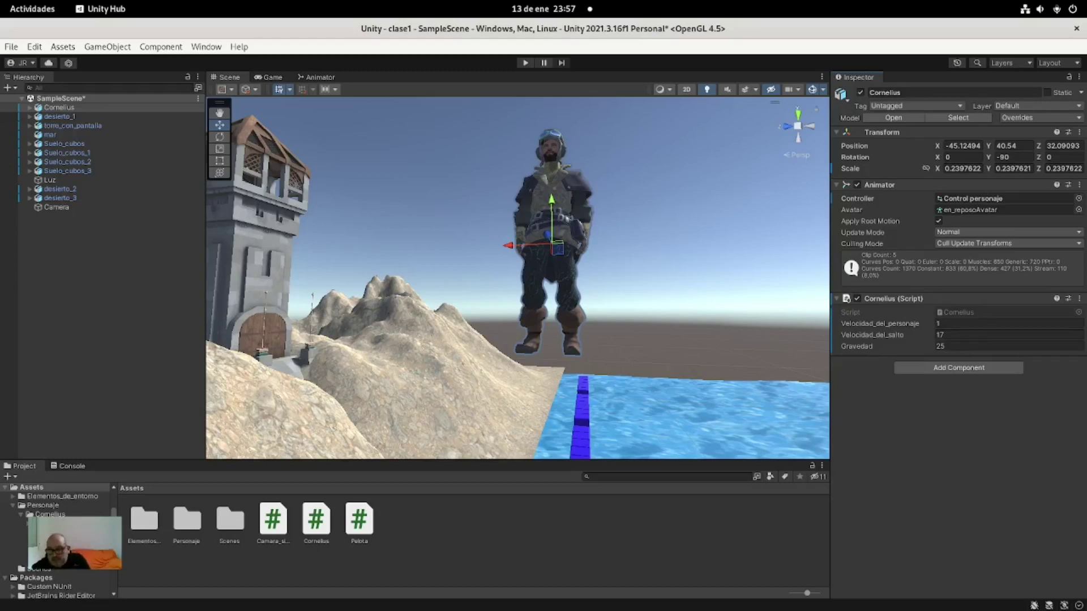
Add a fresh Rigidbody component to Cornelius.
{"action": "left_click", "coordinate": [958, 368]}
{"action": "type", "text": "cap"}
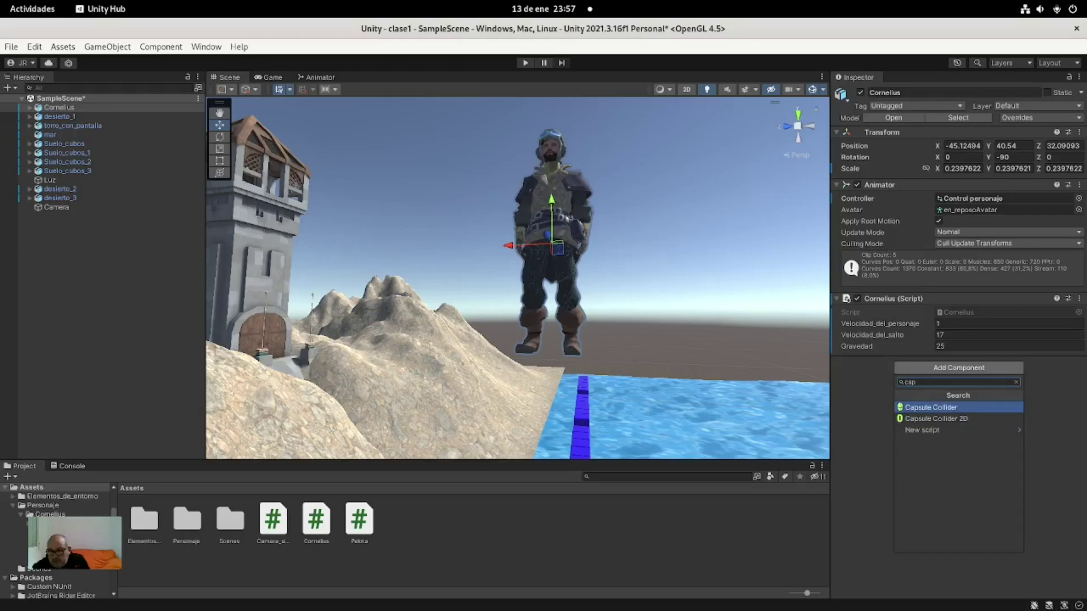
{"action": "key", "text": "ctrl+a"}
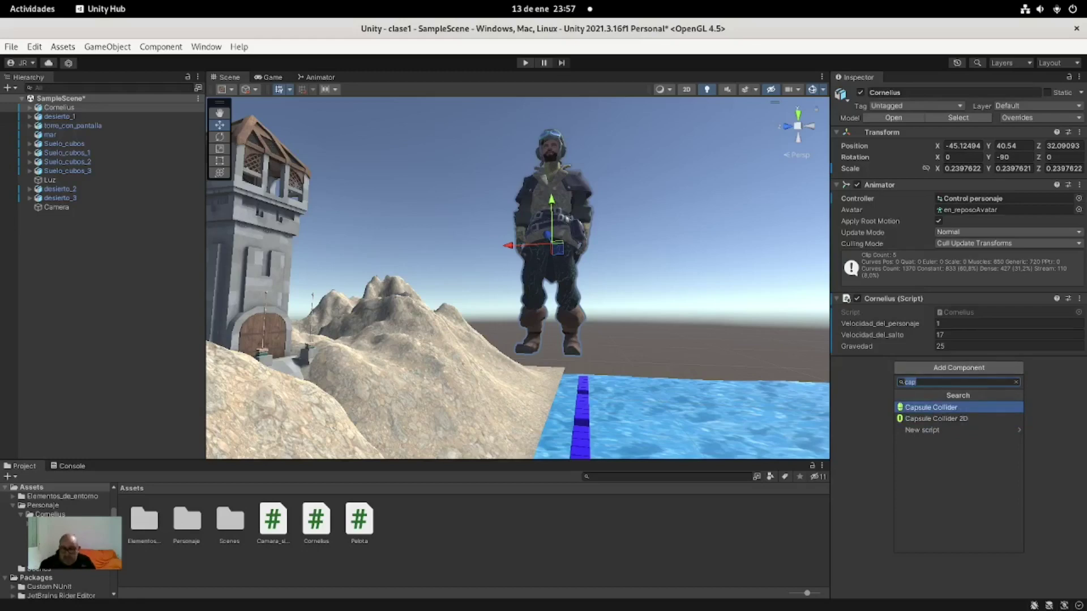
{"action": "key", "text": "BackSpace"}
{"action": "type", "text": "rigu"}
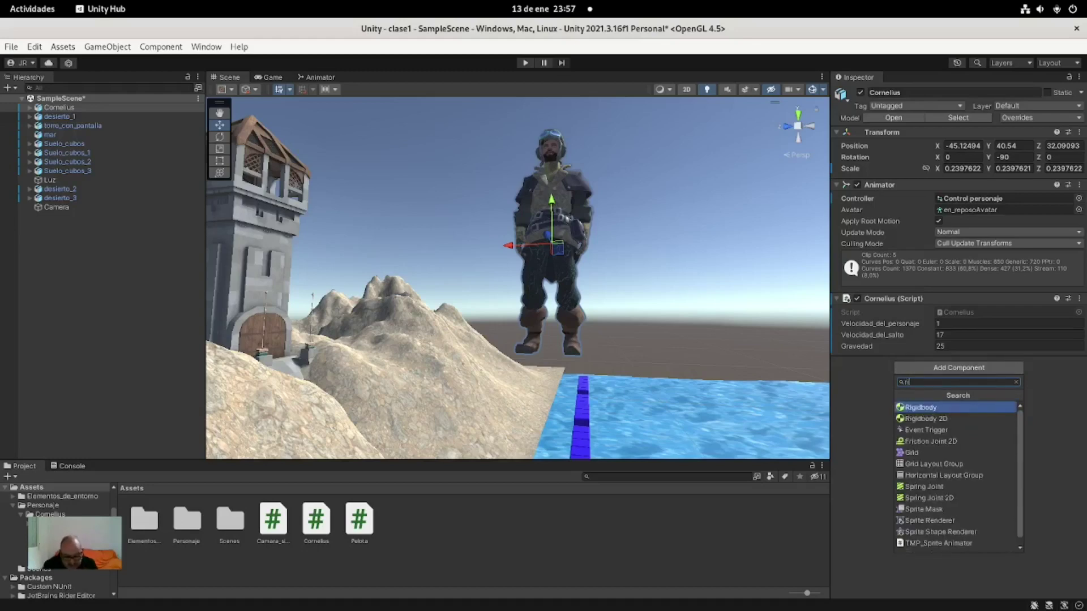
{"action": "key", "text": "BackSpace"}
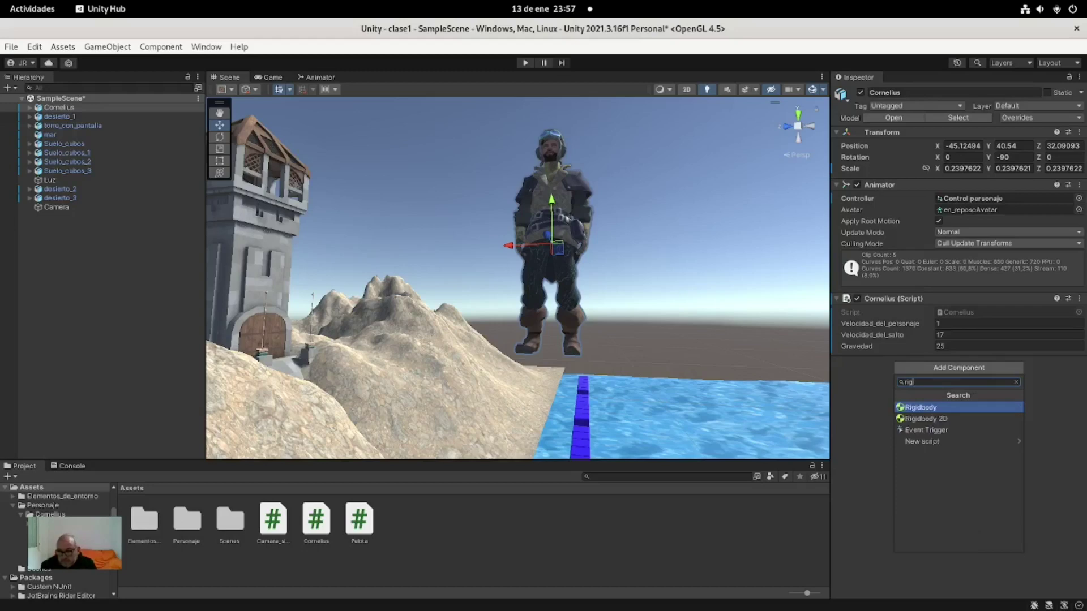
{"action": "key", "text": "Return"}
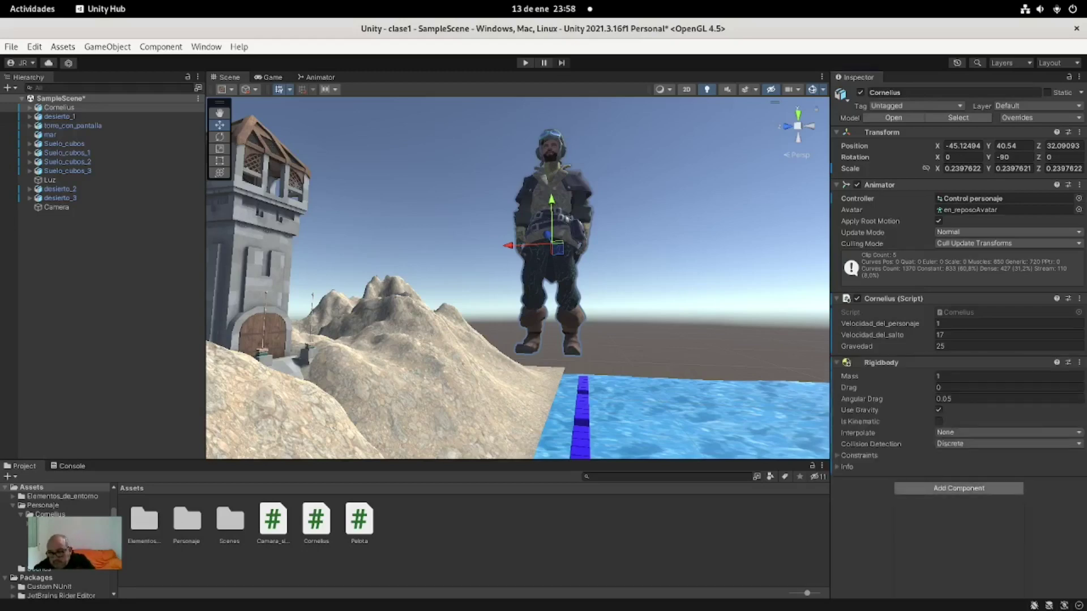
Add a Capsule Collider with radius 0.5 and height 1 to Cornelius.
{"action": "key", "text": "ctrl+shift+a"}
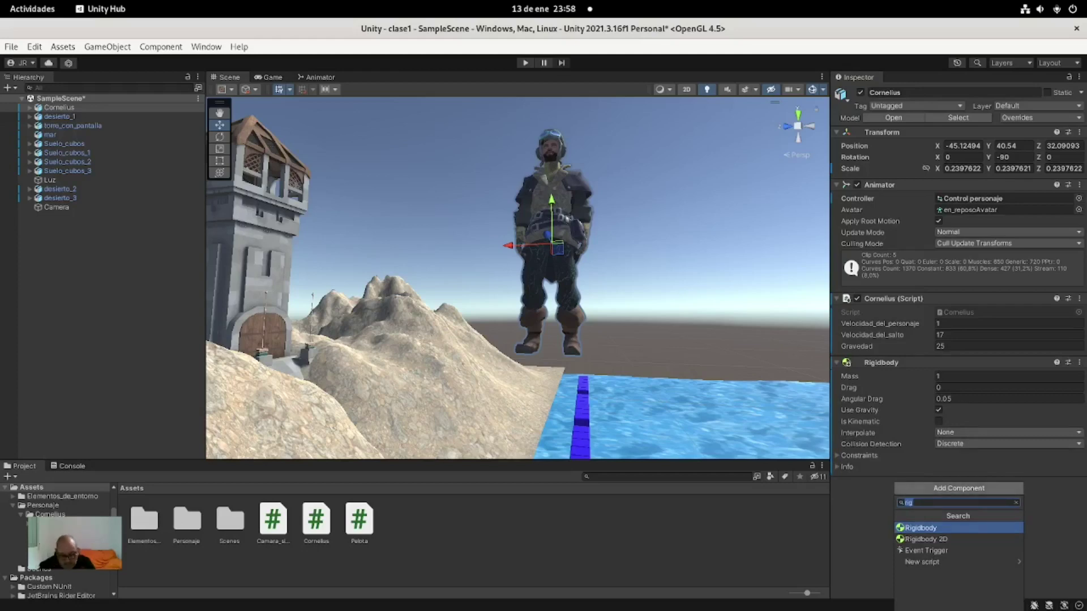
{"action": "type", "text": "col"}
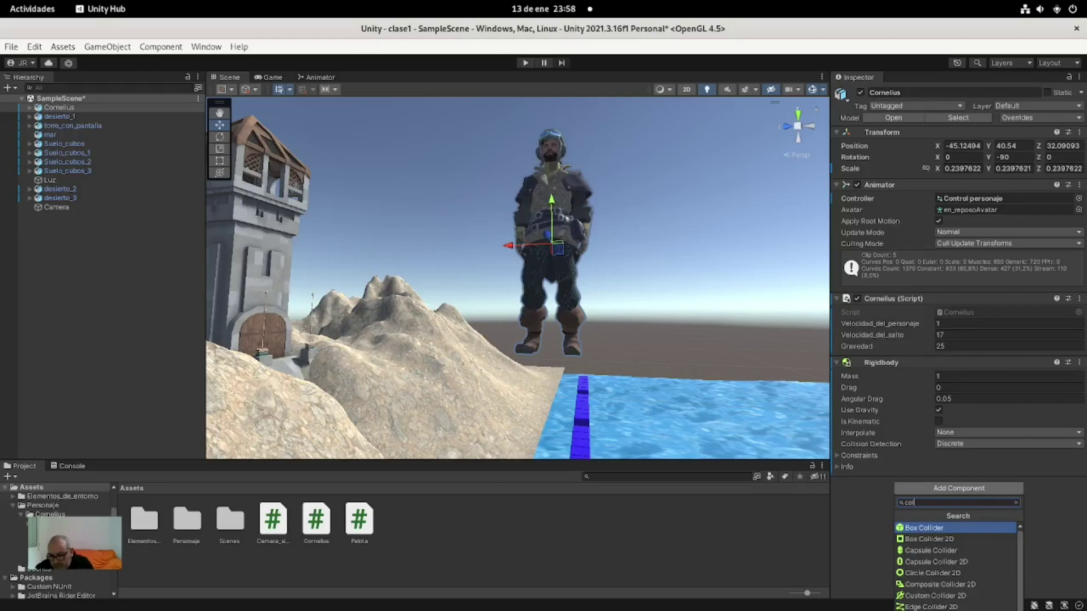
{"action": "key", "text": "Down"}
{"action": "key", "text": "Down"}
{"action": "key", "text": "Return"}
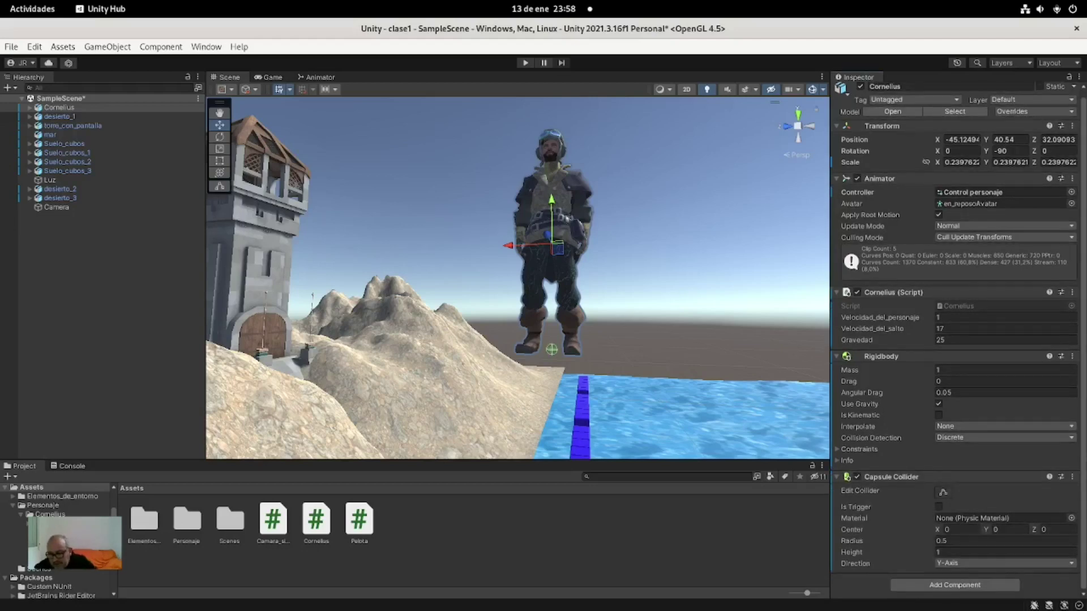
{"action": "left_click", "coordinate": [955, 585]}
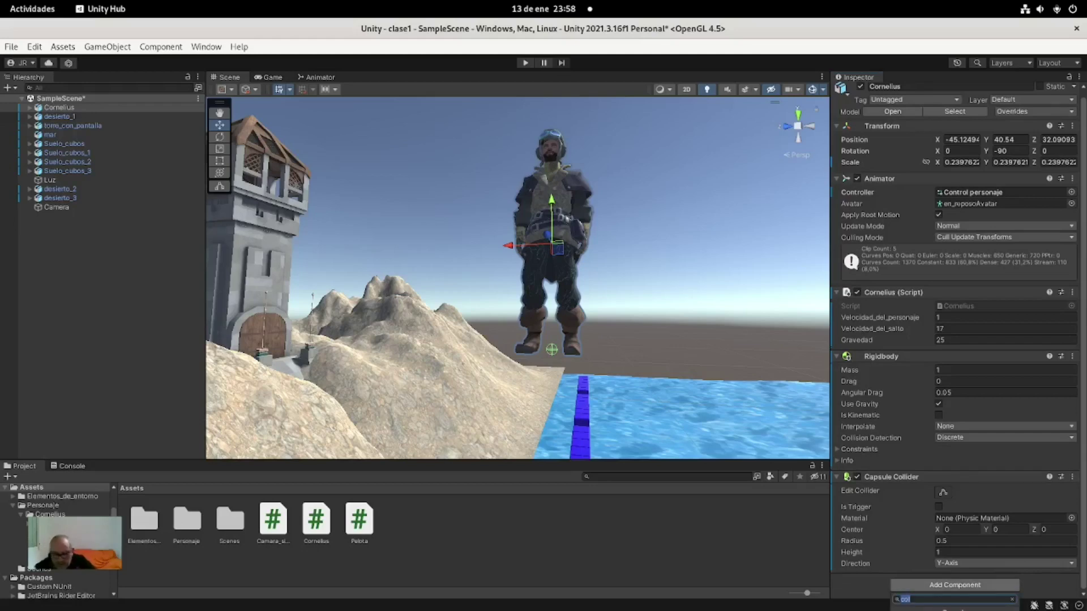
Add a Character Controller (slope limit 45, step offset 0.3, height 2) and maximize the editor.
{"action": "type", "text": "char"}
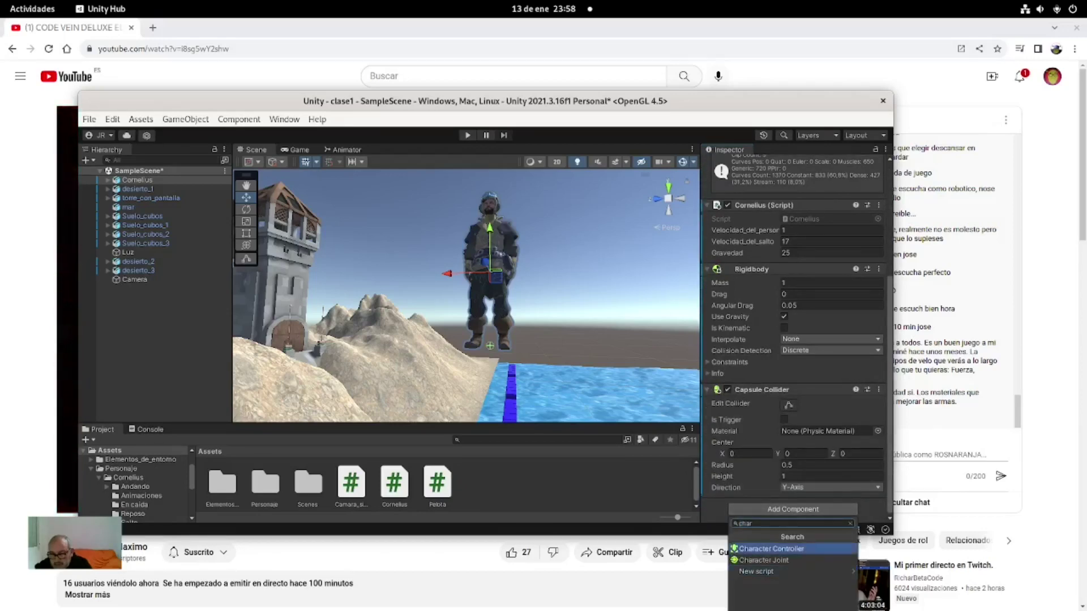
{"action": "key", "text": "Escape"}
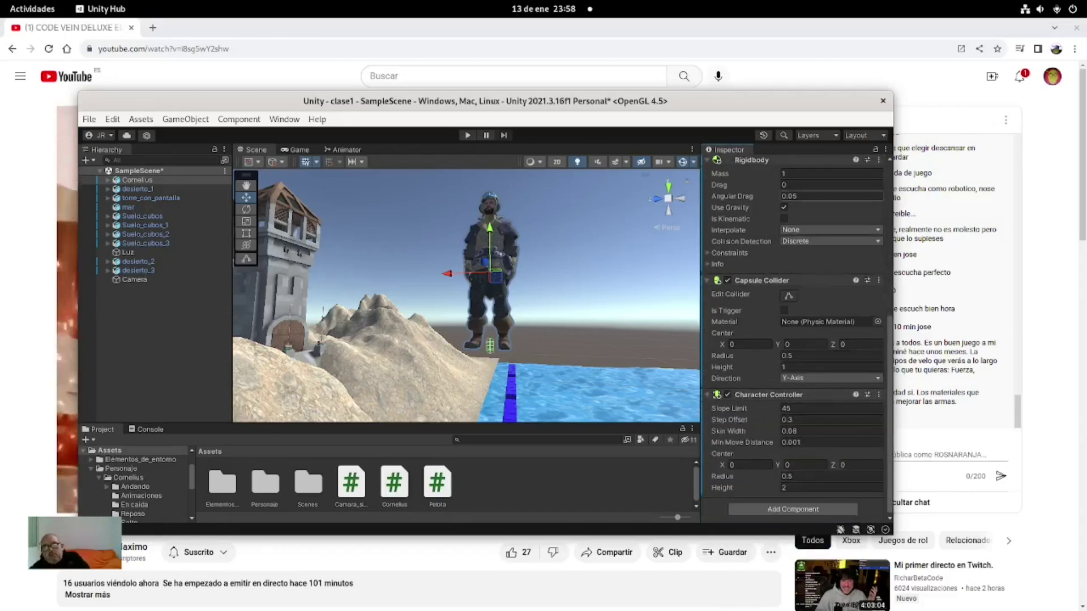
{"action": "key", "text": "super+Up"}
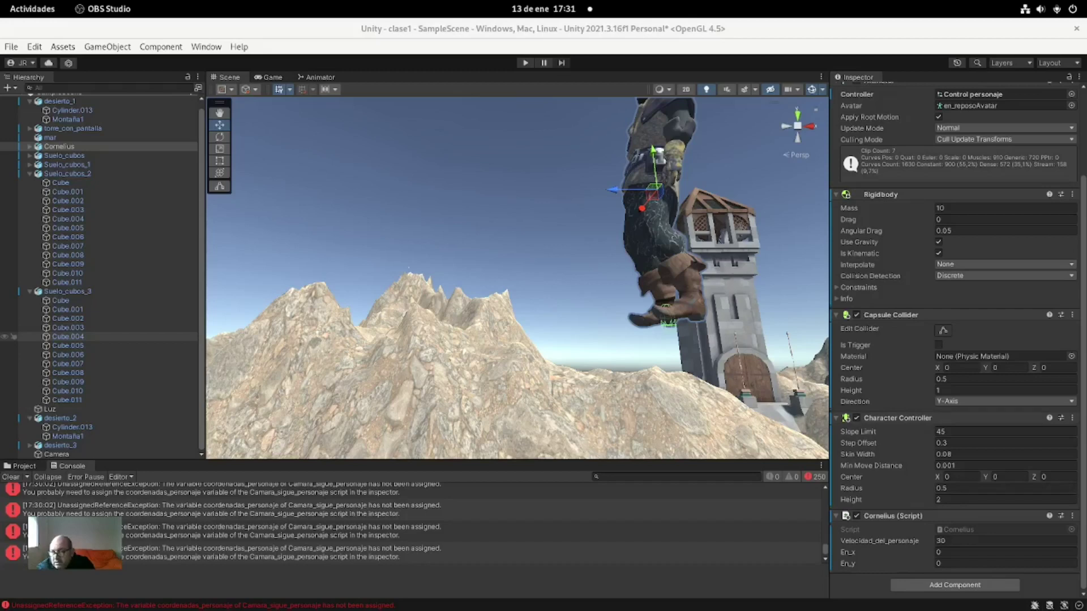
Stretch the Capsule Collider to about 22.4 units tall and widen it around Cornelius.
{"action": "left_click", "coordinate": [943, 330]}
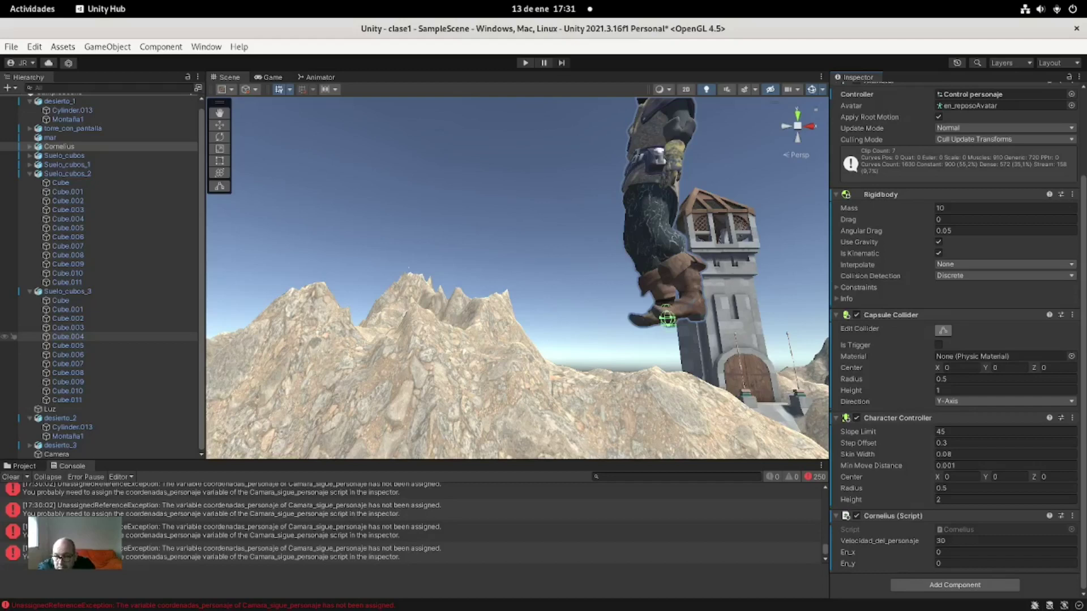
{"action": "mouse_move", "coordinate": [667, 315]}
{"action": "left_mouse_down"}
{"action": "mouse_move", "coordinate": [647, 143]}
{"action": "mouse_move", "coordinate": [566, 145]}
{"action": "mouse_move", "coordinate": [651, 170]}
{"action": "mouse_move", "coordinate": [595, 170]}
{"action": "mouse_move", "coordinate": [594, 215]}
{"action": "left_mouse_up"}
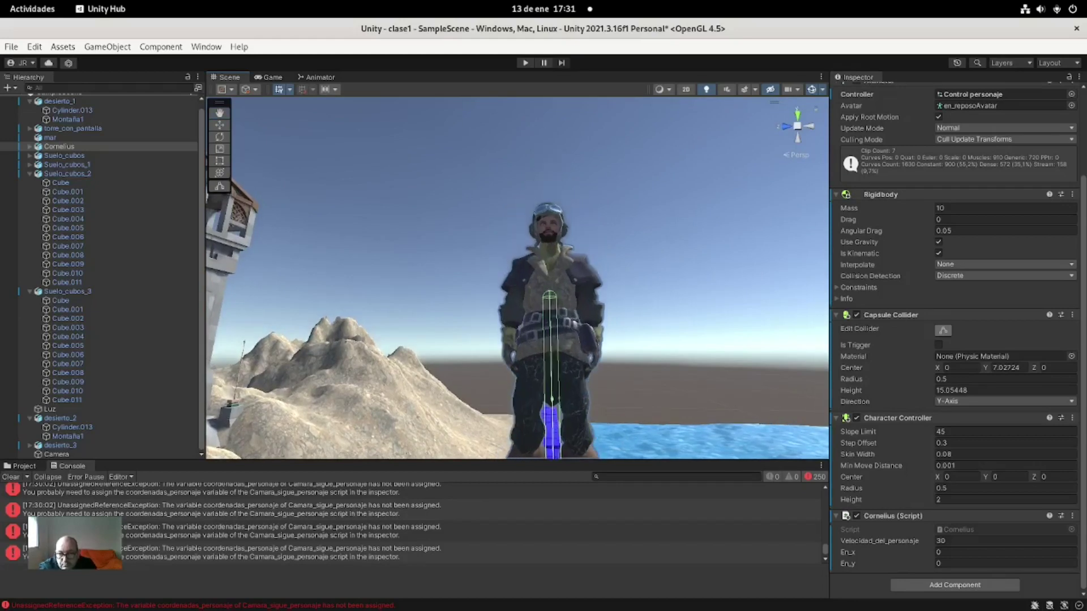
{"action": "left_click_drag", "start_coordinate": [549, 292], "coordinate": [548, 201]}
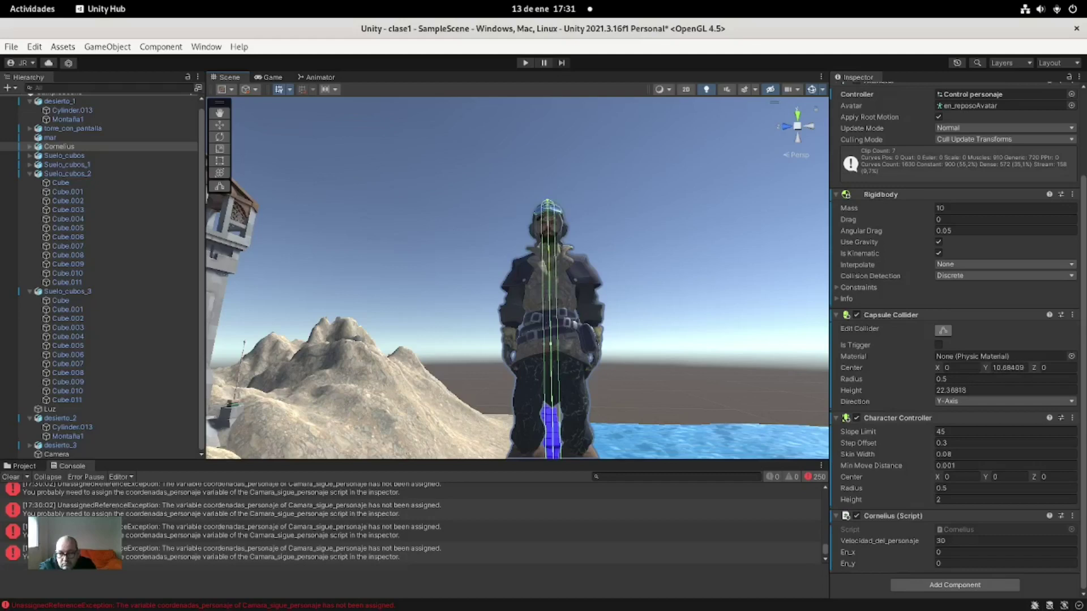
{"action": "left_click_drag", "start_coordinate": [551, 344], "coordinate": [598, 345]}
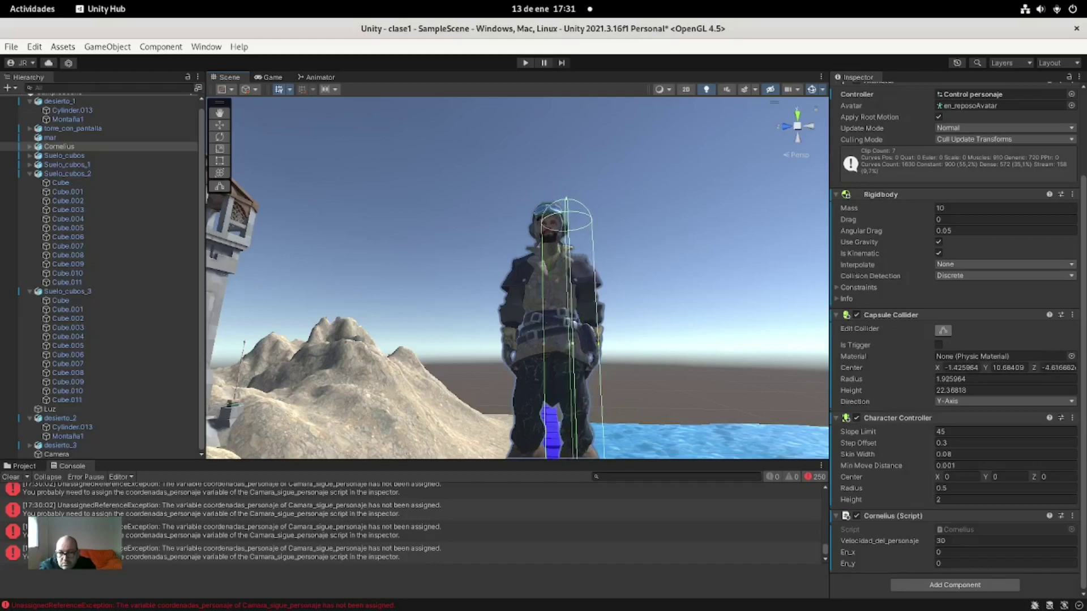
{"action": "mouse_move", "coordinate": [542, 344]}
{"action": "left_mouse_down"}
{"action": "mouse_move", "coordinate": [490, 345]}
{"action": "mouse_move", "coordinate": [502, 344]}
{"action": "left_mouse_up"}
{"action": "scroll", "coordinate": [516, 334], "scroll_direction": "down", "scroll_amount": 5}
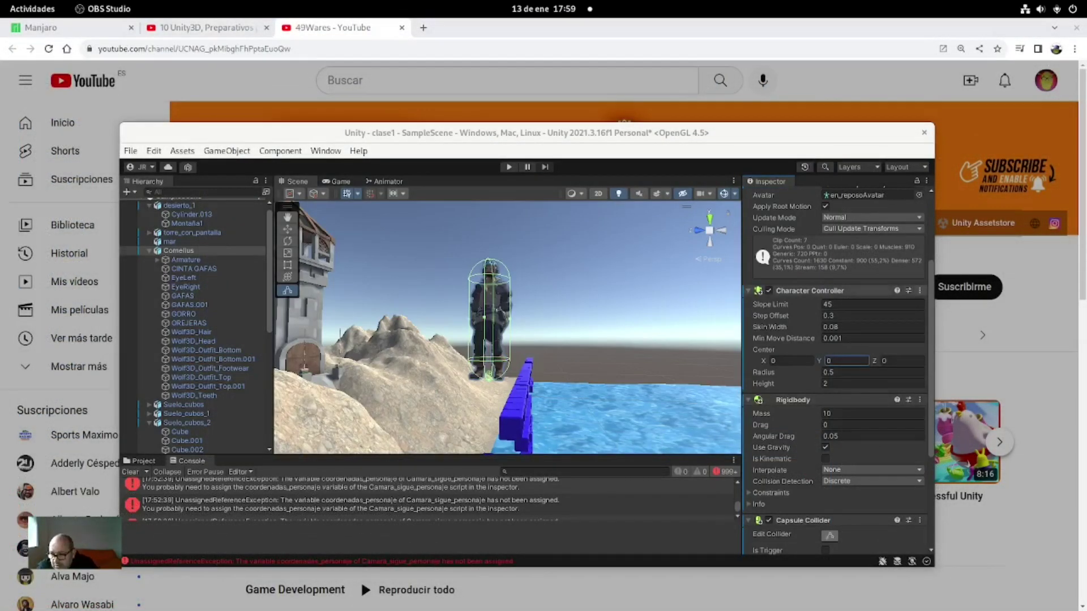
Move the Character Controller down and the Capsule Collider up in the component list.
{"action": "left_click", "coordinate": [920, 290]}
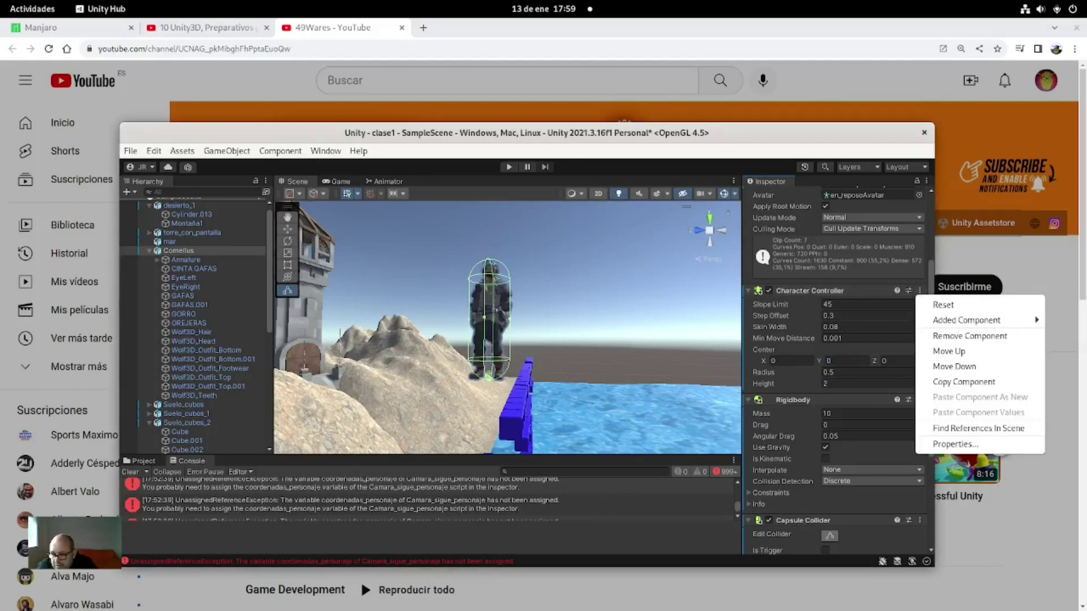
{"action": "left_click", "coordinate": [954, 366]}
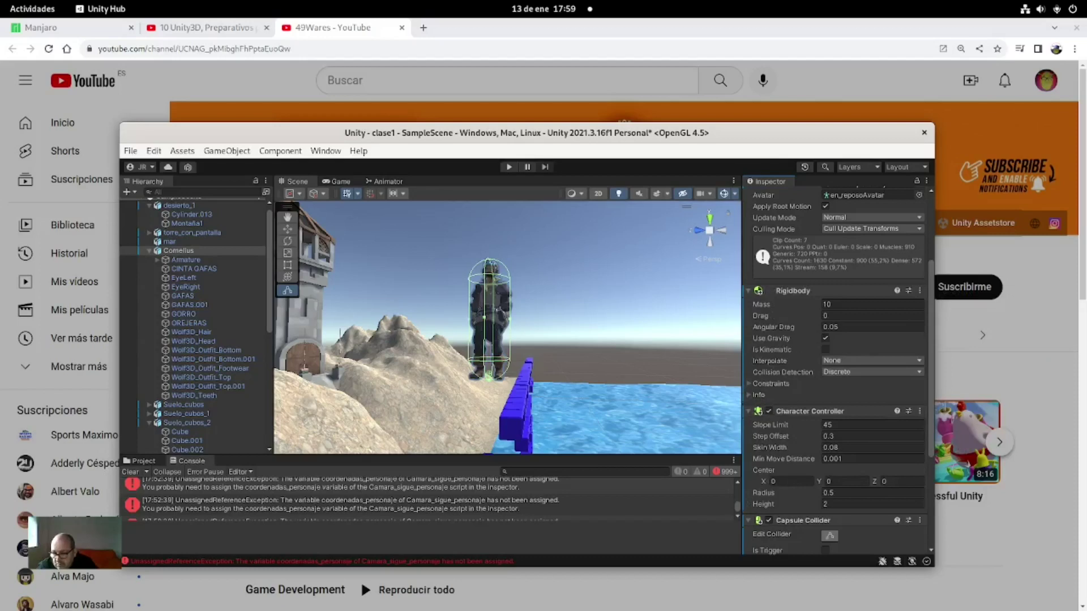
{"action": "left_click", "coordinate": [919, 520]}
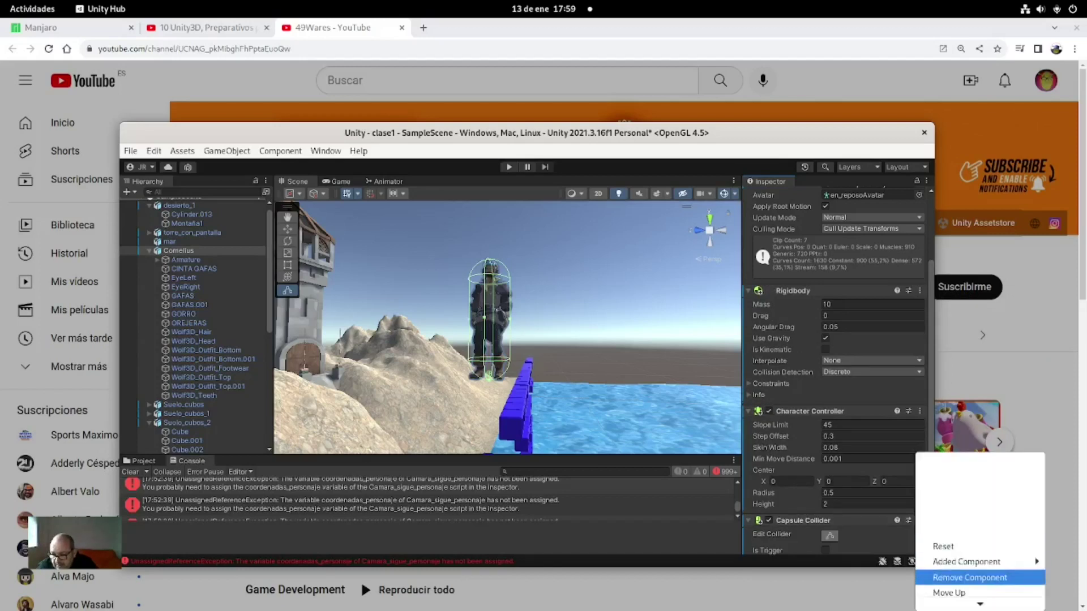
{"action": "left_click", "coordinate": [949, 584]}
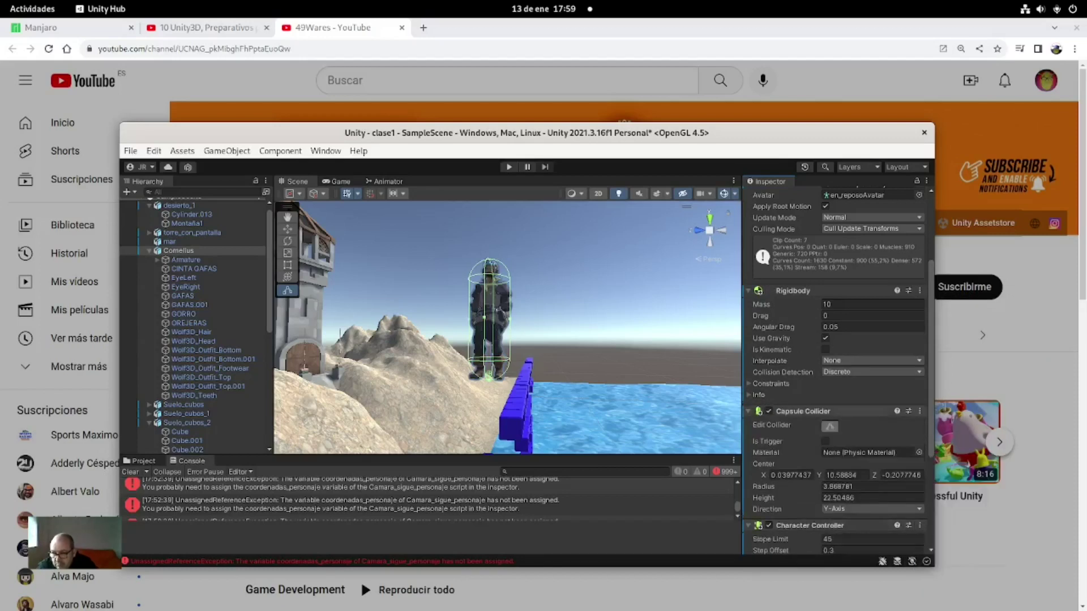
Frame the Scene view closely on Cornelius.
{"action": "scroll", "coordinate": [835, 368], "scroll_direction": "down", "scroll_amount": 1}
{"action": "scroll", "coordinate": [835, 368], "scroll_direction": "down", "scroll_amount": 4}
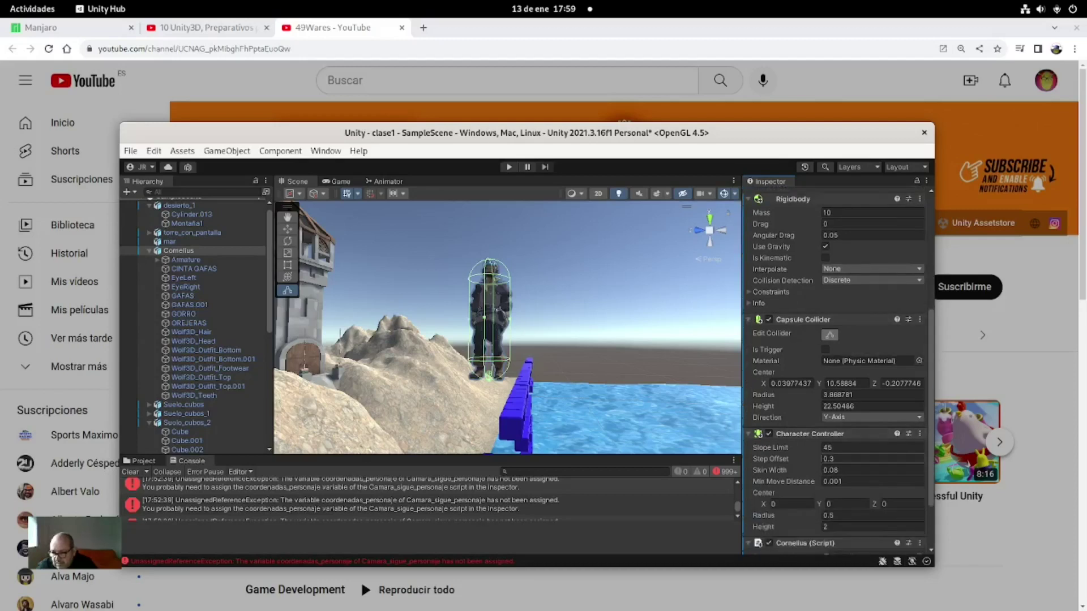
{"action": "scroll", "coordinate": [835, 368], "scroll_direction": "up", "scroll_amount": 2}
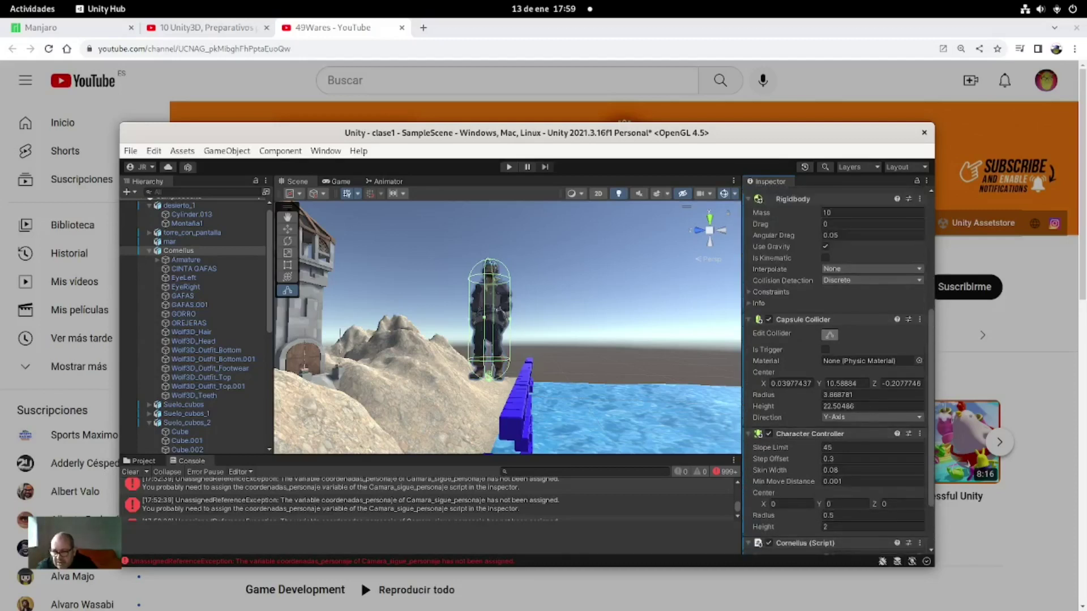
{"action": "scroll", "coordinate": [835, 368], "scroll_direction": "up", "scroll_amount": 1}
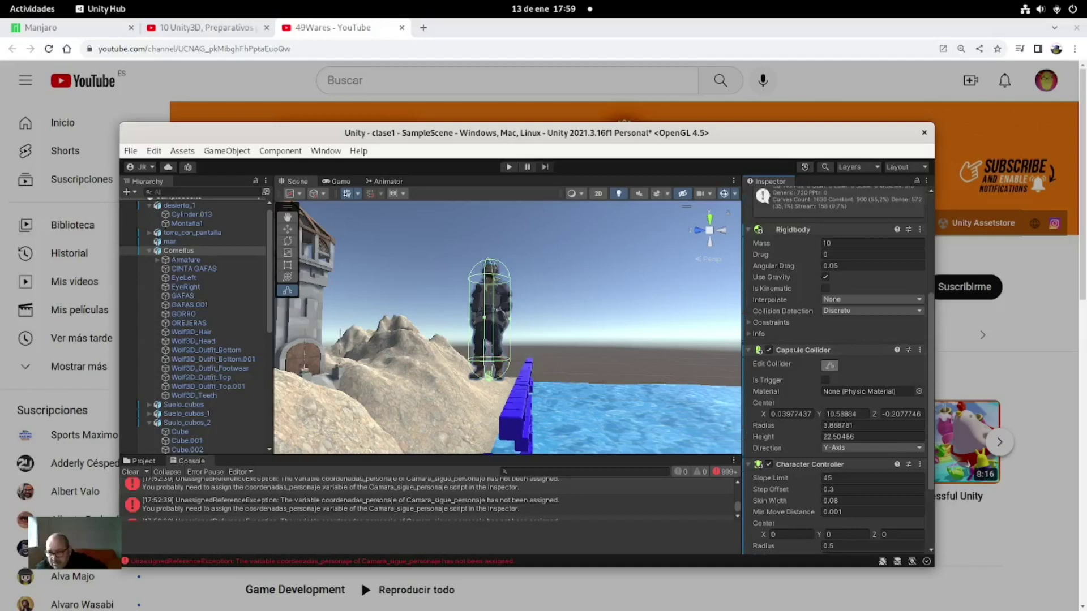
{"action": "mouse_move", "coordinate": [771, 381]}
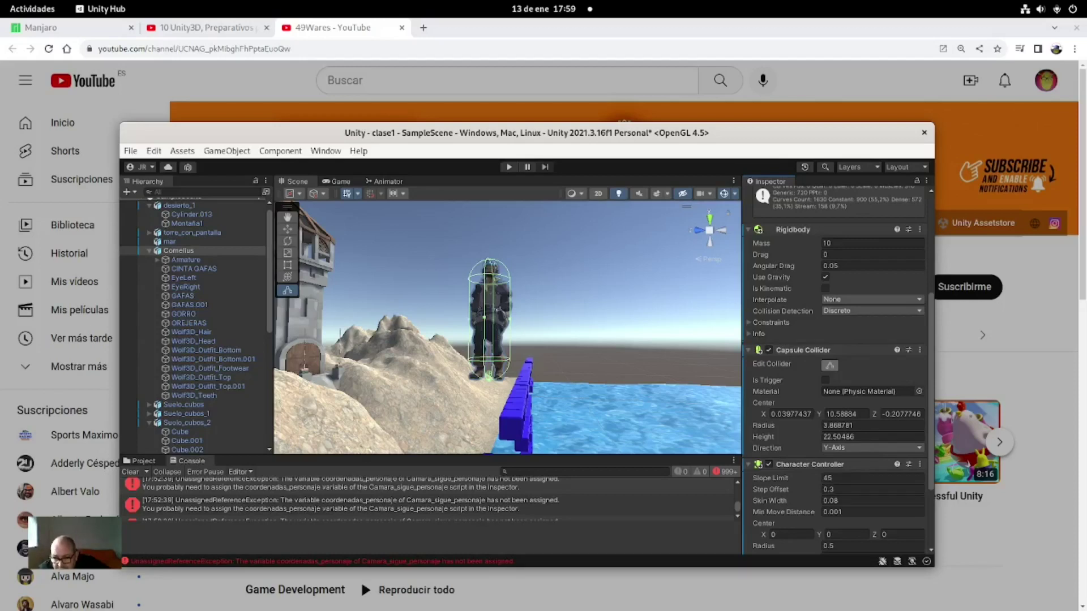
{"action": "key", "text": "f"}
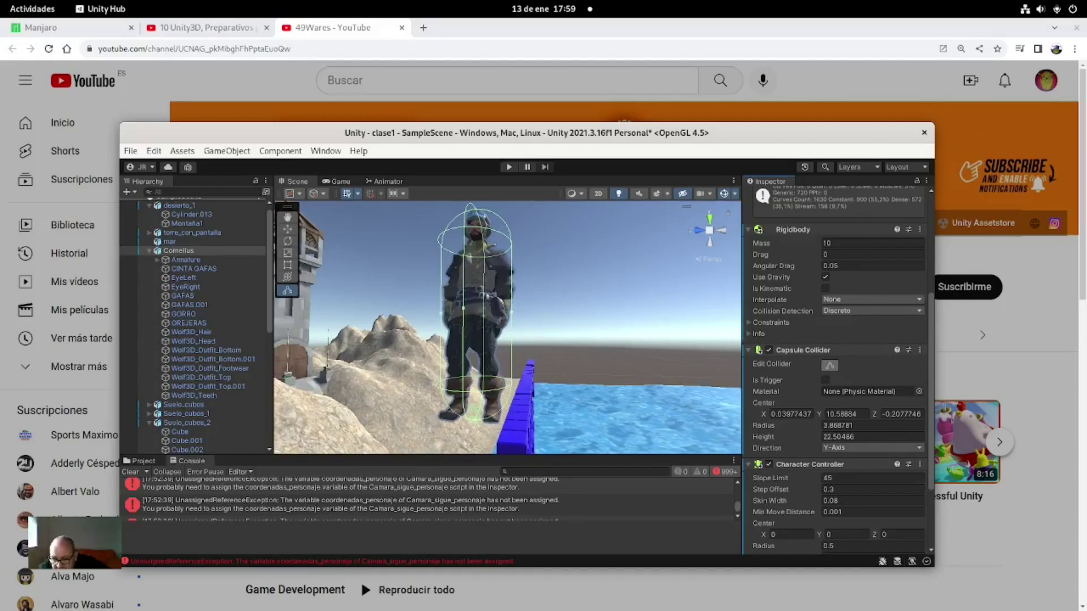
{"action": "scroll", "coordinate": [835, 368], "scroll_direction": "down", "scroll_amount": 3}
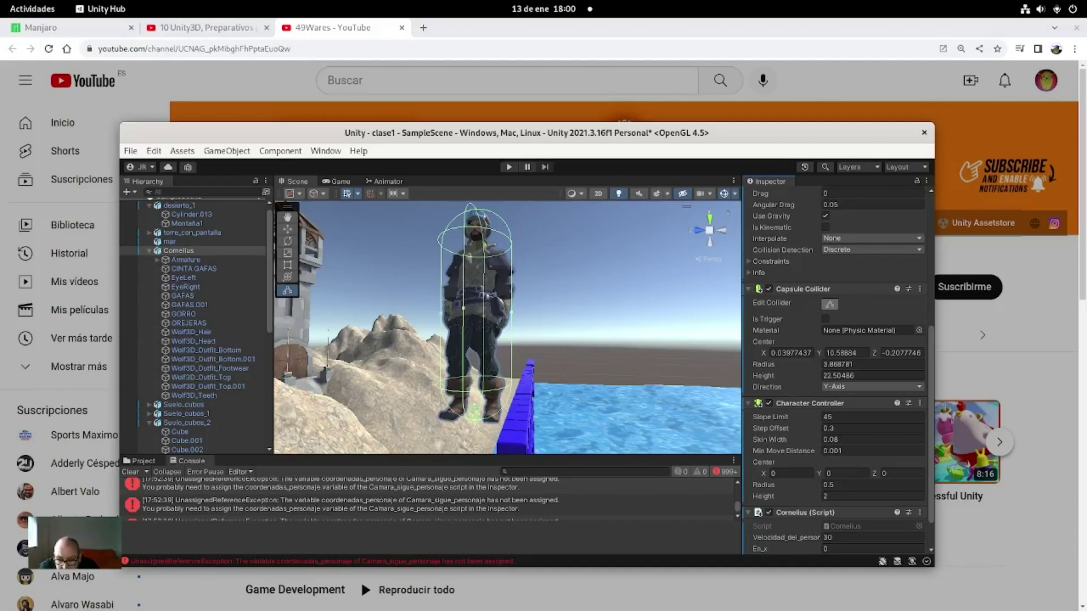
Raise the Character Controller's height to about 21.86.
{"action": "mouse_move", "coordinate": [763, 496]}
{"action": "left_mouse_down"}
{"action": "mouse_move", "coordinate": [793, 496]}
{"action": "mouse_move", "coordinate": [792, 484]}
{"action": "left_mouse_up"}
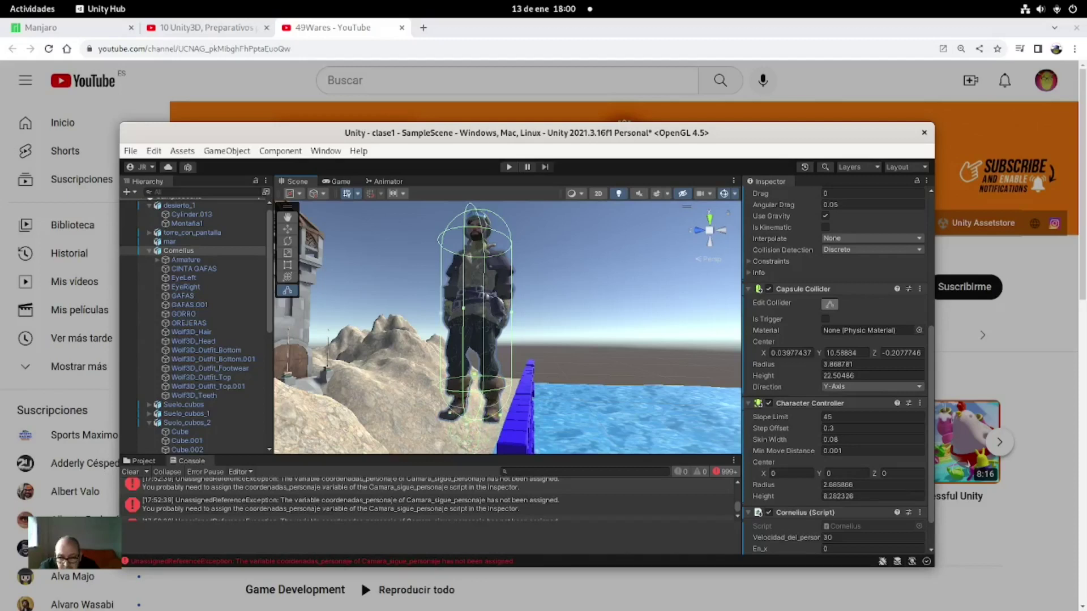
{"action": "mouse_move", "coordinate": [763, 496]}
{"action": "left_mouse_down"}
{"action": "mouse_move", "coordinate": [804, 496]}
{"action": "mouse_move", "coordinate": [798, 485]}
{"action": "left_mouse_up"}
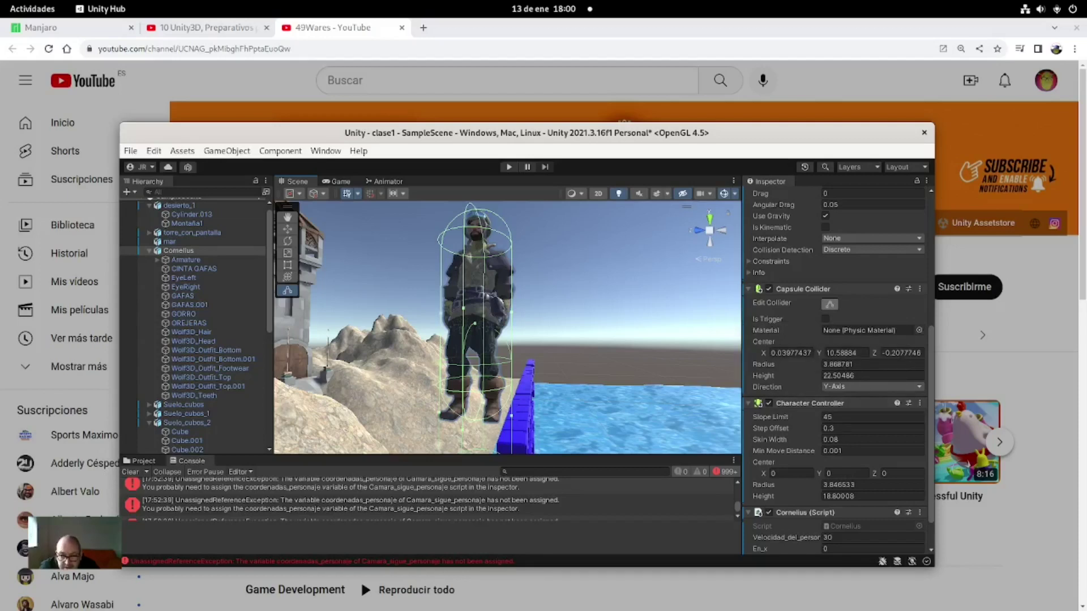
{"action": "mouse_move", "coordinate": [763, 496]}
{"action": "left_mouse_down"}
{"action": "mouse_move", "coordinate": [821, 496]}
{"action": "mouse_move", "coordinate": [806, 495]}
{"action": "left_mouse_up"}
{"action": "scroll", "coordinate": [507, 327], "scroll_direction": "down", "scroll_amount": 2}
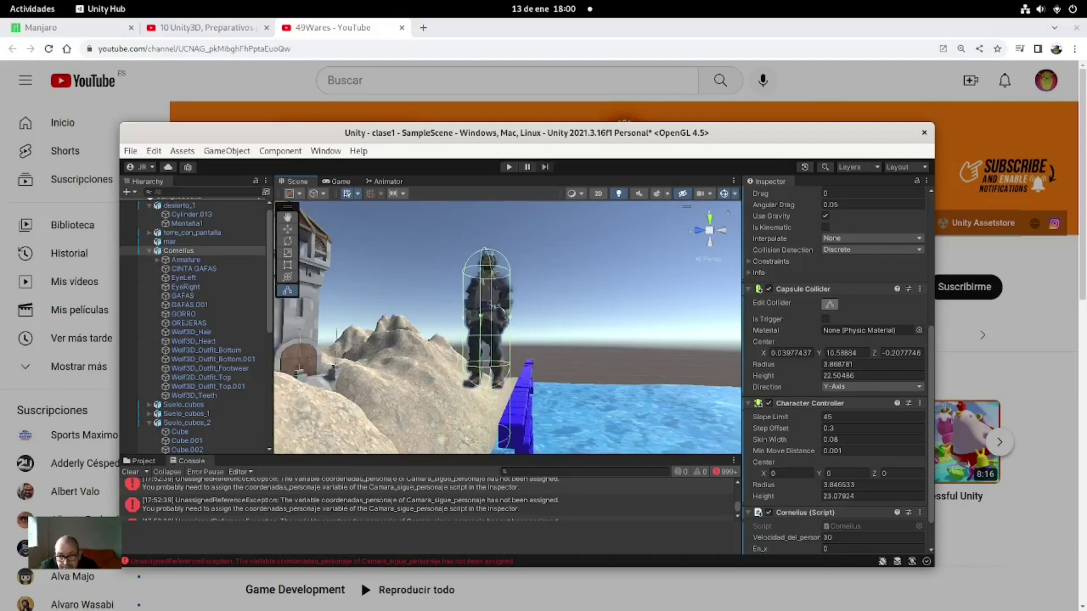
{"action": "scroll", "coordinate": [507, 327], "scroll_direction": "down", "scroll_amount": 1}
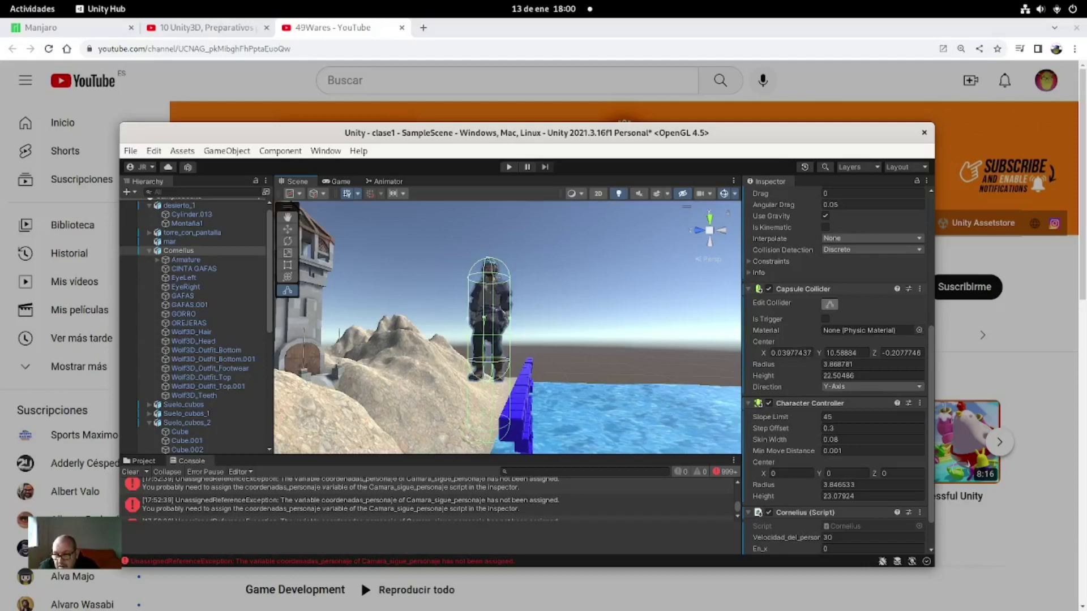
{"action": "key", "text": "w"}
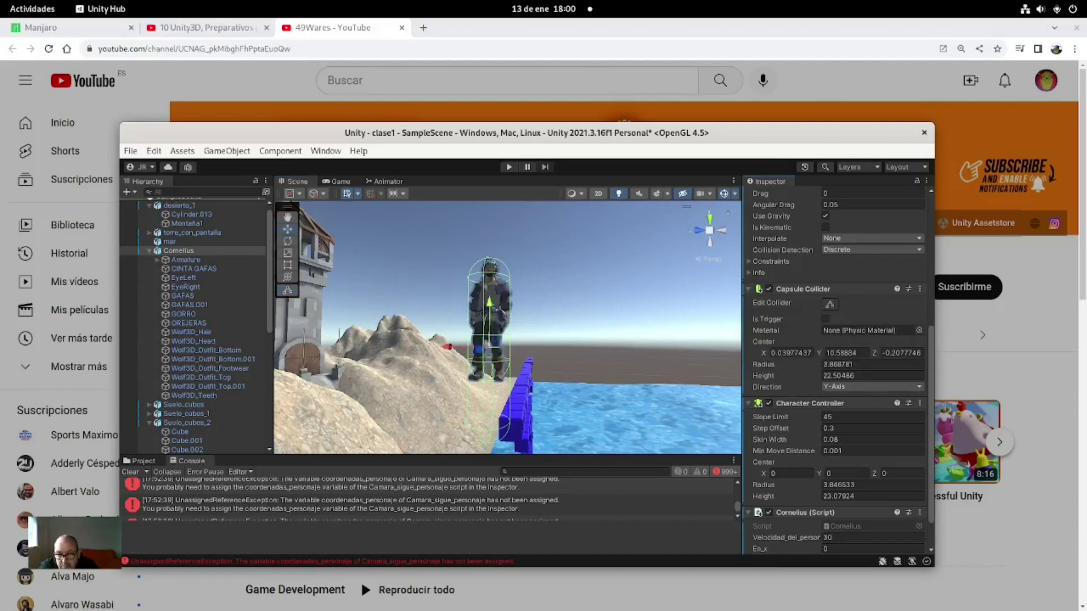
Re-edit the Capsule Collider, widening it slightly to a radius of about 3.92.
{"action": "scroll", "coordinate": [508, 327], "scroll_direction": "up", "scroll_amount": 1}
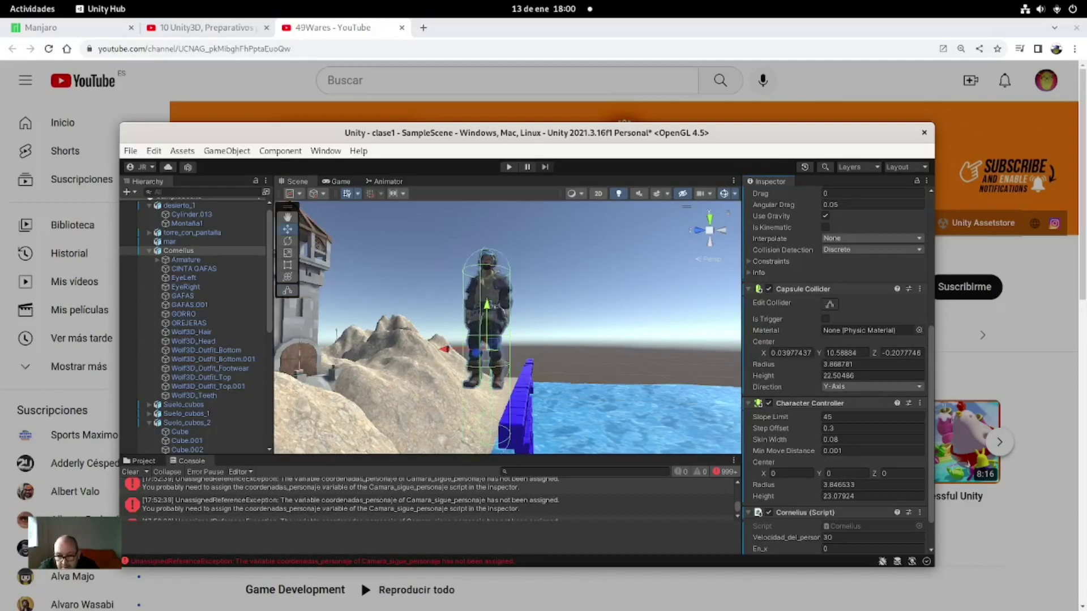
{"action": "scroll", "coordinate": [508, 327], "scroll_direction": "up", "scroll_amount": 1}
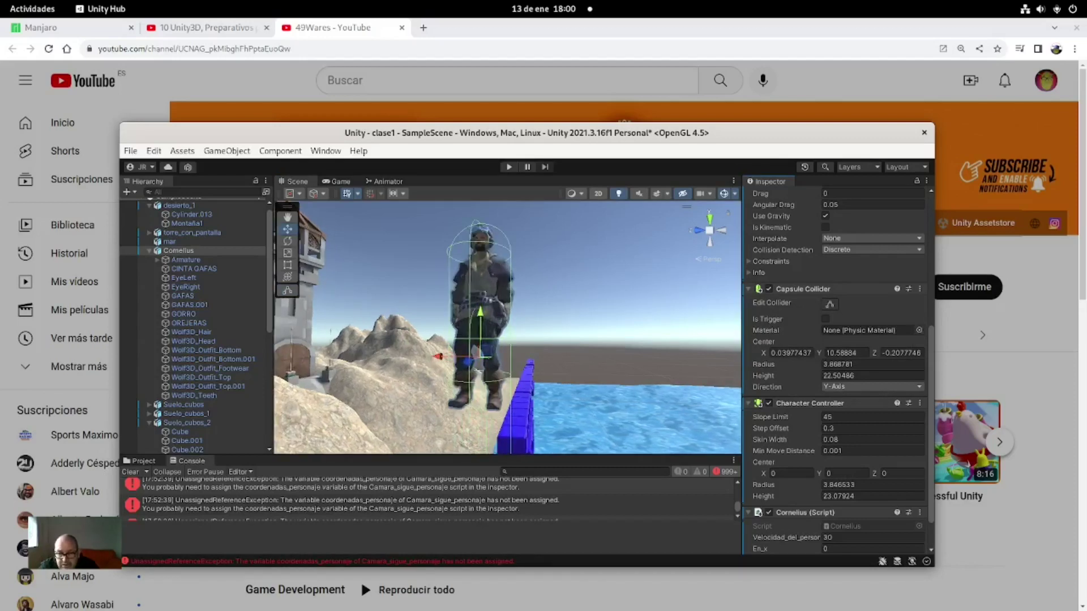
{"action": "scroll", "coordinate": [508, 327], "scroll_direction": "down", "scroll_amount": 2}
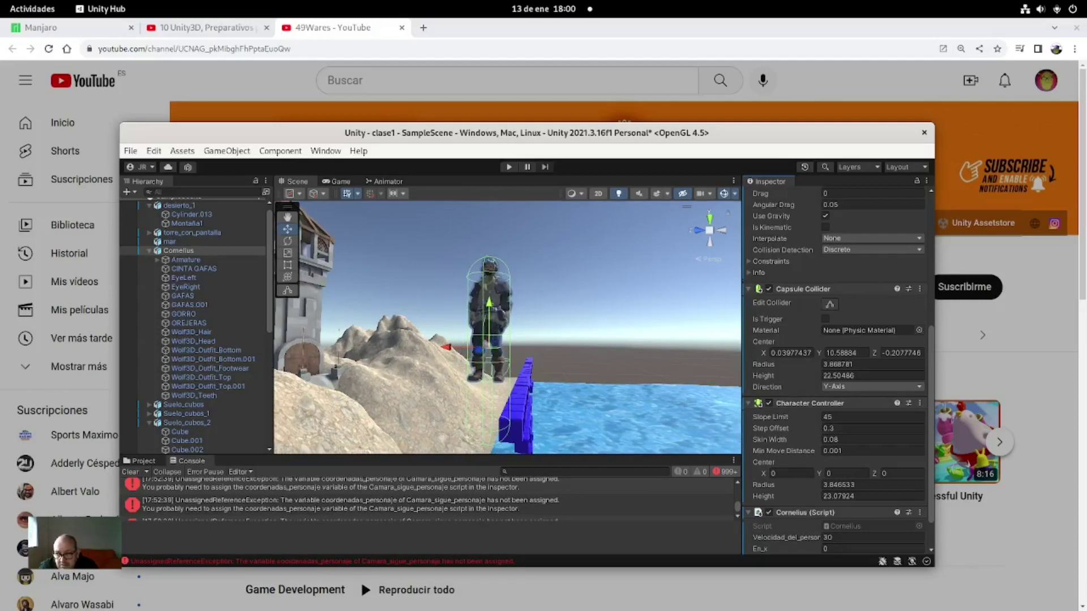
{"action": "left_click", "coordinate": [830, 304]}
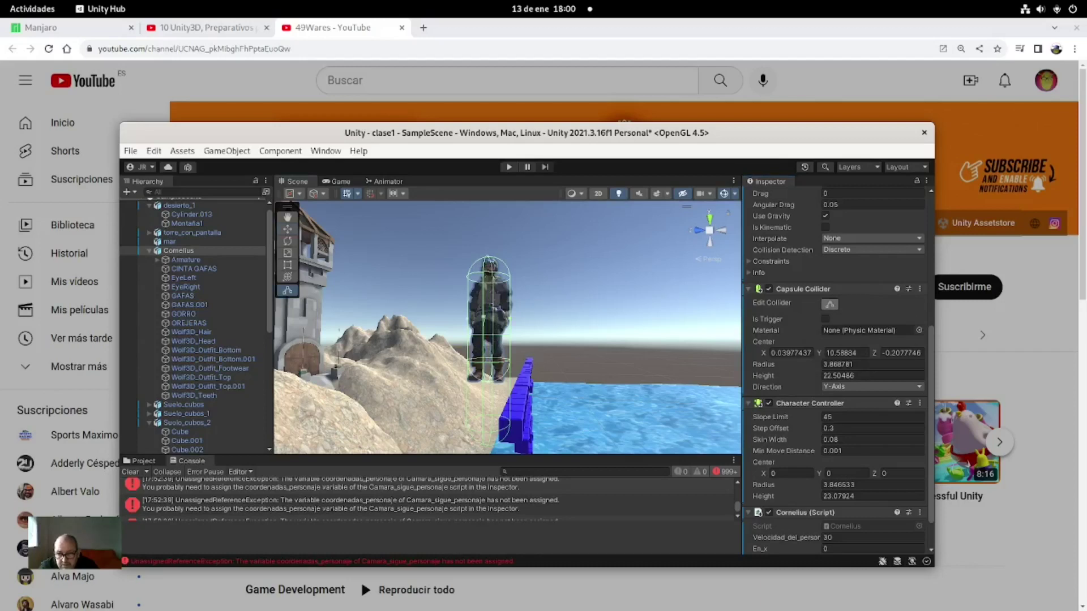
{"action": "left_click_drag", "start_coordinate": [509, 354], "coordinate": [511, 354]}
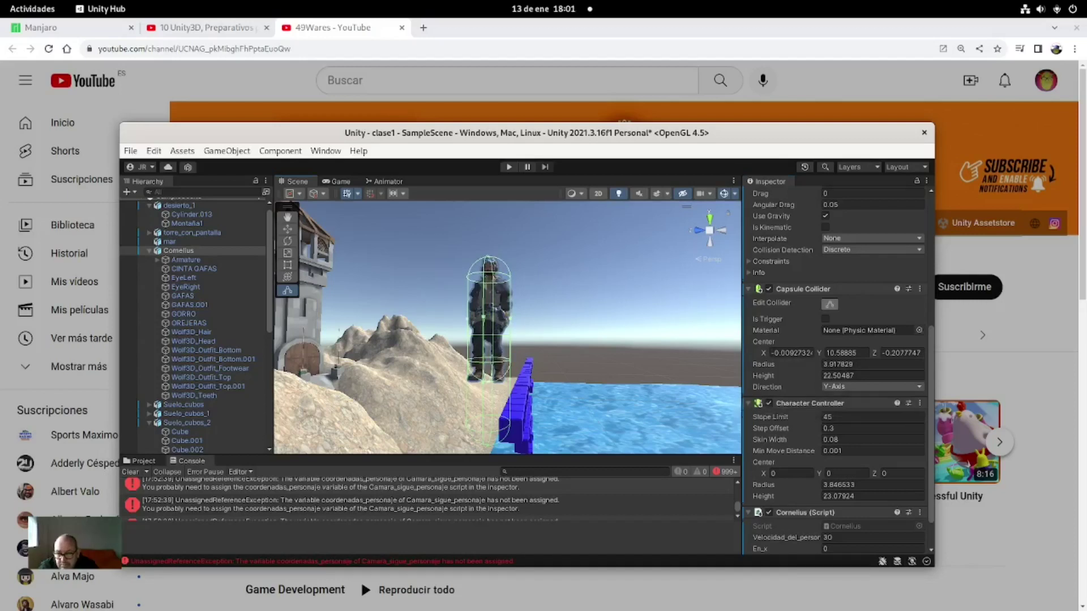
{"action": "key", "text": "w"}
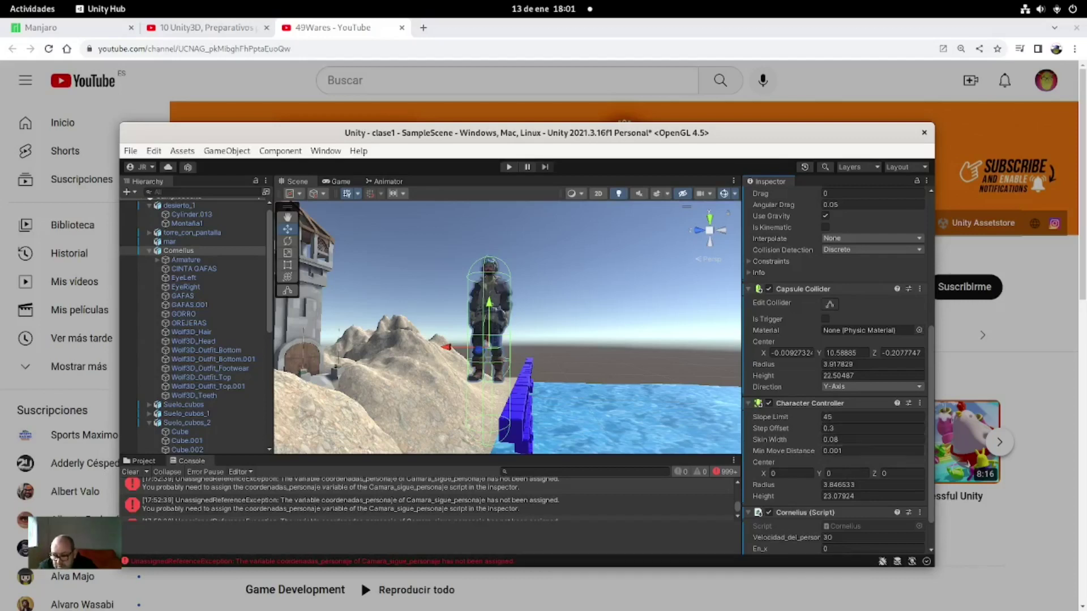
Set the Character Controller's Center Y to 9.
{"action": "left_click", "coordinate": [829, 473]}
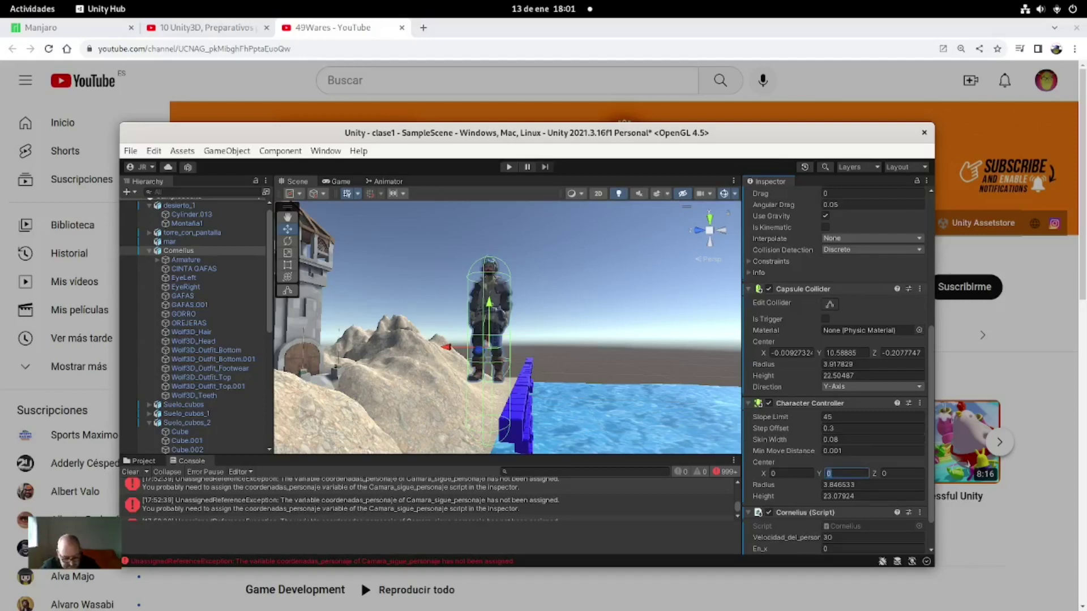
{"action": "type", "text": "3"}
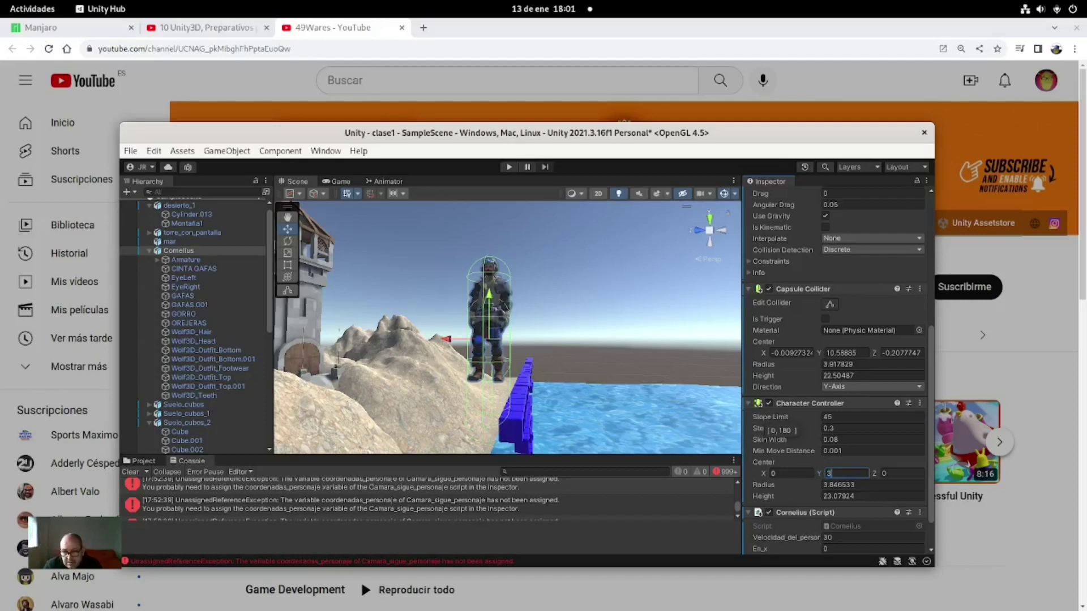
{"action": "type", "text": "4"}
{"action": "key", "text": "BackSpace"}
{"action": "key", "text": "BackSpace"}
{"action": "type", "text": "5"}
{"action": "key", "text": "BackSpace"}
{"action": "type", "text": "7"}
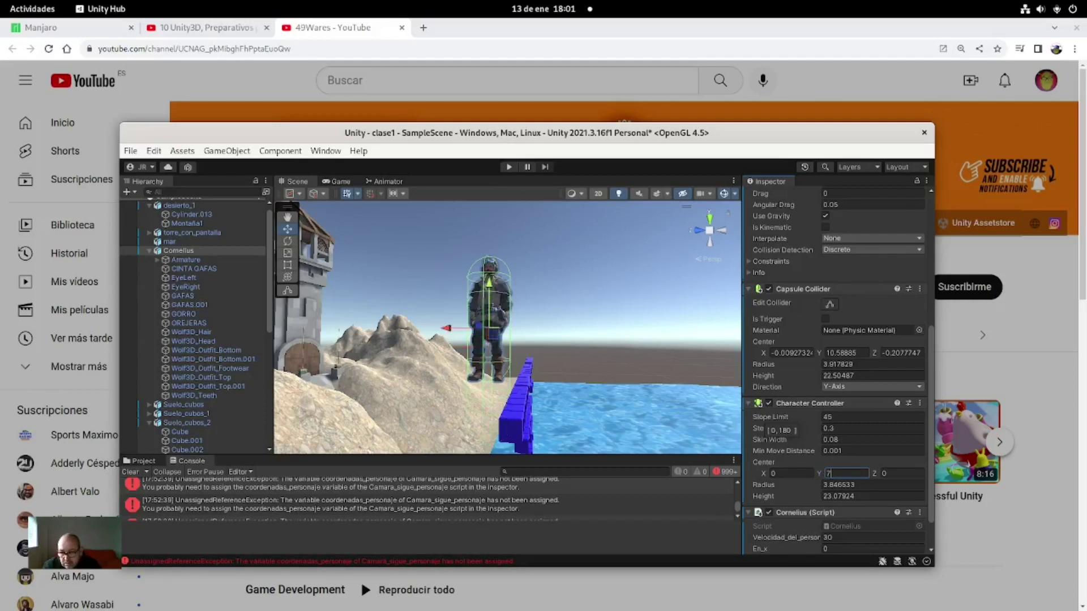
{"action": "key", "text": "BackSpace"}
{"action": "type", "text": "8"}
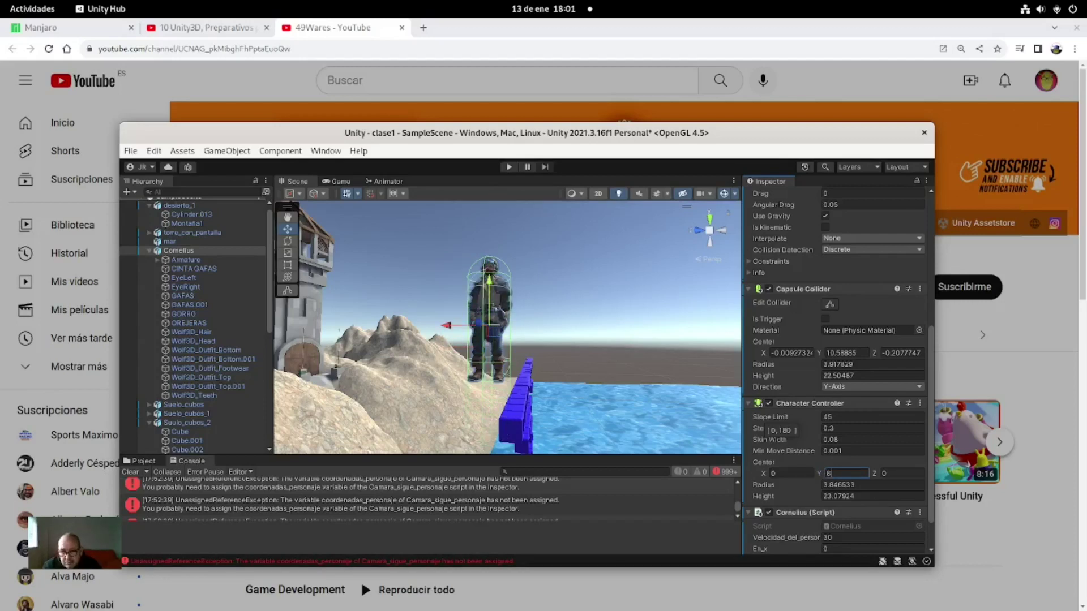
{"action": "key", "text": "BackSpace"}
{"action": "type", "text": "9"}
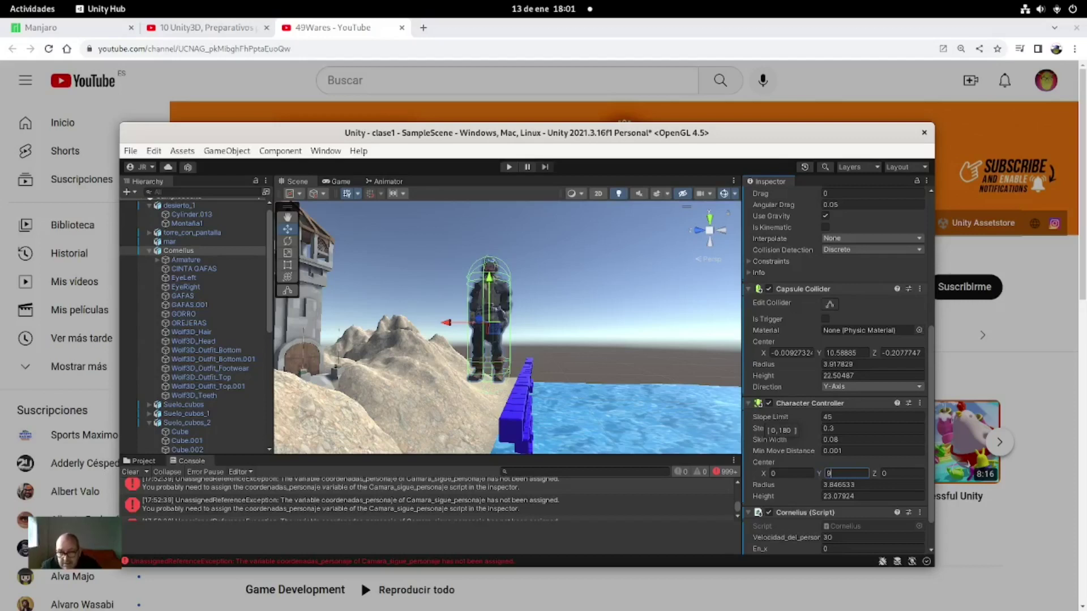
{"action": "scroll", "coordinate": [487, 323], "scroll_direction": "up", "scroll_amount": 2}
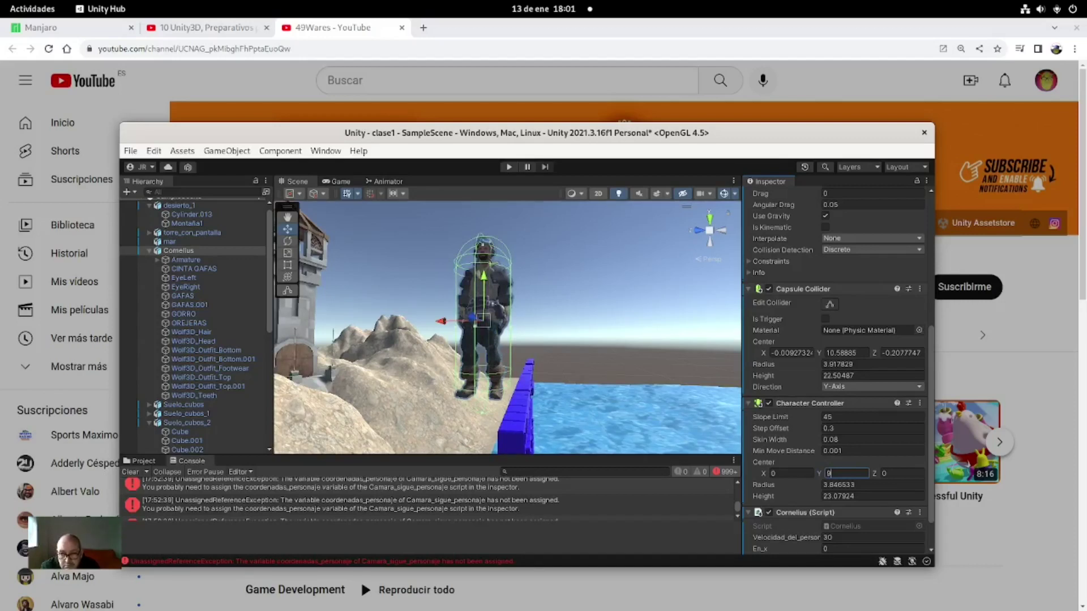
{"action": "key", "text": "Return"}
Adjust the controller's height to about 23.95 and change Center Y to 10.
{"action": "left_click_drag", "start_coordinate": [764, 496], "coordinate": [778, 496]}
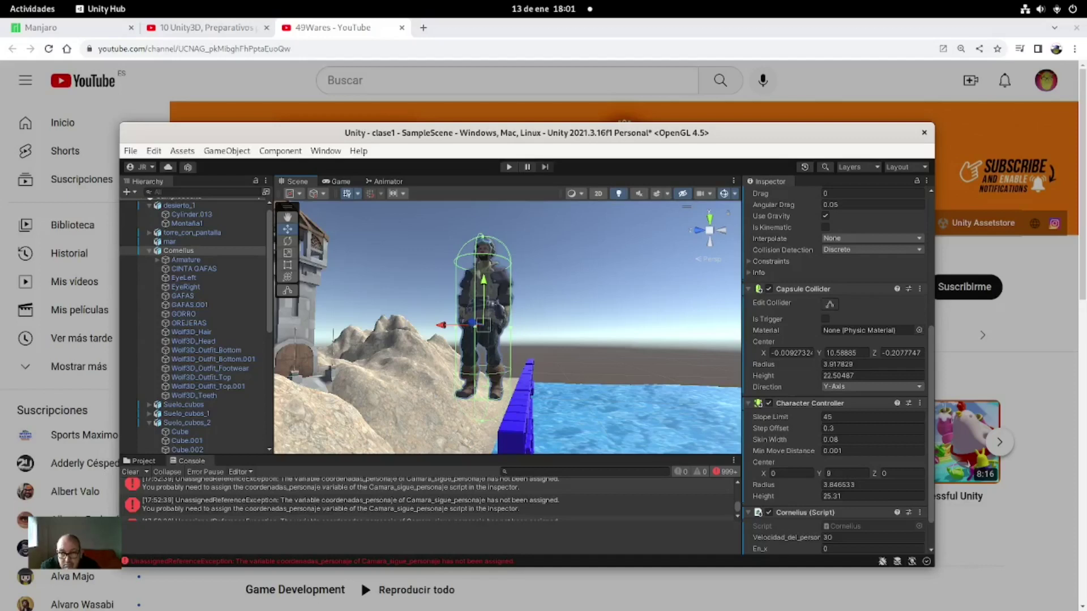
{"action": "left_click_drag", "start_coordinate": [763, 497], "coordinate": [752, 497]}
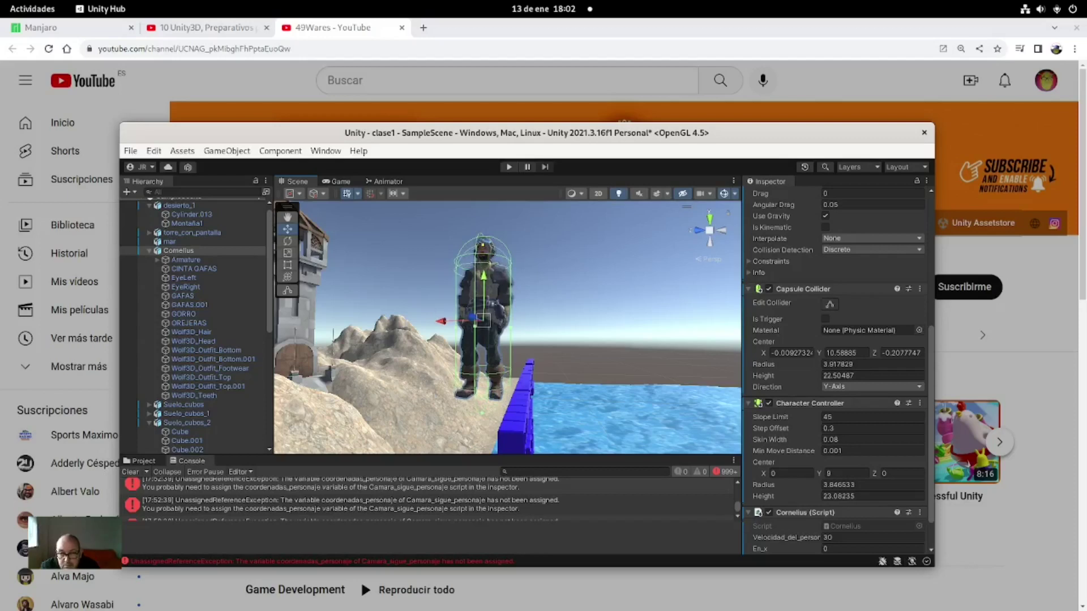
{"action": "left_click", "coordinate": [847, 473]}
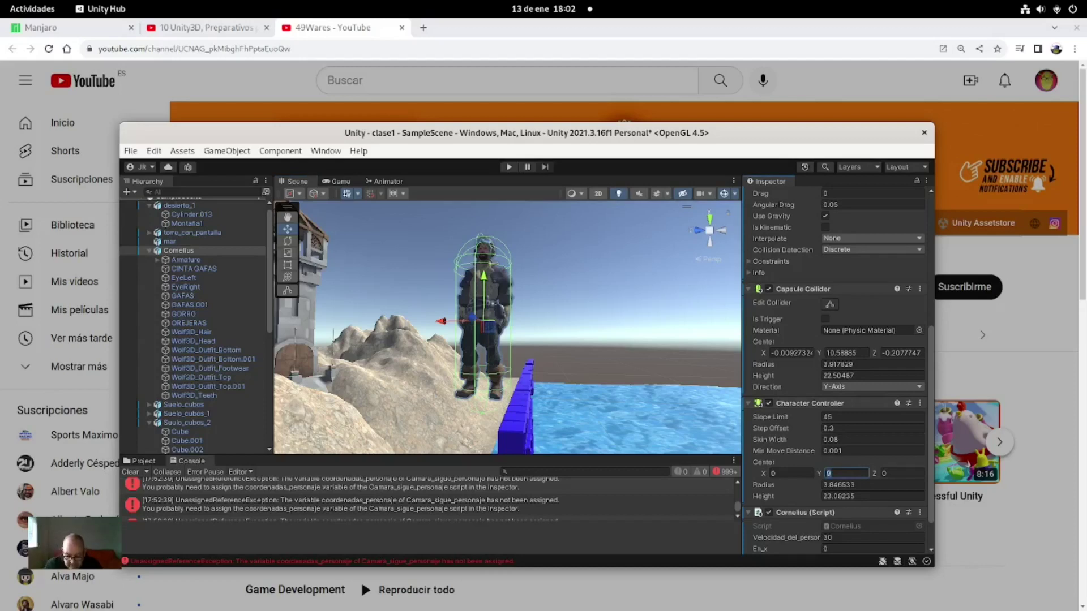
{"action": "type", "text": "10"}
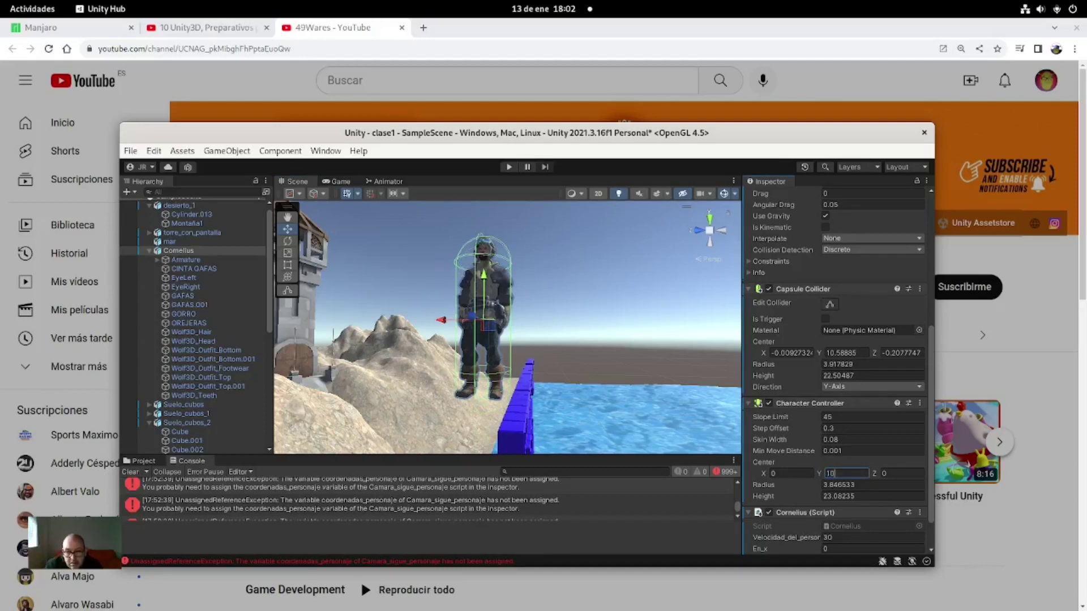
{"action": "mouse_move", "coordinate": [498, 340]}
{"action": "right_mouse_down"}
{"action": "mouse_move", "coordinate": [566, 340]}
{"action": "mouse_move", "coordinate": [555, 334]}
{"action": "right_mouse_up"}
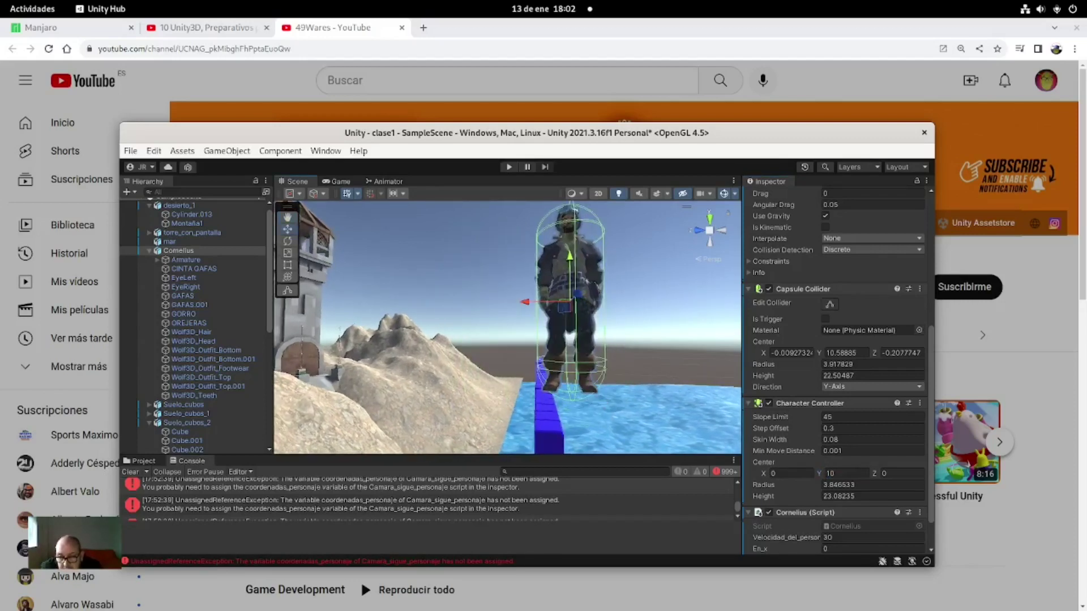
Zoom and orbit the Scene view around Cornelius toward the tower.
{"action": "scroll", "coordinate": [506, 327], "scroll_direction": "down", "scroll_amount": 3}
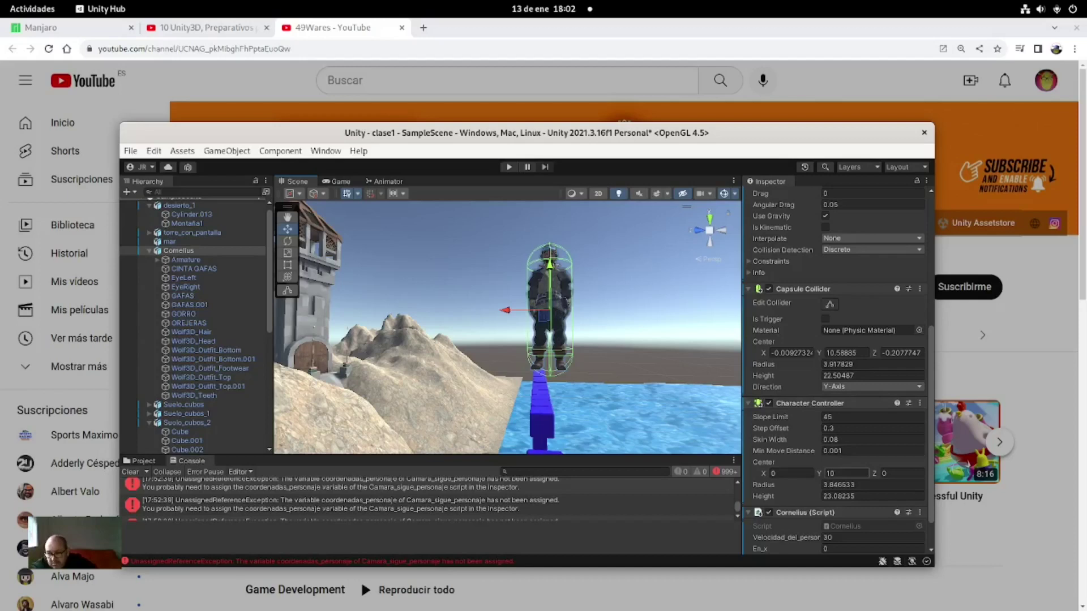
{"action": "scroll", "coordinate": [506, 327], "scroll_direction": "up", "scroll_amount": 1}
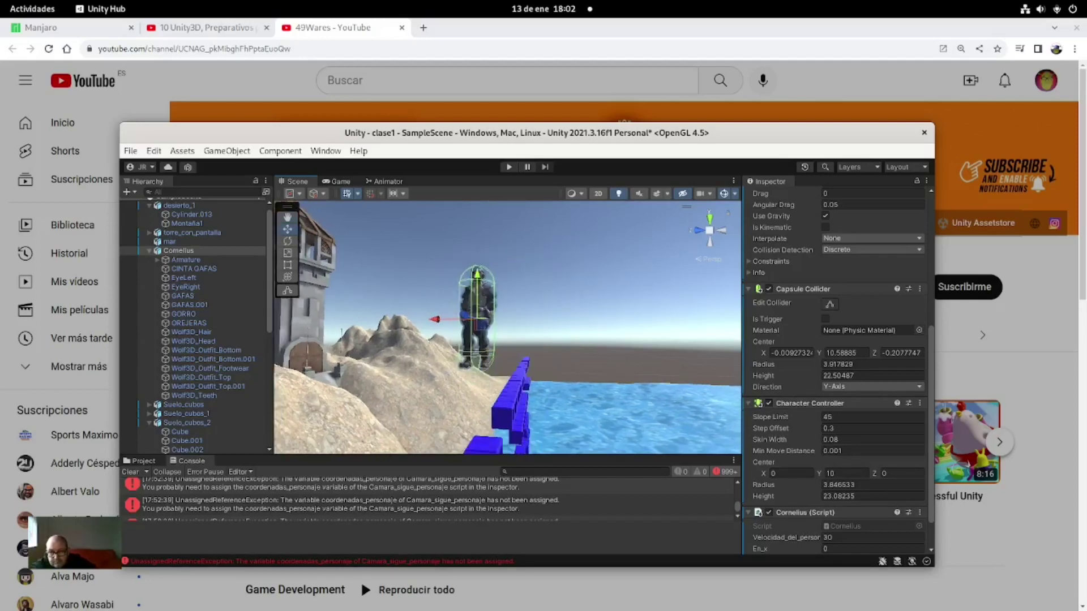
{"action": "right_click_drag", "start_coordinate": [510, 328], "coordinate": [397, 328]}
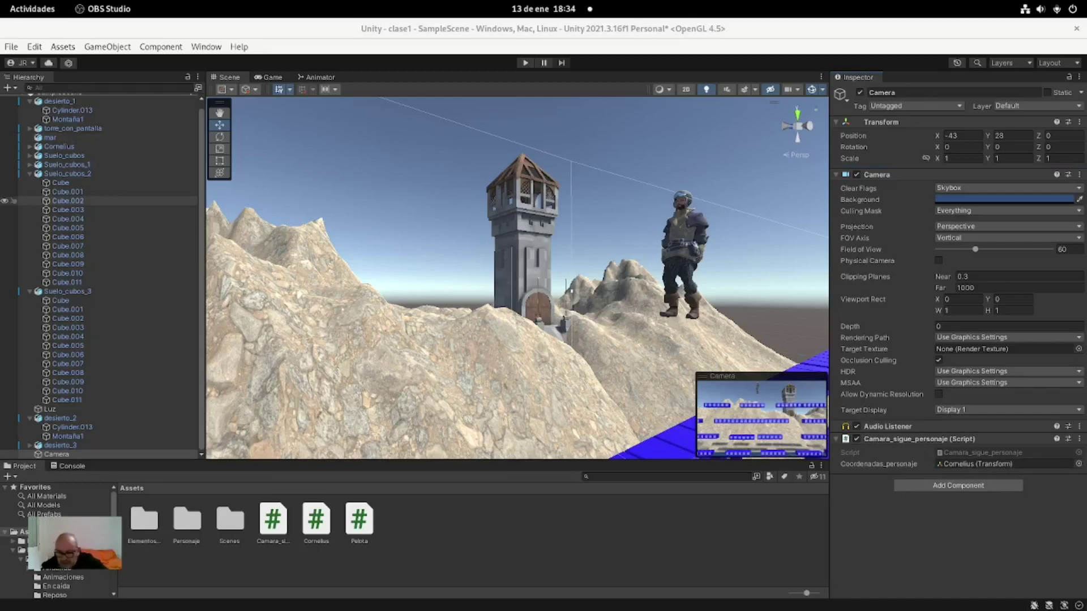
Select the Camara_sigue_personaje script and view it in MonoDevelop.
{"action": "left_click", "coordinate": [273, 520]}
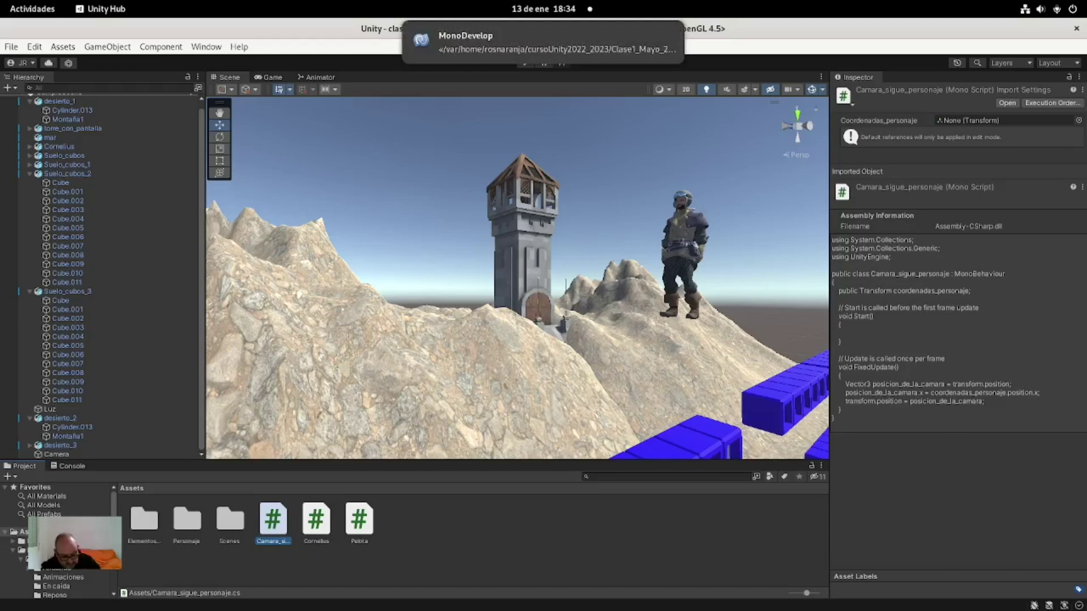
{"action": "key", "text": "alt+Tab"}
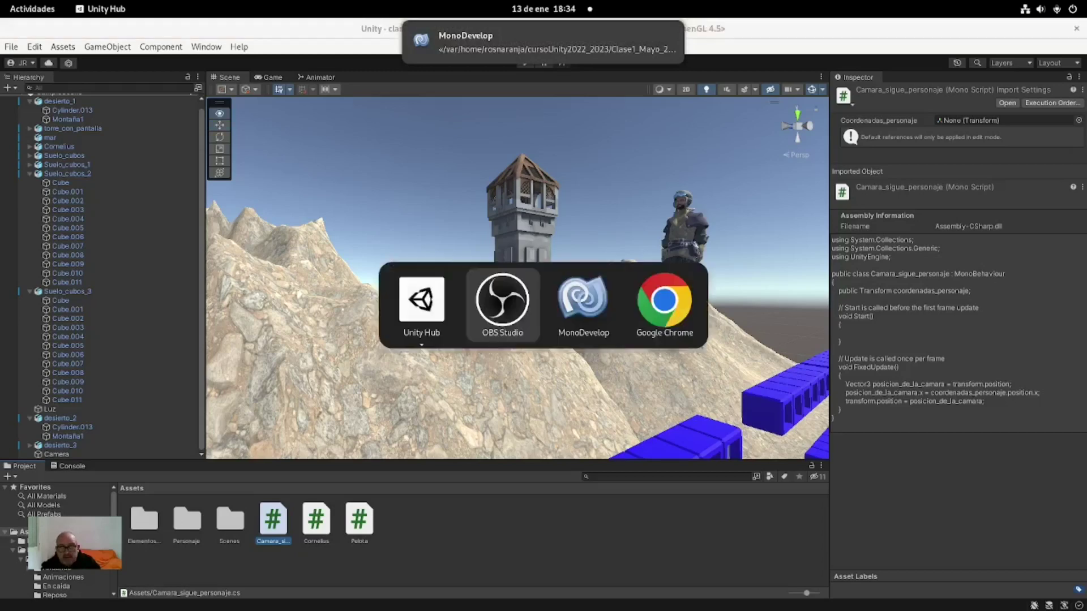
{"action": "key", "text": "alt+Tab"}
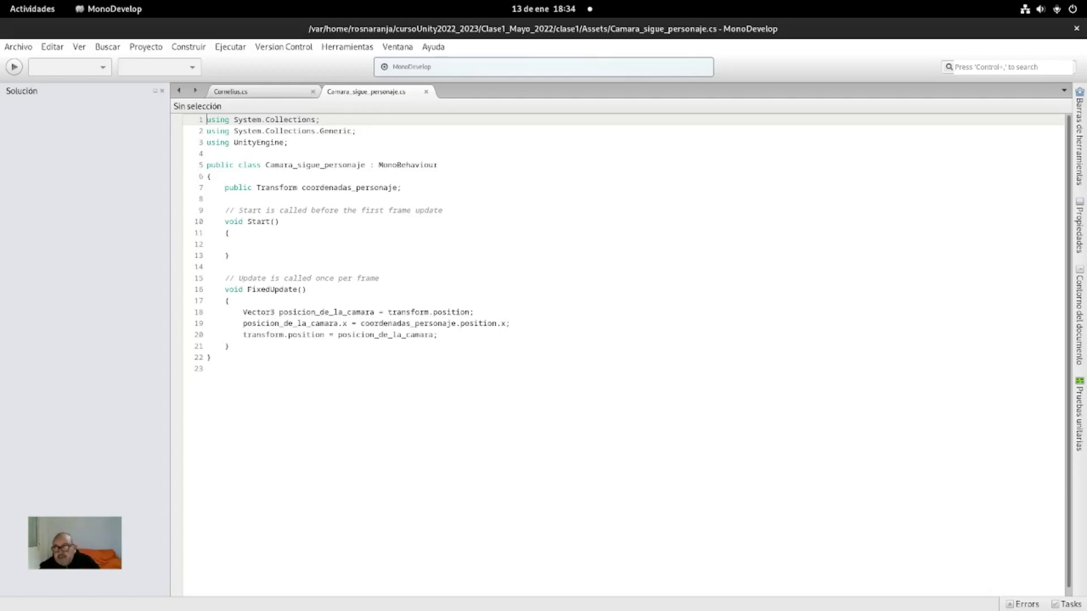
Return to Unity and select the Camera in the Hierarchy.
{"action": "mouse_move", "coordinate": [3, 3]}
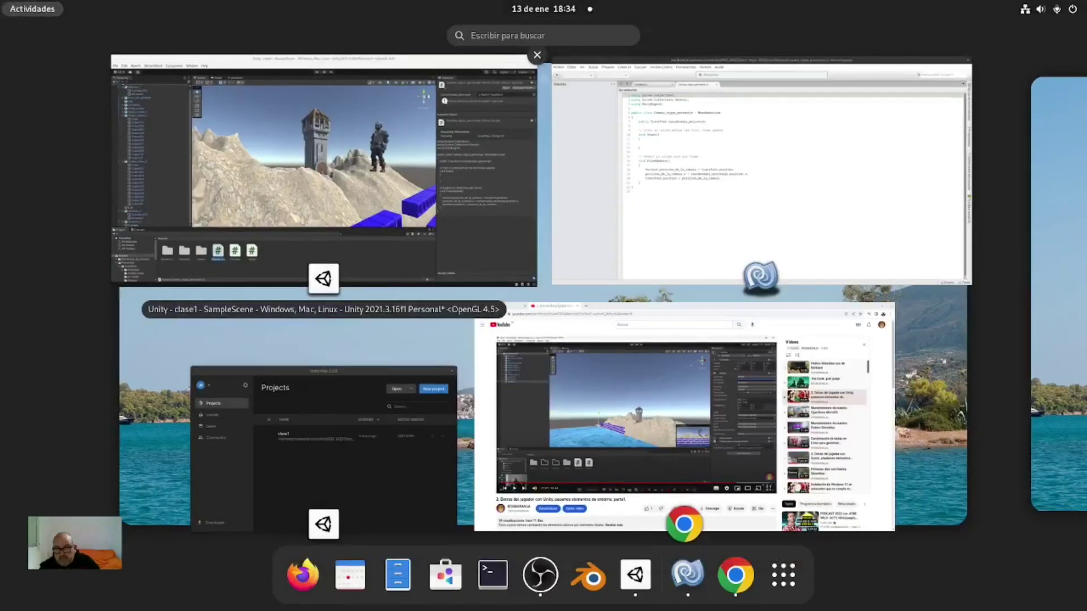
{"action": "left_click", "coordinate": [164, 247]}
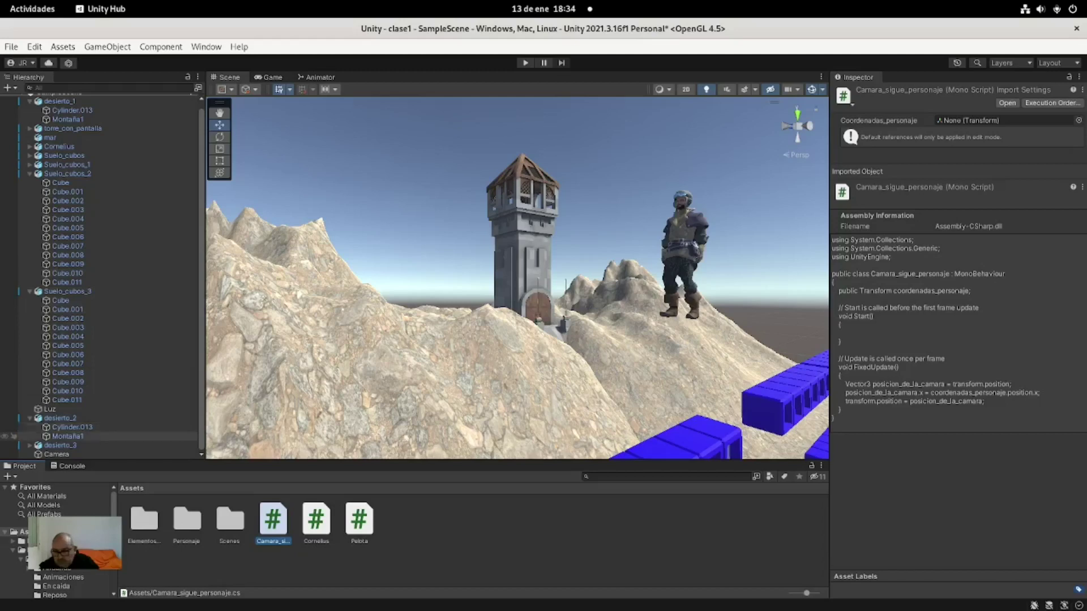
{"action": "left_click", "coordinate": [59, 445]}
{"action": "left_click", "coordinate": [56, 454]}
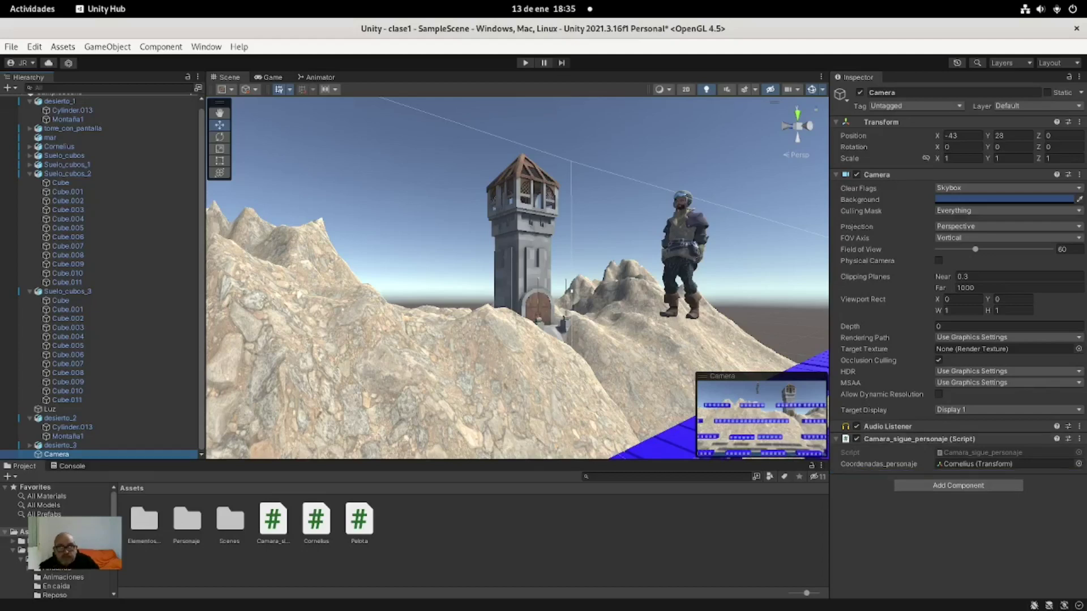
Review the coordenadas_personaje variable in MonoDevelop, then go back to Unity.
{"action": "key", "text": "alt+Tab"}
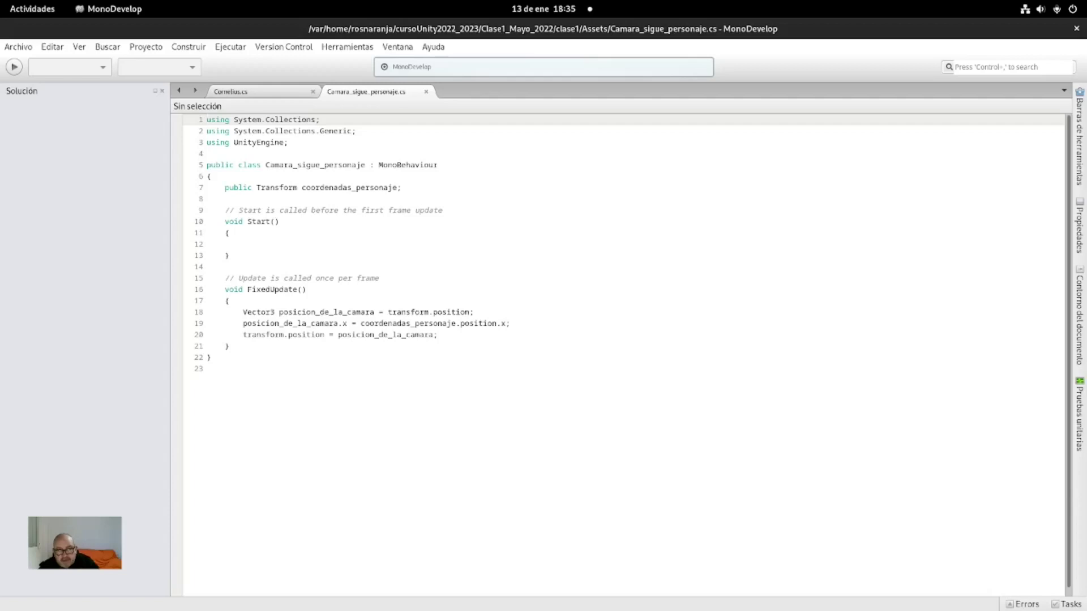
{"action": "left_click_drag", "start_coordinate": [302, 187], "coordinate": [397, 188]}
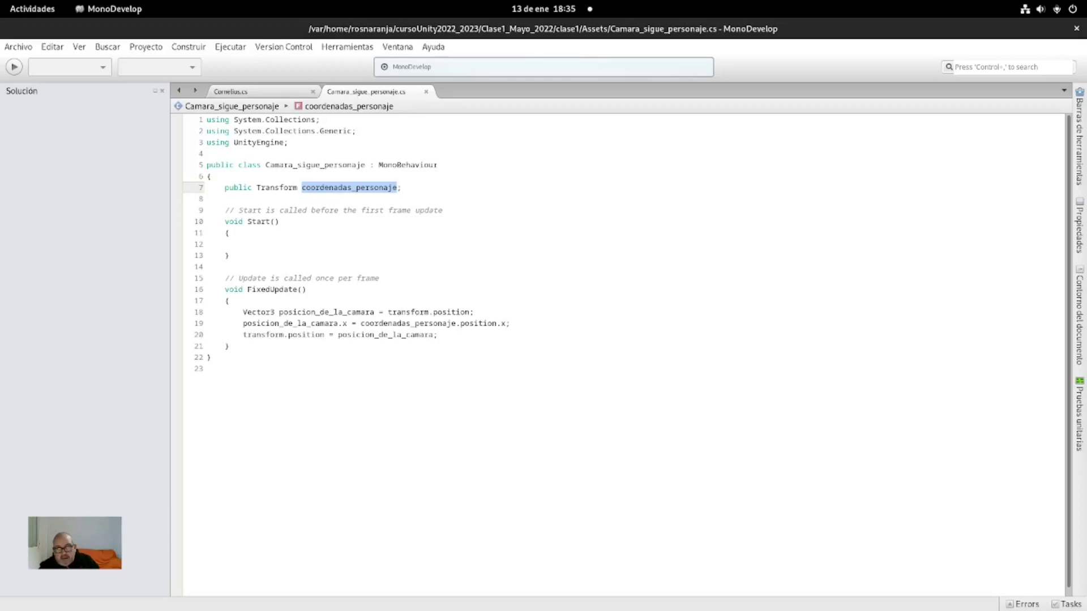
{"action": "left_click", "coordinate": [225, 199]}
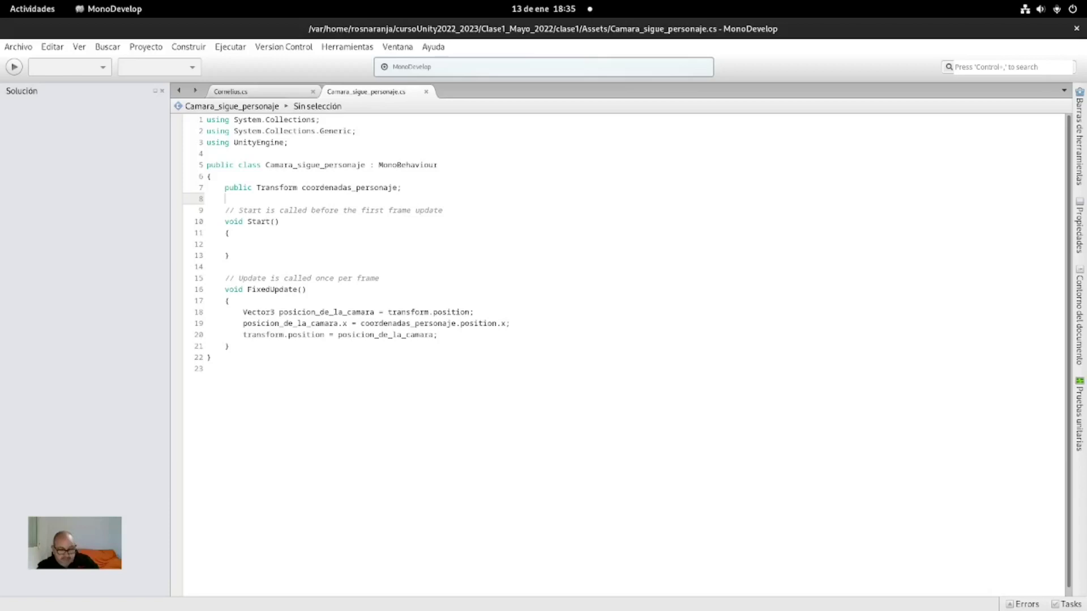
{"action": "key", "text": "alt+Tab"}
{"action": "key", "text": "alt+Tab"}
{"action": "key", "text": "alt+Tab"}
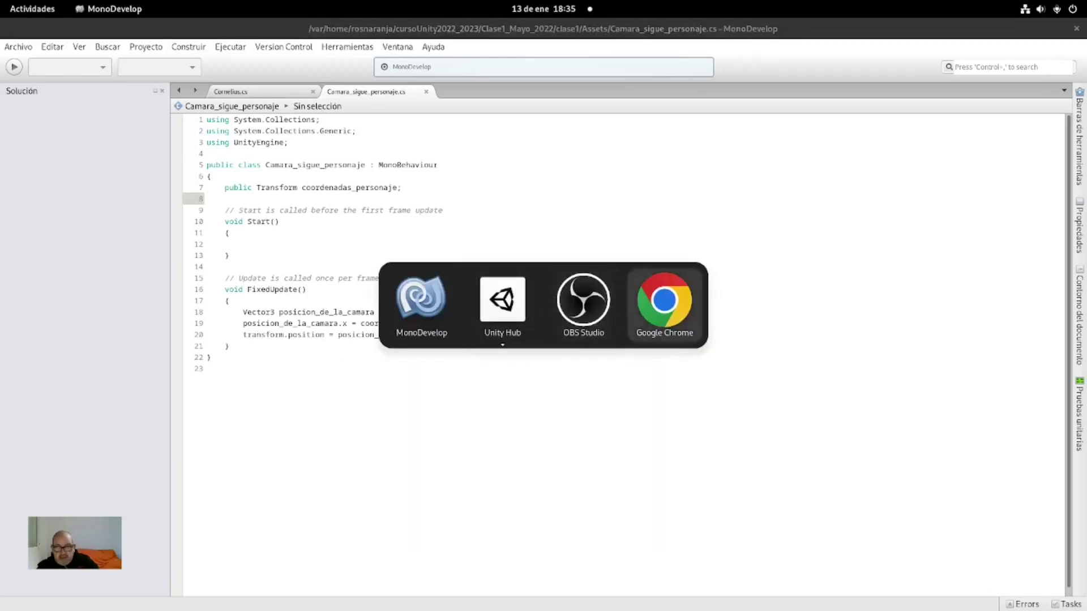
{"action": "key", "text": "alt+Tab"}
{"action": "key", "text": "alt+Tab"}
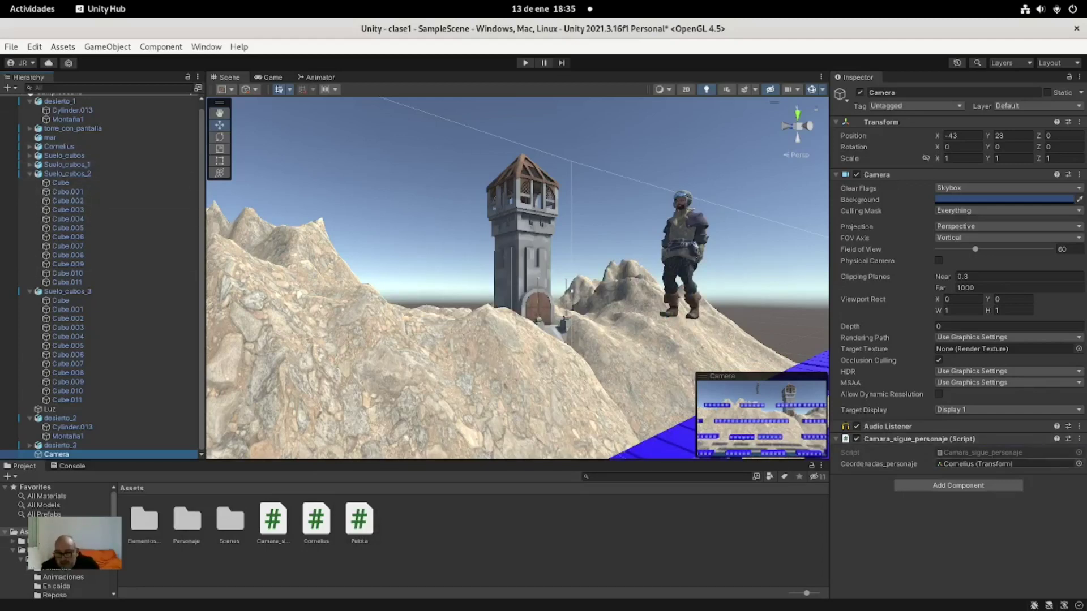
Assign Cornelius as the Camera's follow target and test-run the scene in Play mode.
{"action": "left_click_drag", "start_coordinate": [1008, 464], "coordinate": [962, 420]}
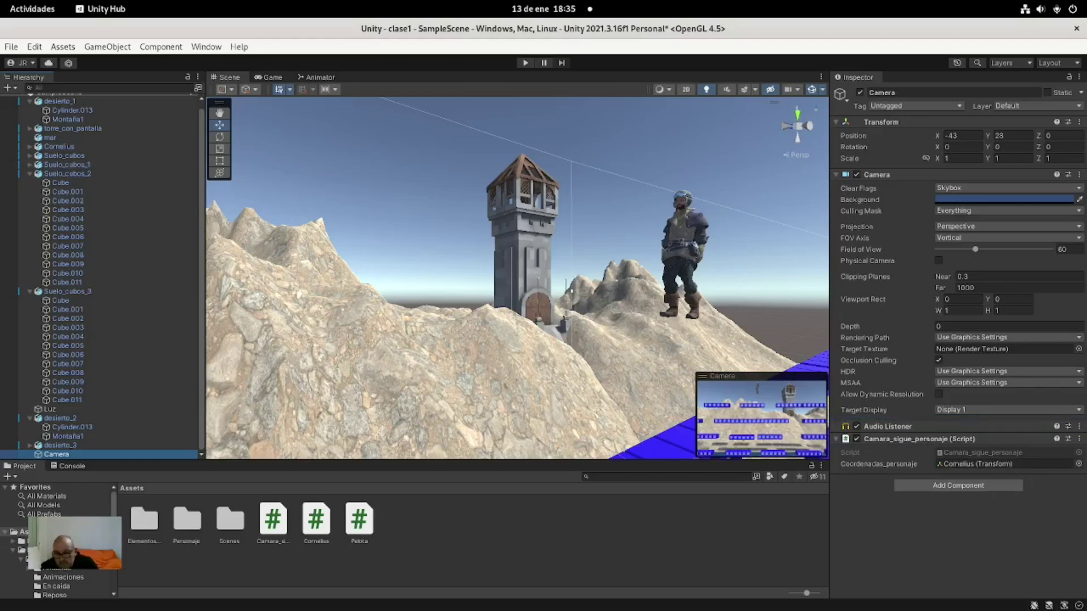
{"action": "scroll", "coordinate": [85, 215], "scroll_direction": "up", "scroll_amount": 1}
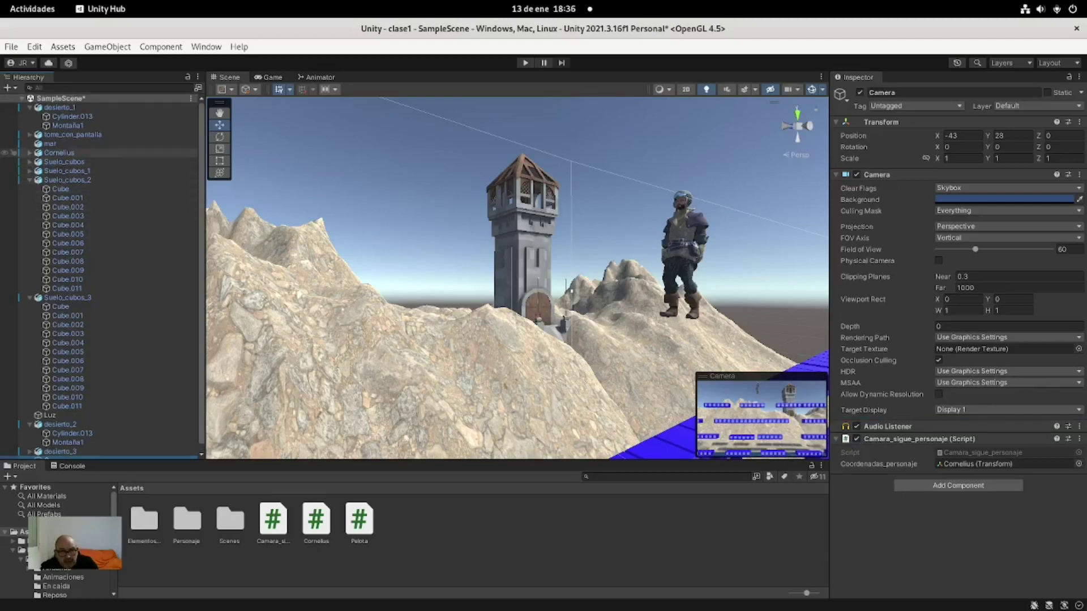
{"action": "mouse_move", "coordinate": [56, 153]}
{"action": "left_mouse_down"}
{"action": "mouse_move", "coordinate": [317, 257]}
{"action": "mouse_move", "coordinate": [982, 469]}
{"action": "left_mouse_up"}
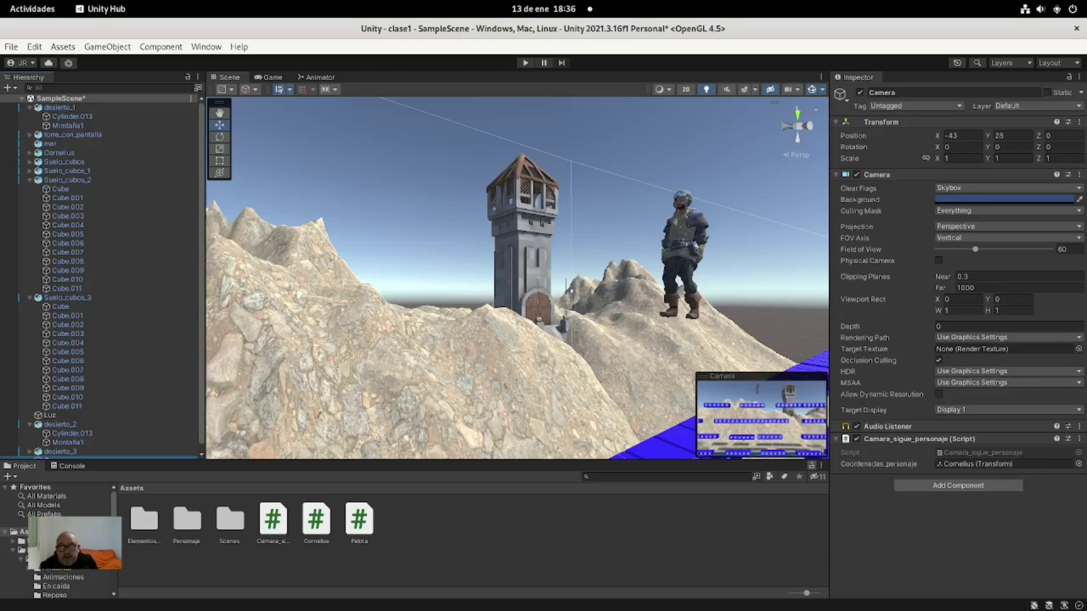
{"action": "key", "text": "ctrl+p"}
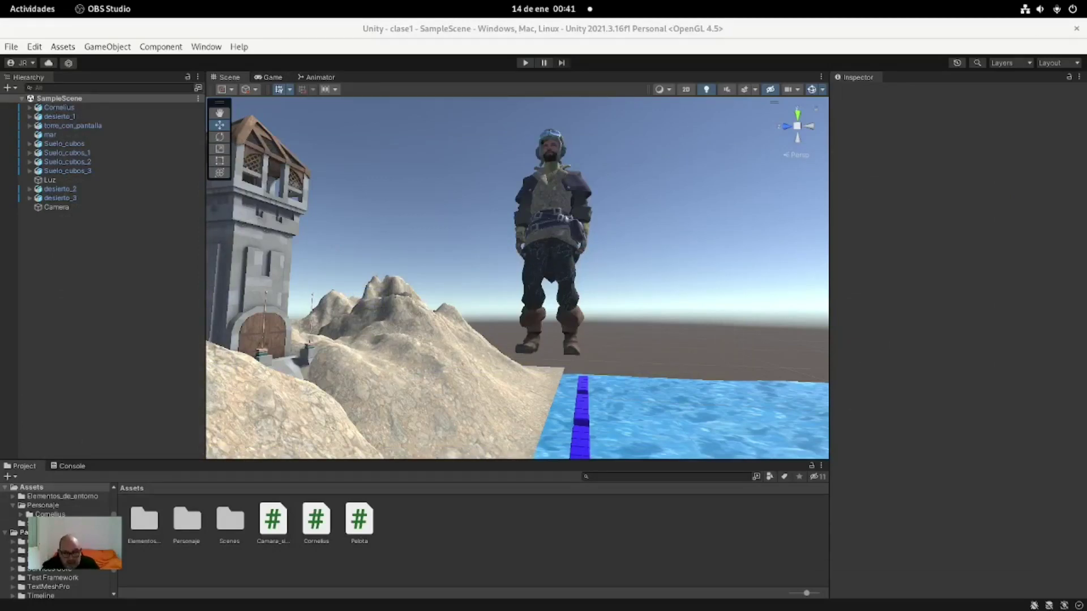
Browse the Project window to Assets > Personaje > Cornelius.
{"action": "left_click", "coordinate": [143, 521]}
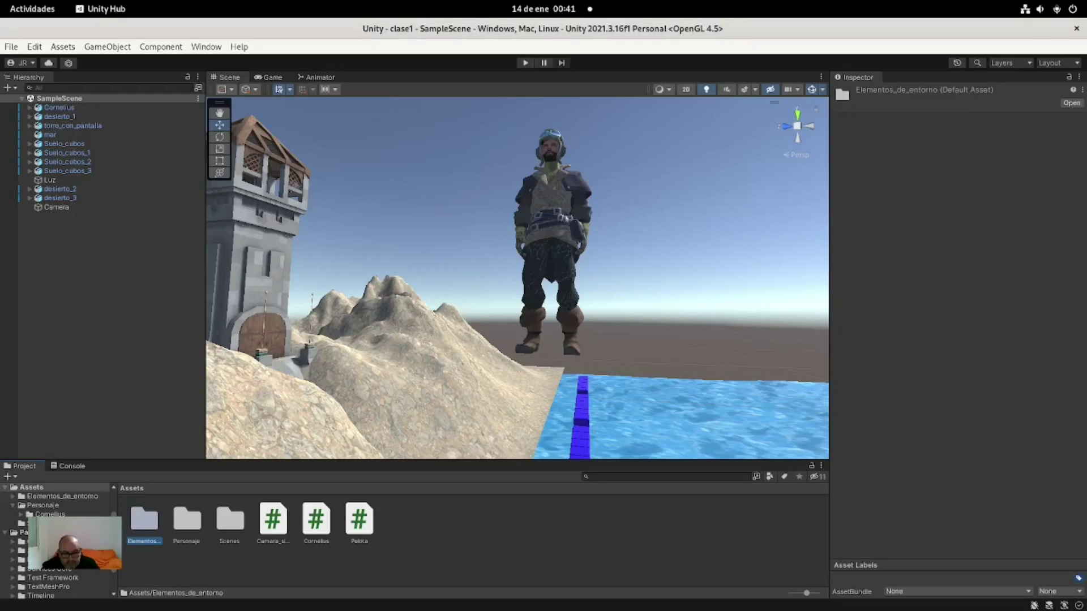
{"action": "double_click", "coordinate": [144, 520]}
{"action": "left_click", "coordinate": [130, 488]}
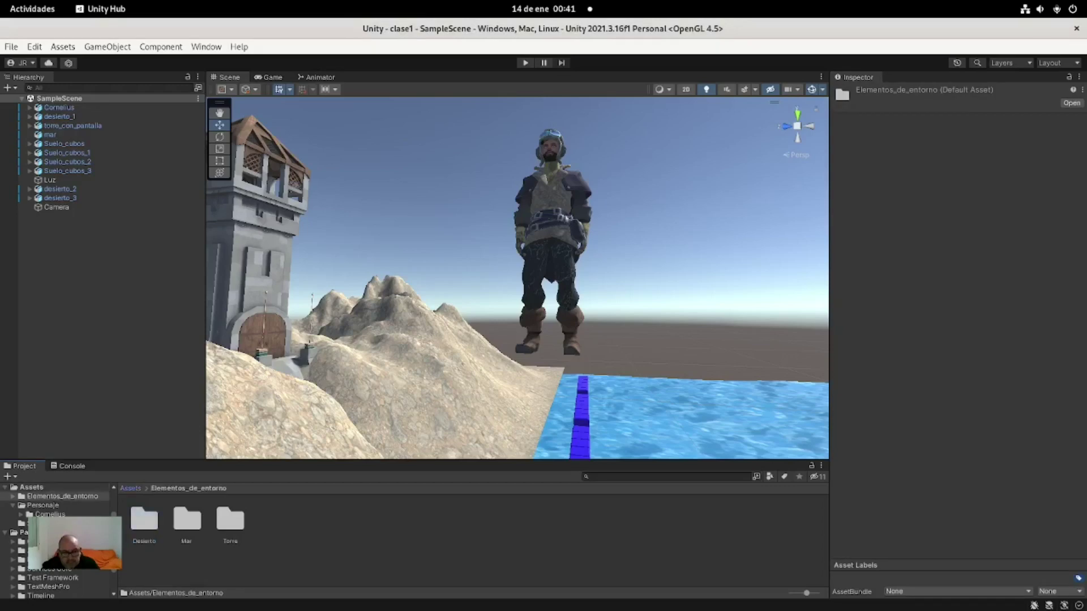
{"action": "double_click", "coordinate": [187, 520]}
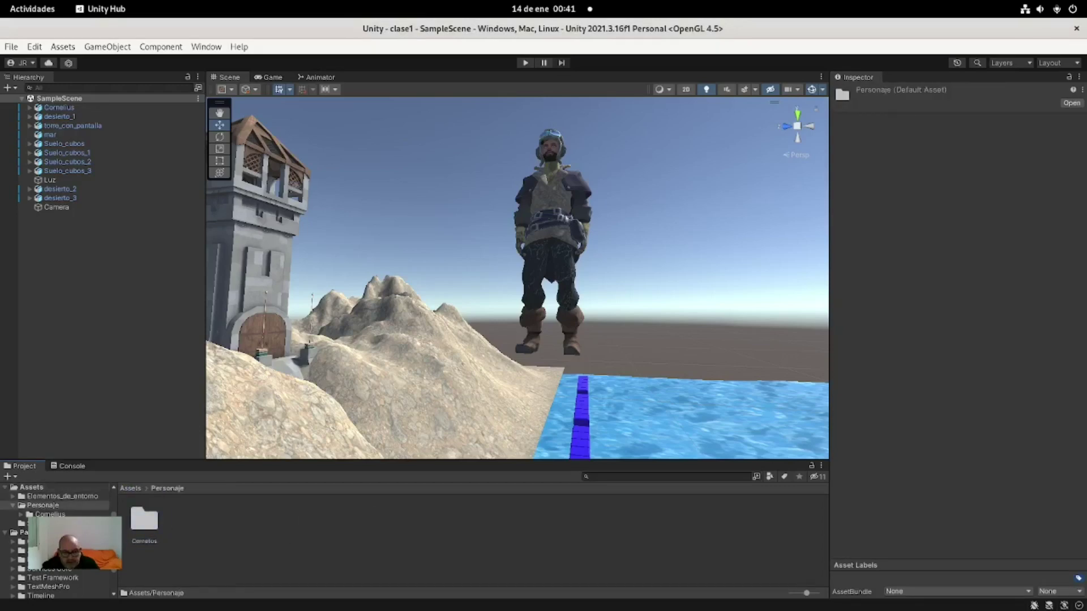
{"action": "double_click", "coordinate": [144, 519]}
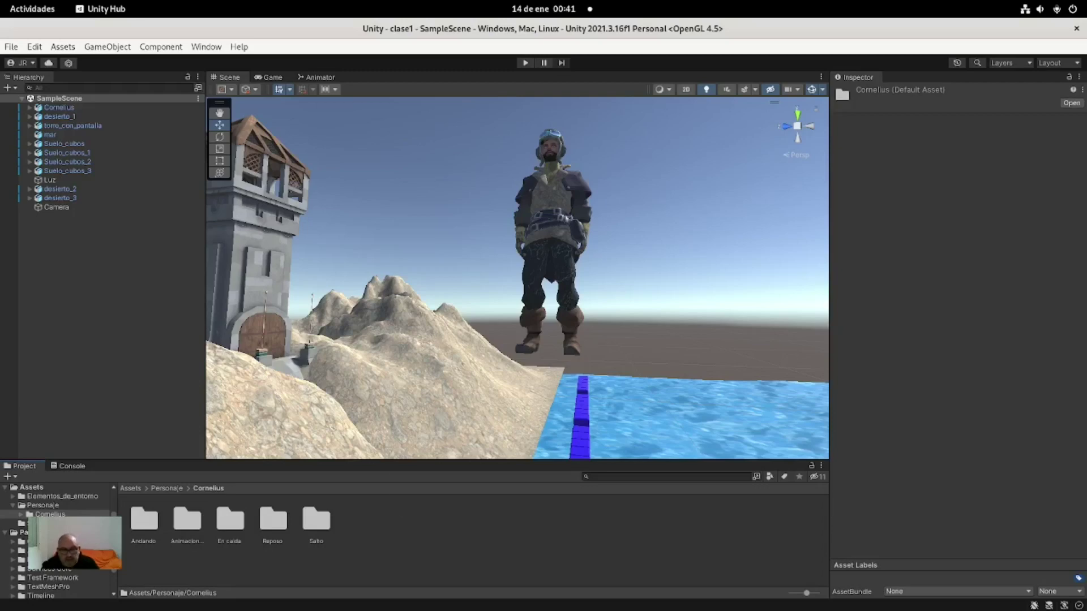
{"action": "right_click", "coordinate": [397, 509]}
{"action": "mouse_move", "coordinate": [481, 193]}
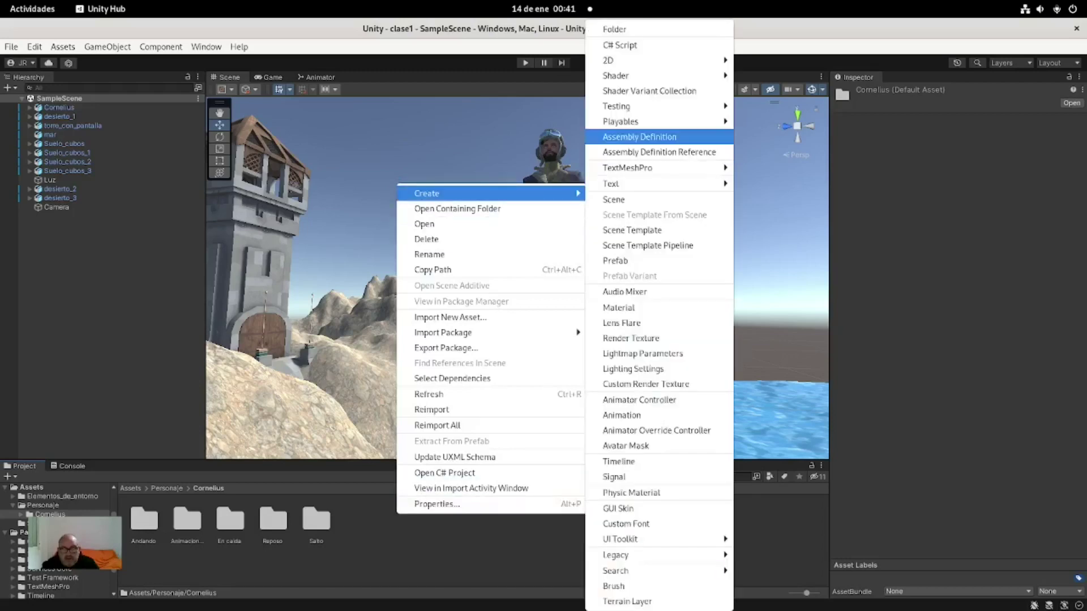
{"action": "mouse_move", "coordinate": [623, 75]}
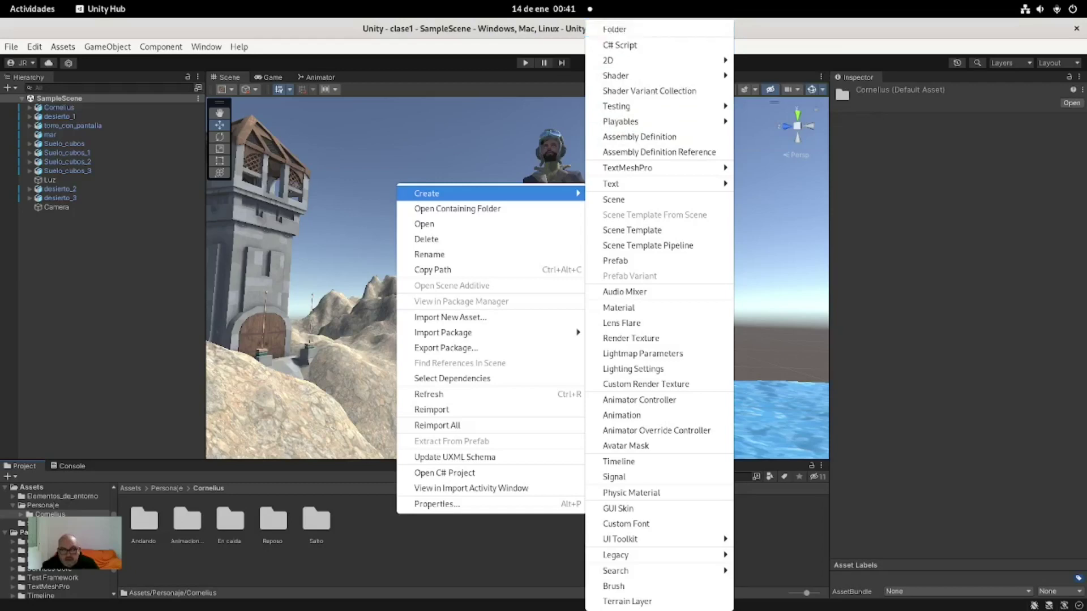
{"action": "left_click", "coordinate": [614, 29]}
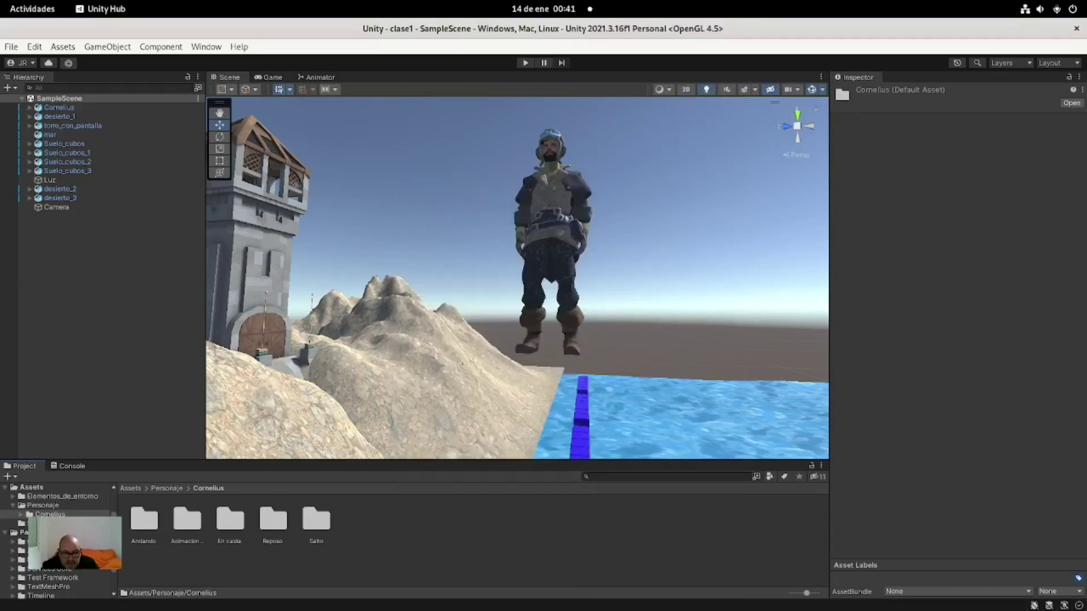
Open the Control personaje controller from the Animaciones folder in the Animator.
{"action": "double_click", "coordinate": [187, 519]}
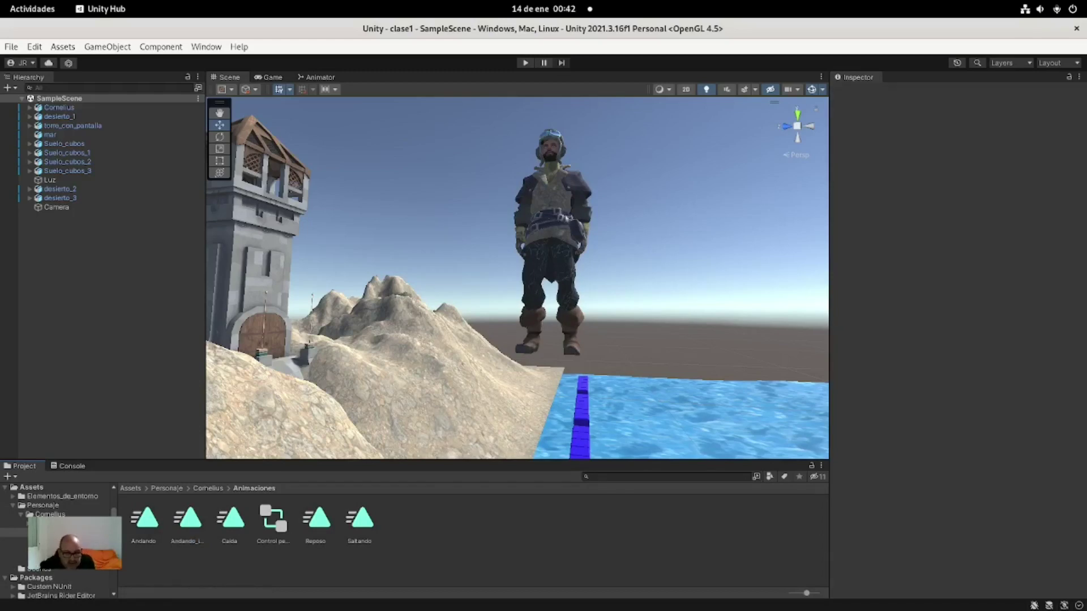
{"action": "left_click", "coordinate": [273, 517]}
{"action": "right_click", "coordinate": [483, 513]}
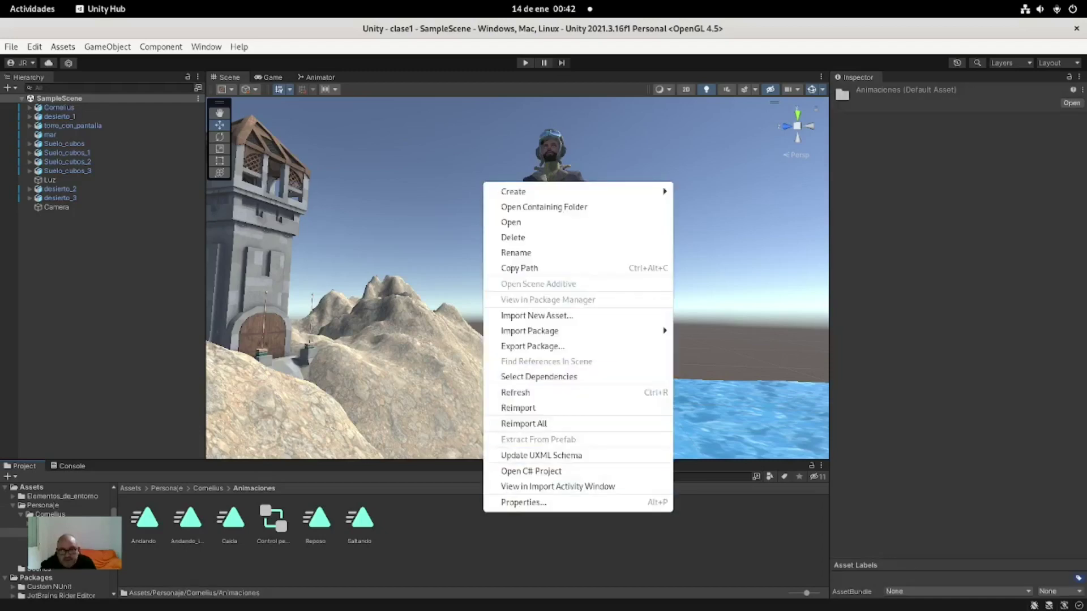
{"action": "mouse_move", "coordinate": [515, 191]}
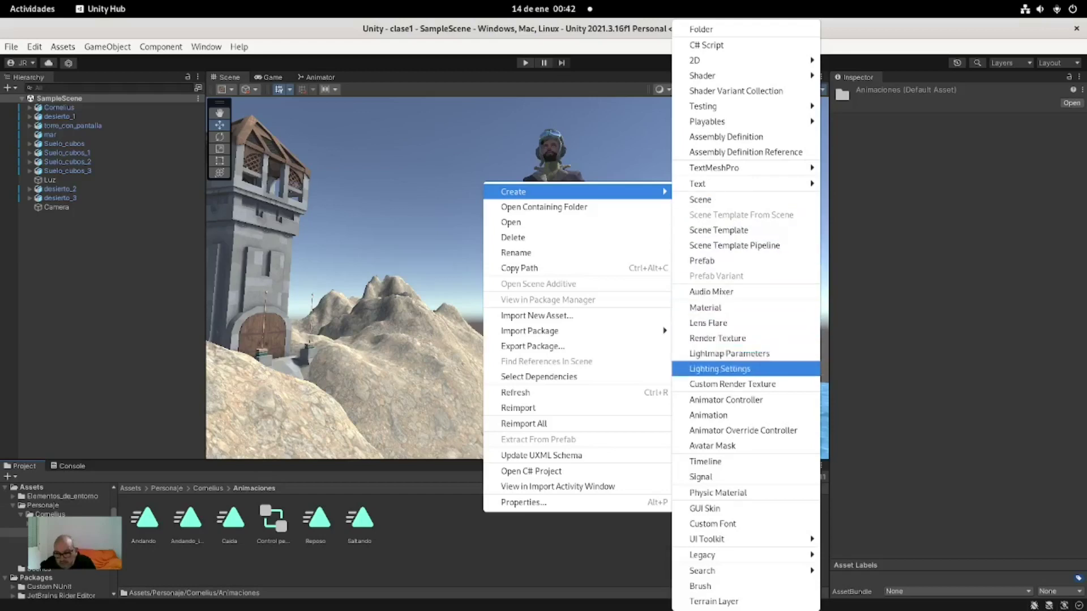
{"action": "left_click", "coordinate": [726, 400]}
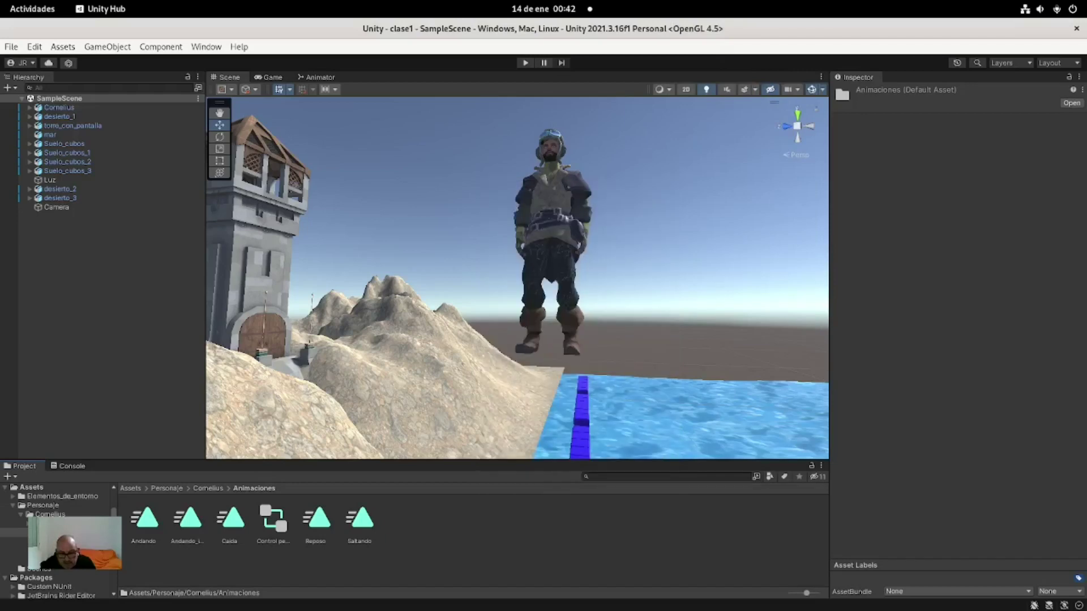
{"action": "double_click", "coordinate": [273, 519]}
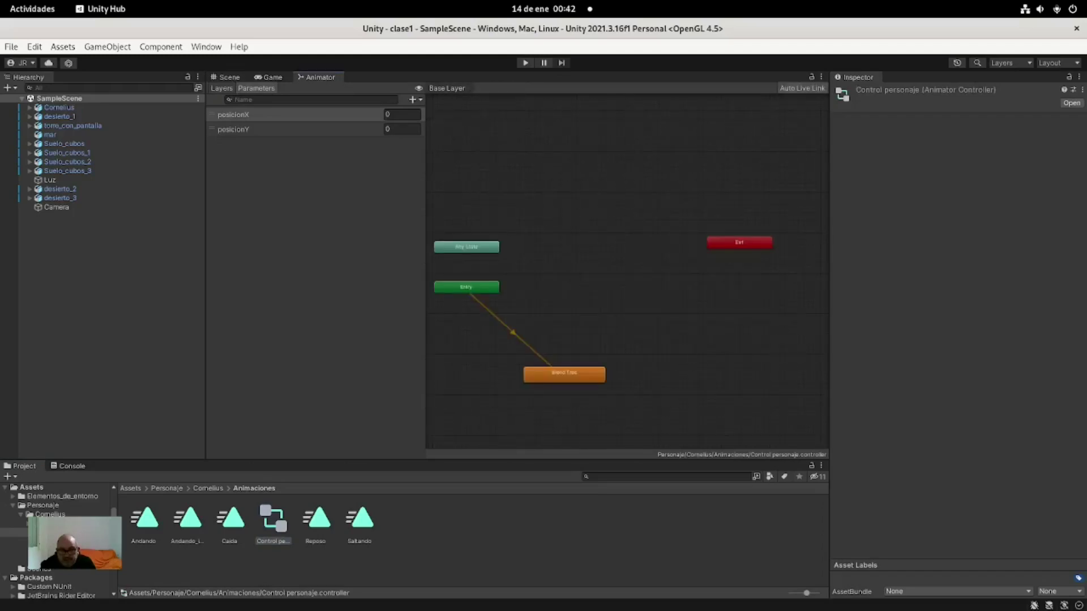
Delete the existing Blend Tree state from the Control personaje graph.
{"action": "left_click", "coordinate": [564, 374]}
{"action": "right_click", "coordinate": [564, 378]}
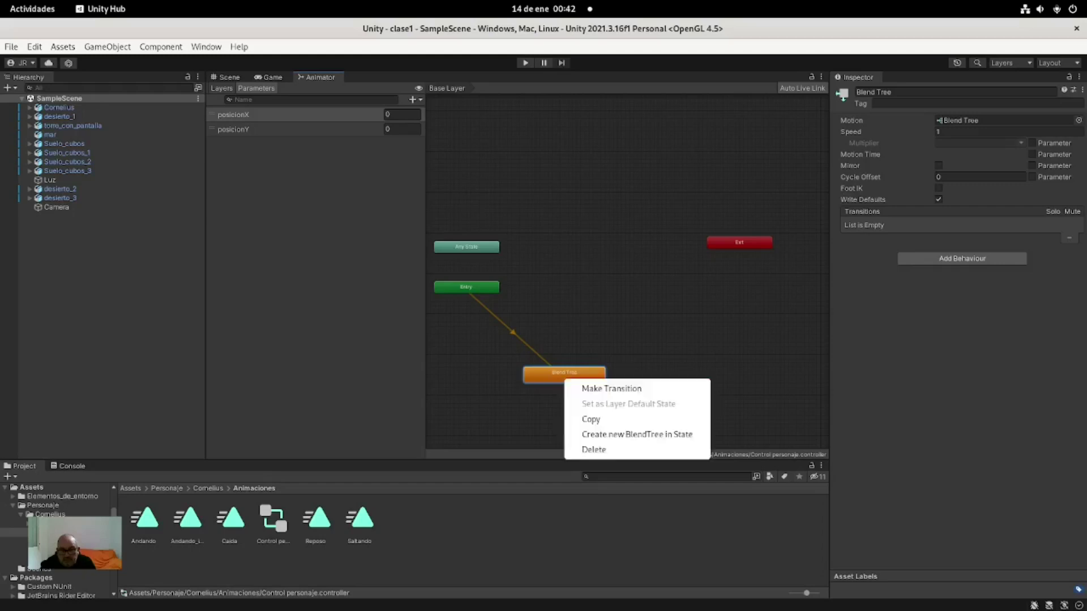
{"action": "left_click", "coordinate": [593, 449]}
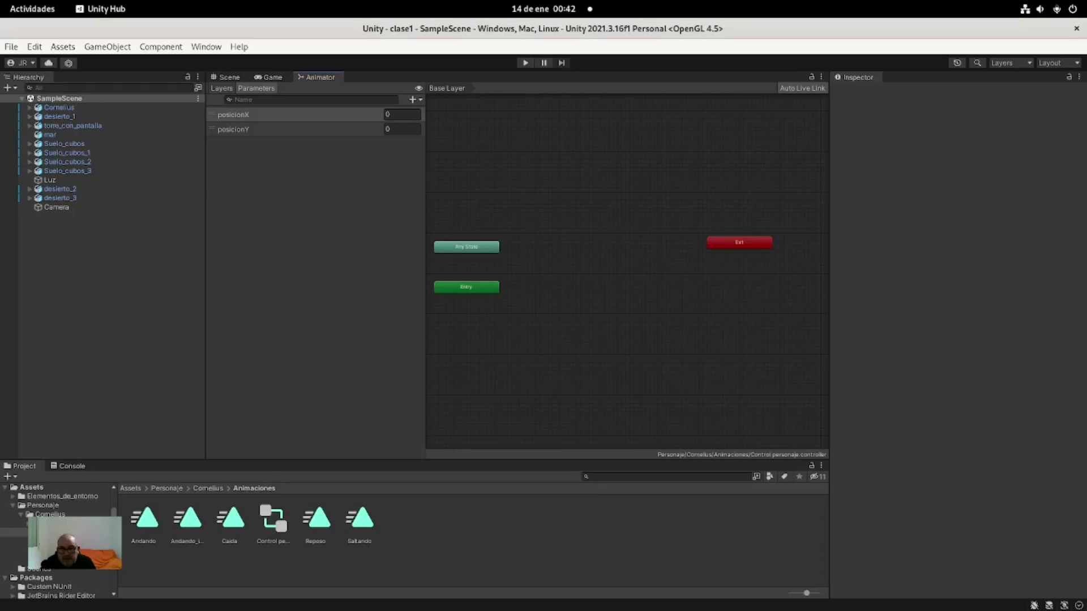
{"action": "left_click", "coordinate": [467, 287]}
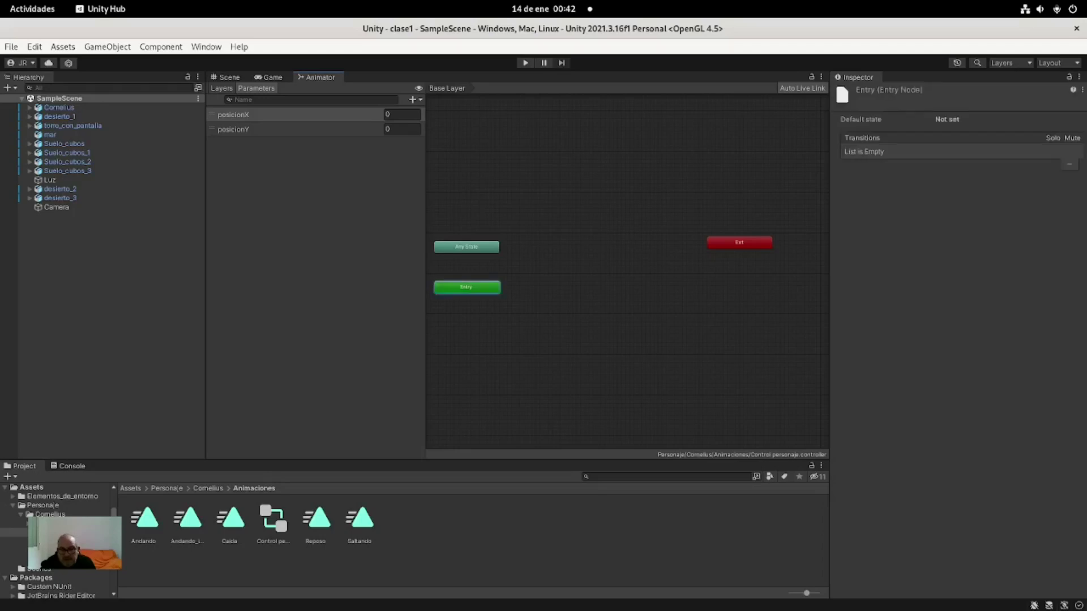
{"action": "left_click", "coordinate": [566, 339]}
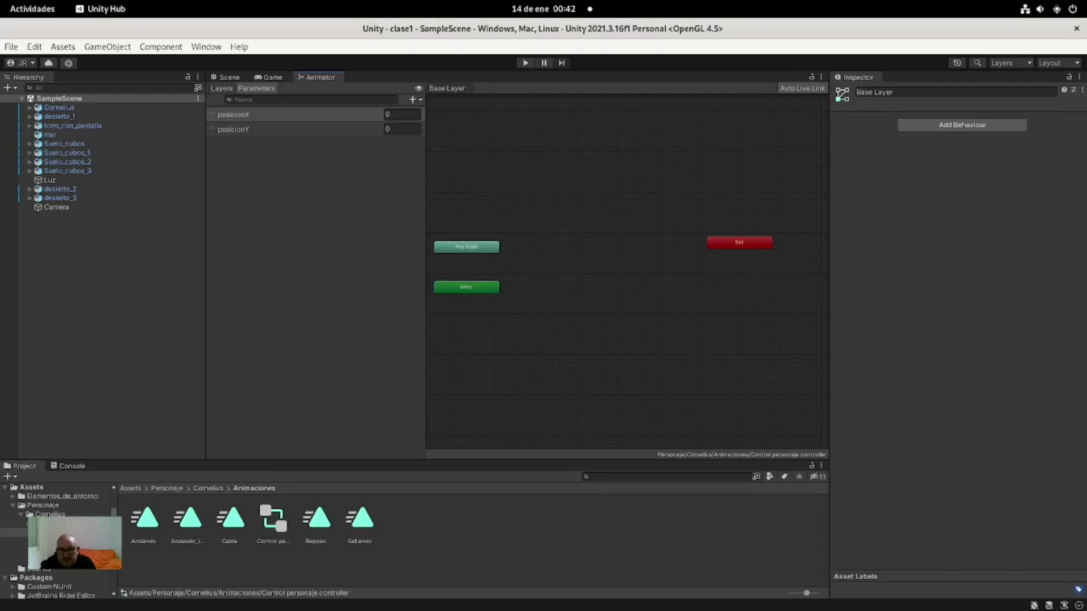
Create a new state from a new Blend Tree in the empty graph.
{"action": "right_click", "coordinate": [651, 289]}
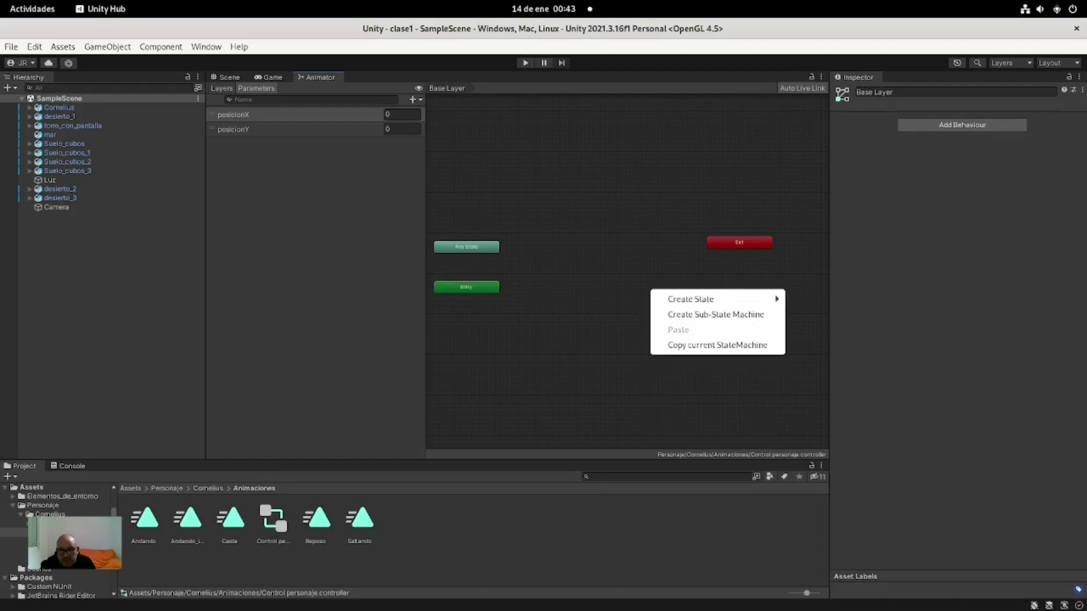
{"action": "mouse_move", "coordinate": [702, 299]}
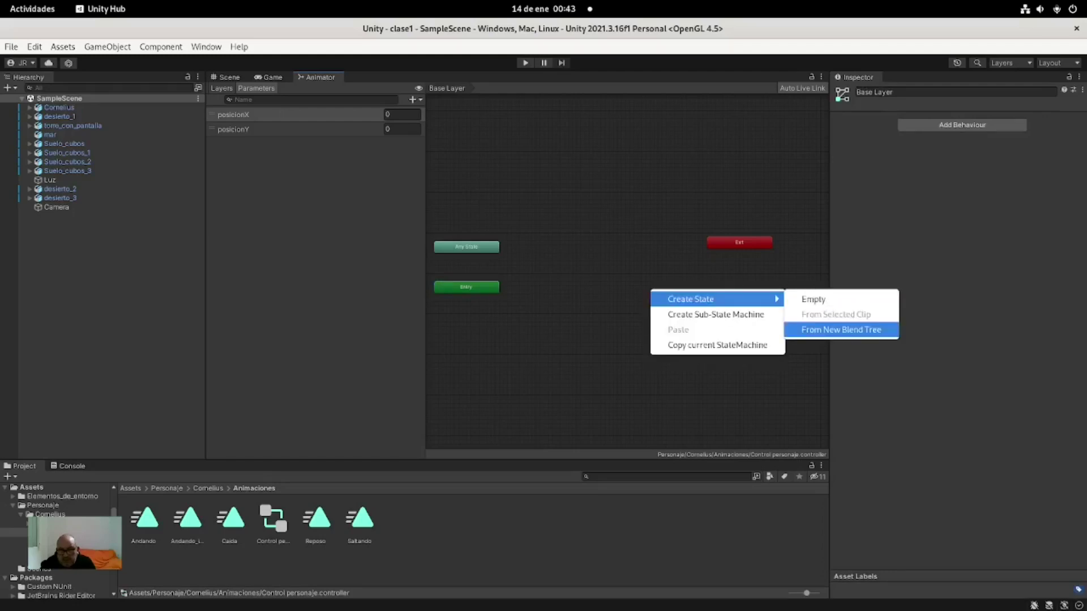
{"action": "left_click", "coordinate": [841, 330]}
Open the new Blend Tree for editing and delete the old posicionX and posicionY parameters.
{"action": "left_click_drag", "start_coordinate": [689, 296], "coordinate": [654, 367]}
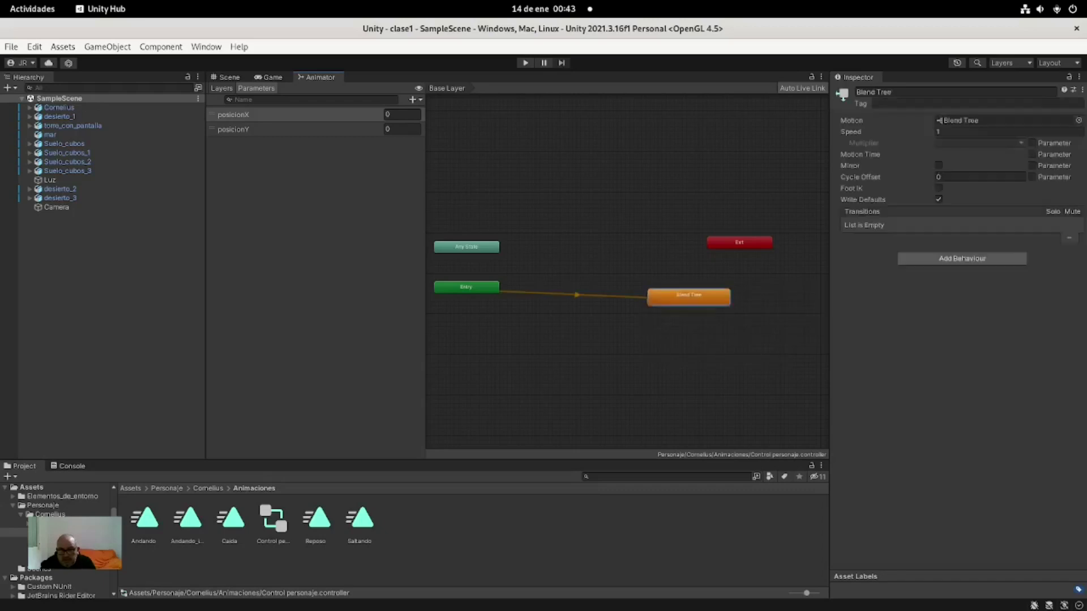
{"action": "double_click", "coordinate": [654, 366]}
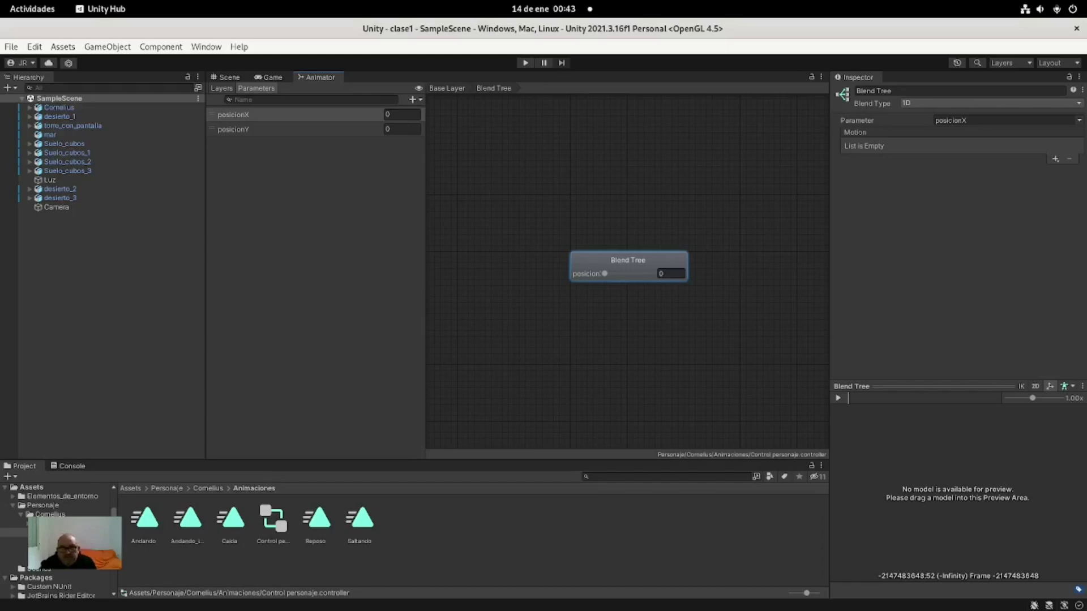
{"action": "right_click", "coordinate": [251, 119]}
{"action": "left_click", "coordinate": [283, 142]}
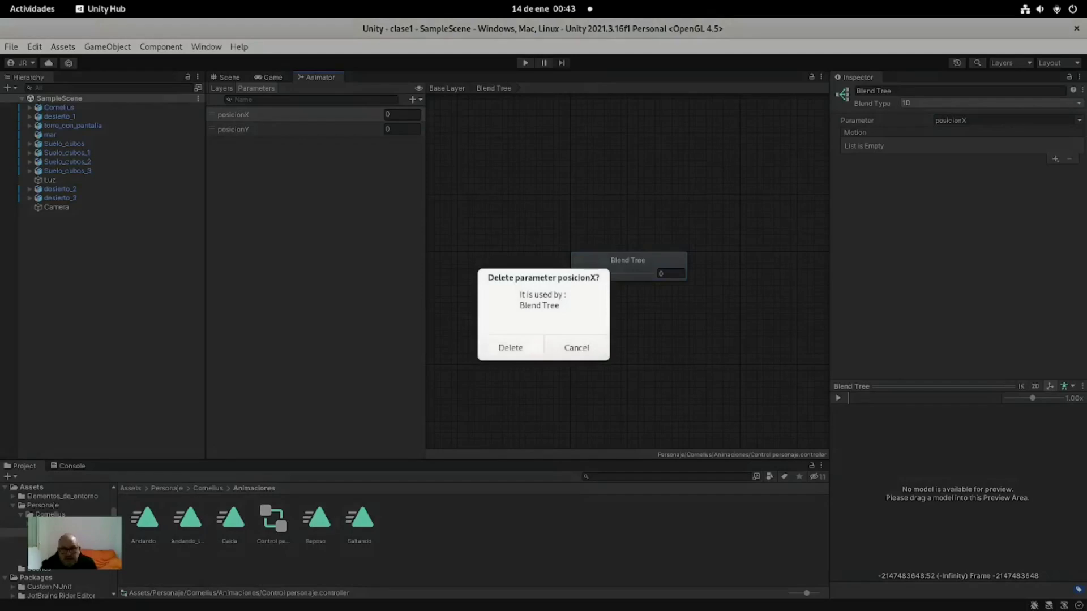
{"action": "left_click", "coordinate": [484, 347]}
{"action": "right_click", "coordinate": [239, 115]}
{"action": "left_click", "coordinate": [266, 121]}
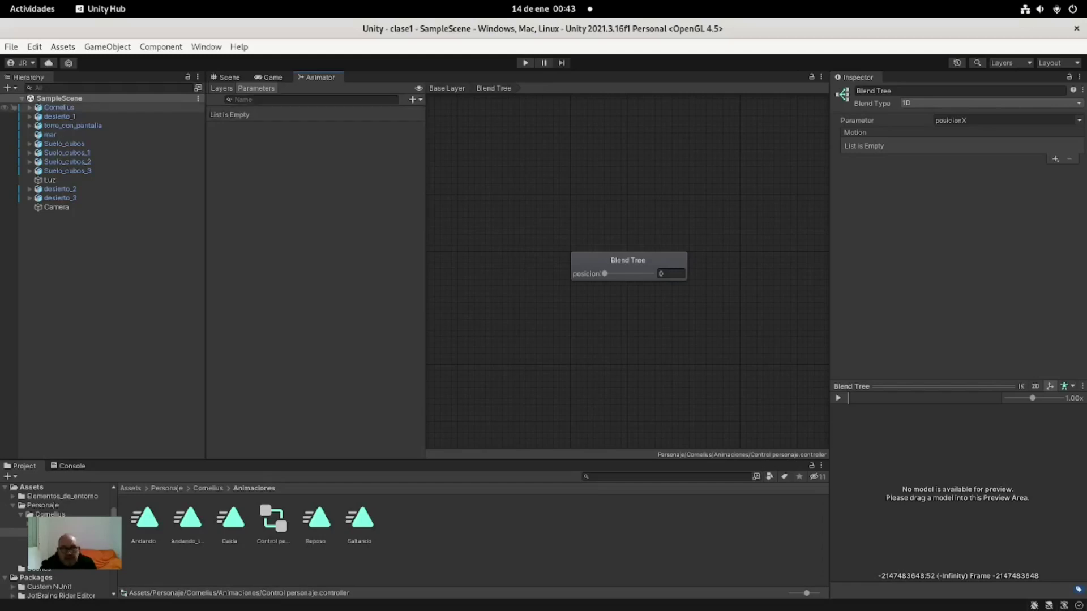
Add float parameters named posicionX and posicionY, then select the Blend Tree node.
{"action": "left_click", "coordinate": [415, 100]}
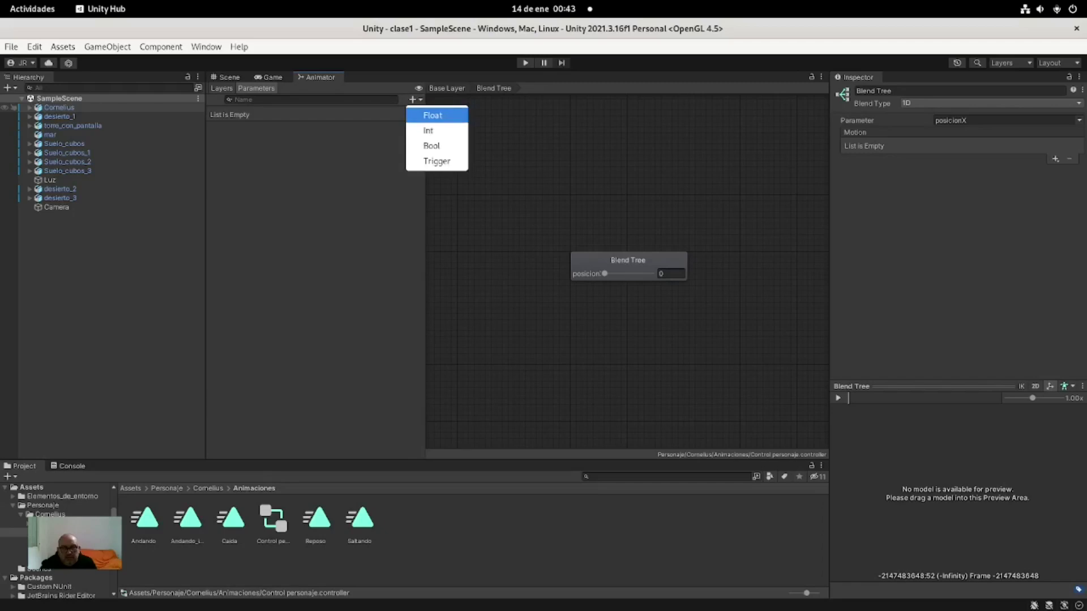
{"action": "left_click", "coordinate": [432, 115]}
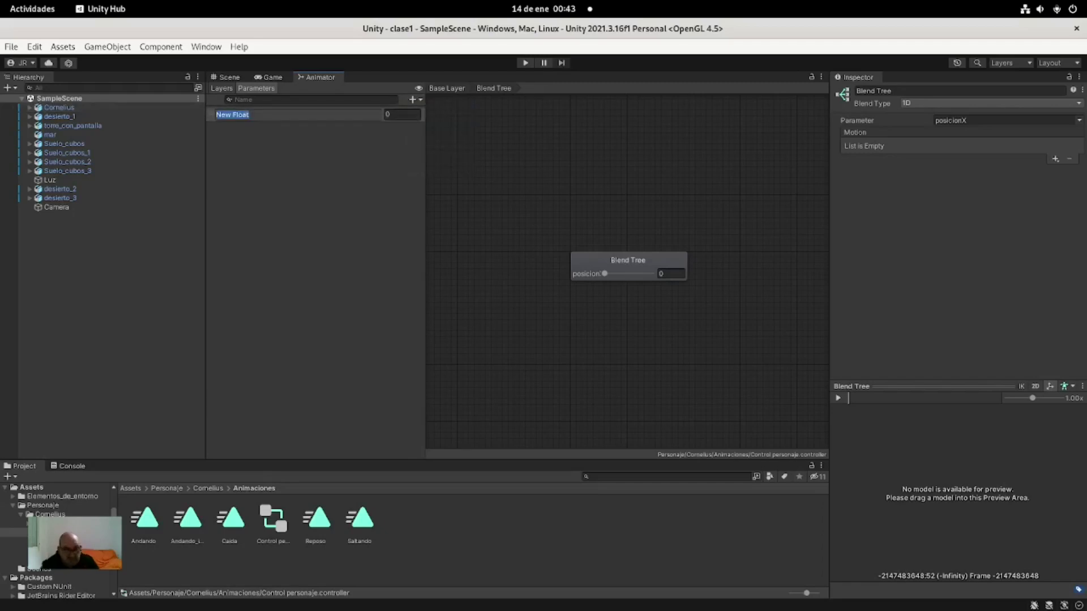
{"action": "type", "text": "posicion"}
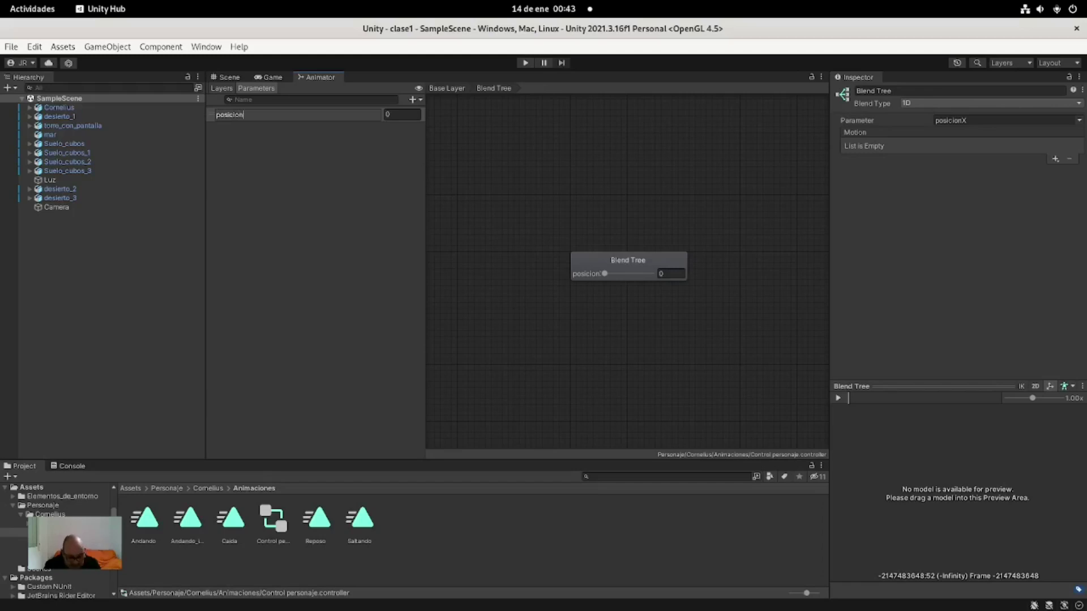
{"action": "type", "text": "X"}
{"action": "key", "text": "Return"}
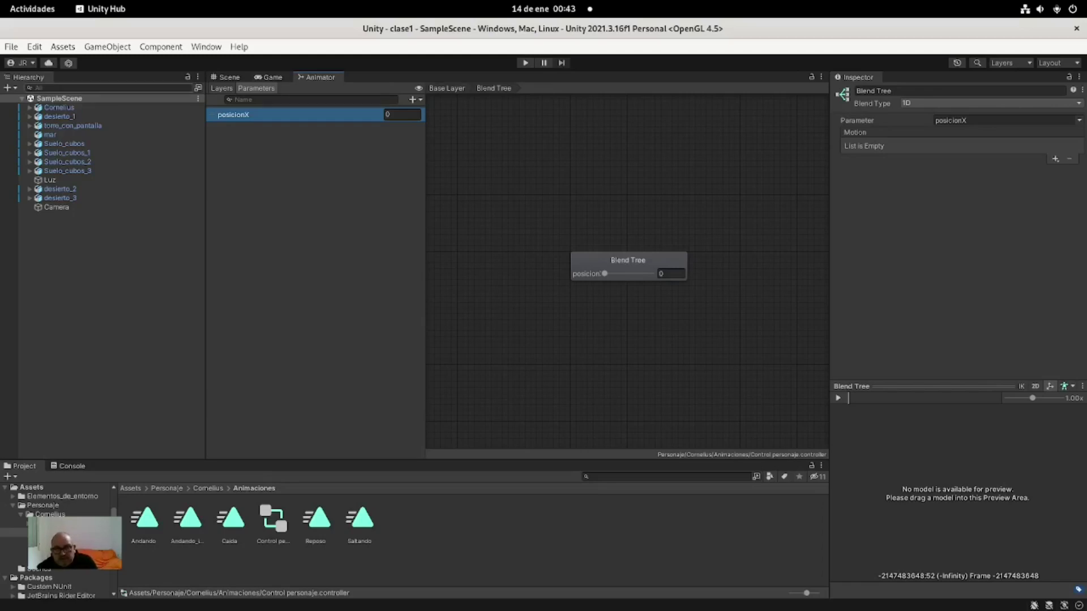
{"action": "left_click", "coordinate": [413, 99]}
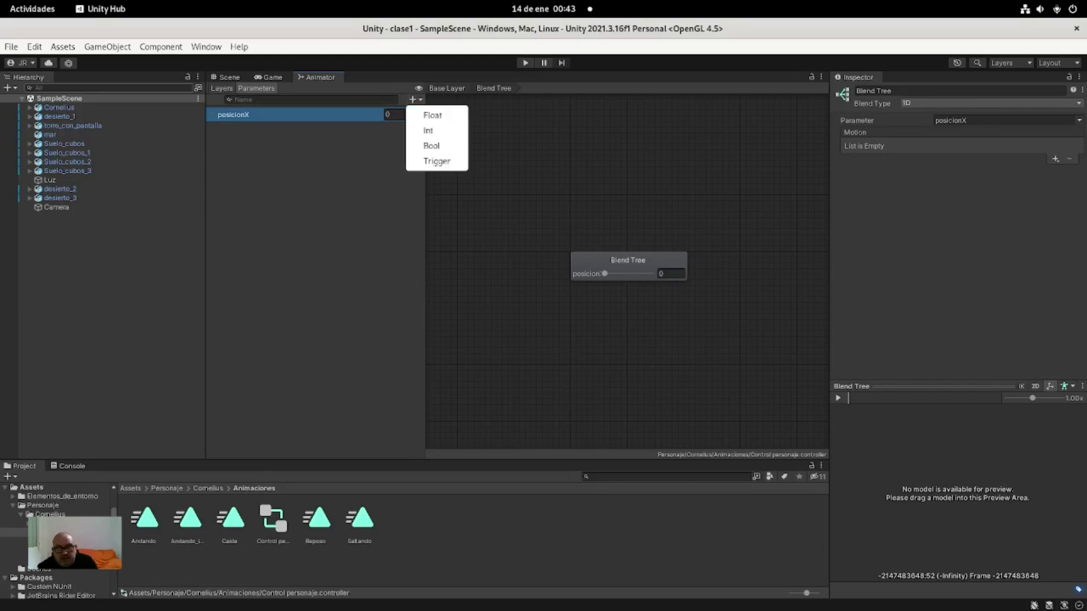
{"action": "left_click", "coordinate": [432, 115]}
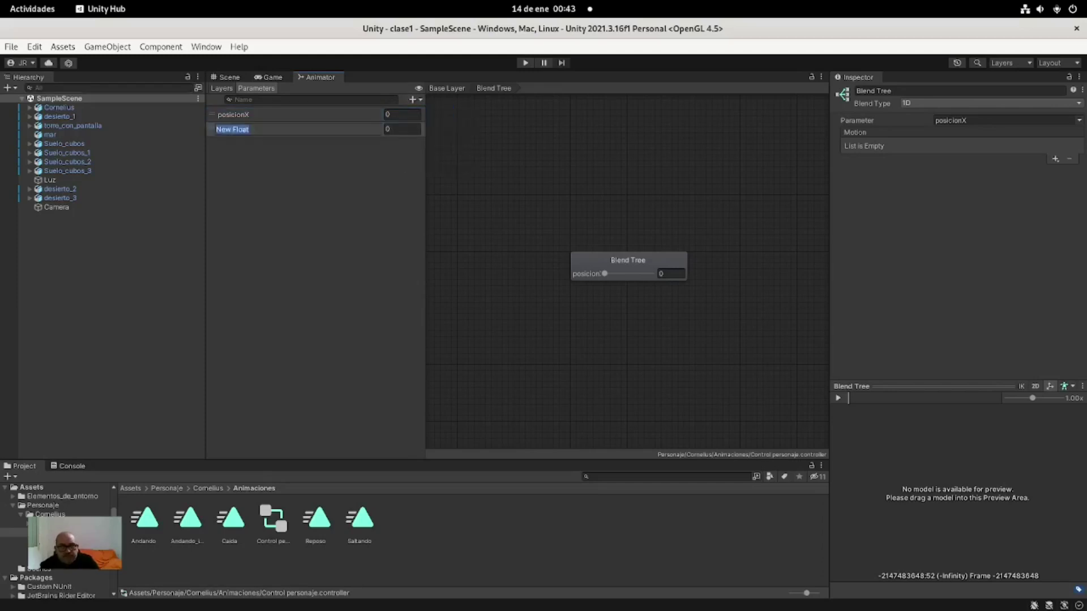
{"action": "type", "text": "posicion"}
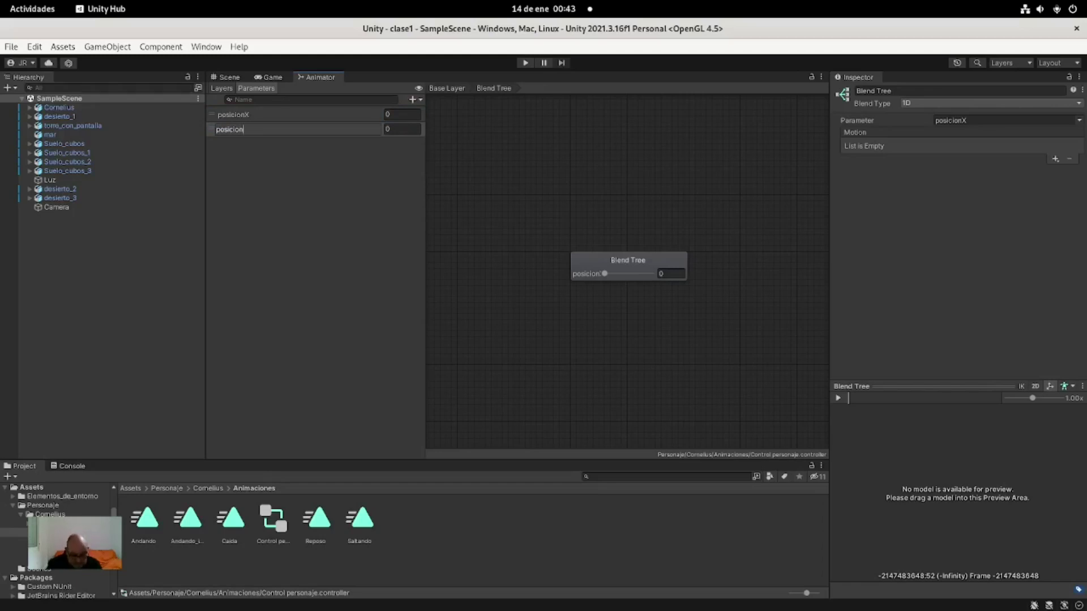
{"action": "type", "text": "Y"}
{"action": "key", "text": "Return"}
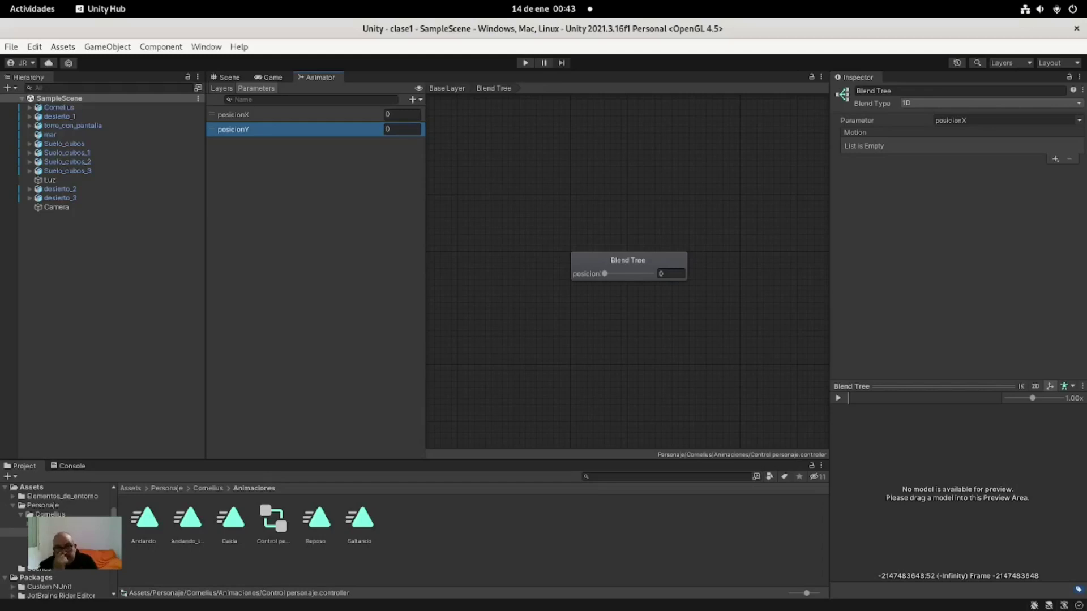
{"action": "left_click", "coordinate": [627, 261]}
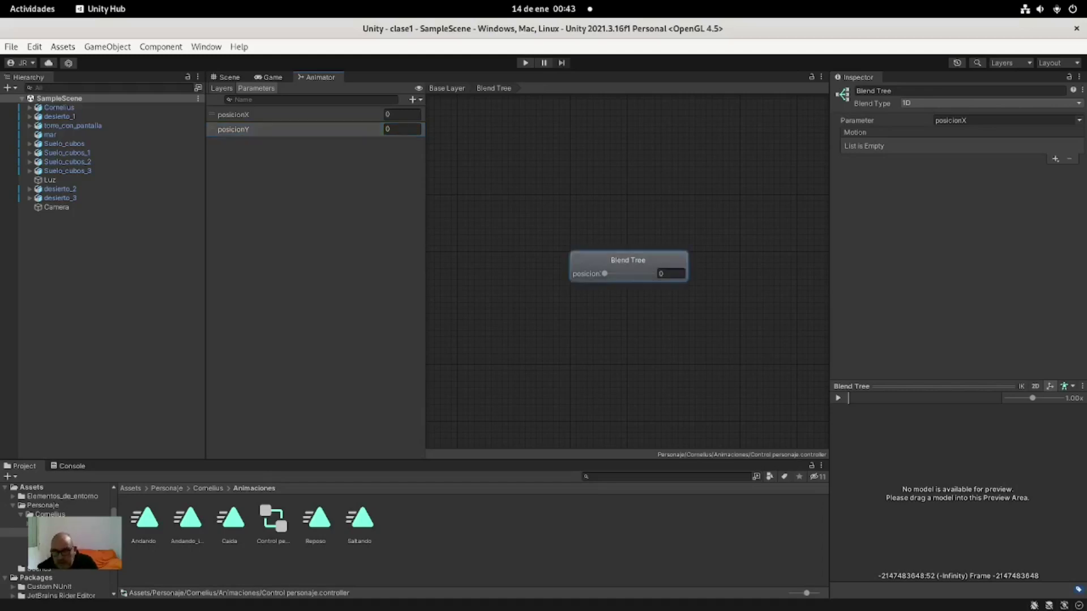
{"action": "left_click", "coordinate": [628, 261]}
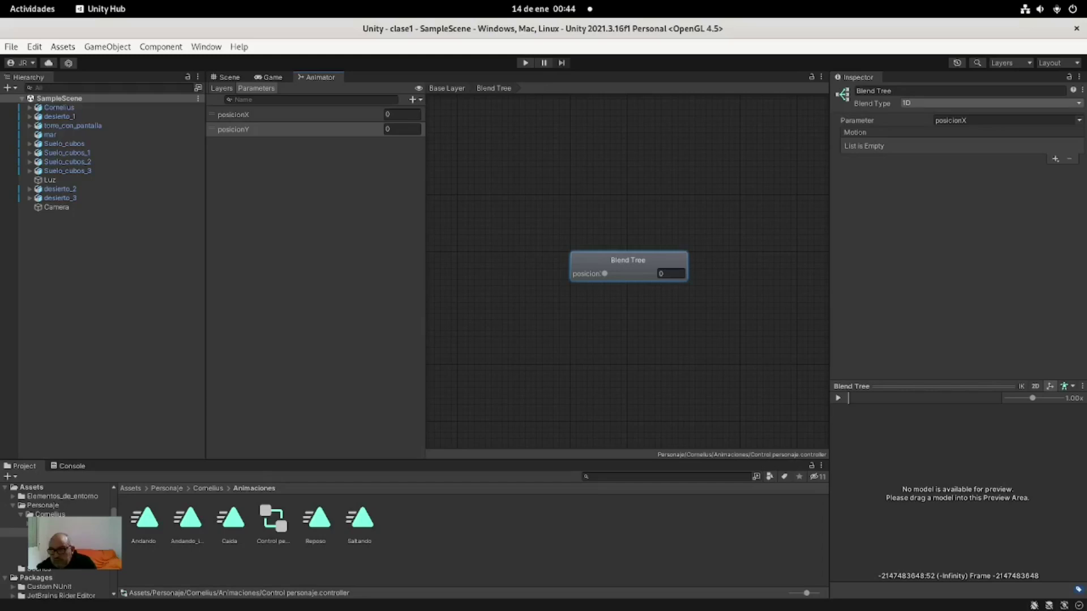
Make the Blend Tree 2D Simple Directional using posicionX and posicionY as parameters.
{"action": "left_click", "coordinate": [934, 103]}
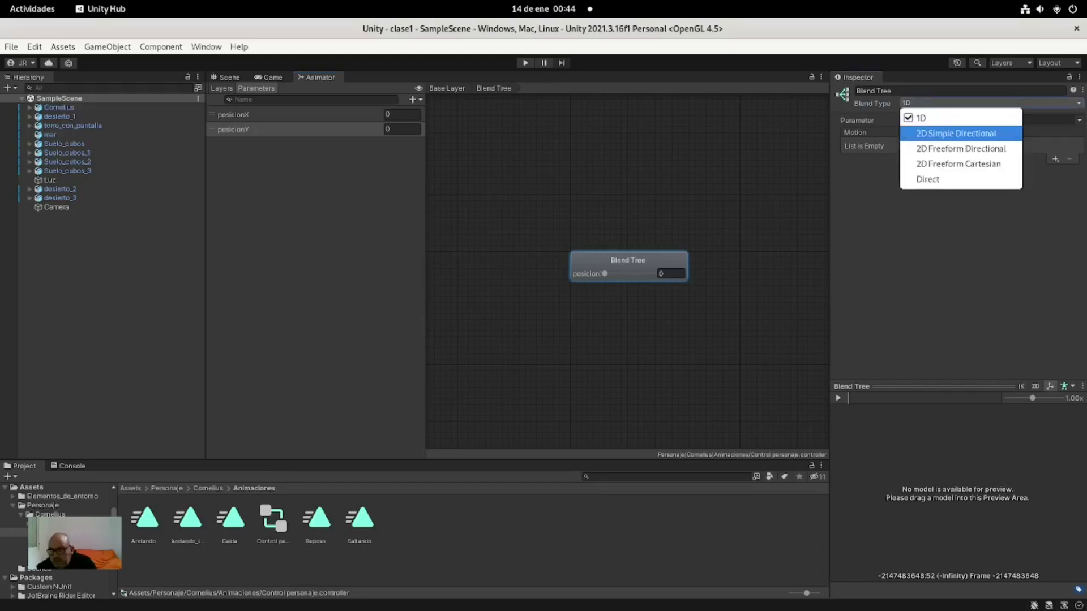
{"action": "left_click", "coordinate": [956, 133]}
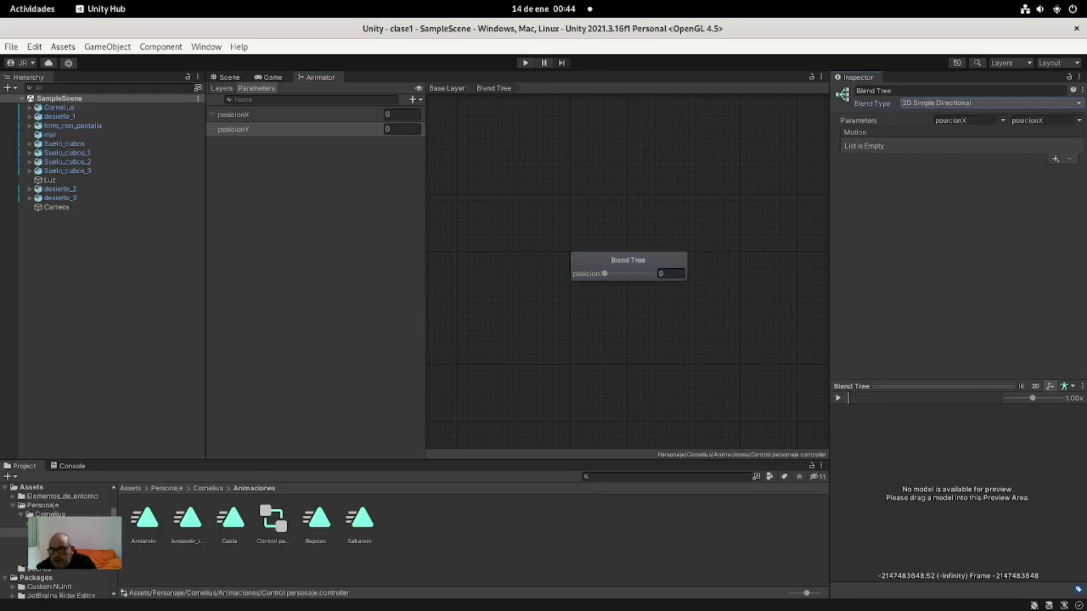
{"action": "left_click", "coordinate": [1003, 120]}
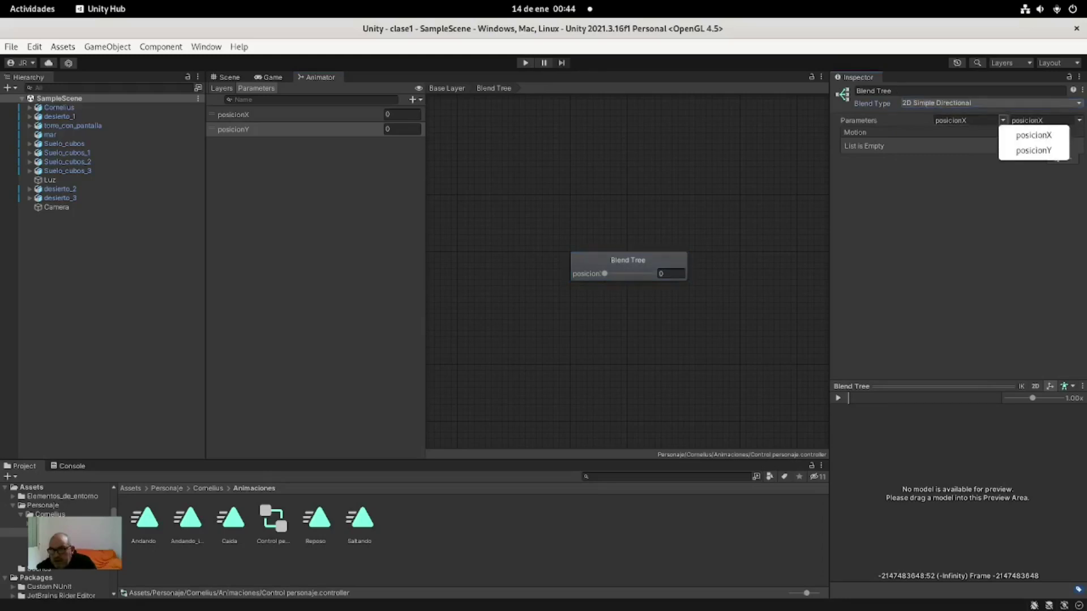
{"action": "left_click", "coordinate": [1033, 134]}
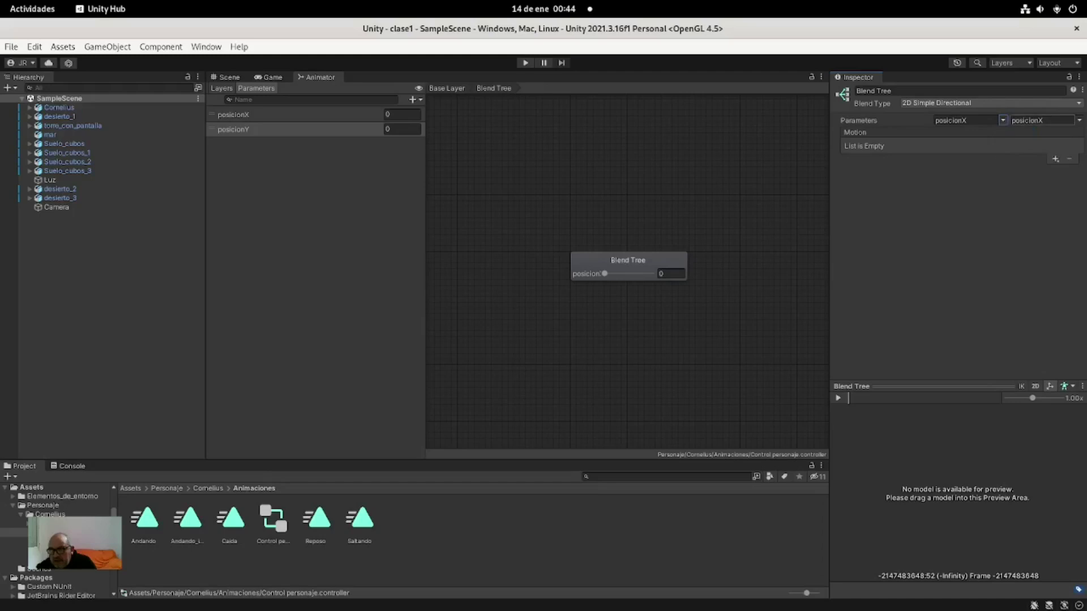
{"action": "left_click", "coordinate": [1079, 120]}
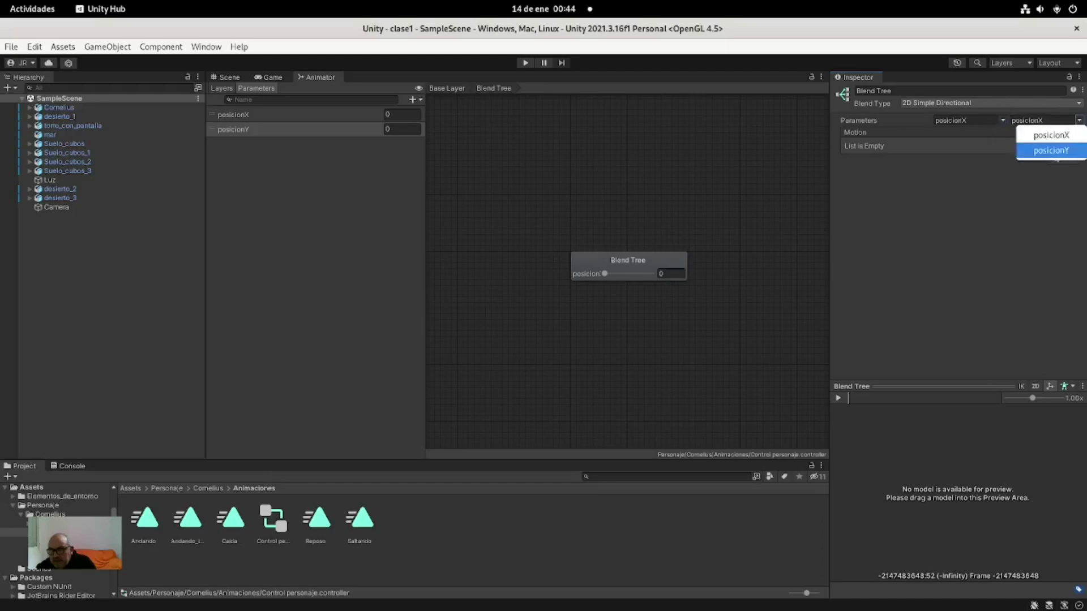
{"action": "left_click", "coordinate": [1052, 150]}
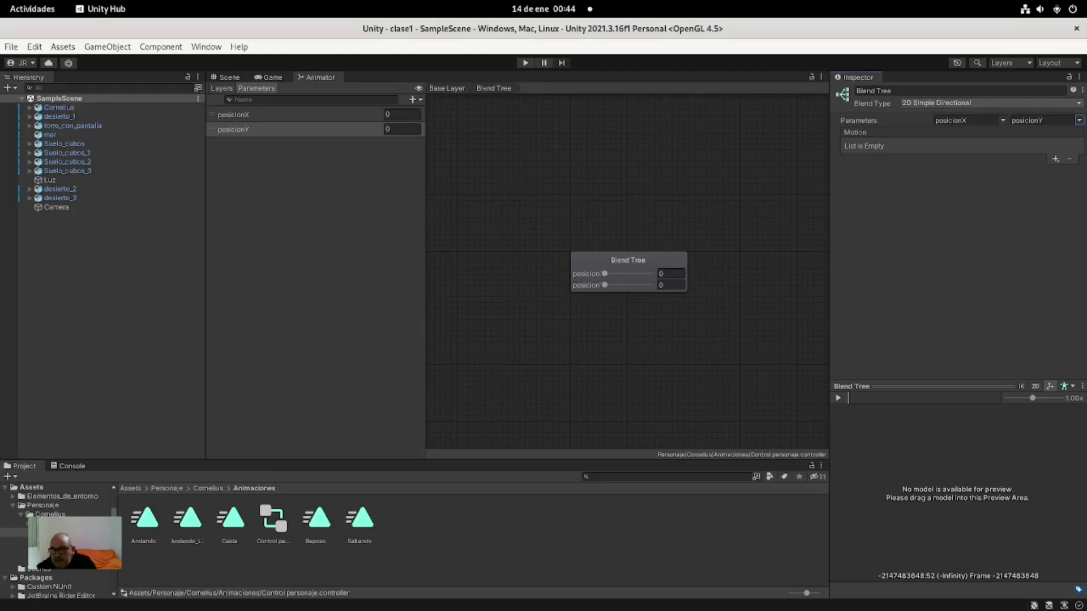
Add five empty motion fields to the Blend Tree.
{"action": "left_click", "coordinate": [1055, 158]}
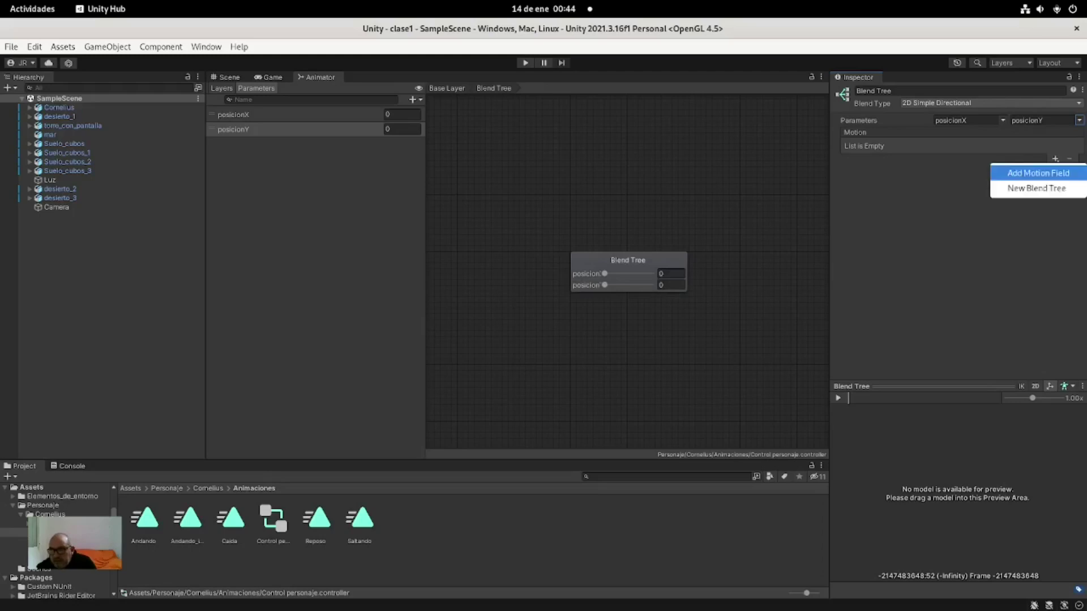
{"action": "left_click", "coordinate": [1038, 173]}
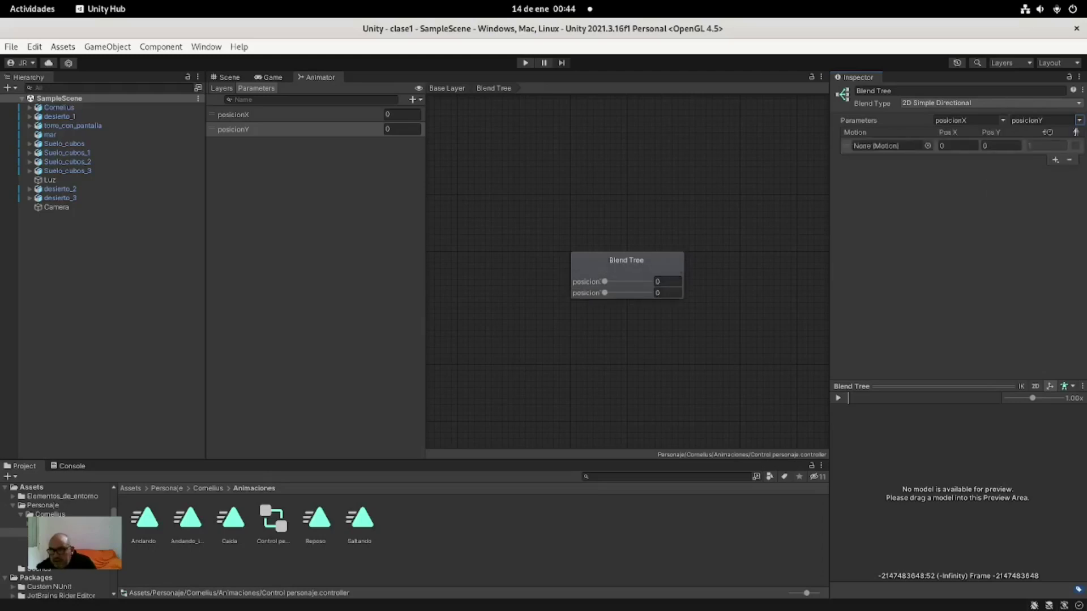
{"action": "left_click", "coordinate": [1055, 159]}
{"action": "left_click", "coordinate": [1038, 172]}
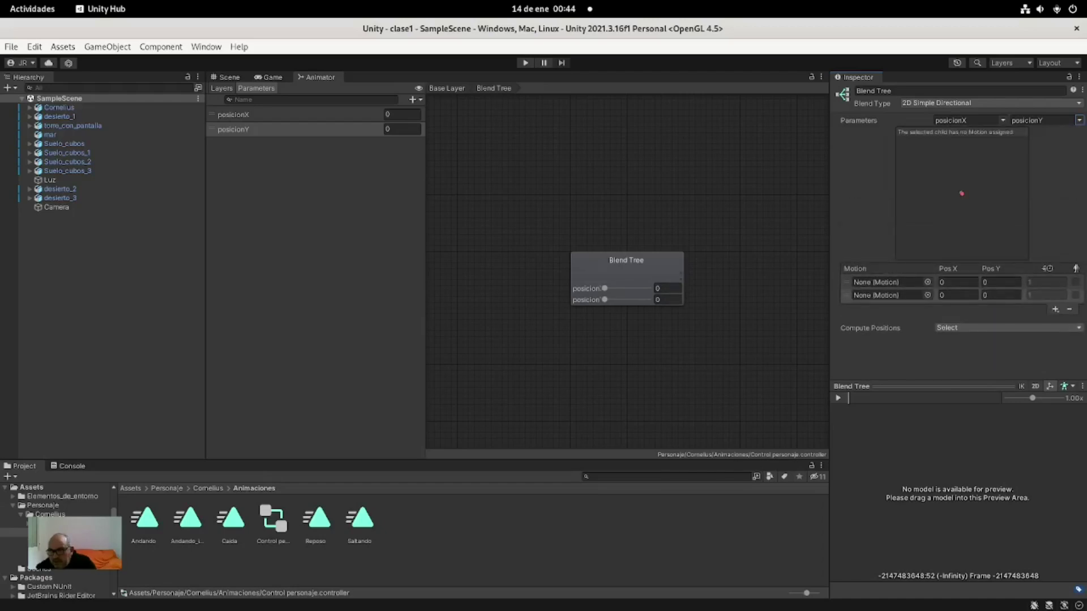
{"action": "left_click", "coordinate": [1055, 309]}
{"action": "left_click", "coordinate": [1038, 323]}
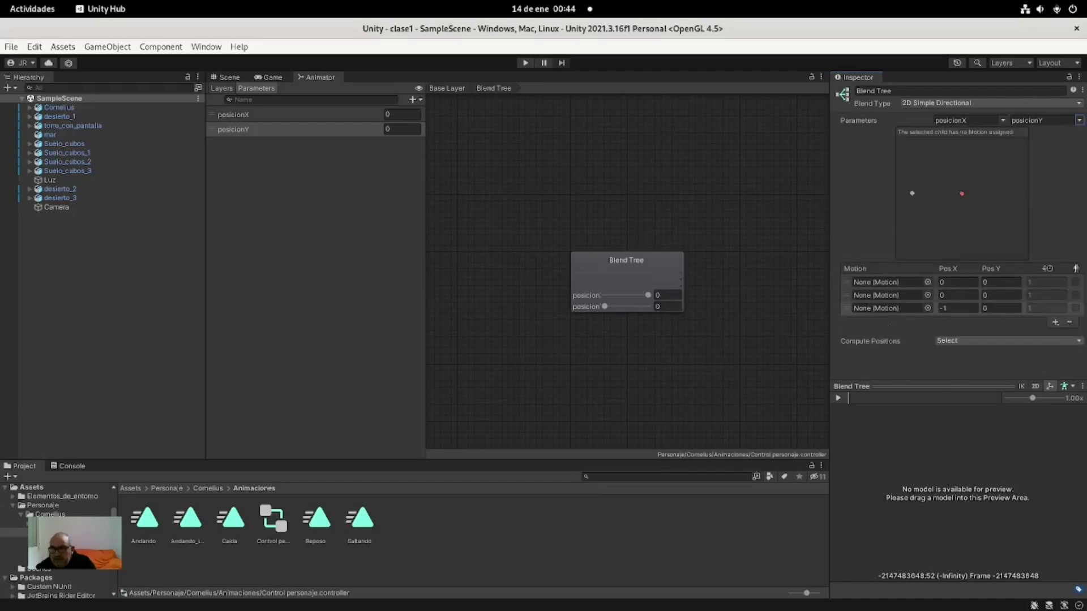
{"action": "left_click", "coordinate": [1055, 322]}
{"action": "left_click", "coordinate": [1038, 335]}
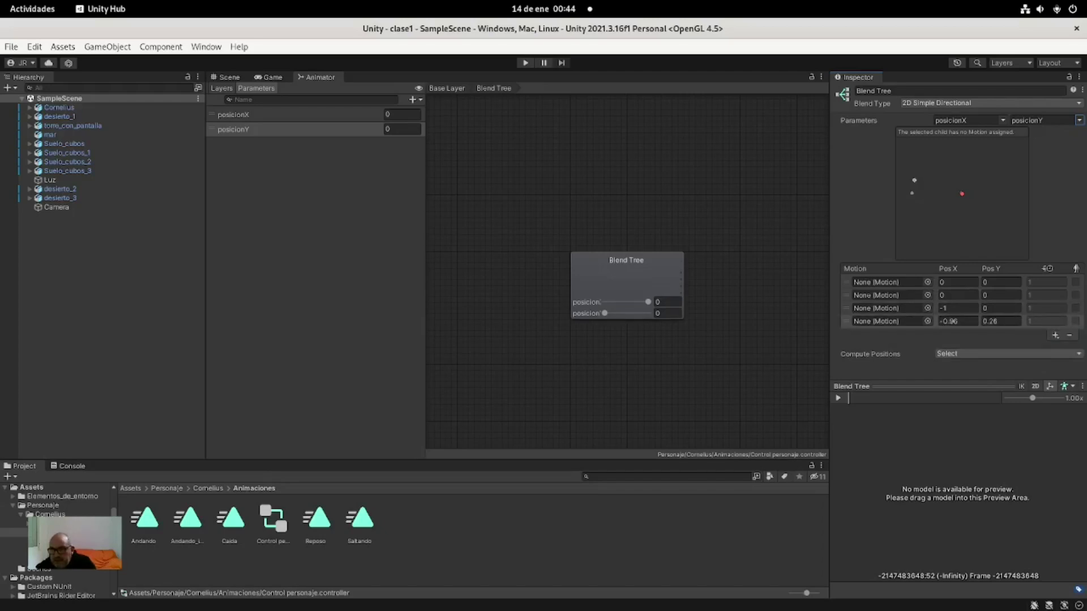
{"action": "left_click", "coordinate": [1055, 335]}
{"action": "left_click", "coordinate": [1039, 348]}
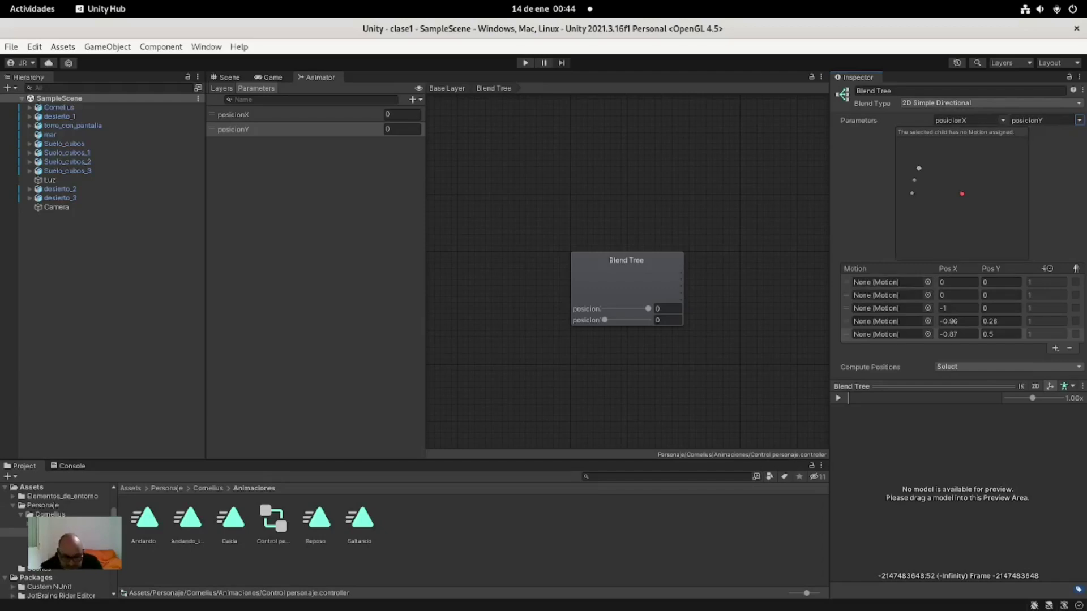
Preview the Reposo clip and place it in the first motion slot at 0,0.
{"action": "left_click", "coordinate": [316, 518]}
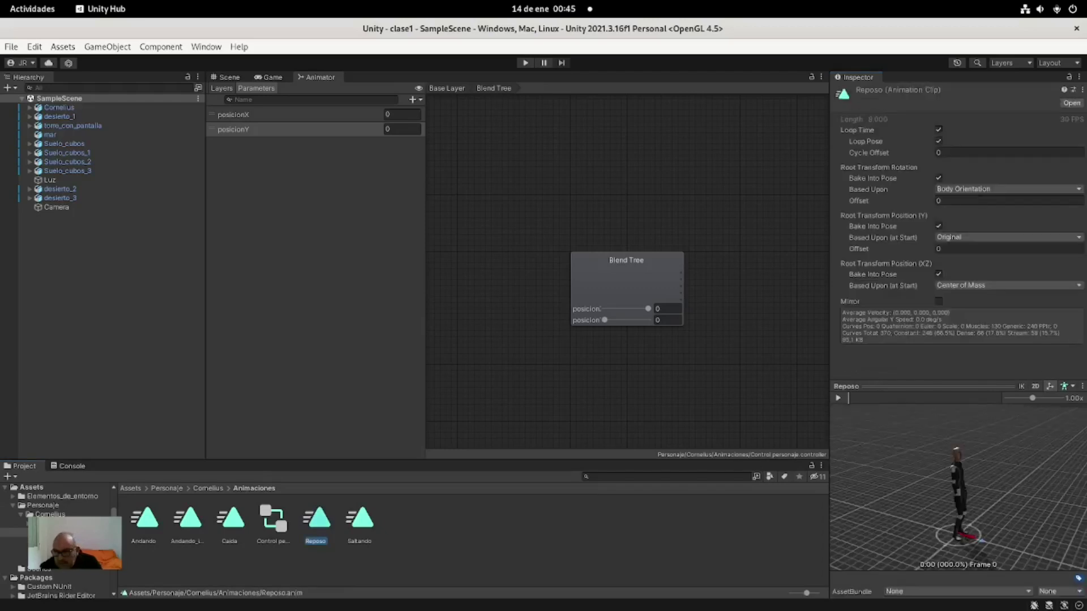
{"action": "left_click", "coordinate": [838, 398]}
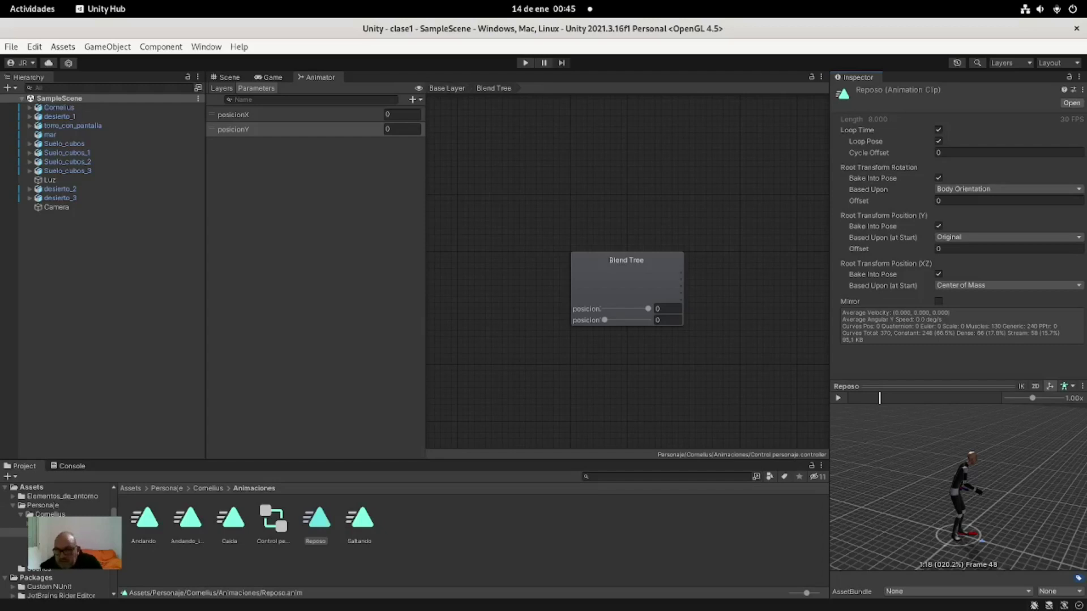
{"action": "left_click", "coordinate": [626, 283]}
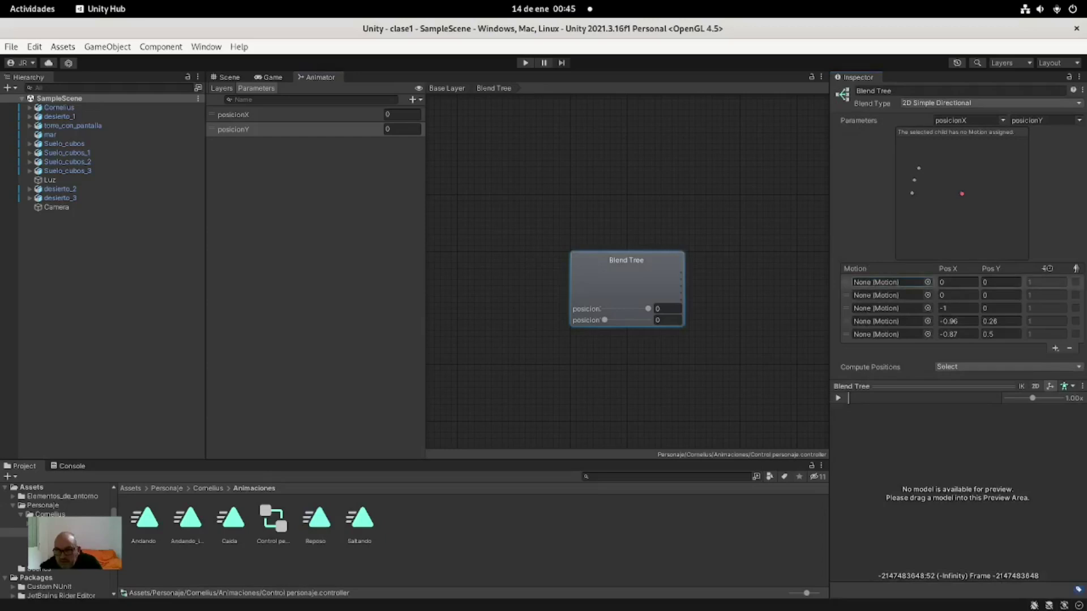
{"action": "left_click_drag", "start_coordinate": [316, 518], "coordinate": [888, 283]}
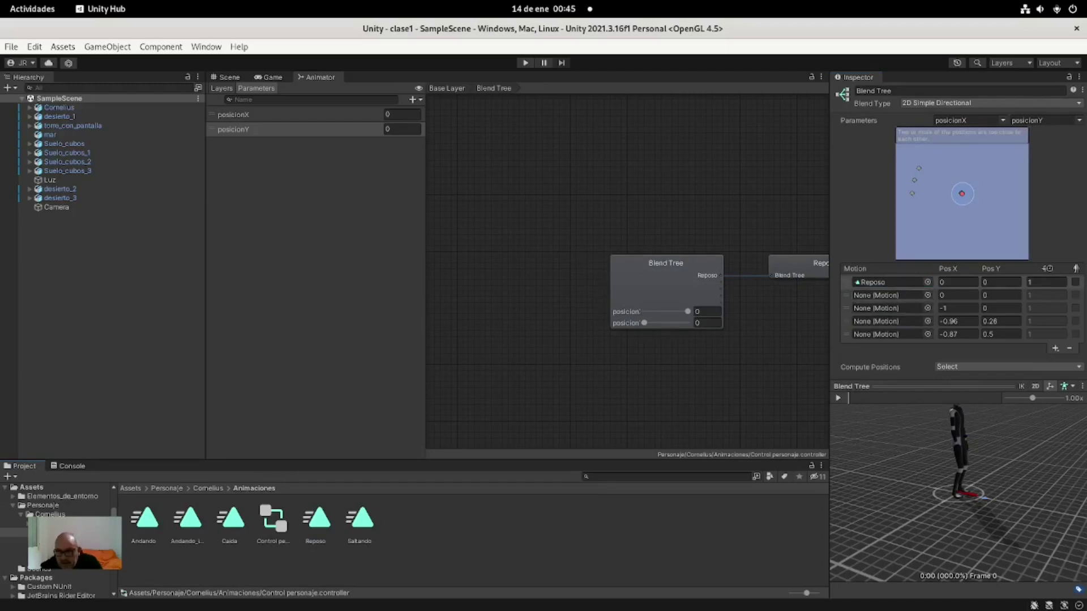
Set the second motion slot's Pos X to 1.
{"action": "left_click", "coordinate": [889, 295]}
{"action": "left_click", "coordinate": [951, 295]}
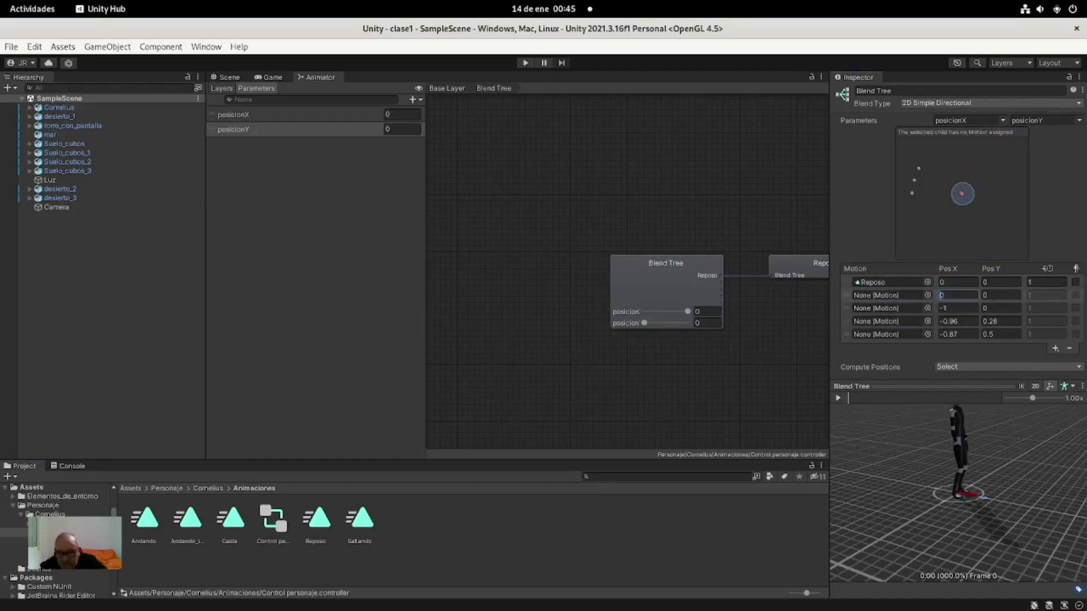
{"action": "type", "text": "1"}
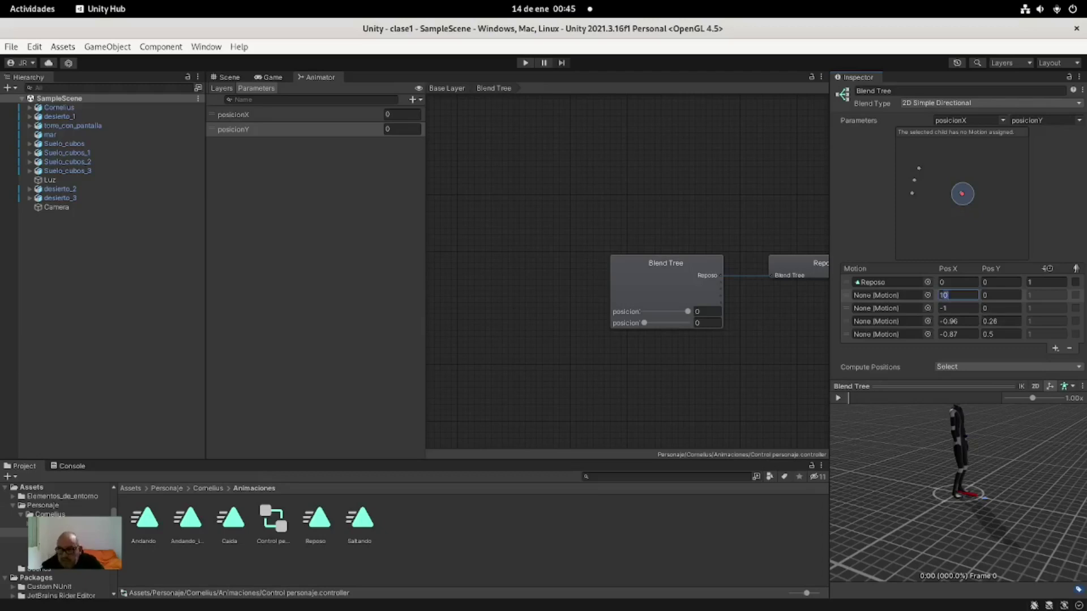
{"action": "type", "text": "1"}
{"action": "left_click", "coordinate": [144, 518]}
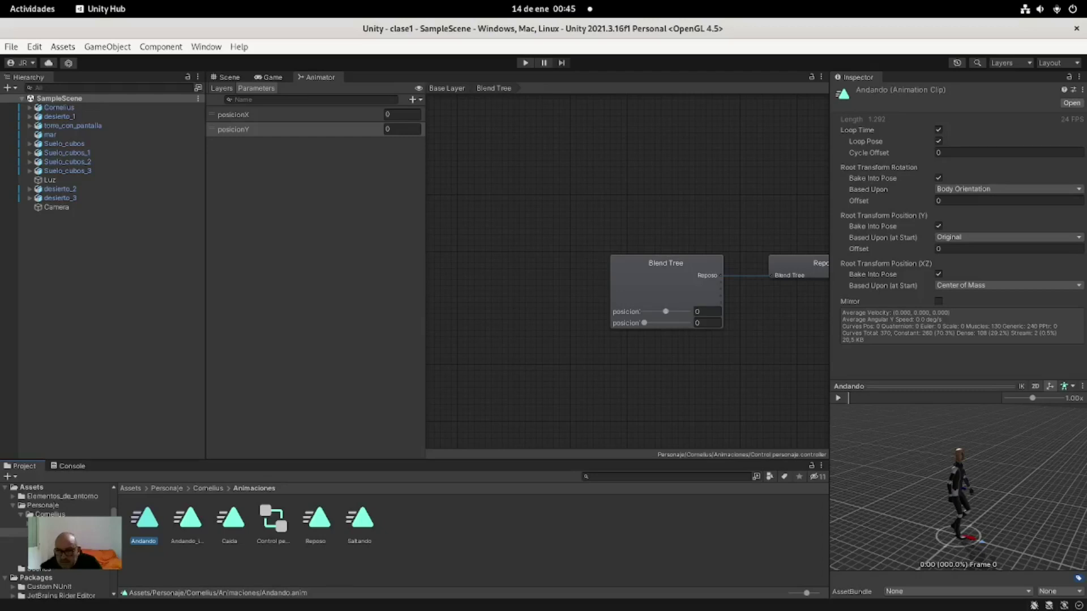
{"action": "left_click", "coordinate": [666, 289]}
{"action": "left_click", "coordinate": [883, 295]}
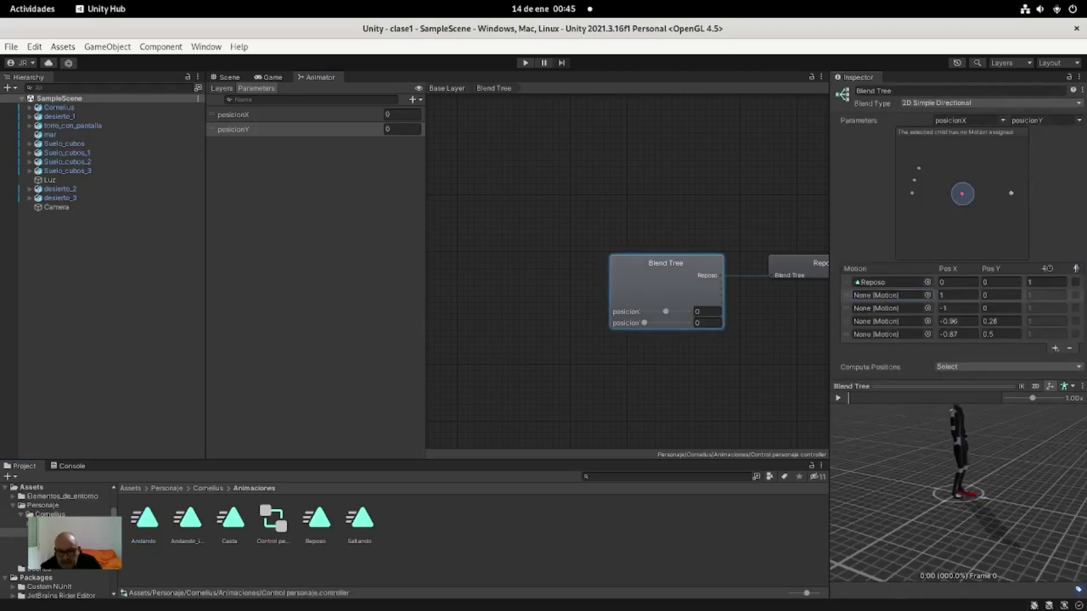
Put Andando in the second motion slot and compare Andando/Andando_inv root rotation offsets.
{"action": "left_click_drag", "start_coordinate": [144, 517], "coordinate": [886, 299]}
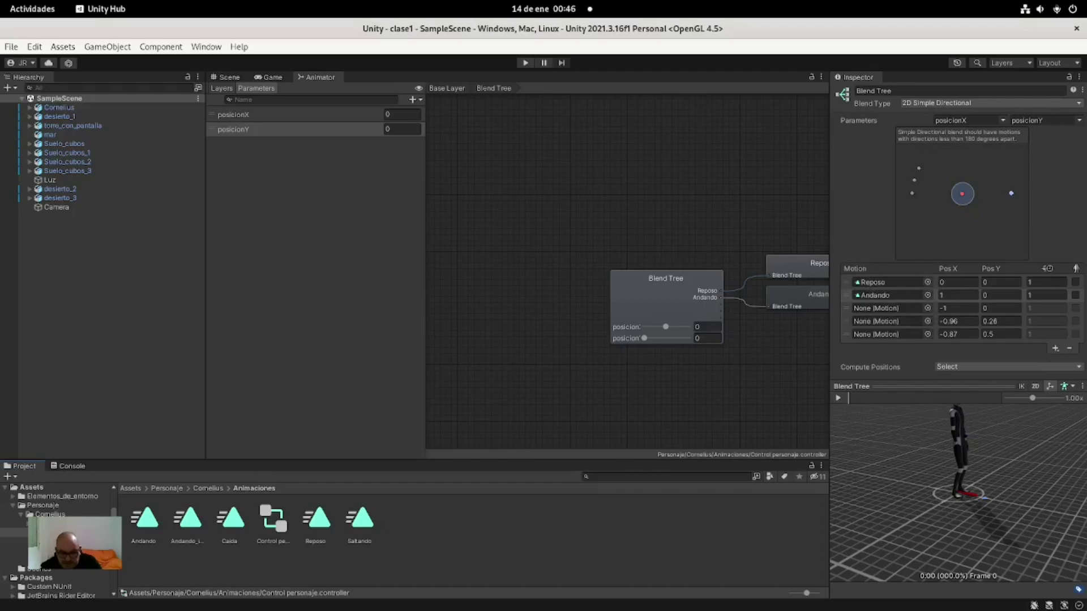
{"action": "left_click", "coordinate": [187, 519]}
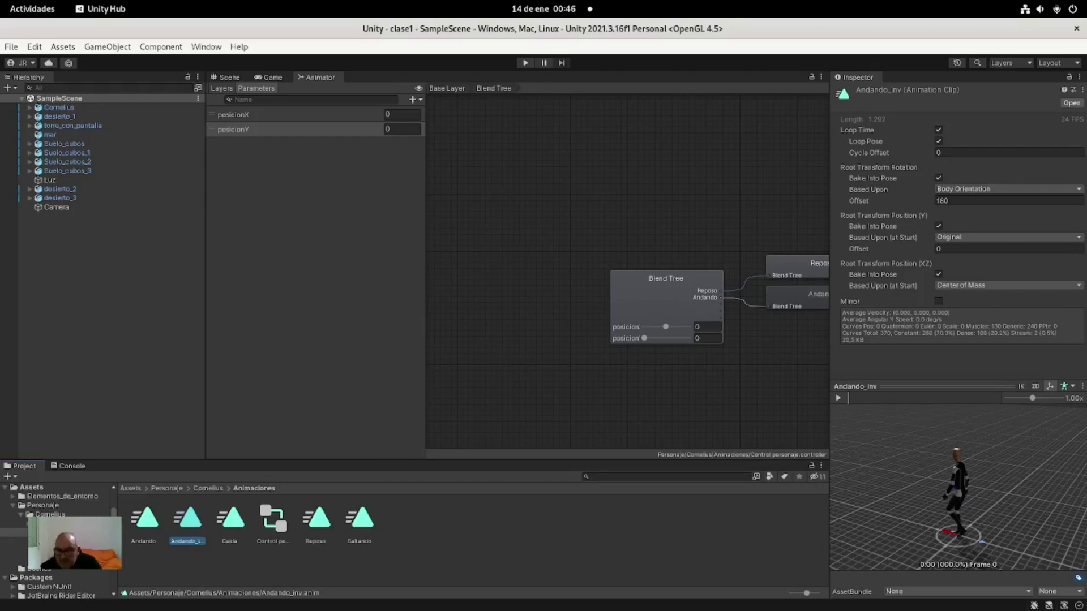
{"action": "left_click", "coordinate": [1007, 200]}
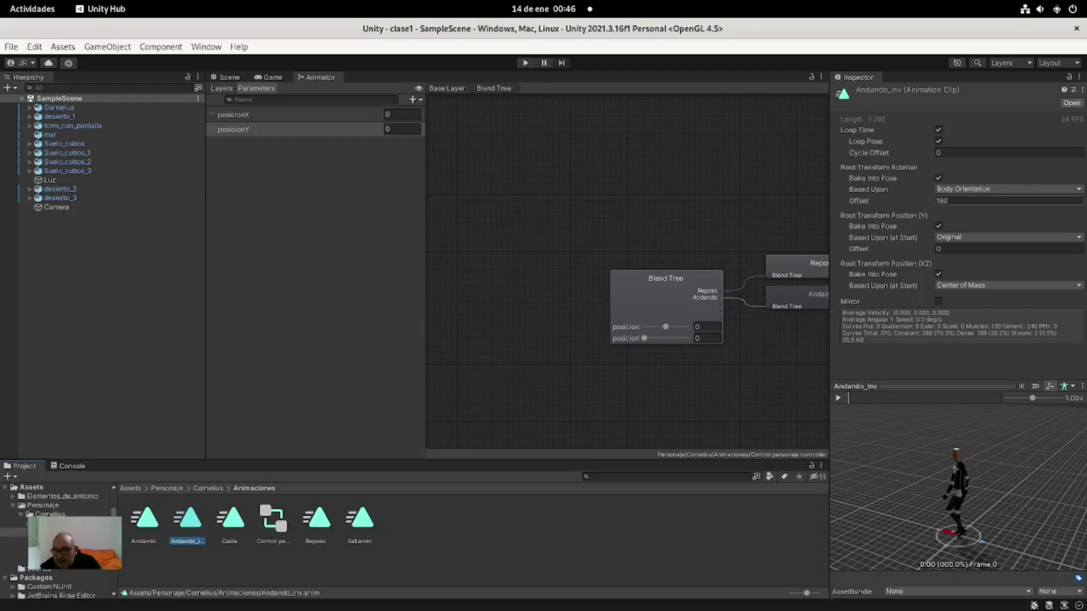
{"action": "left_click", "coordinate": [963, 200]}
{"action": "left_click", "coordinate": [145, 518]}
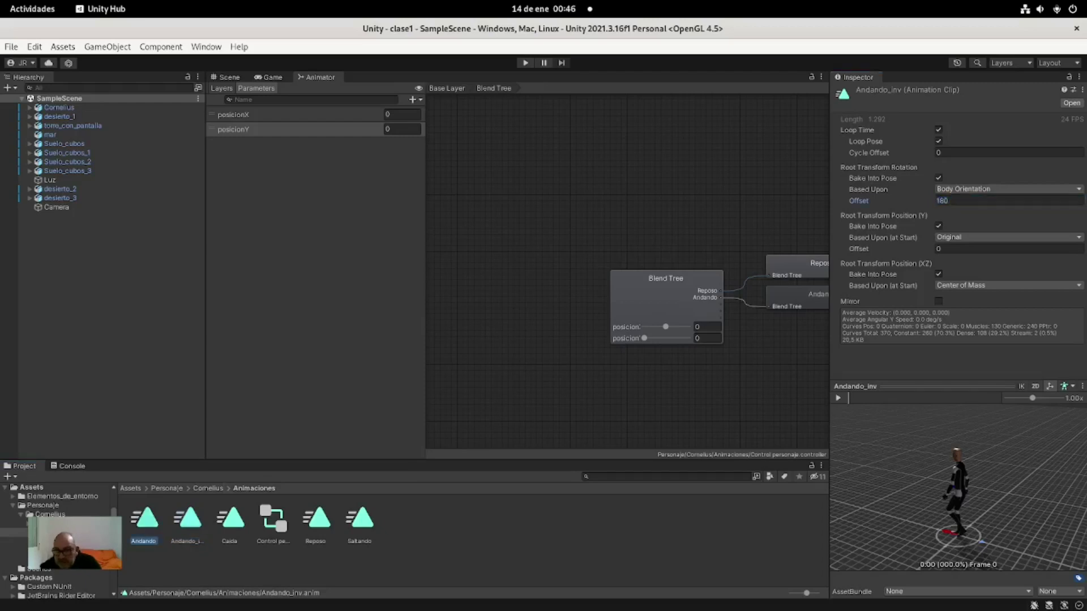
{"action": "left_click", "coordinate": [963, 200]}
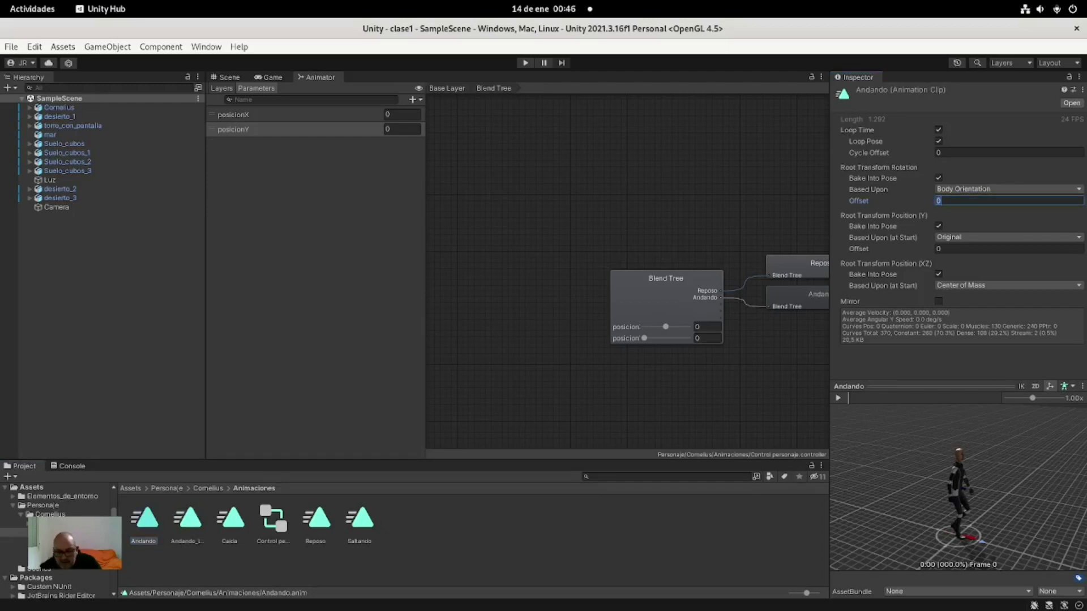
Put the Andando_inv clip in the third motion slot at -1,0.
{"action": "left_click", "coordinate": [188, 518]}
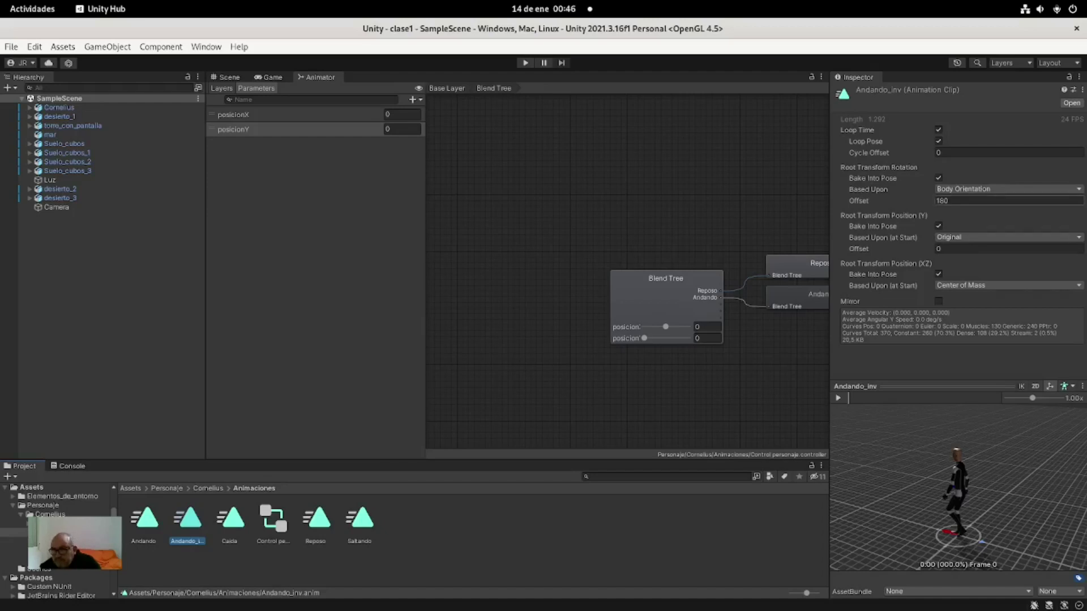
{"action": "left_click", "coordinate": [666, 305]}
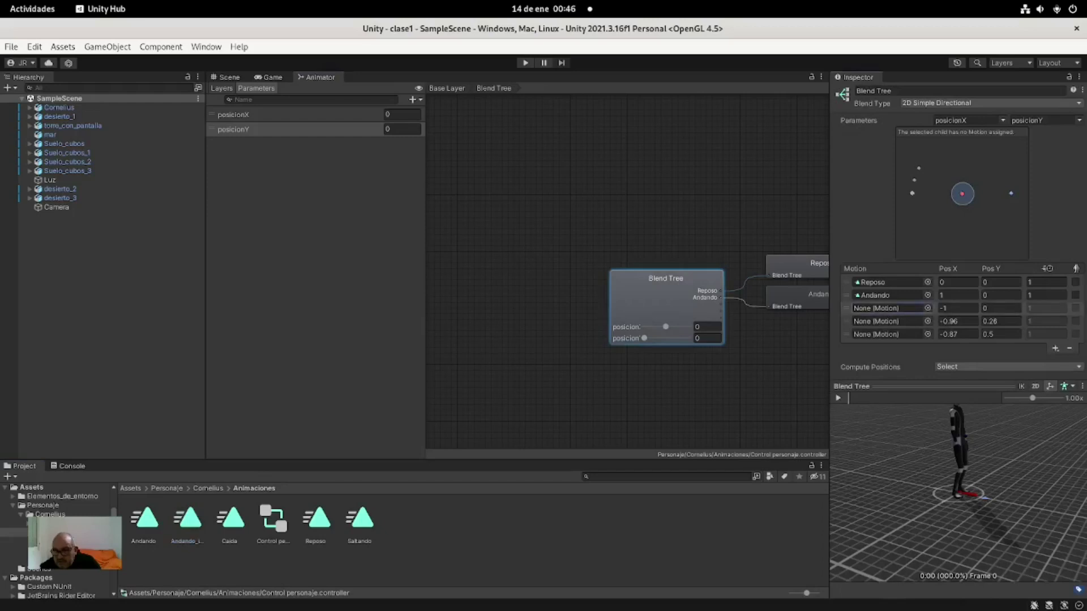
{"action": "left_click_drag", "start_coordinate": [187, 518], "coordinate": [883, 309]}
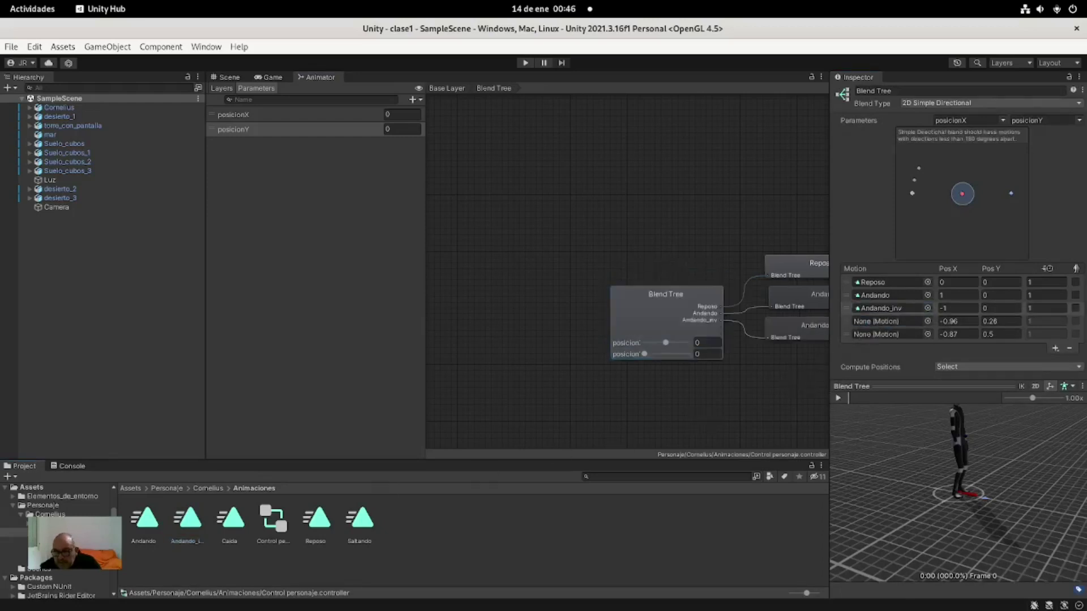
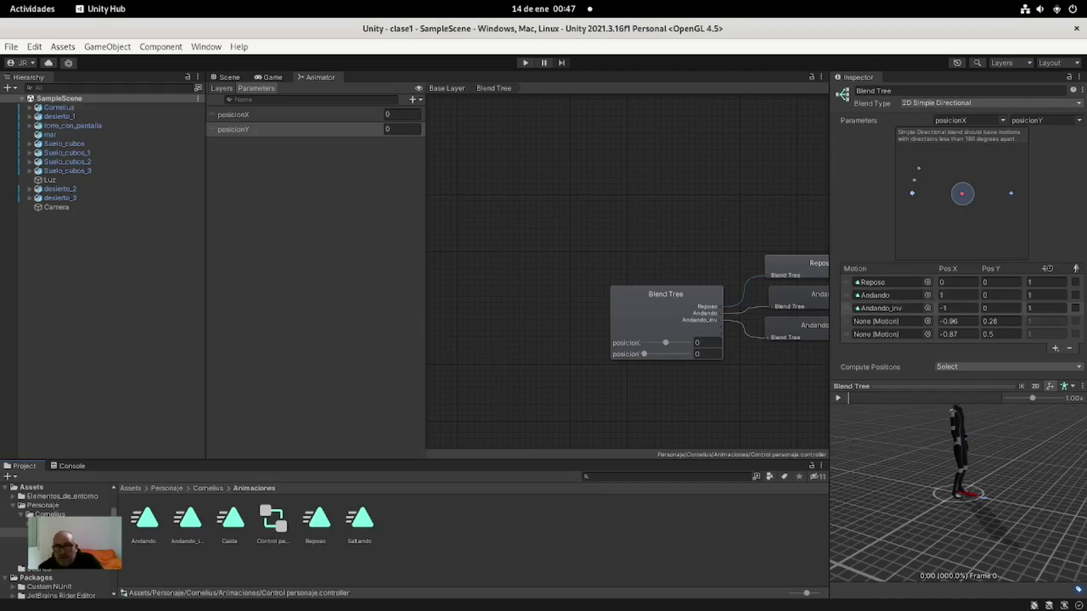
Browse from Animaciones back to Assets, then into Personaje > Cornelius > Andando.
{"action": "left_click", "coordinate": [144, 518]}
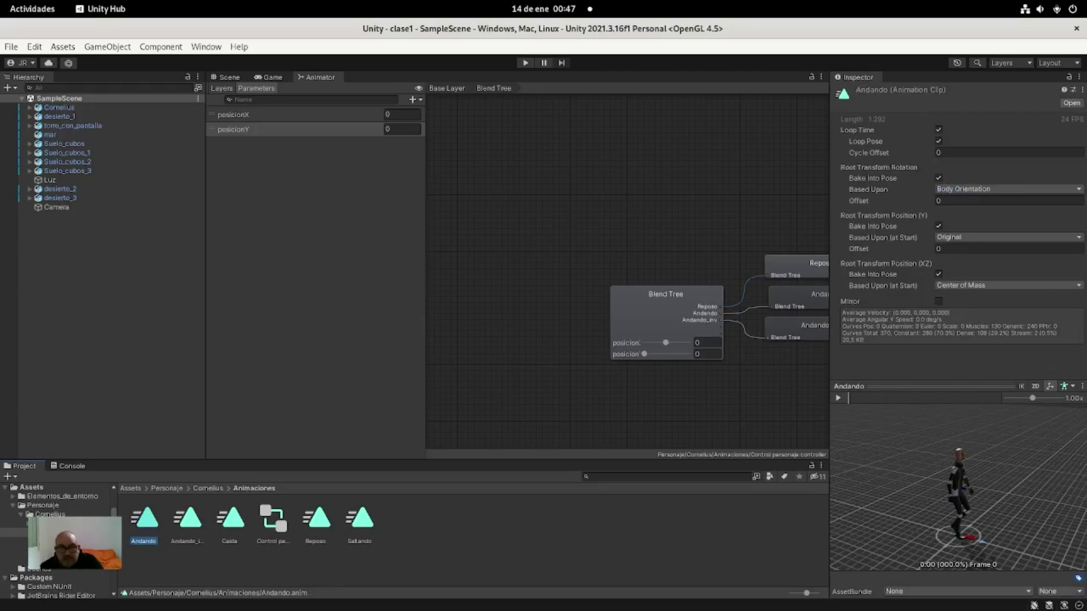
{"action": "left_click", "coordinate": [208, 488]}
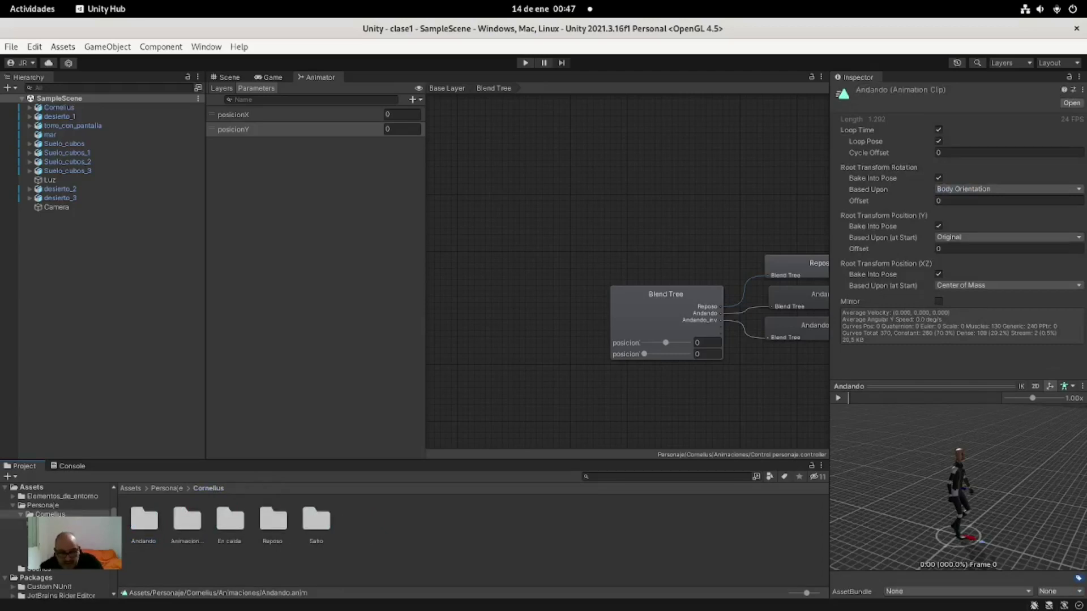
{"action": "left_click", "coordinate": [187, 519]}
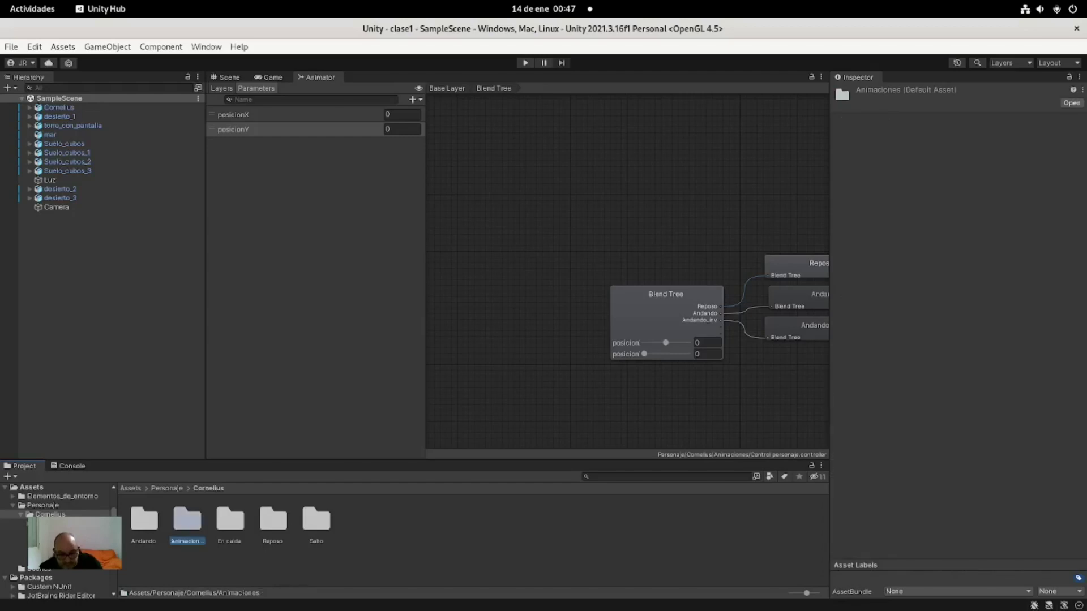
{"action": "double_click", "coordinate": [187, 520]}
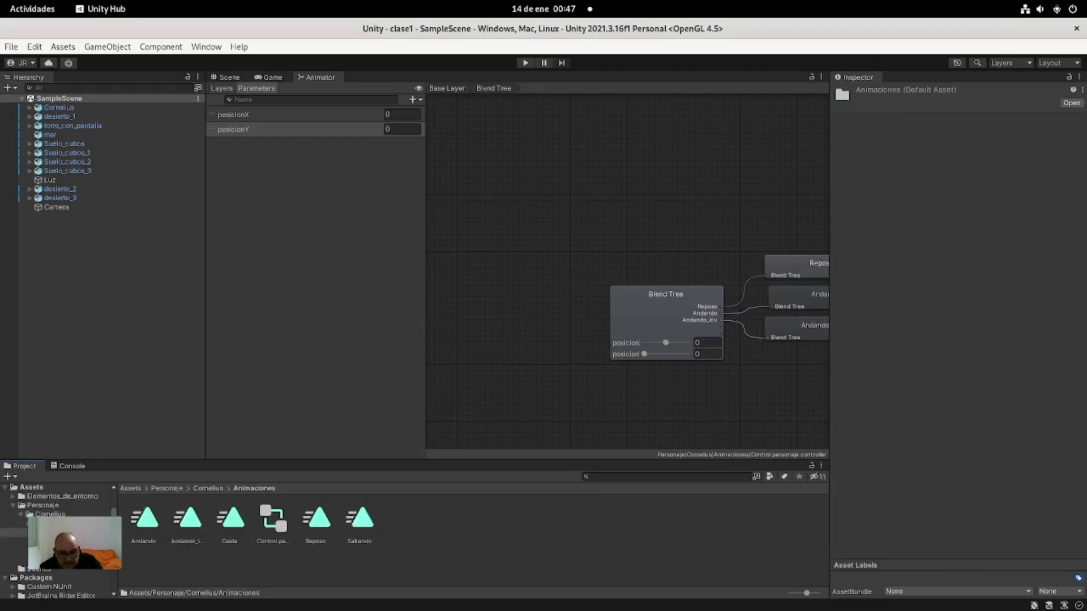
{"action": "left_click", "coordinate": [167, 488]}
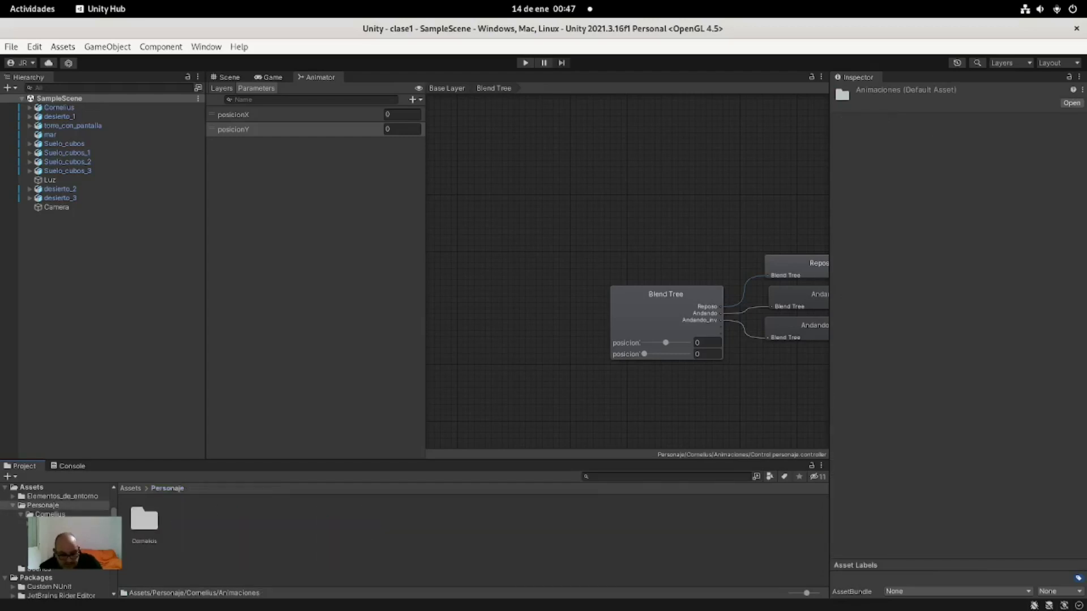
{"action": "left_click", "coordinate": [130, 487]}
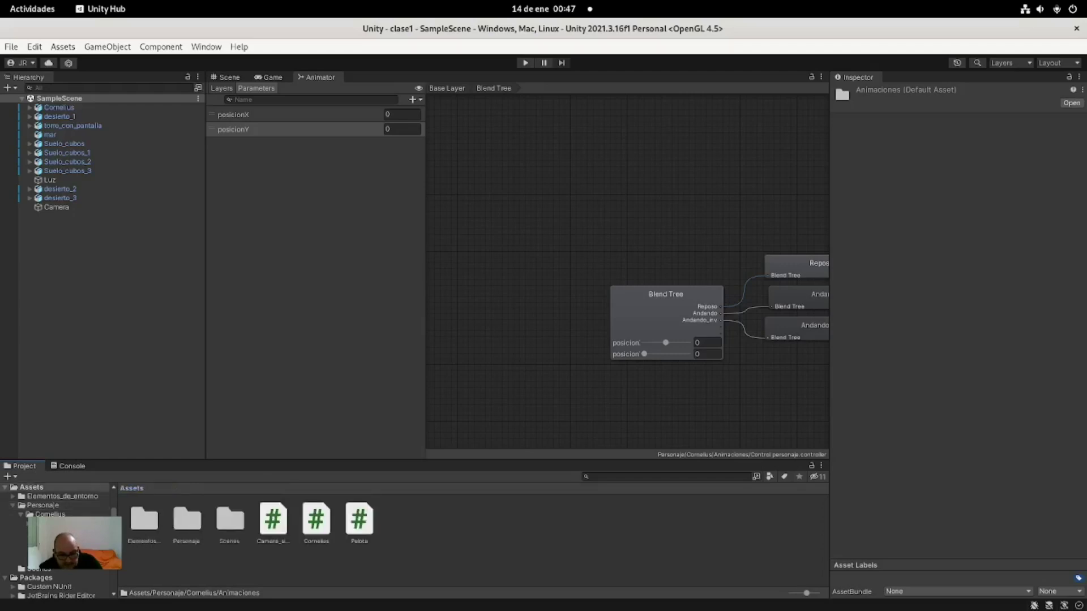
{"action": "double_click", "coordinate": [187, 519]}
{"action": "double_click", "coordinate": [145, 519]}
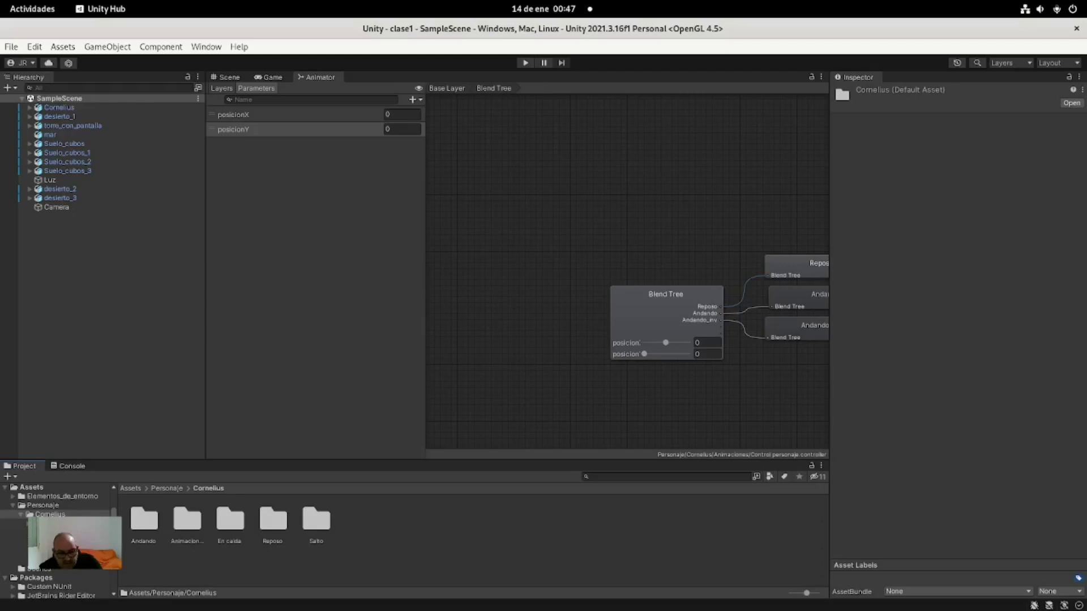
{"action": "double_click", "coordinate": [145, 520]}
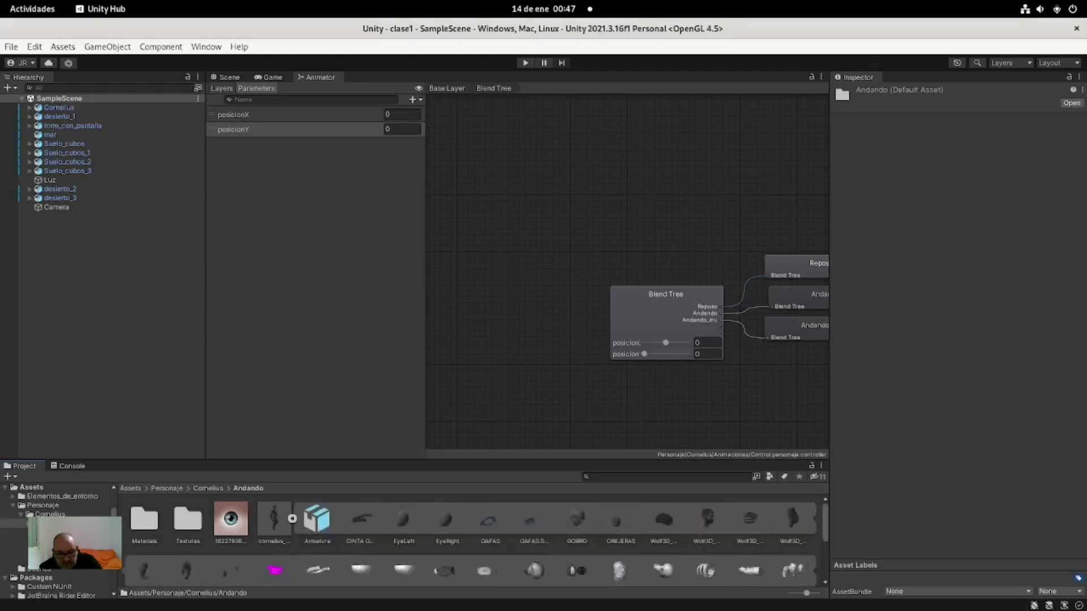
Select the Armature walk clip inside the Andando model and duplicate it with Edit > Duplicate.
{"action": "scroll", "coordinate": [476, 541], "scroll_direction": "down", "scroll_amount": 2}
{"action": "left_click", "coordinate": [275, 521]}
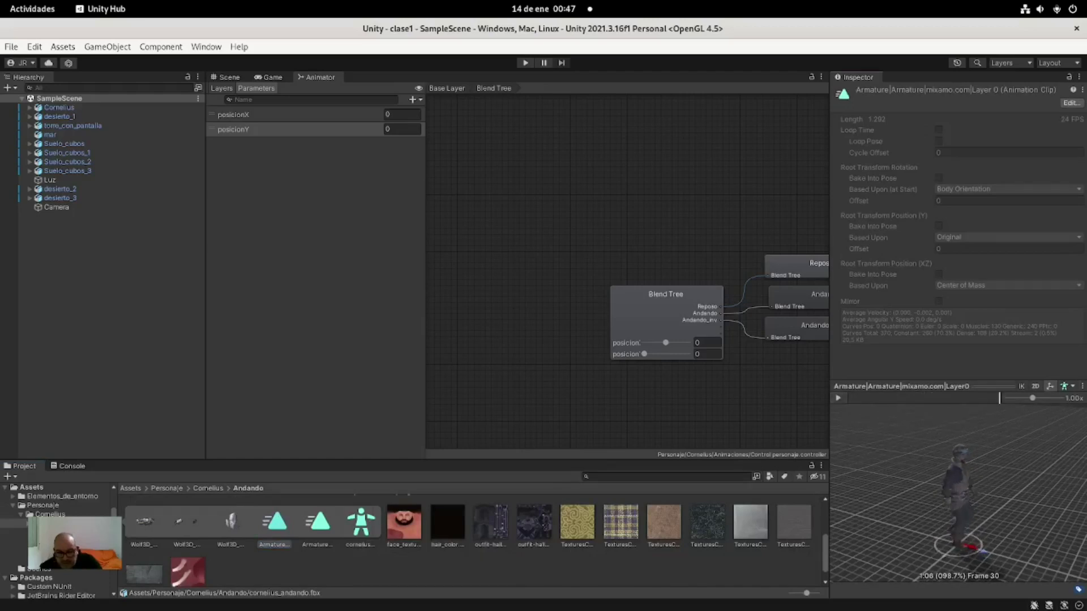
{"action": "left_click", "coordinate": [316, 521]}
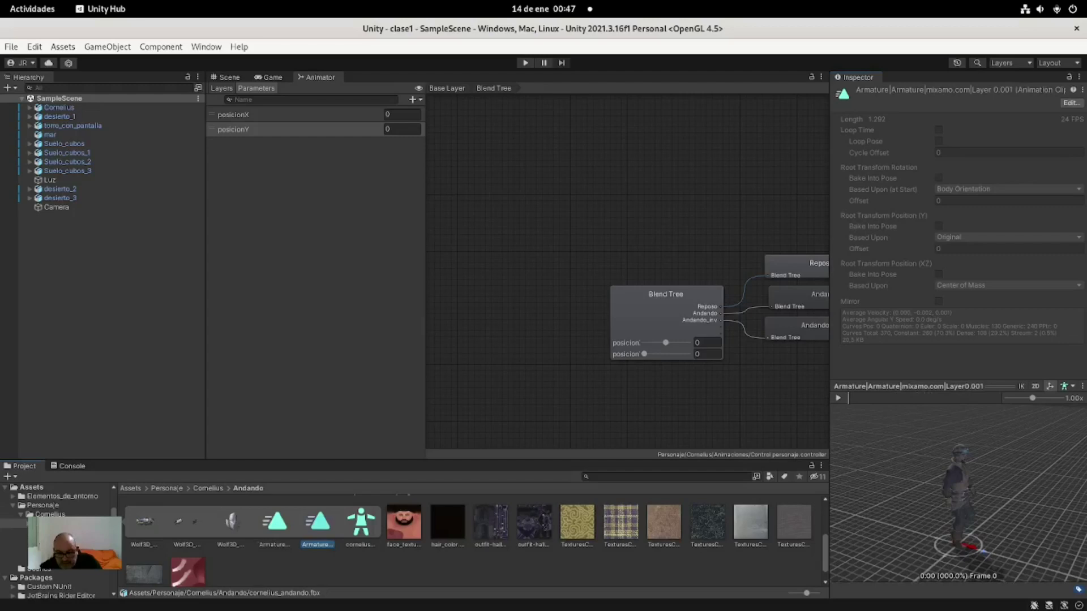
{"action": "left_click", "coordinate": [275, 521]}
{"action": "right_click", "coordinate": [270, 525]}
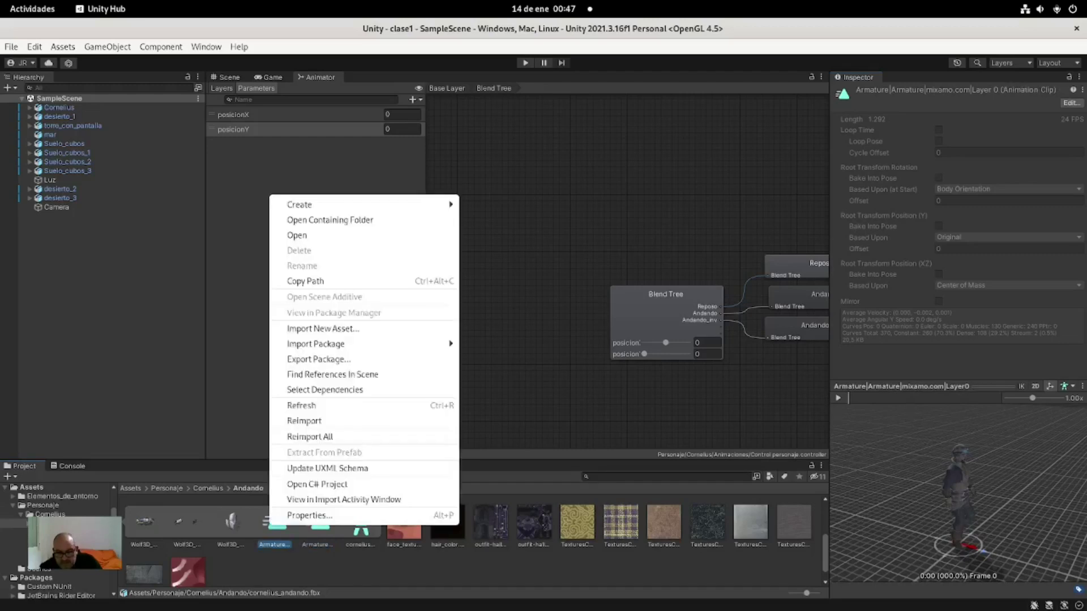
{"action": "key", "text": "Escape"}
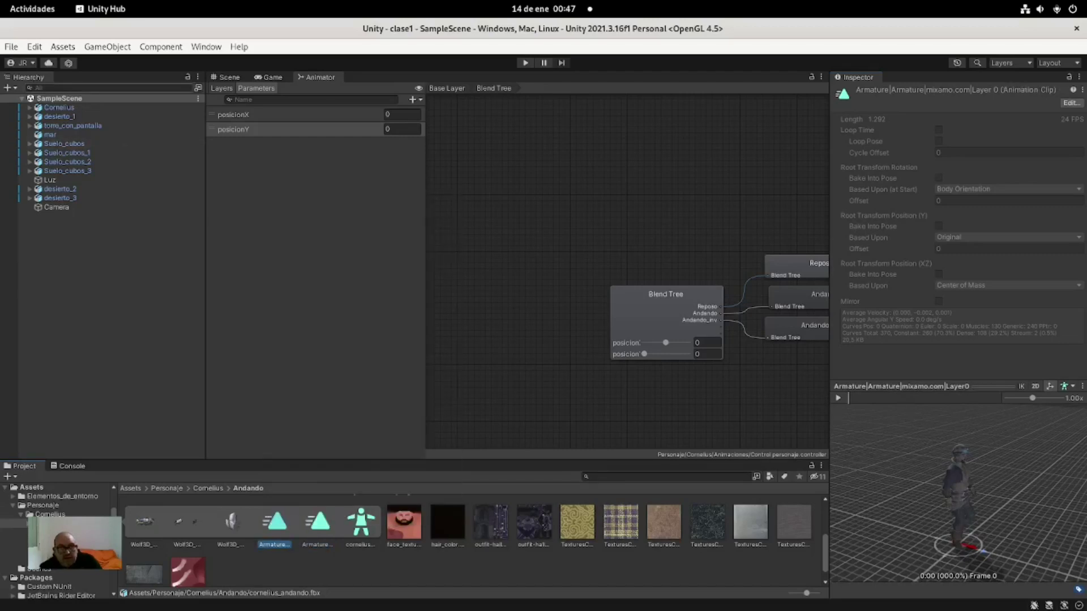
{"action": "left_click", "coordinate": [35, 47]}
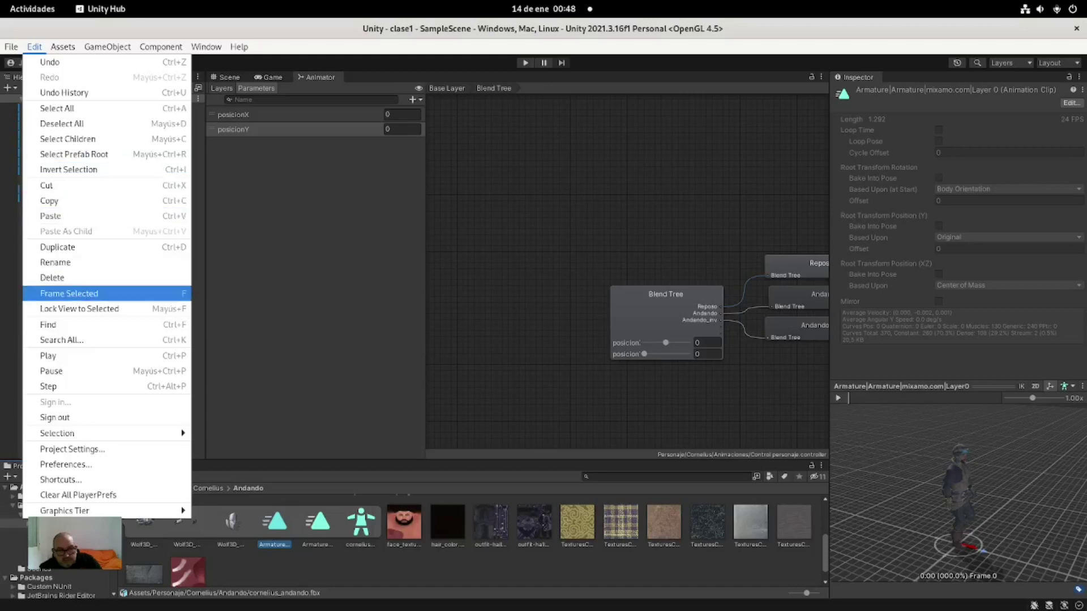
{"action": "left_click", "coordinate": [51, 215]}
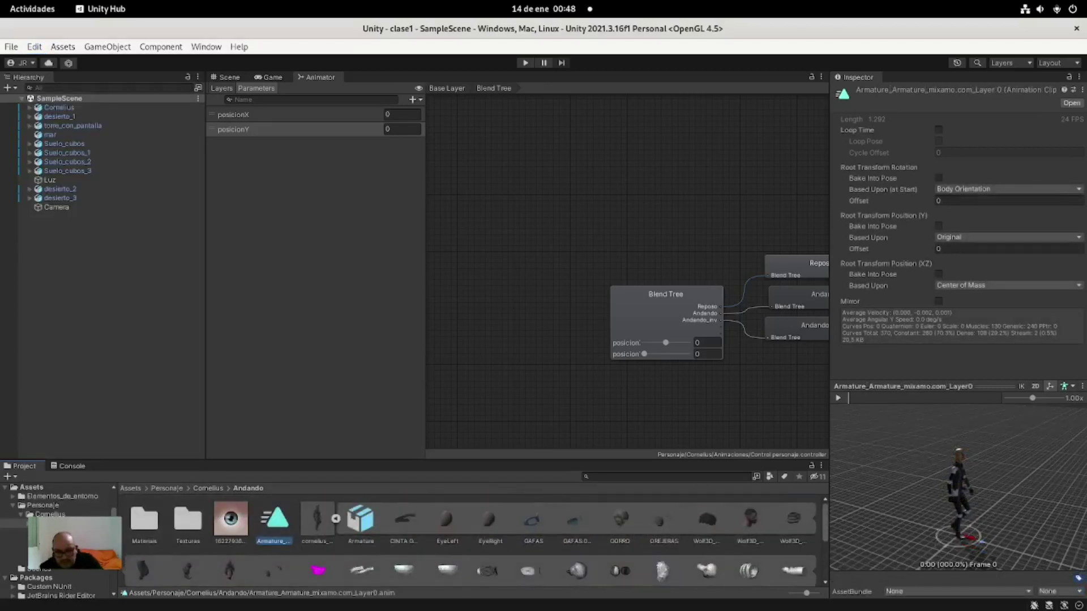
Check the new Armature_Armature_mixamo.com_Layer0.anim copy, then go to the Animaciones folder.
{"action": "scroll", "coordinate": [469, 541], "scroll_direction": "down", "scroll_amount": 3}
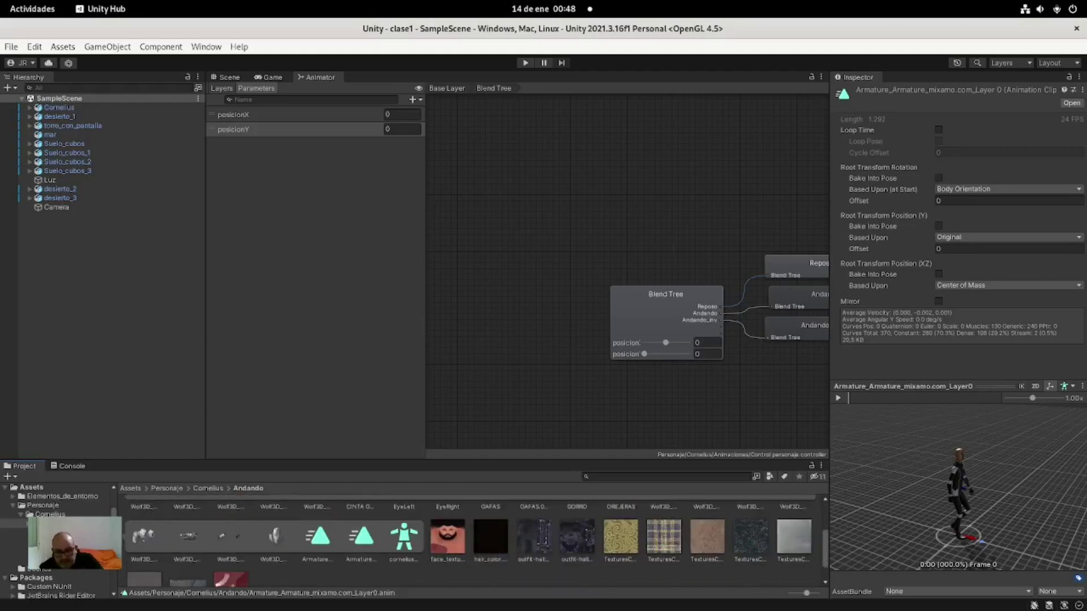
{"action": "scroll", "coordinate": [470, 541], "scroll_direction": "up", "scroll_amount": 2}
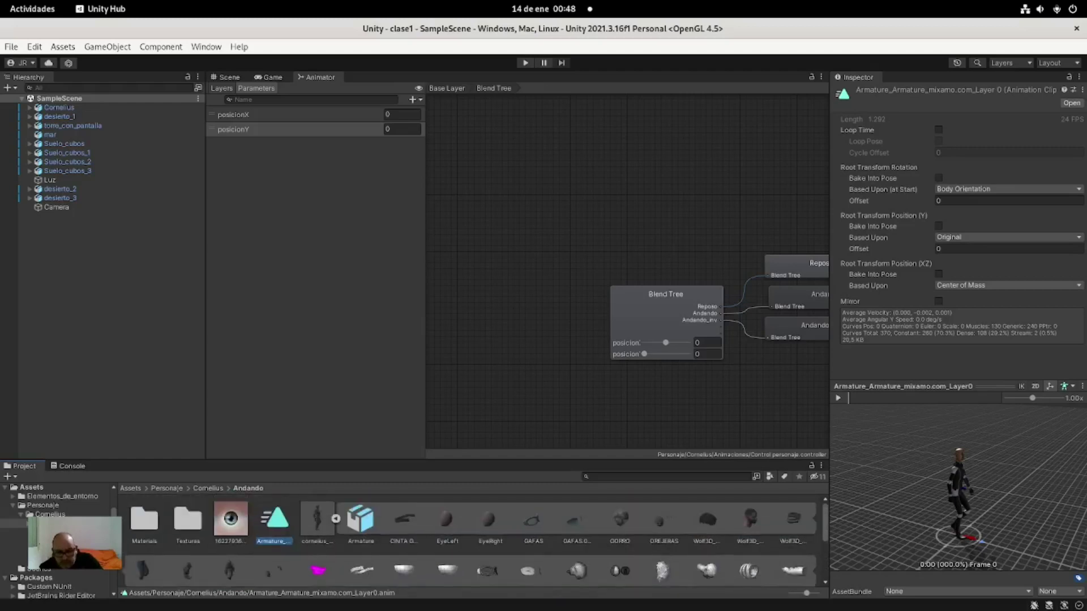
{"action": "scroll", "coordinate": [470, 541], "scroll_direction": "down", "scroll_amount": 2}
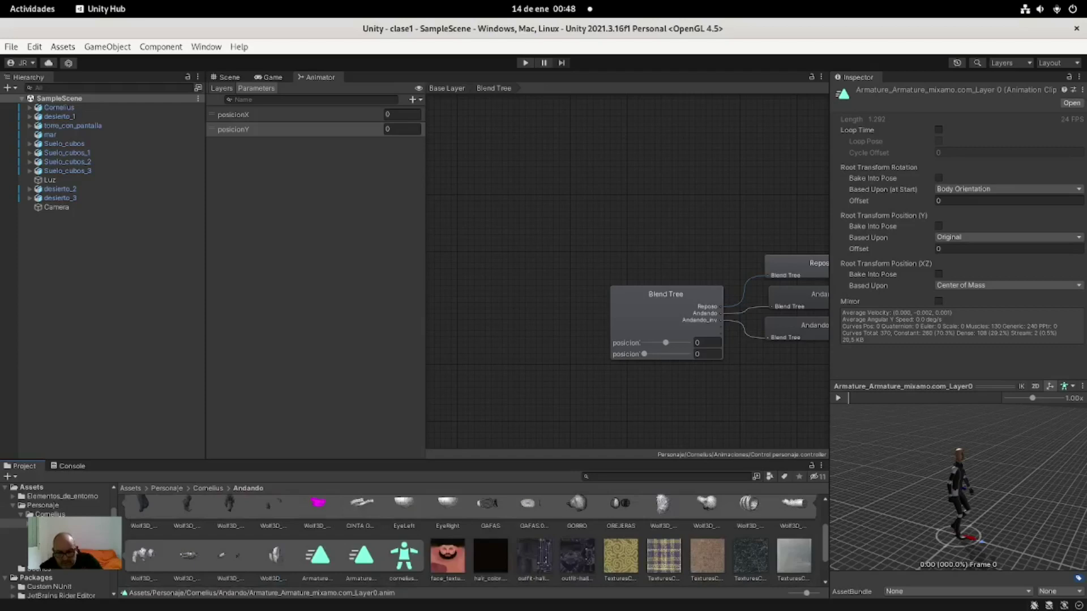
{"action": "scroll", "coordinate": [470, 540], "scroll_direction": "up", "scroll_amount": 2}
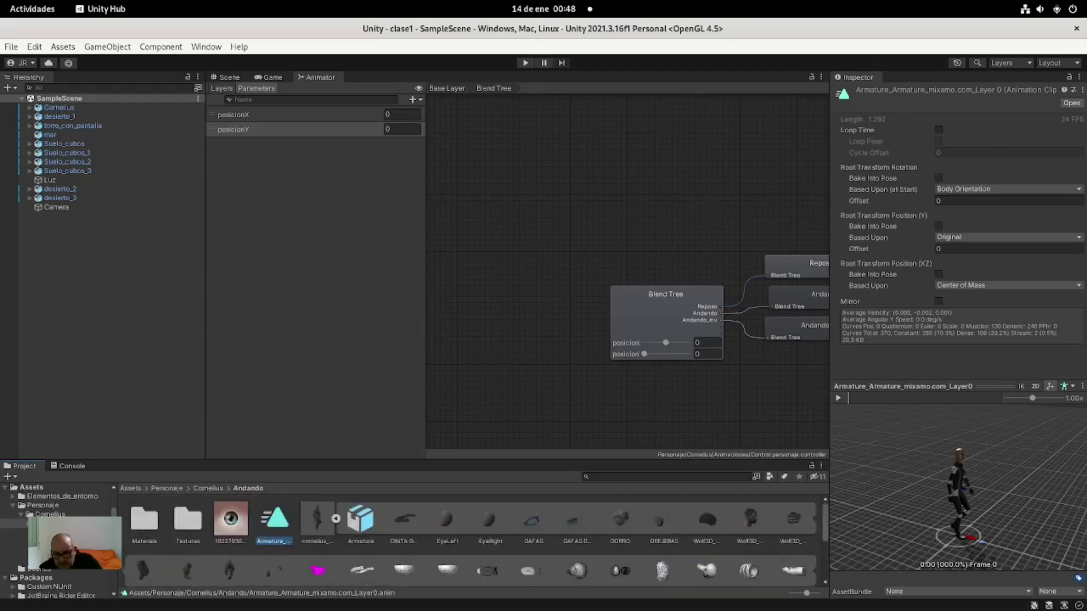
{"action": "scroll", "coordinate": [470, 541], "scroll_direction": "down", "scroll_amount": 2}
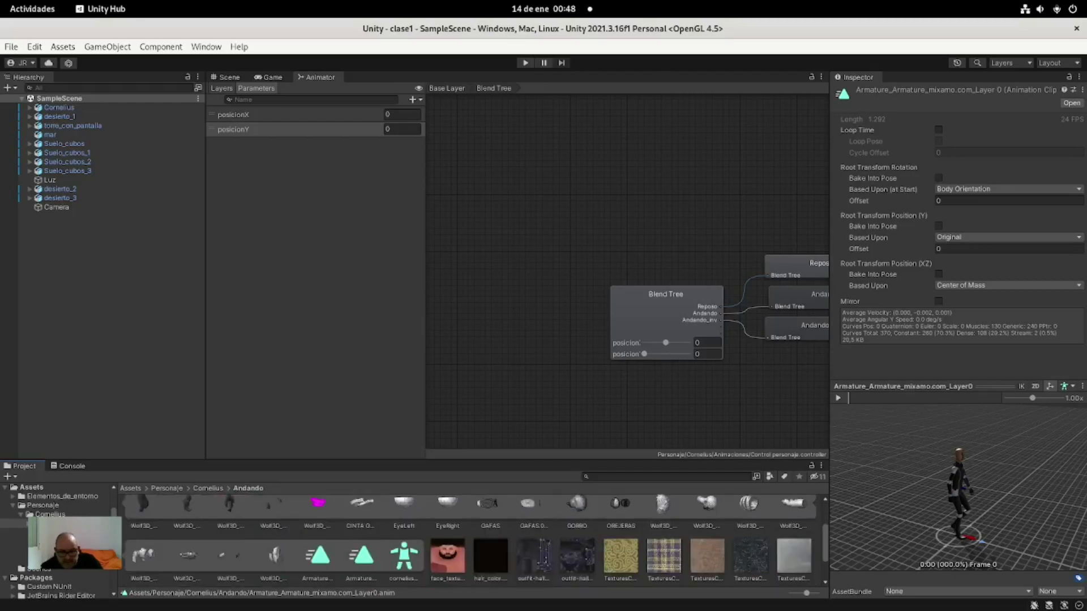
{"action": "scroll", "coordinate": [470, 541], "scroll_direction": "up", "scroll_amount": 2}
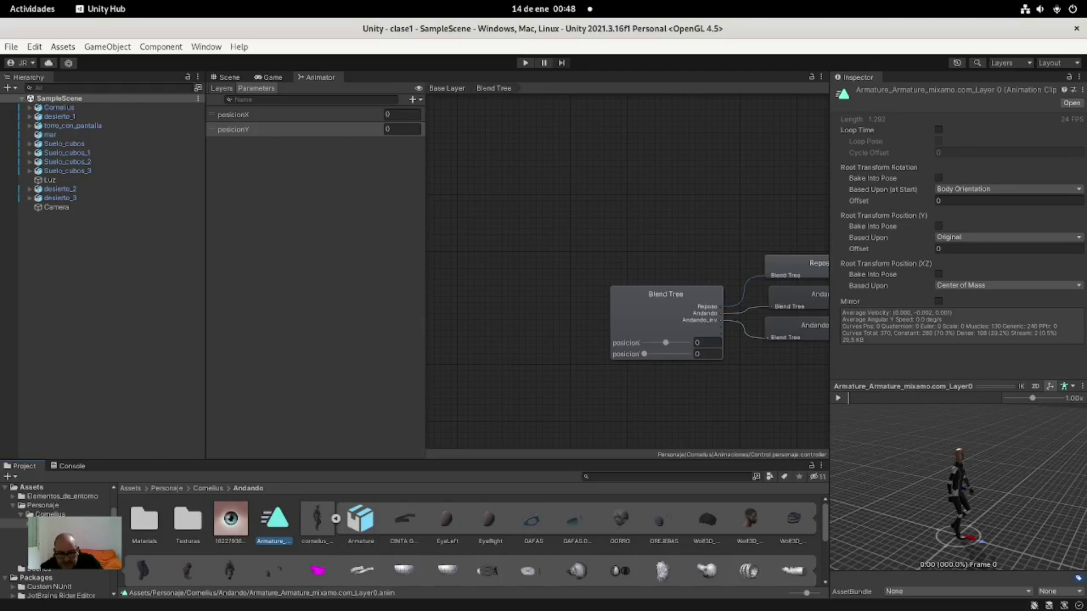
{"action": "right_click", "coordinate": [274, 518]}
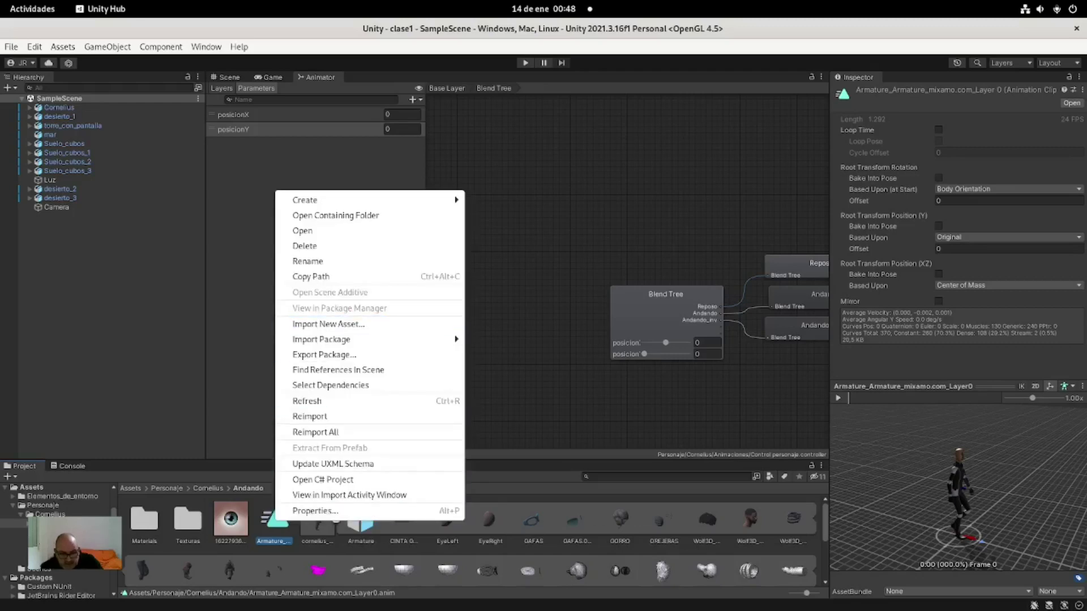
{"action": "key", "text": "Escape"}
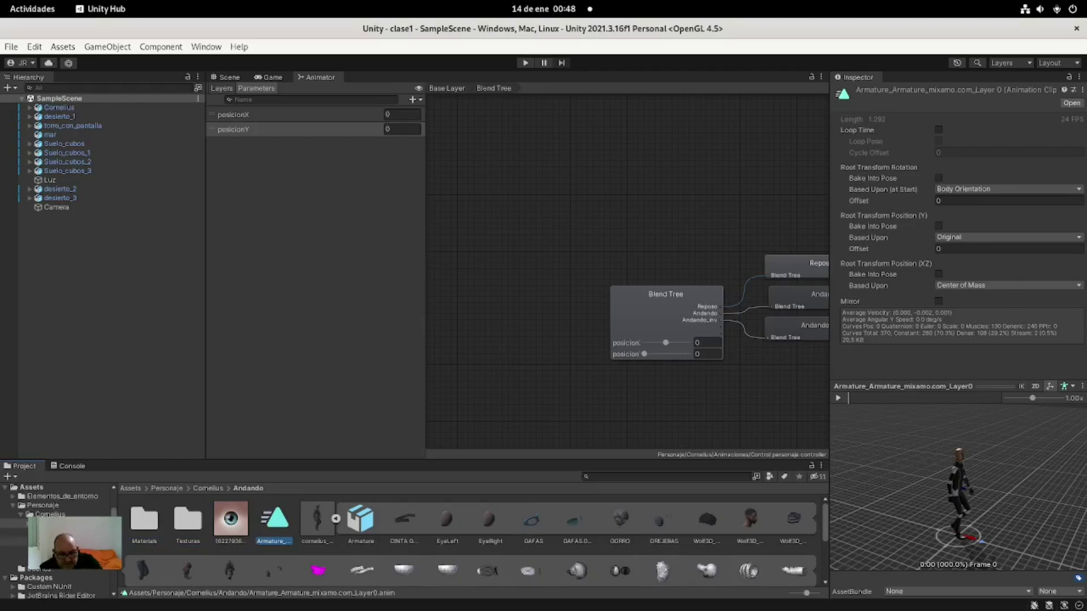
{"action": "left_click_drag", "start_coordinate": [252, 526], "coordinate": [277, 526]}
{"action": "left_click", "coordinate": [51, 532]}
Select the Andando clip, play-test Cornelius, and switch to Cornelius.cs in MonoDevelop.
{"action": "left_click", "coordinate": [145, 518]}
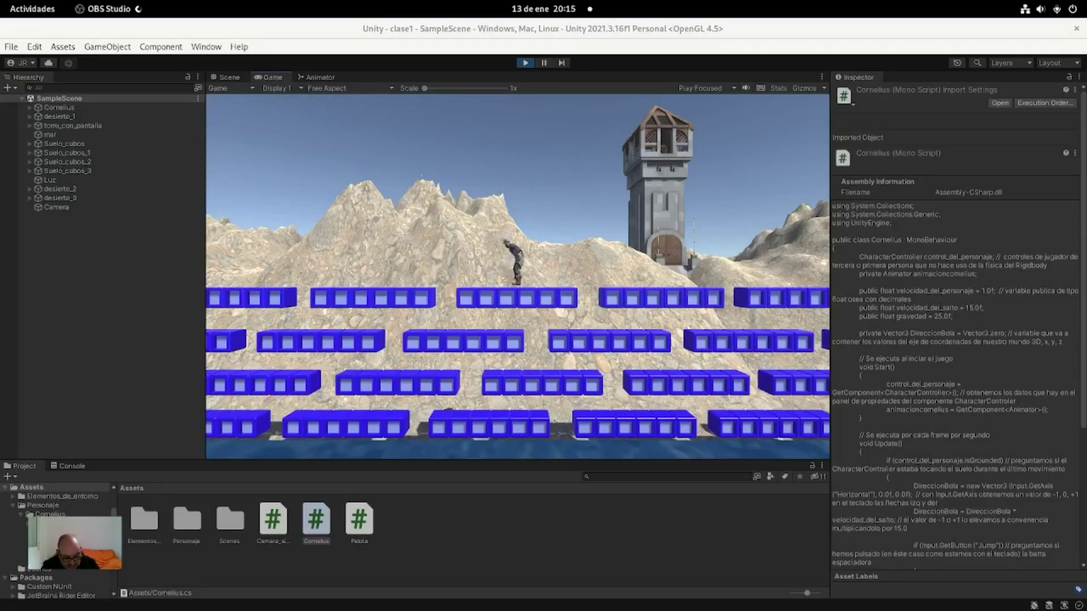
{"action": "key", "text": "alt+Tab"}
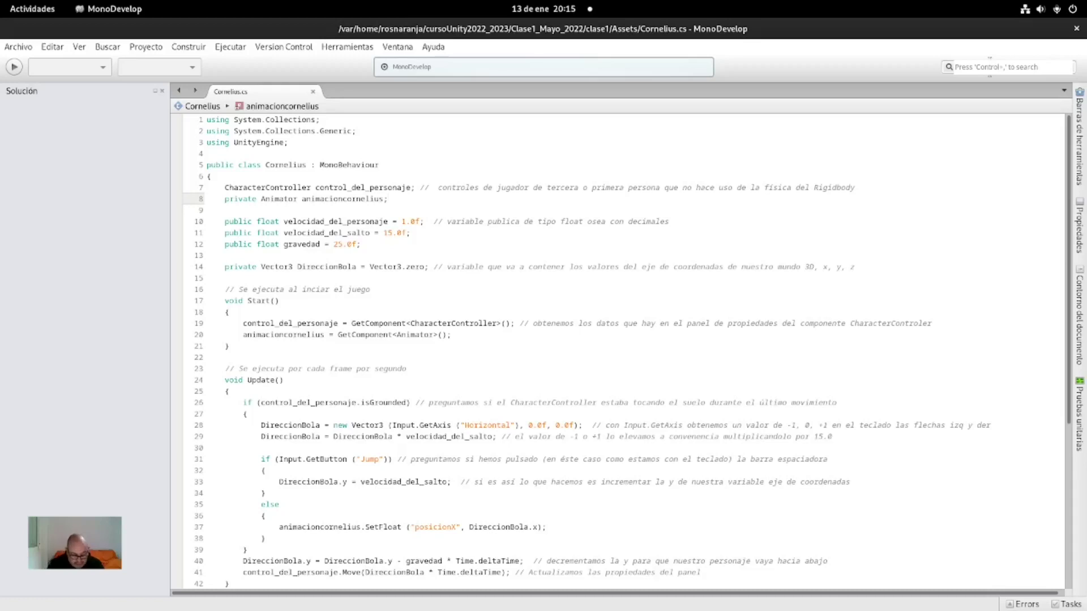
Add the comment '// -----> para coger lo que hemos configurado' after the line 8 Animator declaration.
{"action": "type", "text": "  // -----"}
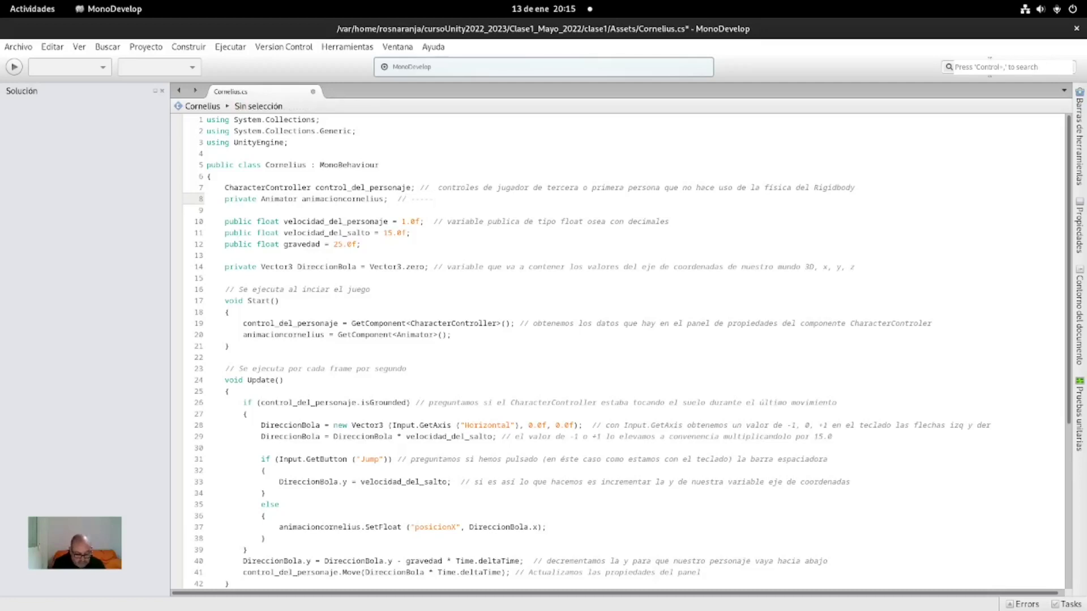
{"action": "key", "text": "Tab"}
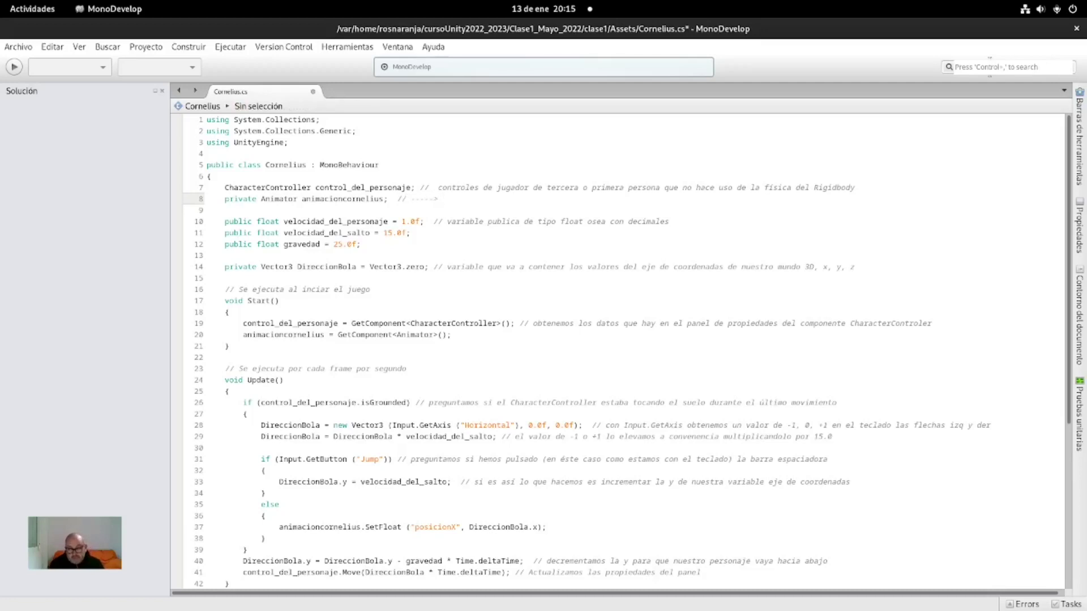
{"action": "type", "text": "po"}
{"action": "type", "text": "co"}
{"action": "type", "text": "ger "}
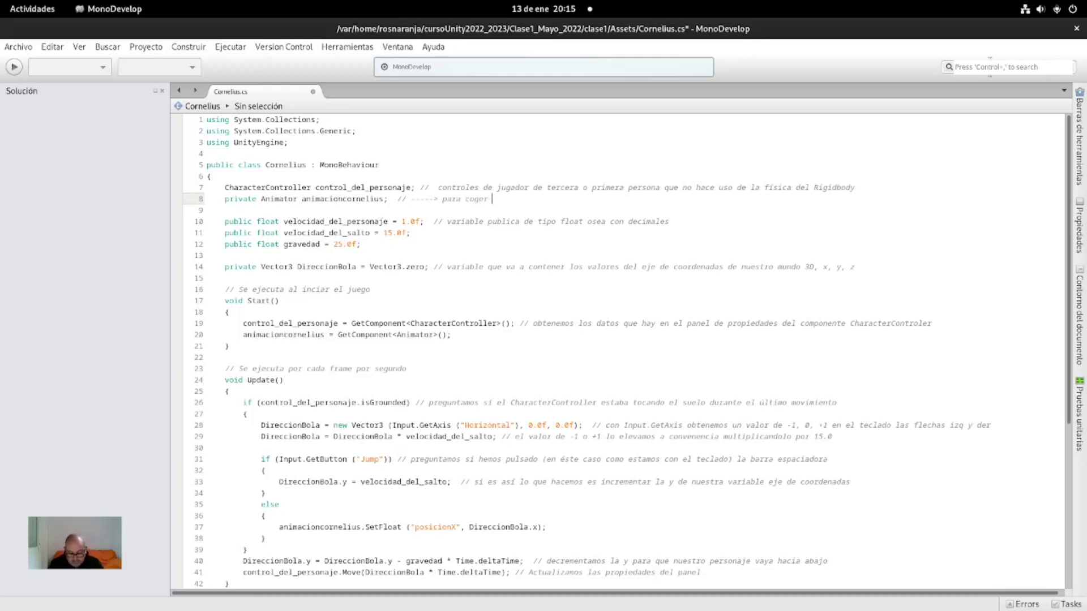
{"action": "type", "text": "l"}
{"action": "type", "text": "o que hemos configurado"}
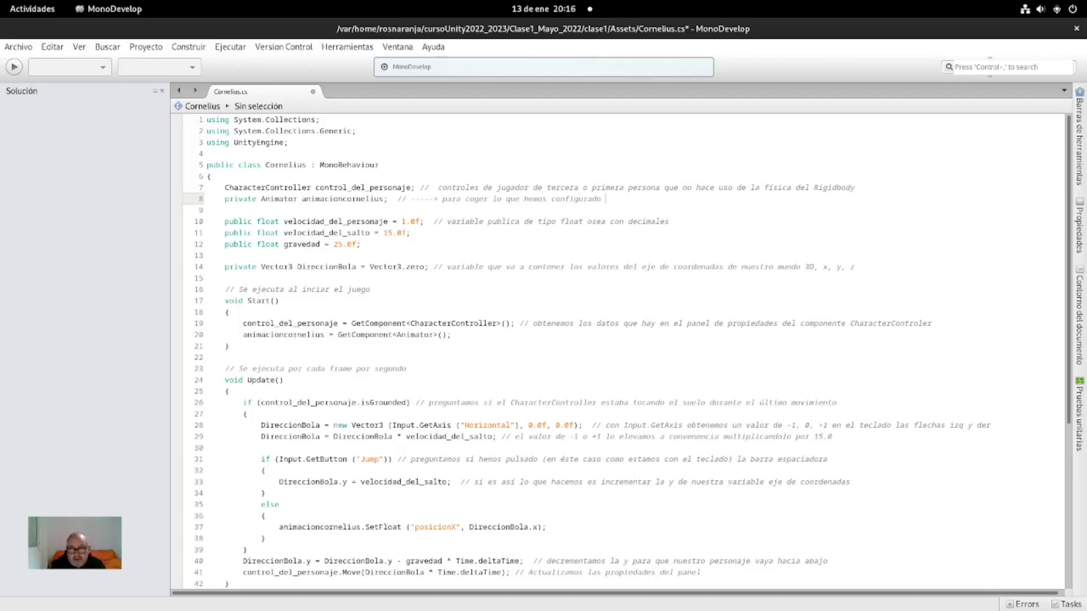
Select the word Animator on line 8 and return to the Unity editor.
{"action": "left_click_drag", "start_coordinate": [258, 199], "coordinate": [301, 198]}
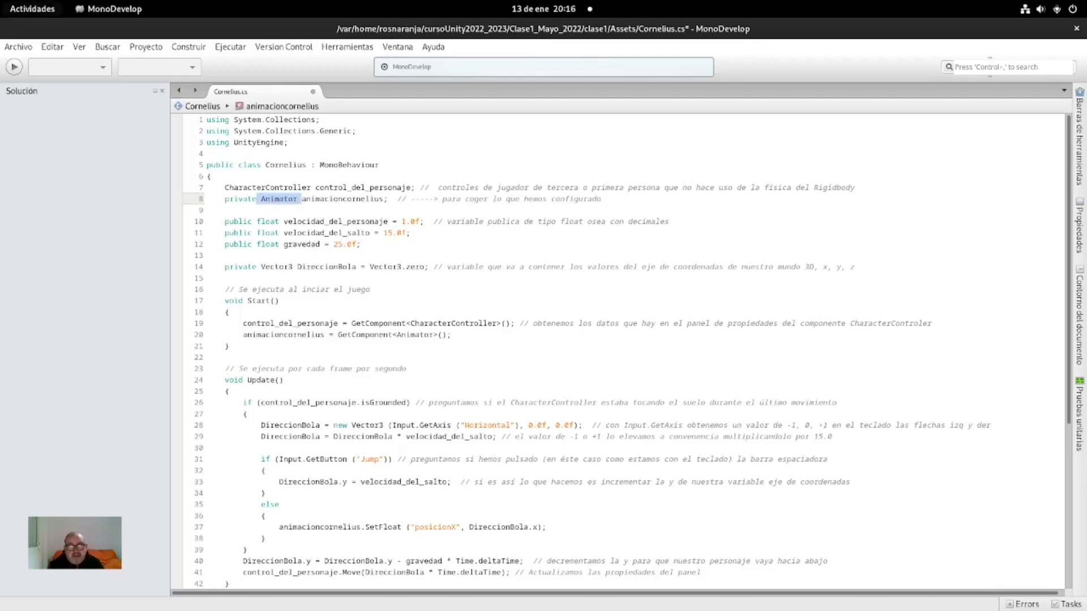
{"action": "mouse_move", "coordinate": [2, 2]}
{"action": "left_click", "coordinate": [542, 170]}
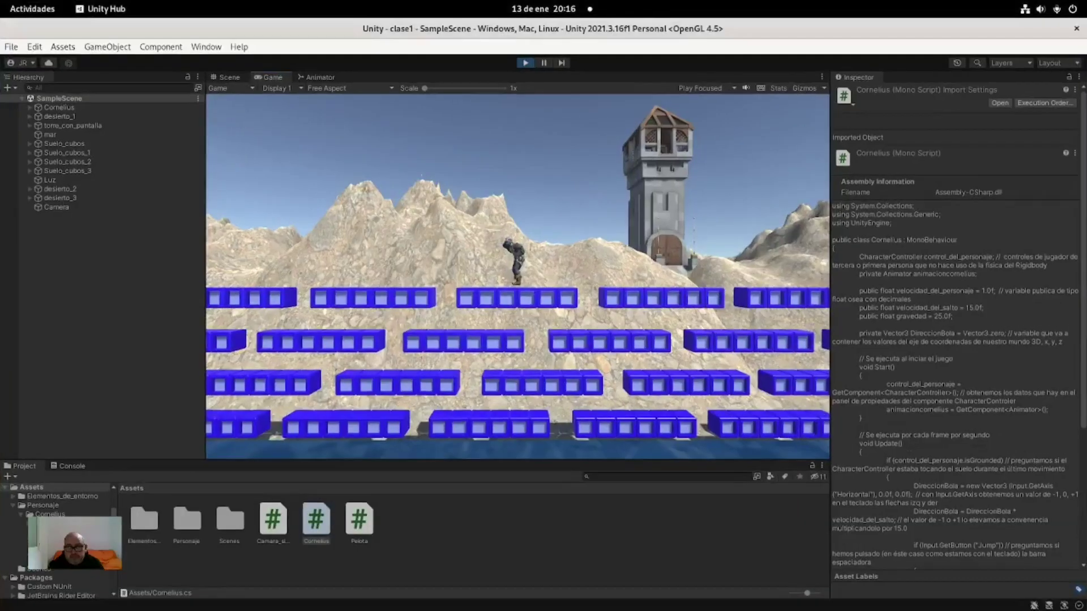
Select Cornelius, then open the Control personaje controller from Personaje > Cornelius > Animaciones.
{"action": "left_click", "coordinate": [59, 107]}
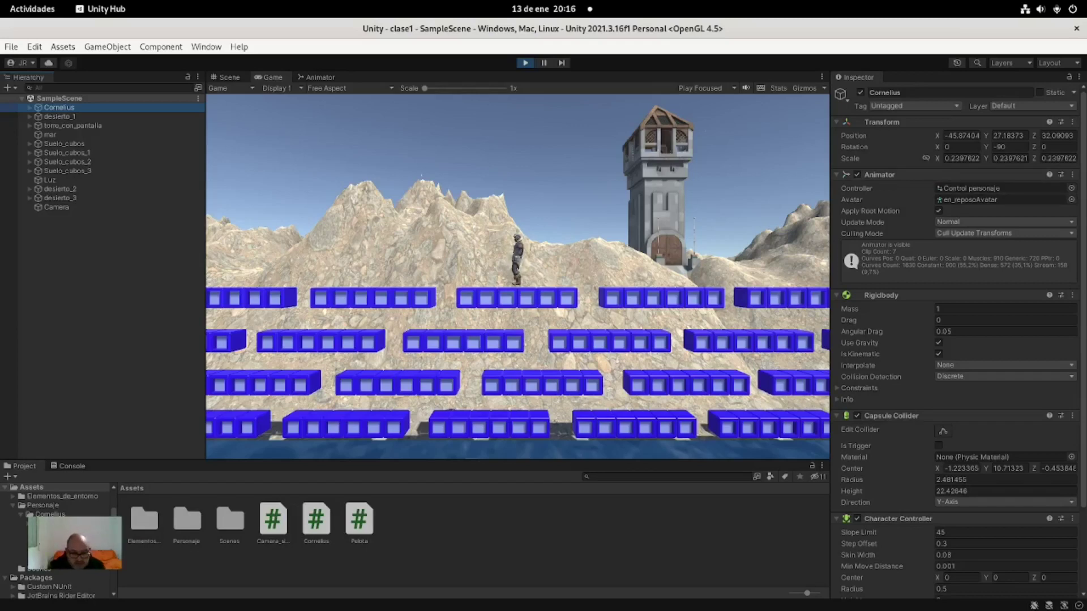
{"action": "double_click", "coordinate": [187, 520]}
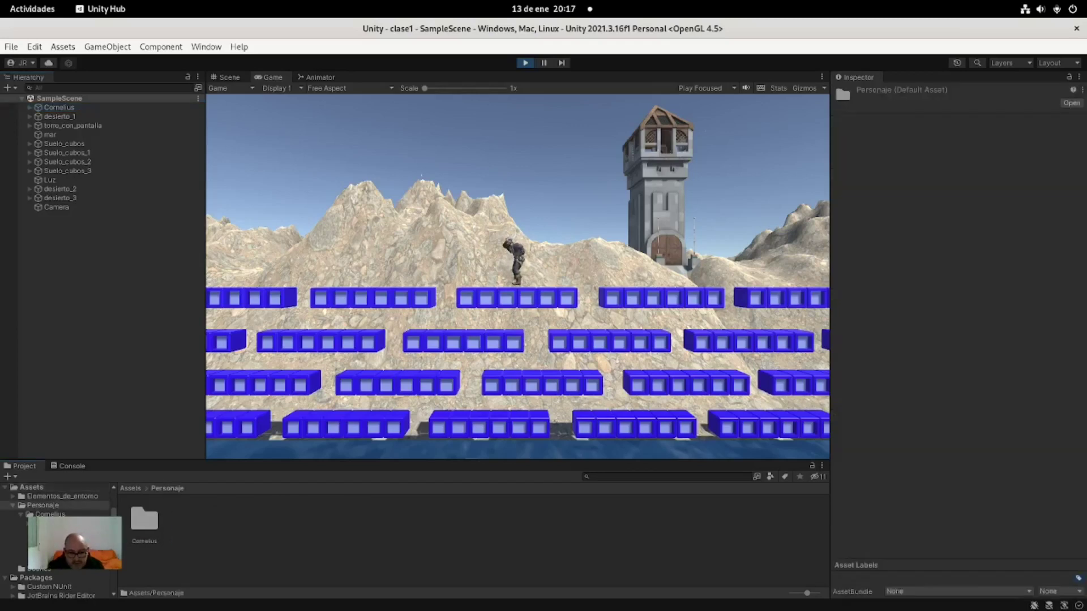
{"action": "double_click", "coordinate": [145, 520]}
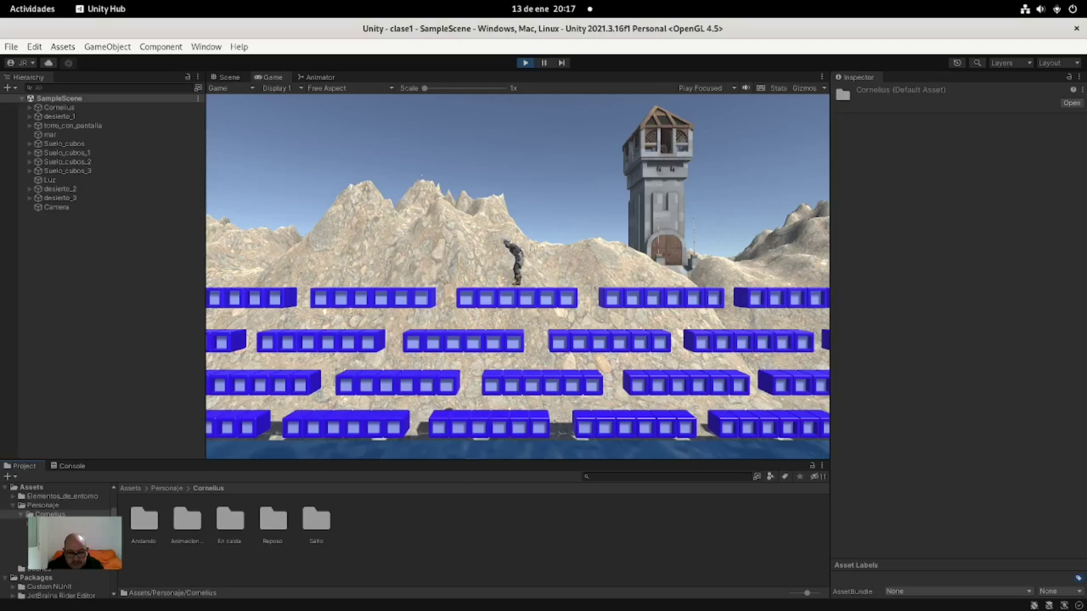
{"action": "double_click", "coordinate": [187, 520]}
{"action": "double_click", "coordinate": [230, 520]}
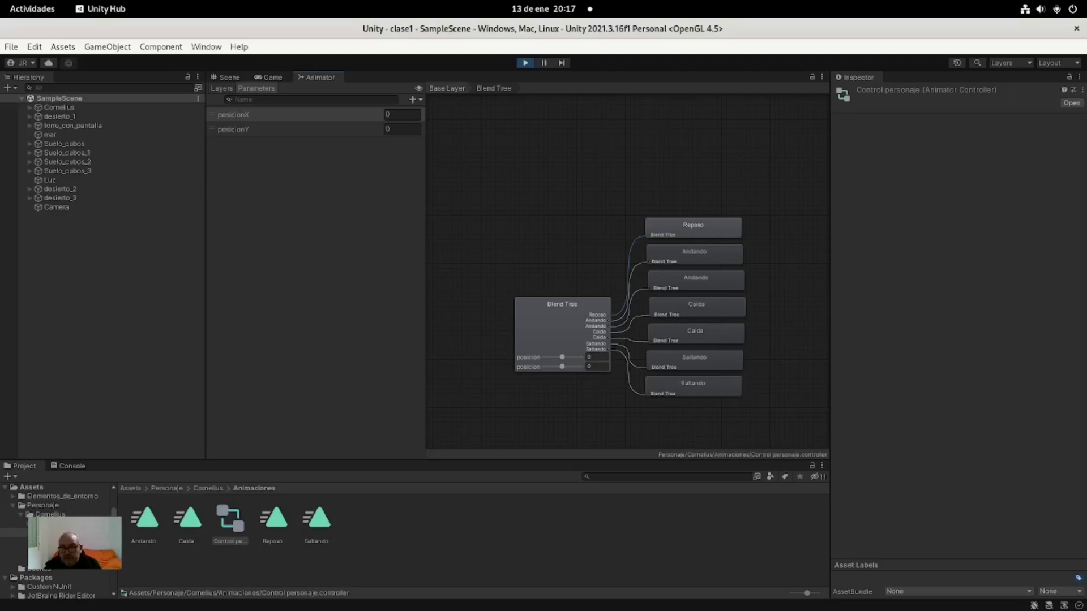
From Base Layer, inspect the Blend Tree's 2D Simple Directional settings using posicionX and posicionY.
{"action": "left_click", "coordinate": [446, 89]}
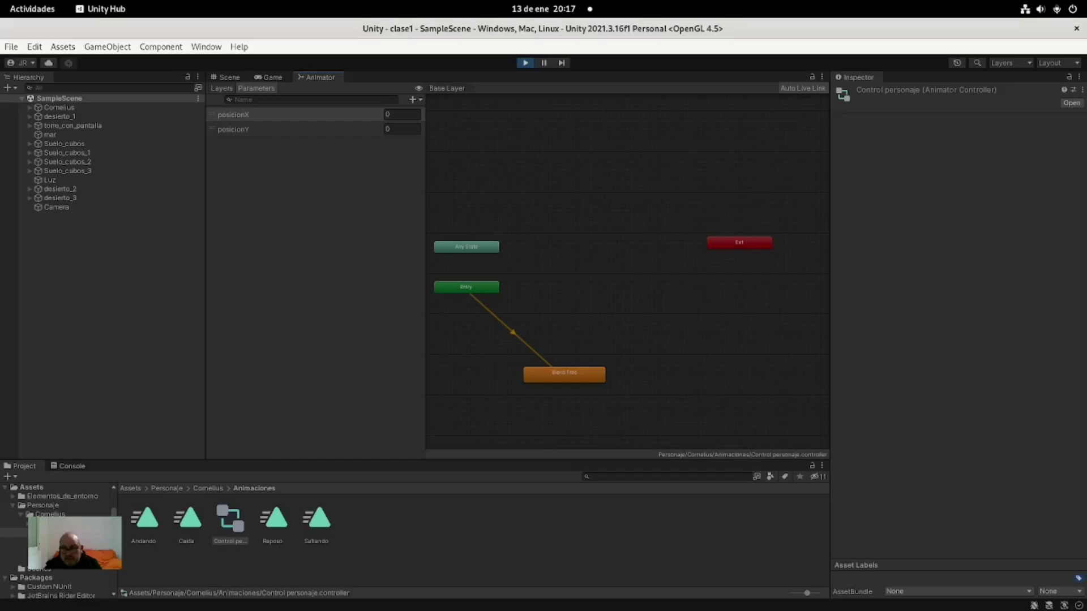
{"action": "double_click", "coordinate": [565, 375]}
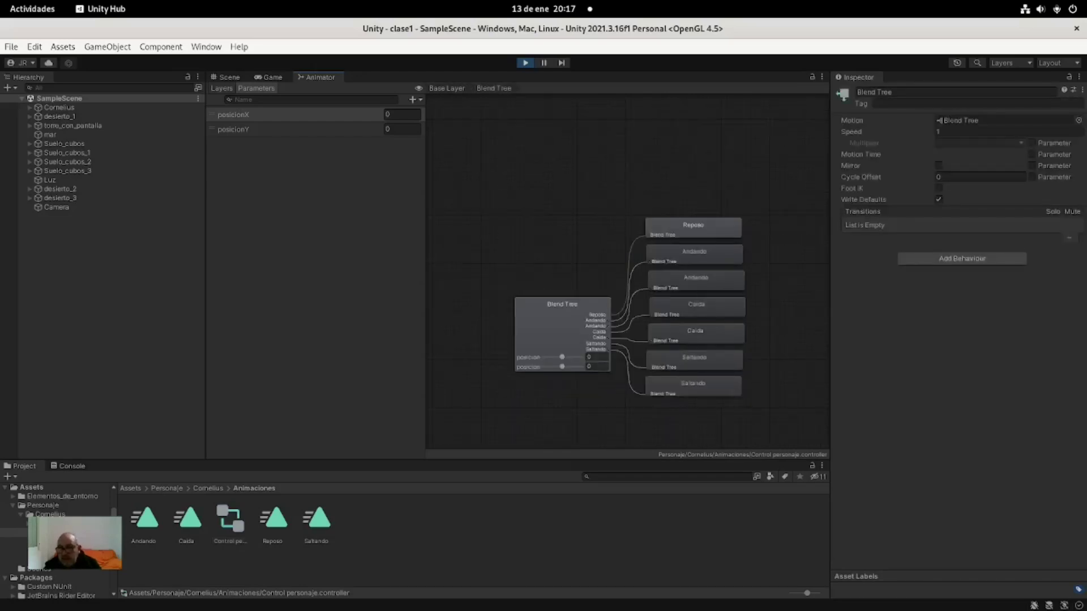
{"action": "left_click", "coordinate": [563, 334]}
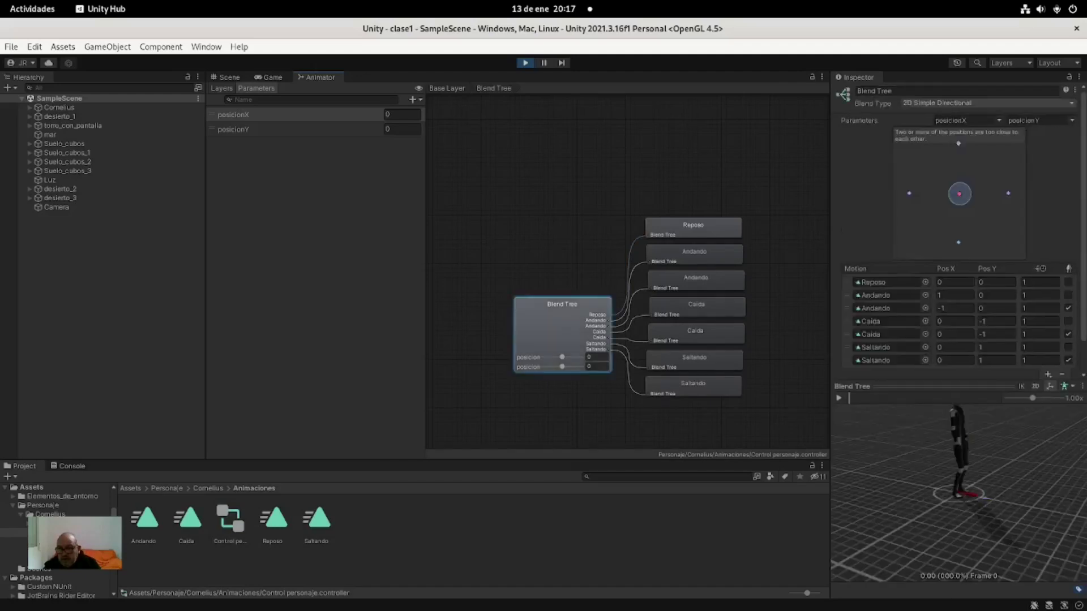
{"action": "scroll", "coordinate": [957, 226], "scroll_direction": "down", "scroll_amount": 1}
{"action": "scroll", "coordinate": [956, 226], "scroll_direction": "down", "scroll_amount": 1}
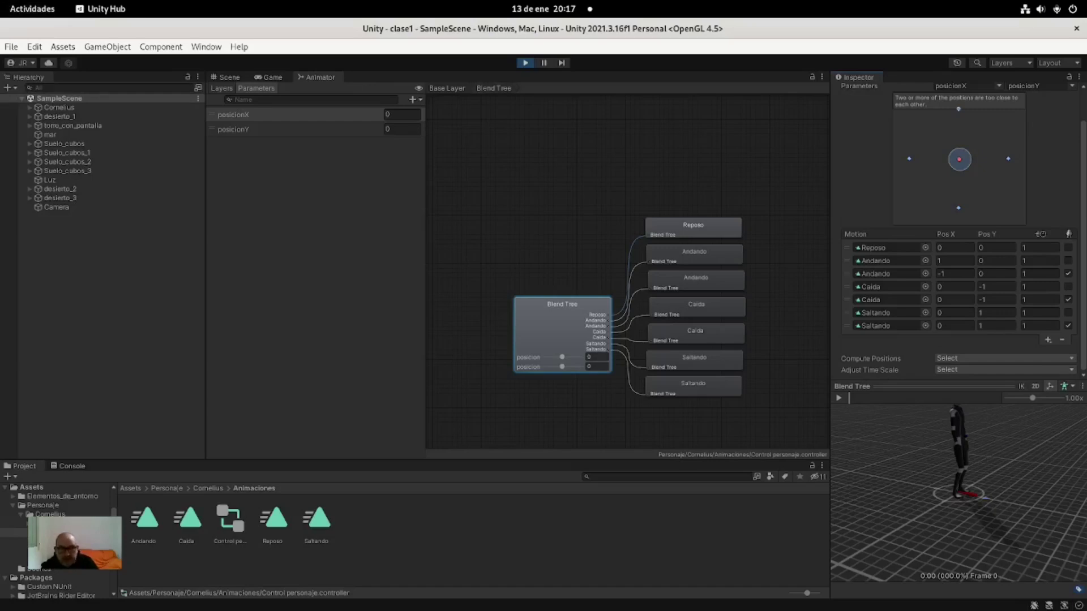
{"action": "left_click", "coordinate": [29, 8]}
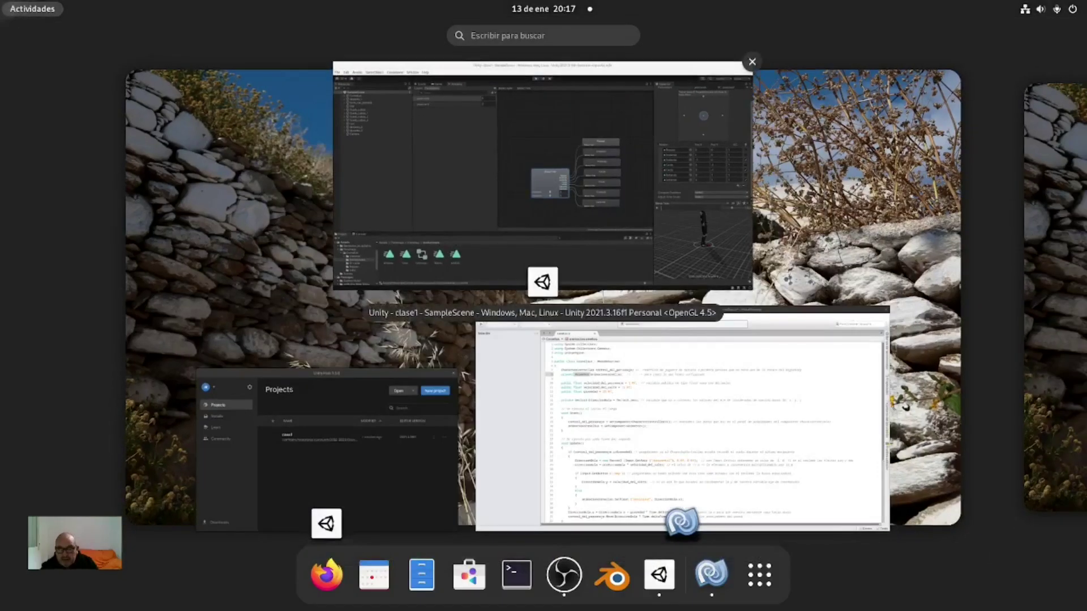
Append '// -----> obtenemos los datos de Animator' to line 20's GetComponent<Animator>() call.
{"action": "left_click", "coordinate": [680, 425]}
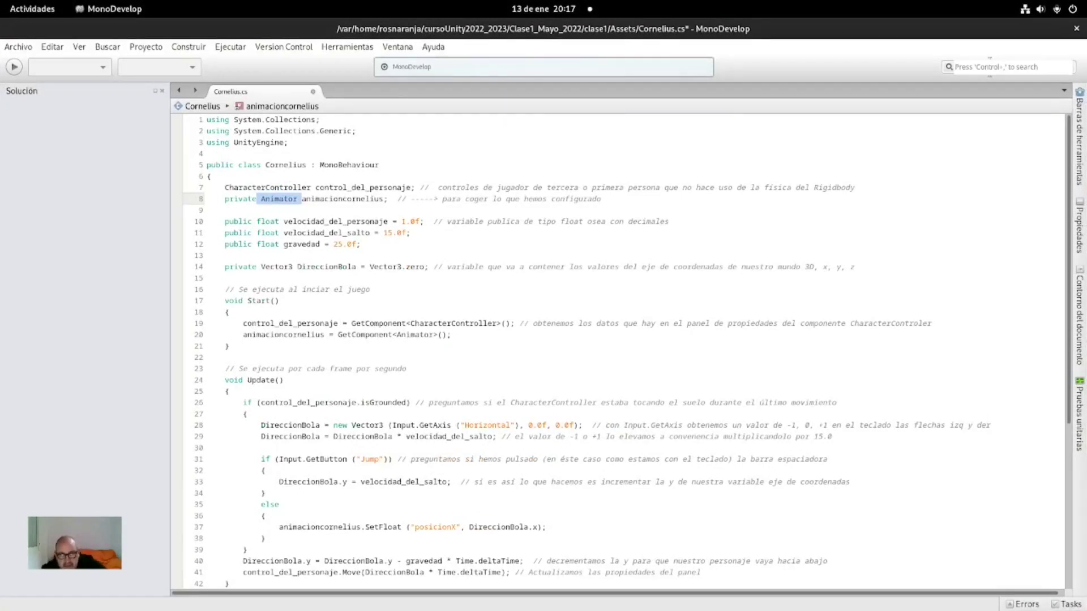
{"action": "left_click", "coordinate": [226, 210]}
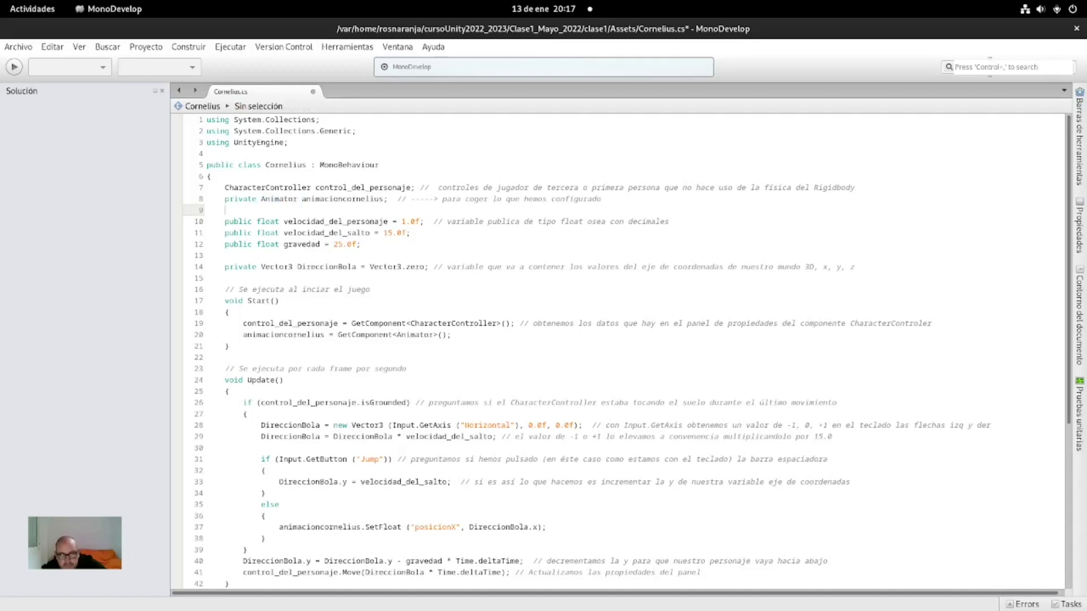
{"action": "mouse_move", "coordinate": [327, 267]}
{"action": "left_click", "coordinate": [456, 334]}
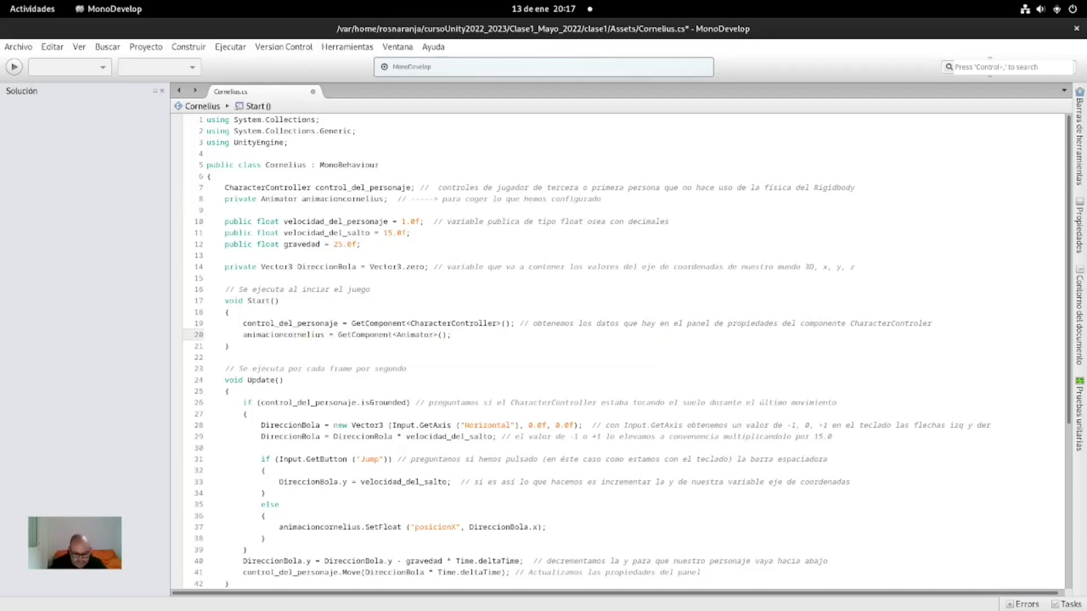
{"action": "type", "text": "// "}
{"action": "type", "text": "----->"}
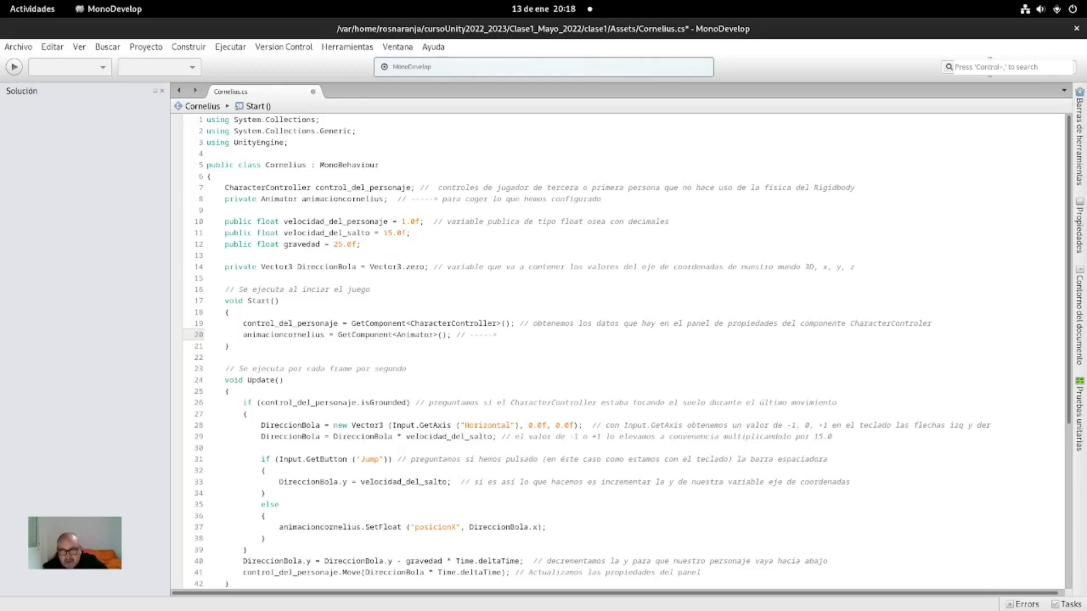
{"action": "mouse_move", "coordinate": [361, 334]}
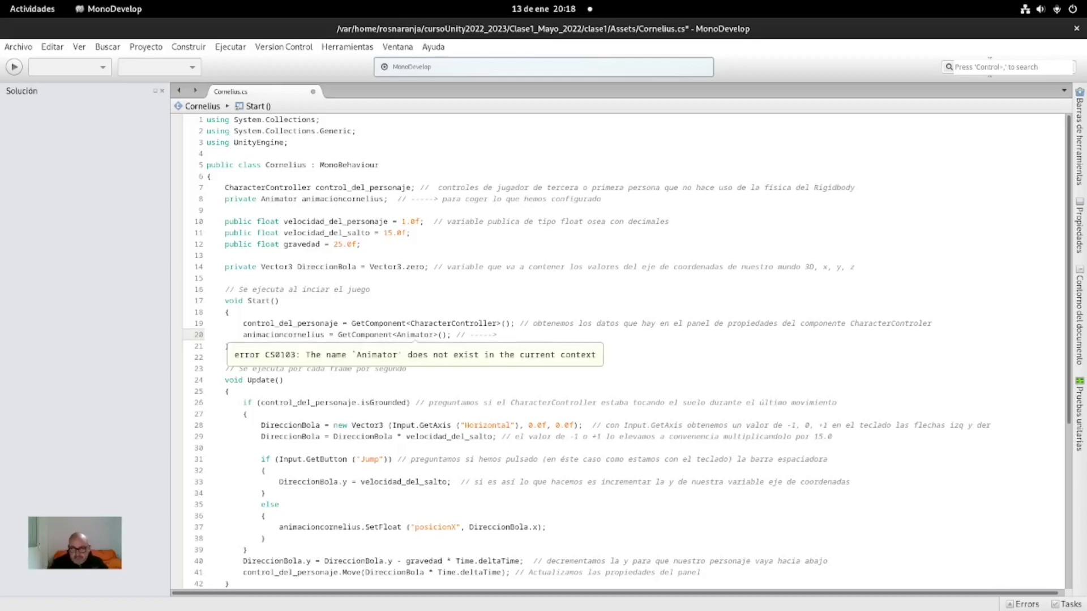
{"action": "type", "text": " guardamos"}
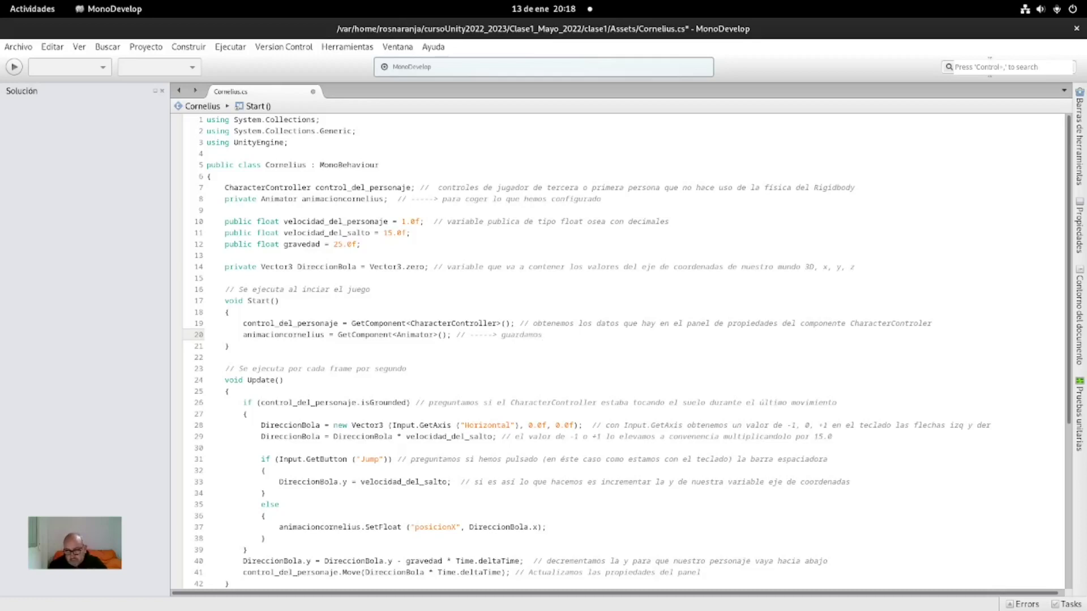
{"action": "type", "text": " an"}
{"action": "key", "text": "BackSpace"}
{"action": "key", "text": "BackSpace"}
{"action": "key", "text": "BackSpace"}
{"action": "type", "text": "os"}
{"action": "key", "text": "BackSpace"}
{"action": "key", "text": "BackSpace"}
{"action": "key", "text": "BackSpace"}
{"action": "key", "text": "BackSpace"}
{"action": "key", "text": "BackSpace"}
{"action": "key", "text": "BackSpace"}
{"action": "key", "text": "BackSpace"}
{"action": "key", "text": "BackSpace"}
{"action": "key", "text": "BackSpace"}
{"action": "key", "text": "BackSpace"}
{"action": "key", "text": "BackSpace"}
{"action": "key", "text": "BackSpace"}
{"action": "key", "text": "BackSpace"}
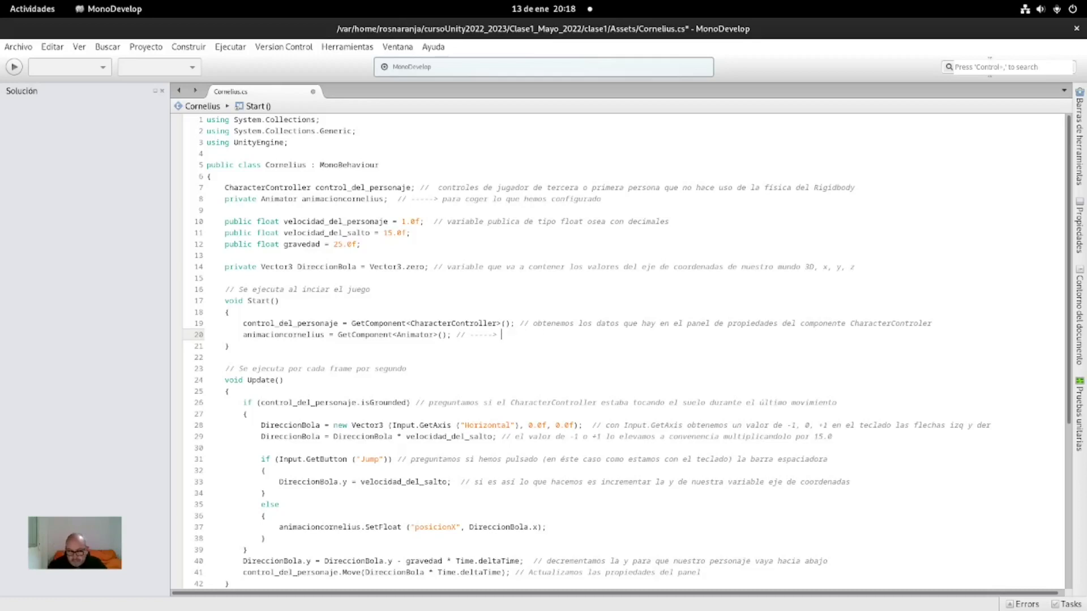
{"action": "type", "text": "obtenemos los datos de Ani"}
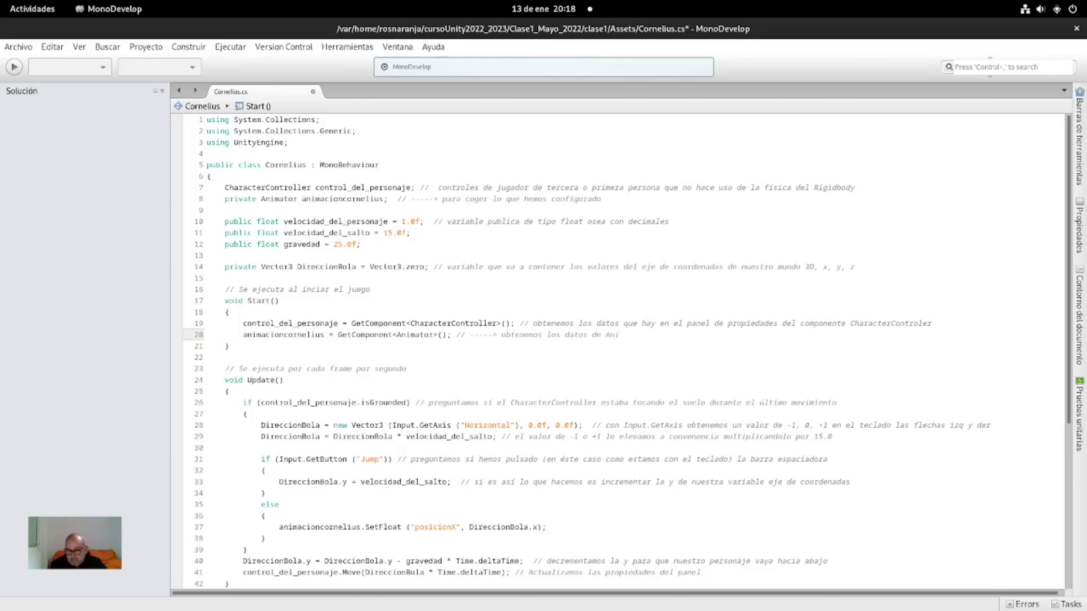
{"action": "type", "text": "mator"}
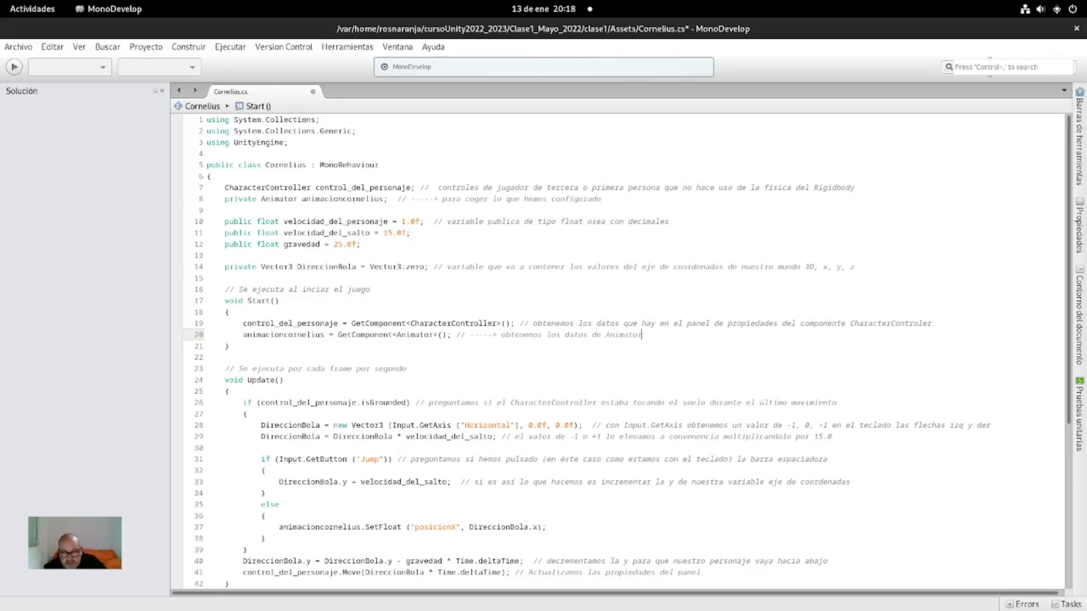
{"action": "scroll", "coordinate": [627, 351], "scroll_direction": "down", "scroll_amount": 2}
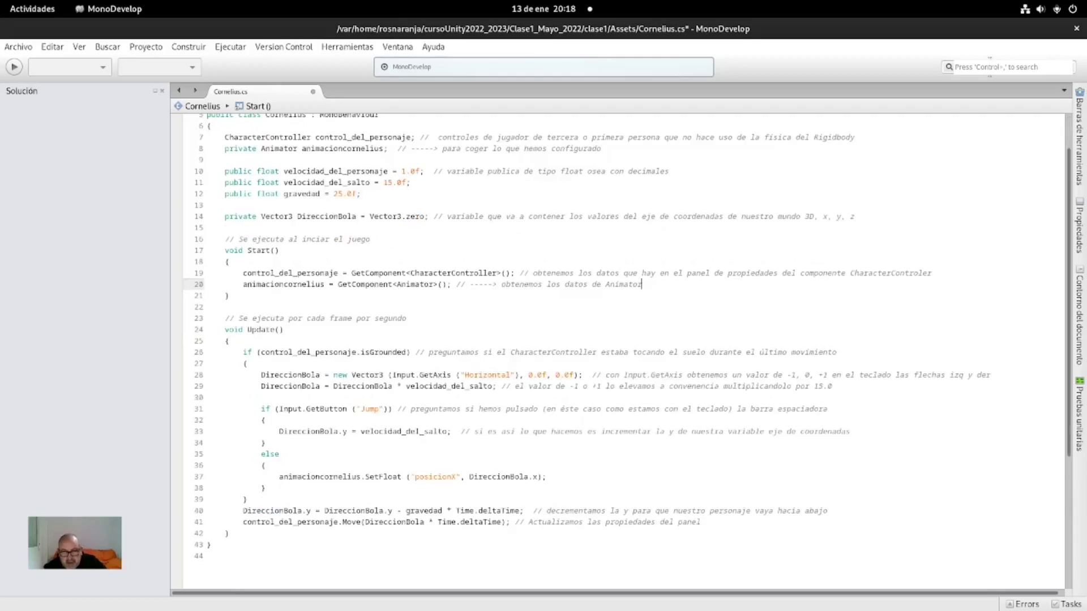
{"action": "scroll", "coordinate": [622, 351], "scroll_direction": "down", "scroll_amount": 2}
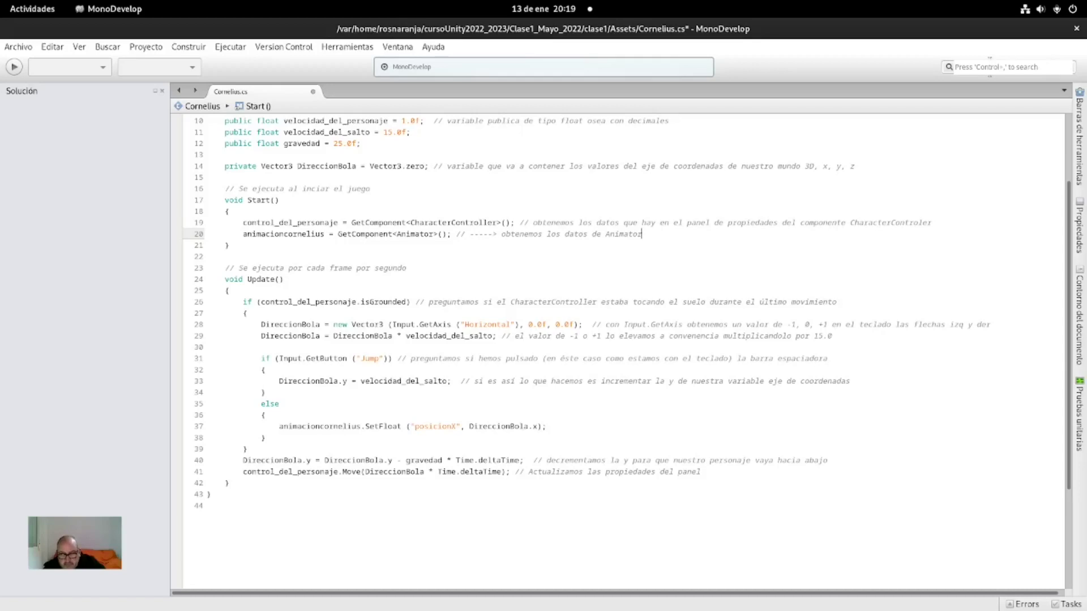
{"action": "left_click_drag", "start_coordinate": [261, 404], "coordinate": [266, 438]}
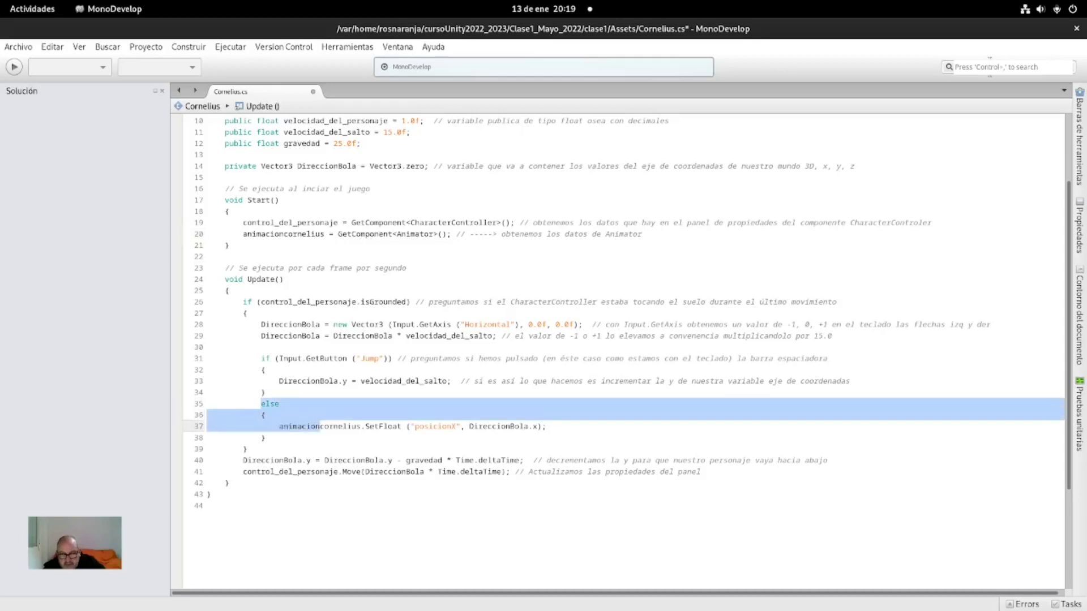
{"action": "left_click", "coordinate": [339, 381]}
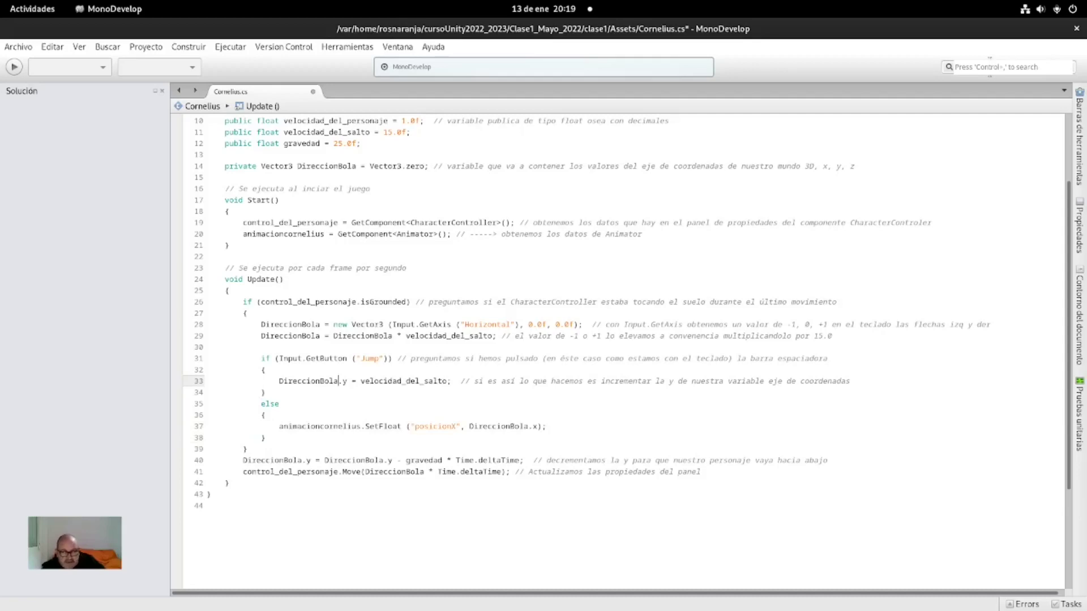
{"action": "mouse_move", "coordinate": [338, 381]}
{"action": "left_click_drag", "start_coordinate": [258, 302], "coordinate": [406, 302]}
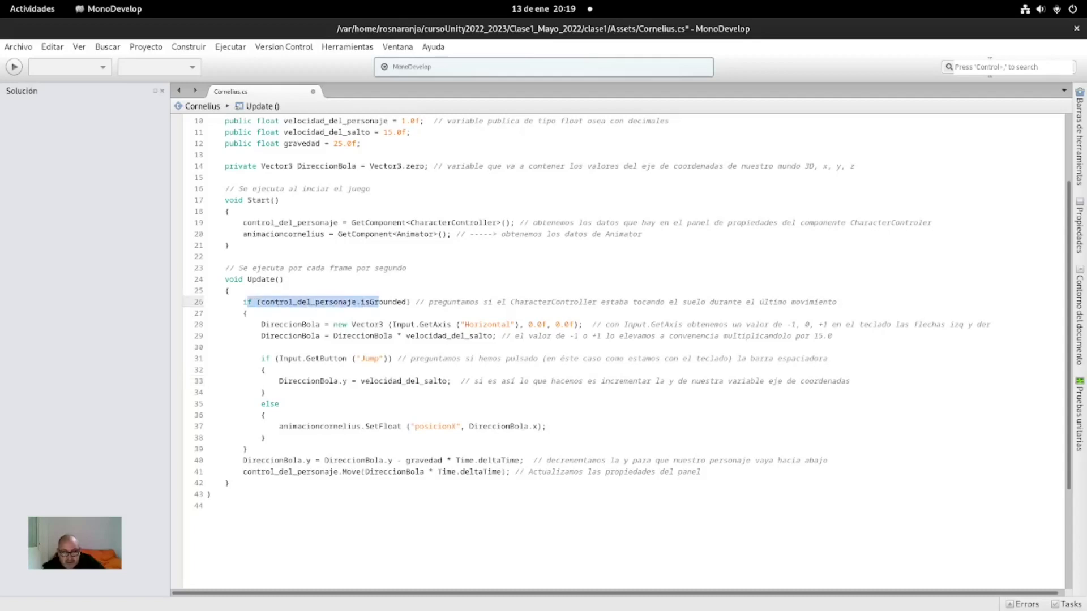
{"action": "left_click", "coordinate": [261, 313]}
{"action": "left_click", "coordinate": [333, 325]}
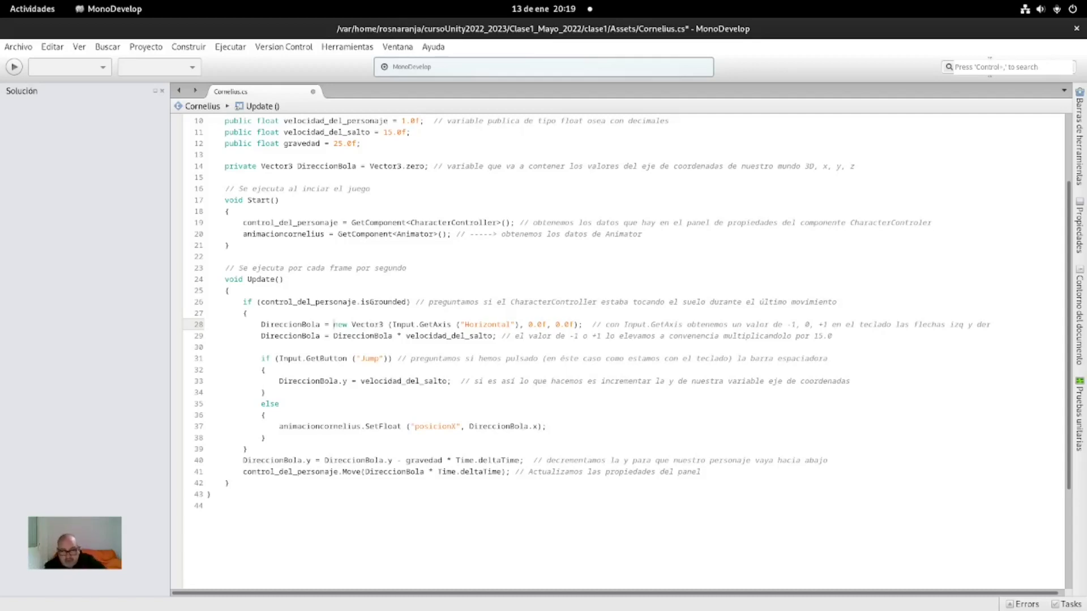
{"action": "mouse_move", "coordinate": [291, 337]}
{"action": "left_click", "coordinate": [415, 427]}
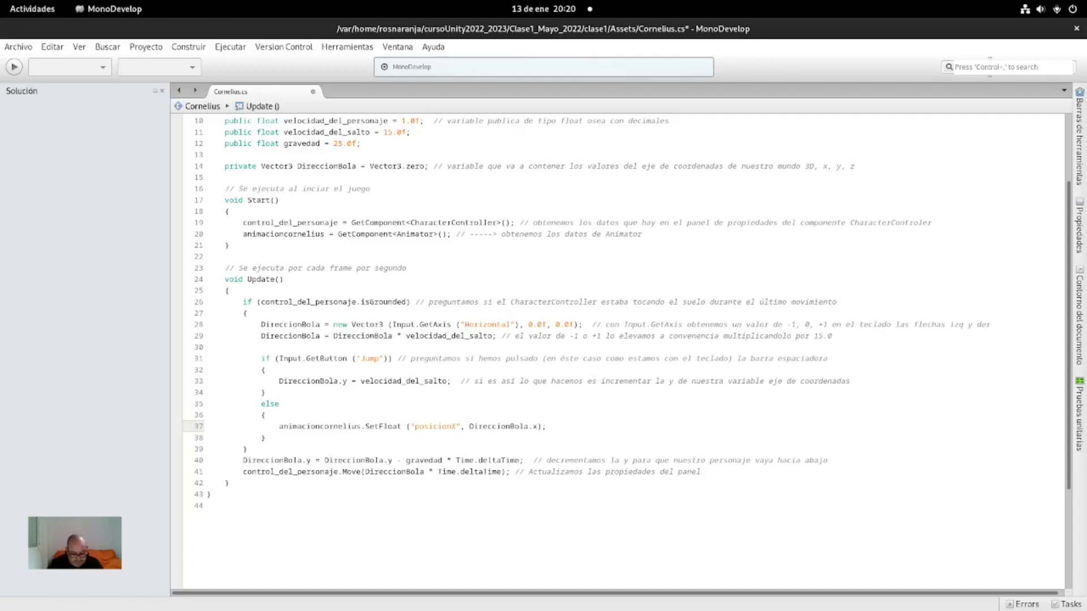
{"action": "type", "text": " // "}
{"action": "type", "text": "-----"}
{"action": "type", "text": "> "}
{"action": "type", "text": "Mo"}
{"action": "type", "text": "dificamos"}
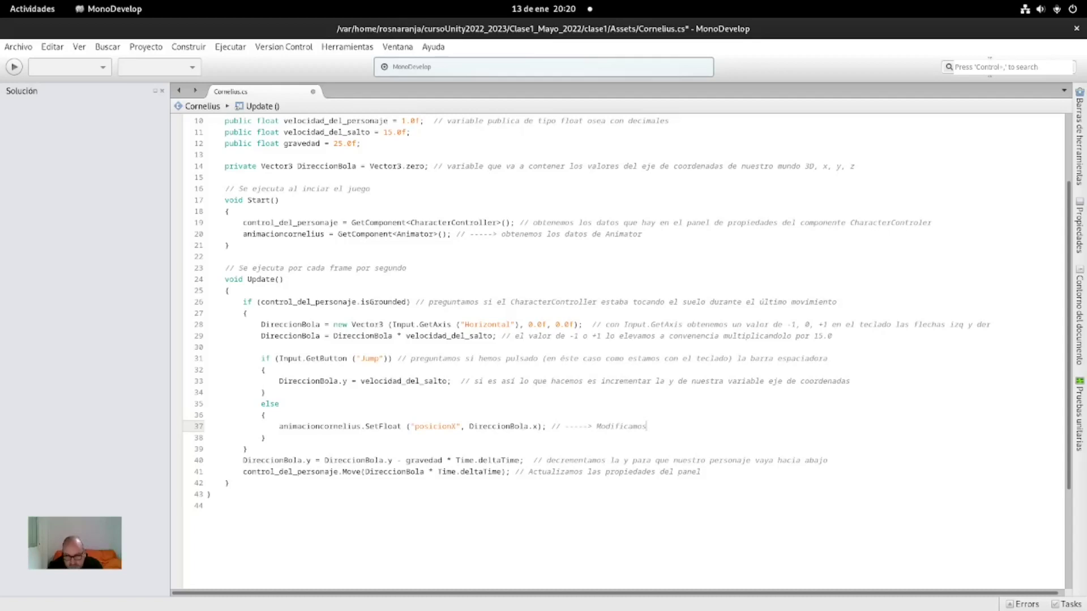
{"action": "key", "text": "shift+Right"}
{"action": "key", "text": "shift+Right"}
{"action": "key", "text": "shift+Right"}
{"action": "key", "text": "shift+Right"}
{"action": "key", "text": "shift+Right"}
{"action": "key", "text": "shift+Right"}
{"action": "key", "text": "shift+Right"}
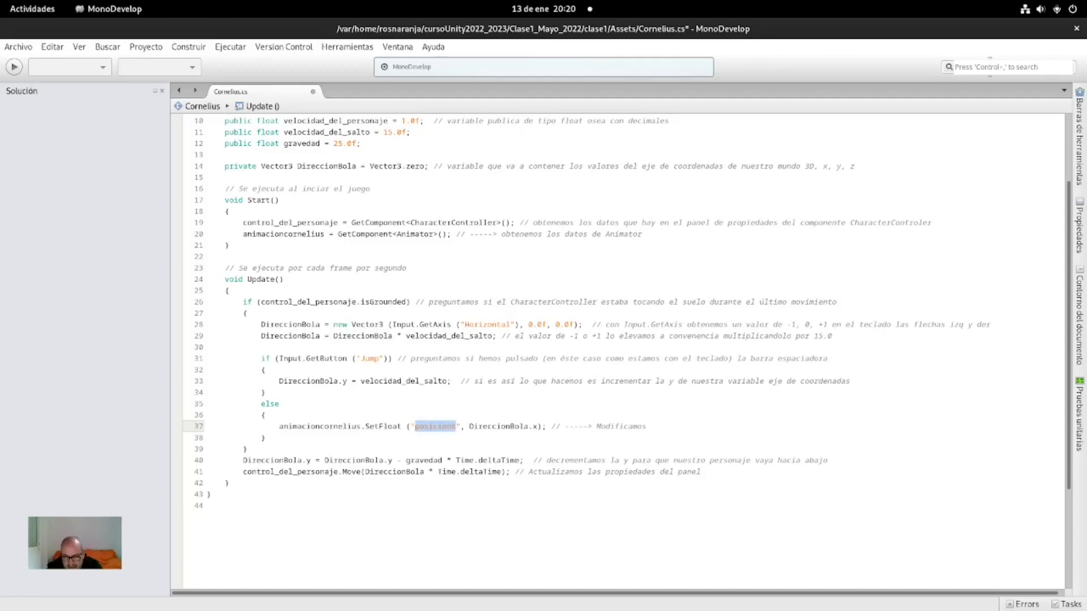
{"action": "mouse_move", "coordinate": [404, 383]}
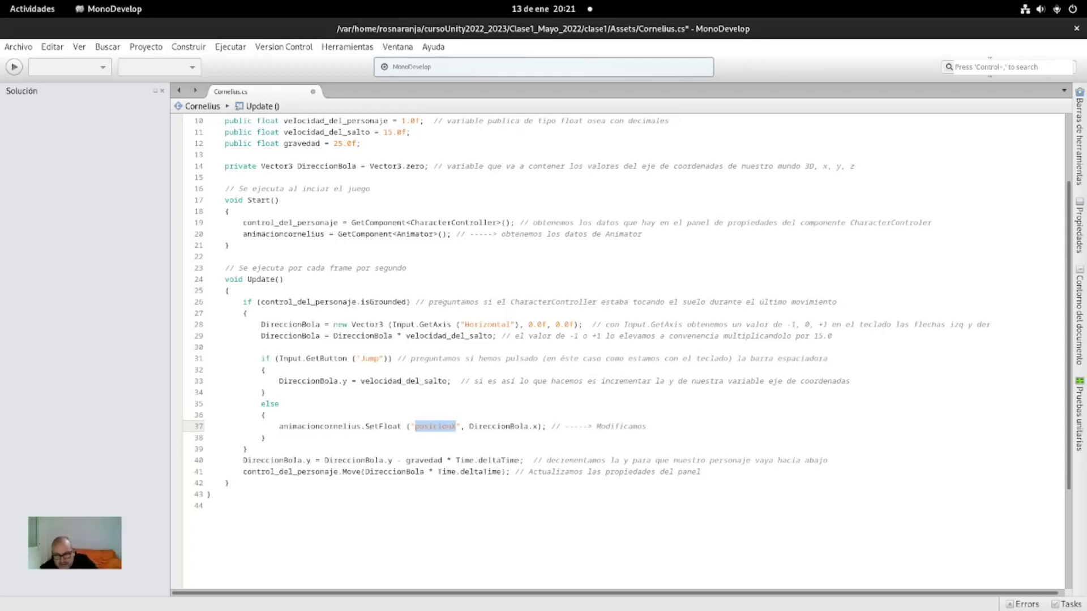
{"action": "scroll", "coordinate": [623, 351], "scroll_direction": "up", "scroll_amount": 3}
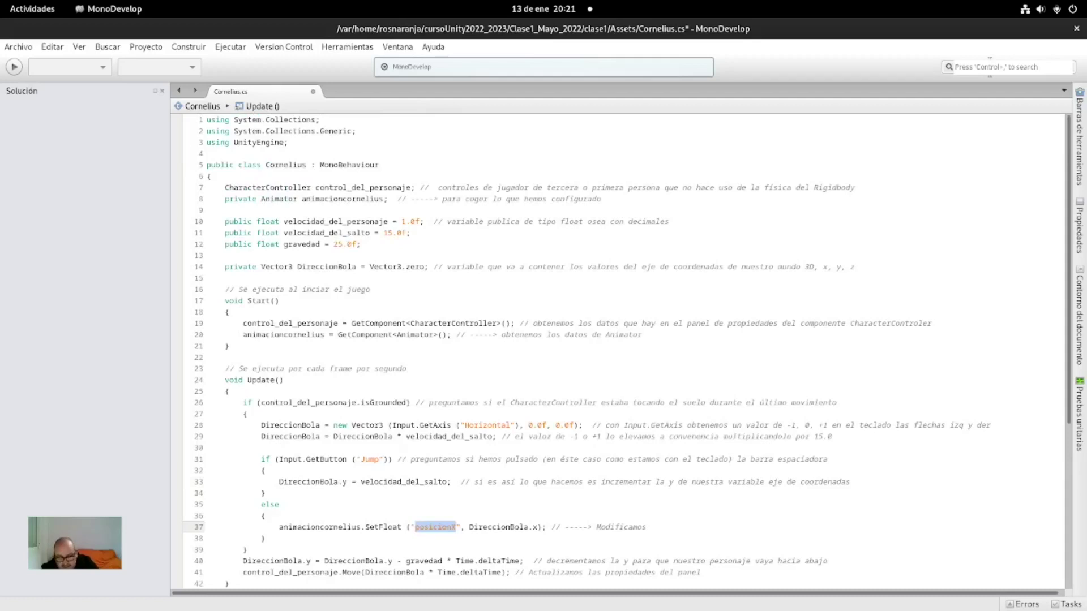
{"action": "left_click", "coordinate": [300, 426]}
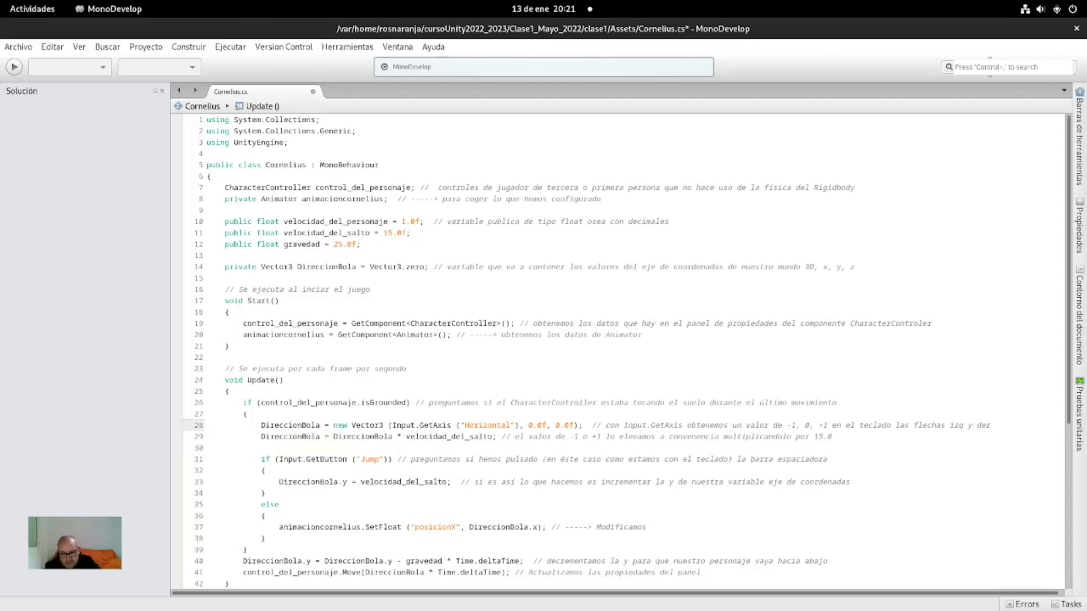
{"action": "mouse_move", "coordinate": [341, 425]}
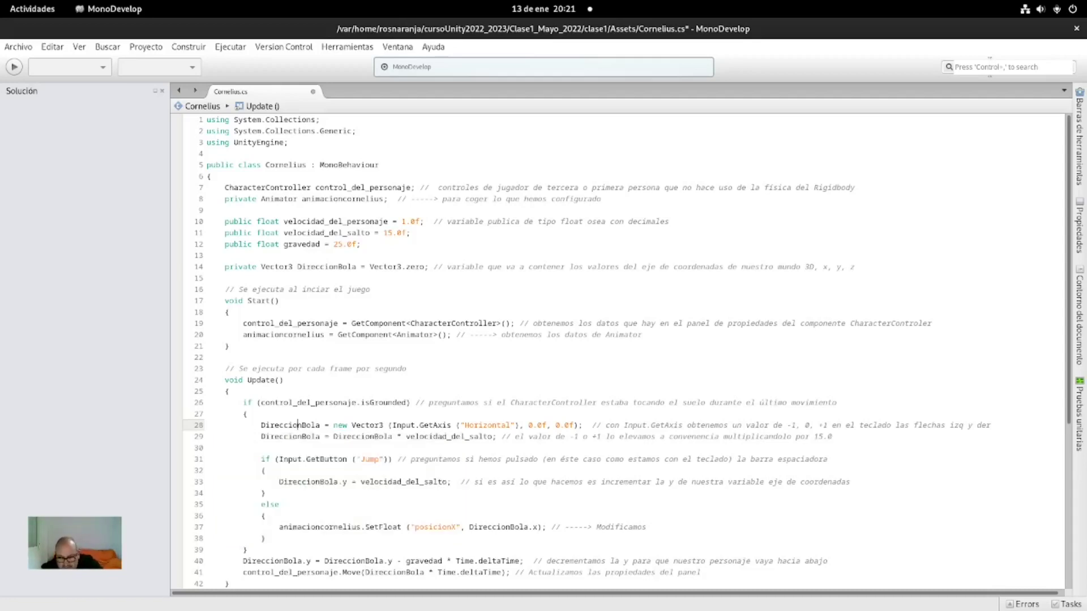
{"action": "scroll", "coordinate": [447, 437], "scroll_direction": "down", "scroll_amount": 2}
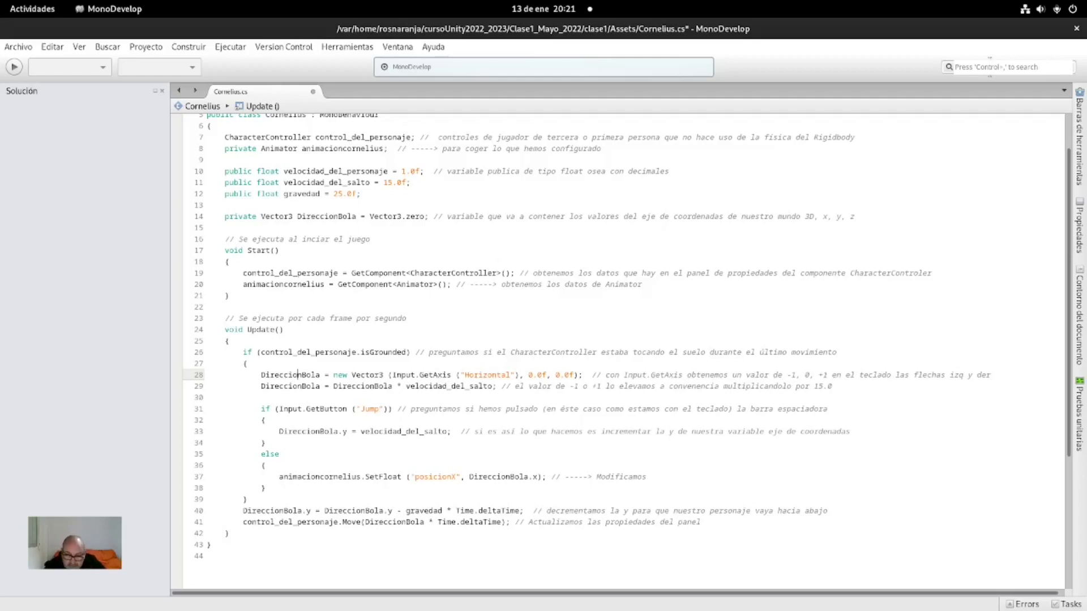
{"action": "scroll", "coordinate": [622, 351], "scroll_direction": "down", "scroll_amount": 2}
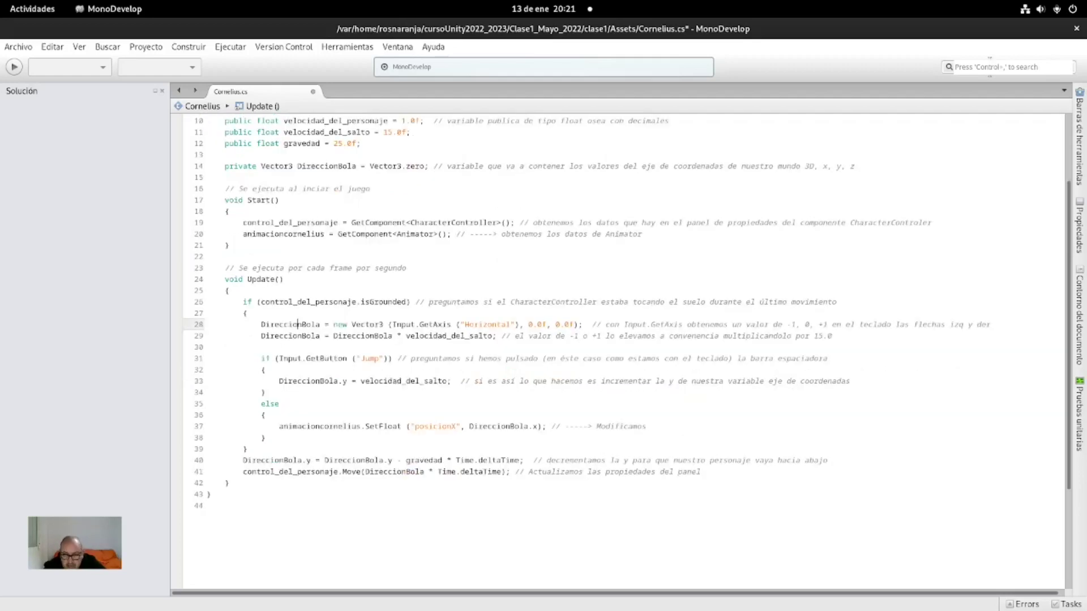
Reword the line 37 comment to 'Mandamos información de la coordenada x del personaje Cornelius' and select its arrow.
{"action": "left_click", "coordinate": [646, 427]}
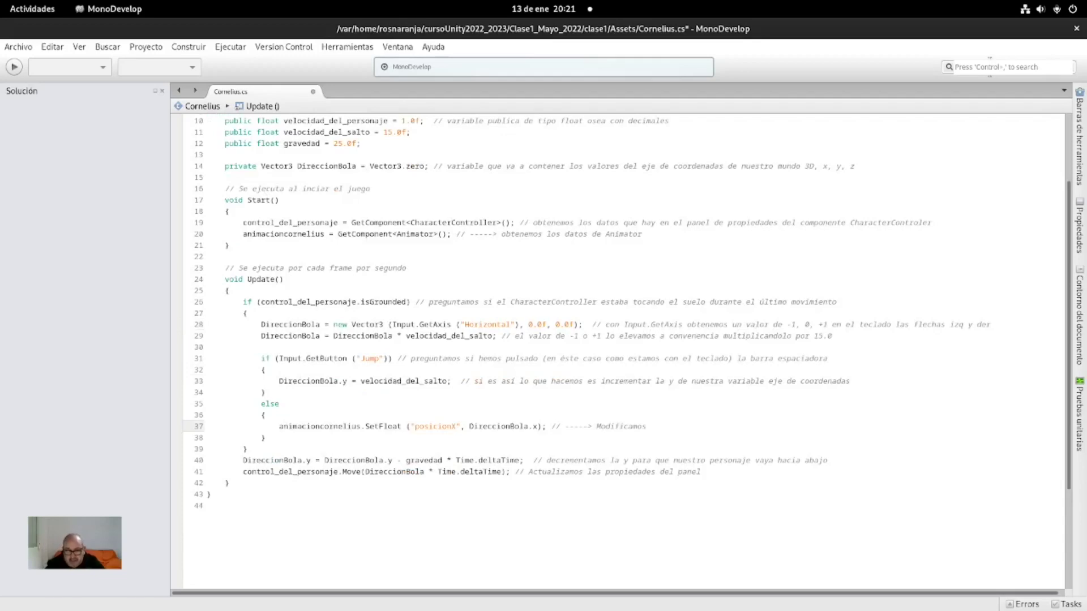
{"action": "key", "text": "BackSpace"}
{"action": "key", "text": "BackSpace"}
{"action": "key", "text": "BackSpace"}
{"action": "key", "text": "BackSpace"}
{"action": "key", "text": "BackSpace"}
{"action": "key", "text": "BackSpace"}
{"action": "key", "text": "BackSpace"}
{"action": "key", "text": "BackSpace"}
{"action": "key", "text": "BackSpace"}
{"action": "key", "text": "BackSpace"}
{"action": "type", "text": "andamos informaci"}
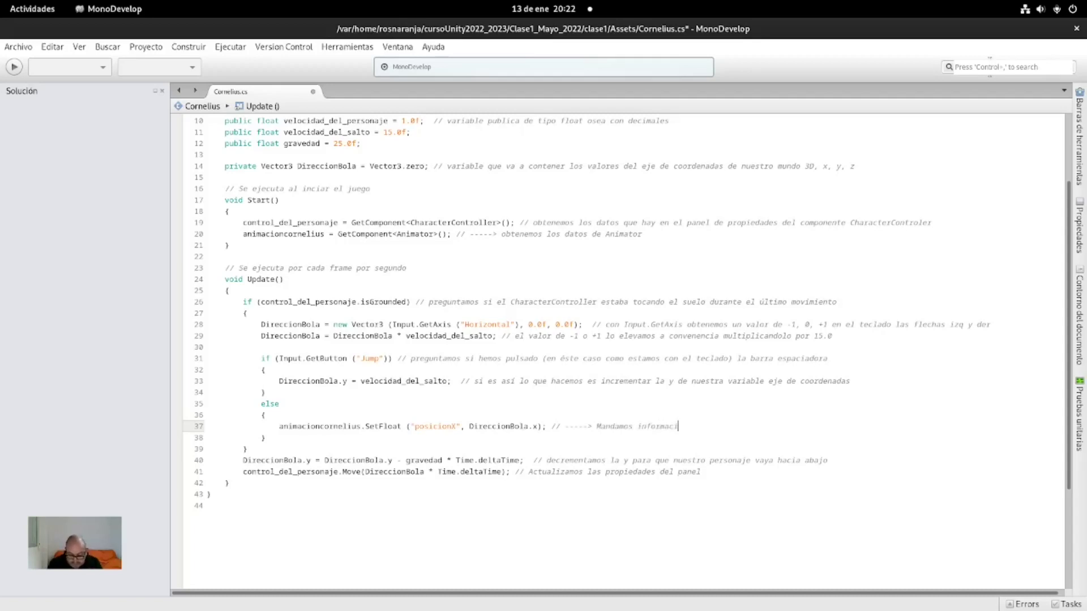
{"action": "type", "text": "ón de la coordenada x"}
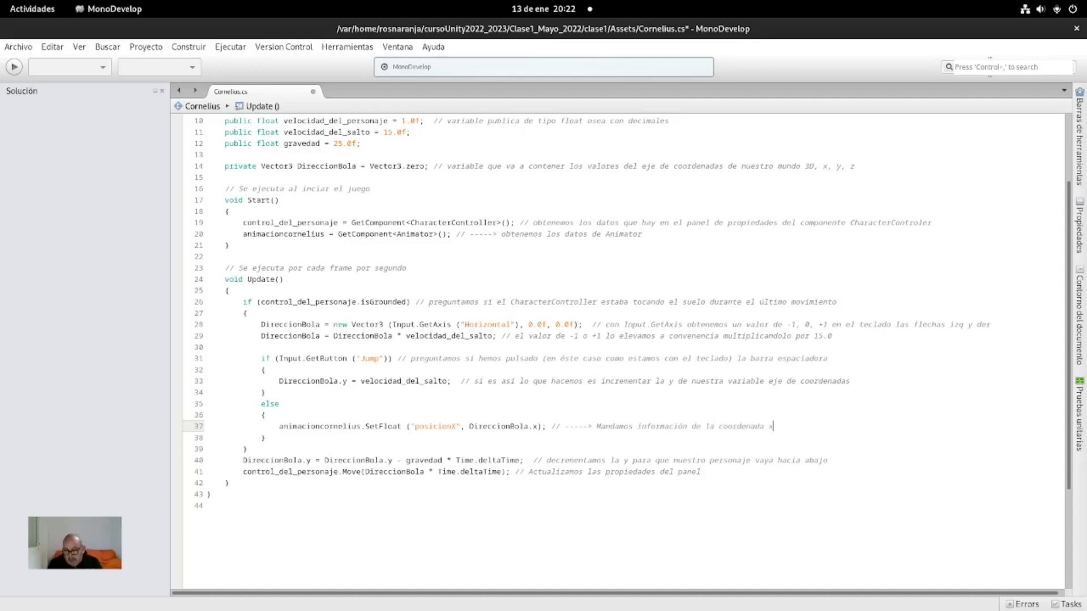
{"action": "type", "text": " del personaje "}
{"action": "type", "text": "C"}
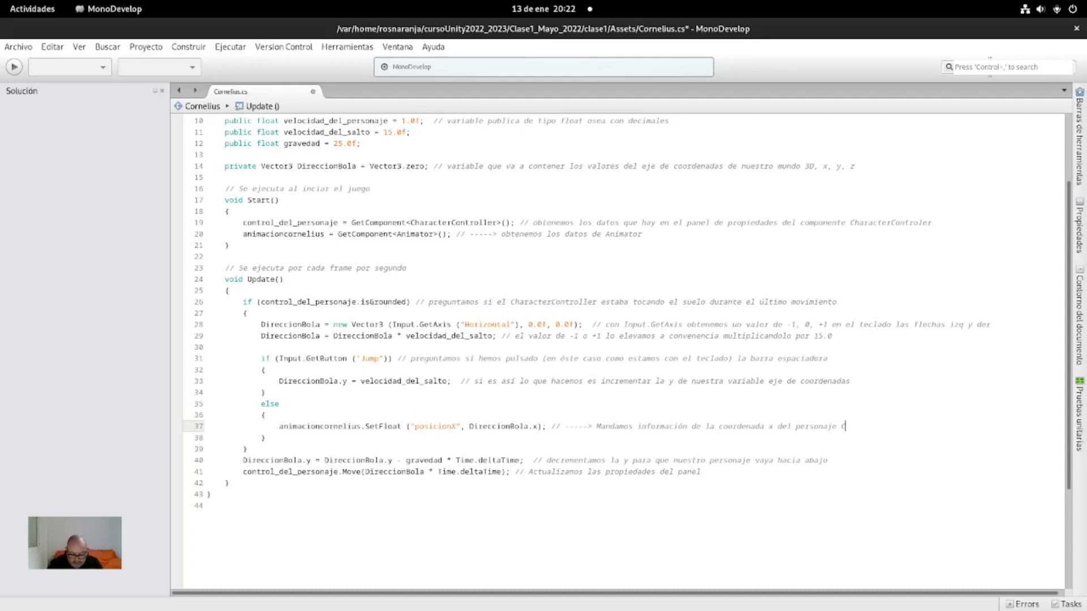
{"action": "type", "text": "ornelius"}
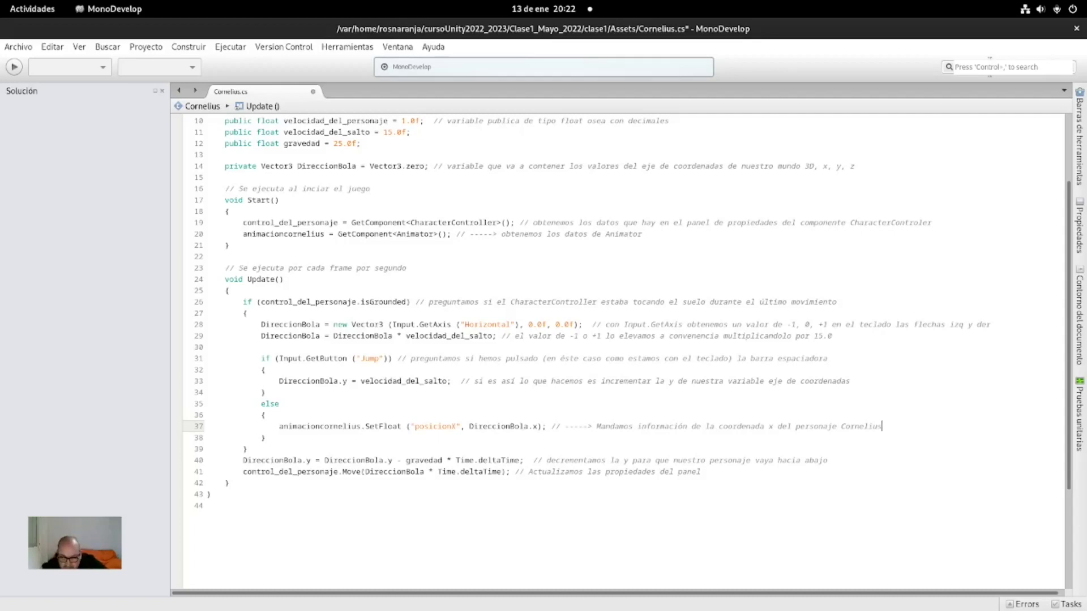
{"action": "left_click", "coordinate": [266, 460]}
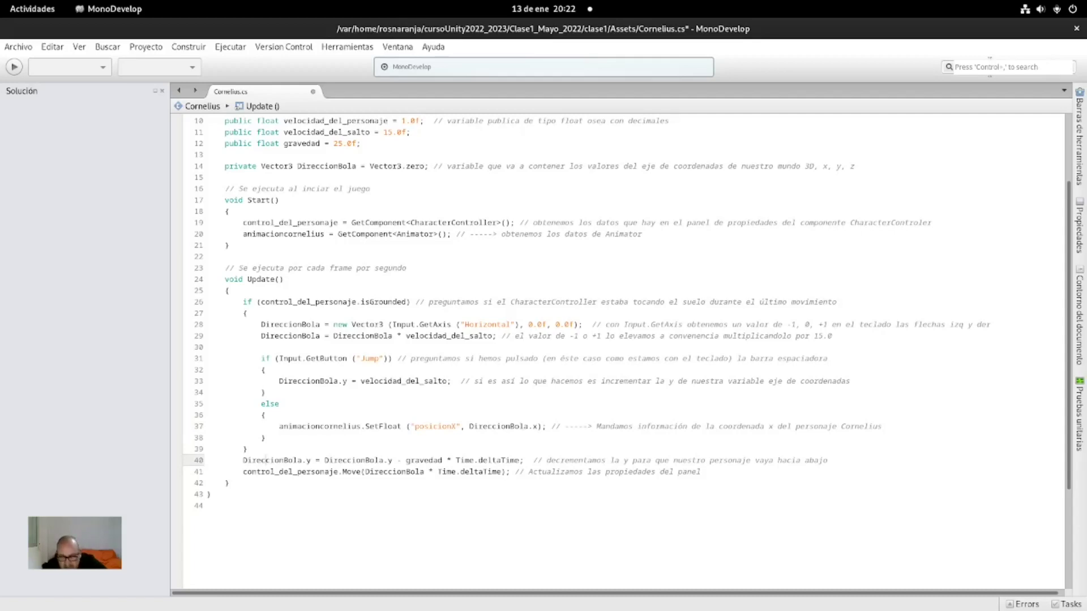
{"action": "left_click", "coordinate": [592, 427]}
{"action": "left_click_drag", "start_coordinate": [565, 426], "coordinate": [596, 426]}
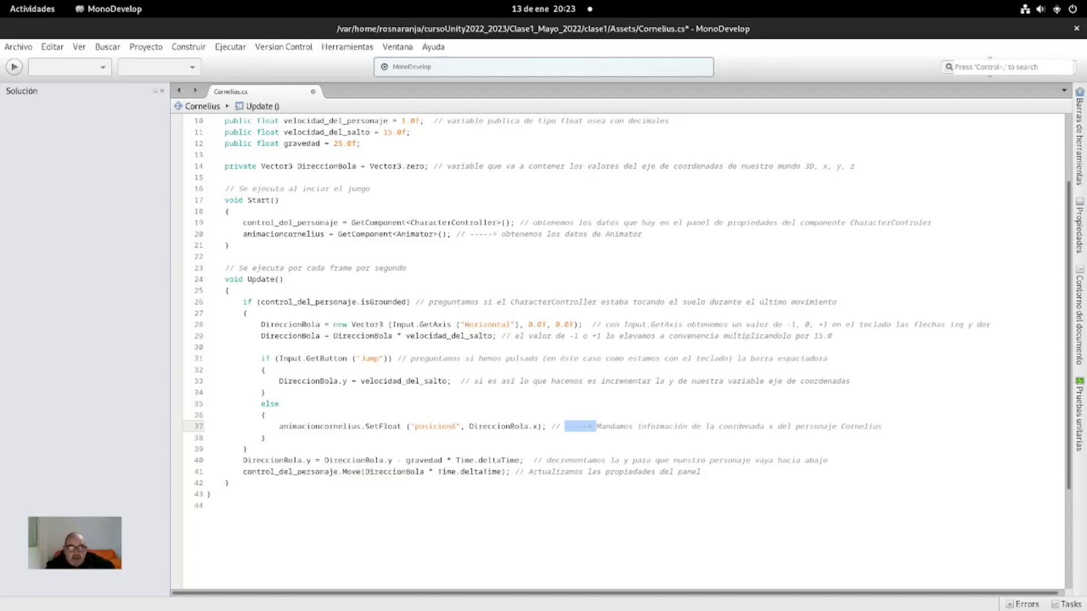
Save all files in MonoDevelop with Archivo > Guardar todo and return to Unity.
{"action": "left_click", "coordinate": [18, 46]}
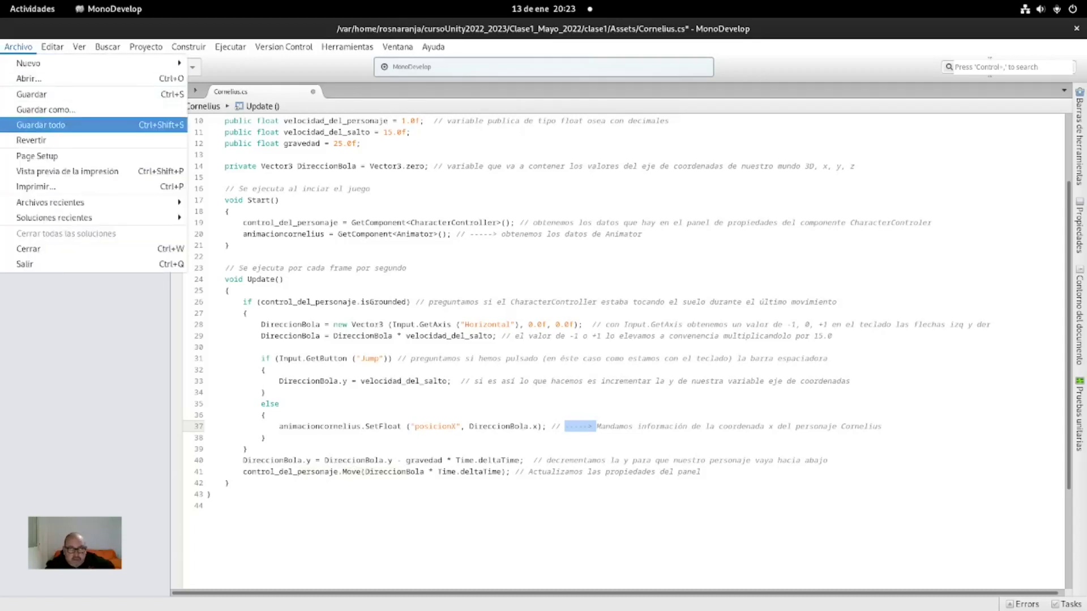
{"action": "left_click", "coordinate": [41, 124]}
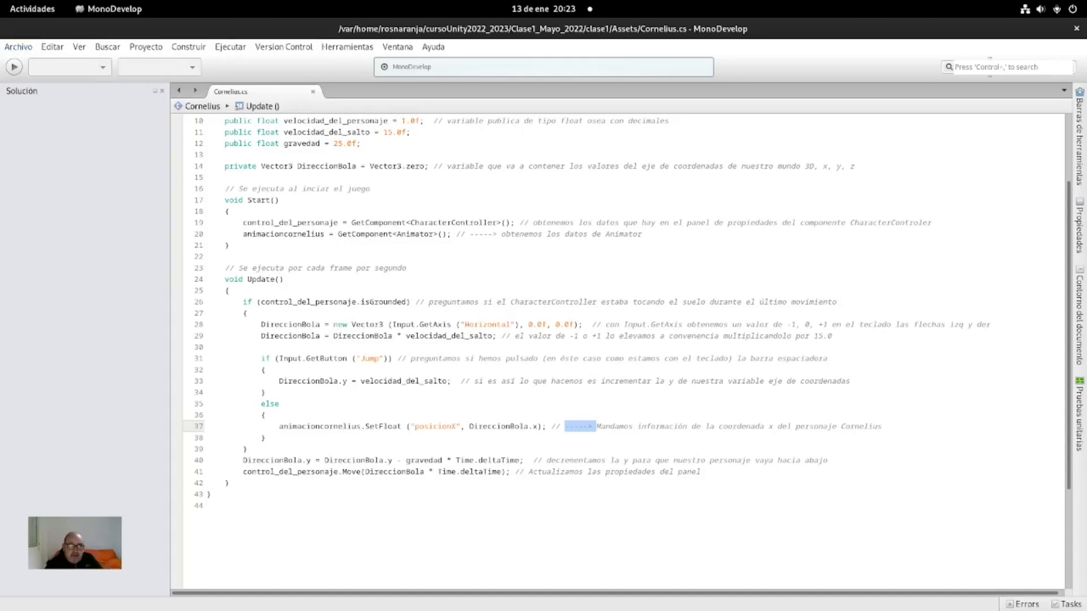
{"action": "mouse_move", "coordinate": [2, 1]}
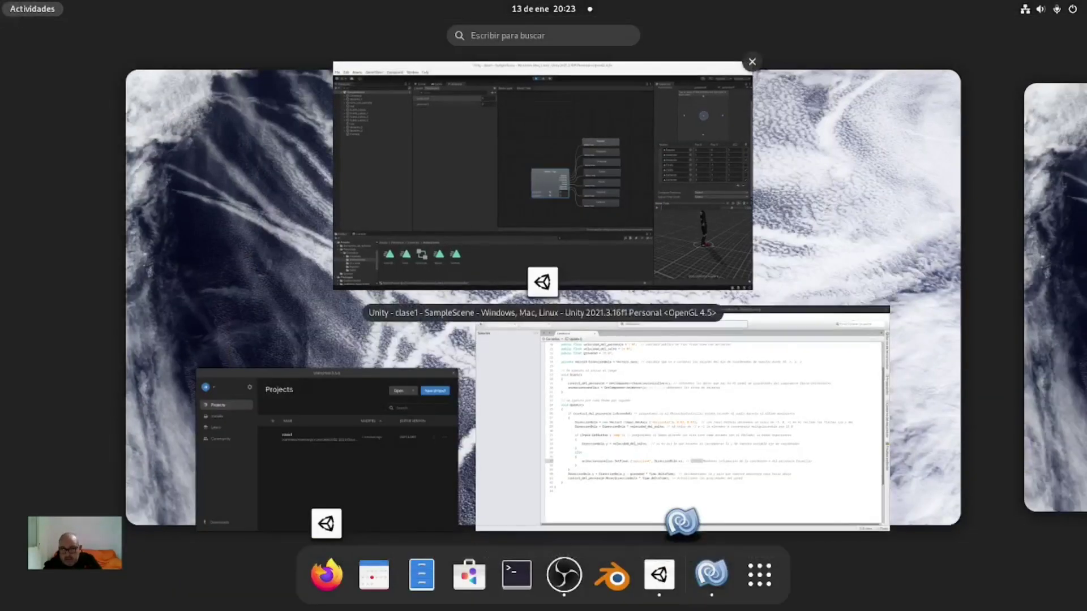
{"action": "left_click", "coordinate": [542, 176]}
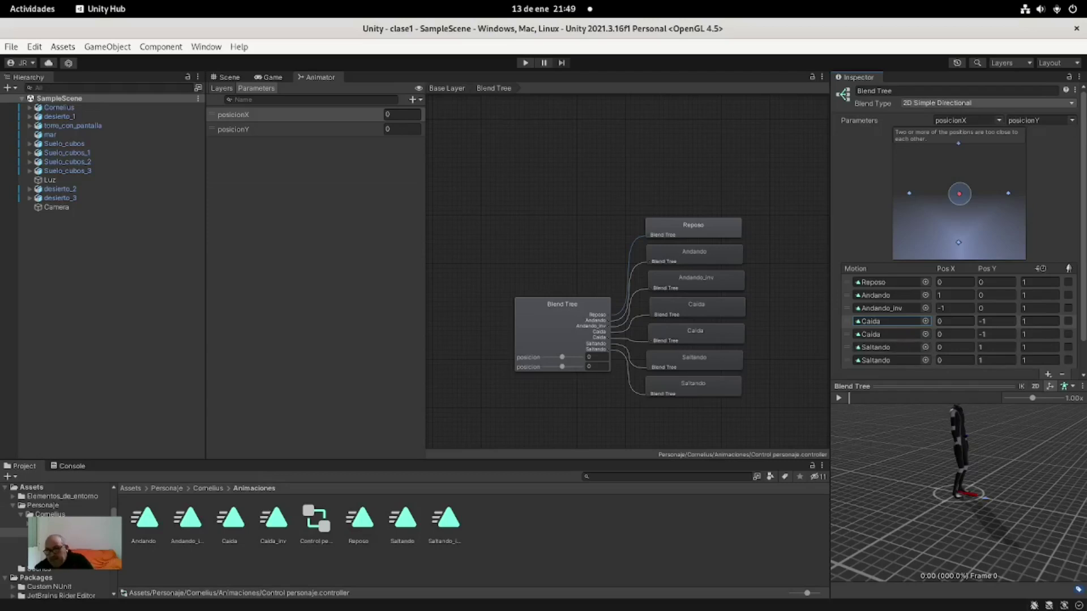
Remove the duplicate Caida and Saltando entries from the Blend Tree's Motion list.
{"action": "left_click", "coordinate": [886, 334]}
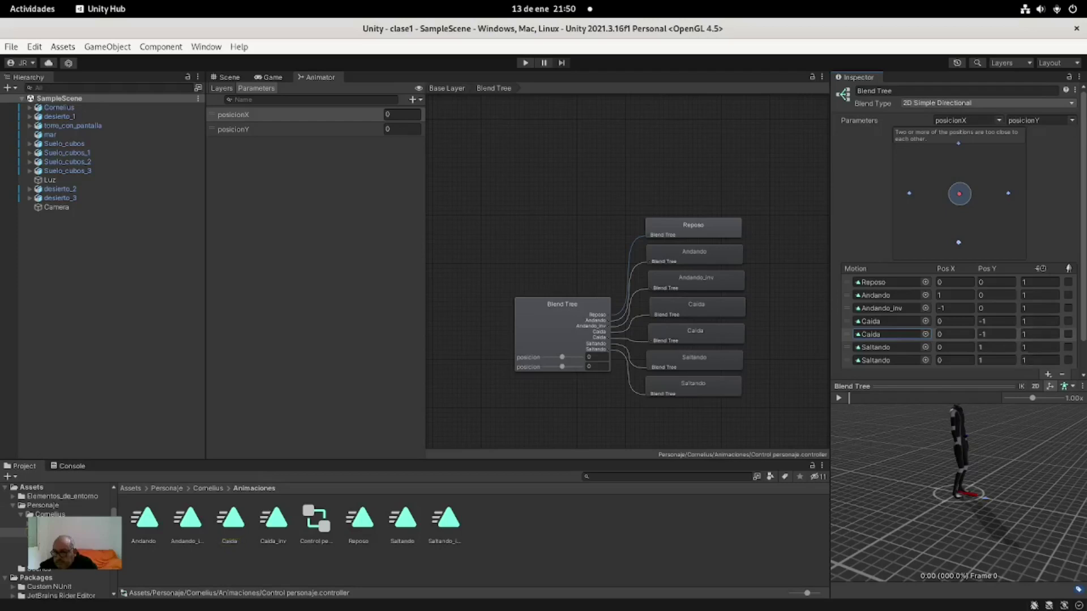
{"action": "key", "text": "Delete"}
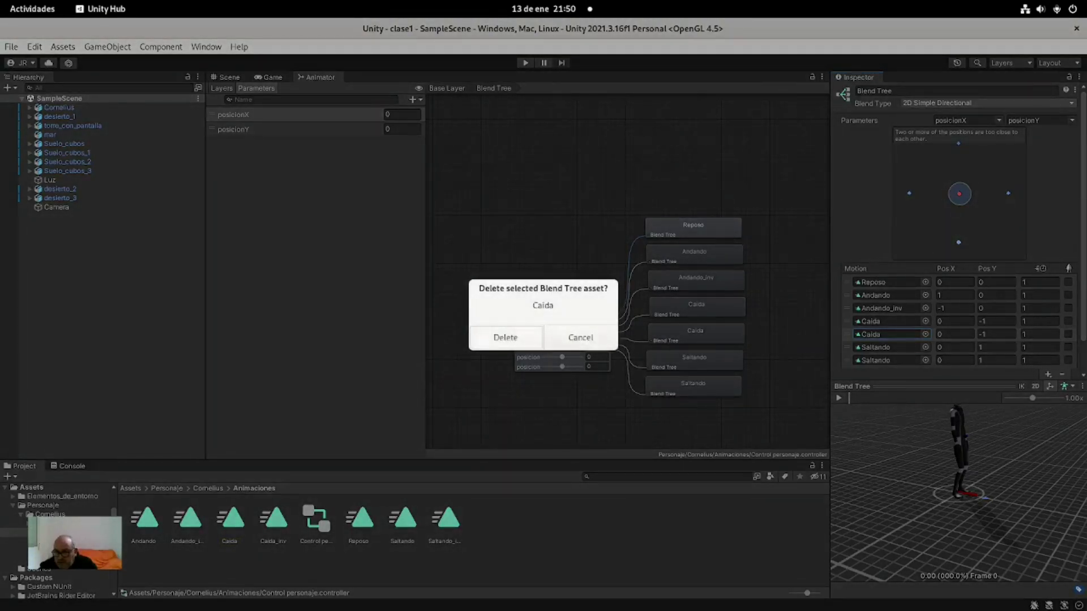
{"action": "left_click", "coordinate": [508, 343]}
{"action": "left_click", "coordinate": [883, 347]}
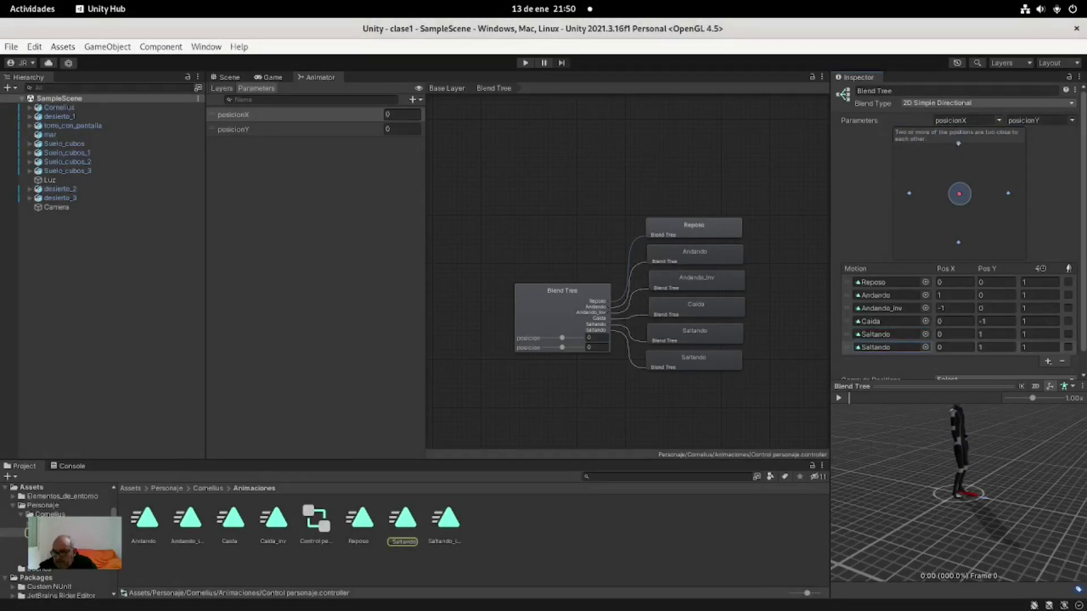
{"action": "key", "text": "Delete"}
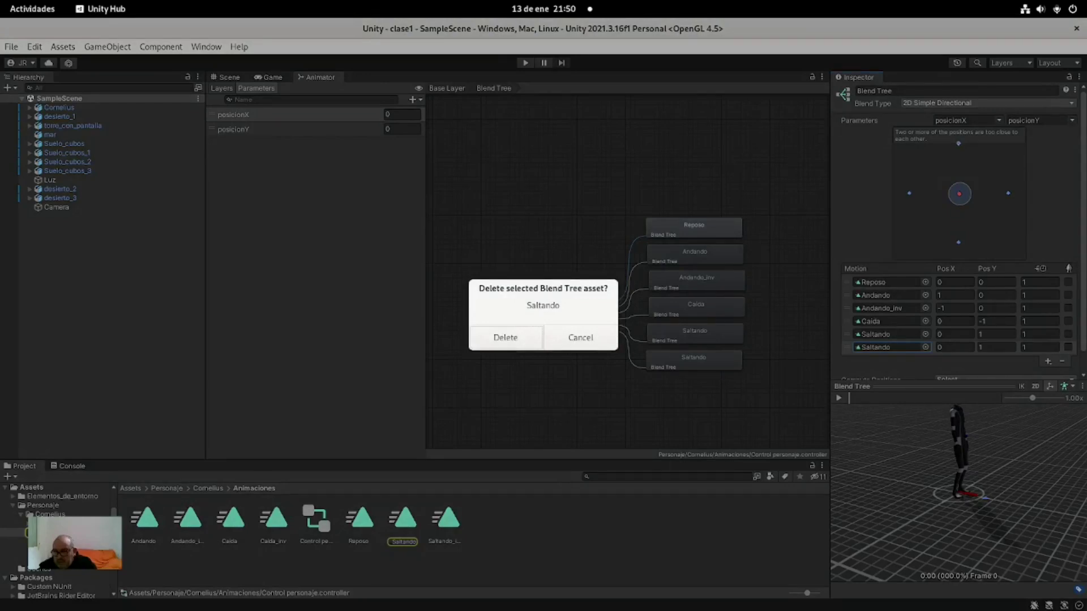
{"action": "key", "text": "Escape"}
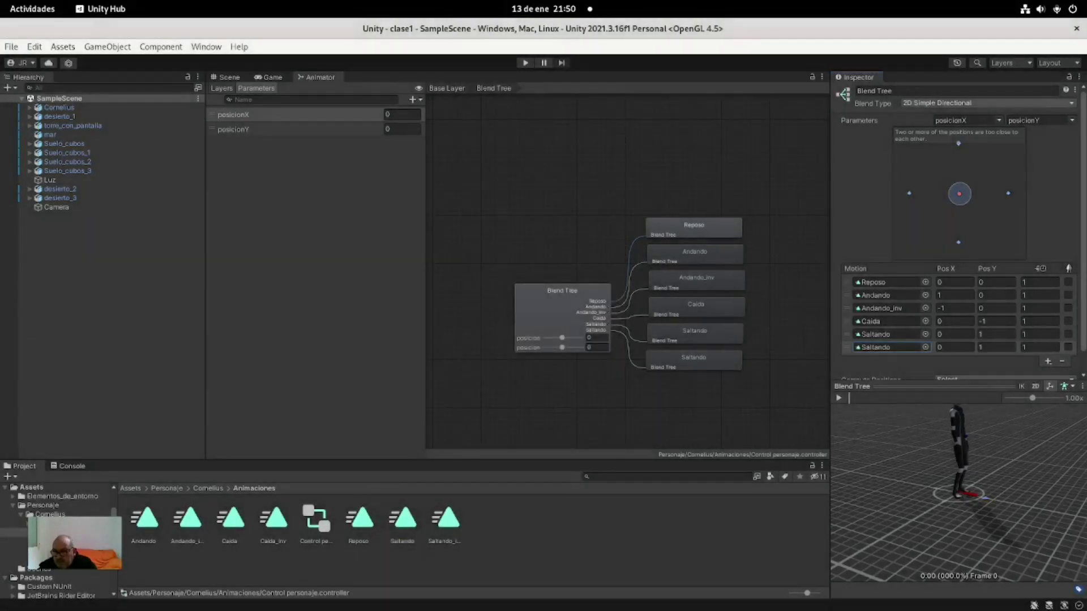
{"action": "left_click", "coordinate": [883, 347]}
{"action": "key", "text": "Delete"}
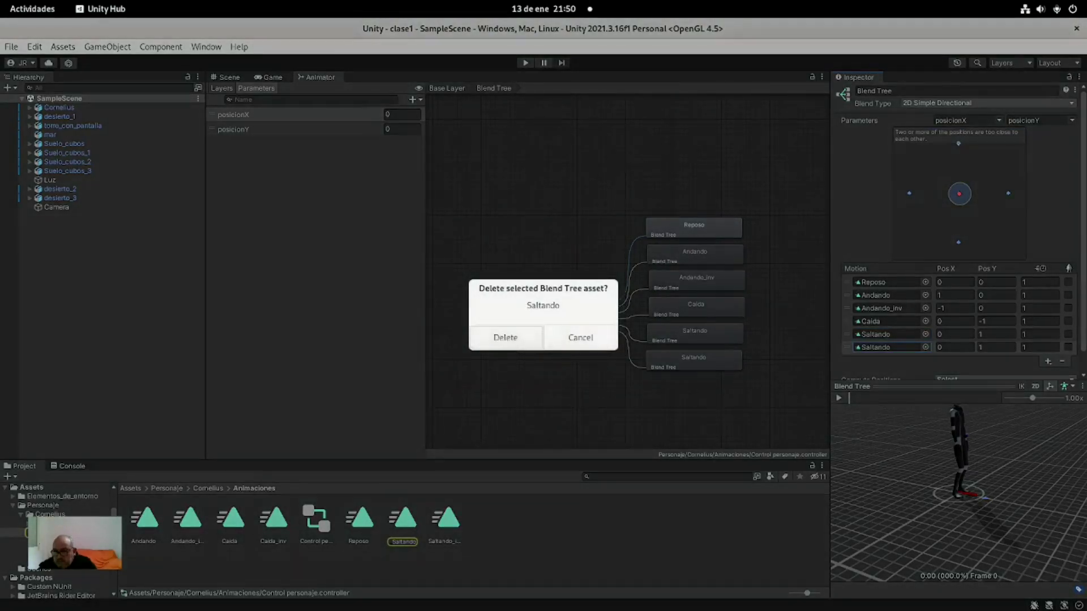
{"action": "key", "text": "Return"}
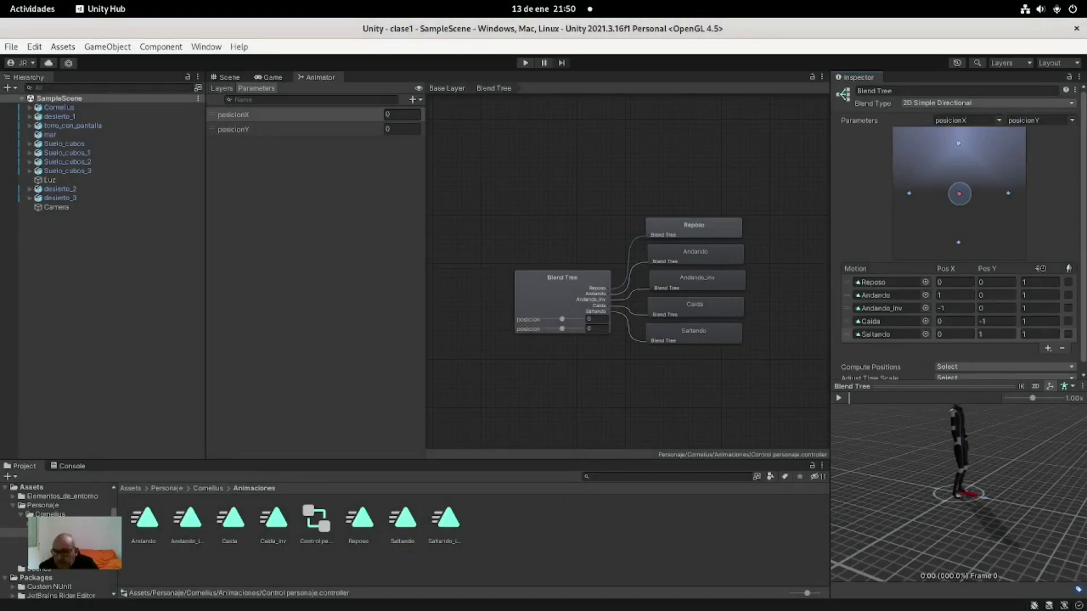
{"action": "left_click", "coordinate": [889, 321]}
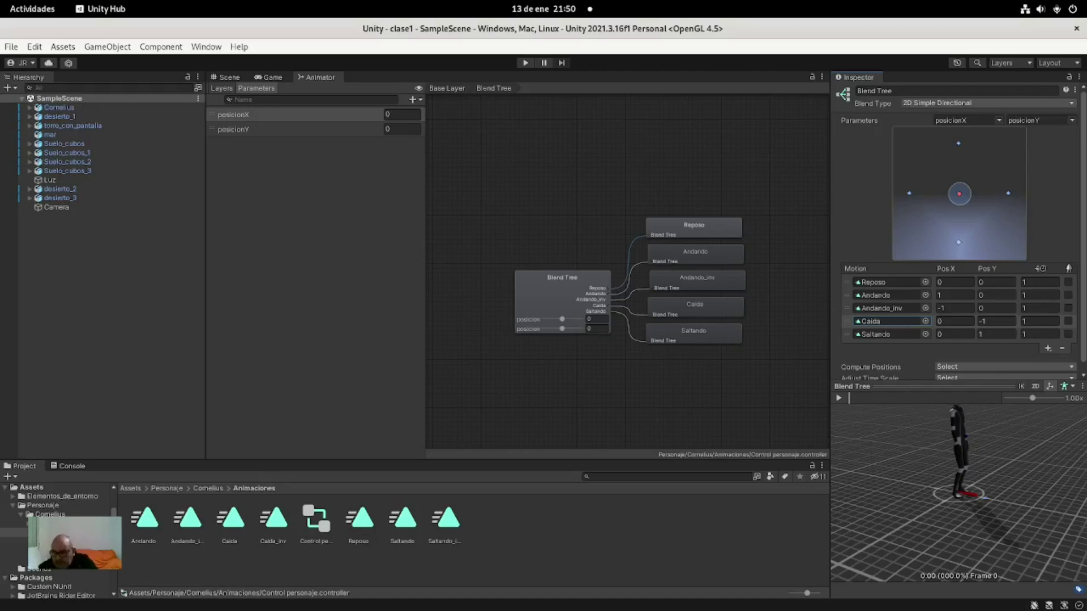
{"action": "left_click", "coordinate": [889, 295]}
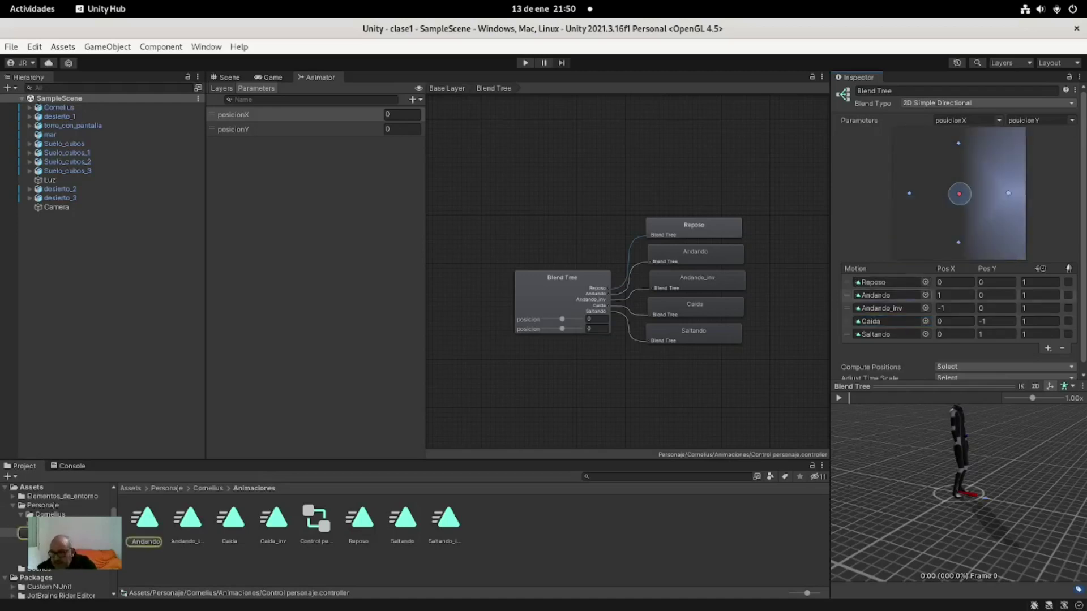
{"action": "left_click", "coordinate": [886, 308]}
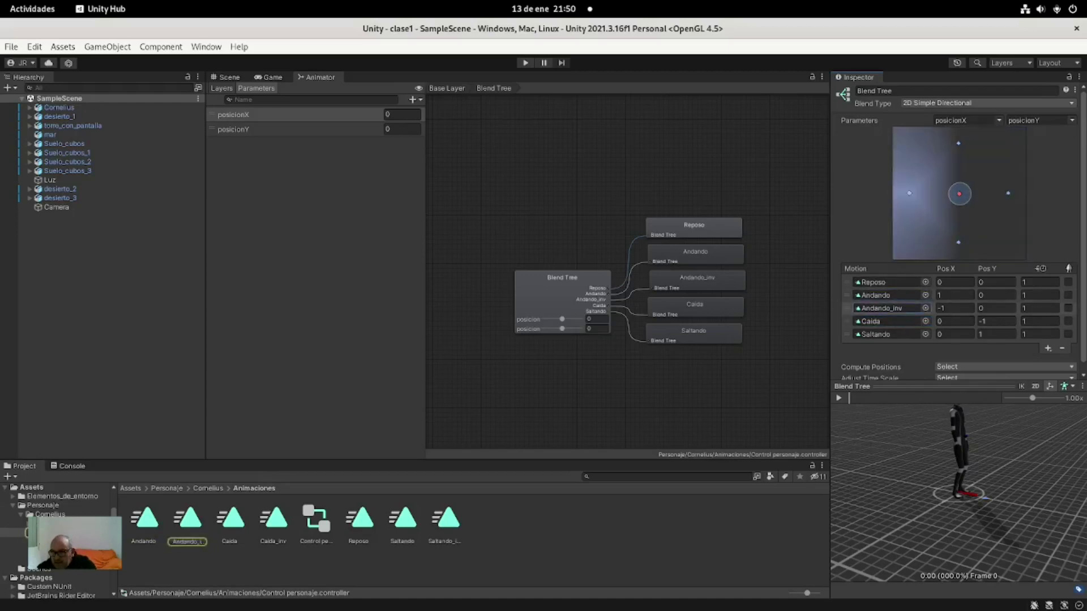
{"action": "left_click", "coordinate": [886, 321]}
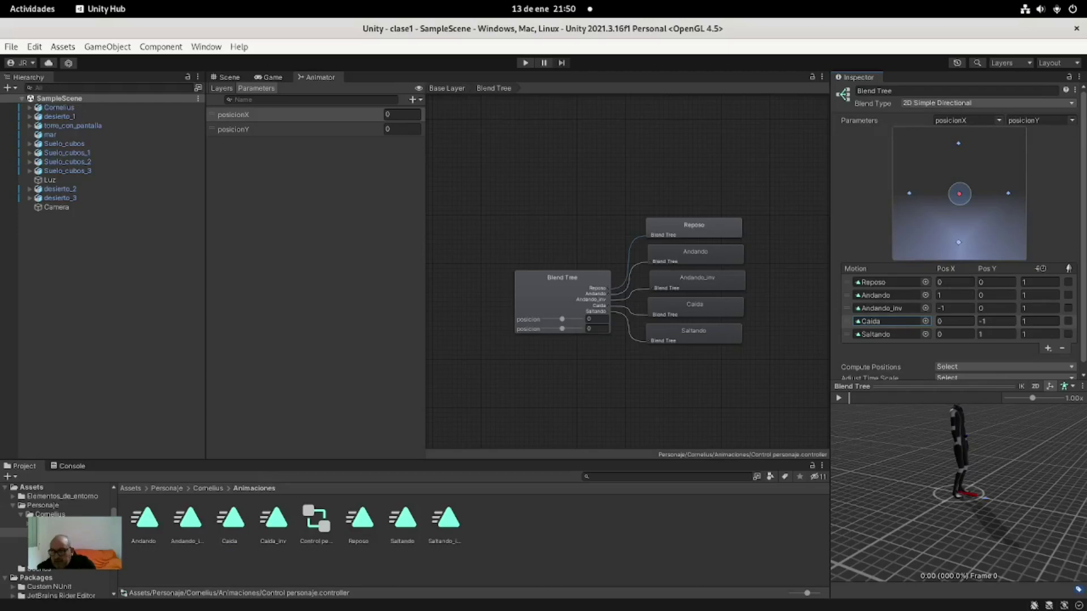
{"action": "left_click", "coordinate": [889, 334]}
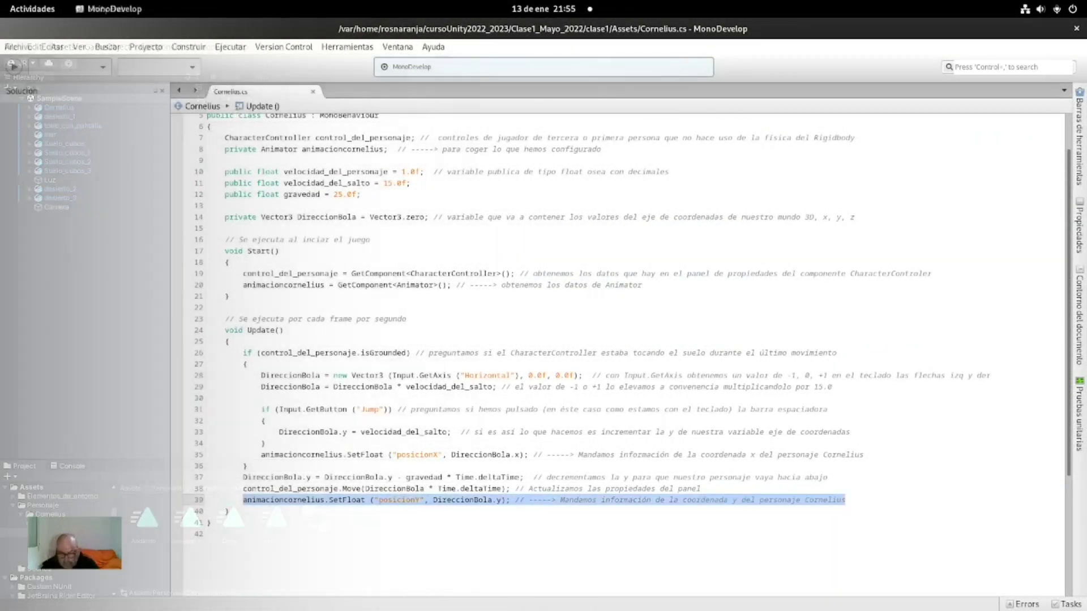
Replace the old y-coordinate line by pasting a SetFloat("posicionY") call after line 35.
{"action": "key", "text": "Delete"}
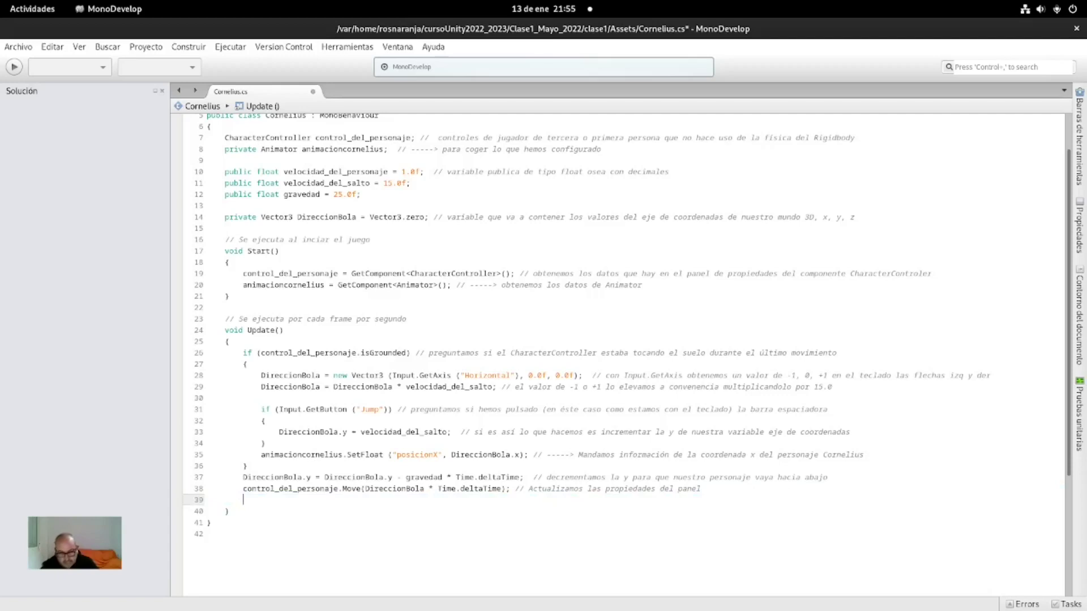
{"action": "key", "text": "BackSpace"}
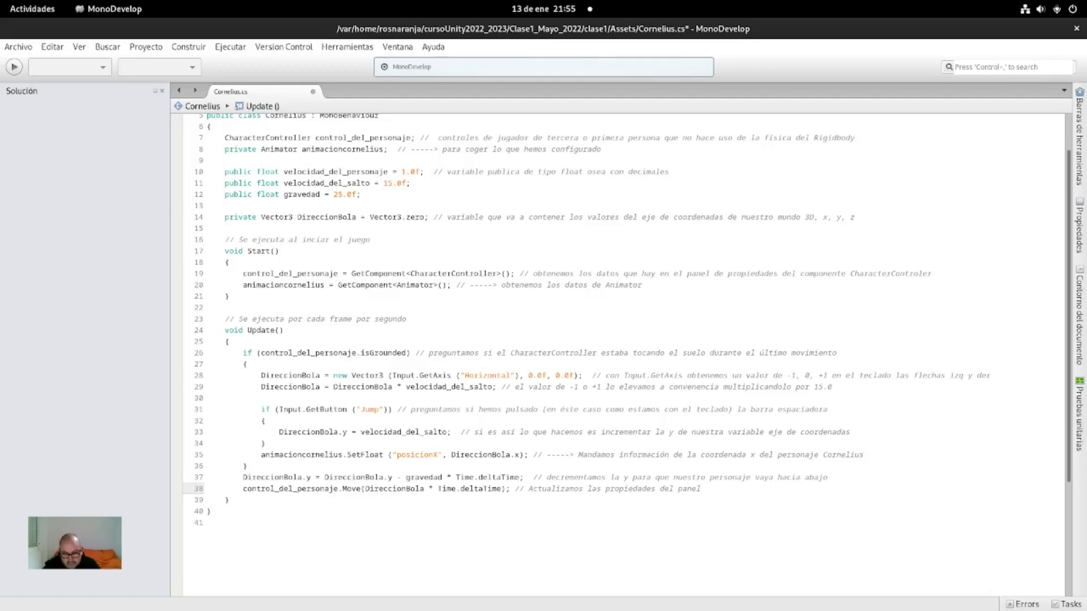
{"action": "left_click", "coordinate": [864, 455]}
{"action": "key", "text": "Return"}
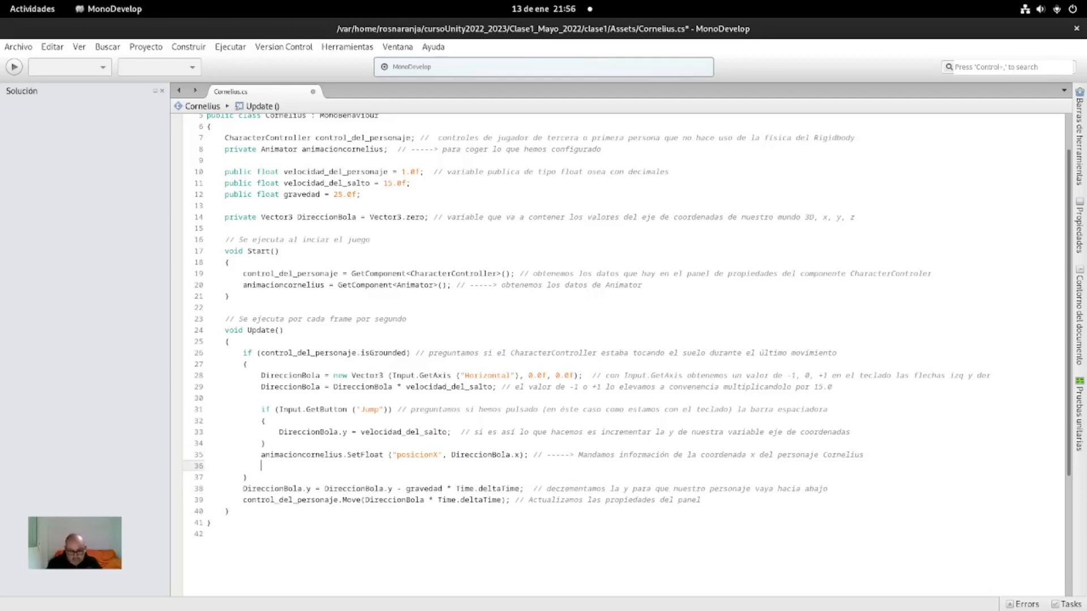
{"action": "type", "text": "animacioncornelius.SetFloat (\"posicionY\", DireccionBola.y); // -----> Mandamos información de la coordenada y del personaje Cornelius"}
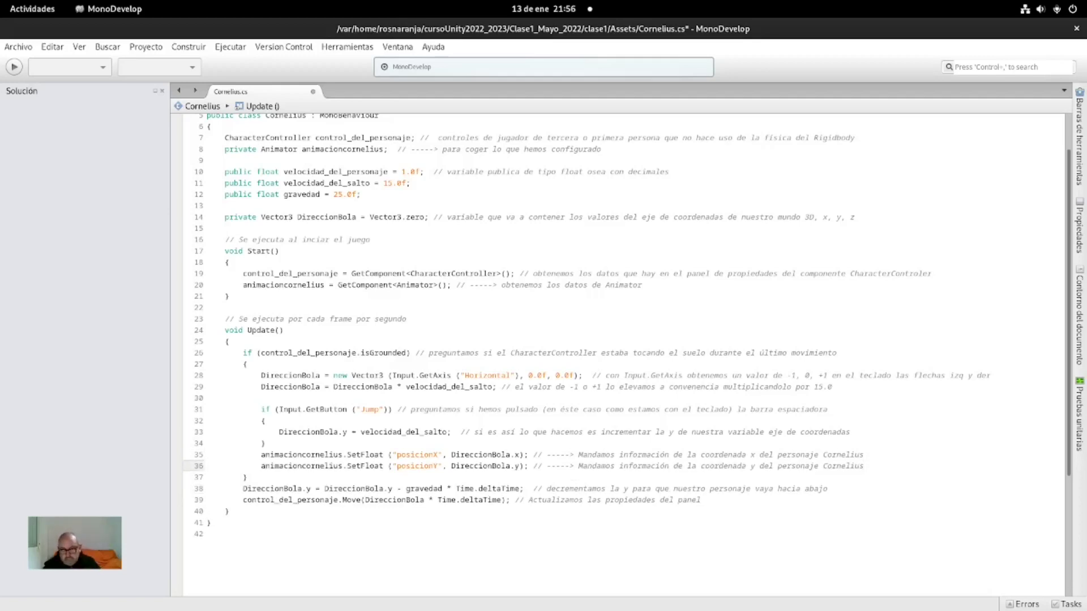
Save Cornelius.cs with Archivo > Guardar todo and bring up the overview of open windows.
{"action": "left_click", "coordinate": [18, 46]}
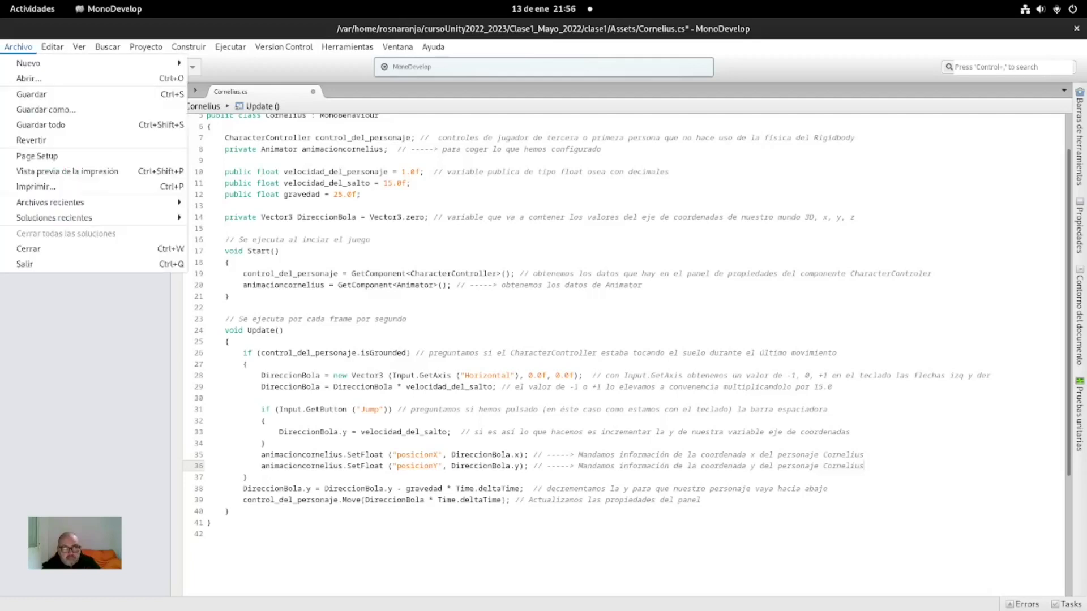
{"action": "left_click", "coordinate": [41, 124]}
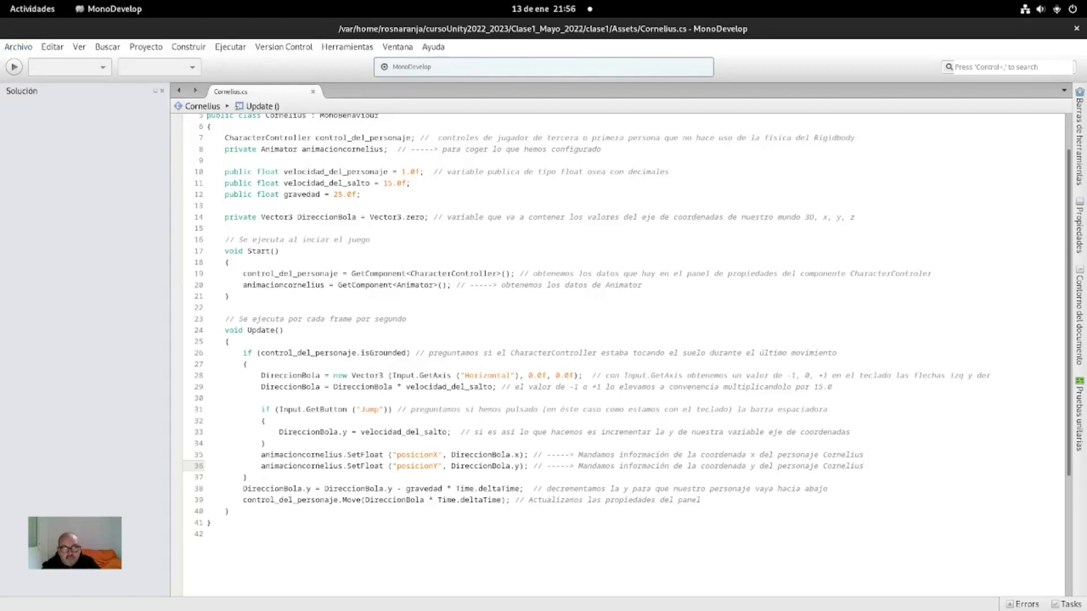
{"action": "left_click", "coordinate": [18, 46]}
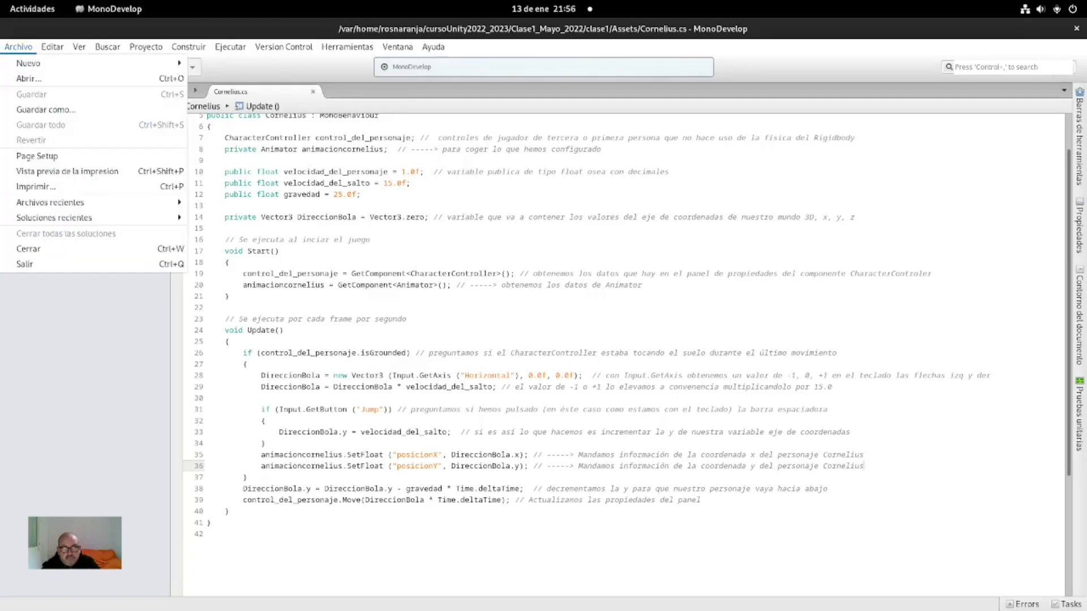
{"action": "left_click", "coordinate": [18, 47]}
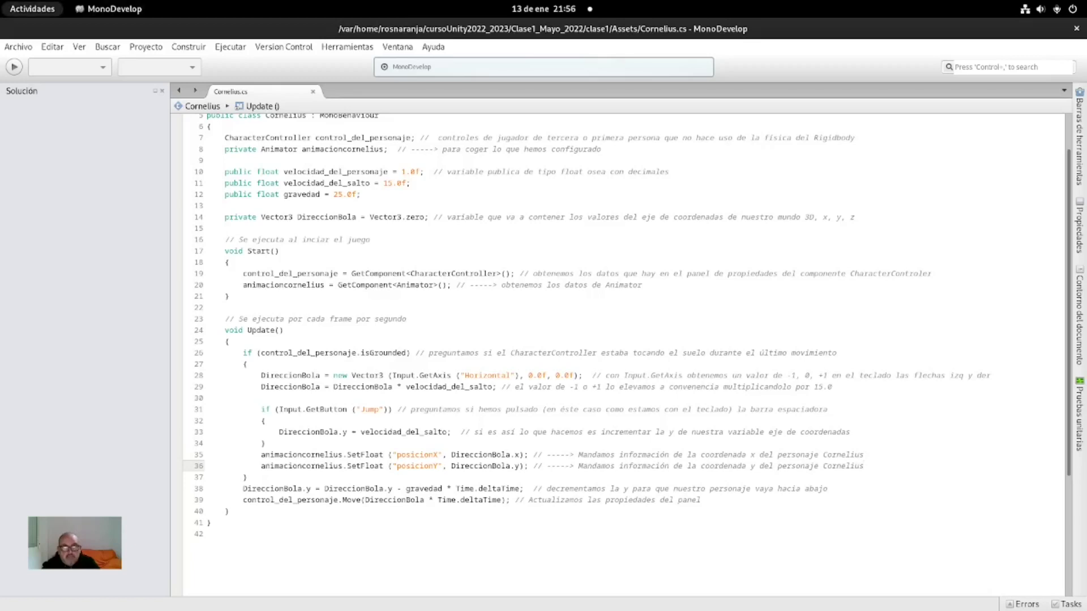
{"action": "left_click", "coordinate": [32, 9]}
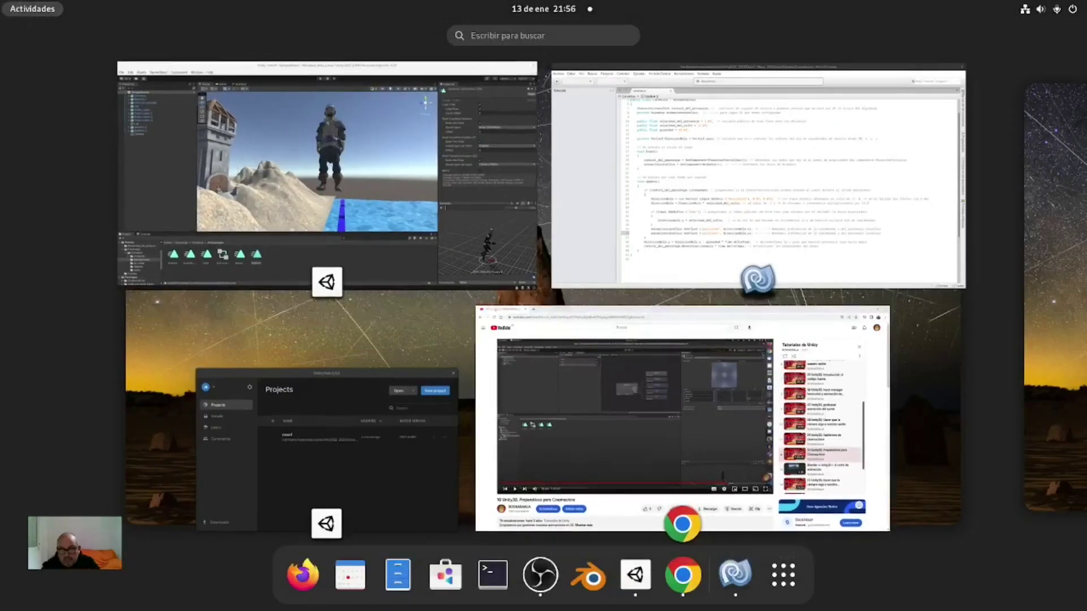
Back in Unity, start Play mode and walk Cornelius right, then left, and jump.
{"action": "left_click", "coordinate": [327, 170]}
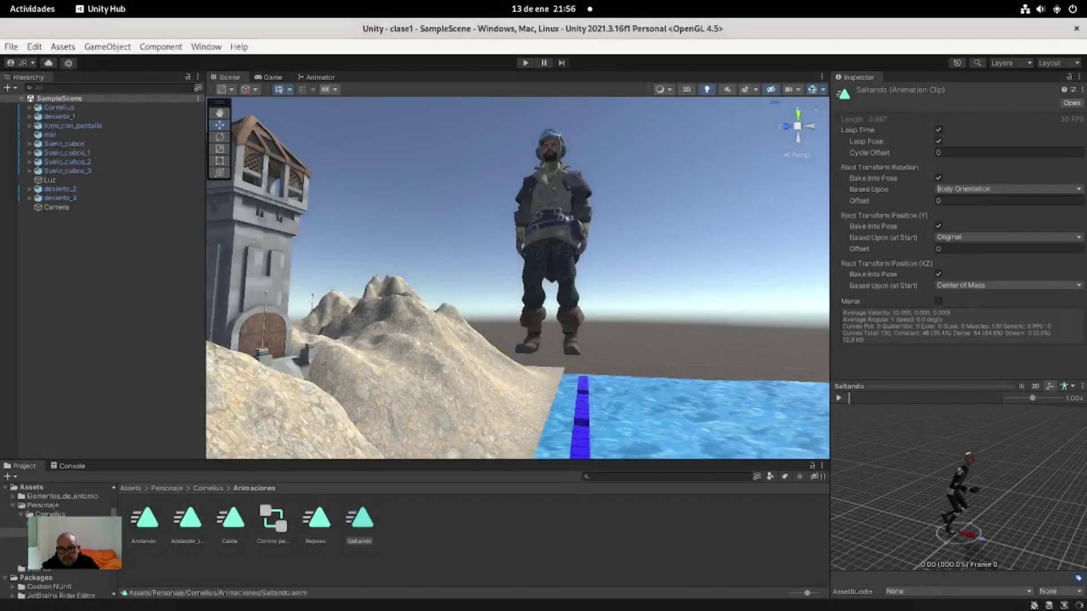
{"action": "key", "text": "ctrl+p"}
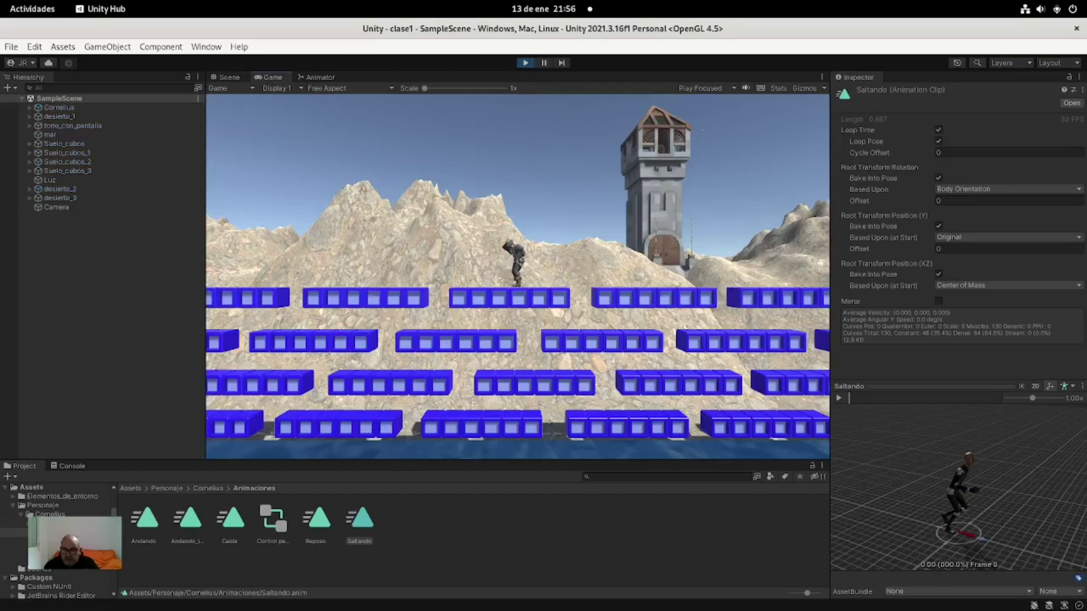
{"action": "key", "text": "Right"}
{"action": "key", "text": "Right"}
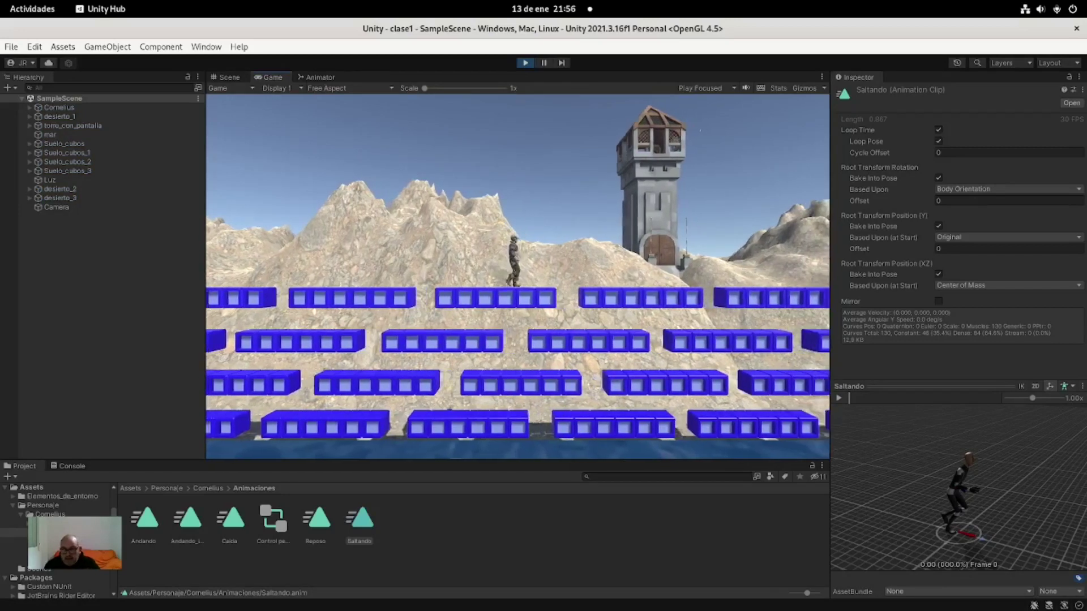
{"action": "key", "text": "Left"}
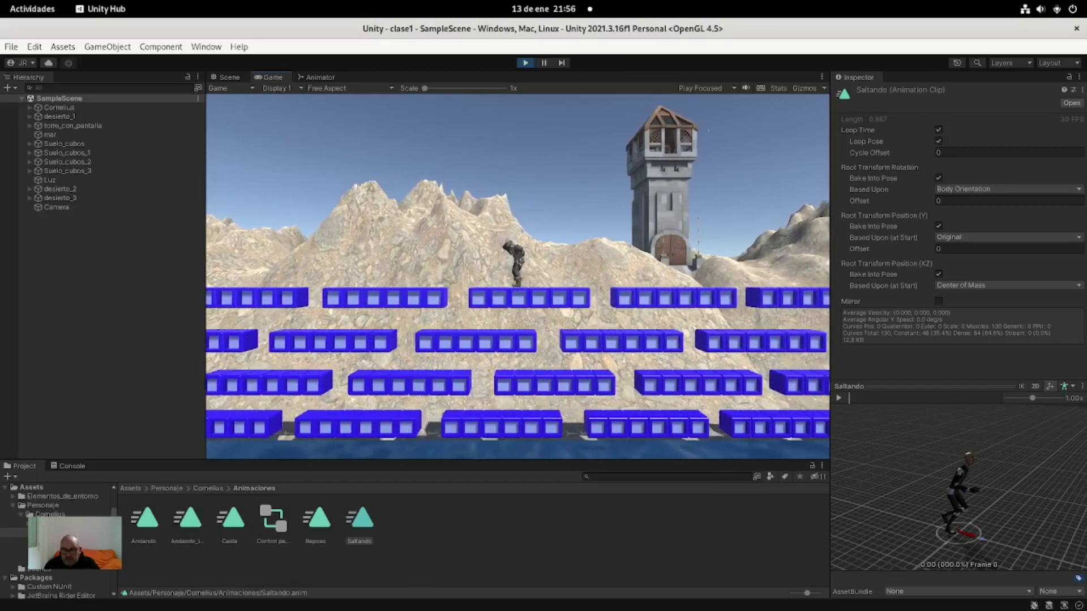
{"action": "key", "text": "Left"}
{"action": "key", "text": "space"}
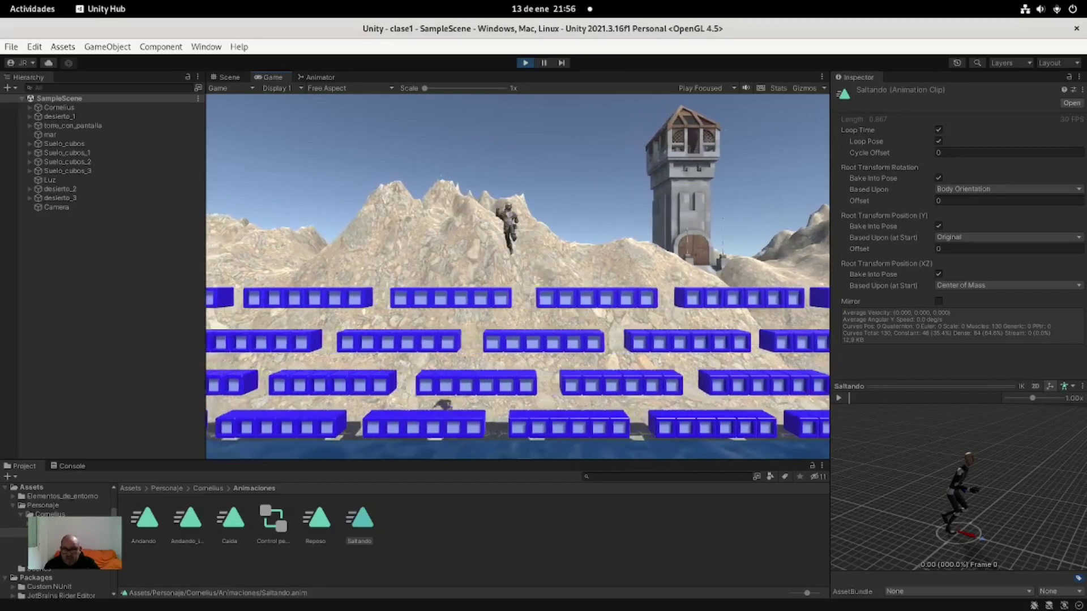
Run Cornelius right with jumps, stop the game, and open the Control personaje animator controller.
{"action": "key", "text": "Right"}
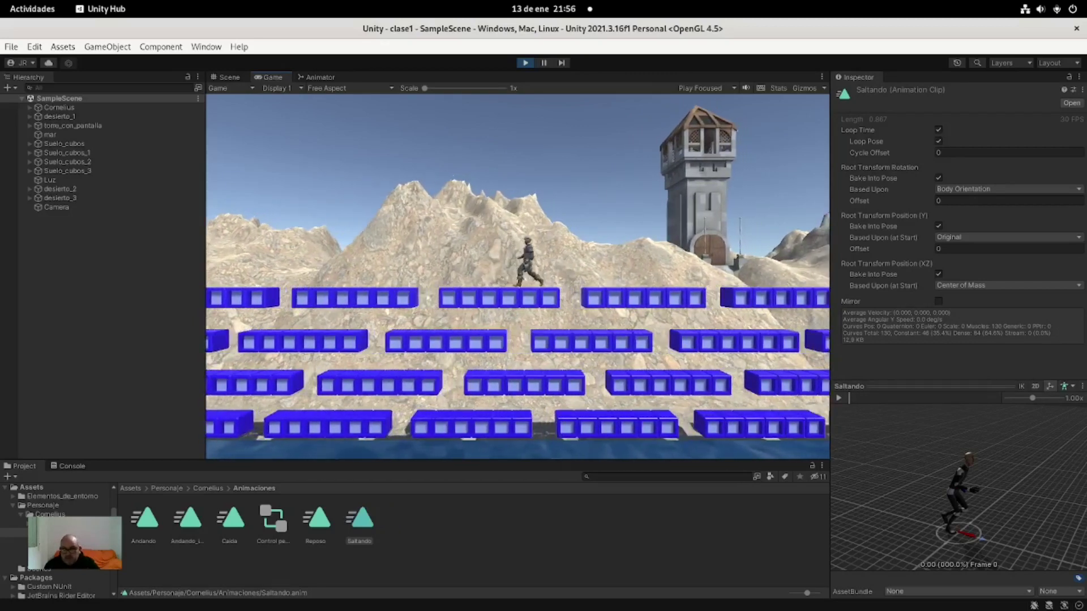
{"action": "key", "text": "space"}
{"action": "key", "text": "Right"}
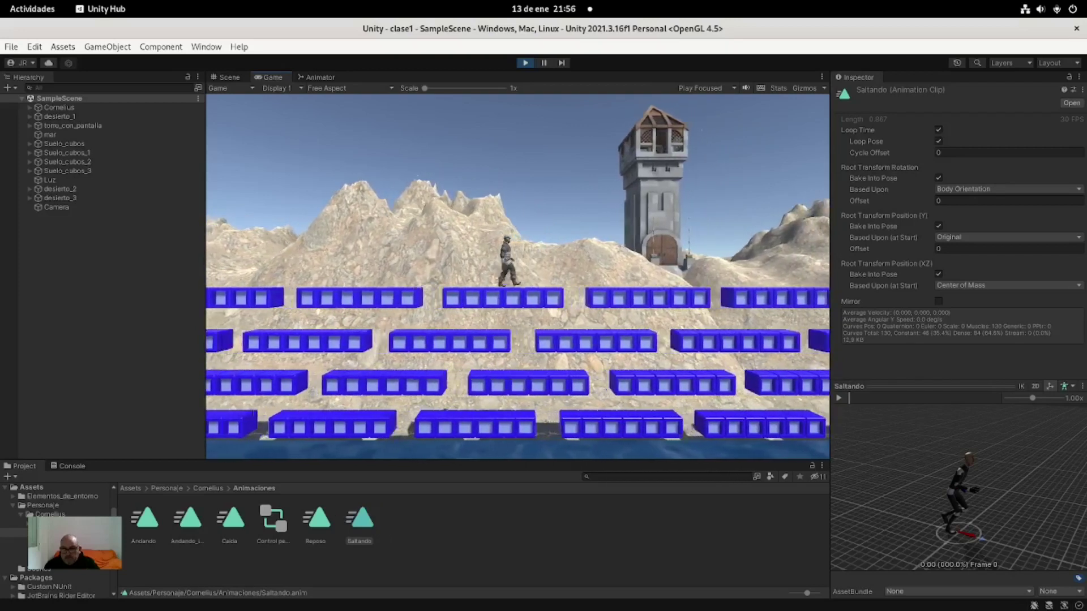
{"action": "key", "text": "space"}
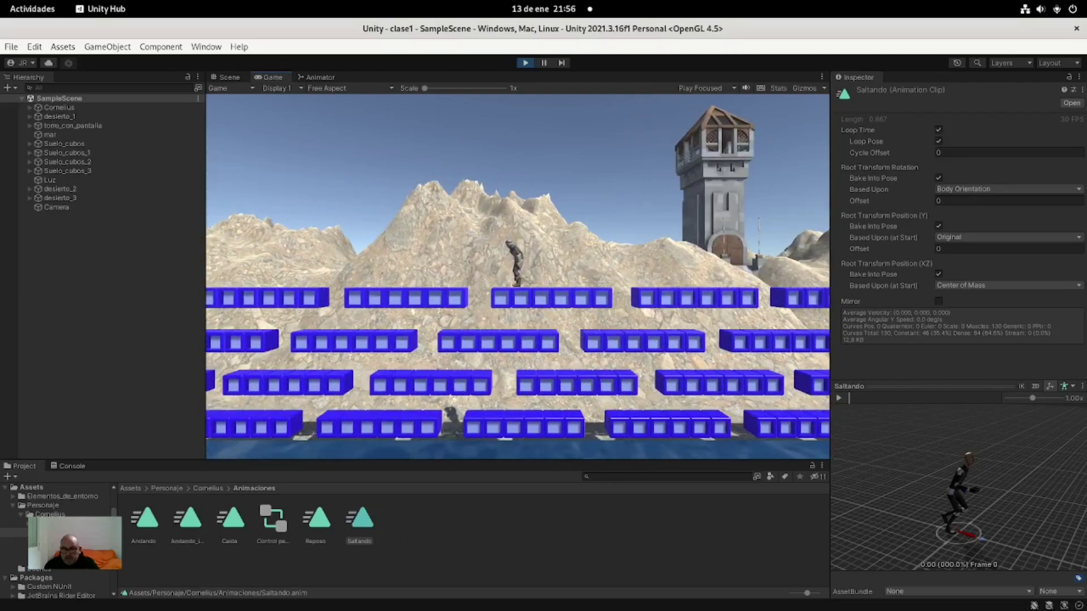
{"action": "key", "text": "Right"}
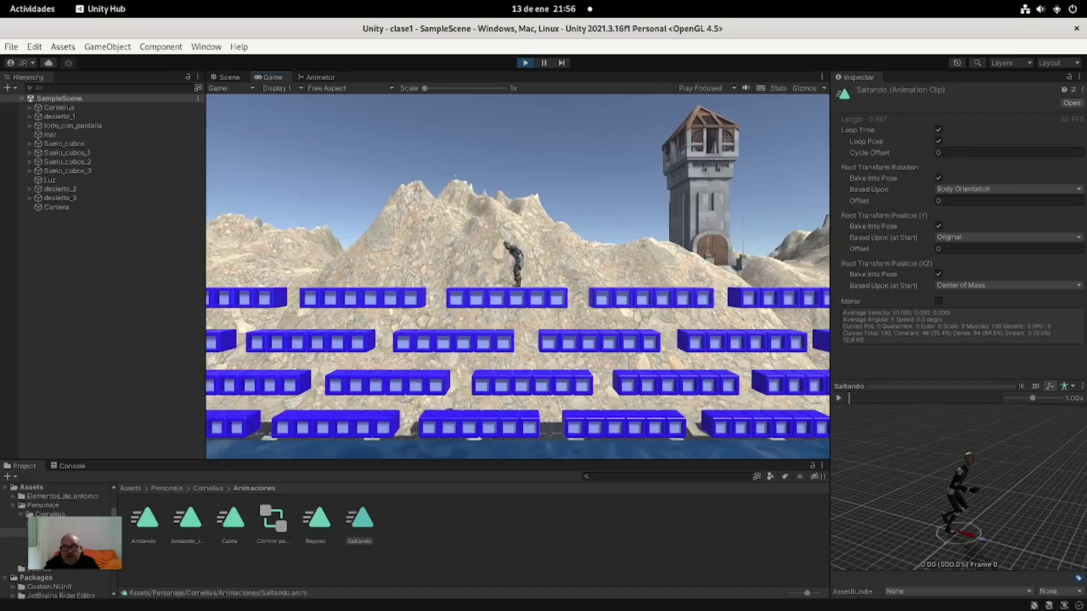
{"action": "key", "text": "ctrl+p"}
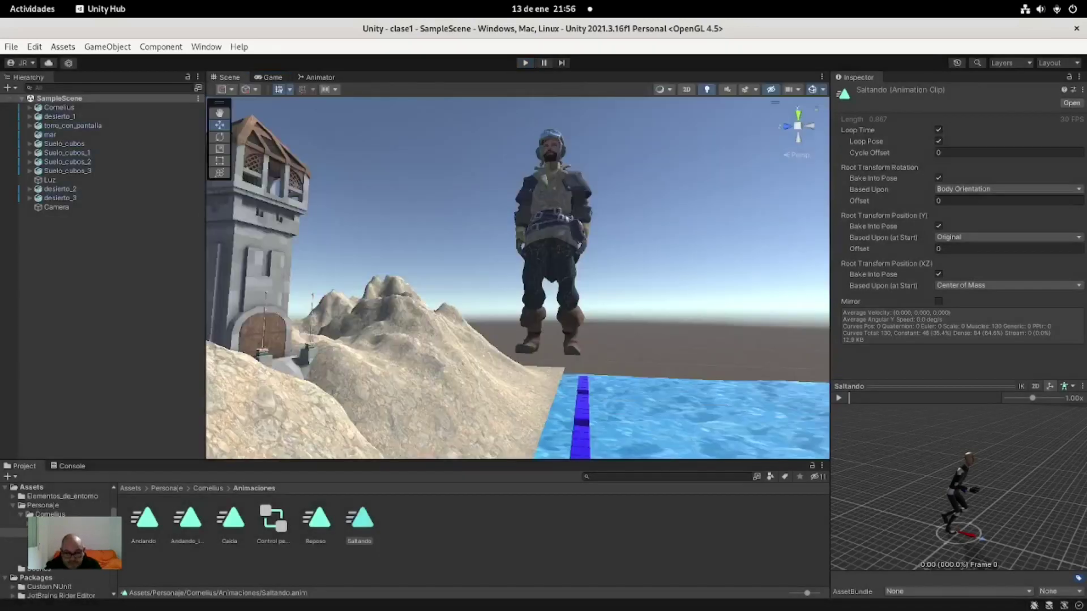
{"action": "double_click", "coordinate": [272, 518]}
In the Blend Tree set Andando Pos X to -1 and Andando_inv to 1, then replay.
{"action": "left_click", "coordinate": [562, 283]}
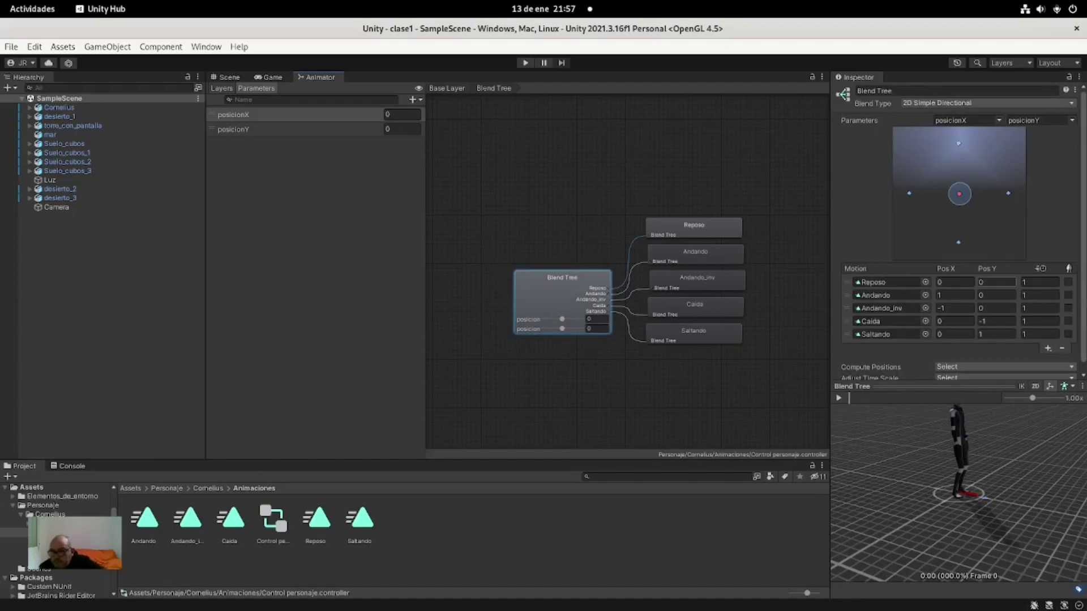
{"action": "left_click", "coordinate": [886, 295]}
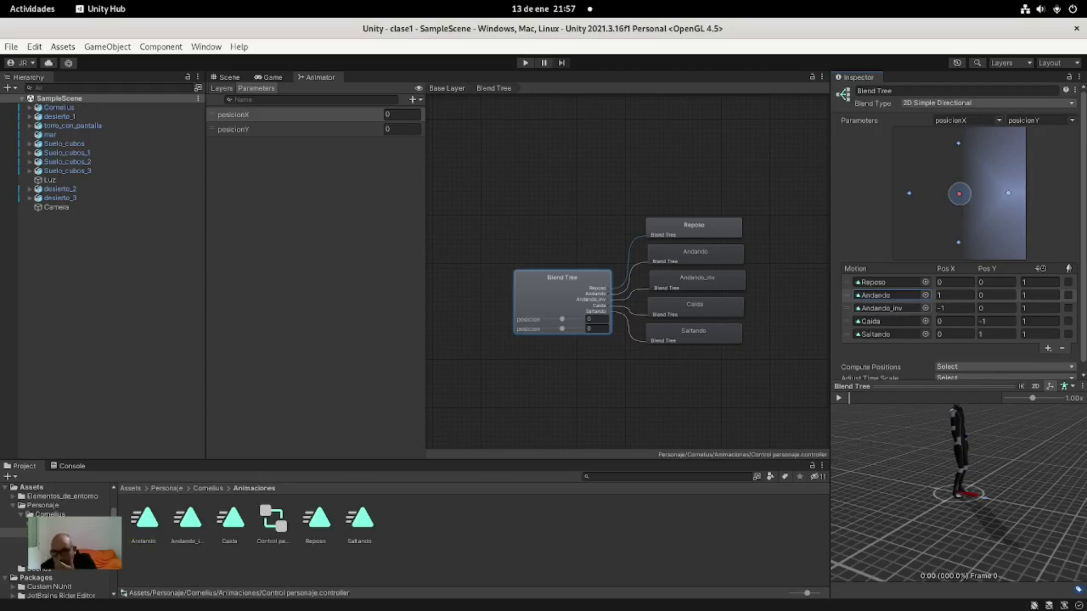
{"action": "left_click", "coordinate": [951, 295]}
{"action": "type", "text": "-1"}
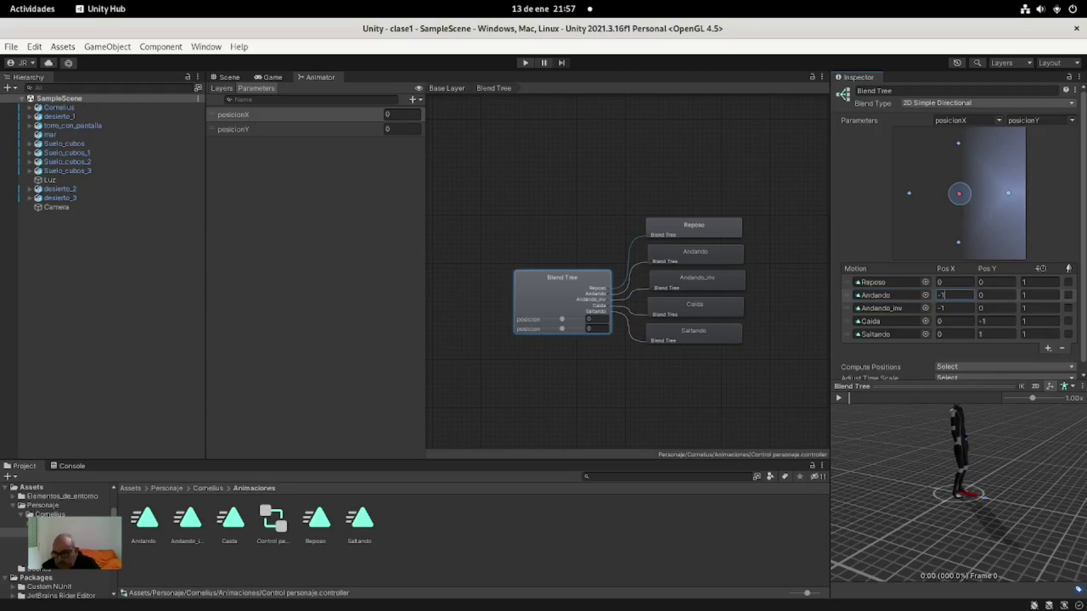
{"action": "left_click", "coordinate": [955, 308]}
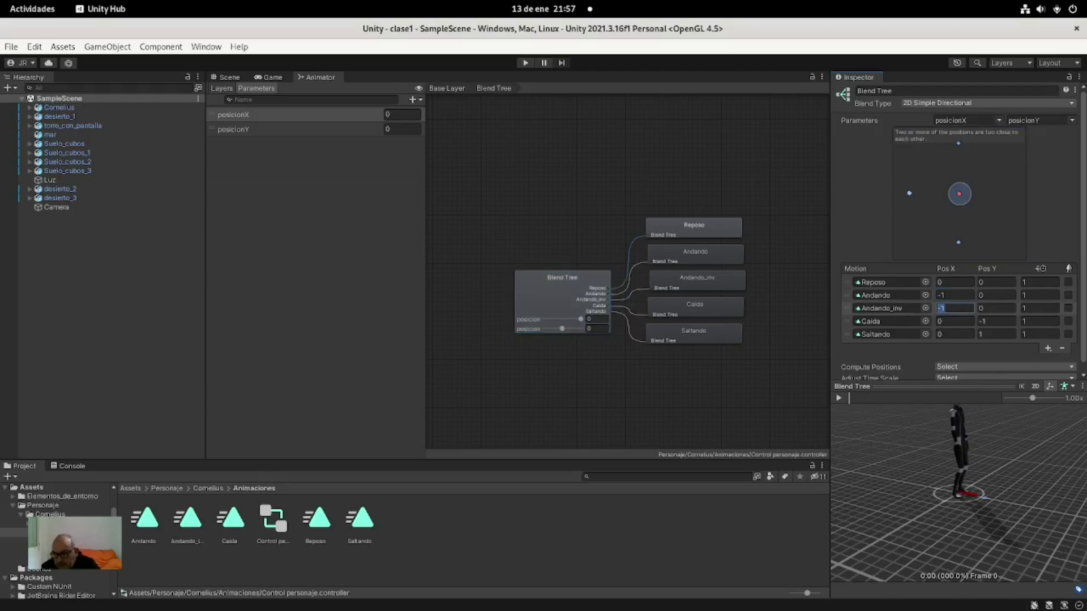
{"action": "type", "text": "1"}
{"action": "left_click", "coordinate": [955, 321]}
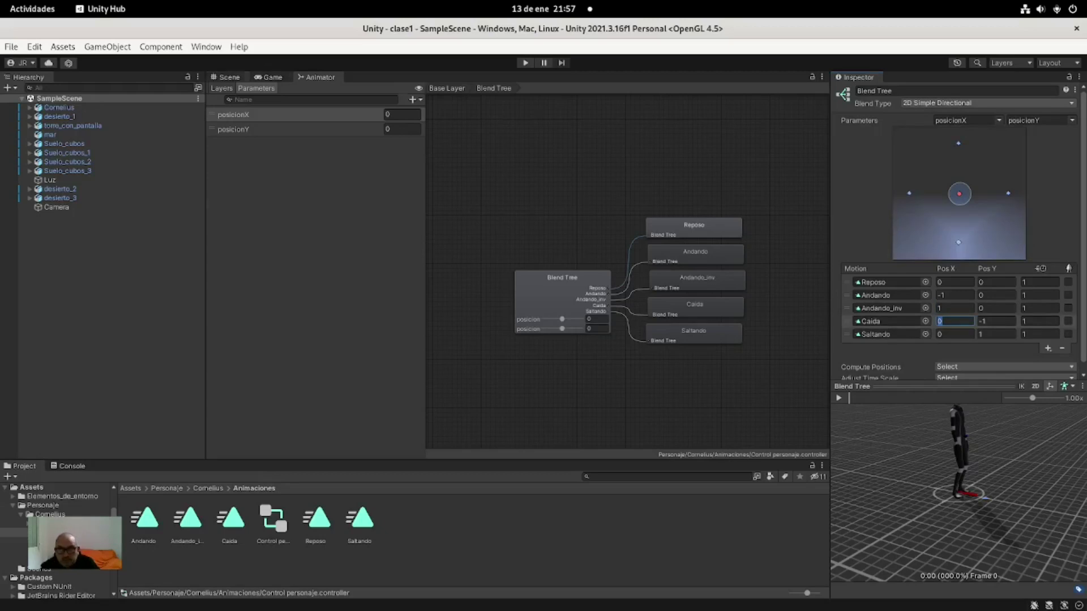
{"action": "key", "text": "ctrl+1"}
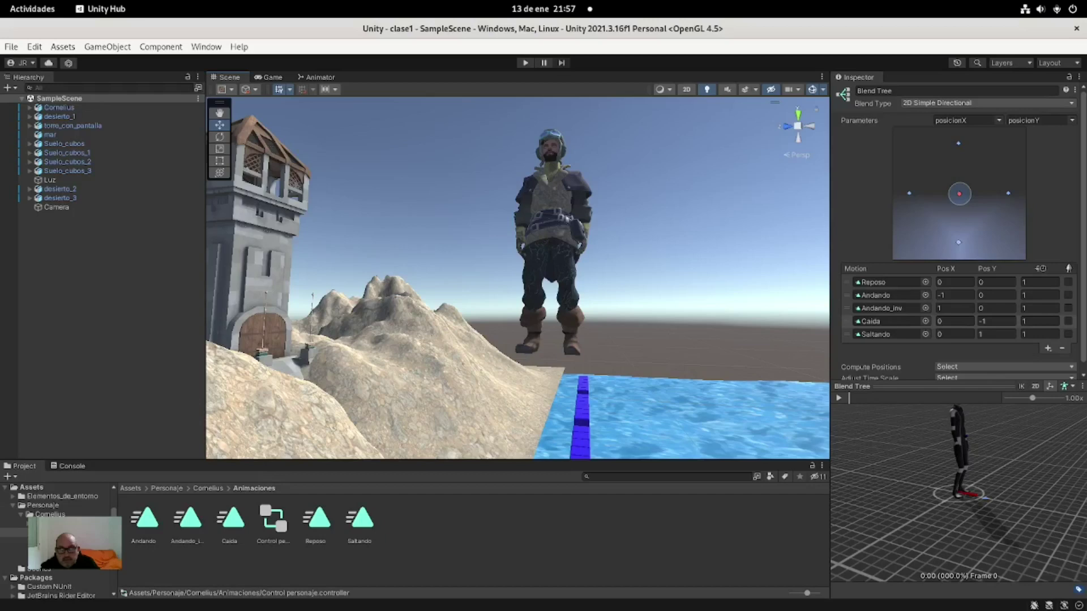
{"action": "key", "text": "ctrl+p"}
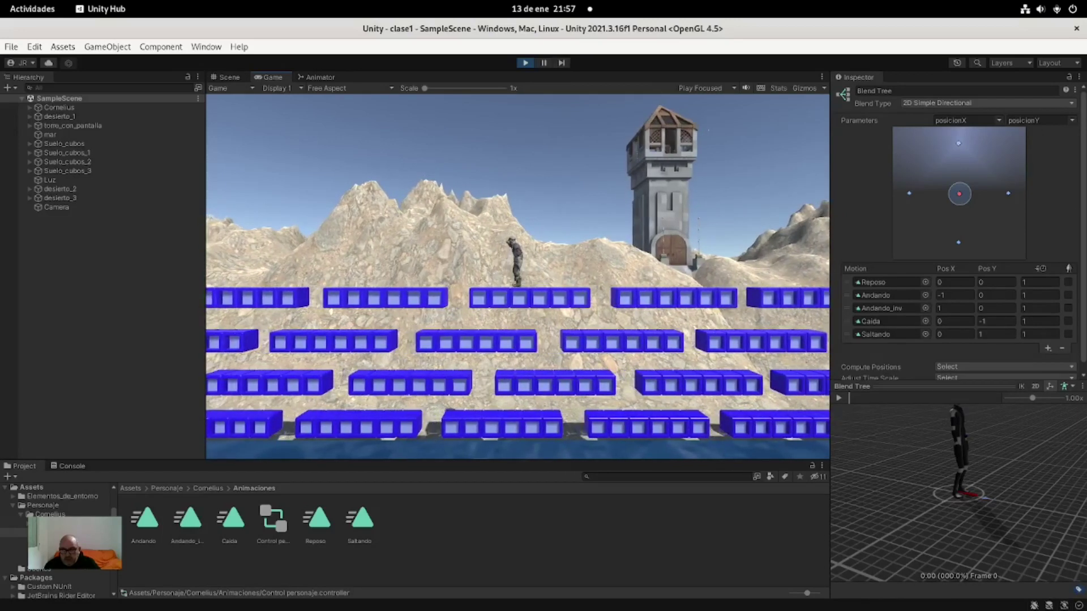
Make Cornelius jump and walk right, then run left with repeated jumps.
{"action": "key", "text": "space"}
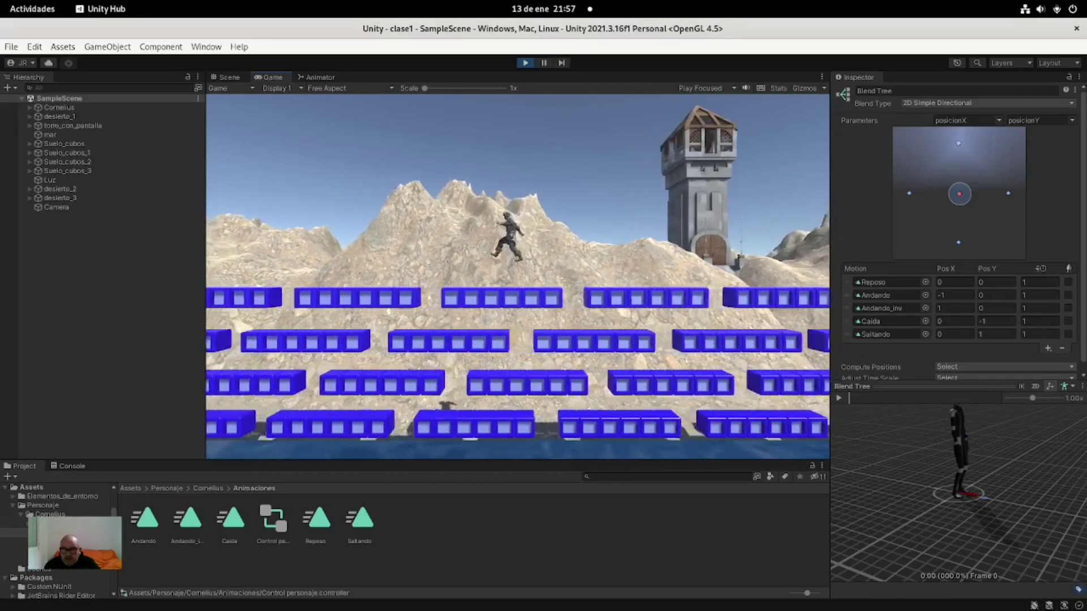
{"action": "key", "text": "d"}
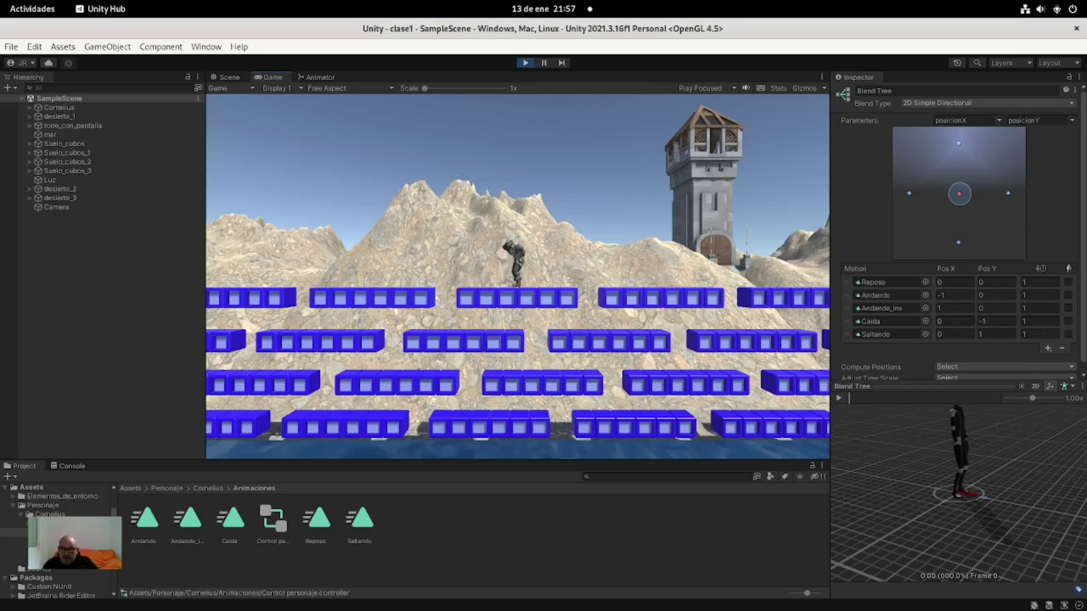
{"action": "key", "text": "Right"}
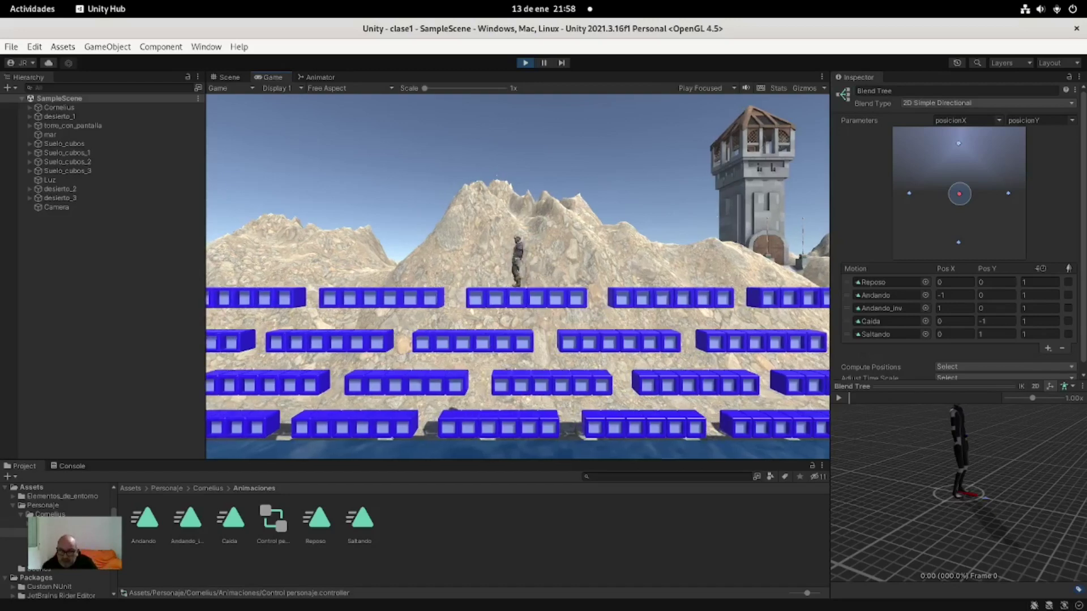
{"action": "key", "text": "Left"}
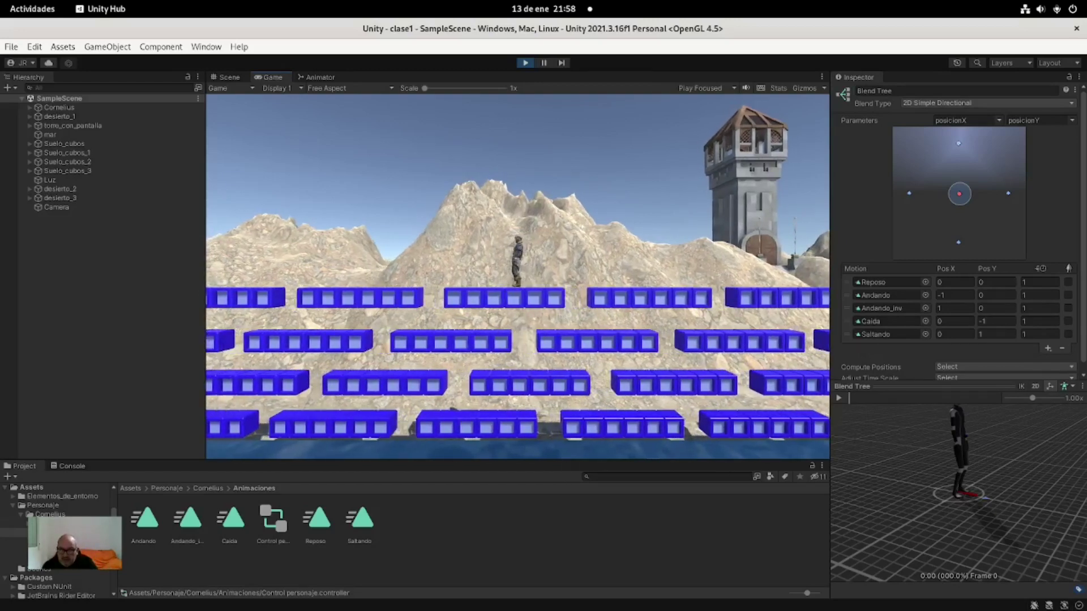
{"action": "key", "text": "space"}
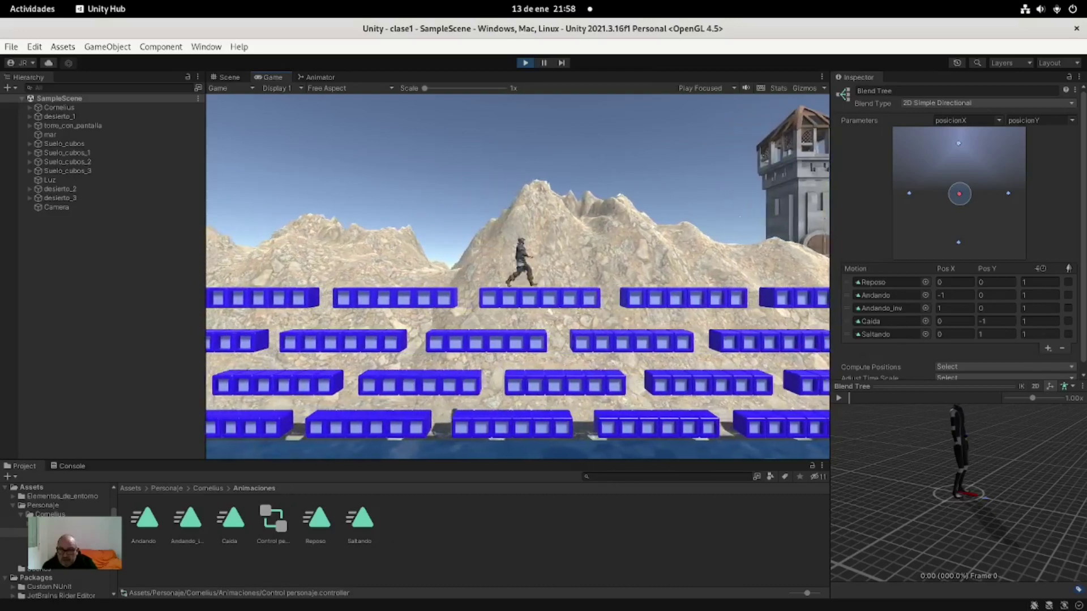
{"action": "key", "text": "space"}
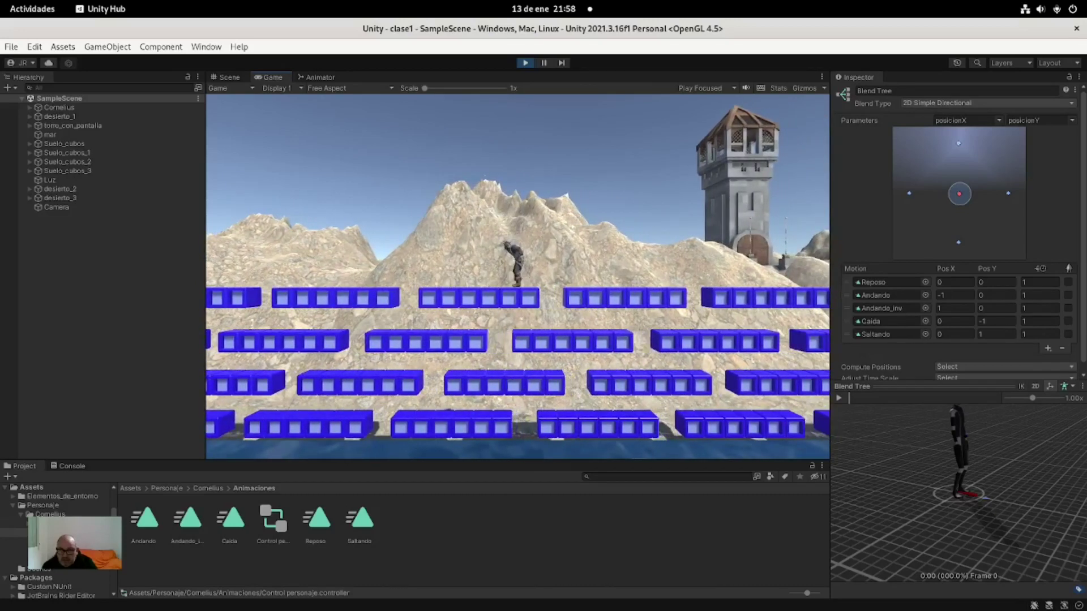
{"action": "key", "text": "Left"}
{"action": "key", "text": "space"}
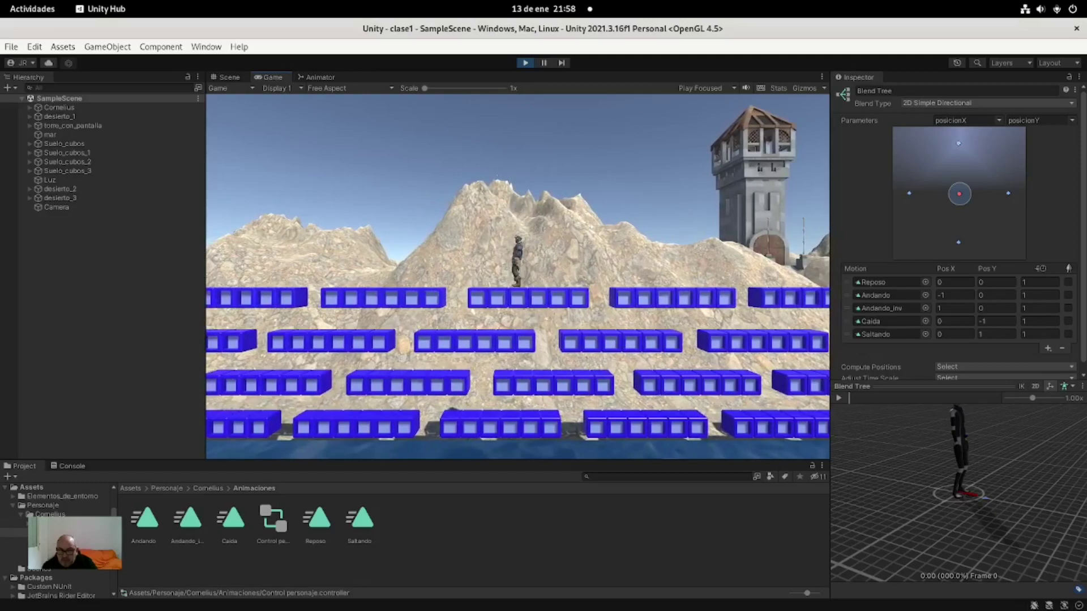
{"action": "key", "text": "space"}
Walk Cornelius back and forth, jumping leftward and finally up onto the higher platform row.
{"action": "key", "text": "Right"}
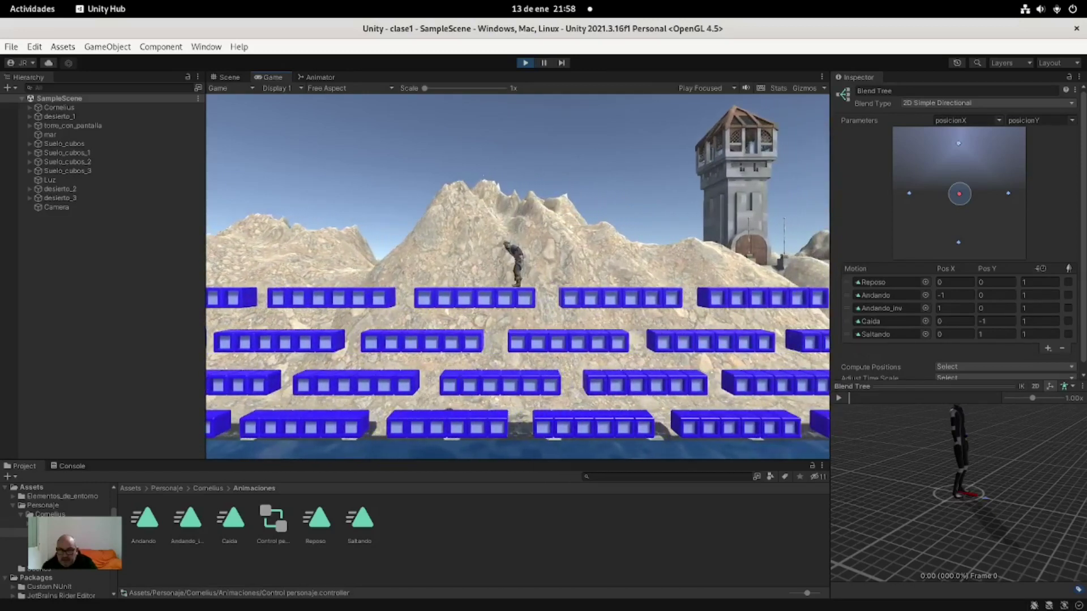
{"action": "key", "text": "Left"}
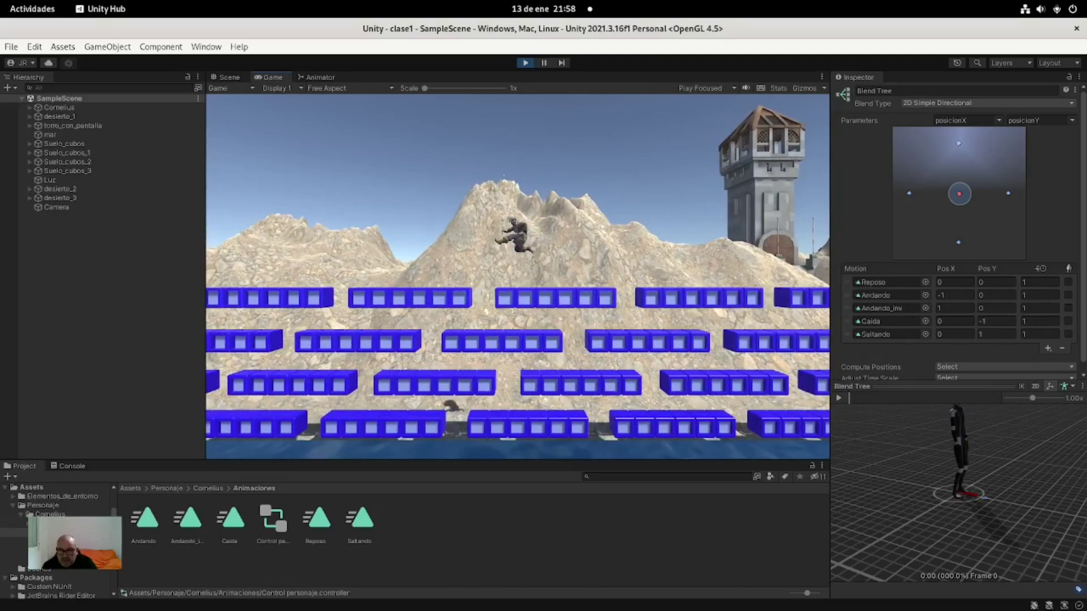
{"action": "key", "text": "Right"}
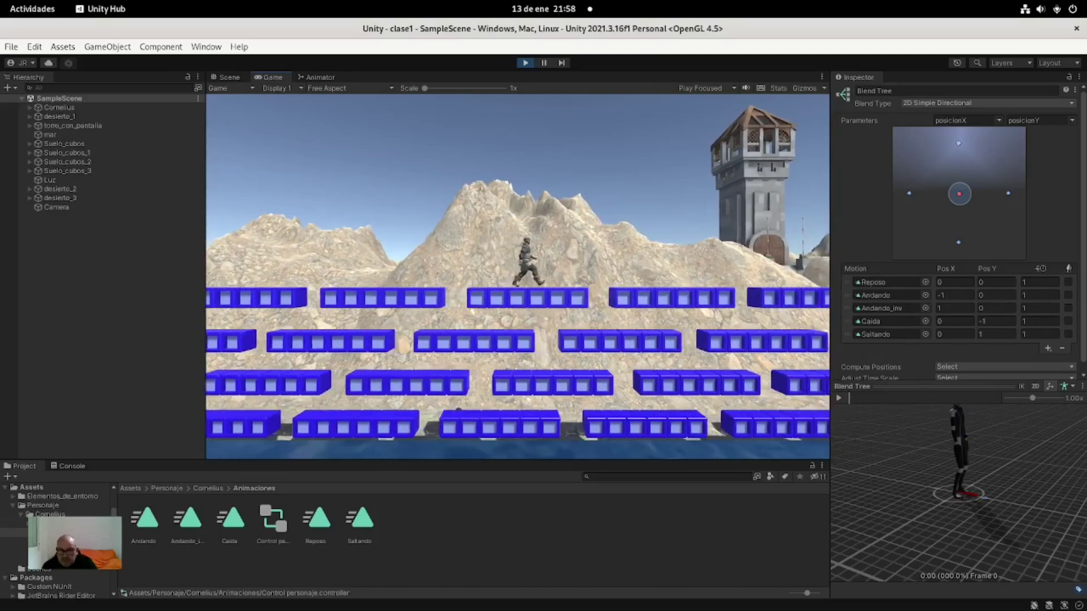
{"action": "key", "text": "space"}
{"action": "key", "text": "Left"}
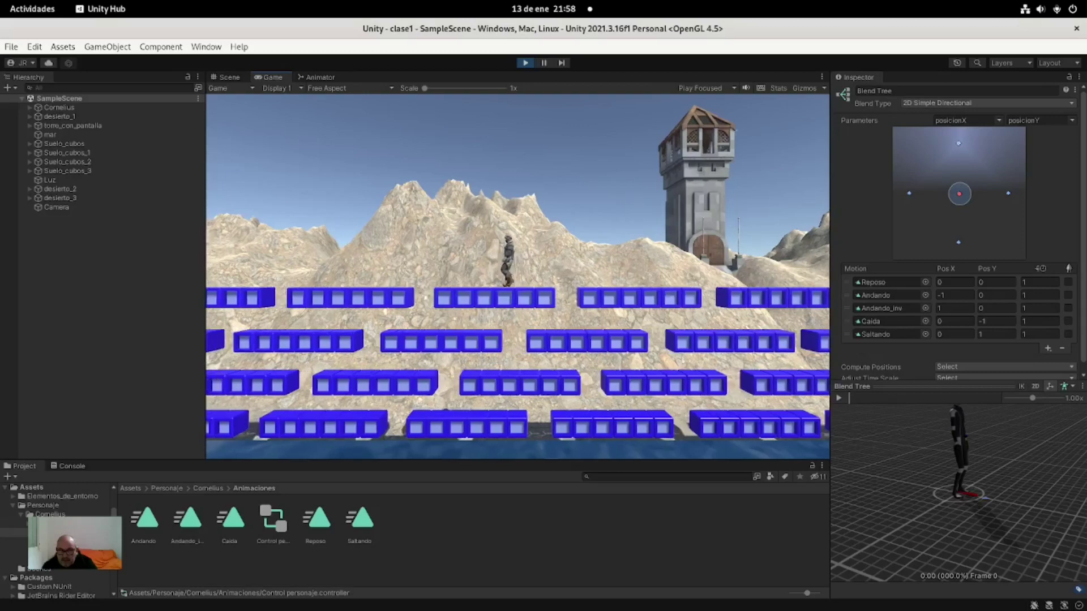
{"action": "key", "text": "space"}
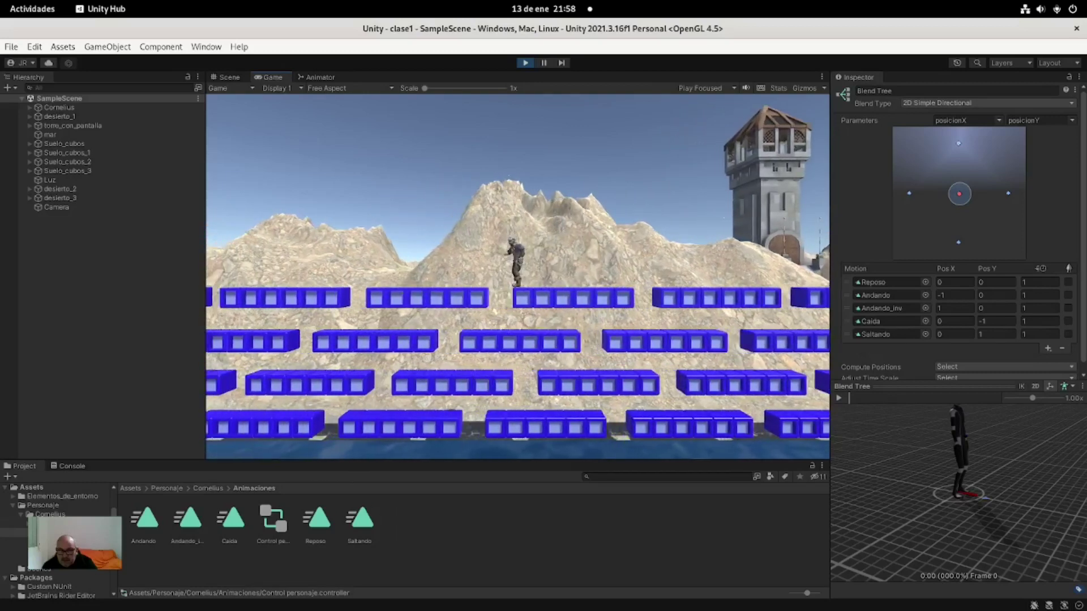
{"action": "key", "text": "space"}
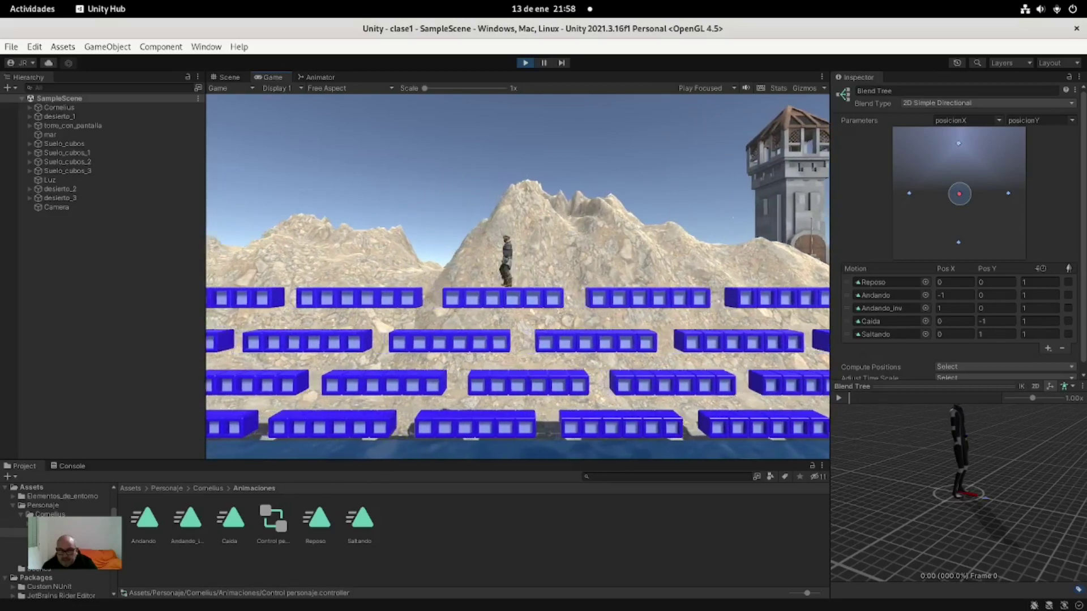
{"action": "key", "text": "space"}
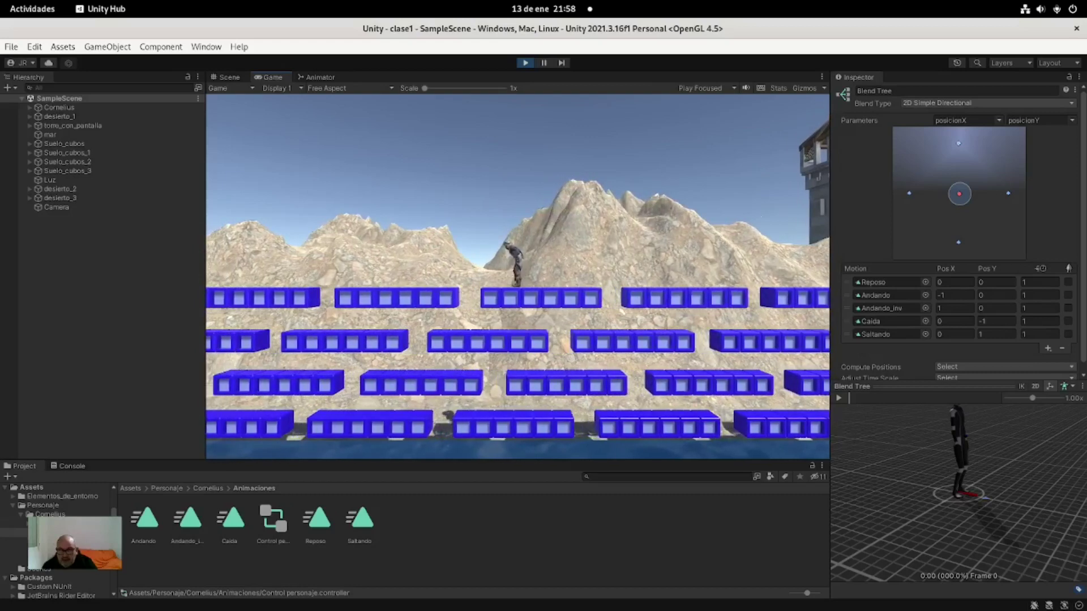
{"action": "key", "text": "Right"}
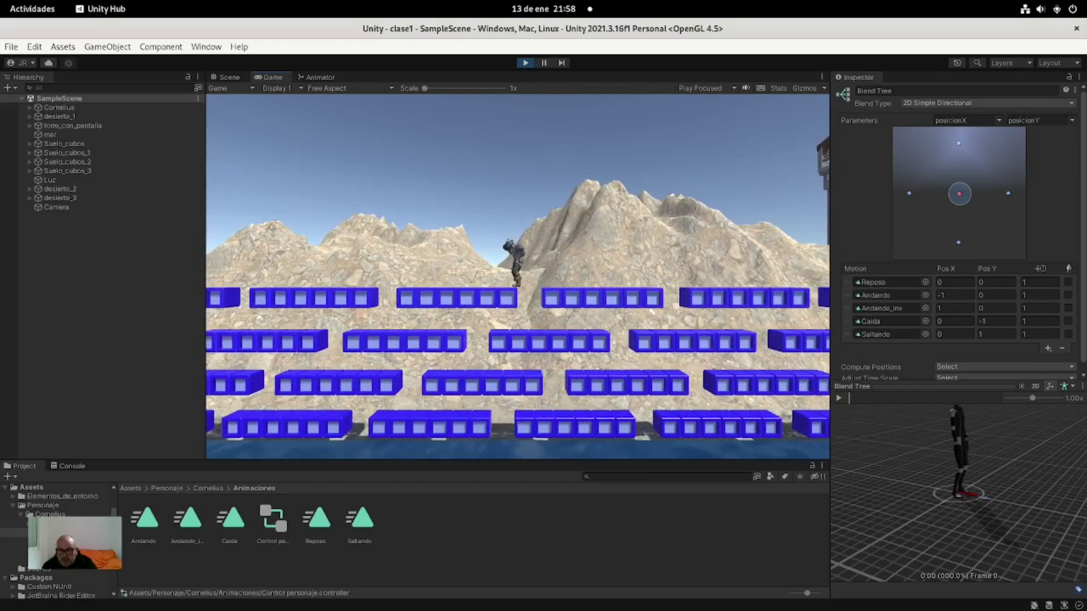
{"action": "key", "text": "space"}
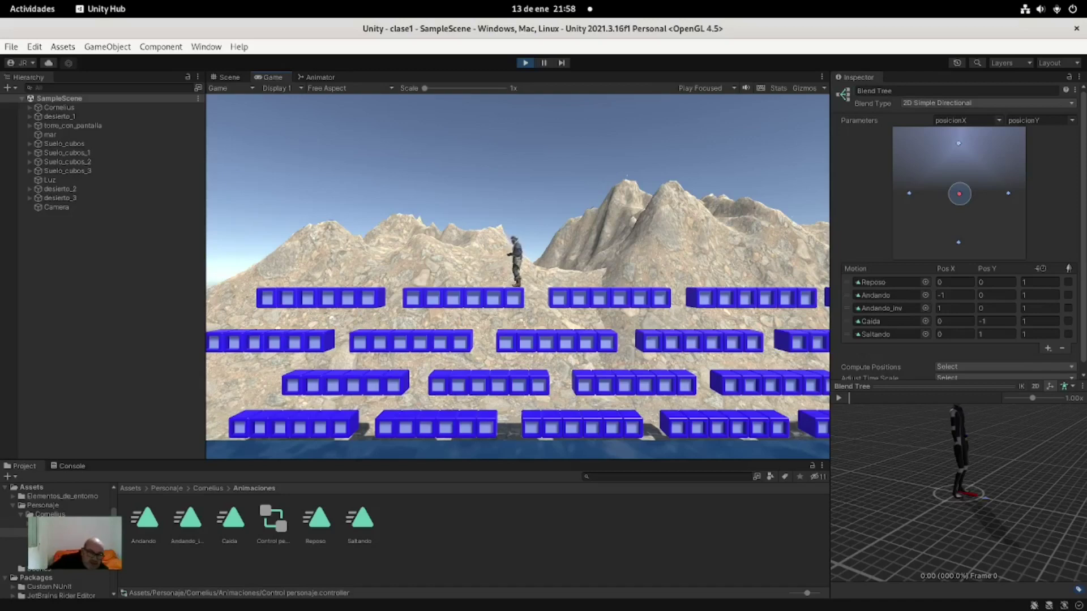
Walk Cornelius left and right with A/D, jumping while switching direction.
{"action": "key", "text": "a"}
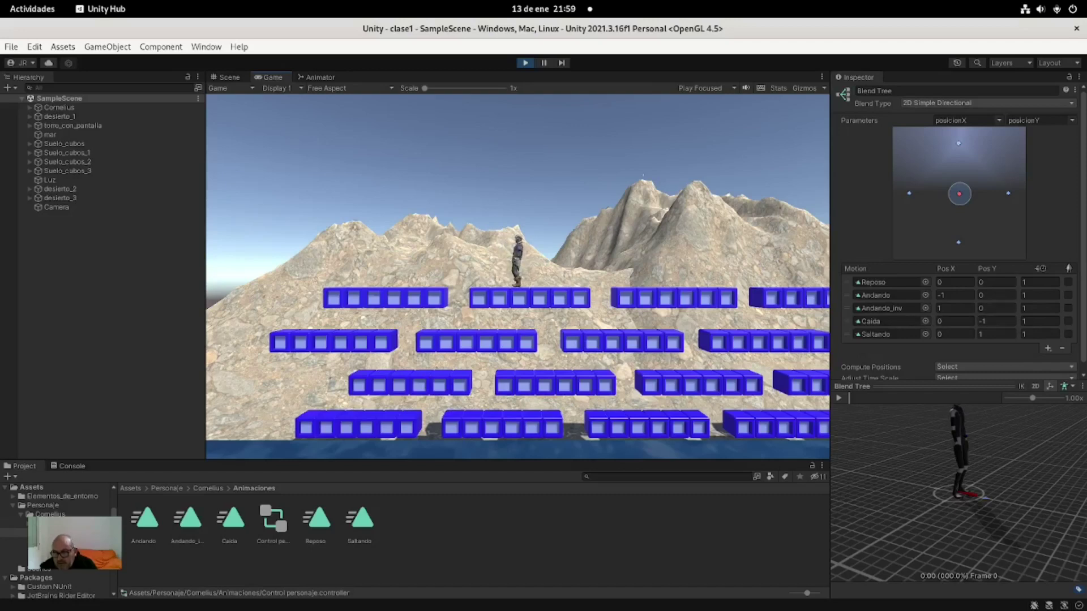
{"action": "key", "text": "a"}
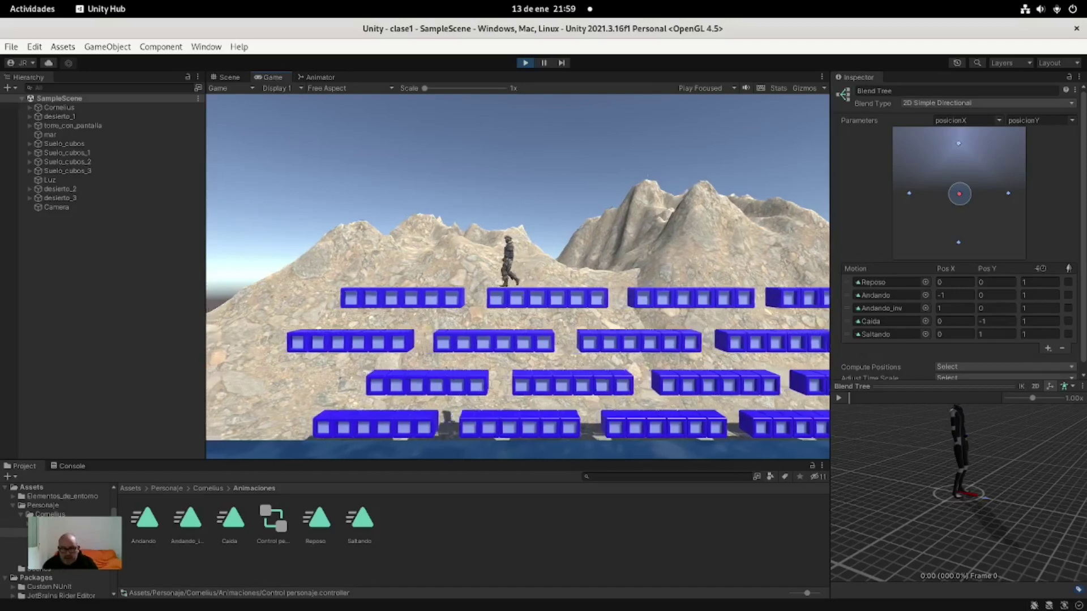
{"action": "key", "text": "d"}
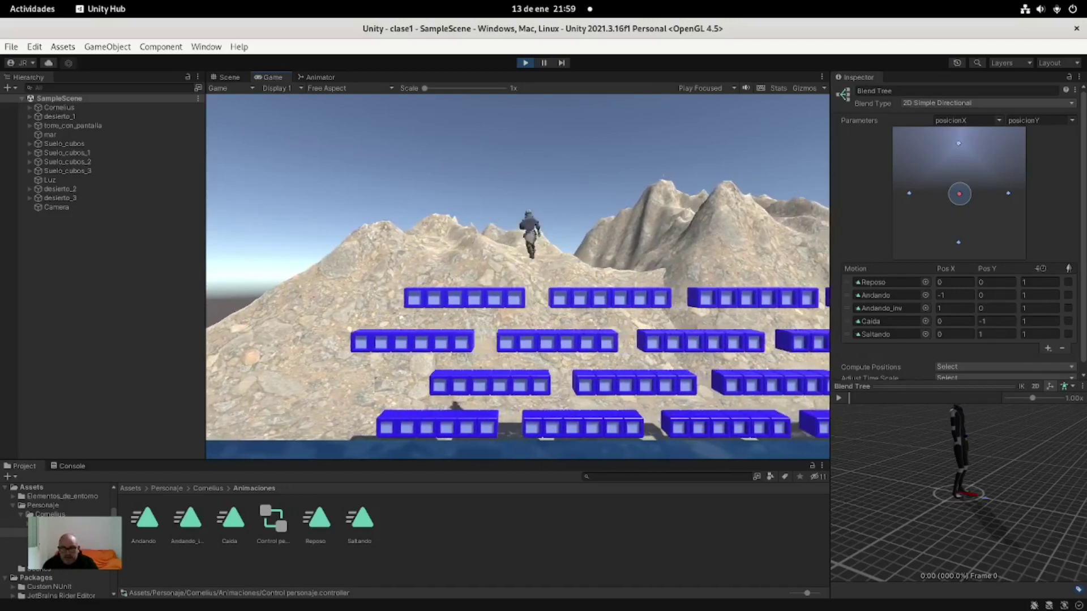
{"action": "key", "text": "a"}
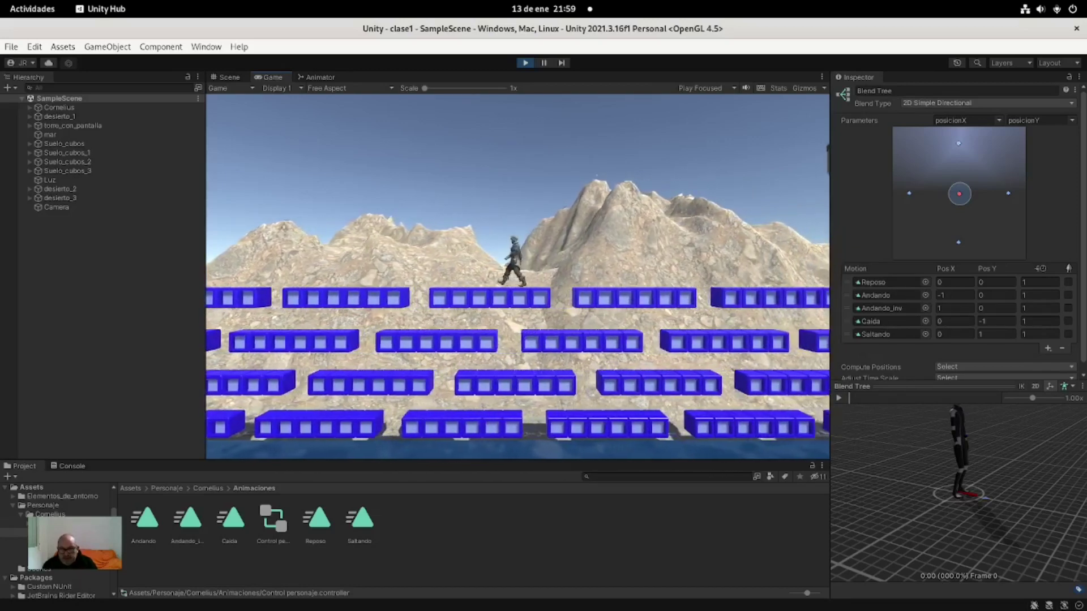
{"action": "key", "text": "space"}
{"action": "key", "text": "space"}
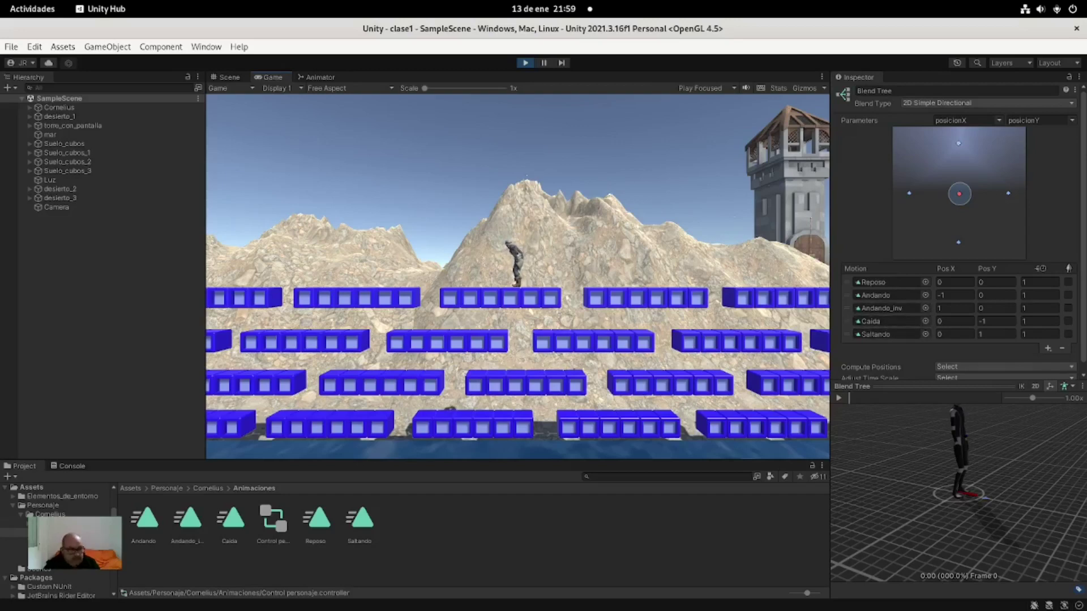
{"action": "key", "text": "Left"}
{"action": "key", "text": "space"}
{"action": "key", "text": "Right"}
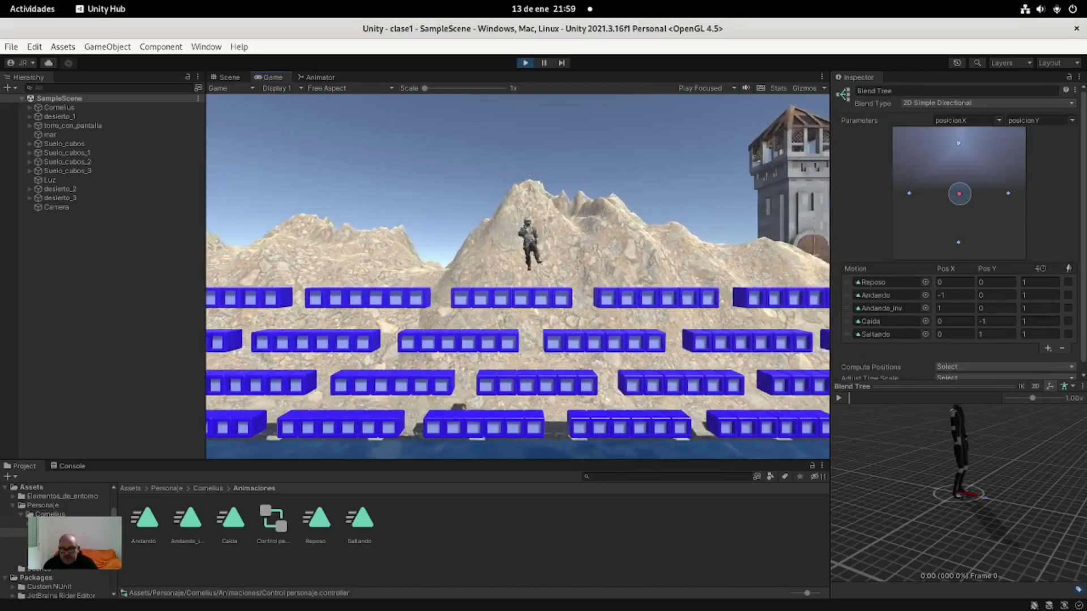
{"action": "key", "text": "Left"}
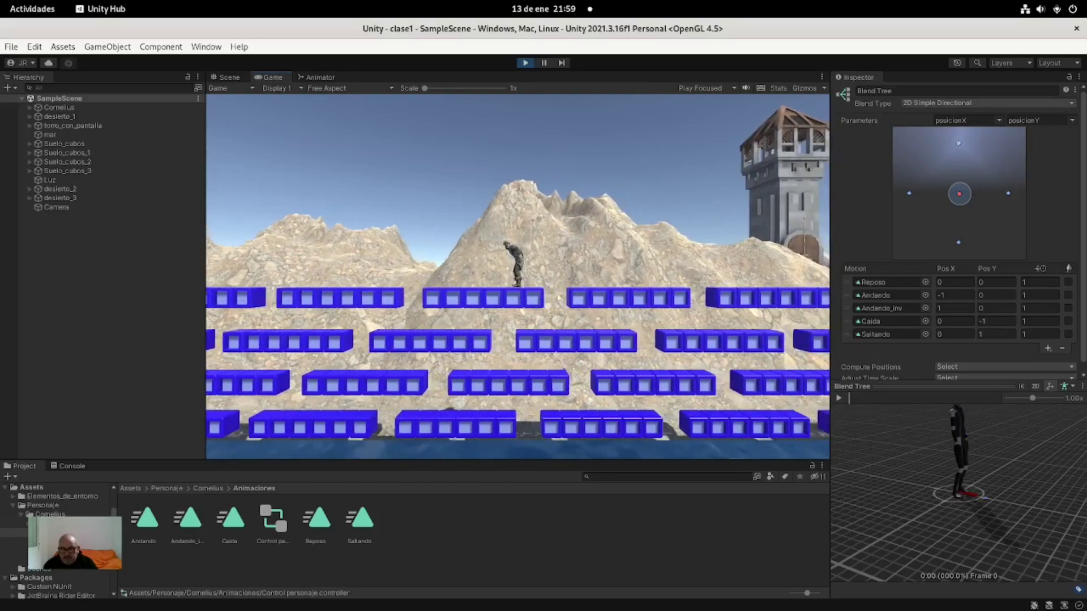
{"action": "key", "text": "space"}
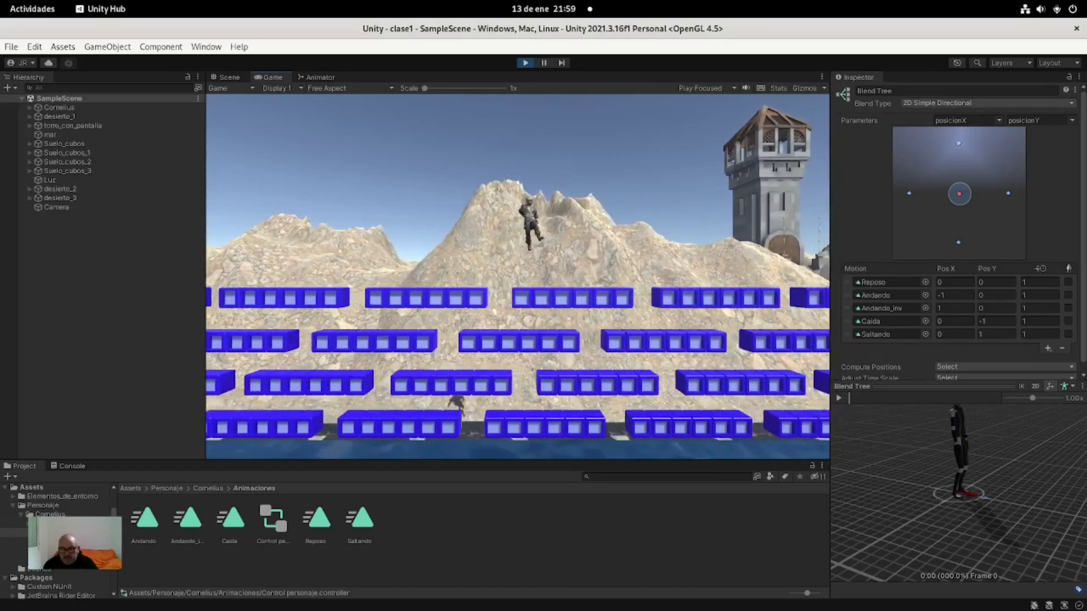
Run Cornelius right and left, jumping leftward twice and steering as he lands.
{"action": "key", "text": "d"}
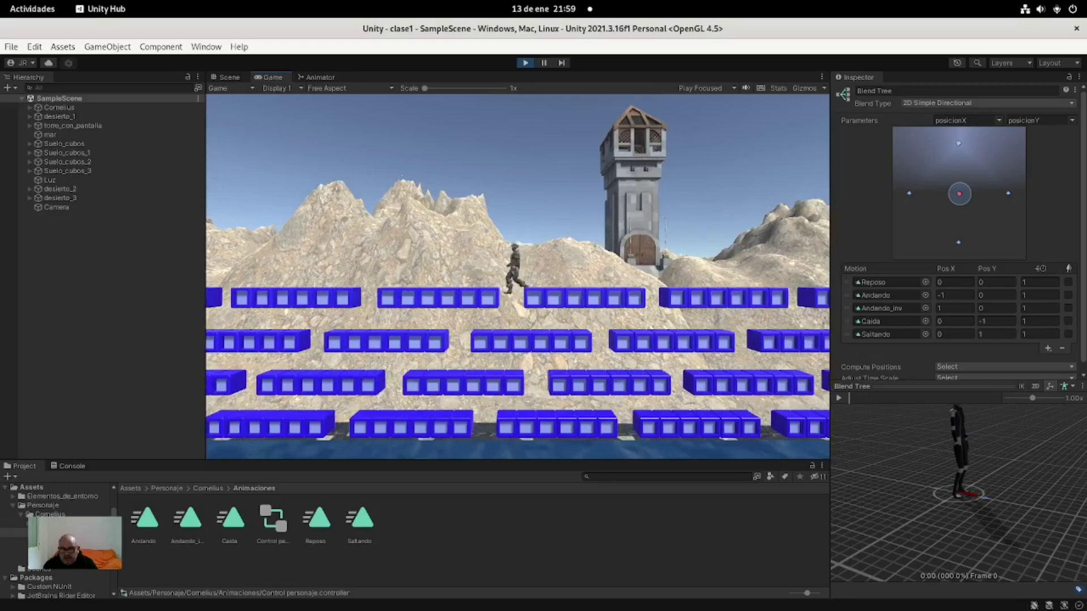
{"action": "key", "text": "a"}
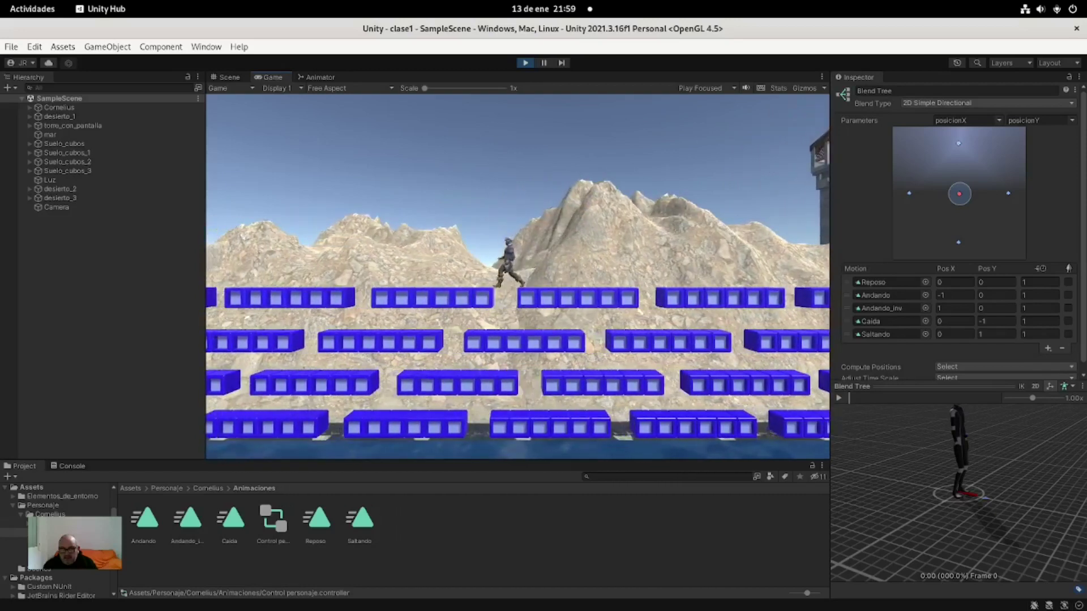
{"action": "key", "text": "d"}
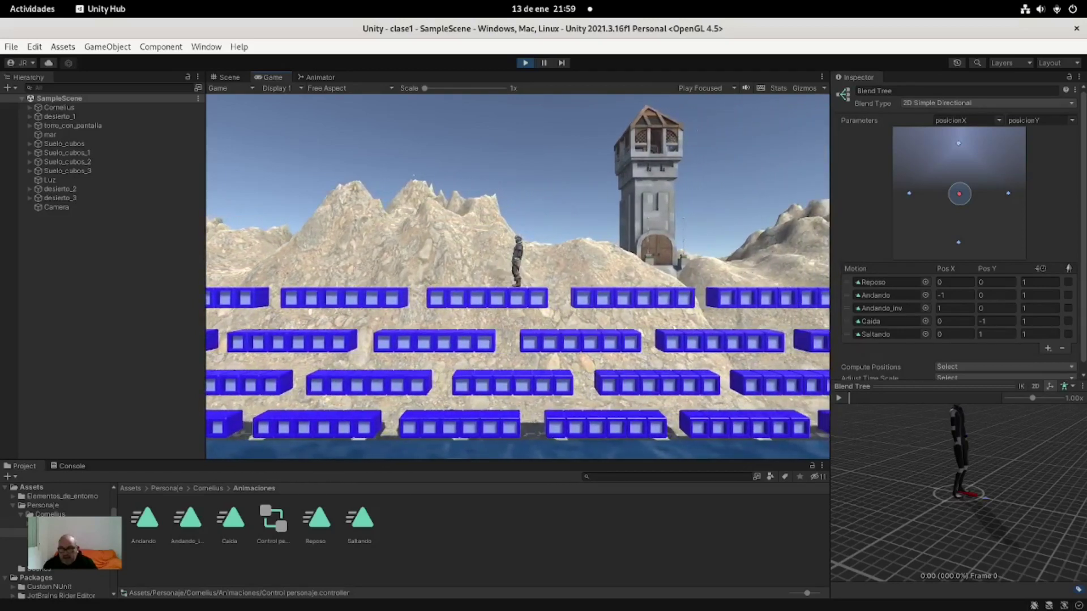
{"action": "key", "text": "a"}
{"action": "key", "text": "space"}
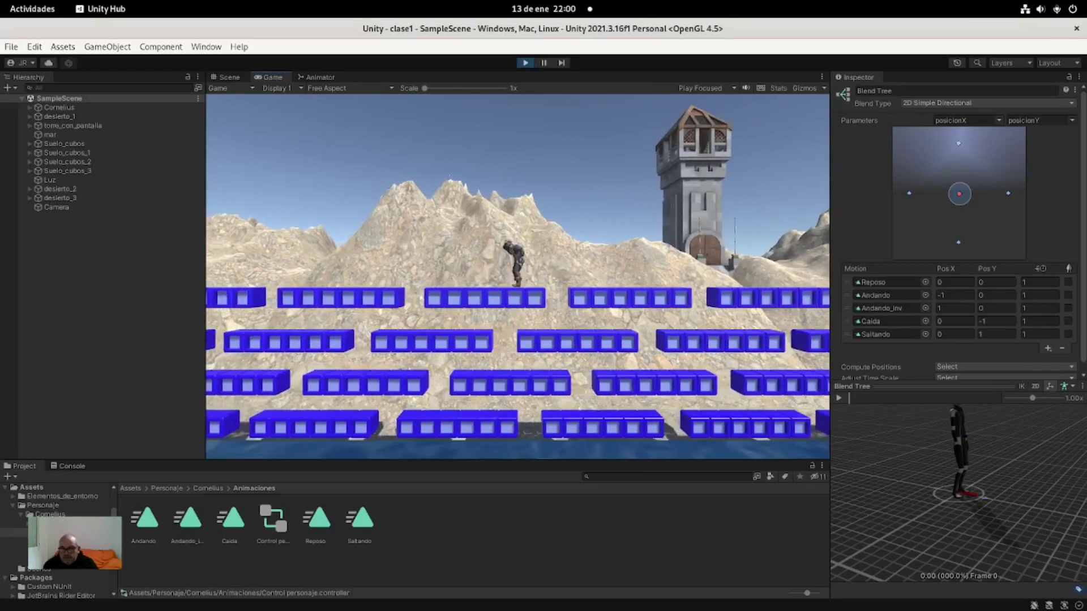
{"action": "key", "text": "a"}
{"action": "key", "text": "space"}
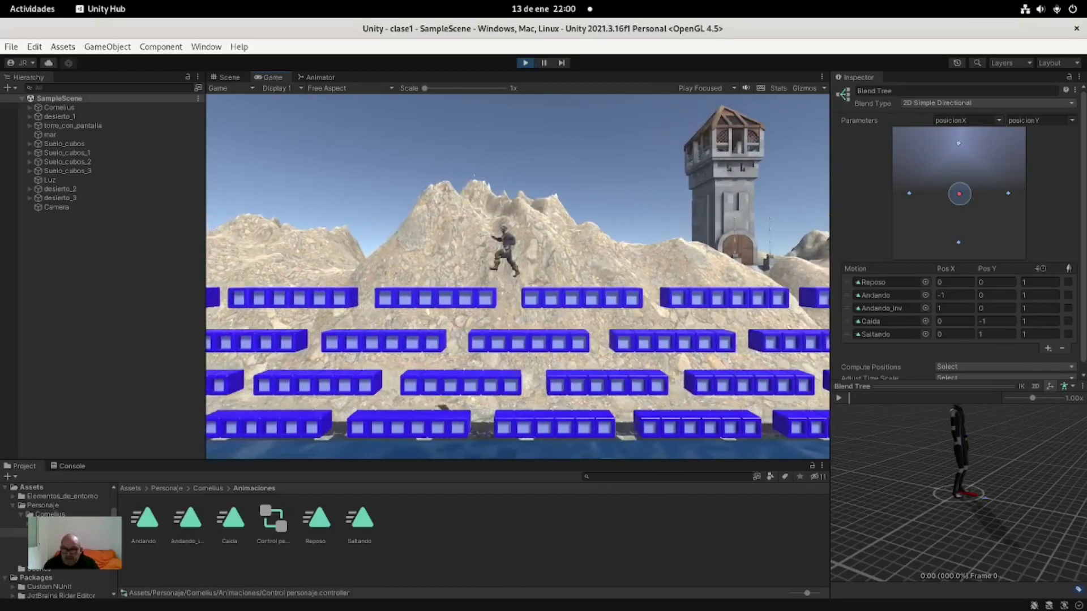
{"action": "key", "text": "d"}
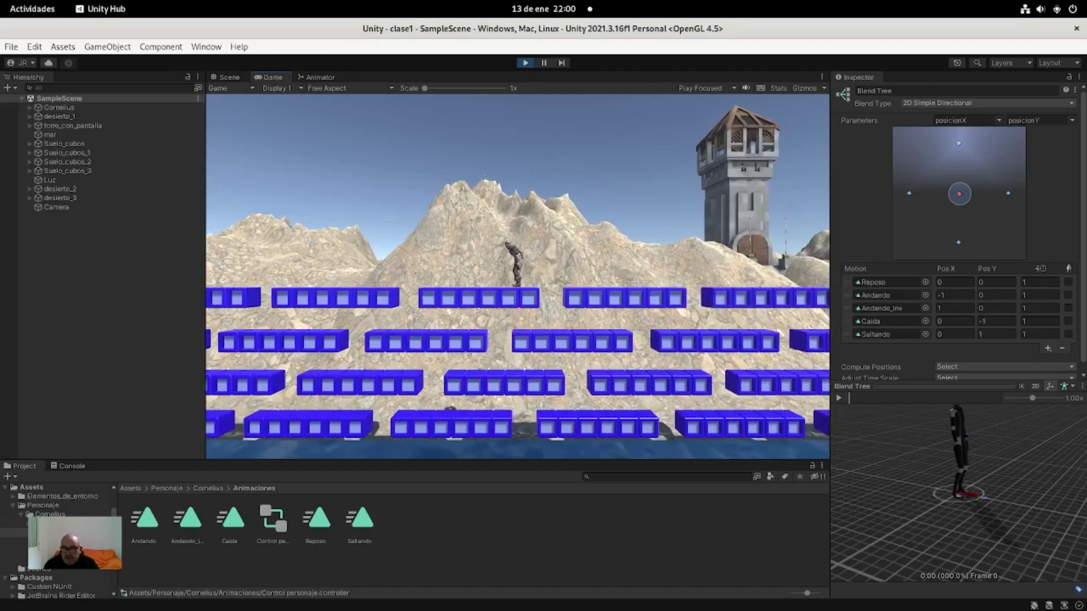
{"action": "key", "text": "a"}
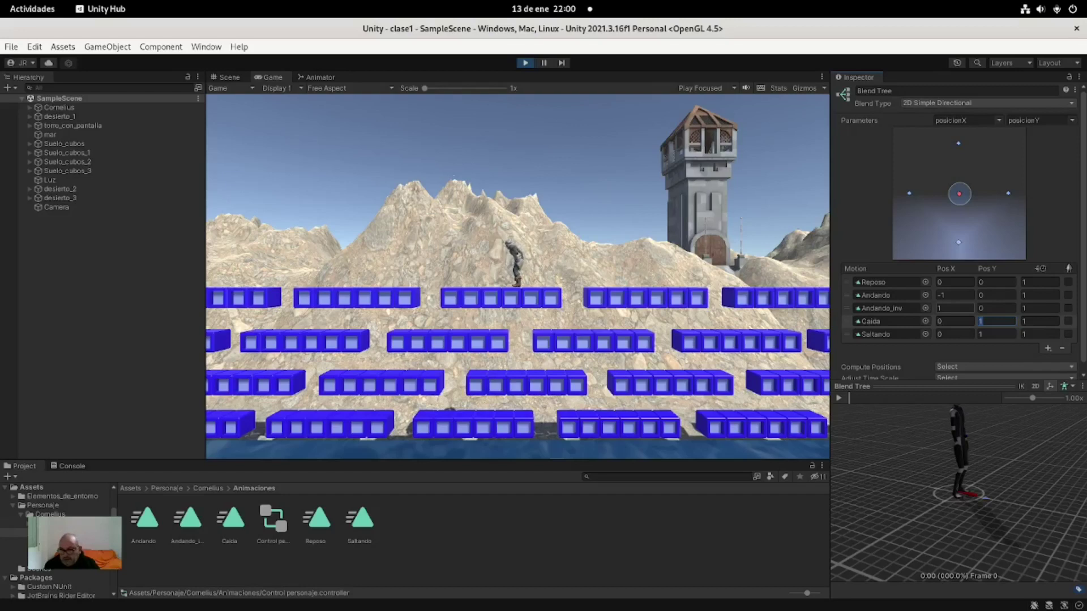
Set Caida's Pos Y to -1 in the Blend Tree and stop Play mode.
{"action": "type", "text": "-"}
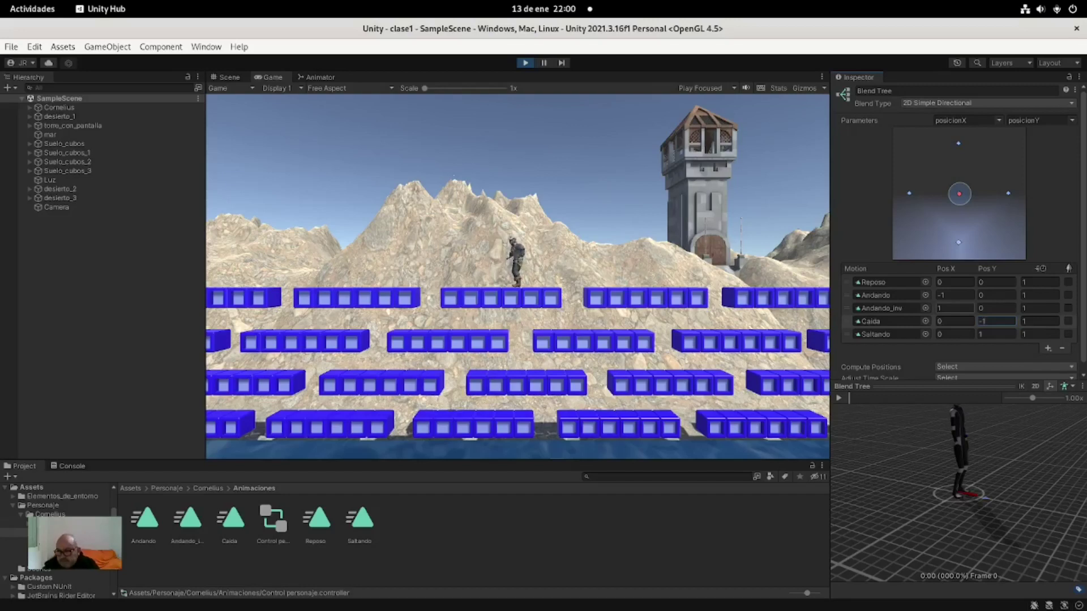
{"action": "key", "text": "ctrl+p"}
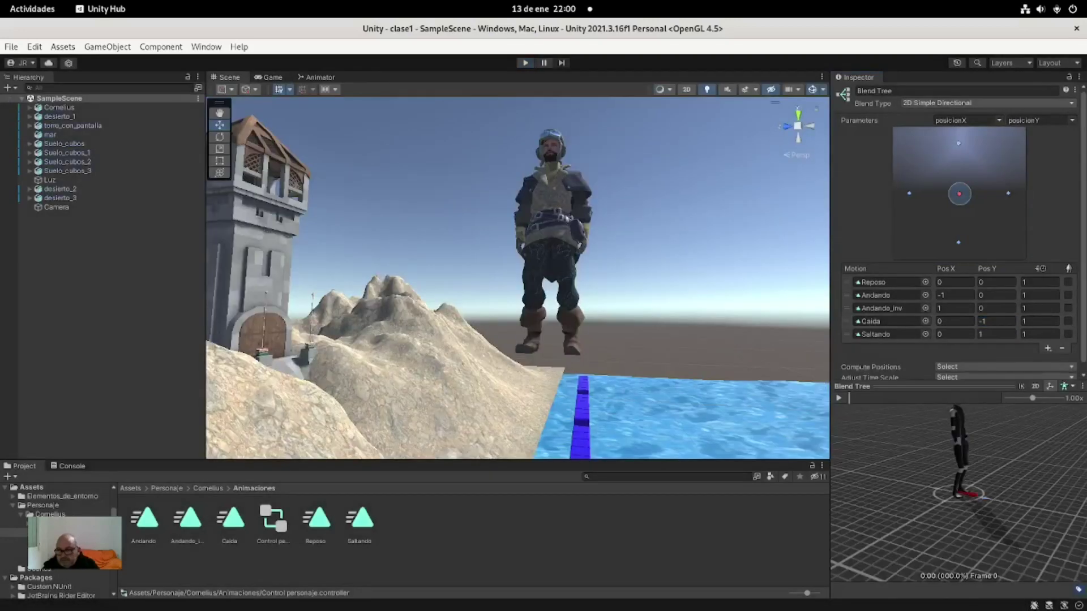